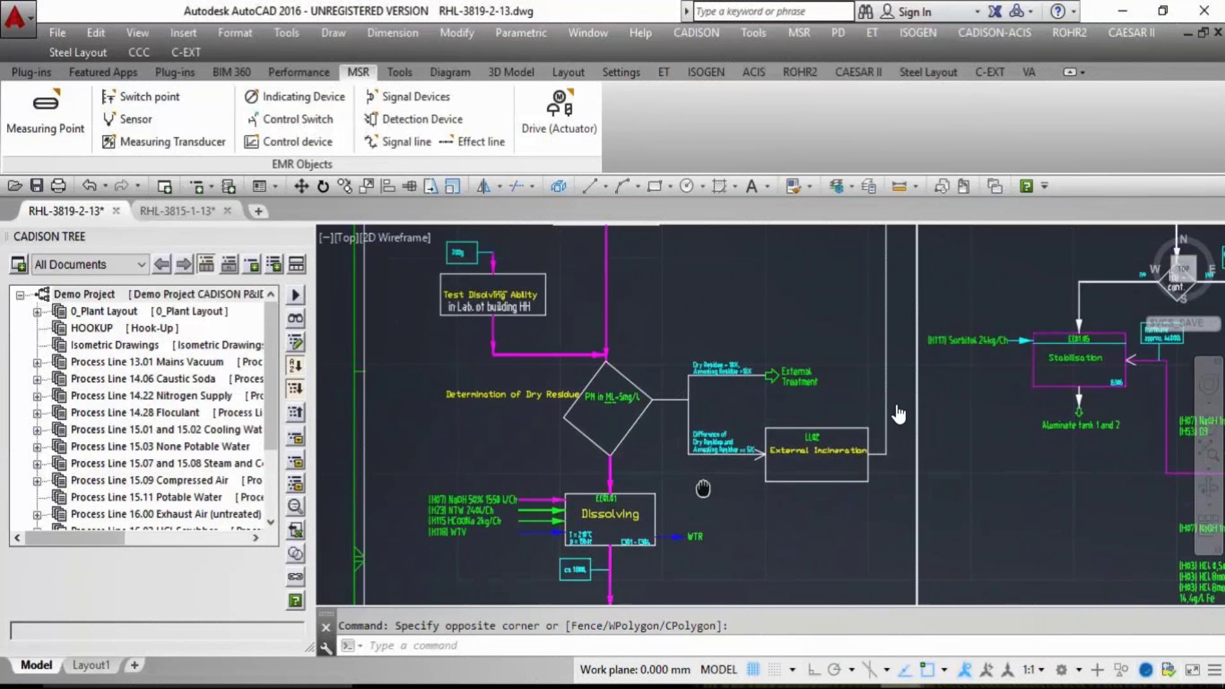
- Examine the process flow diagram from the dry residue decision down through the dissolving stage, and finish on the whole drawing
middle_drag(702, 489, 697, 376)
middle_drag(733, 492, 718, 335)
middle_drag(738, 525, 746, 391)
middle_drag(625, 603, 617, 574)
middle_click(617, 574)
middle_click(617, 574)
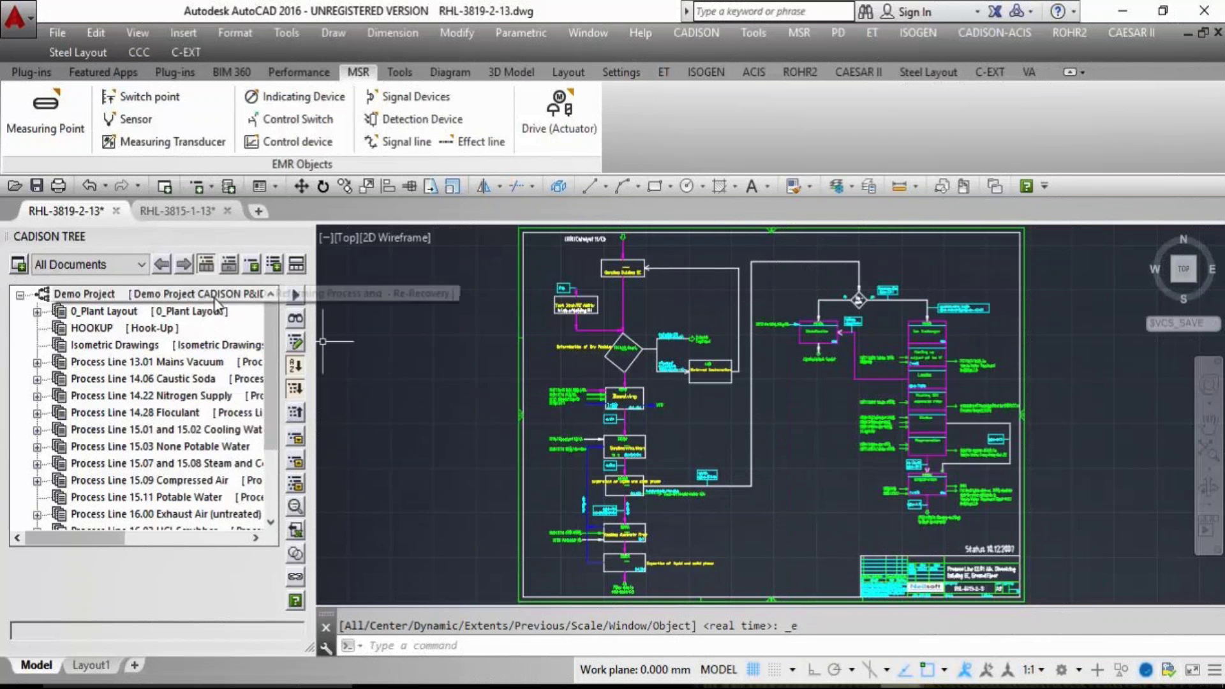
- Switch the CADISON tree from all documents to the Media and Media Flow structure and look through its media
scroll(273, 425, down, 1)
scroll(272, 425, up, 1)
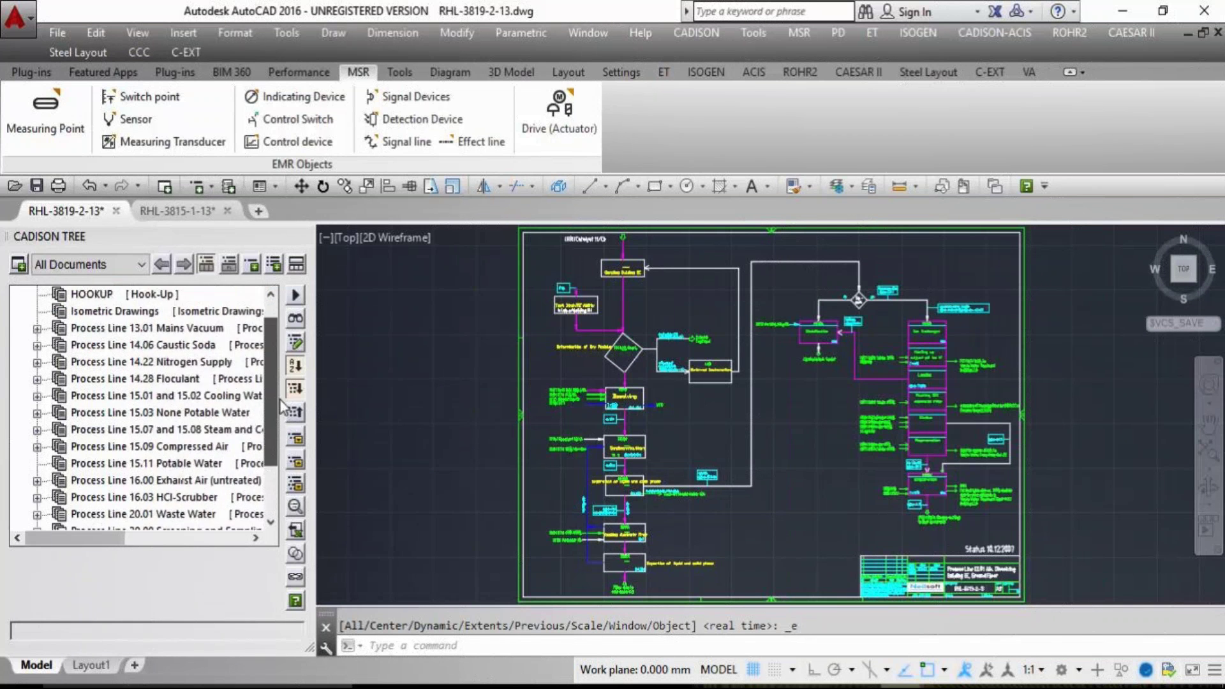
click(113, 263)
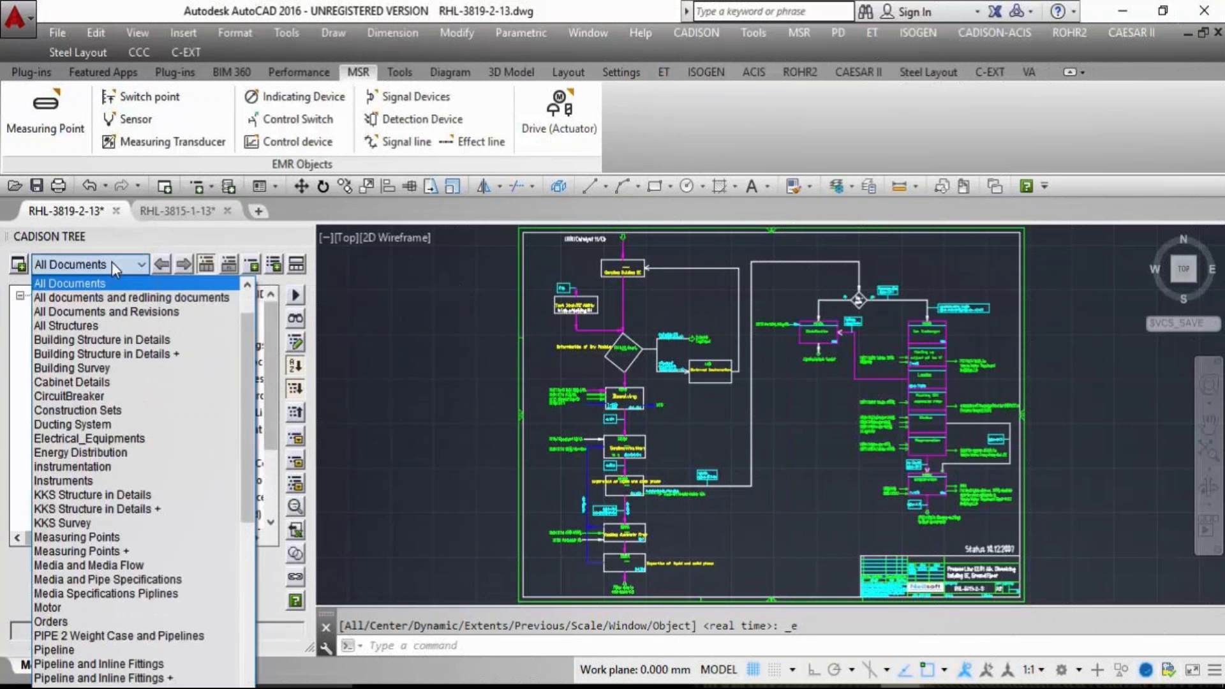
click(167, 575)
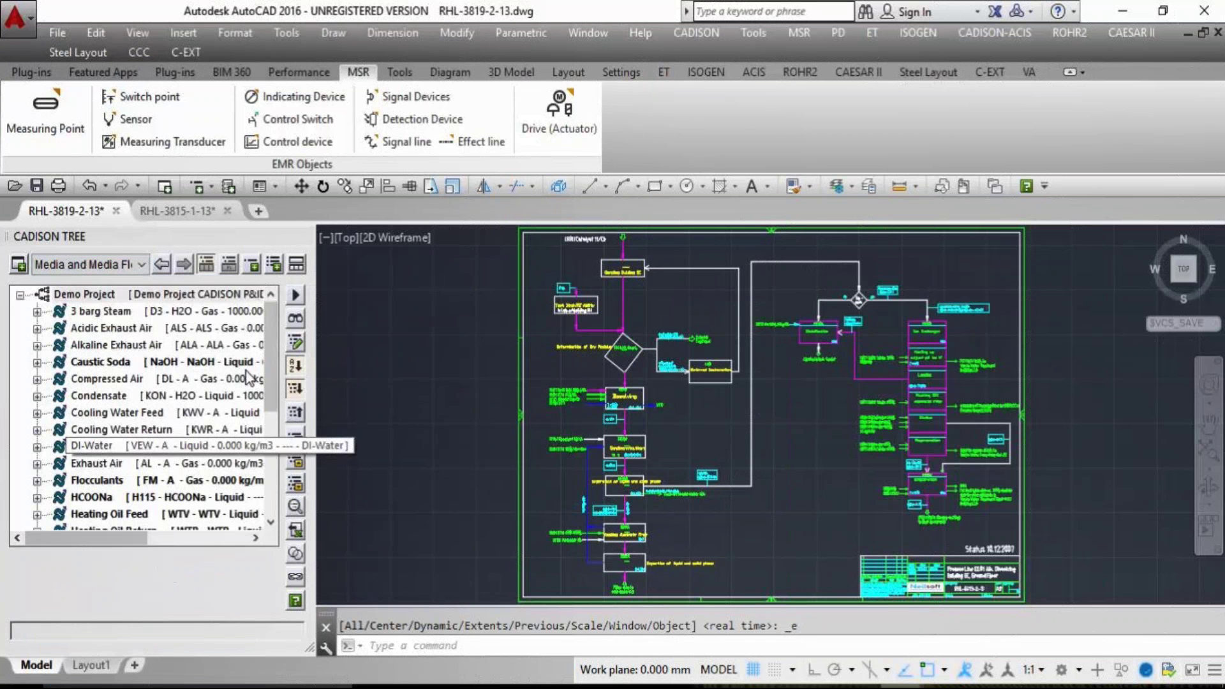
mouse_move(271, 363)
mouse_down()
mouse_move(273, 483)
mouse_move(275, 383)
mouse_up()
- Create a Media List Excel report for the Demo Project in the main language, adding 001_Media list.XLS to the Reports document group
click(206, 295)
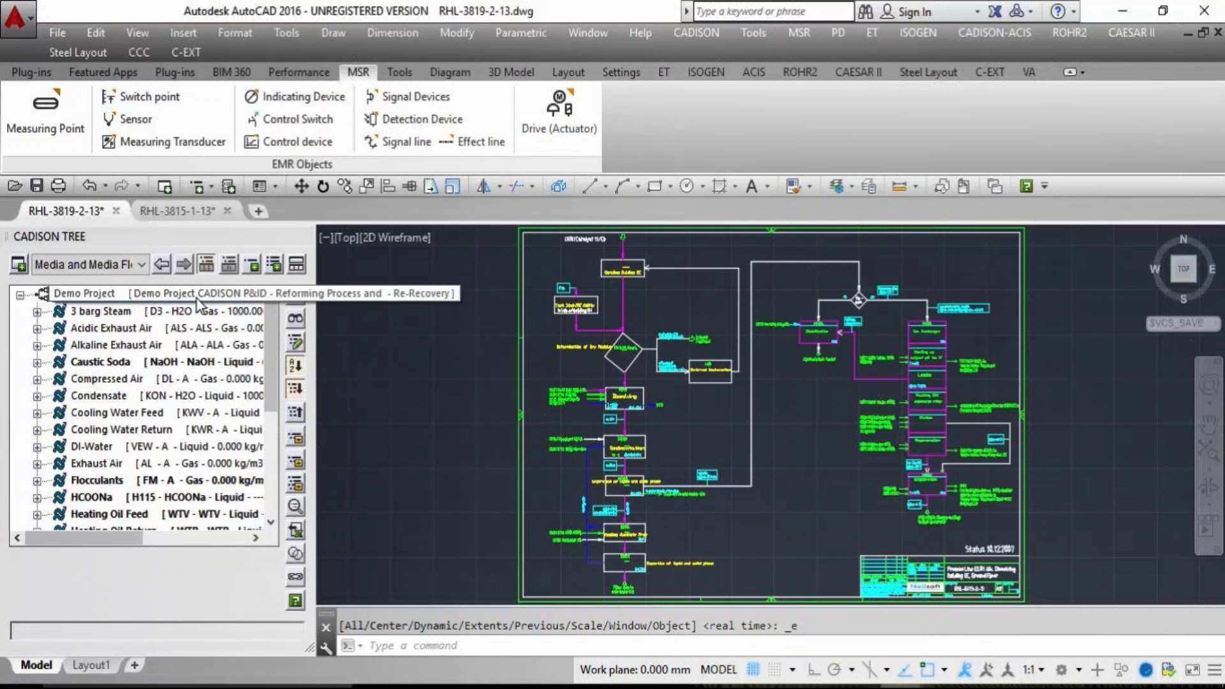
right_click(206, 295)
click(252, 371)
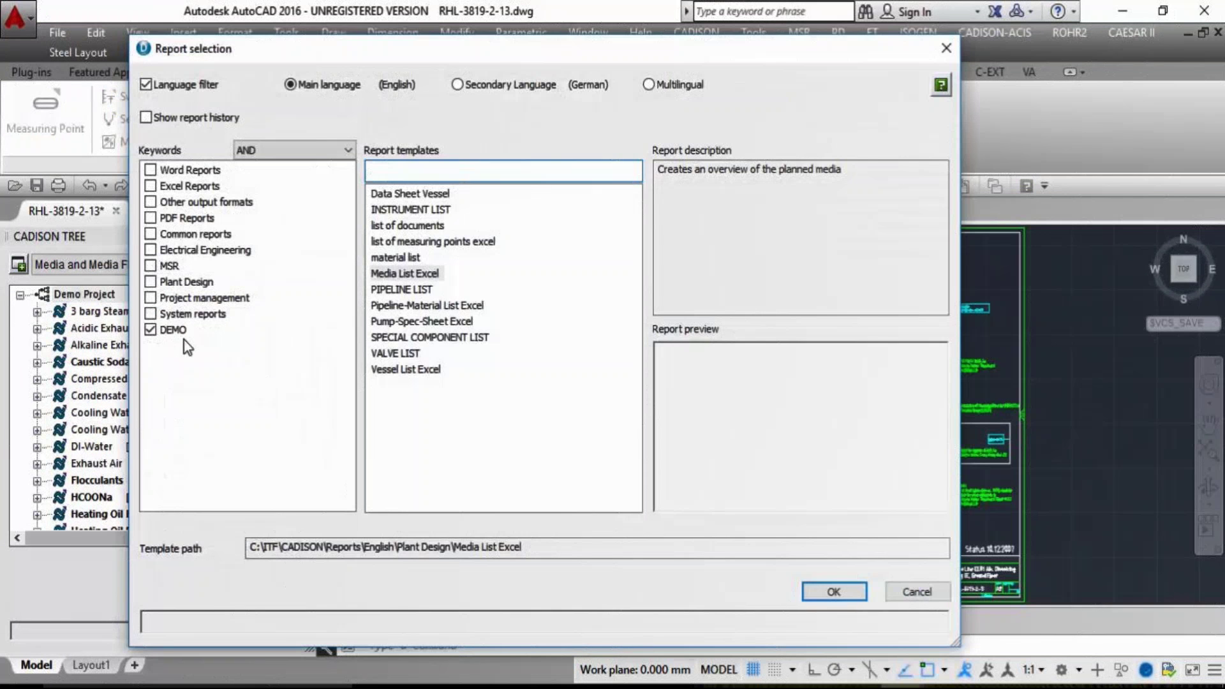
click(403, 275)
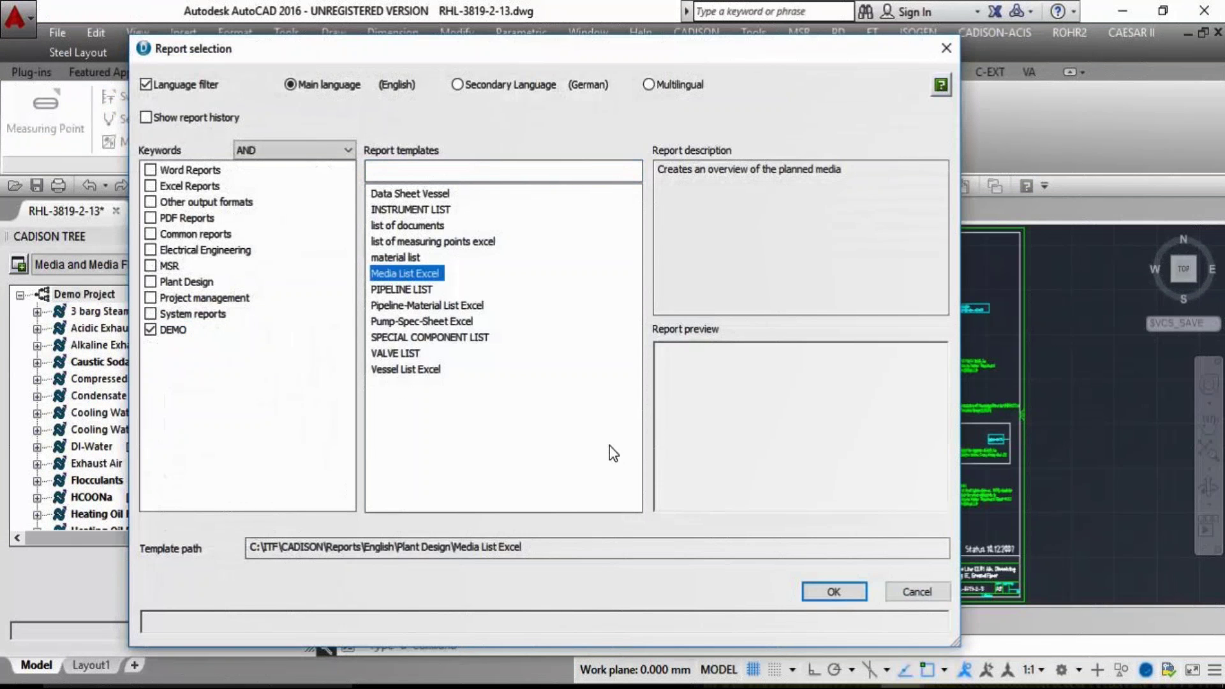
click(823, 595)
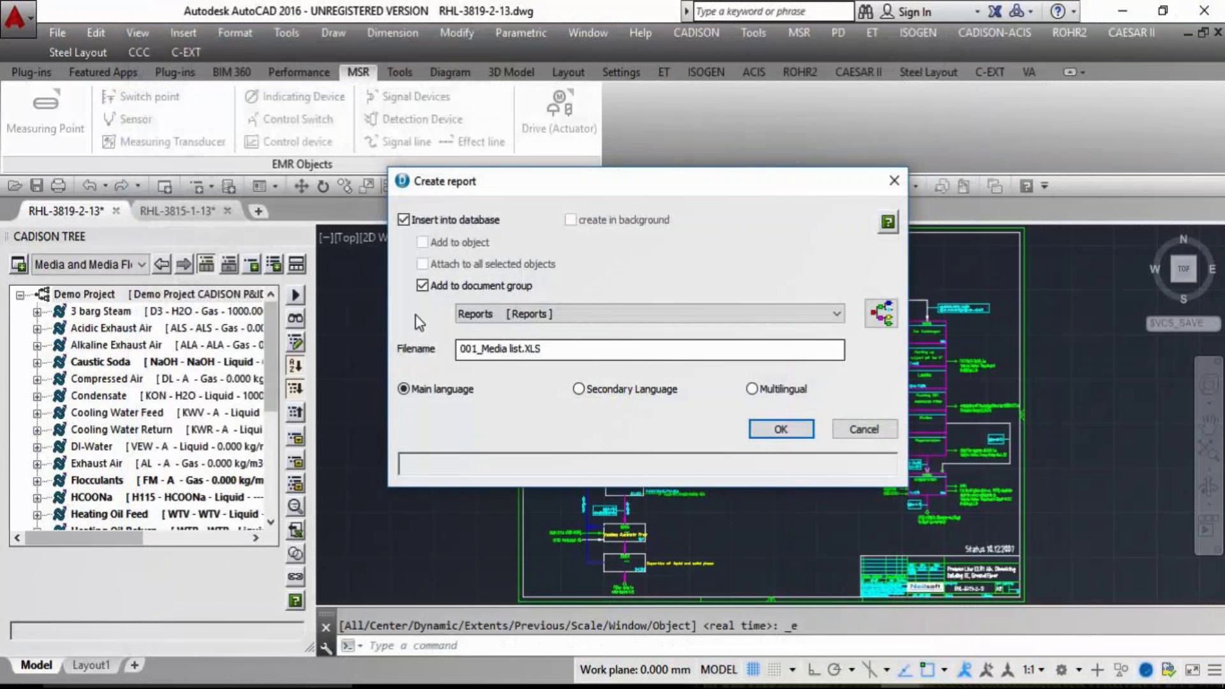
click(785, 431)
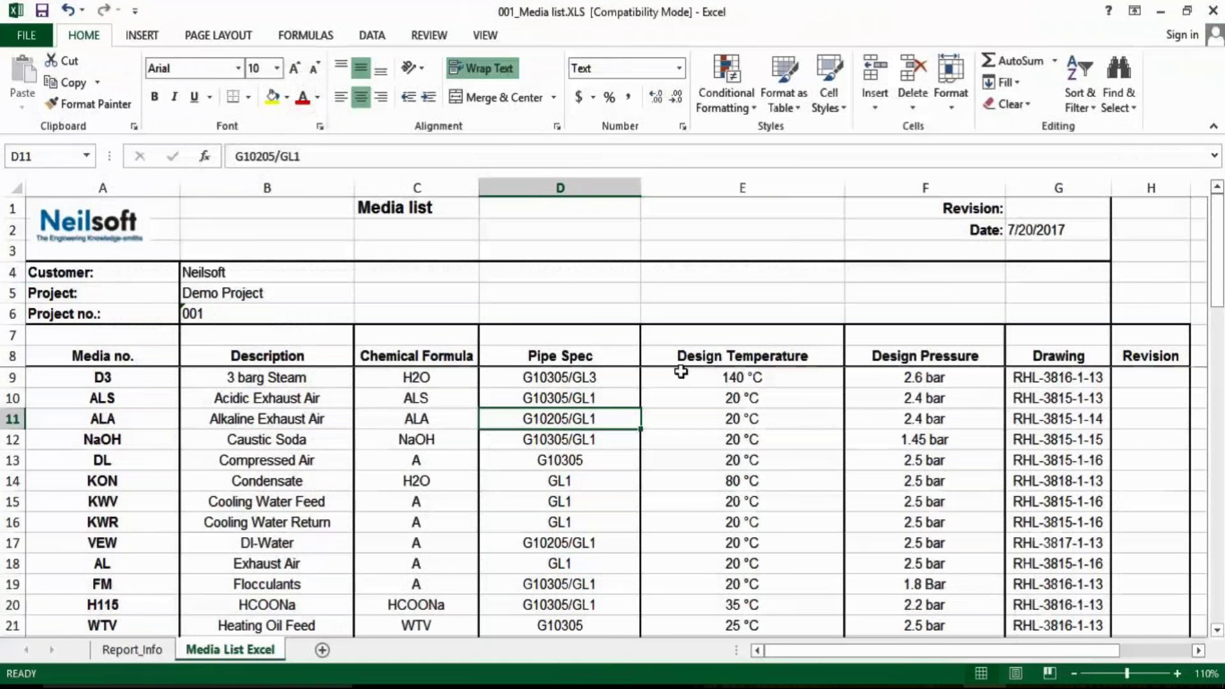
- Review the media list's header, design pressure column and remaining media rows, and check the Report_Info sheet's revision list
click(443, 225)
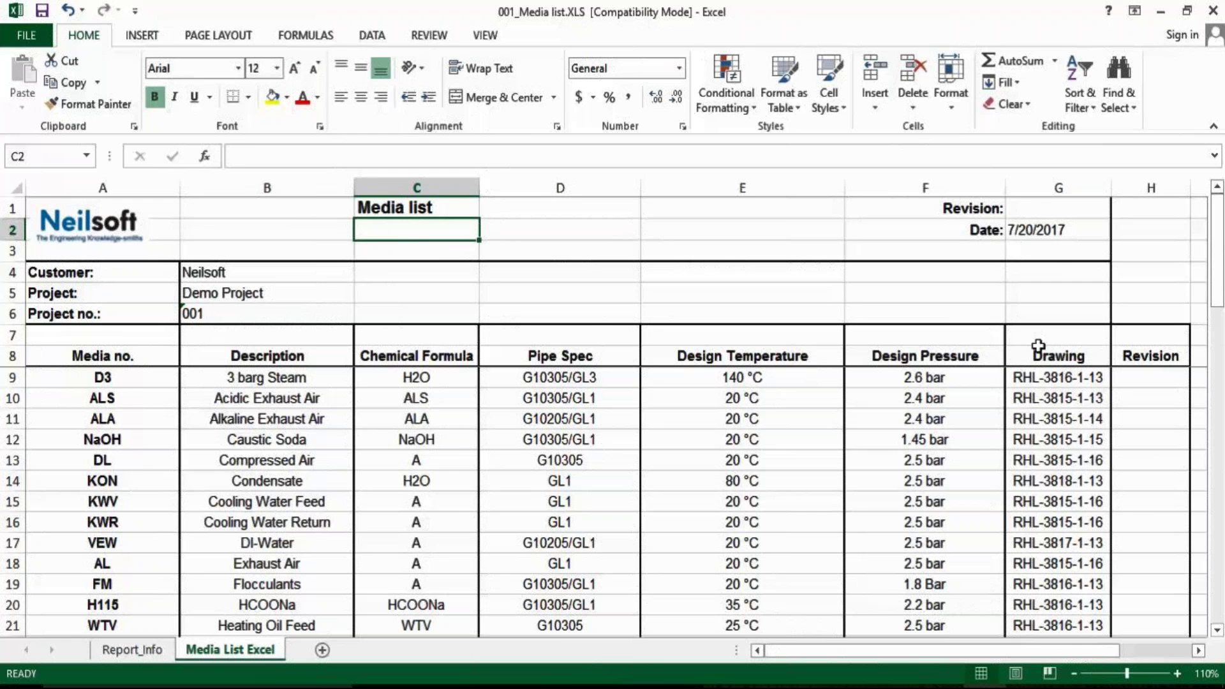
click(924, 392)
scroll(479, 430, down, 4)
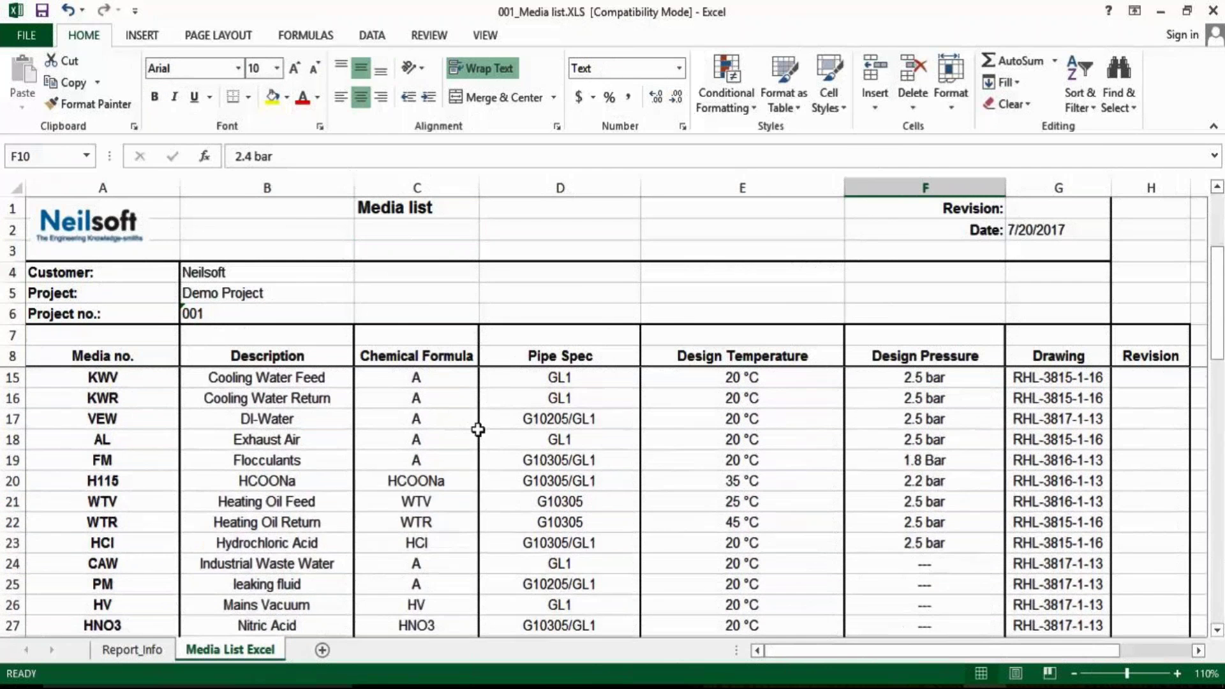
scroll(478, 429, down, 3)
scroll(479, 430, up, 7)
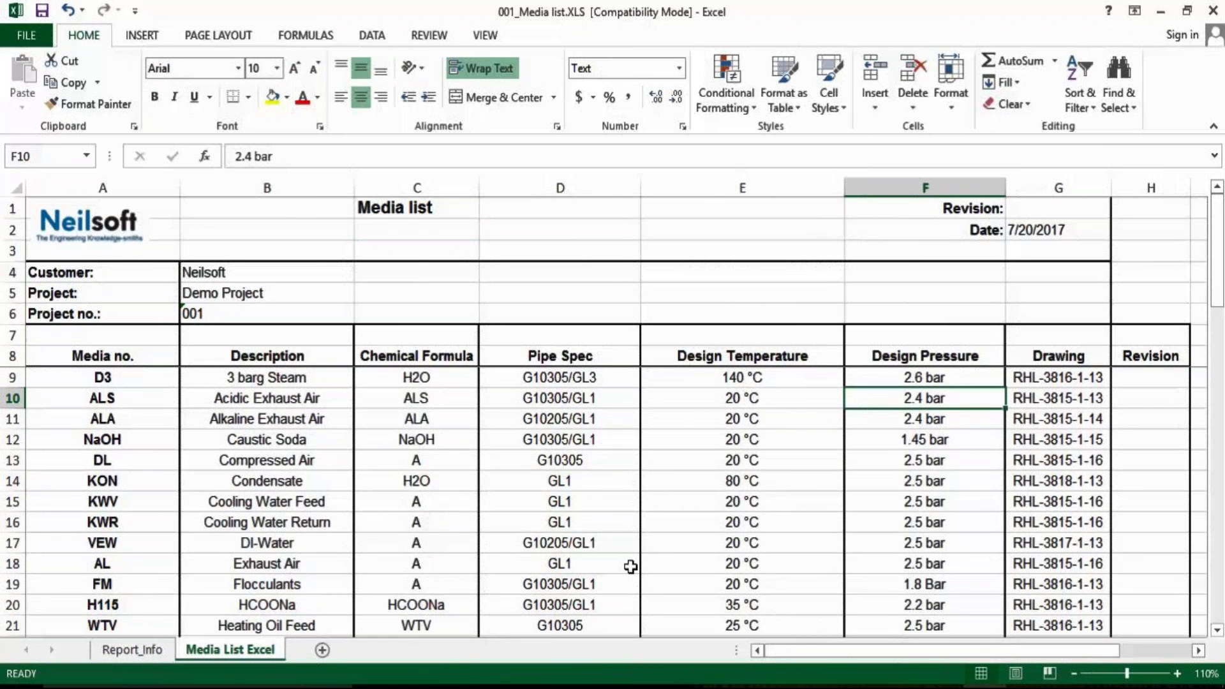
click(147, 650)
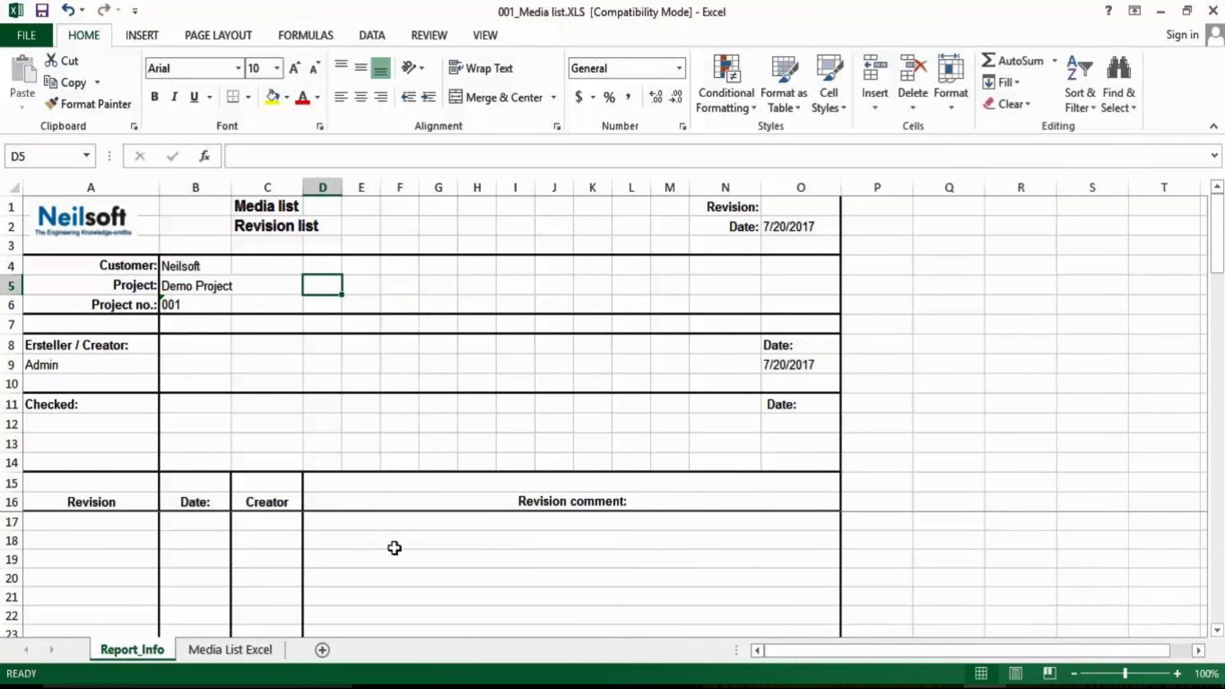
click(242, 650)
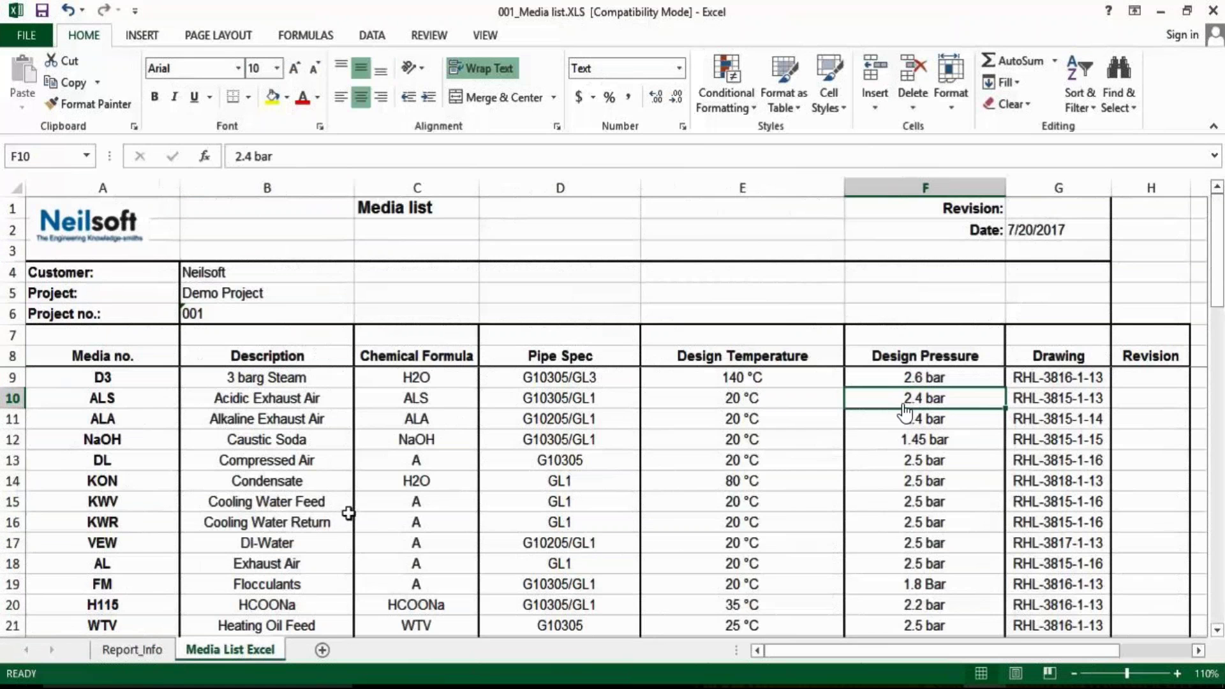
- Switch to AutoCAD, bring up drawing RHL-3815-1-13 and set the CADISON tree to the All Documents structure
key(alt+Tab)
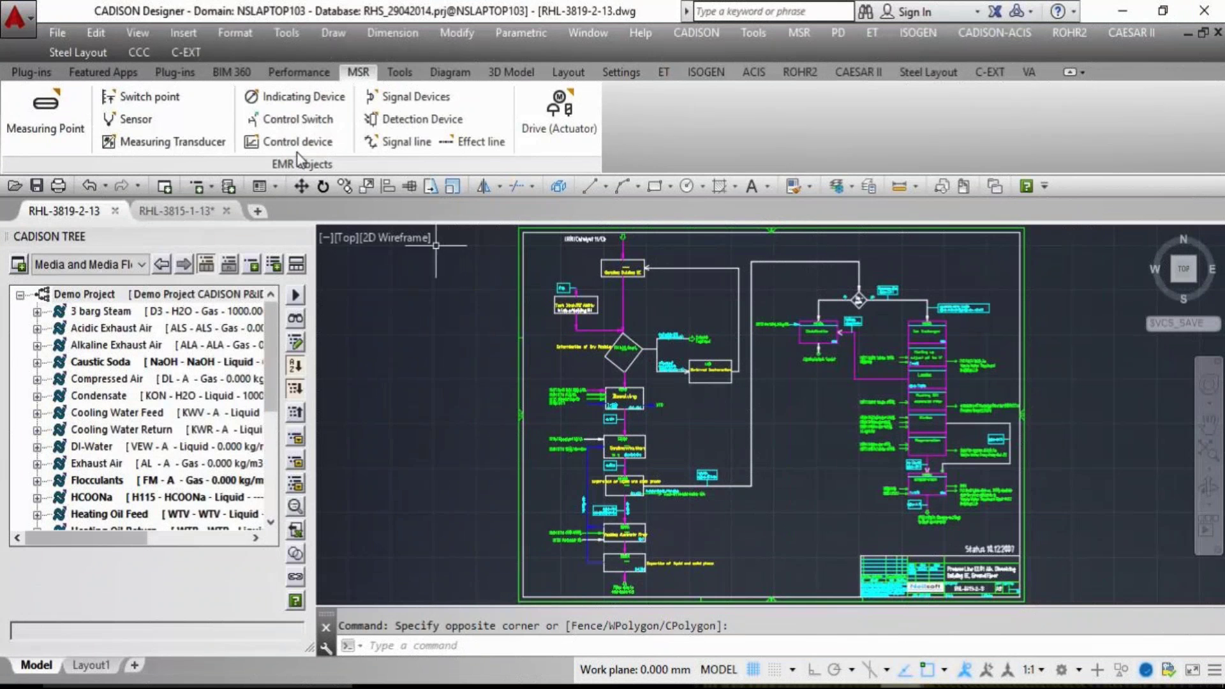
click(175, 211)
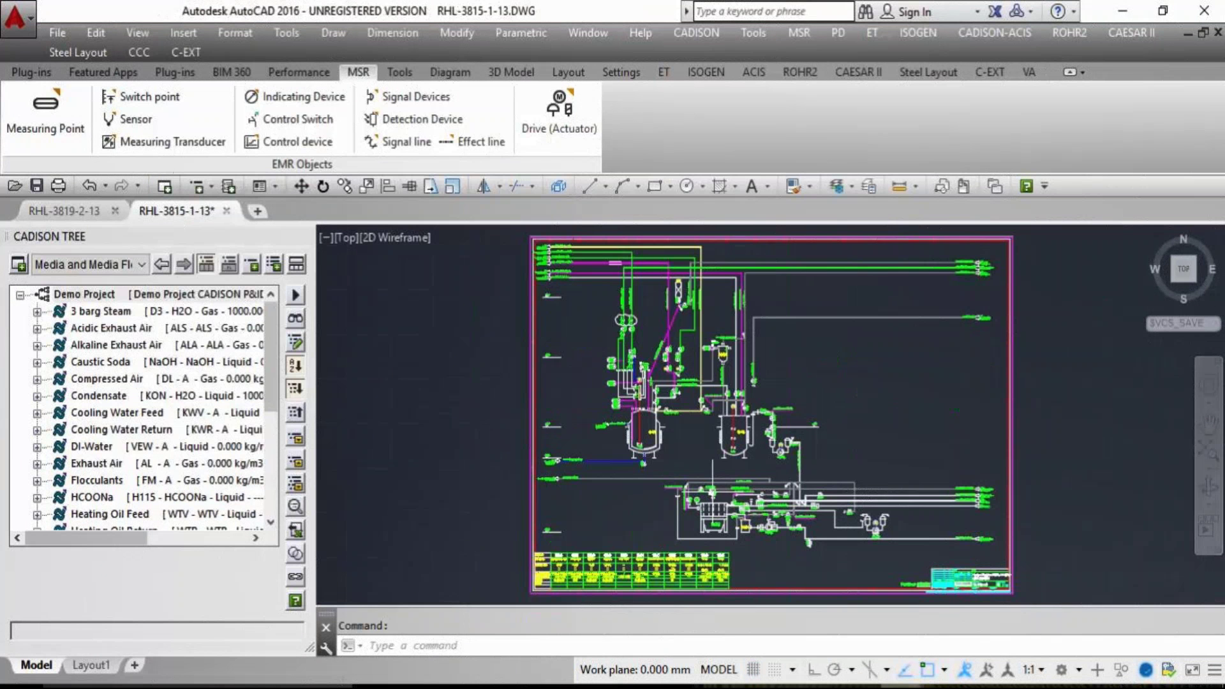
click(121, 268)
scroll(139, 338, up, 1)
scroll(139, 339, up, 7)
click(130, 297)
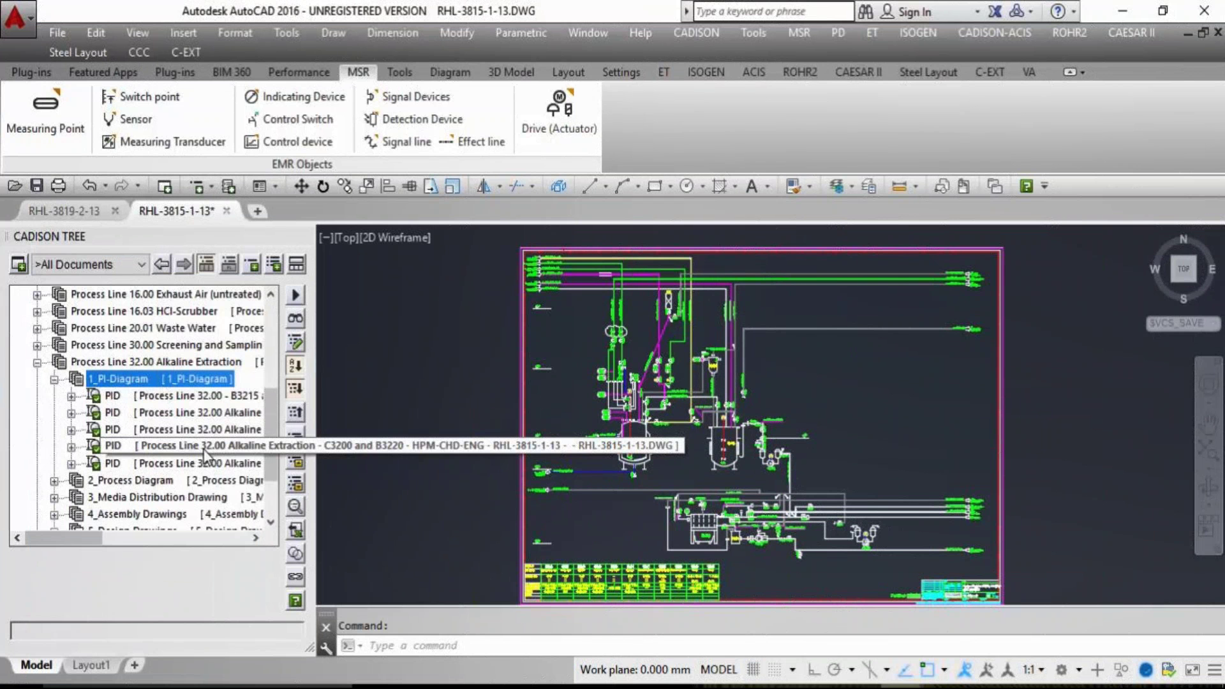
- Open the C3200 and B3220 PID under Process Line 32.00's 1_PI-Diagram group and show the whole drawing
double_click(204, 455)
click(881, 408)
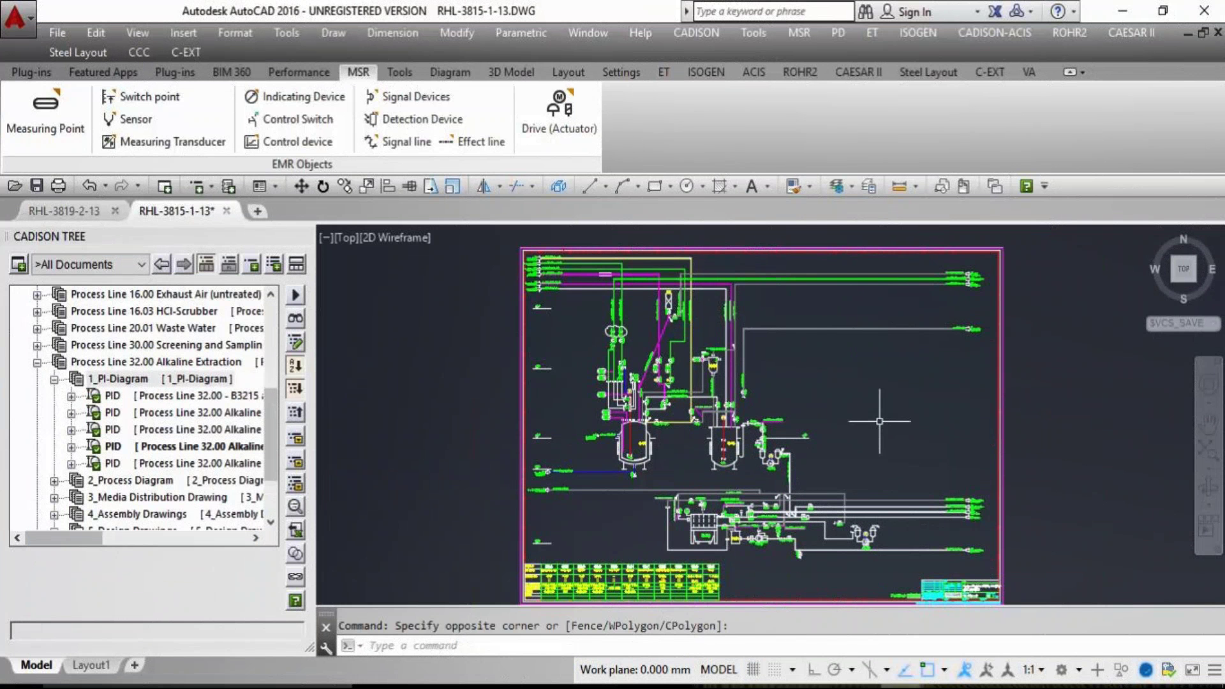
middle_click(825, 421)
middle_click(825, 422)
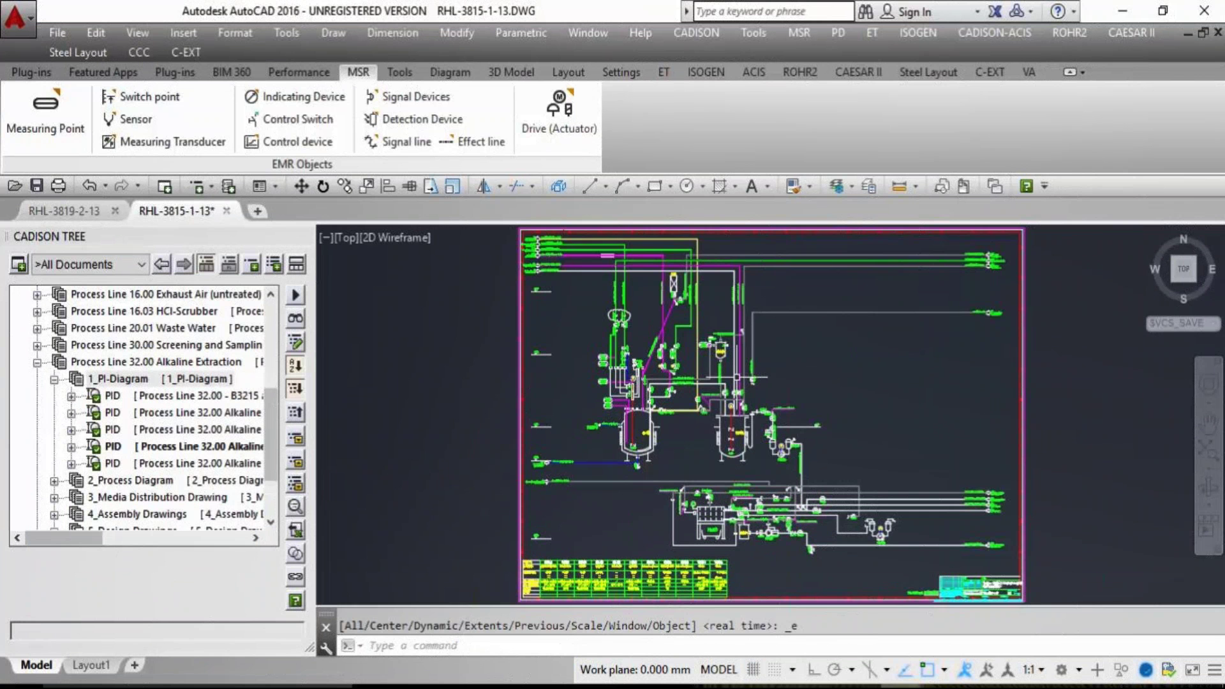
- Create a PIPELINE LIST report for the RHL-3815-1-13 PID in the main language, adding it to the object and the Reports group
click(192, 446)
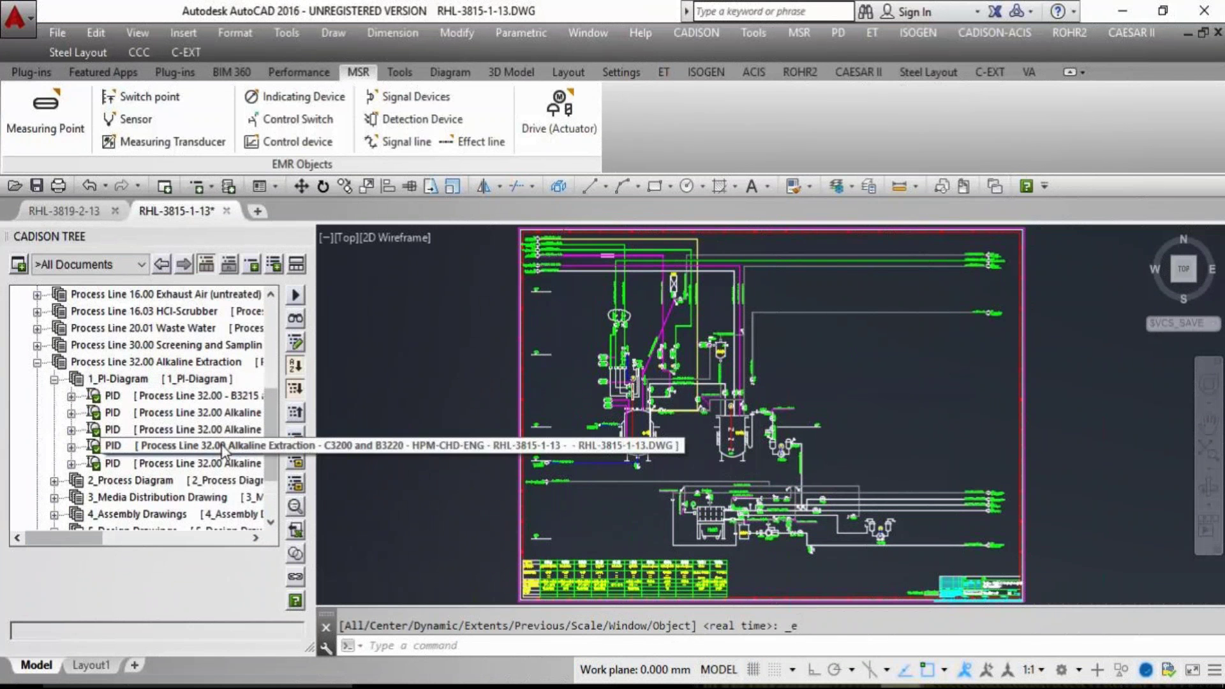
right_click(228, 447)
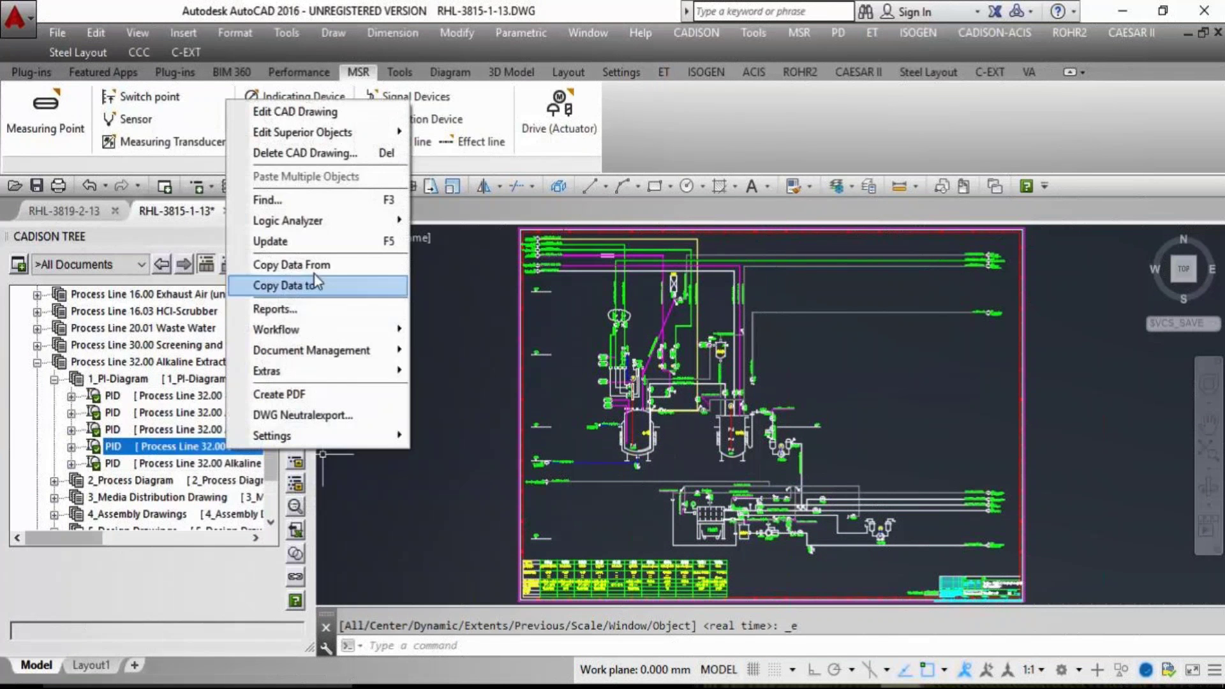
click(281, 308)
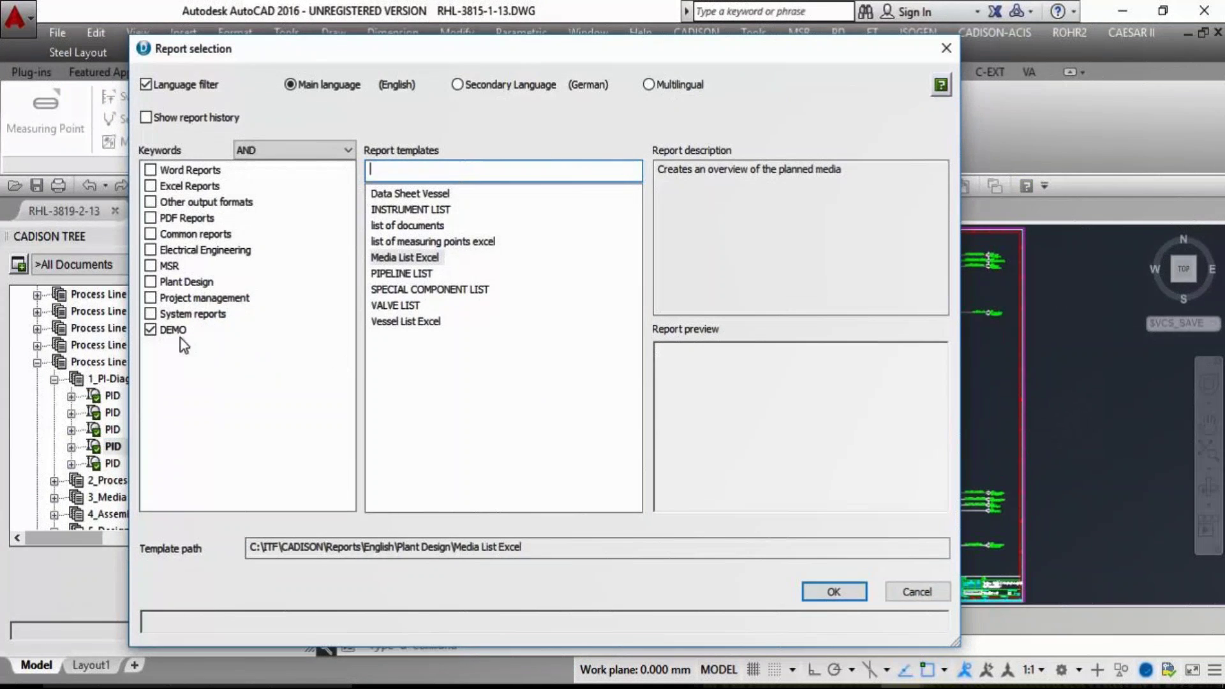
click(402, 274)
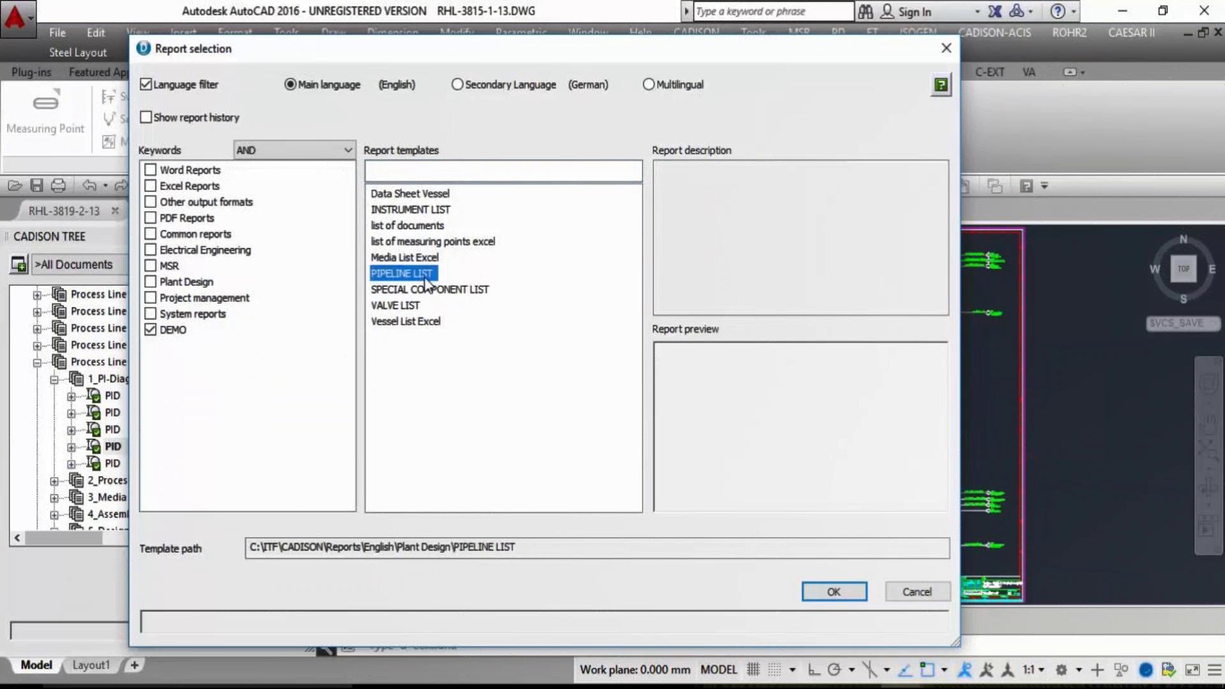
click(832, 596)
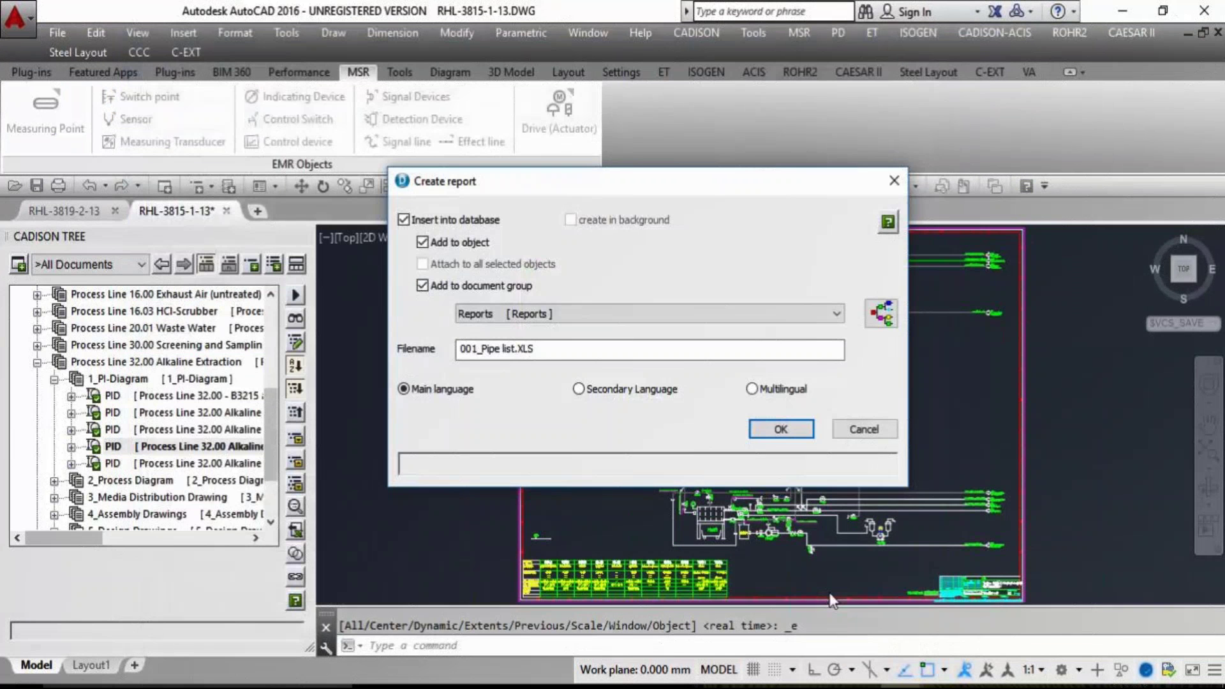
click(780, 428)
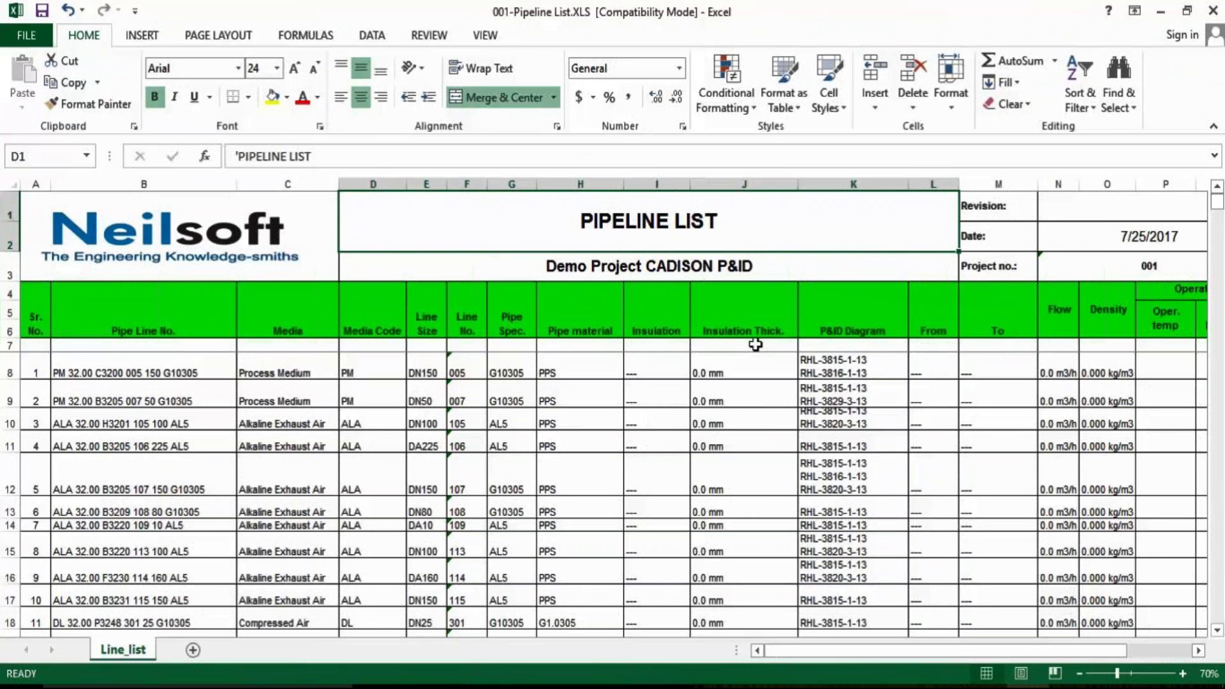
- Review the pipeline list's project header and its line number, media, pipe material and P&ID diagram columns
click(640, 266)
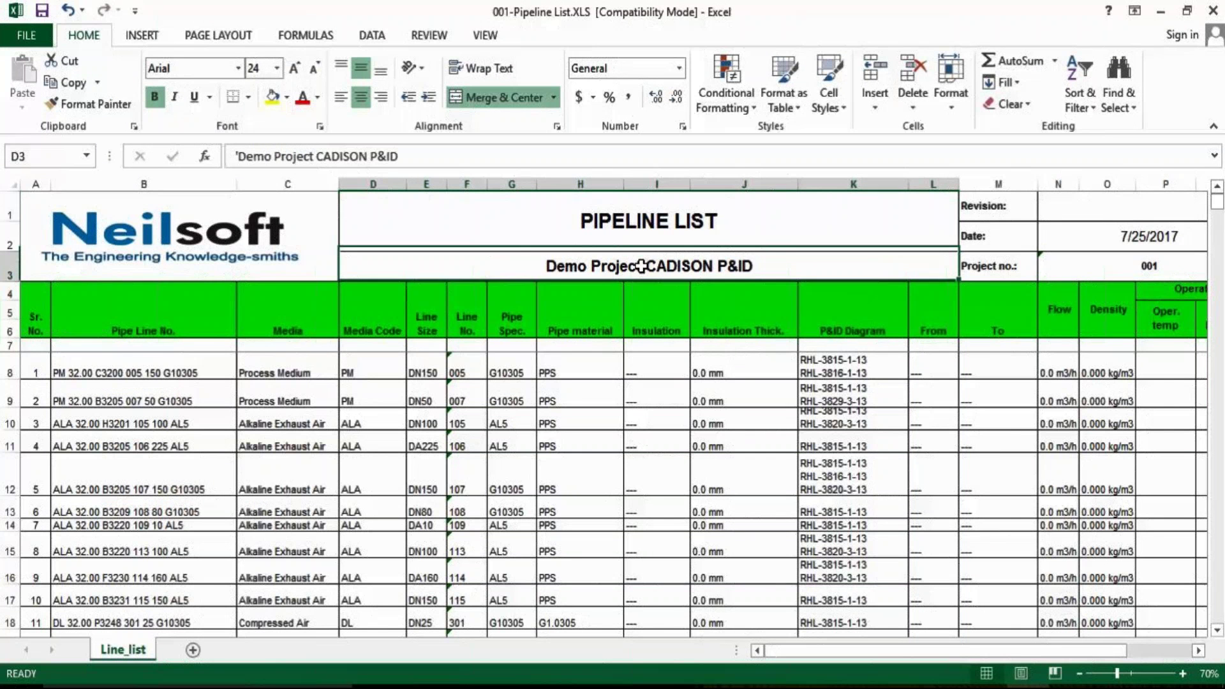
click(1083, 277)
click(851, 444)
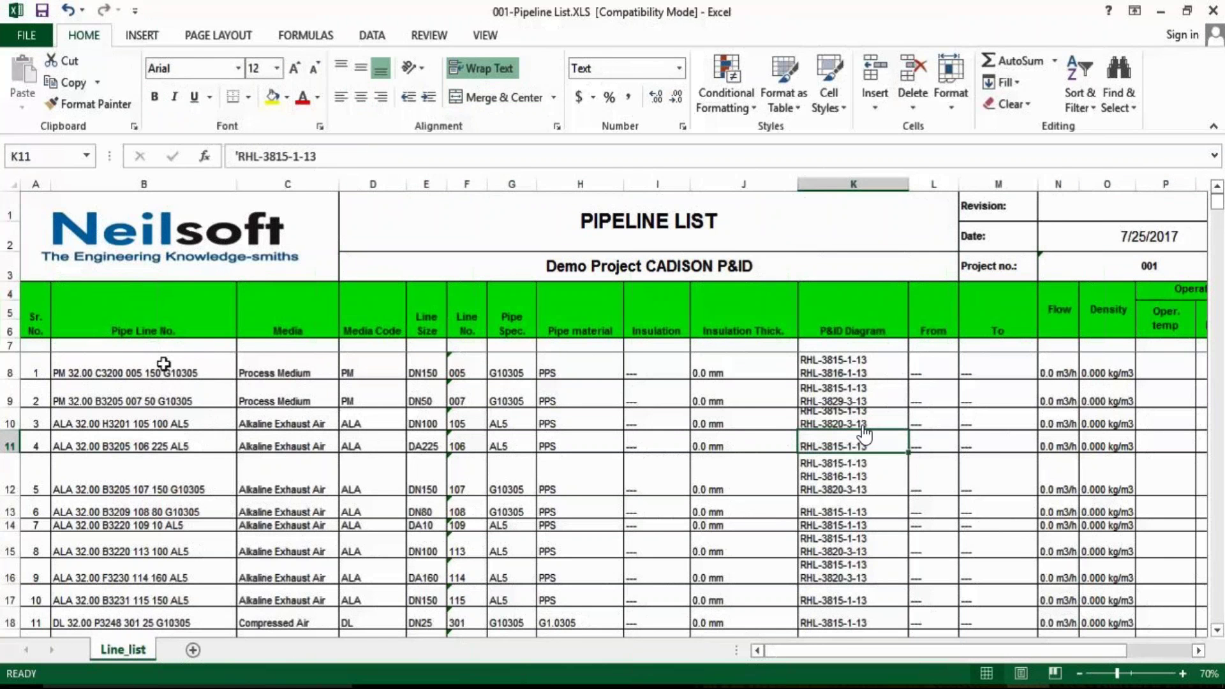
drag(164, 367, 191, 423)
click(285, 437)
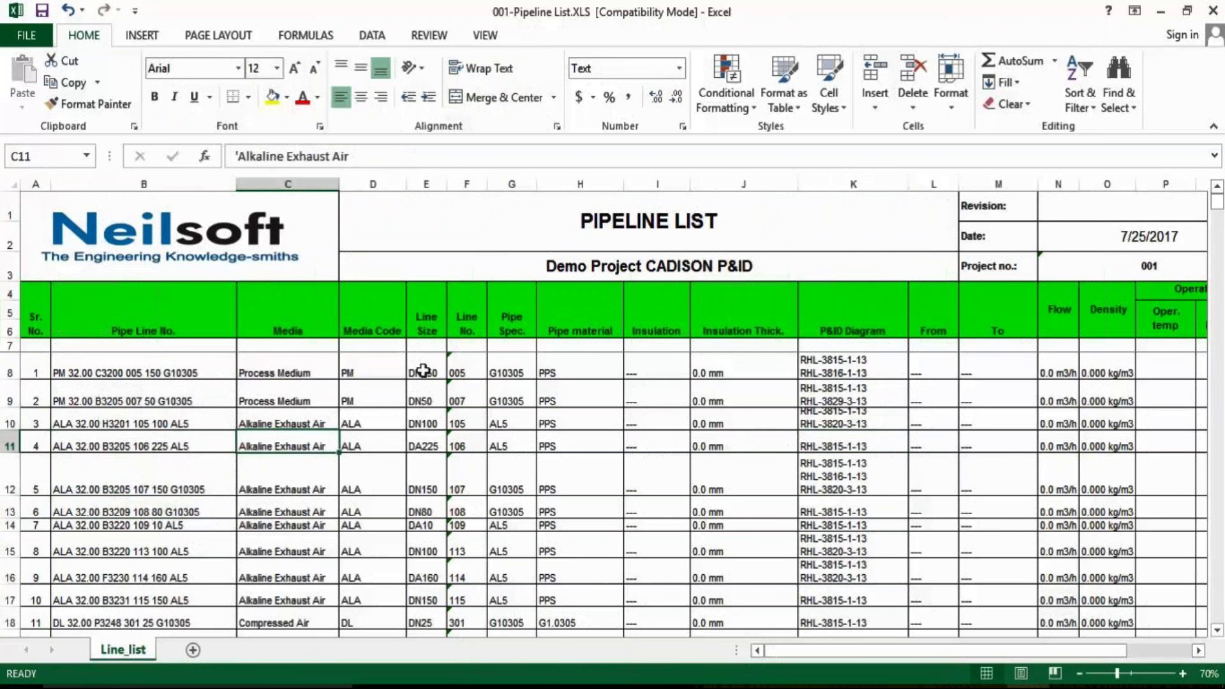
drag(565, 373, 601, 477)
drag(868, 366, 887, 511)
click(995, 548)
- Look through the remaining pipeline rows of the report and close the workbook
drag(945, 651, 777, 608)
click(448, 505)
scroll(447, 501, down, 3)
scroll(447, 501, down, 5)
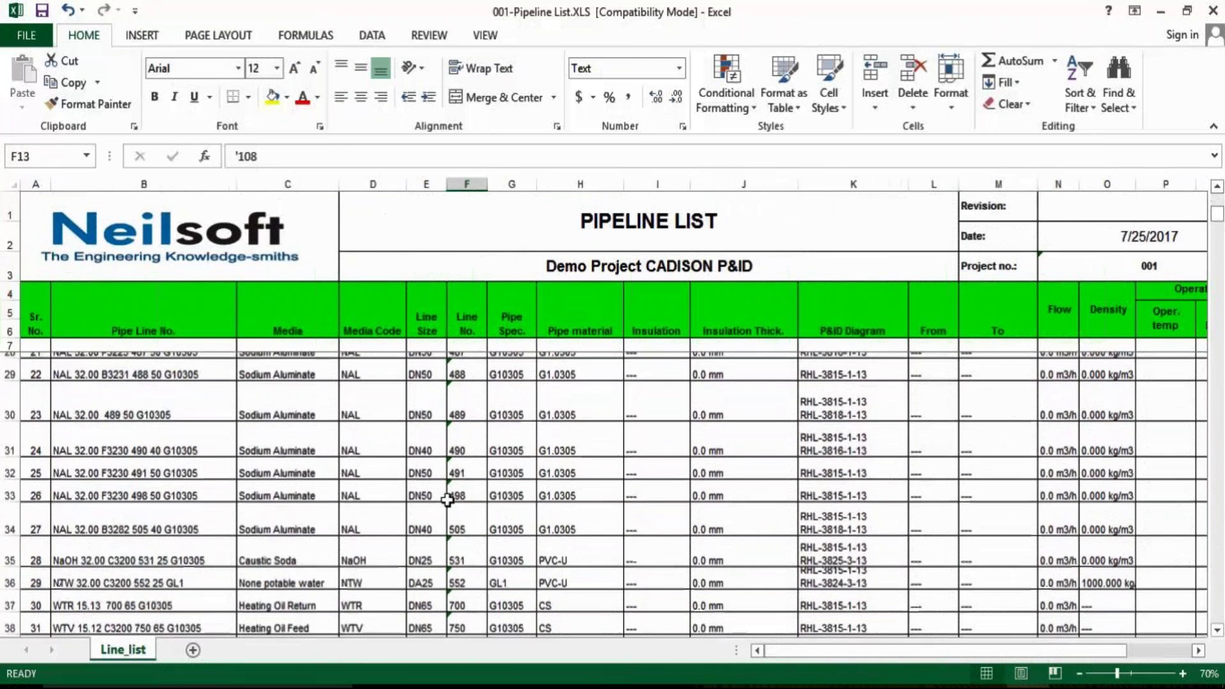
scroll(448, 501, up, 8)
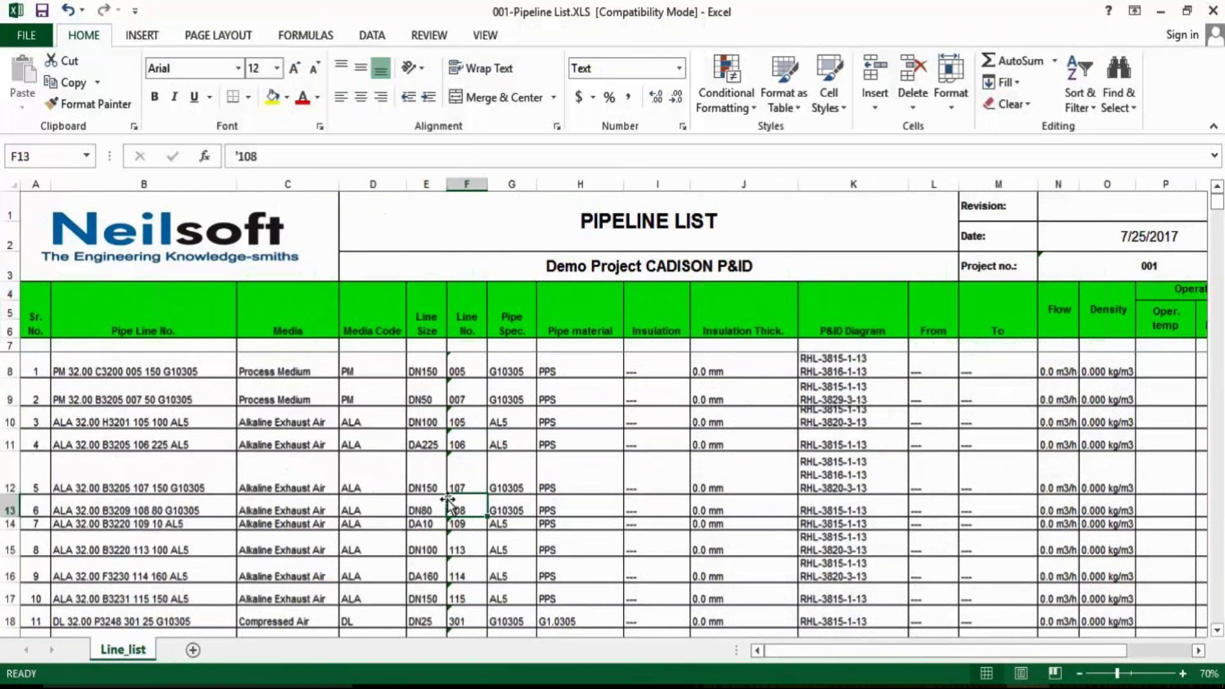
key(ctrl+Home)
click(1212, 11)
- Examine the valves and pipelines above vessel C3200 in the RHL-3815-1-13 diagram, including the yellow line near V320002
click(898, 419)
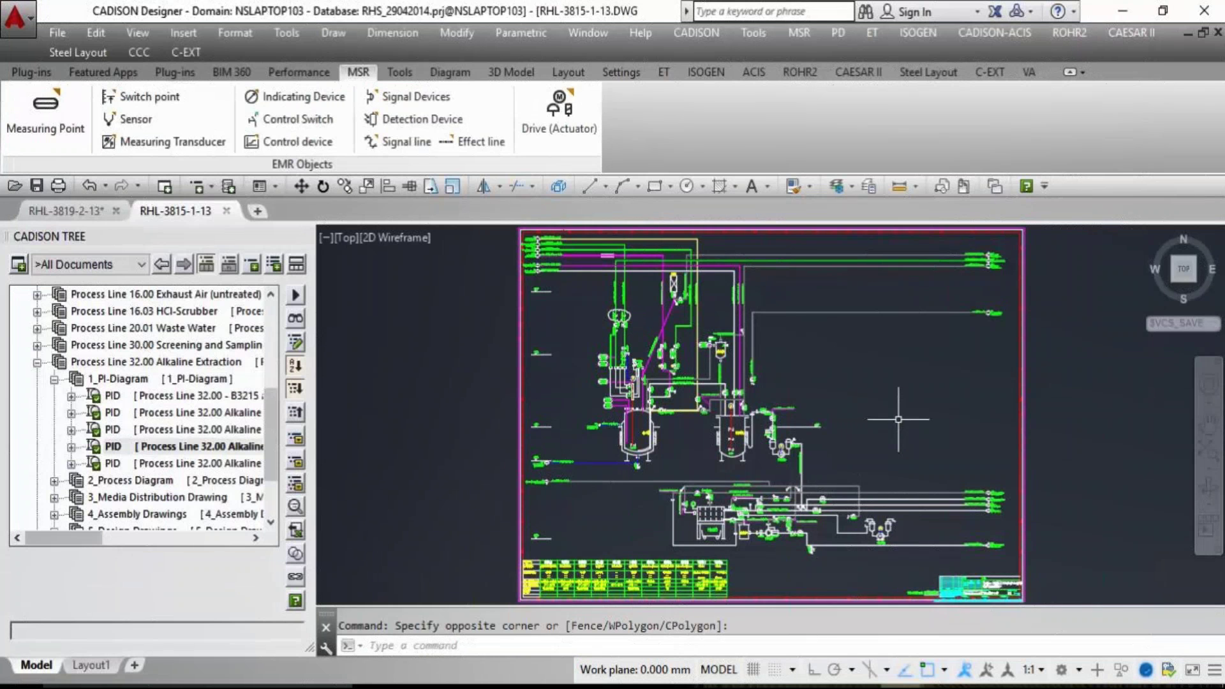
scroll(899, 420, up, 6)
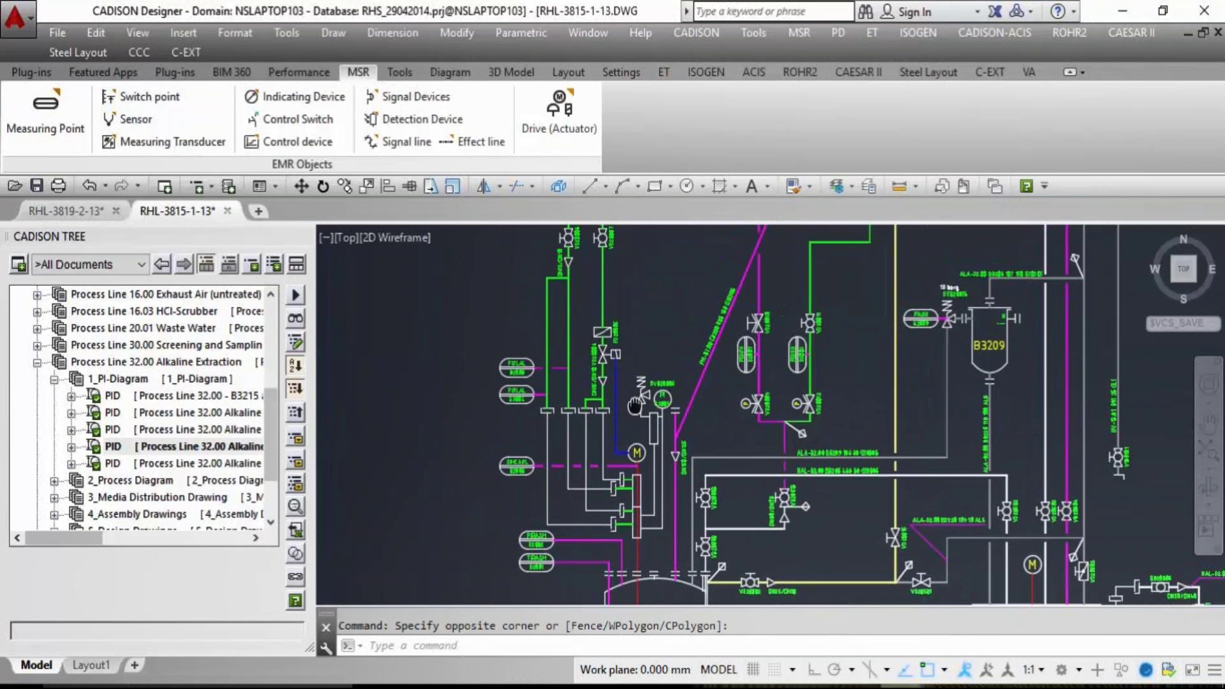
scroll(702, 386, up, 2)
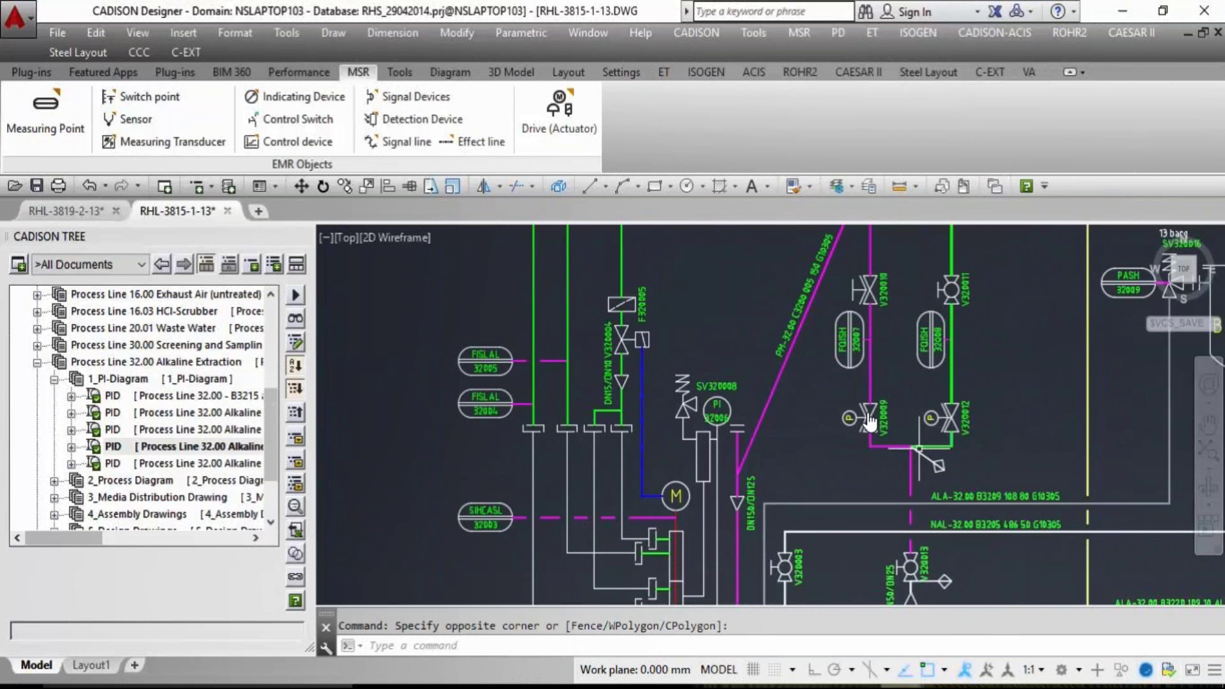
middle_drag(863, 514, 772, 354)
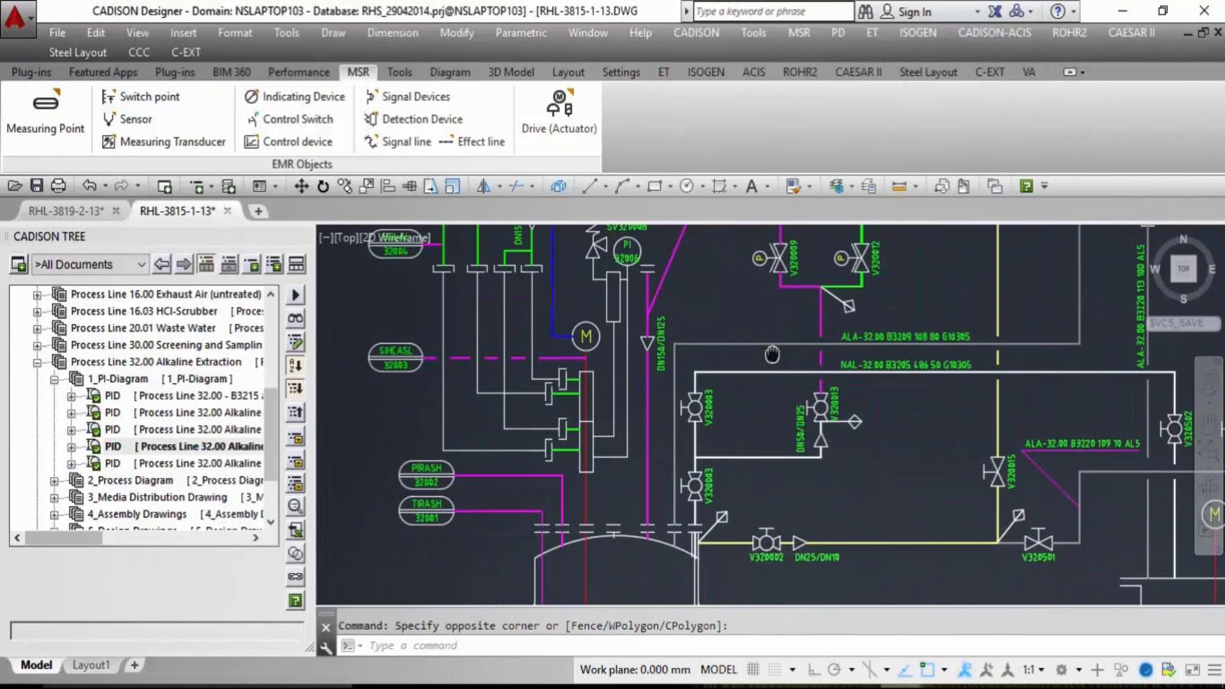
middle_drag(829, 409, 742, 327)
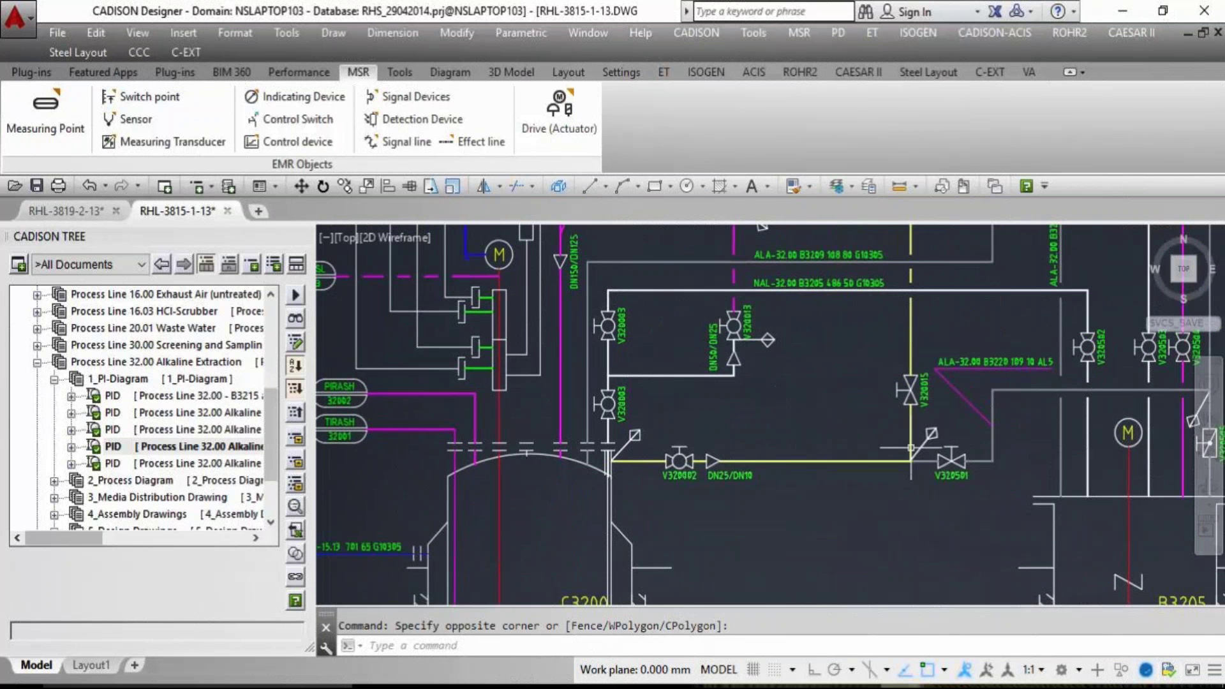
- Create a VALVE LIST report for the RHL-3815-1-13 PID in the main language, adding it to the object and the Reports group
middle_click(829, 441)
middle_click(830, 440)
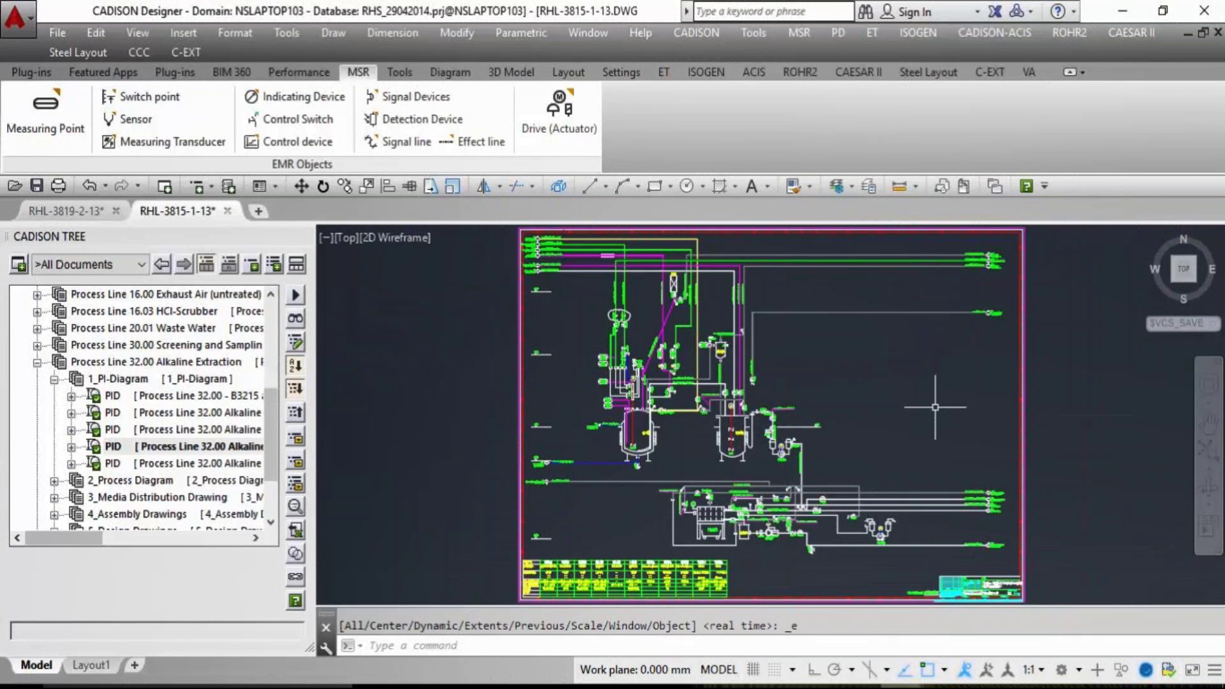
click(217, 450)
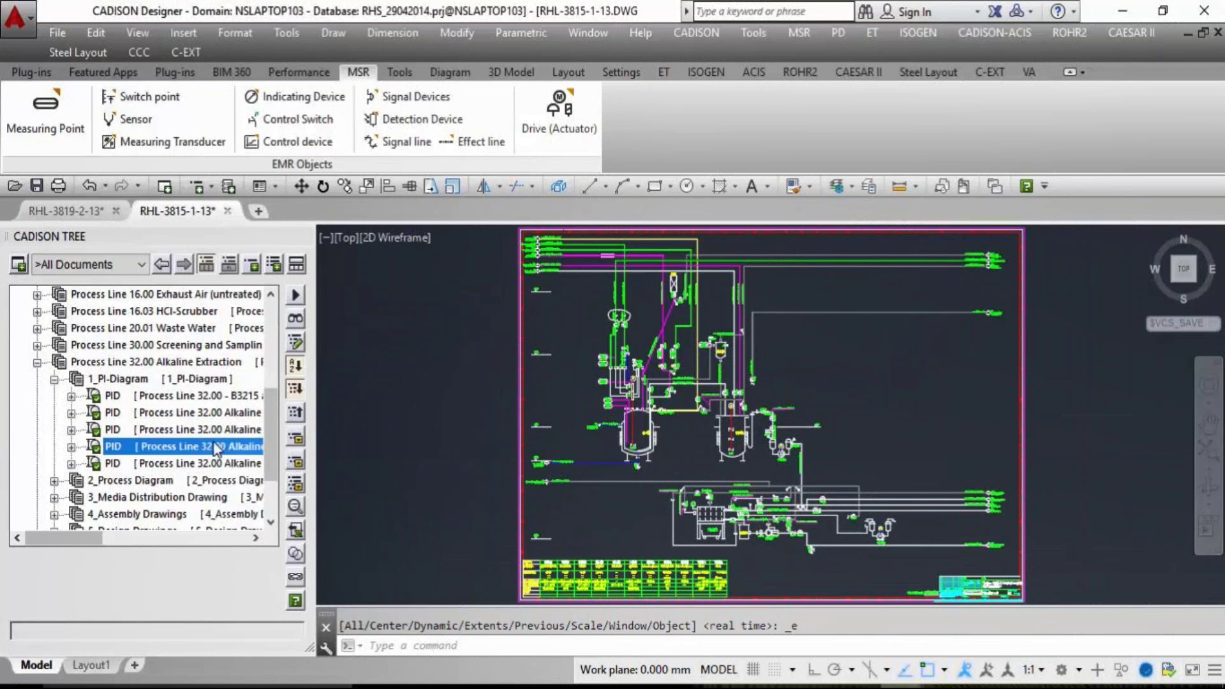
right_click(217, 450)
click(284, 303)
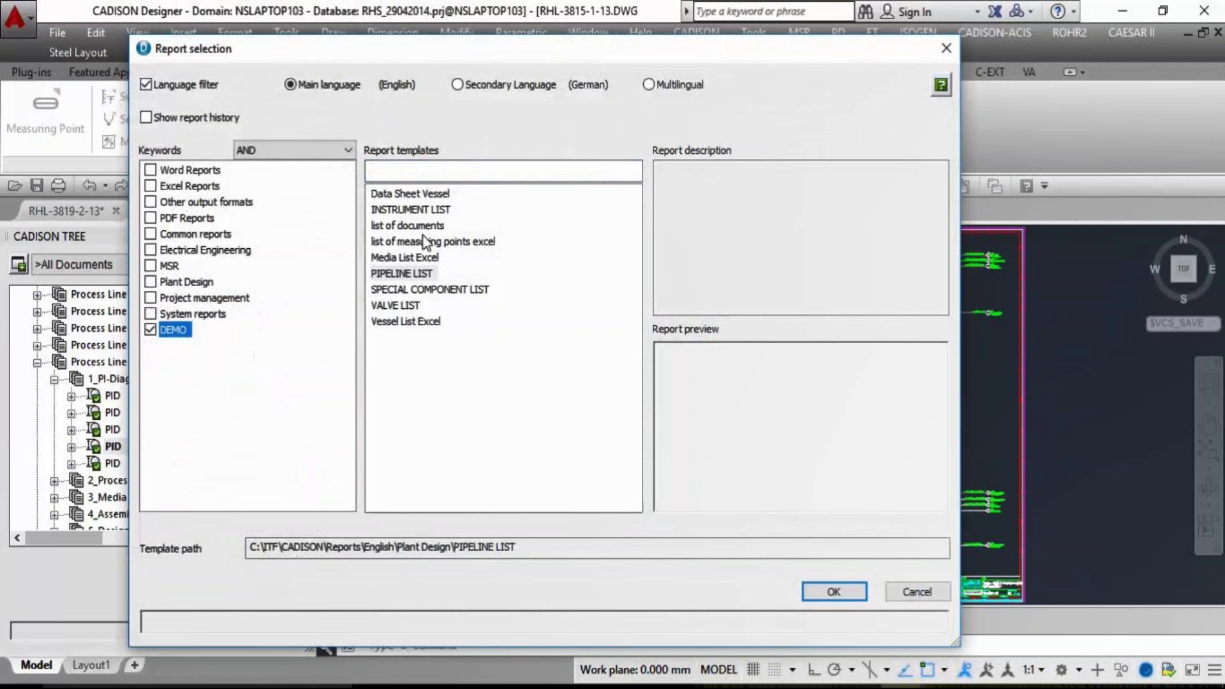
click(402, 305)
click(827, 590)
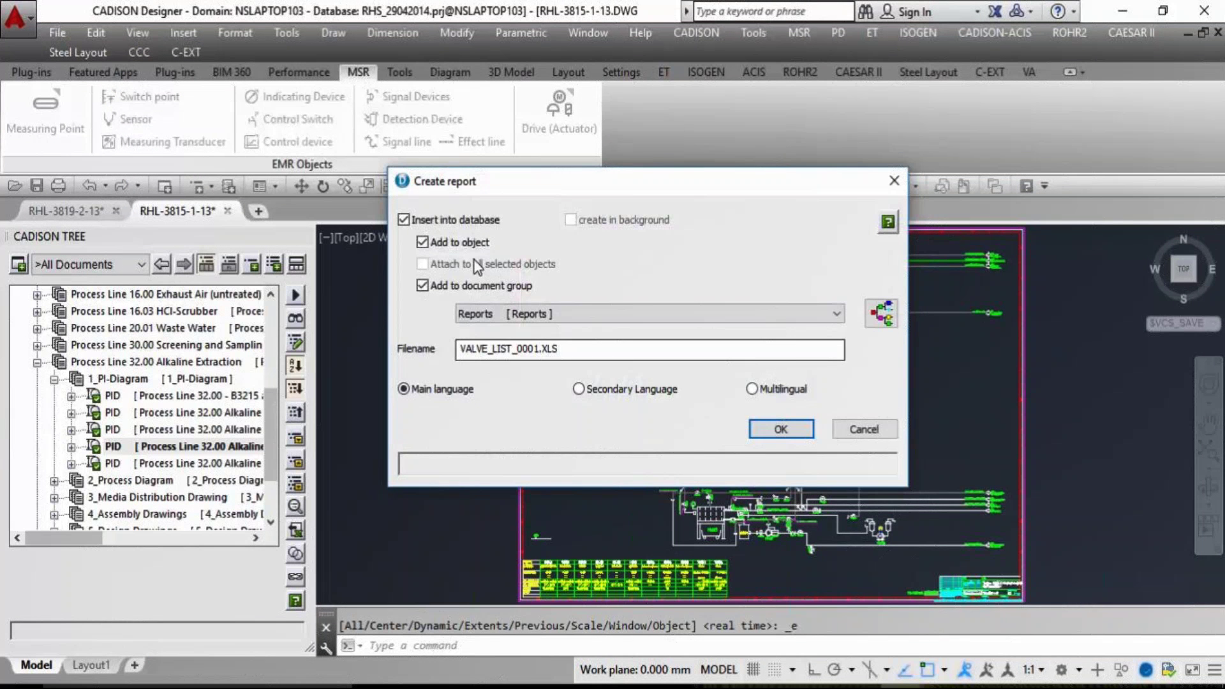
click(794, 432)
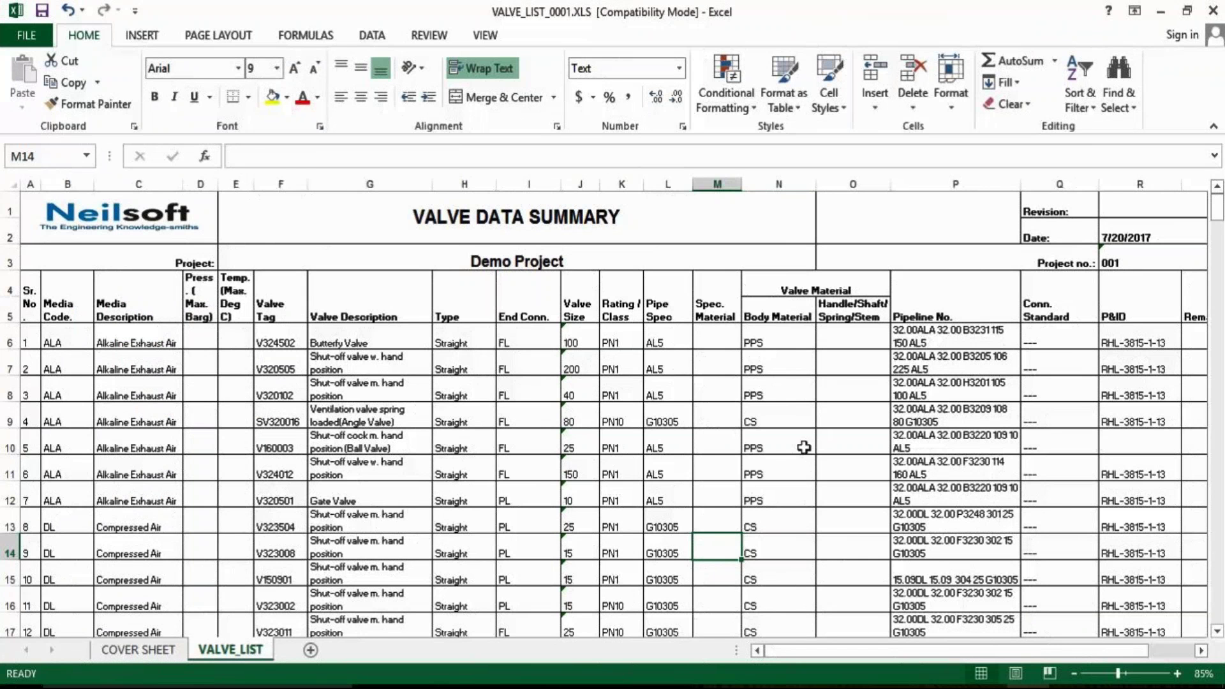
- Review the valve list's media code, media description, valve tag, valve description and pipeline number columns
click(61, 307)
click(137, 303)
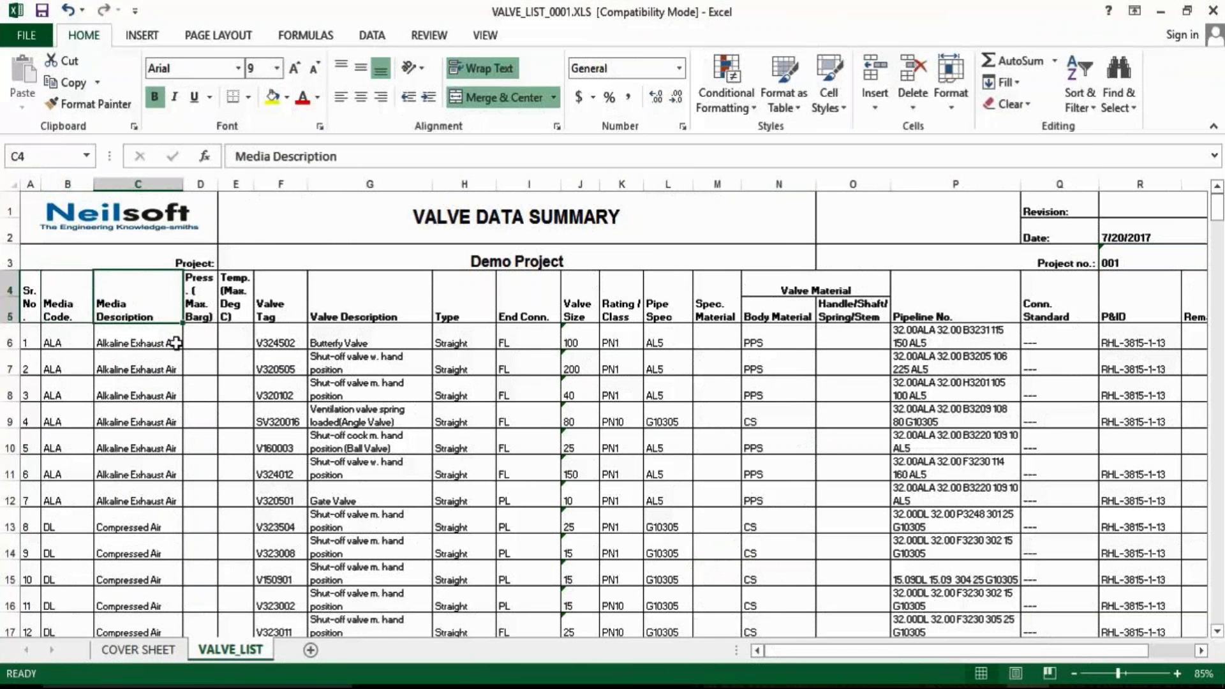
click(281, 343)
click(366, 318)
click(380, 339)
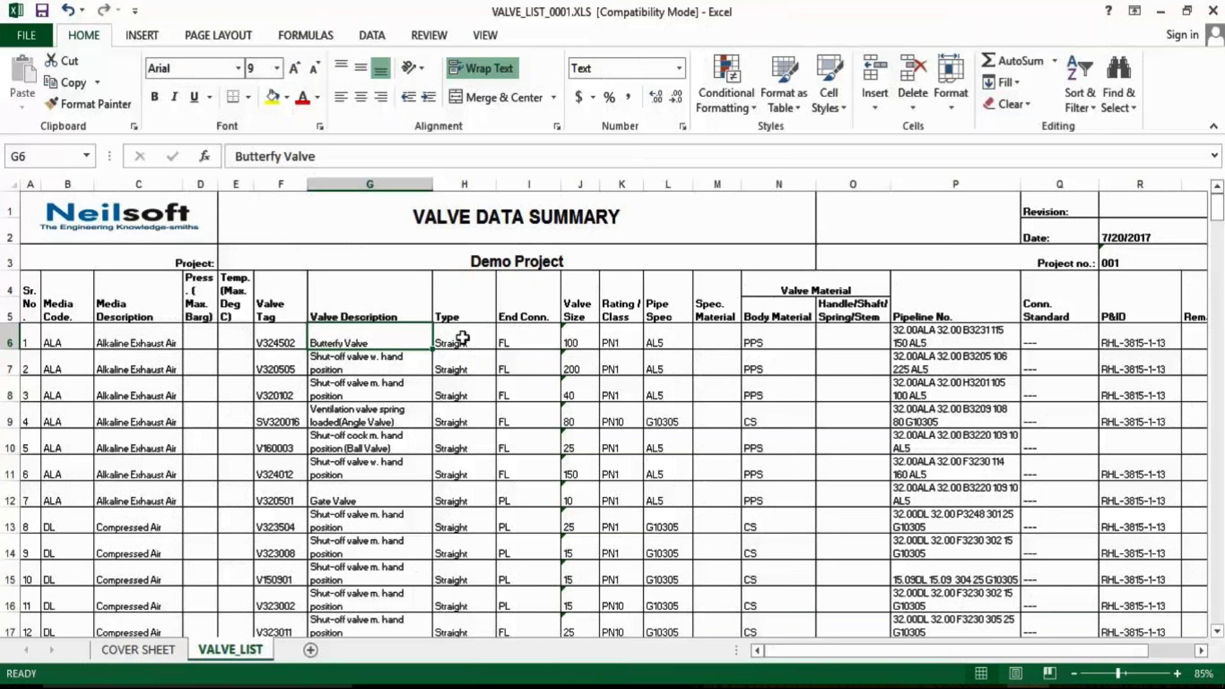
click(955, 317)
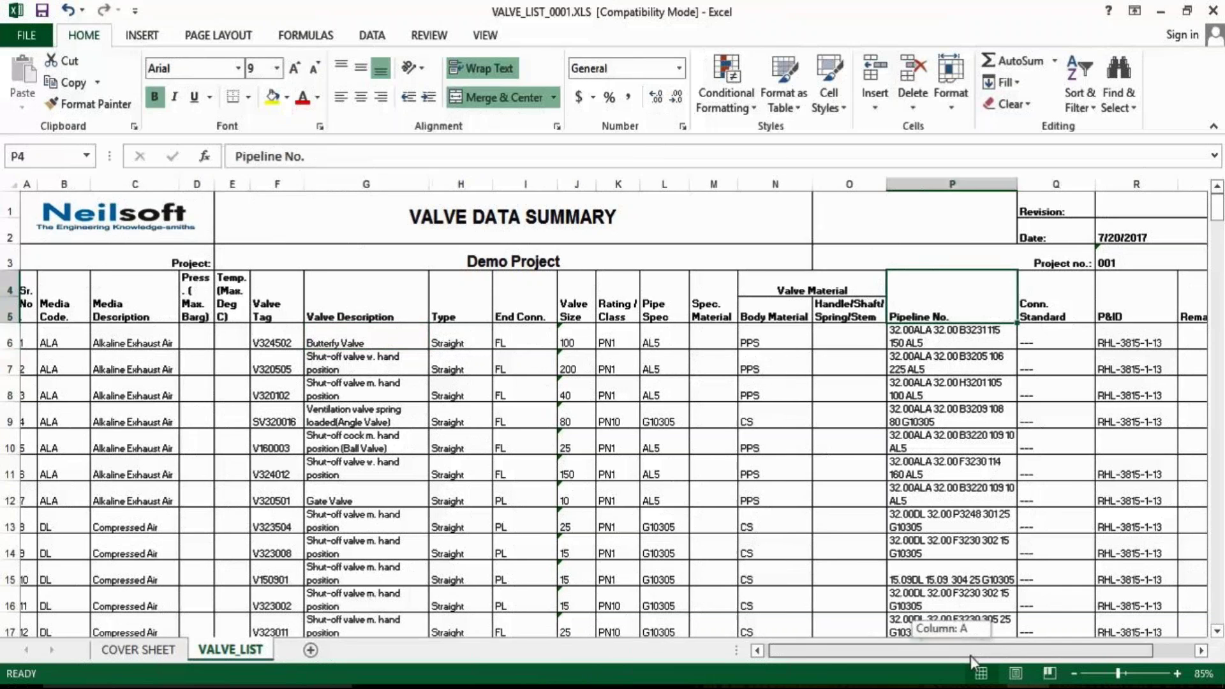
- Check the valve list's P&ID-related columns and look through the remaining valve rows, returning to the start of the sheet
drag(945, 649, 990, 650)
drag(1064, 345, 1085, 584)
click(1066, 527)
scroll(655, 452, down, 2)
scroll(654, 452, down, 7)
scroll(654, 451, up, 9)
key(ctrl+Home)
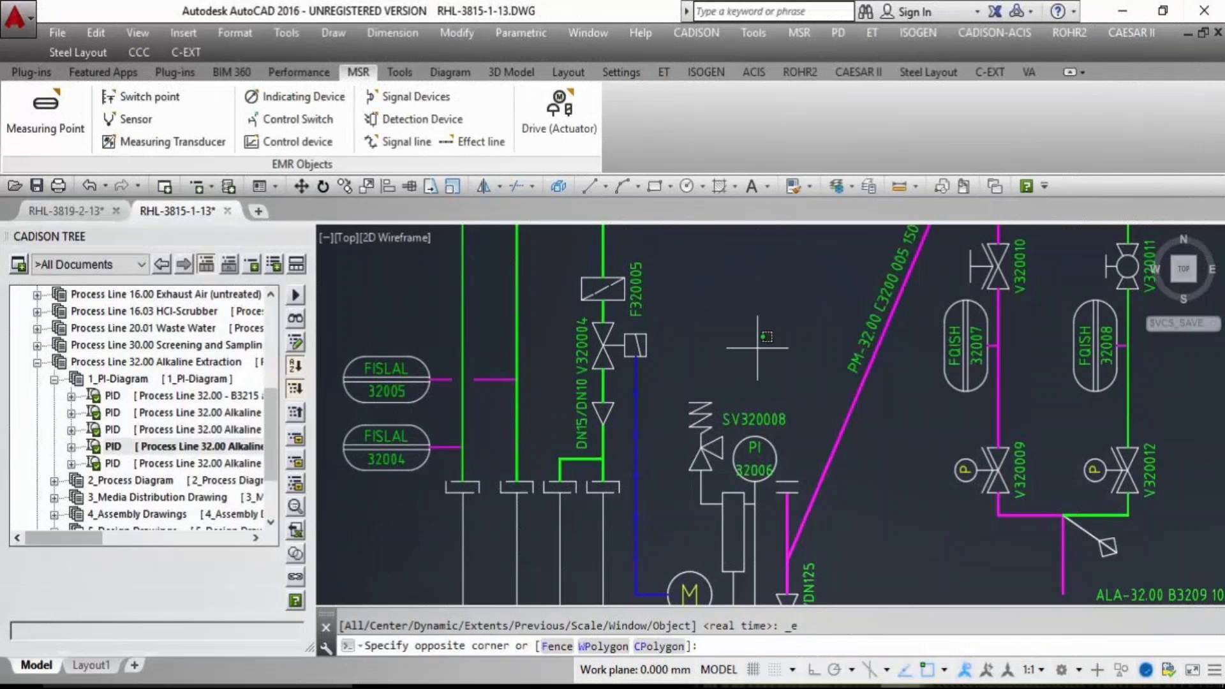
- Inspect the object properties of measuring point FISLAL 32005 in the RHL-3815-1-13 diagram
mouse_move(540, 323)
middle_down()
mouse_move(737, 324)
mouse_move(582, 241)
middle_up()
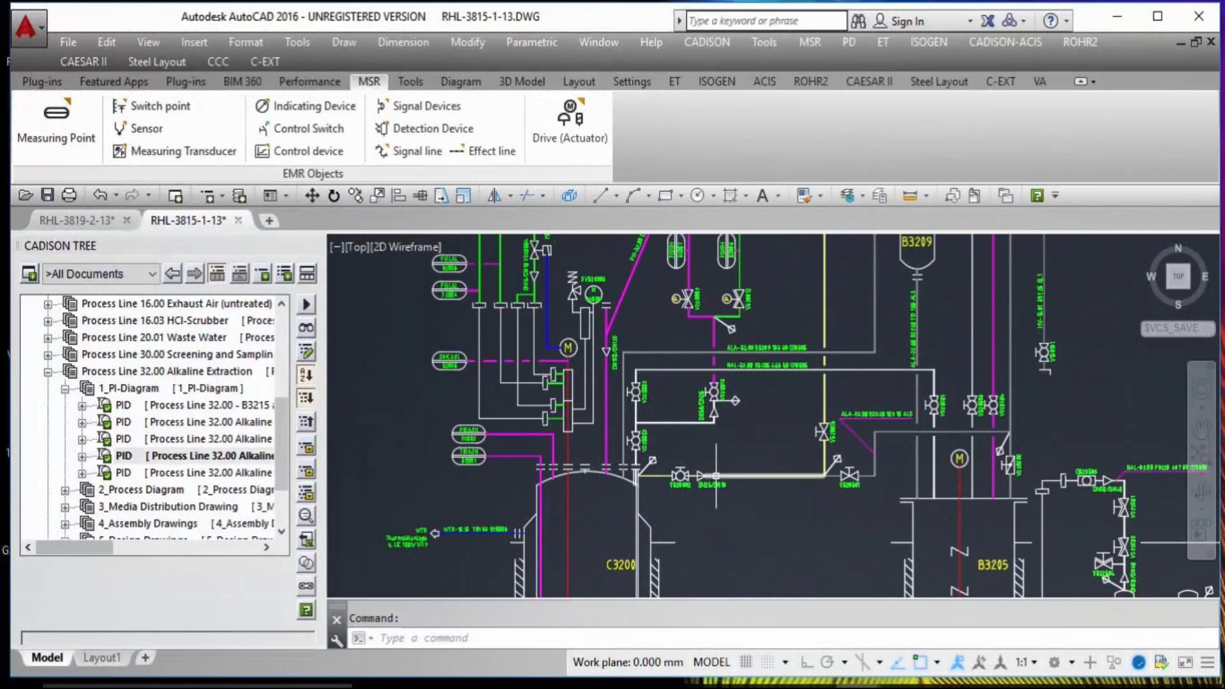
scroll(583, 347, up, 8)
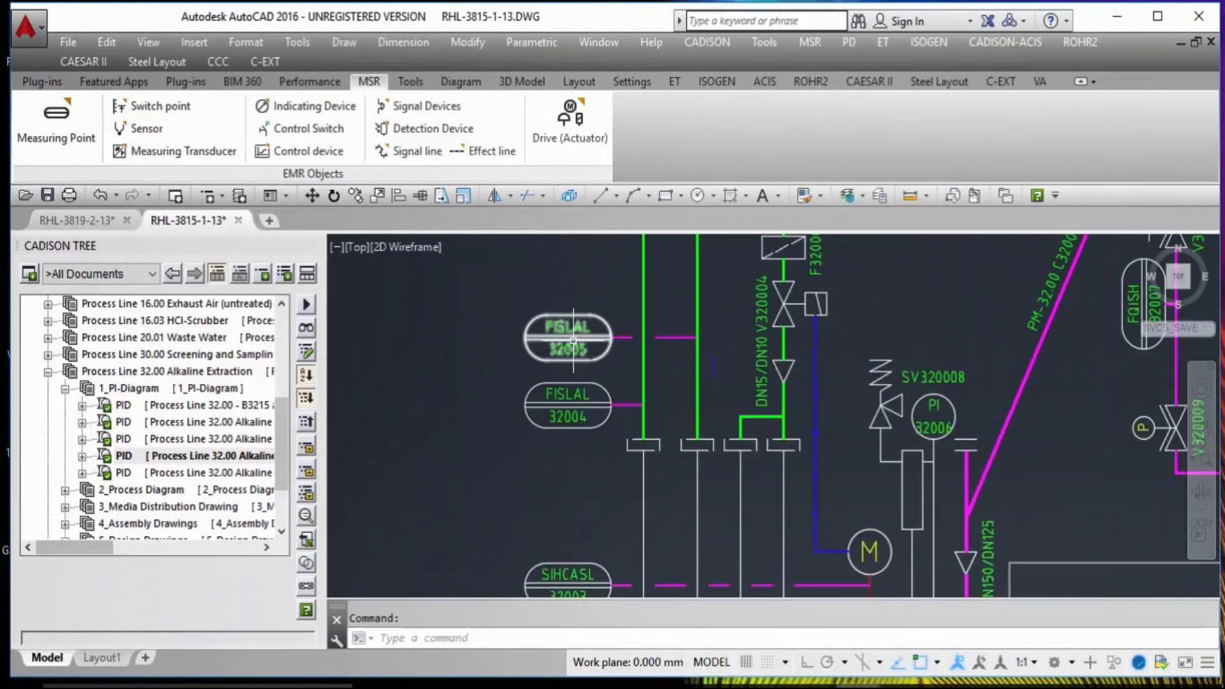
middle_drag(583, 348, 600, 390)
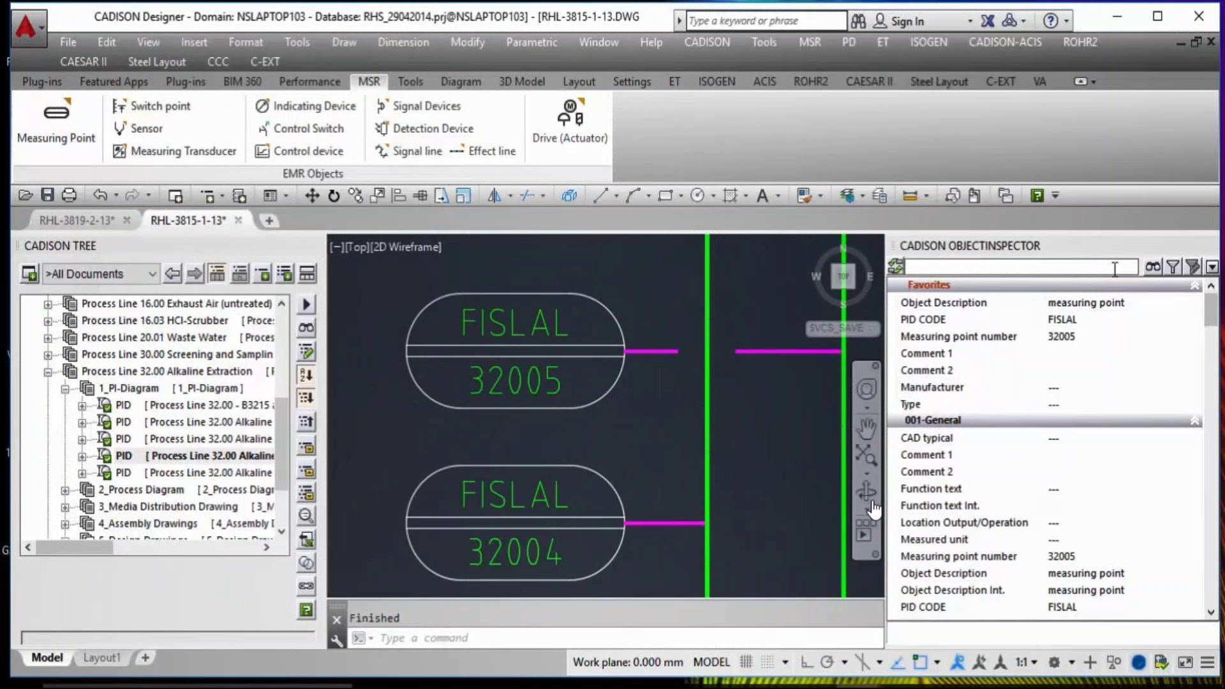
click(1021, 337)
scroll(1021, 562, down, 3)
scroll(951, 437, up, 2)
scroll(986, 541, down, 3)
- Examine the other measuring points in the diagram, including FISLAL 32004 and PASH 32009 beside vessel B3209
scroll(605, 352, down, 4)
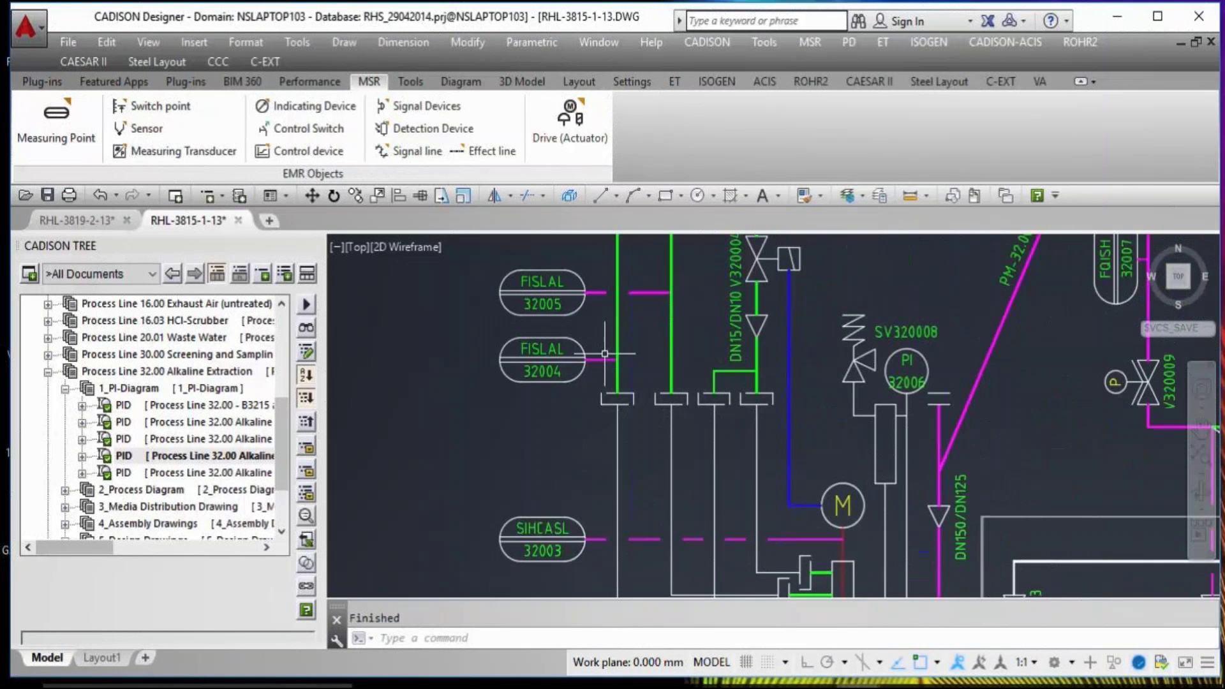
scroll(602, 471, up, 5)
scroll(601, 471, down, 4)
scroll(819, 412, up, 5)
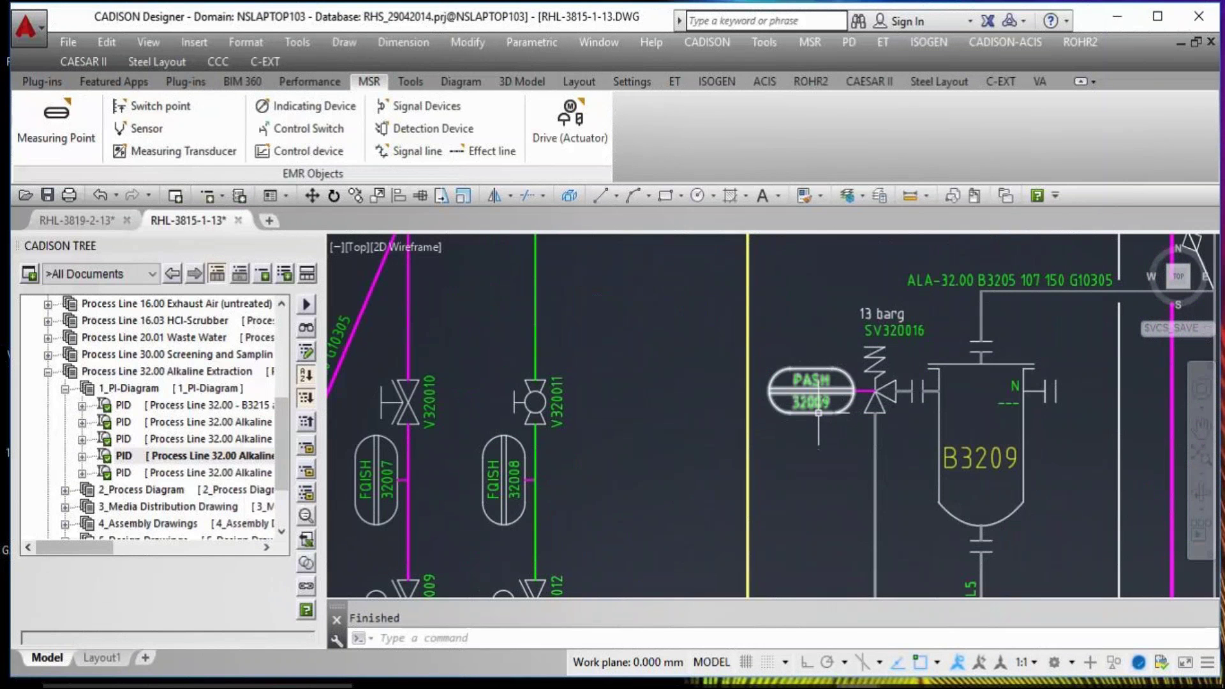
- Create an INSTRUMENT LIST report for the RHL-3815-1-13 PID in the main language, adding it to the object and the Reports group
right_click(186, 464)
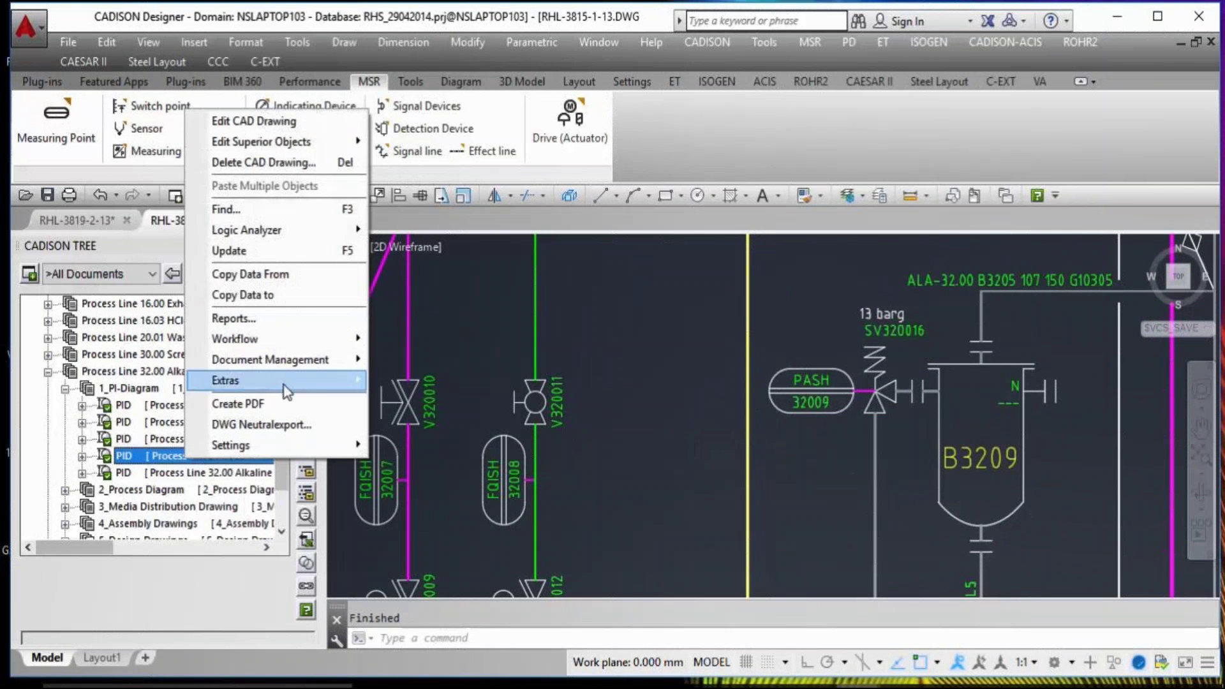
click(291, 326)
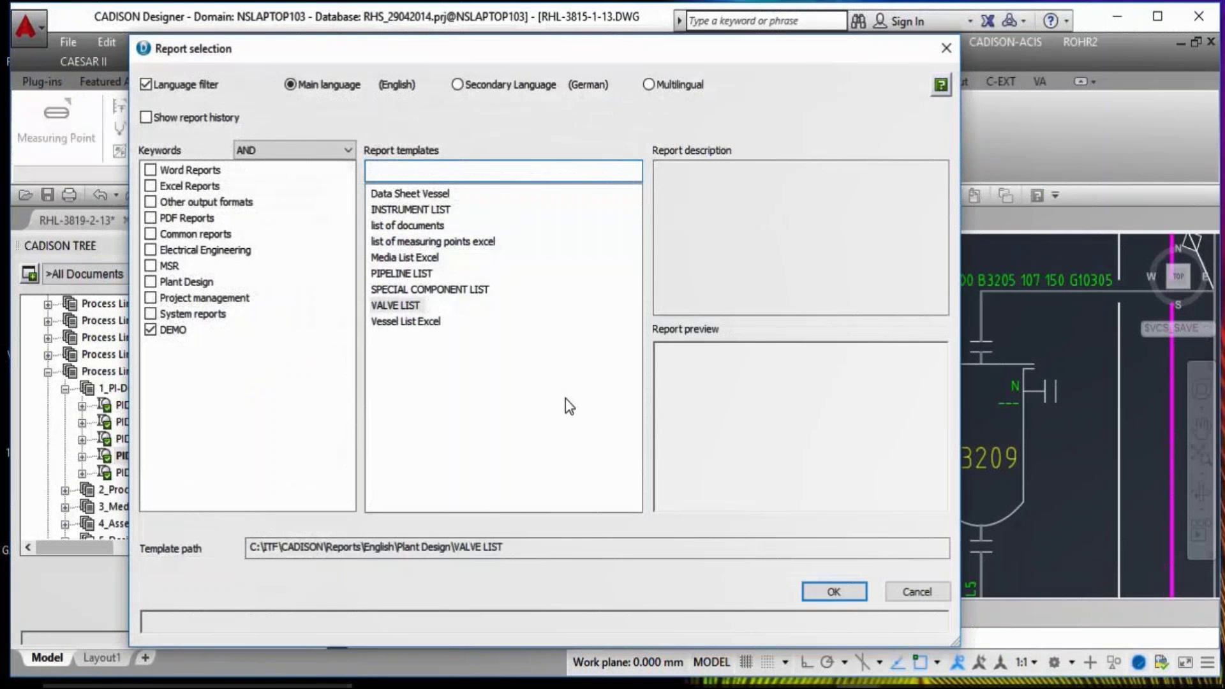
click(413, 211)
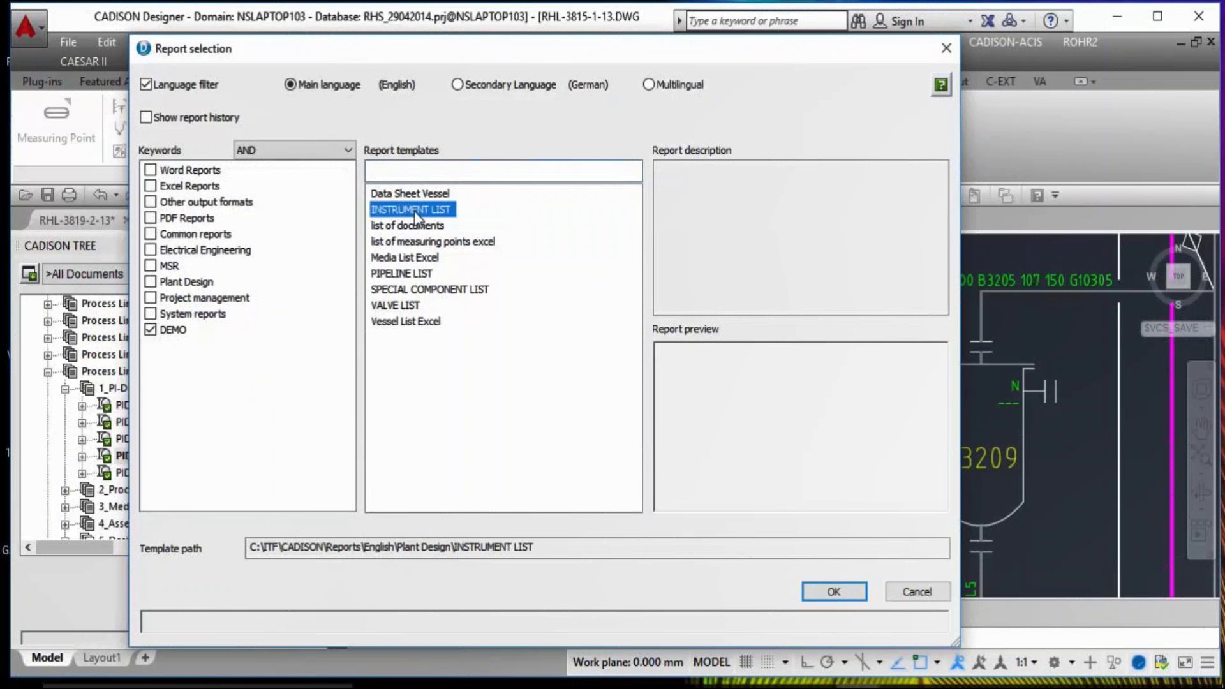
click(823, 591)
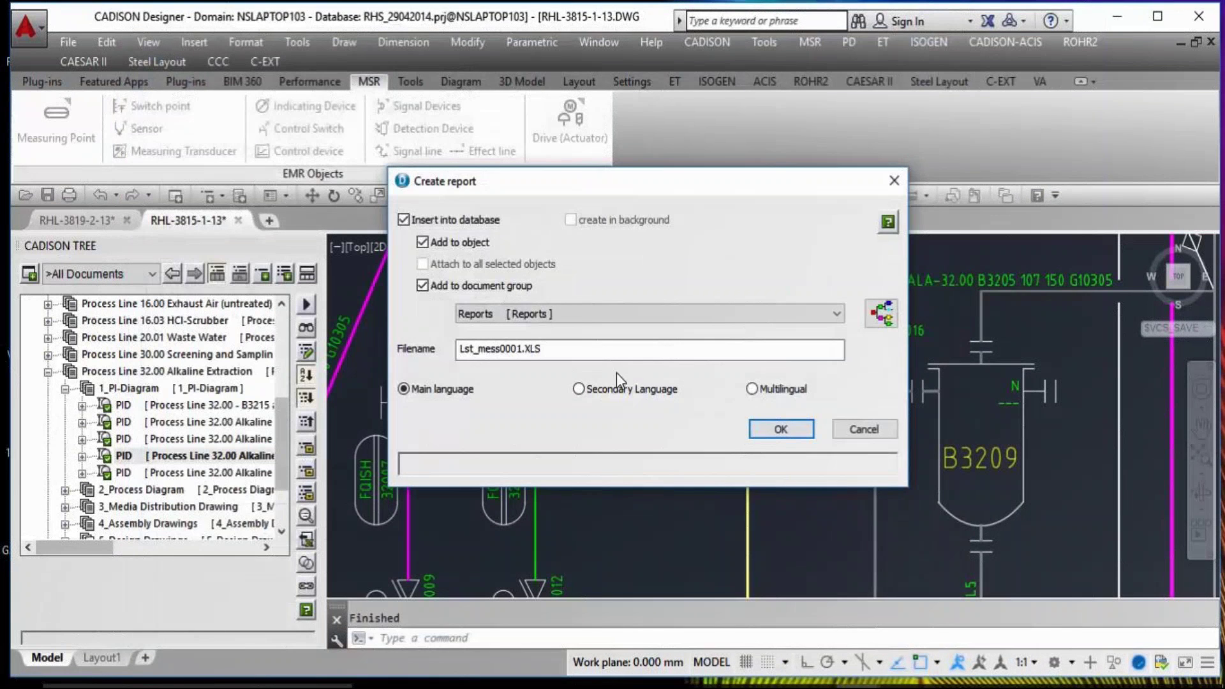
click(773, 430)
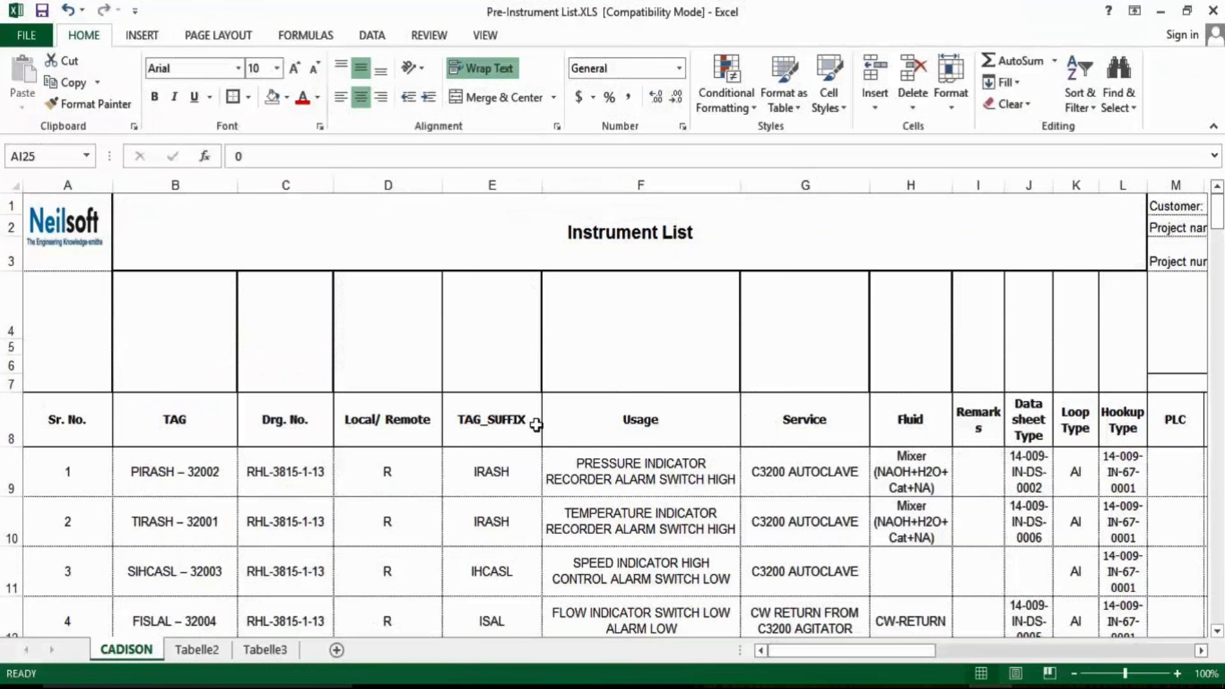
- Review the instrument list's title, the instrument tags and the tag suffix, usage and service entries of the first rows
click(609, 257)
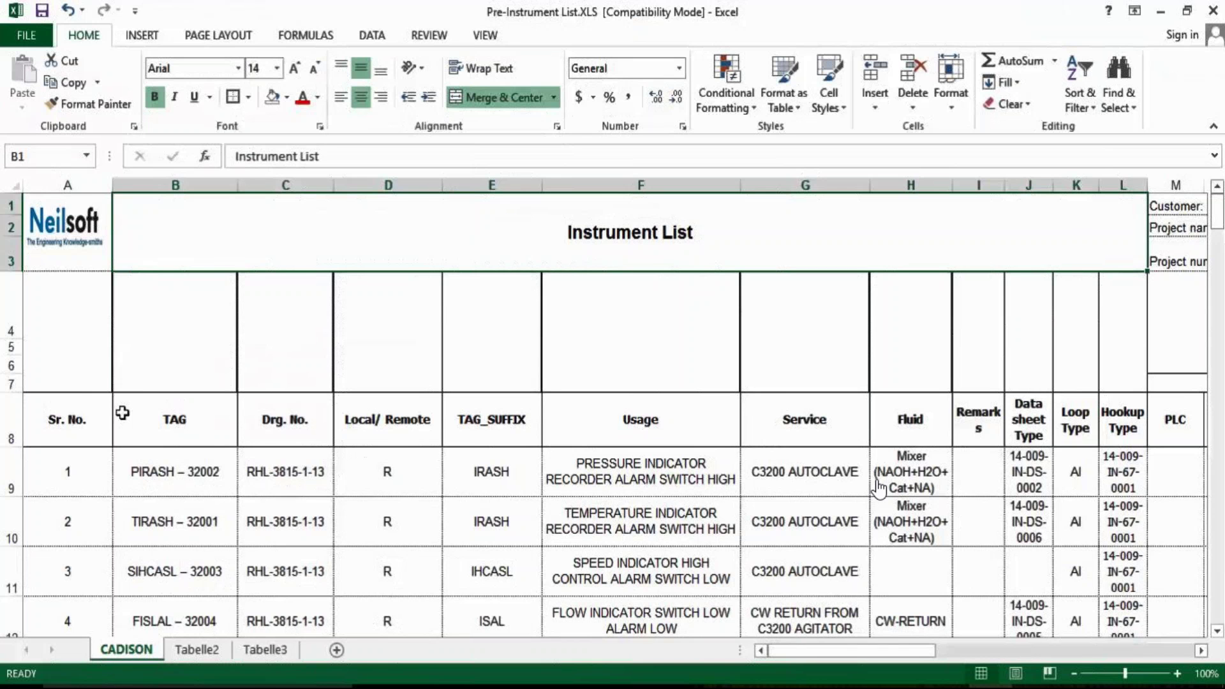
click(217, 480)
scroll(217, 480, down, 2)
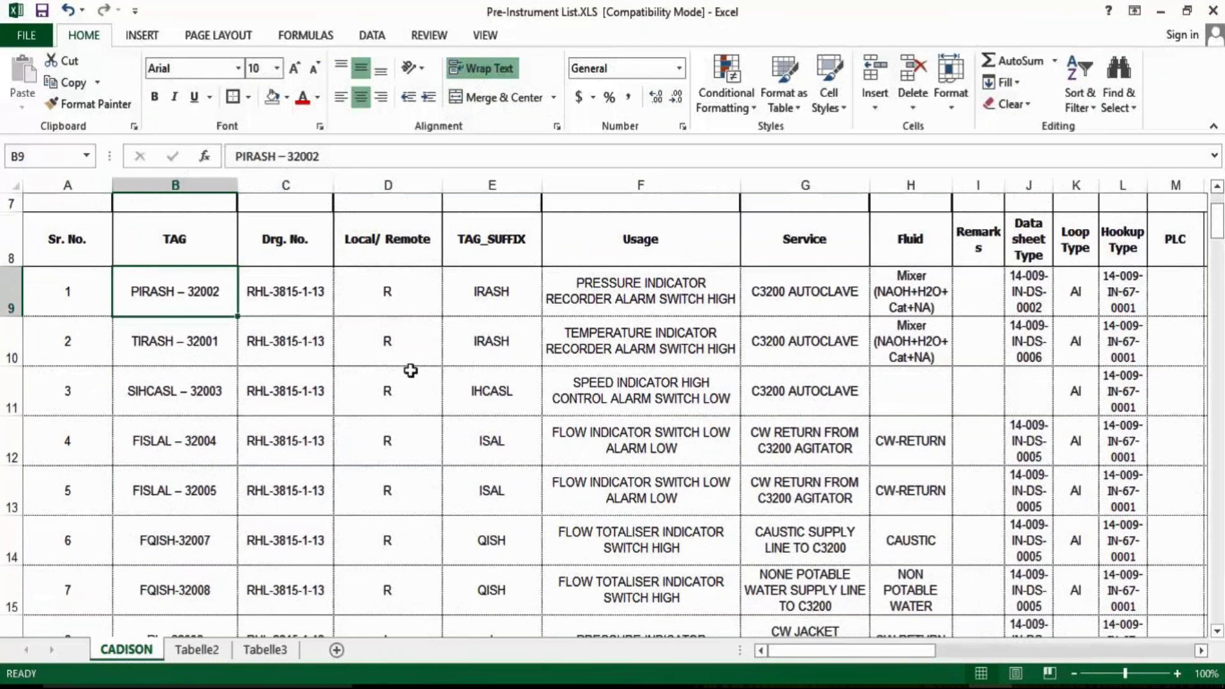
click(531, 286)
click(638, 307)
click(638, 331)
click(645, 396)
click(658, 449)
click(658, 498)
click(658, 541)
click(805, 291)
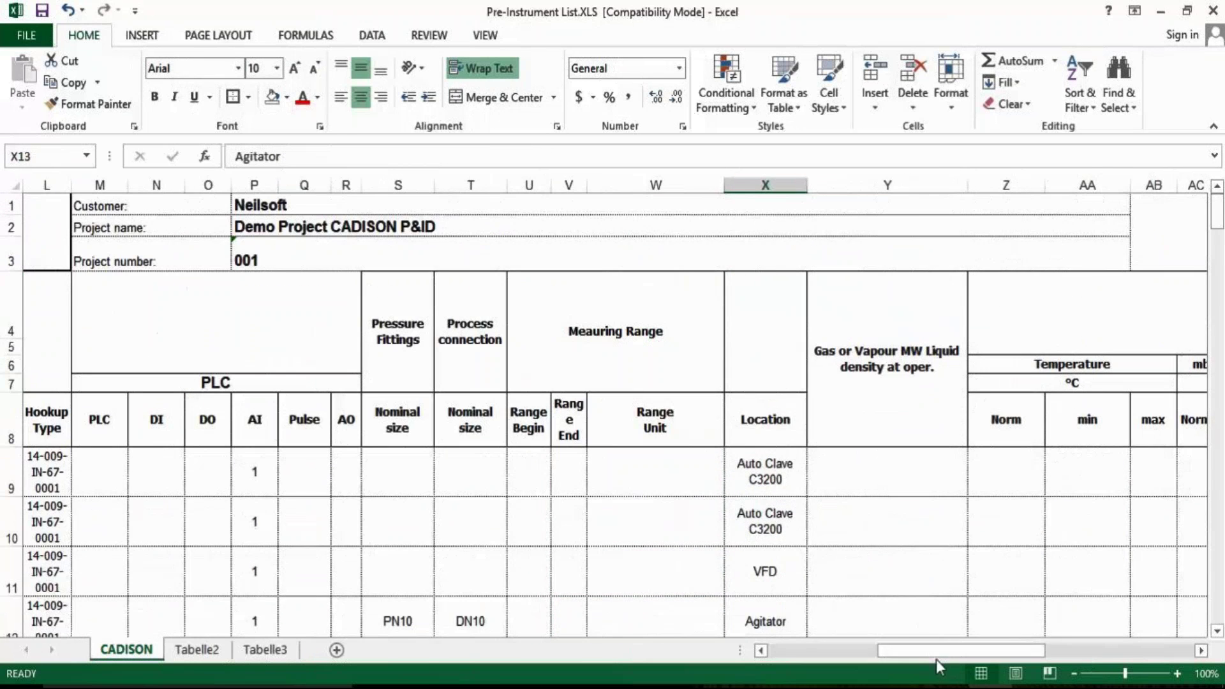
- Examine the Instrument Information and Material columns of the instrument list, including the first instrument's supplier and model
drag(936, 660, 1126, 682)
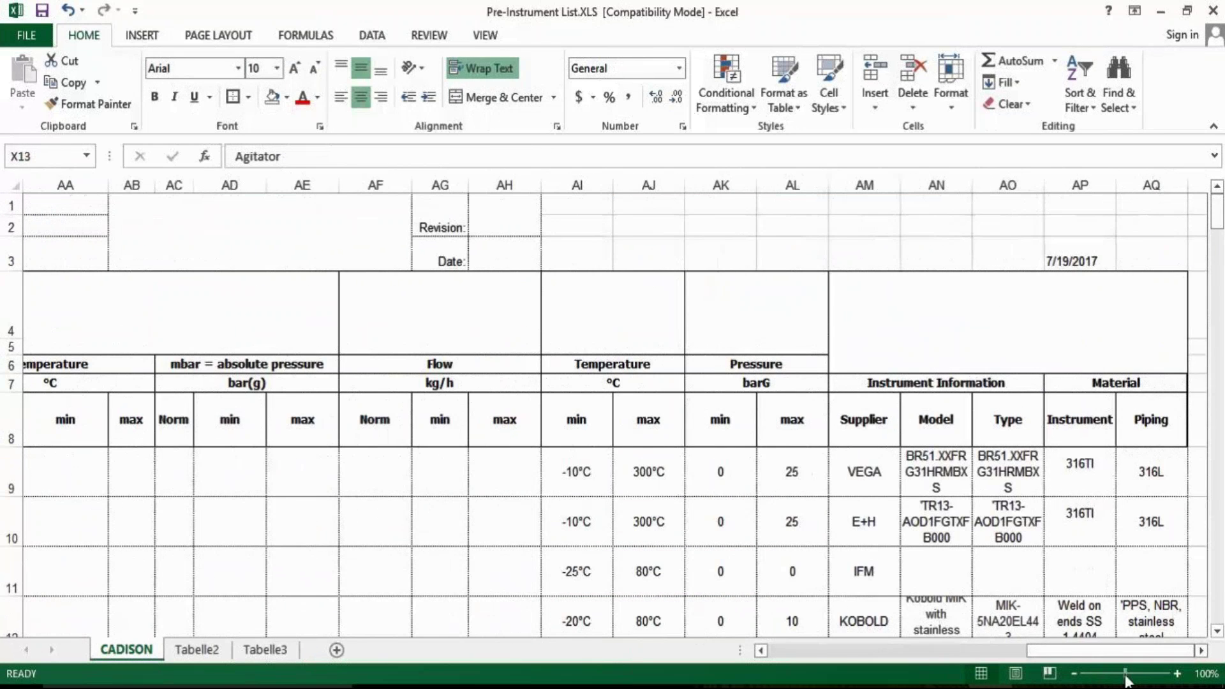
drag(887, 383, 1079, 396)
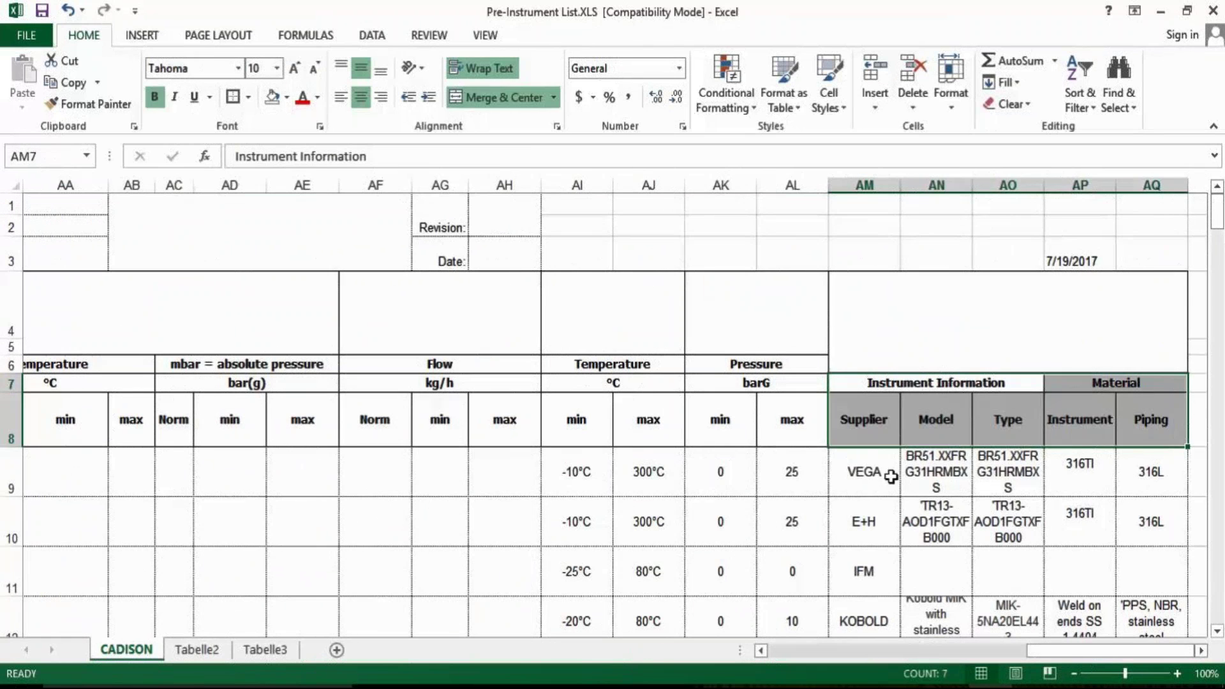
click(875, 489)
click(954, 479)
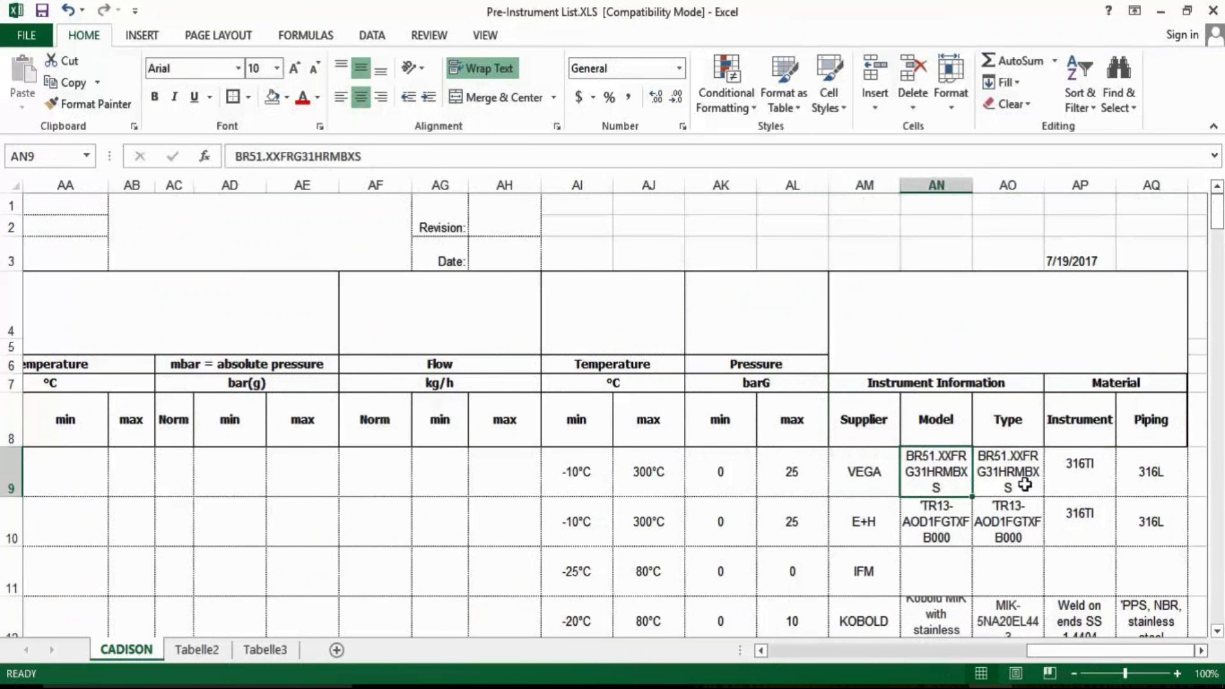
click(1009, 424)
- Return to the Instrument List title at the start of the sheet and close the workbook
drag(1111, 651, 708, 628)
click(566, 238)
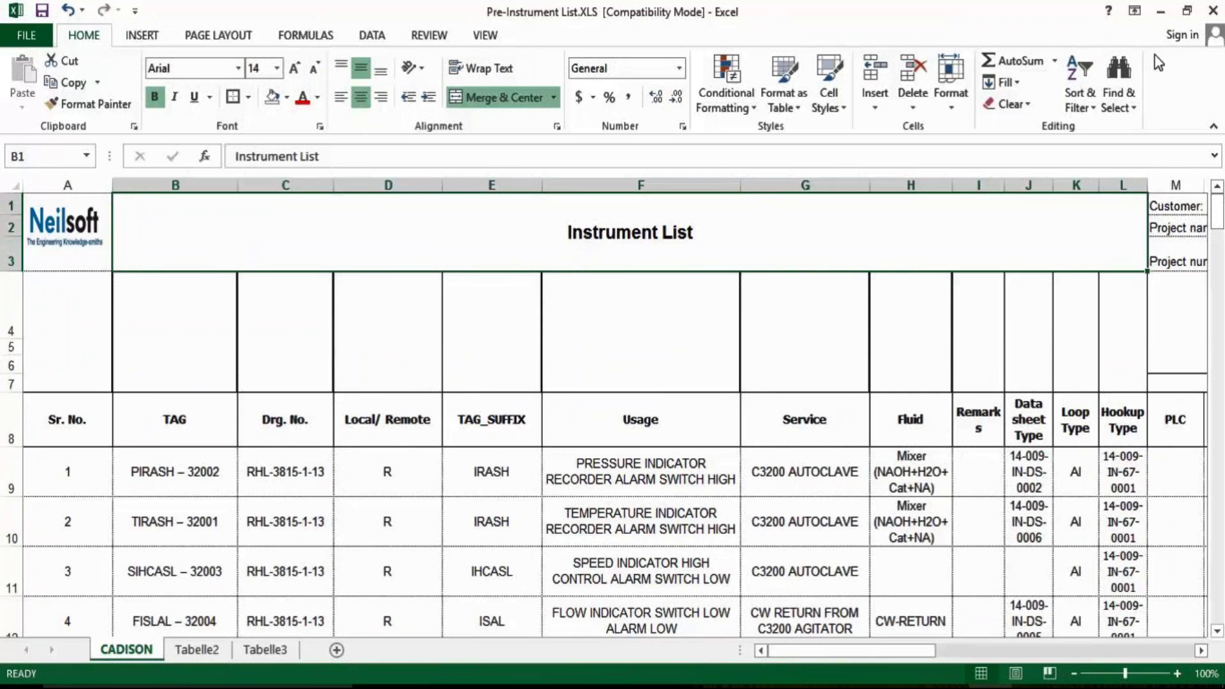
click(1211, 12)
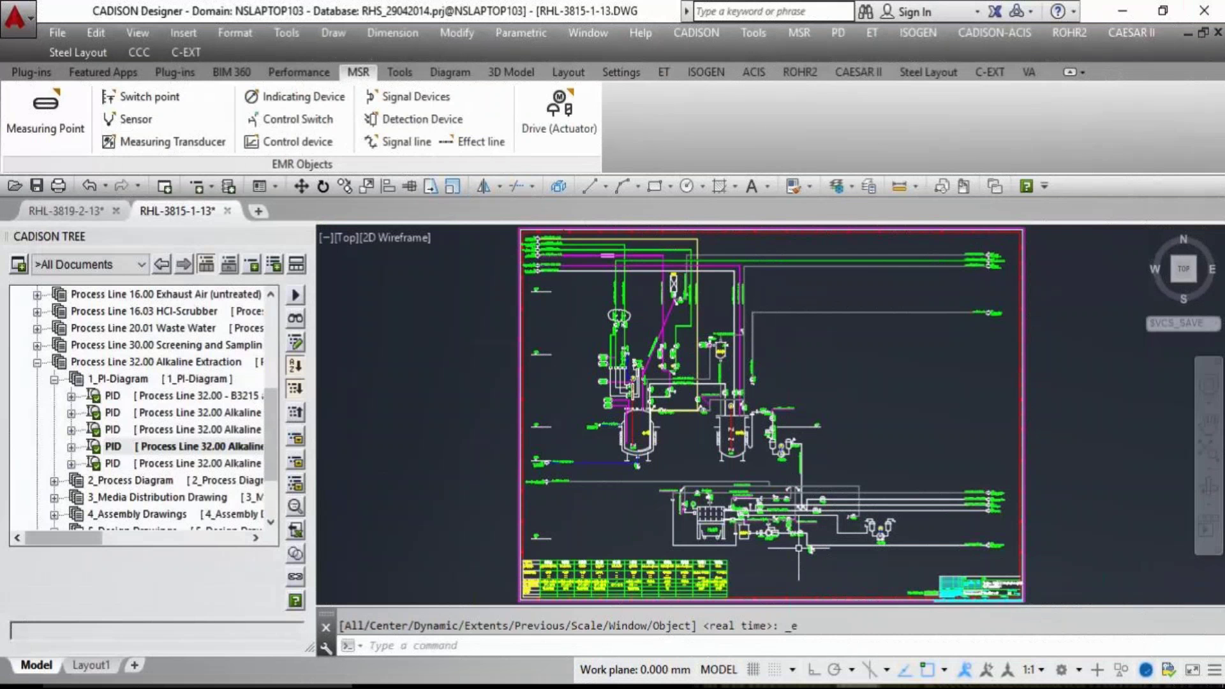
- Inspect the object properties of the DN25 coupling and compensator X323506 in the piping around pump P3235
scroll(796, 552, up, 4)
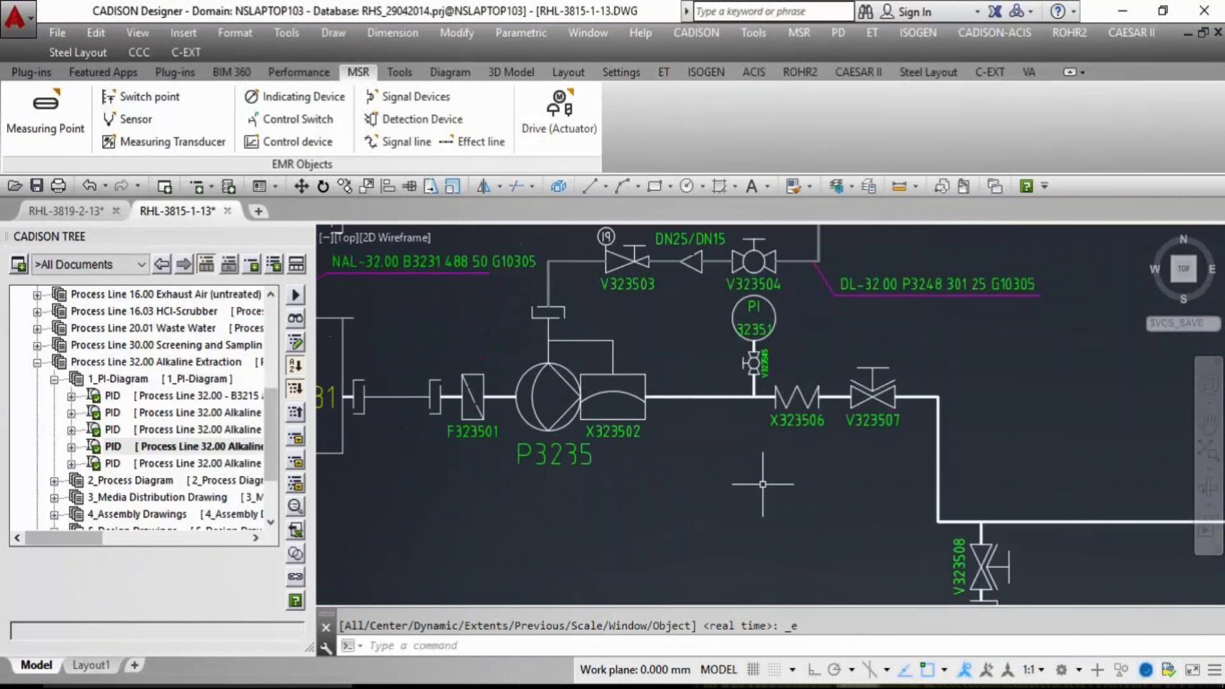
middle_drag(768, 482, 791, 536)
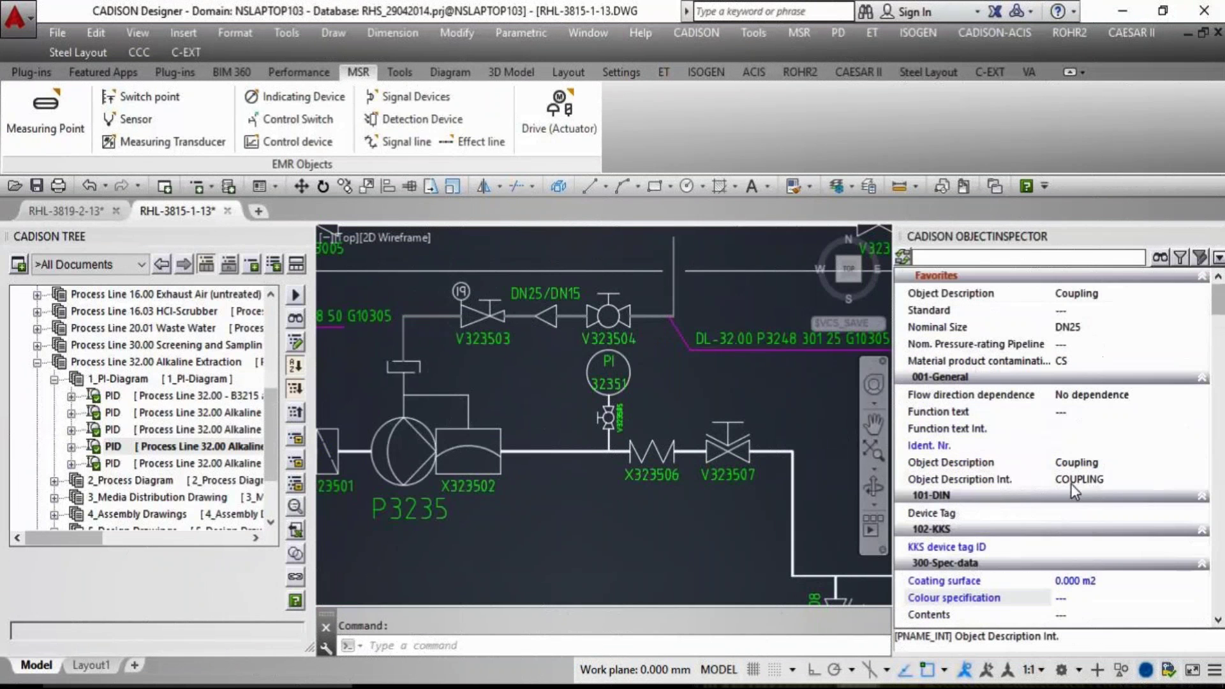
click(871, 337)
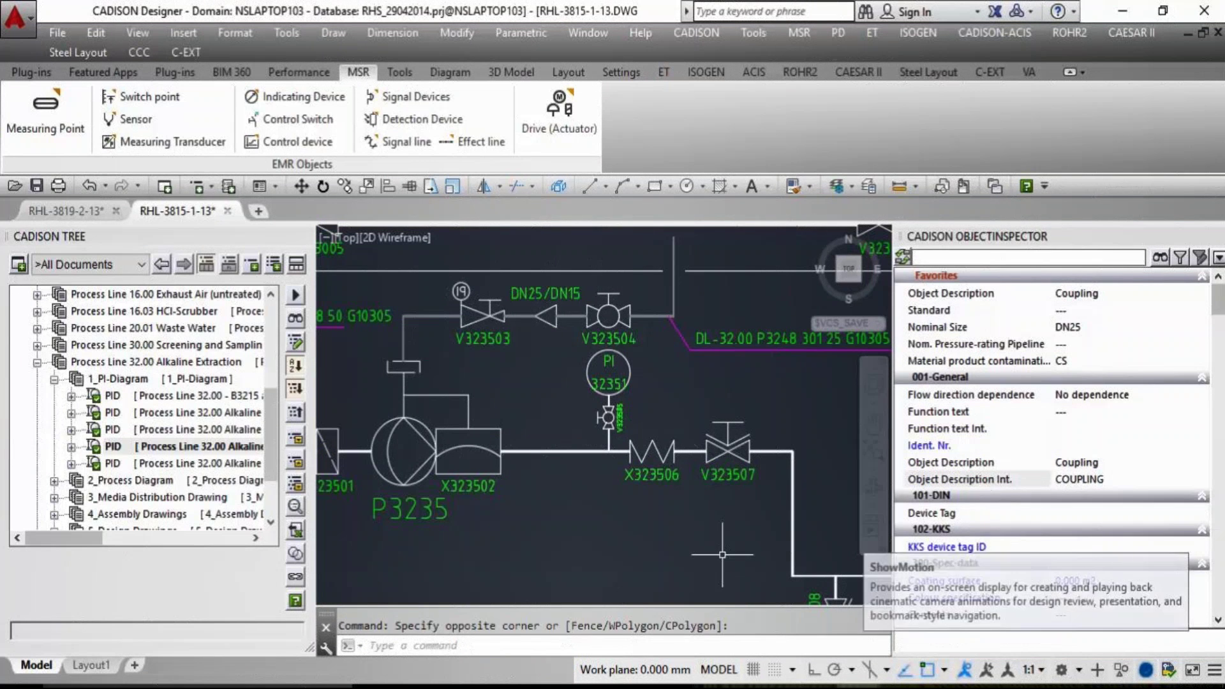
click(636, 451)
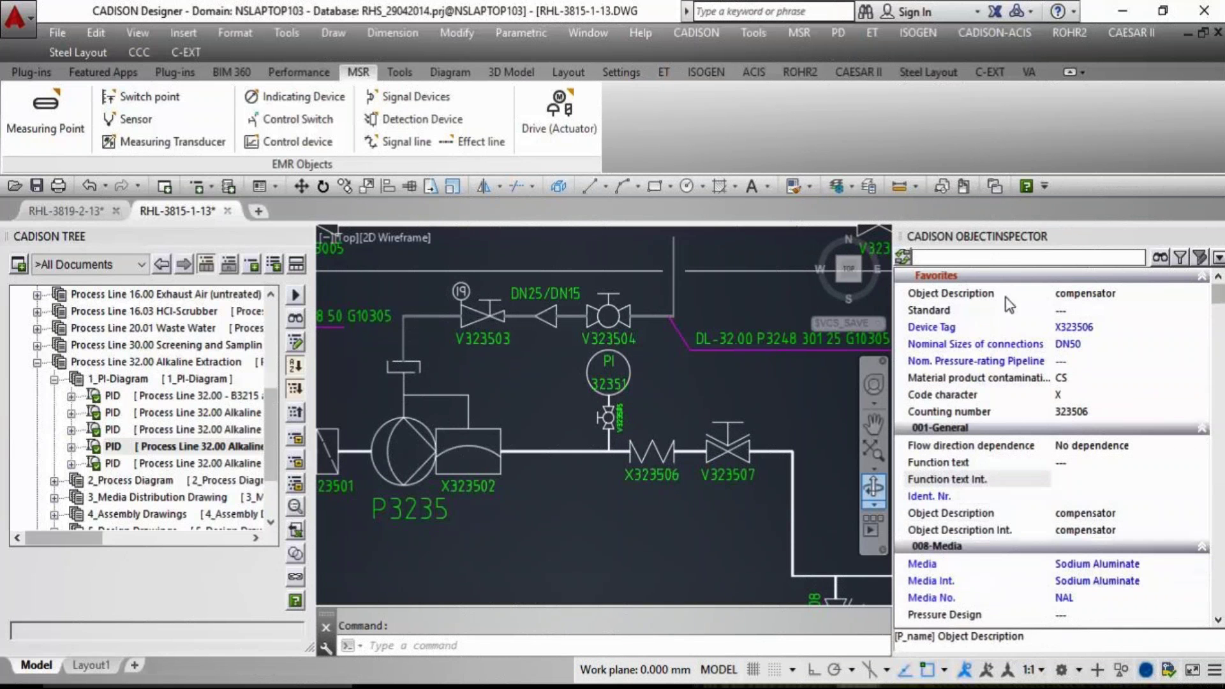
- Create a SPECIAL COMPONENT LIST report for the RHL-3815-1-13 PID in the main language
double_click(206, 450)
right_click(206, 450)
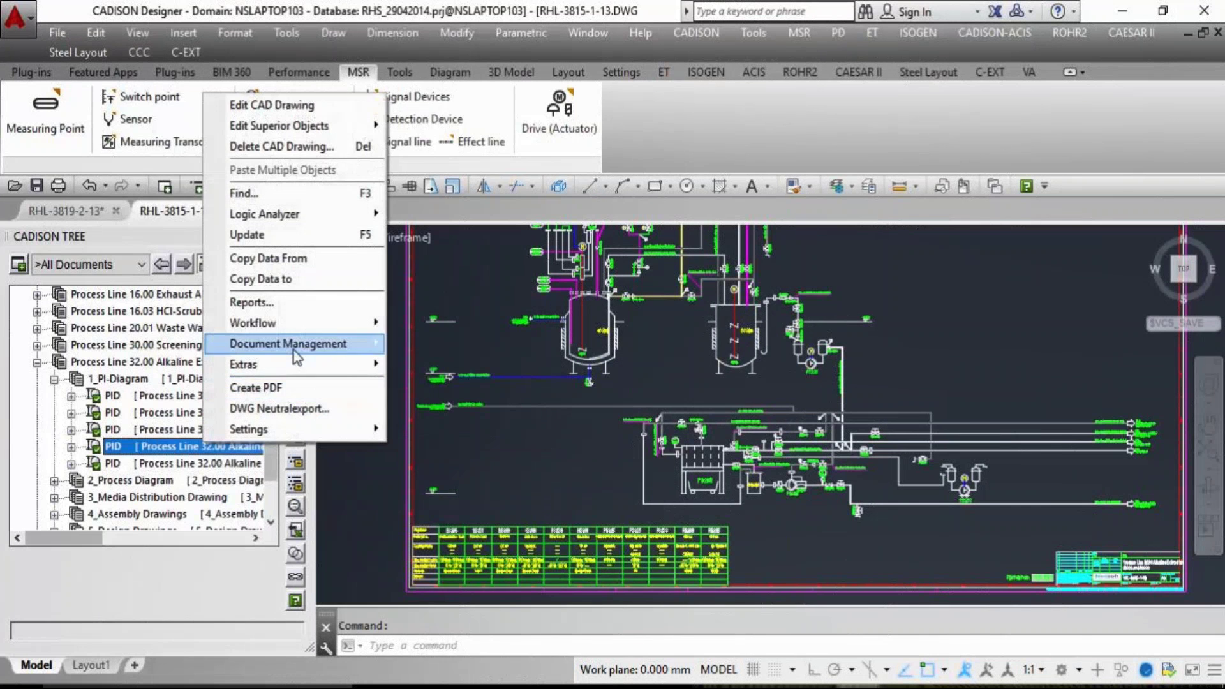
click(300, 224)
click(461, 293)
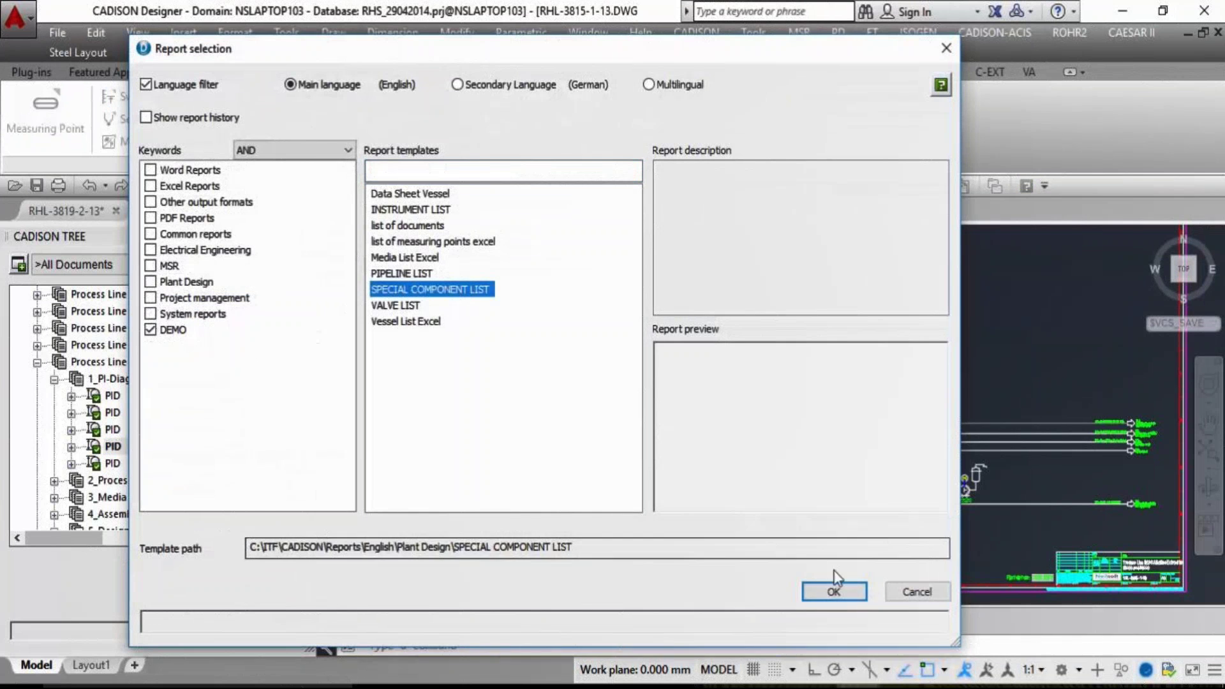
click(834, 592)
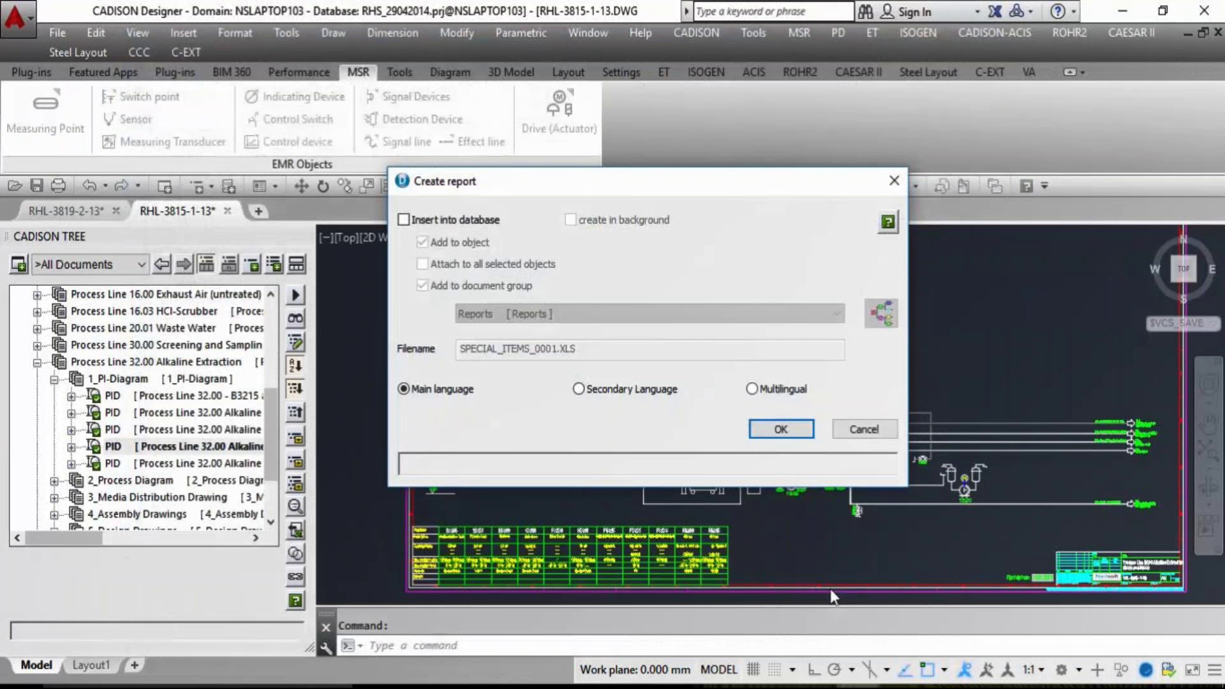
click(527, 284)
click(781, 429)
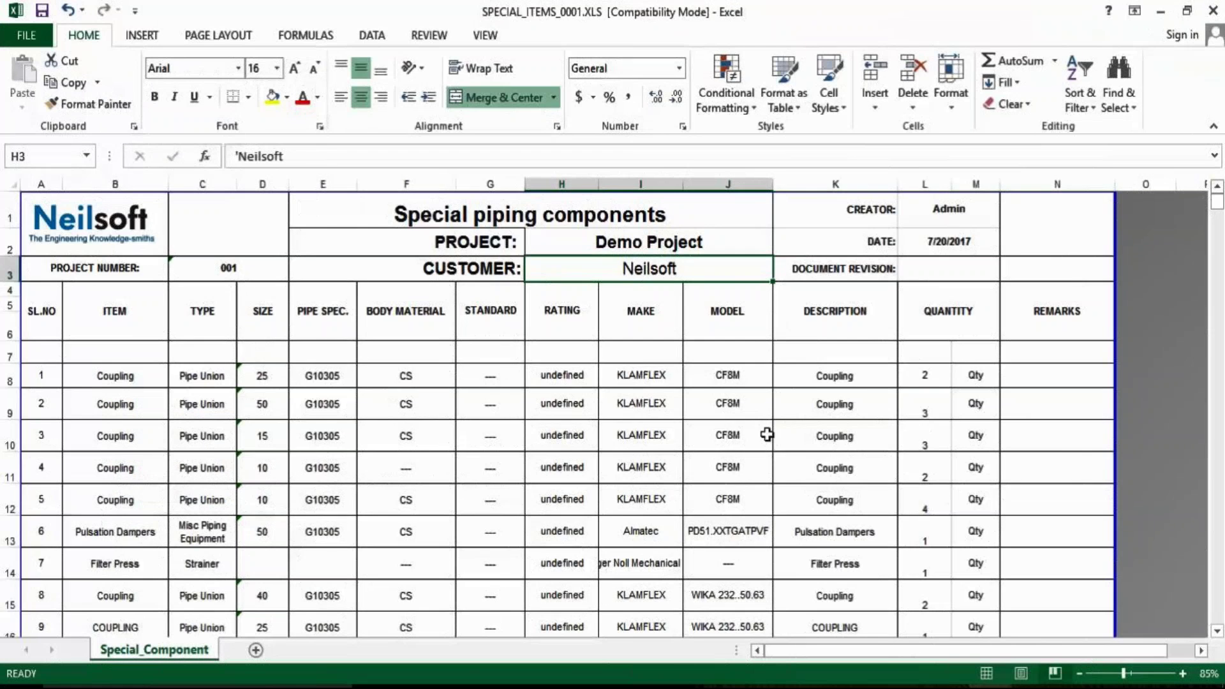
- Examine the title, SL.NO and ITEM columns of the special piping components list and look down its rows
click(364, 236)
click(437, 210)
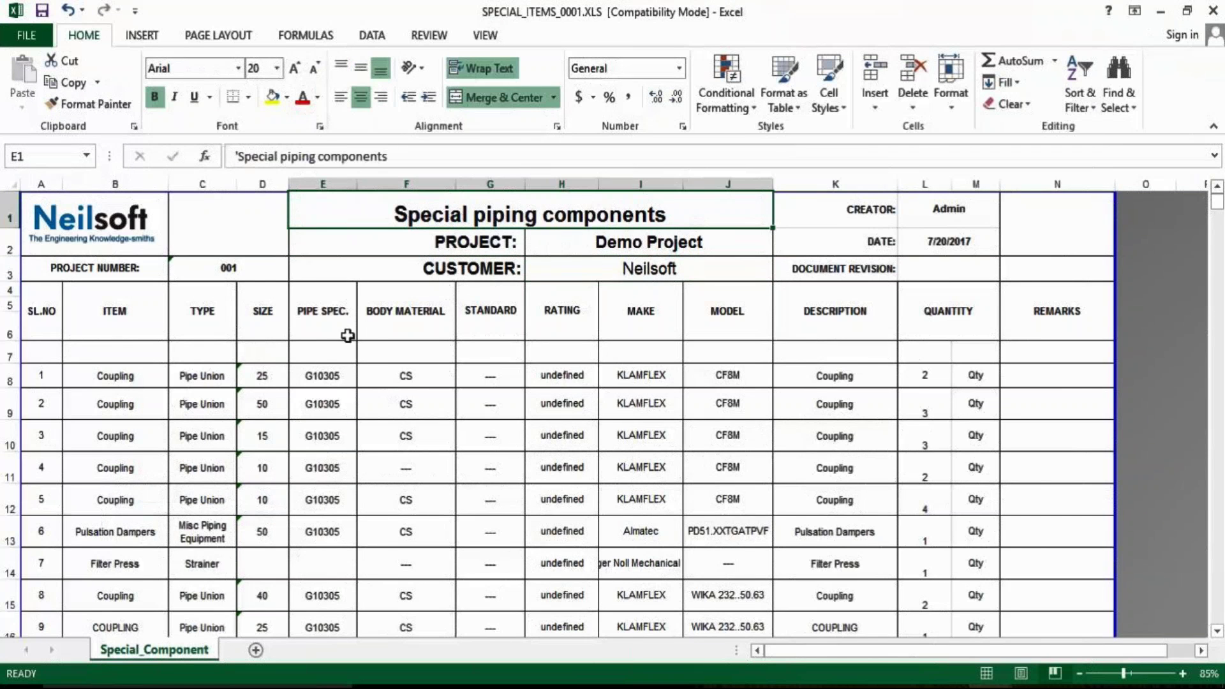
click(40, 329)
click(96, 328)
click(153, 380)
scroll(355, 427, down, 5)
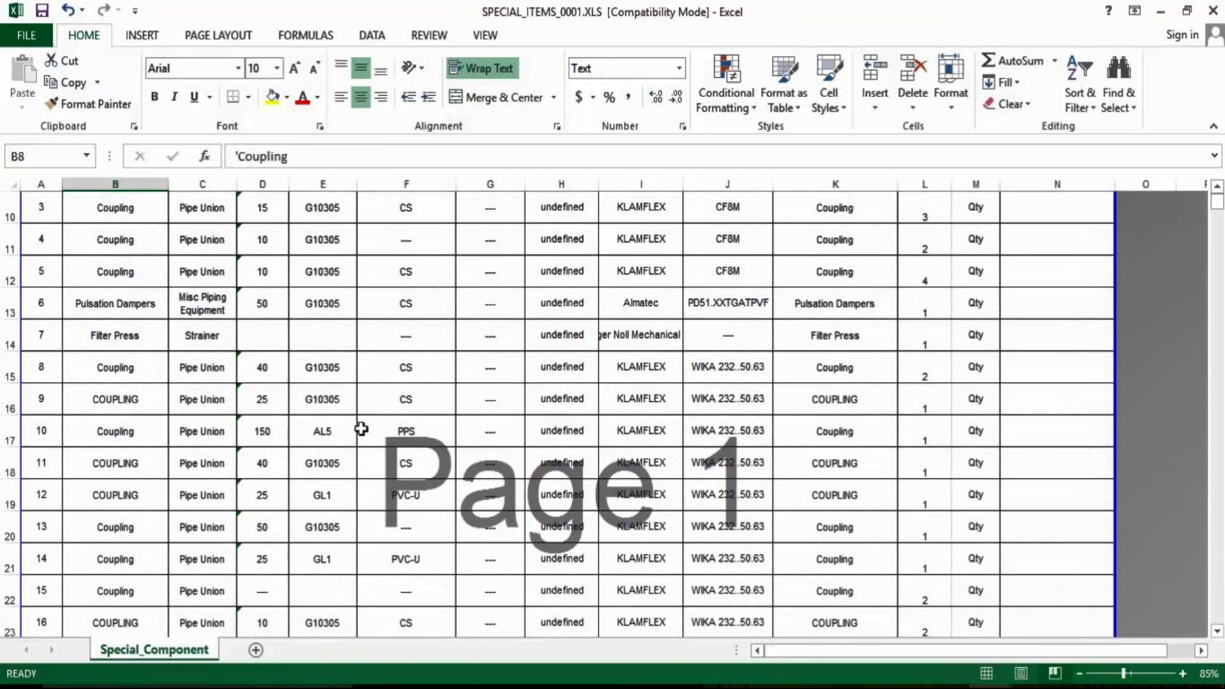
scroll(345, 437, down, 1)
scroll(833, 459, up, 6)
- Check the QUANTITY and ITEM columns of the special piping components list and close the workbook
click(935, 376)
click(957, 377)
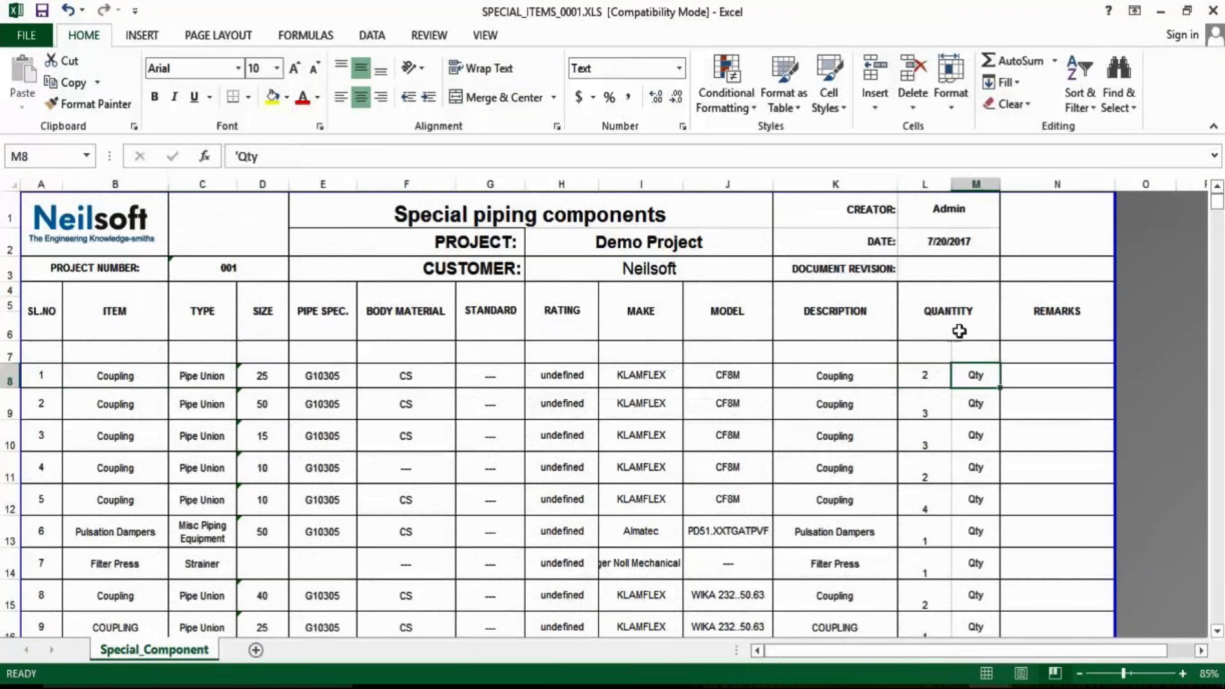
click(931, 322)
click(139, 317)
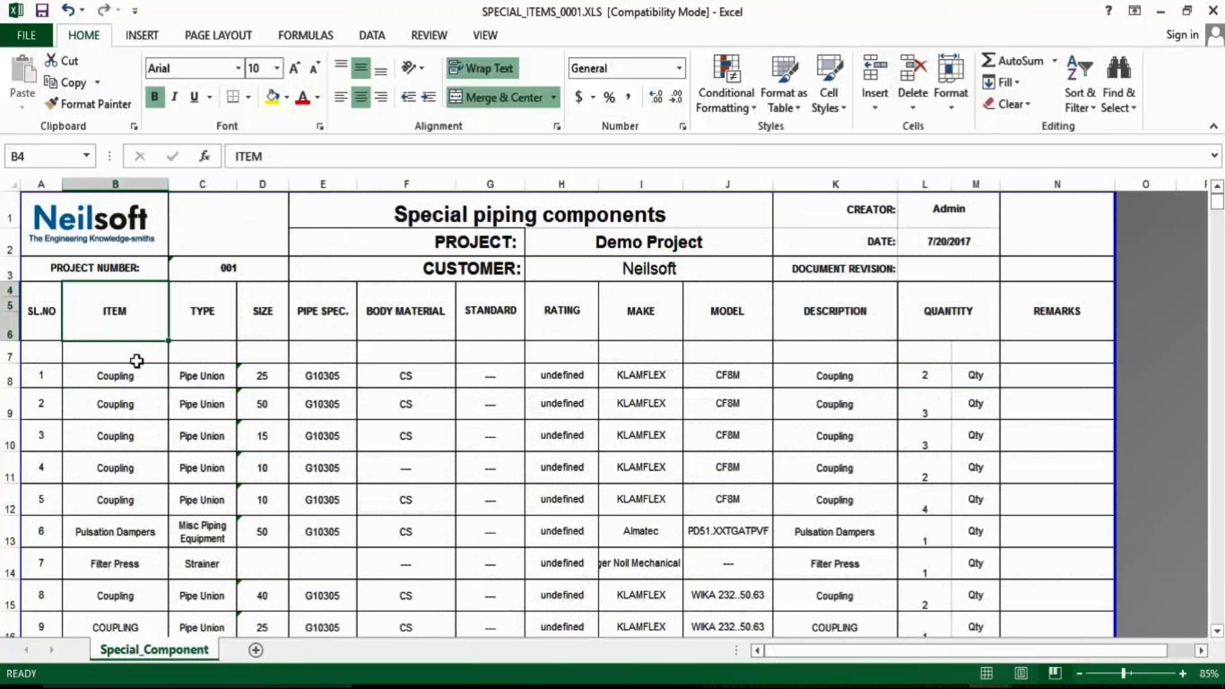
click(376, 399)
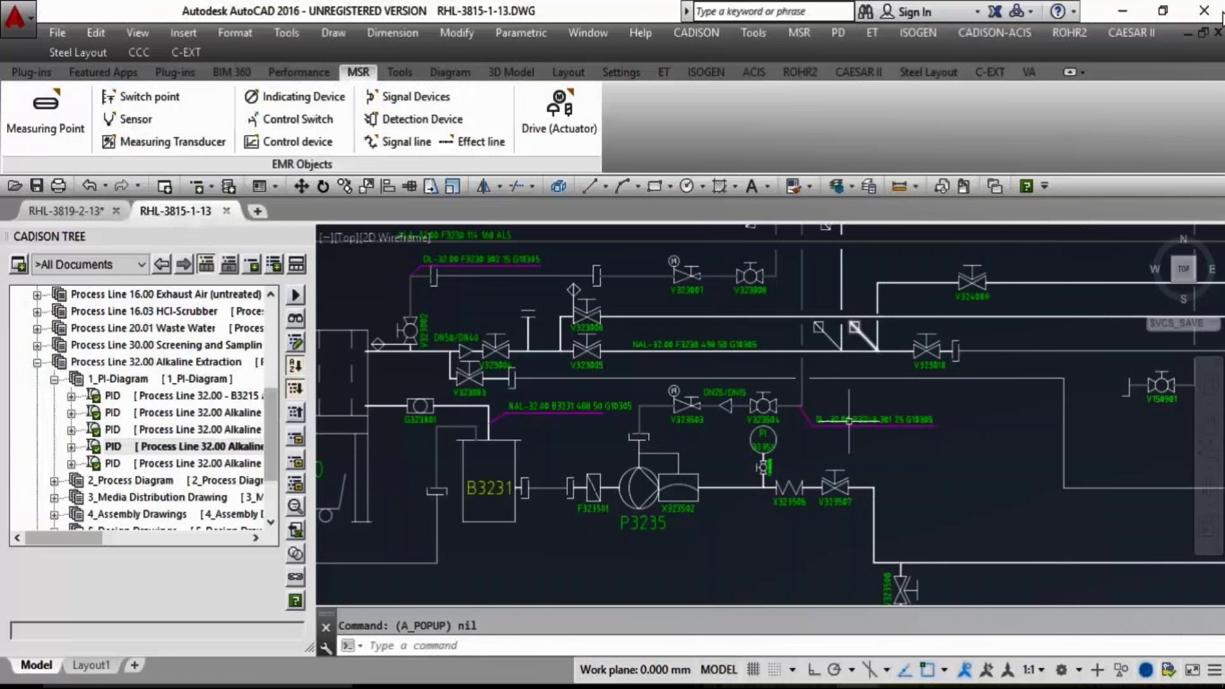
- Create a Vessel List Excel report for the RHL-3815-1-13 PID in the main language, inserting it into the database
click(936, 361)
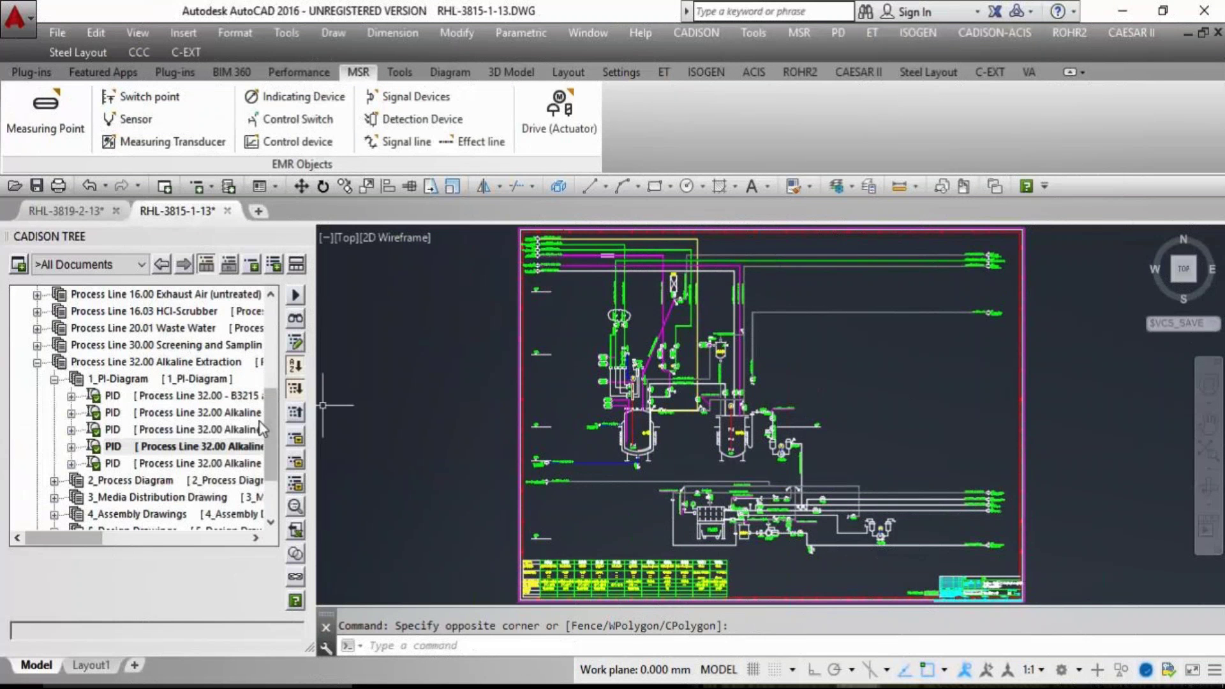
scroll(664, 485, up, 5)
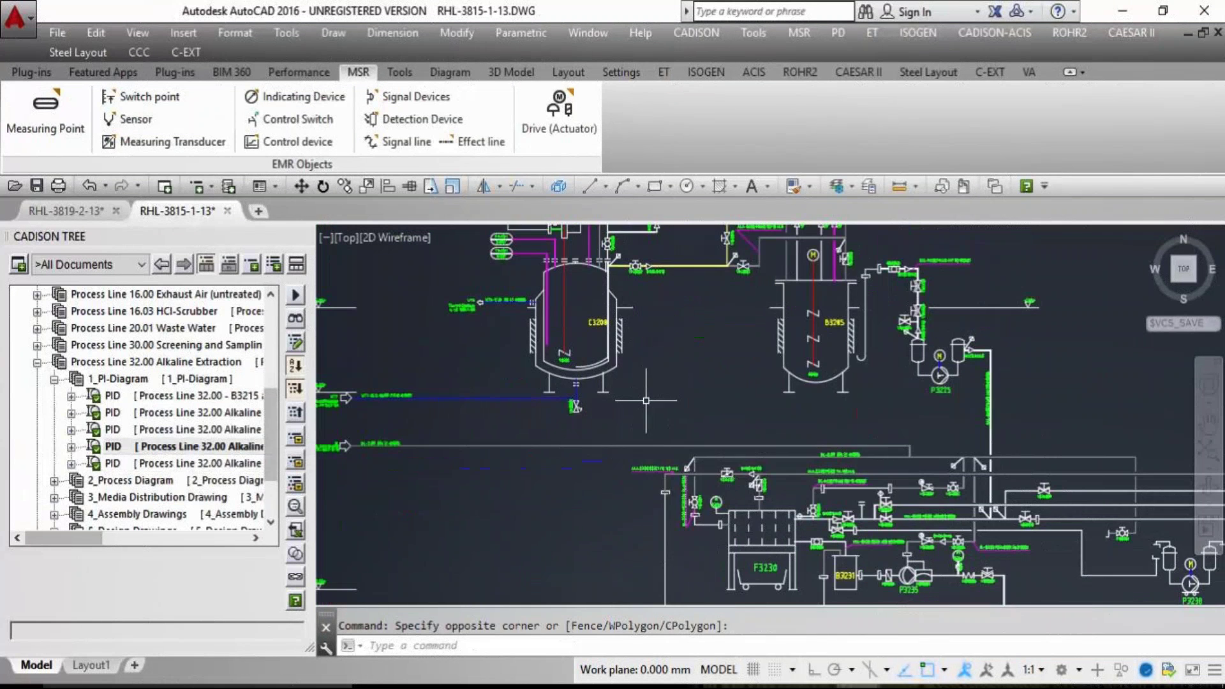
scroll(645, 398, down, 1)
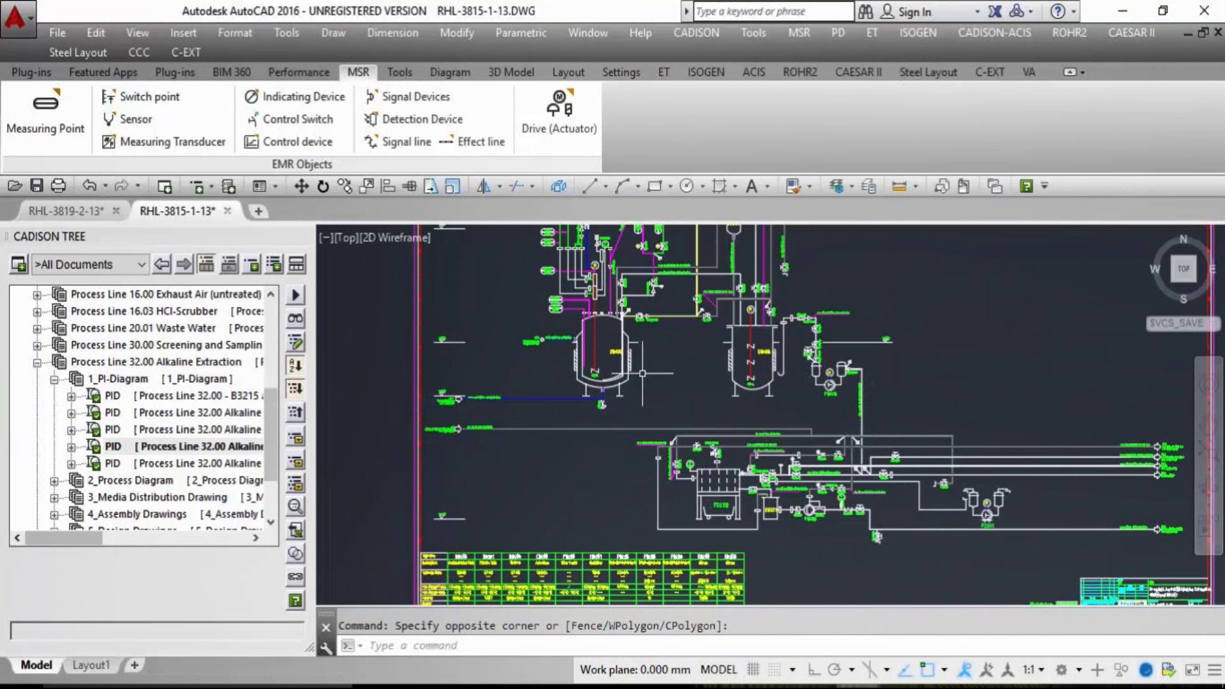
scroll(599, 405, up, 2)
right_click(204, 446)
click(309, 309)
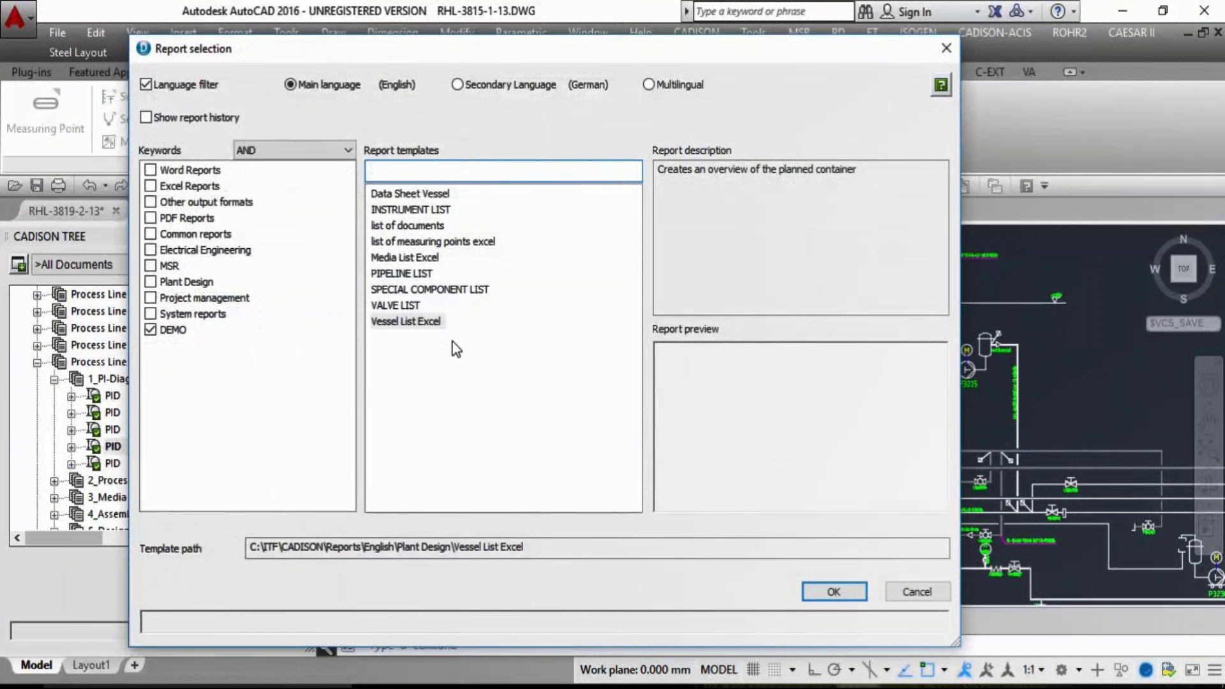
click(406, 321)
click(846, 591)
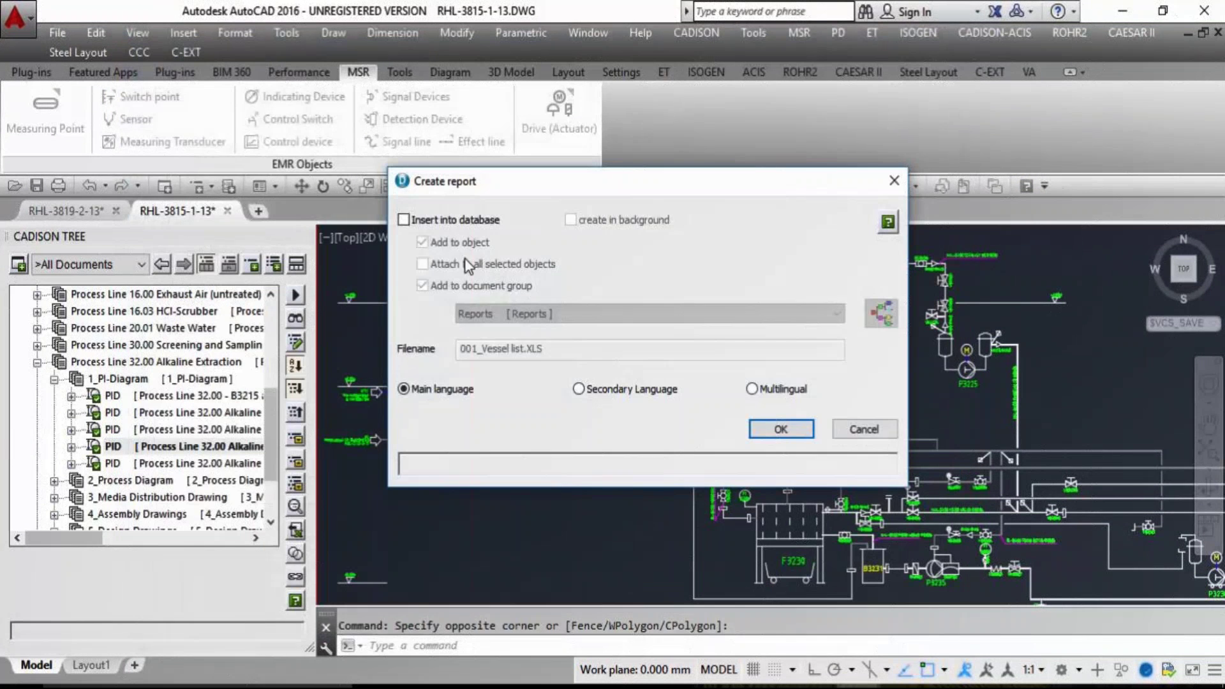
click(415, 223)
click(781, 429)
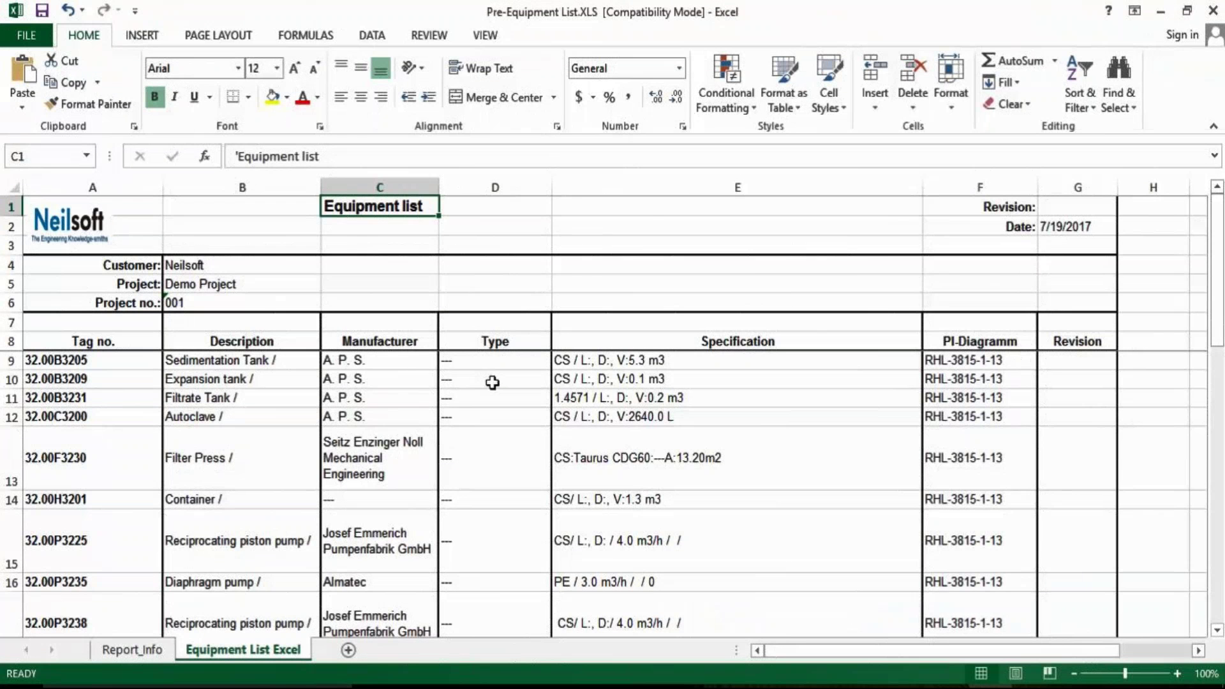
- Examine the equipment list's title and project data, and the tag numbers, descriptions and manufacturers of its first rows
click(423, 284)
click(394, 211)
drag(35, 363, 474, 367)
click(480, 380)
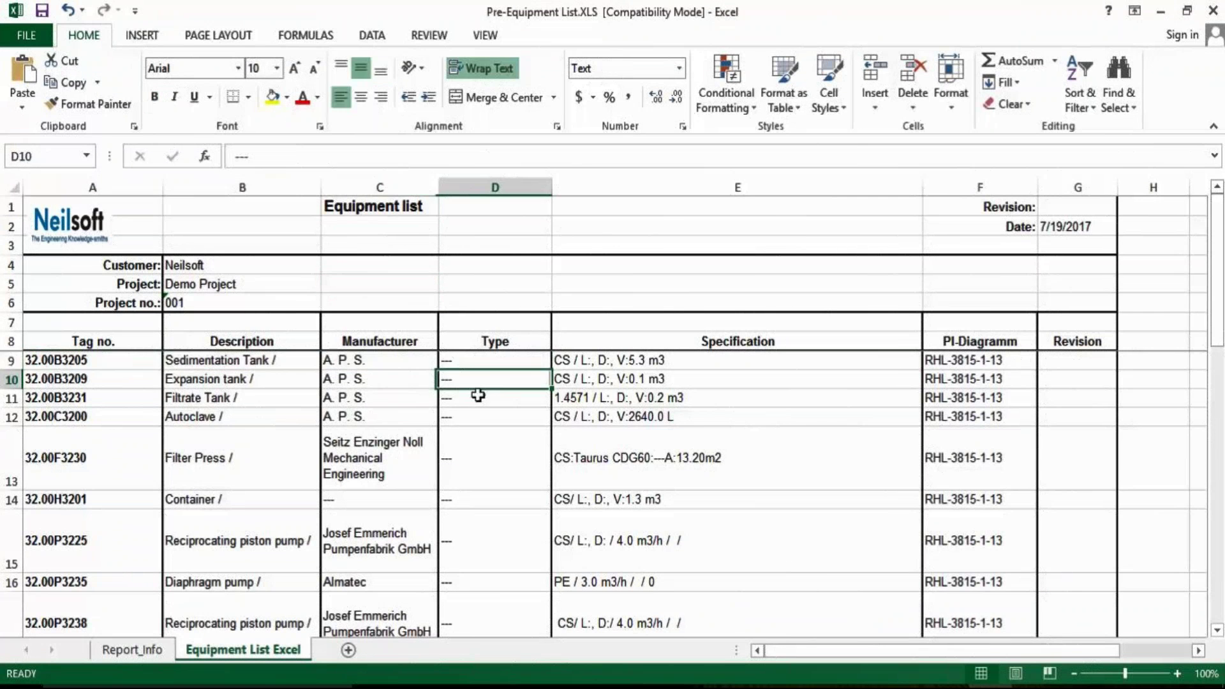
click(221, 382)
key(Down)
key(Down)
key(Down)
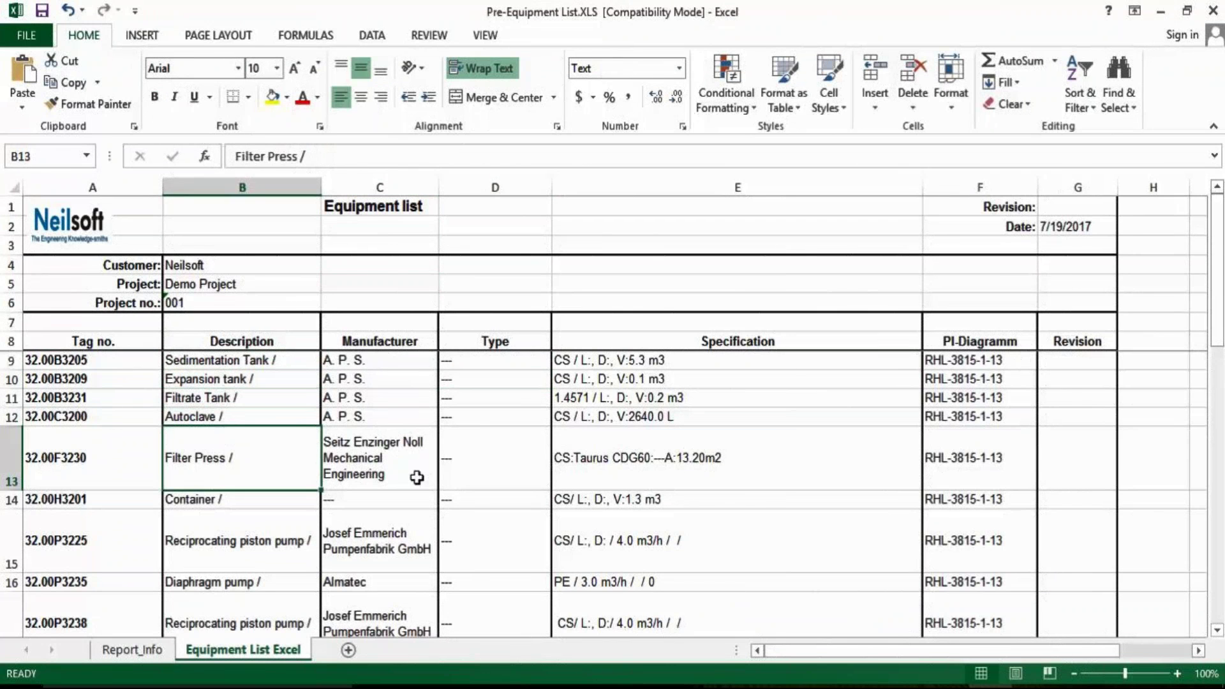
- Examine the Specification, PI-Diagramm and Tag no. columns of the tank, autoclave, filter press and container rows
drag(659, 359, 759, 499)
click(766, 501)
drag(961, 359, 971, 424)
click(157, 415)
drag(101, 363, 101, 507)
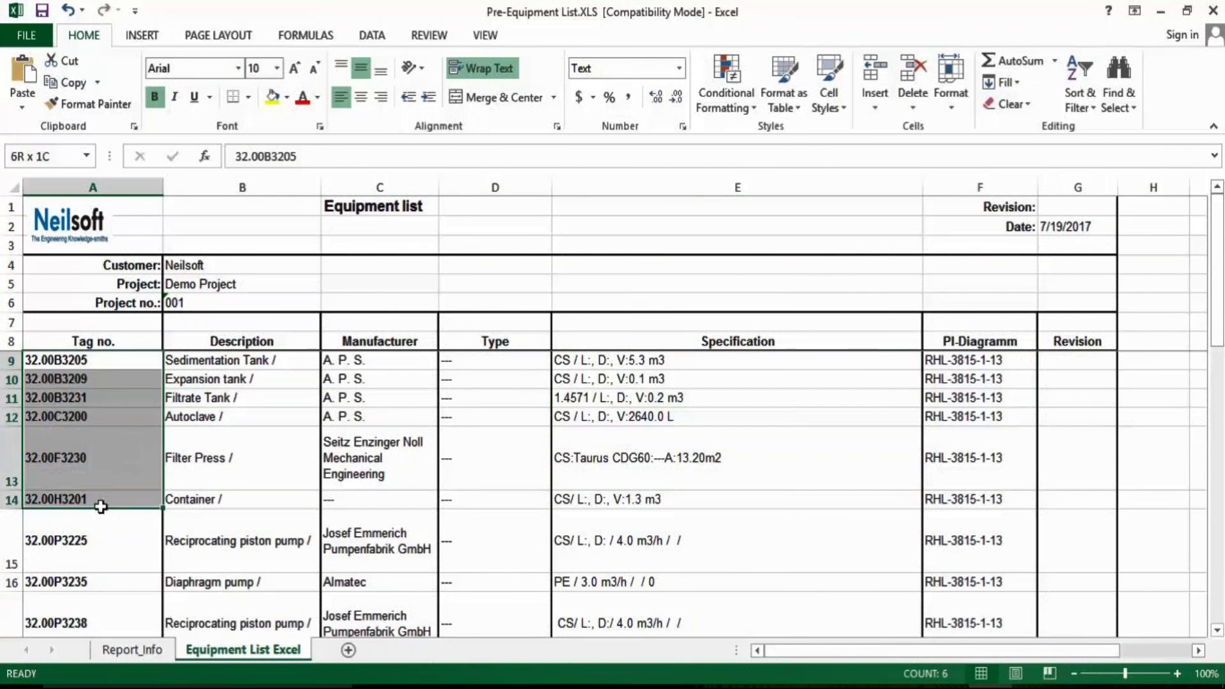
- Examine the pump entries at the end of the equipment list, check the customer field and close the workbook
scroll(101, 507, down, 2)
click(218, 467)
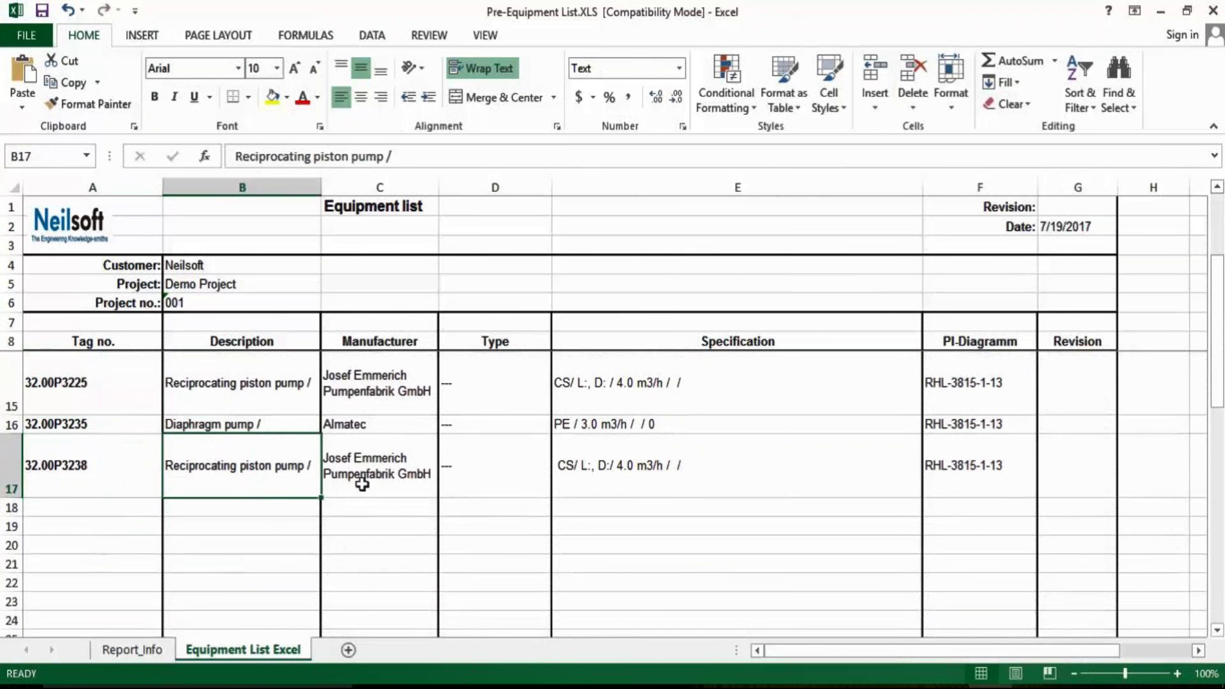
click(281, 424)
scroll(281, 423, up, 2)
click(275, 267)
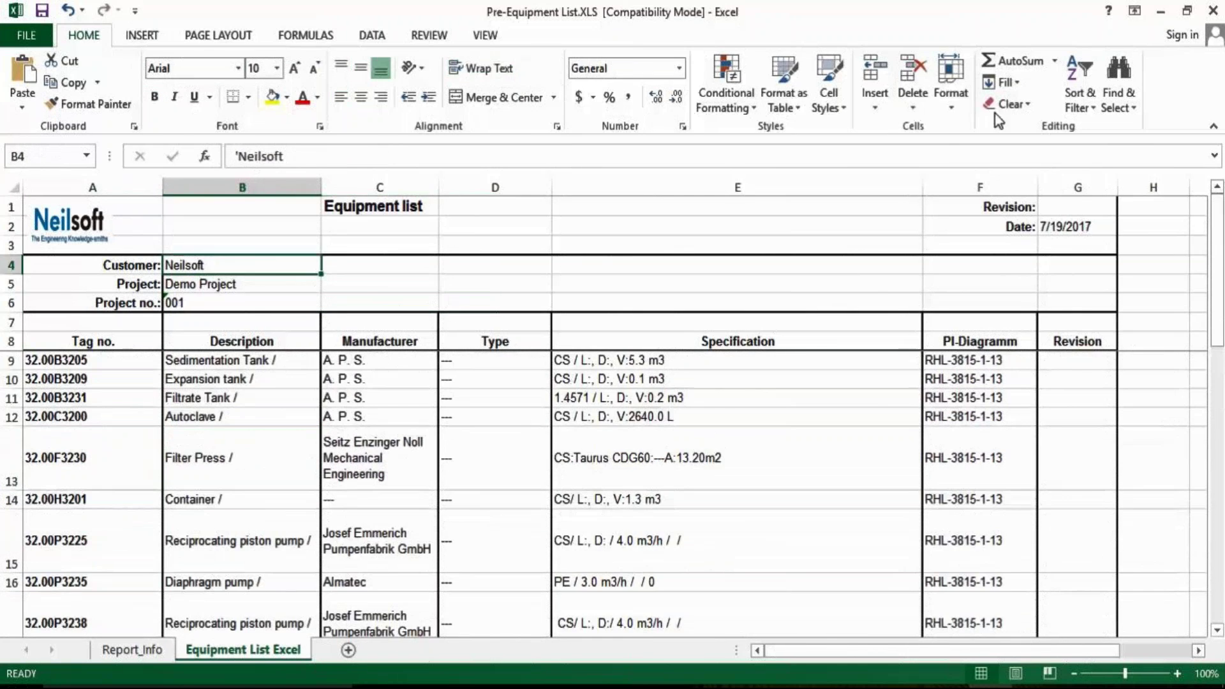
click(1214, 11)
- Review the 1_PI-Diagram group of Process Line 32.00 and its open drawings RHL-3817-1-13, RHL-3816-1-13, RHL-3818-1-13 and RHL-3283-1-13
scroll(930, 461, down, 3)
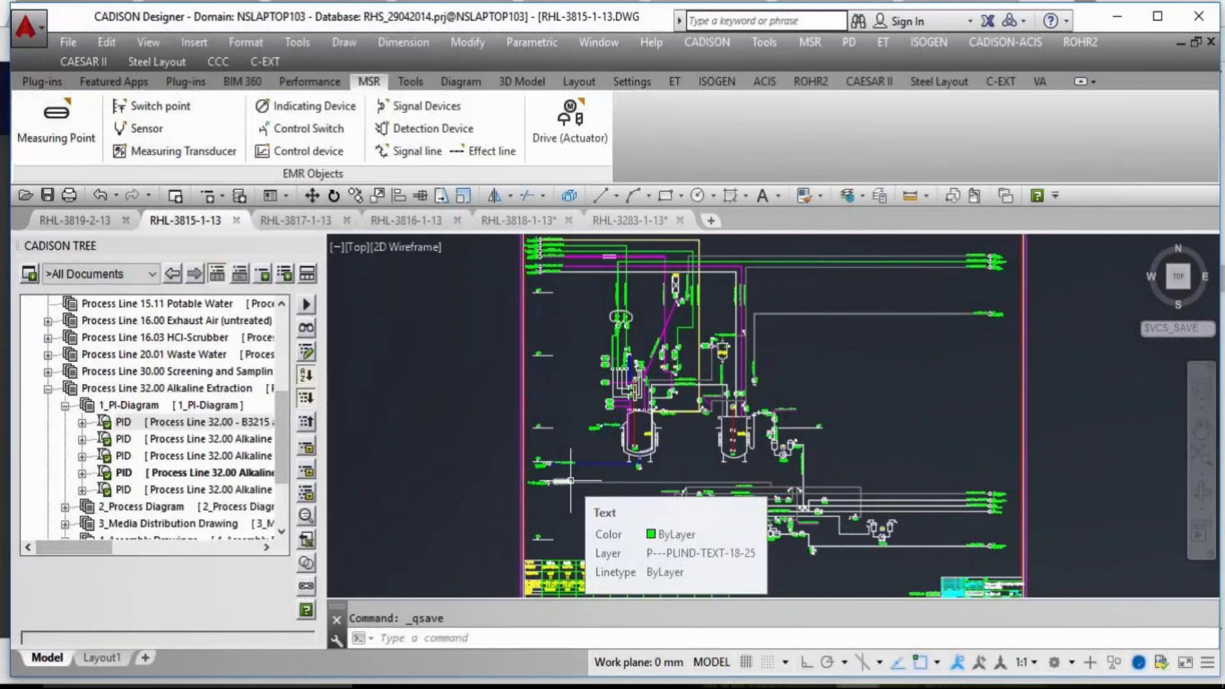
click(117, 422)
click(91, 405)
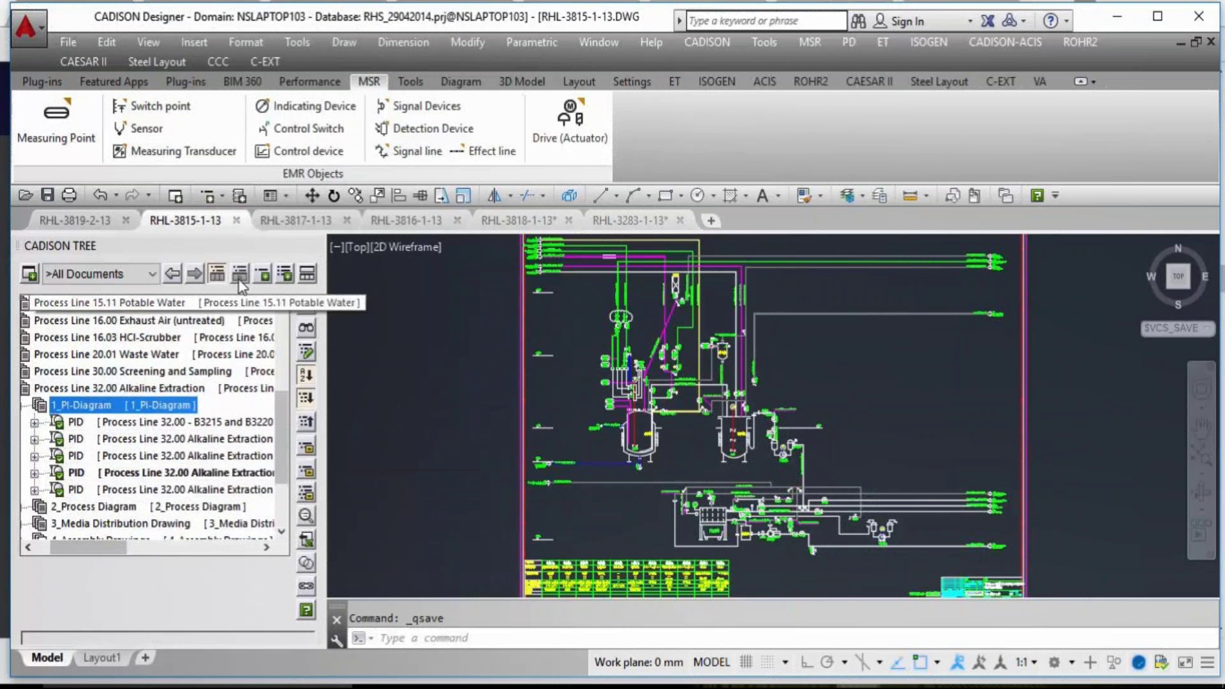
click(300, 220)
click(406, 220)
click(526, 228)
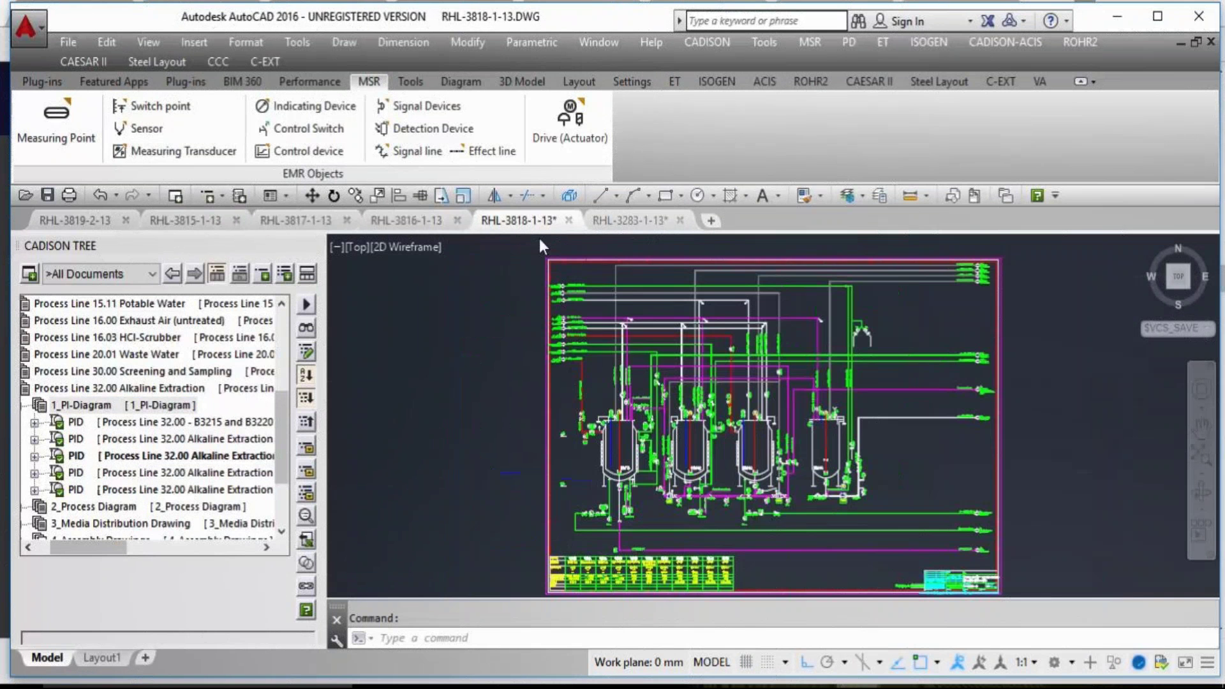
click(633, 219)
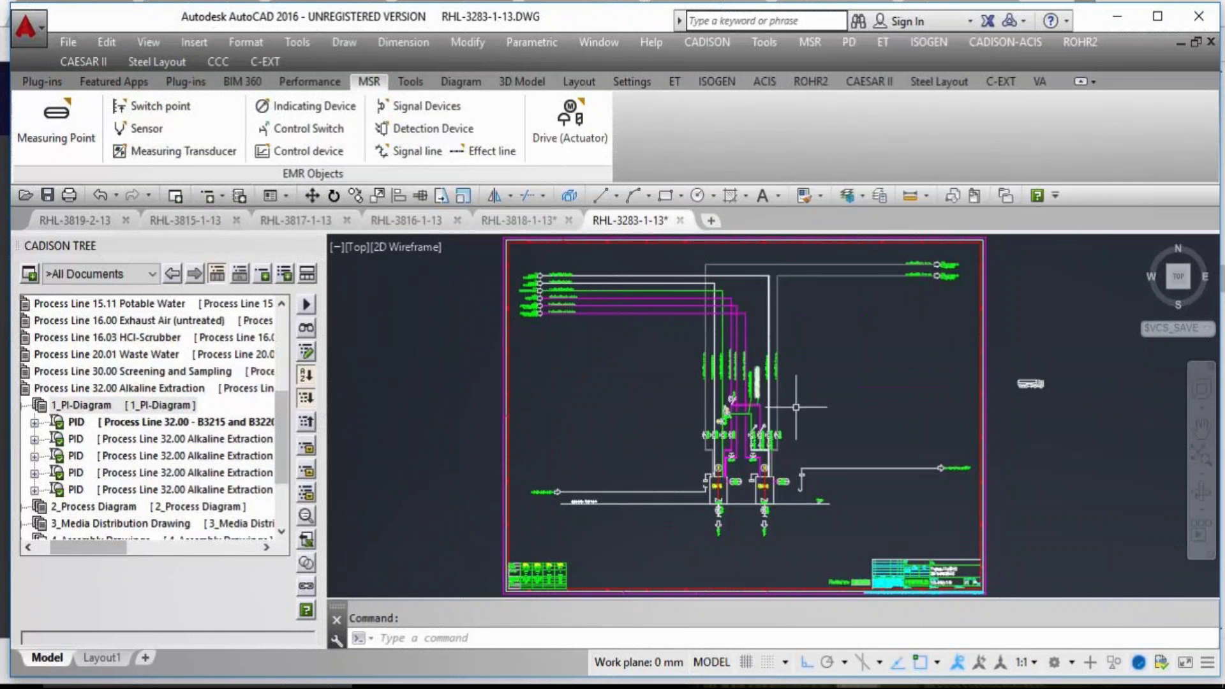
- Start a list of documents report for the 1_PI-Diagram group of Process Line 32.00
click(158, 403)
click(160, 407)
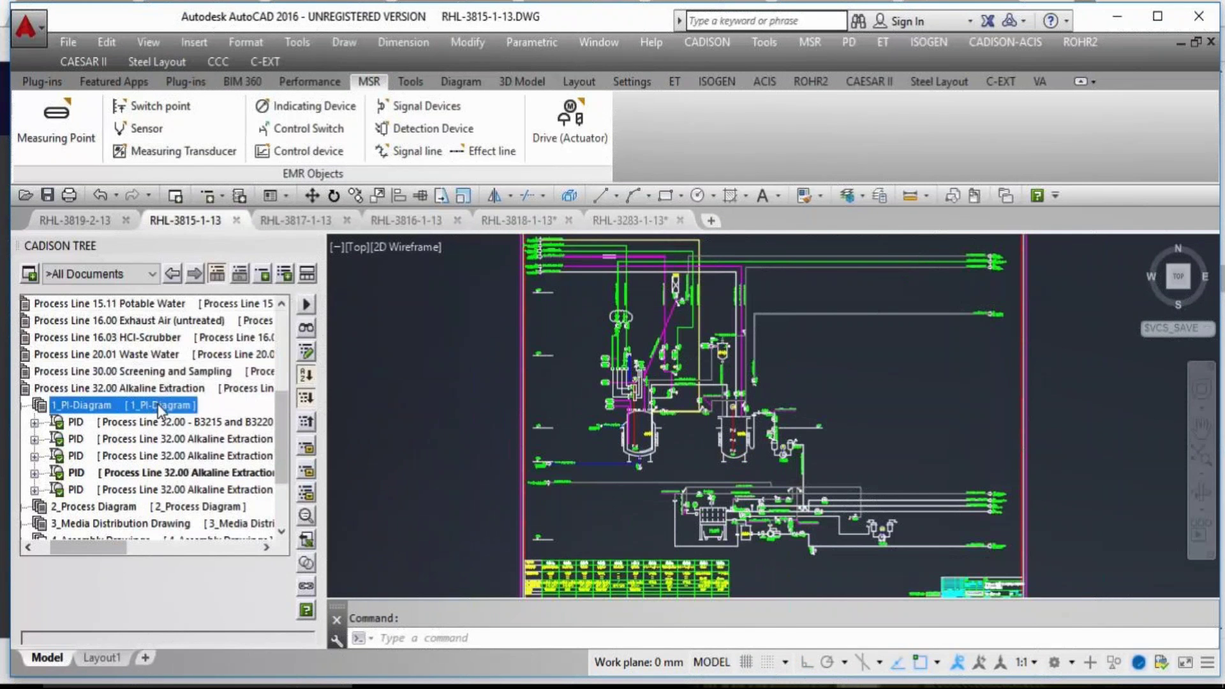
right_click(159, 408)
click(254, 567)
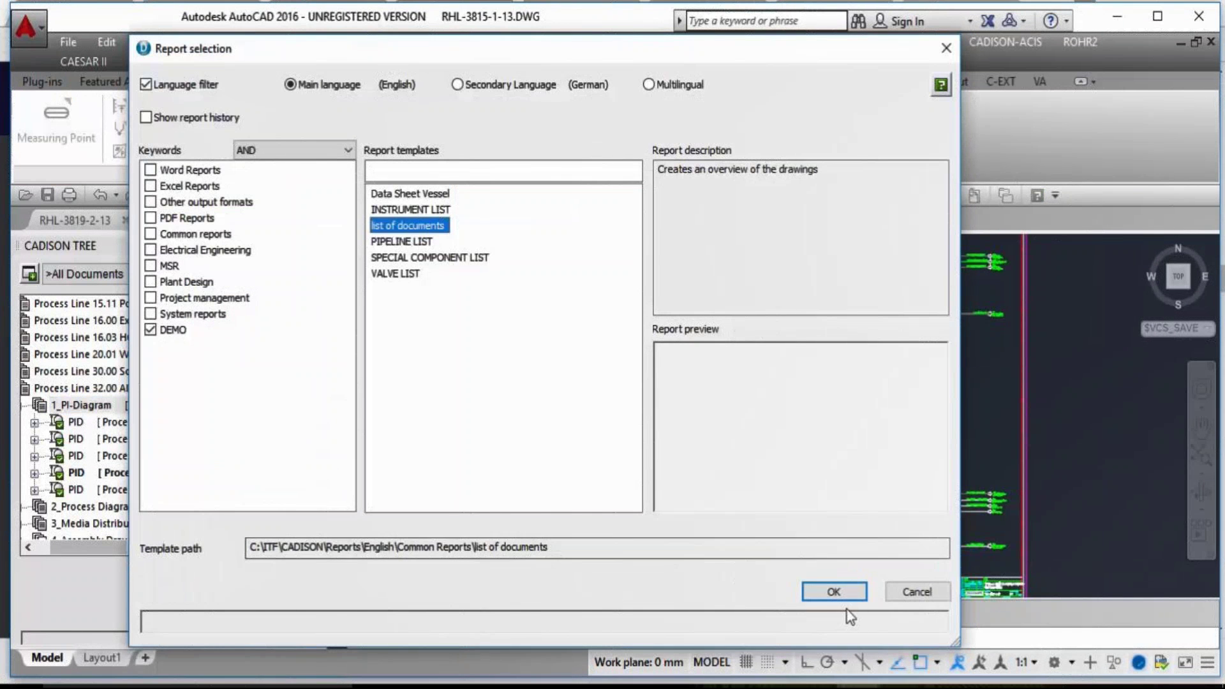
click(834, 592)
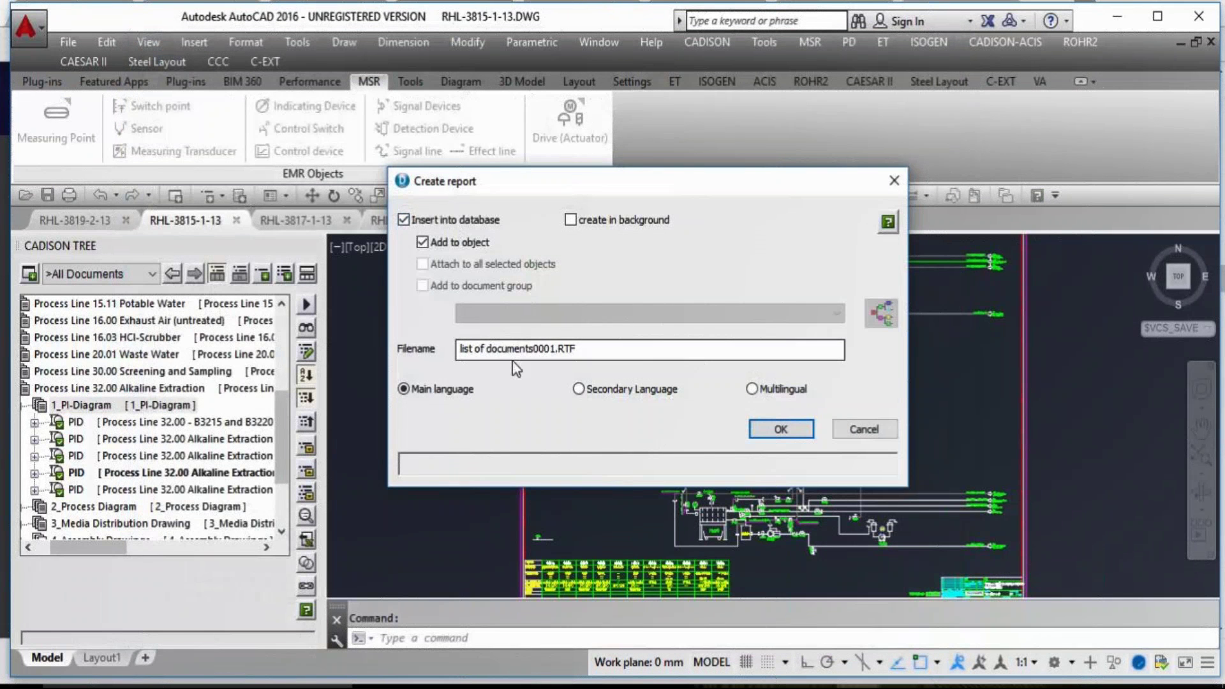
- Name the report file "list of P&IDs0001.RTF" and create the report in the main language
click(536, 349)
key(BackSpace)
key(BackSpace)
key(BackSpace)
key(BackSpace)
key(BackSpace)
key(BackSpace)
key(BackSpace)
key(BackSpace)
key(BackSpace)
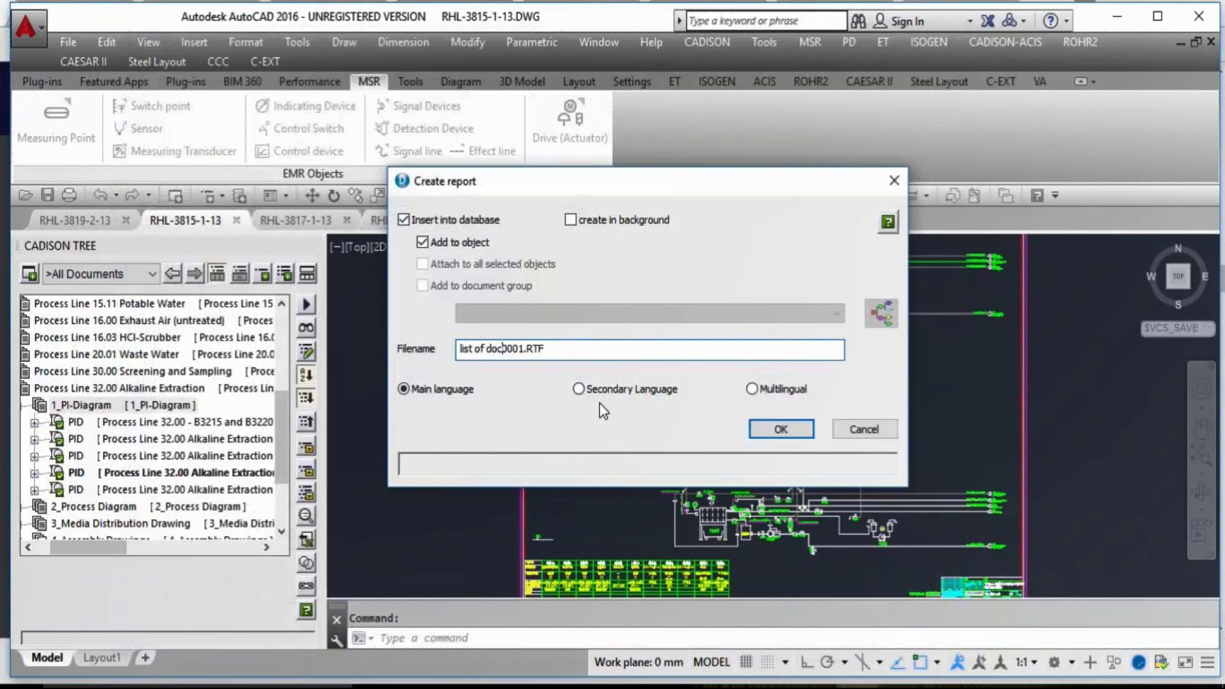
text(P&ID)
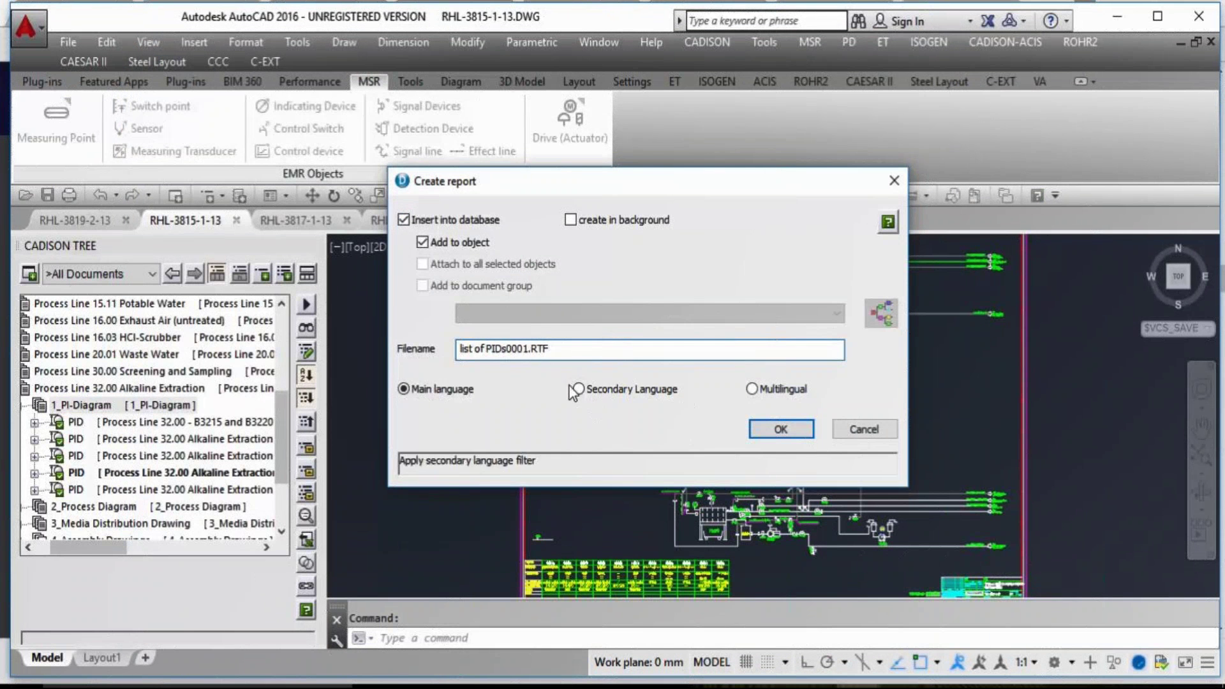
text(s)
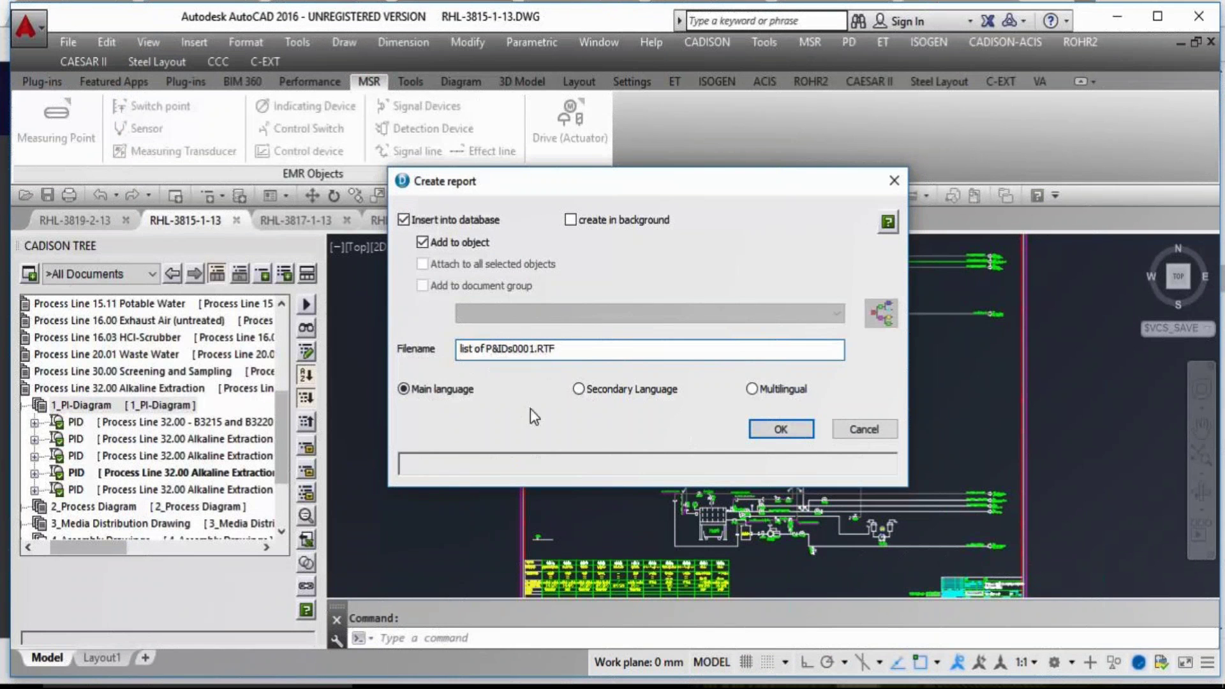
click(782, 429)
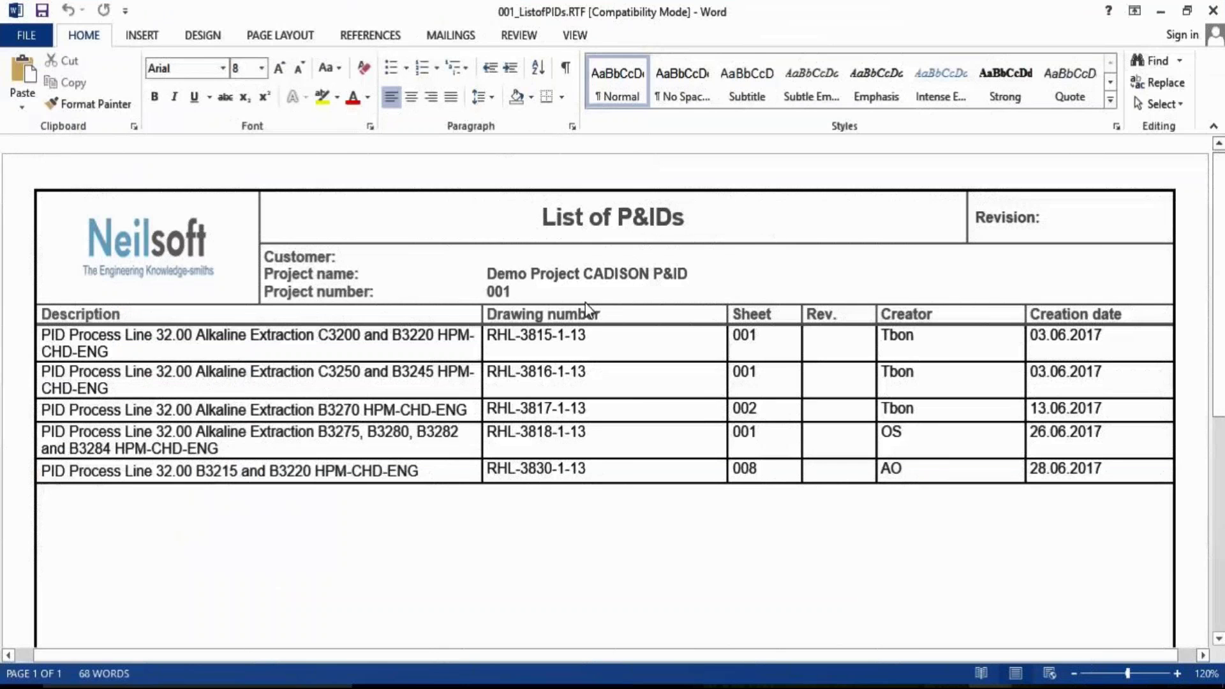
- Review the descriptions, drawing numbers and creation dates in the List of P&IDs and close the document
click(100, 336)
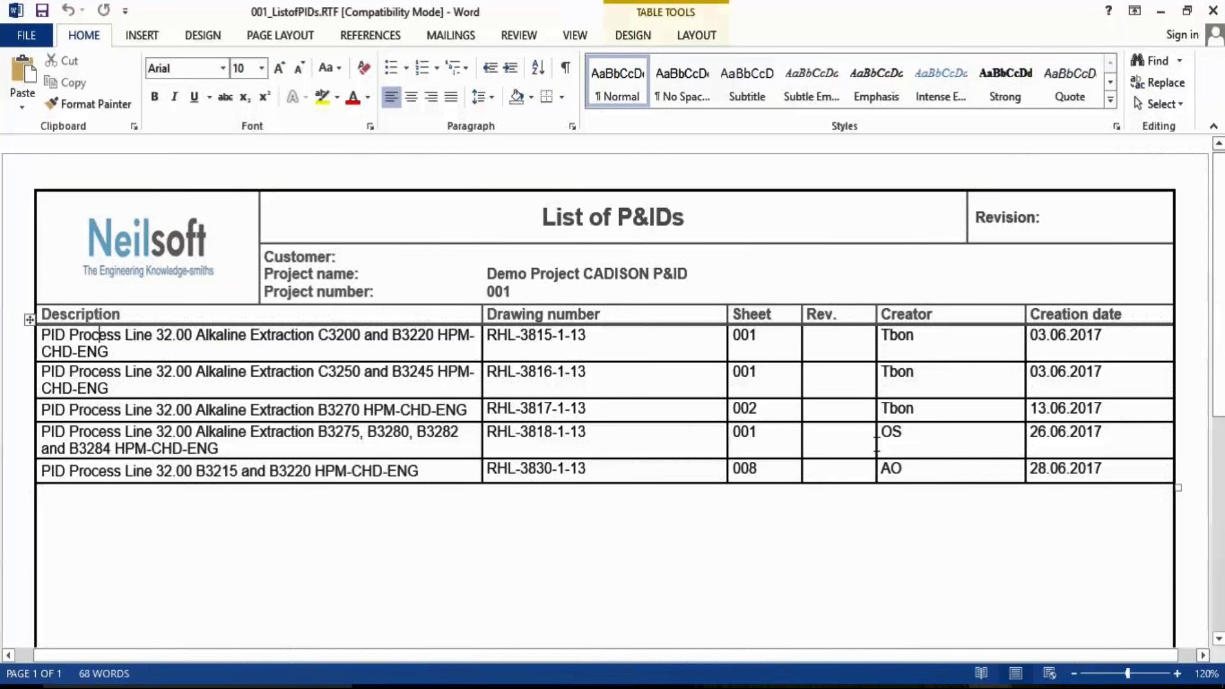
click(1045, 572)
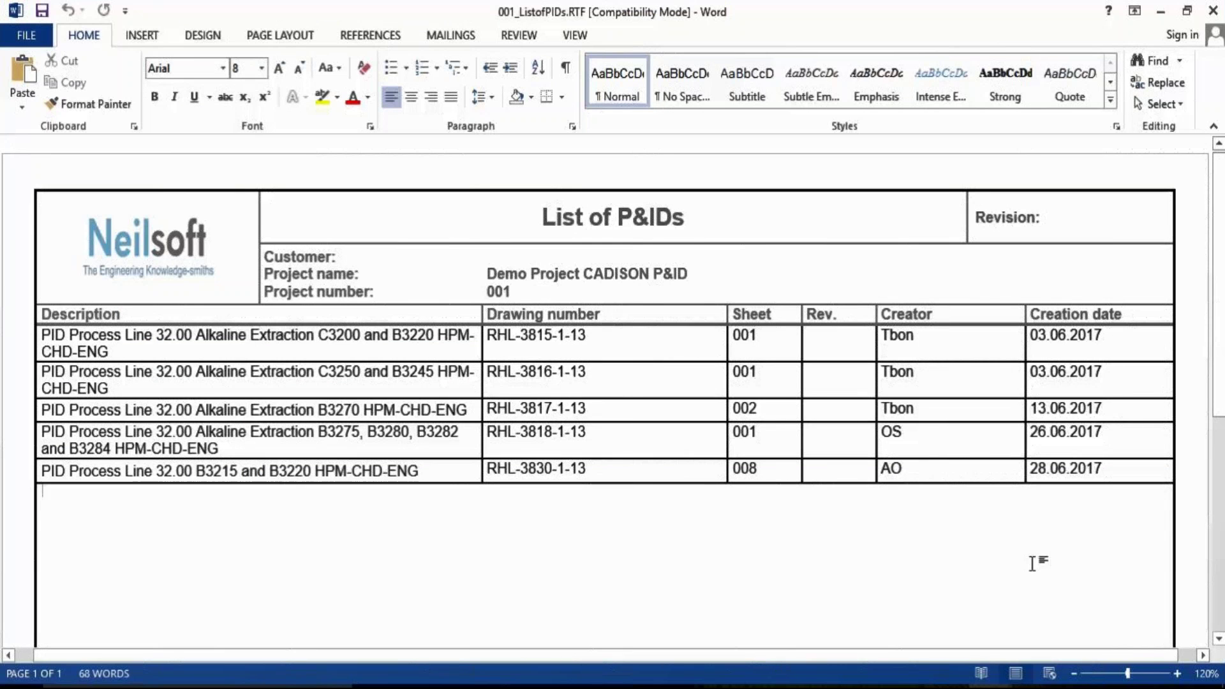
click(1213, 11)
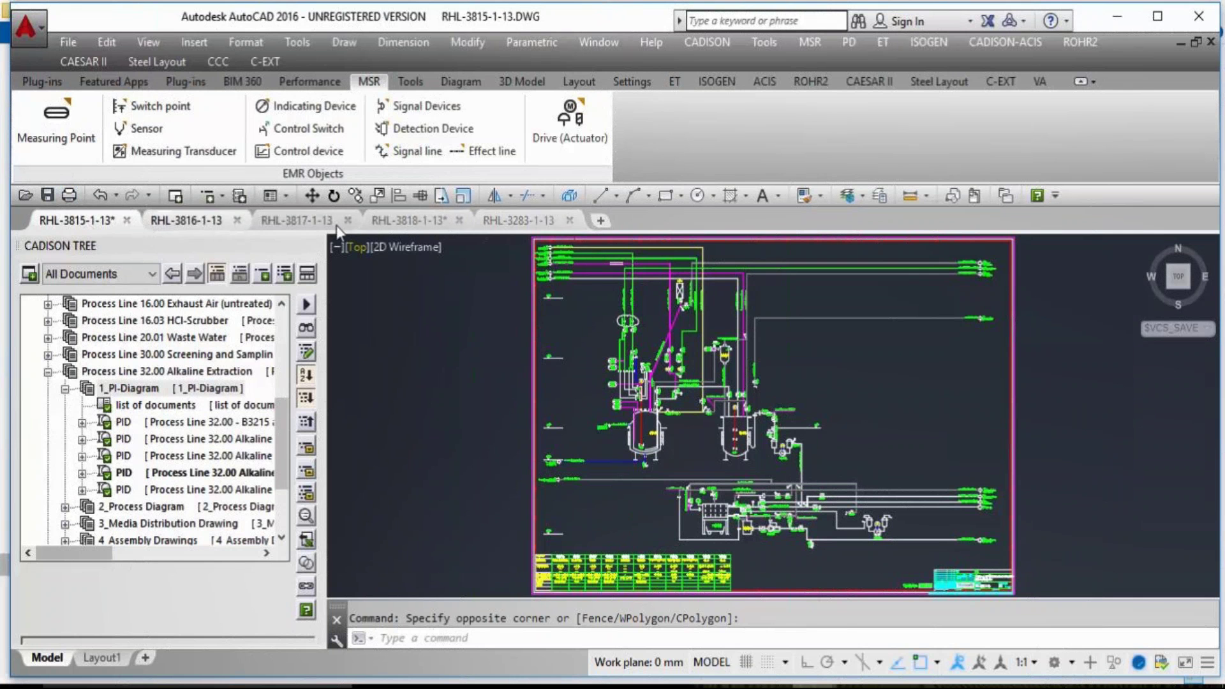
- Start a Vessel List Excel report for the 1_PI-Diagram group of Process Line 32.00
click(151, 391)
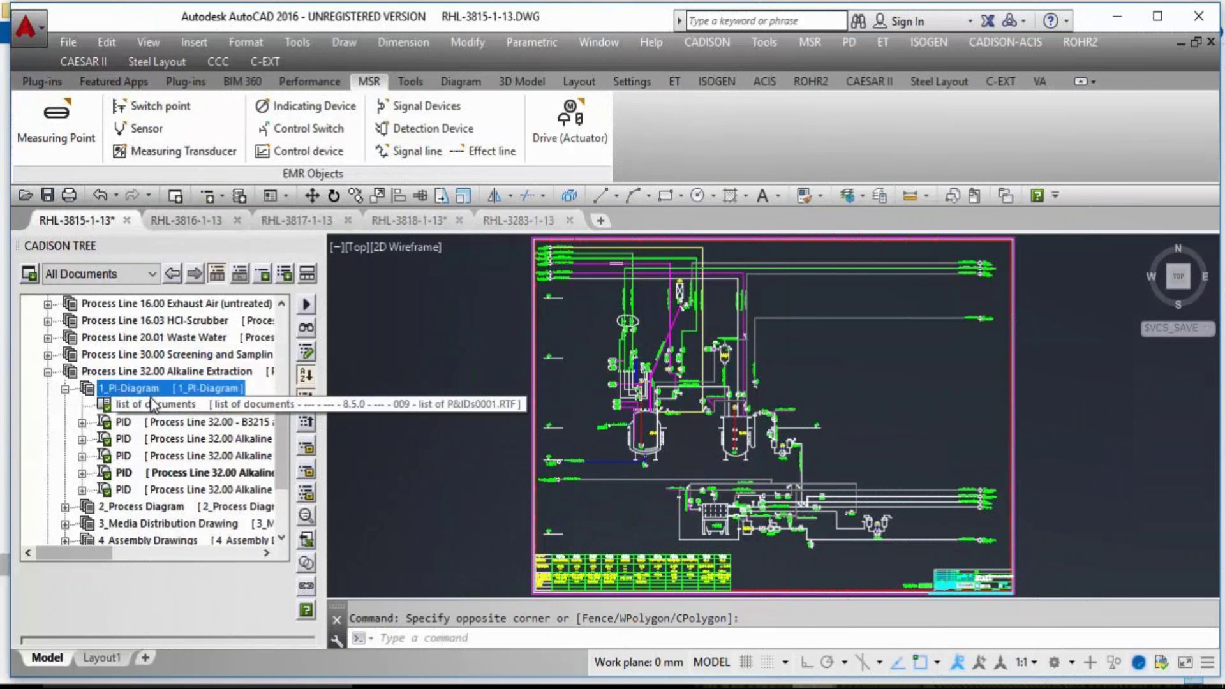
right_click(199, 394)
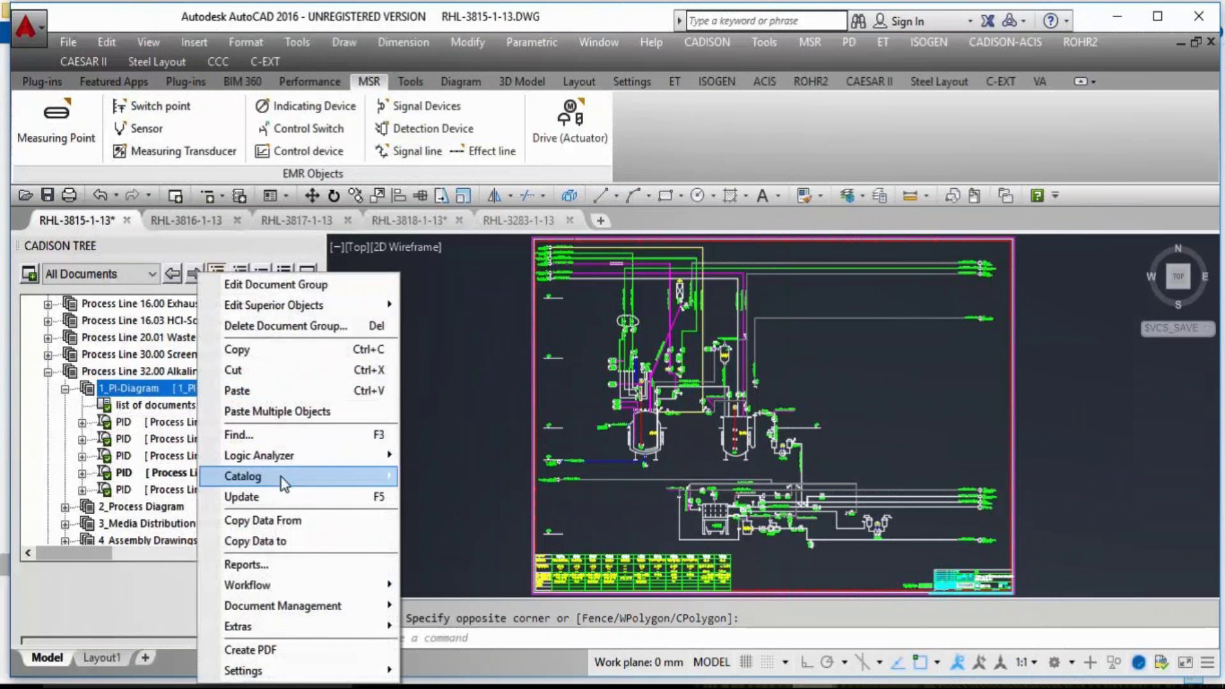
click(293, 566)
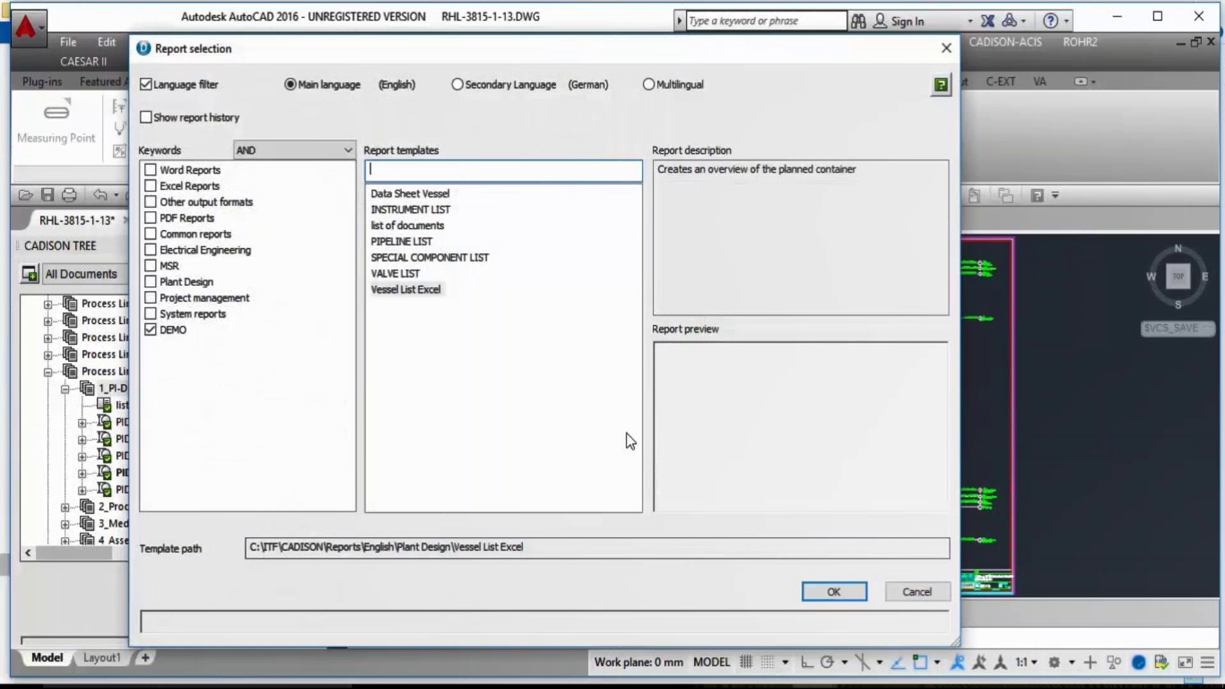
click(893, 590)
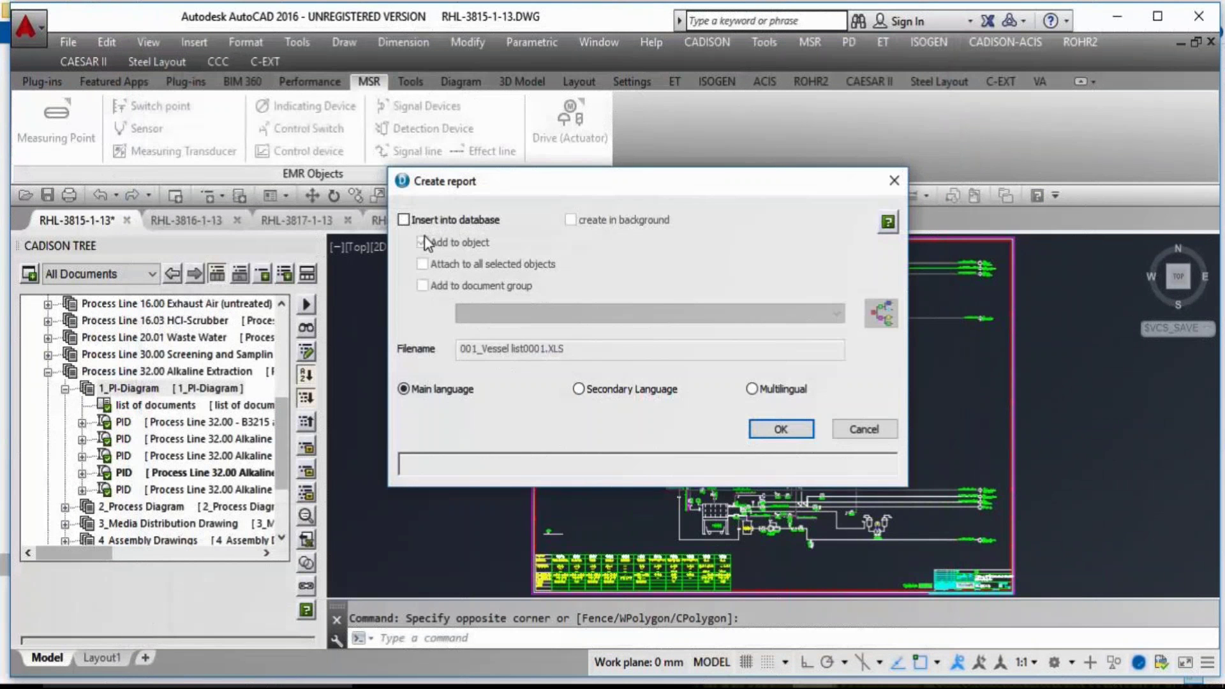
- Insert the vessel list report into the database as "001_Pre_Equipment List.XLS" and create it in the main language
click(403, 219)
drag(546, 353, 413, 355)
text(001_)
text(Pre)
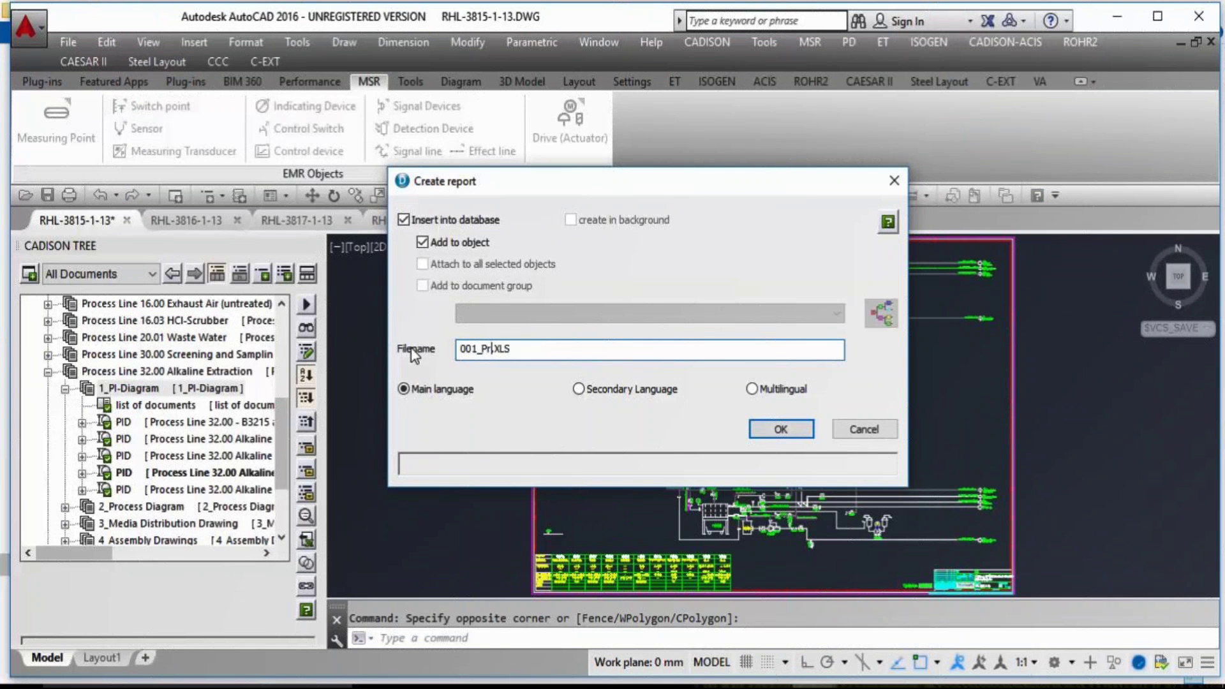
text(_EquipmentList)
click(790, 433)
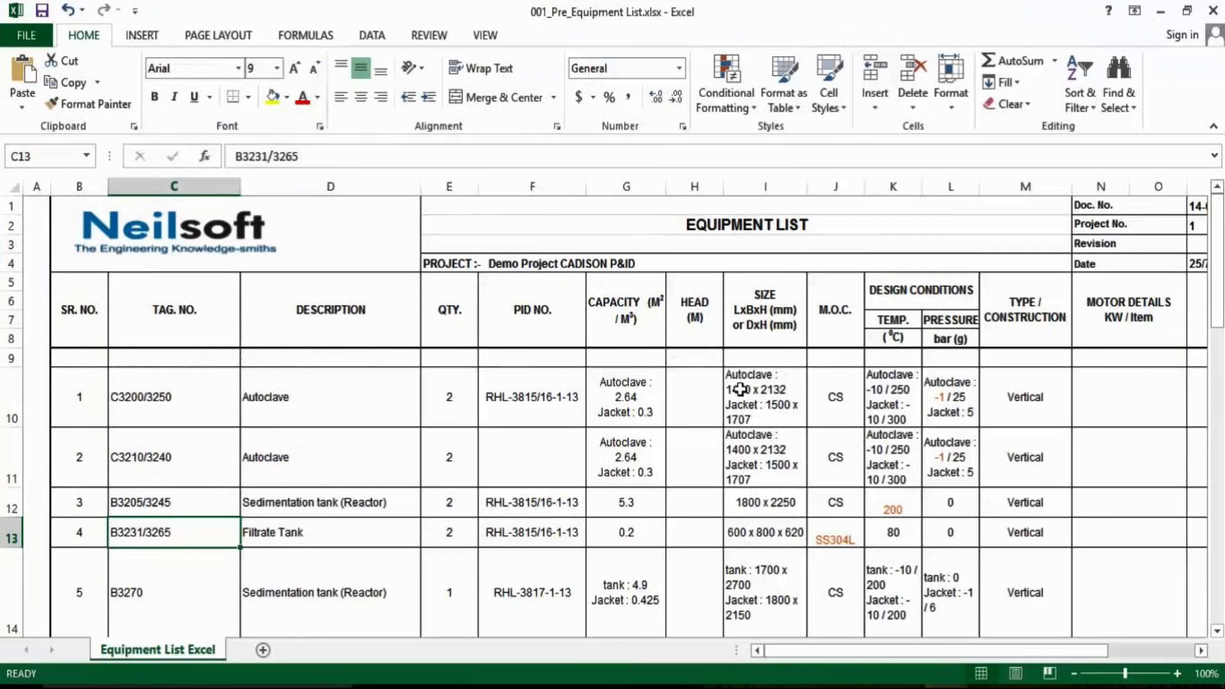
- Review the Equipment List's title and the tag number, description, quantity, PID number and capacity of the first autoclave
click(742, 233)
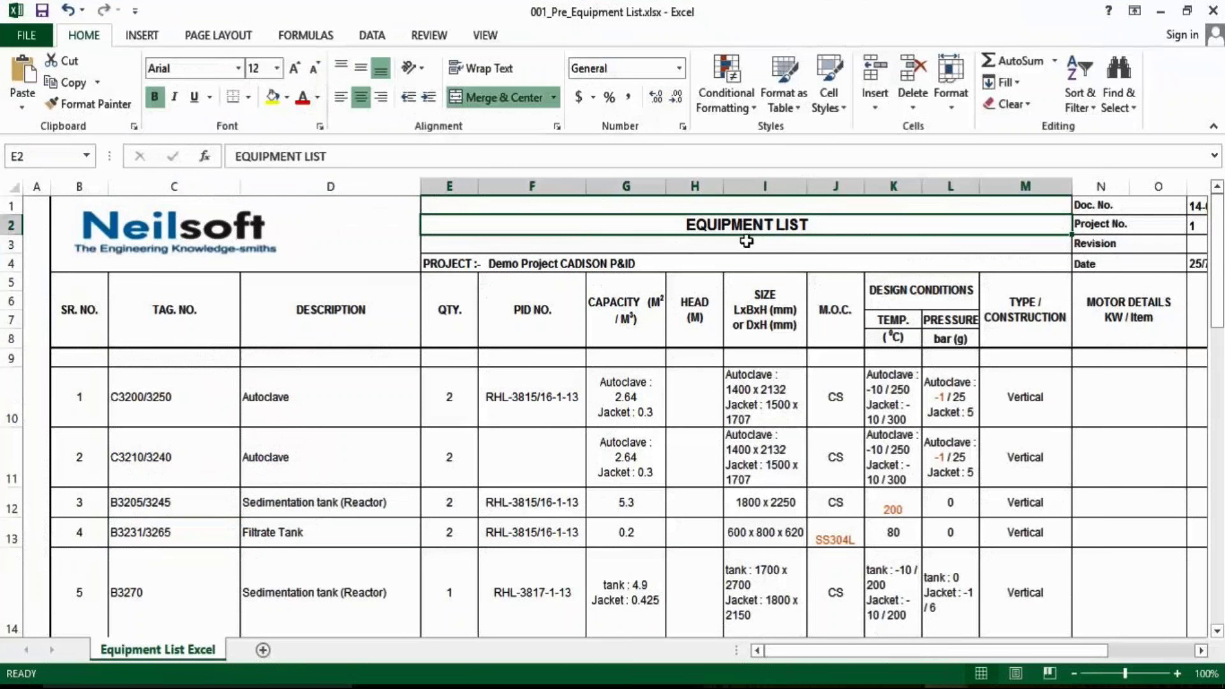
click(171, 408)
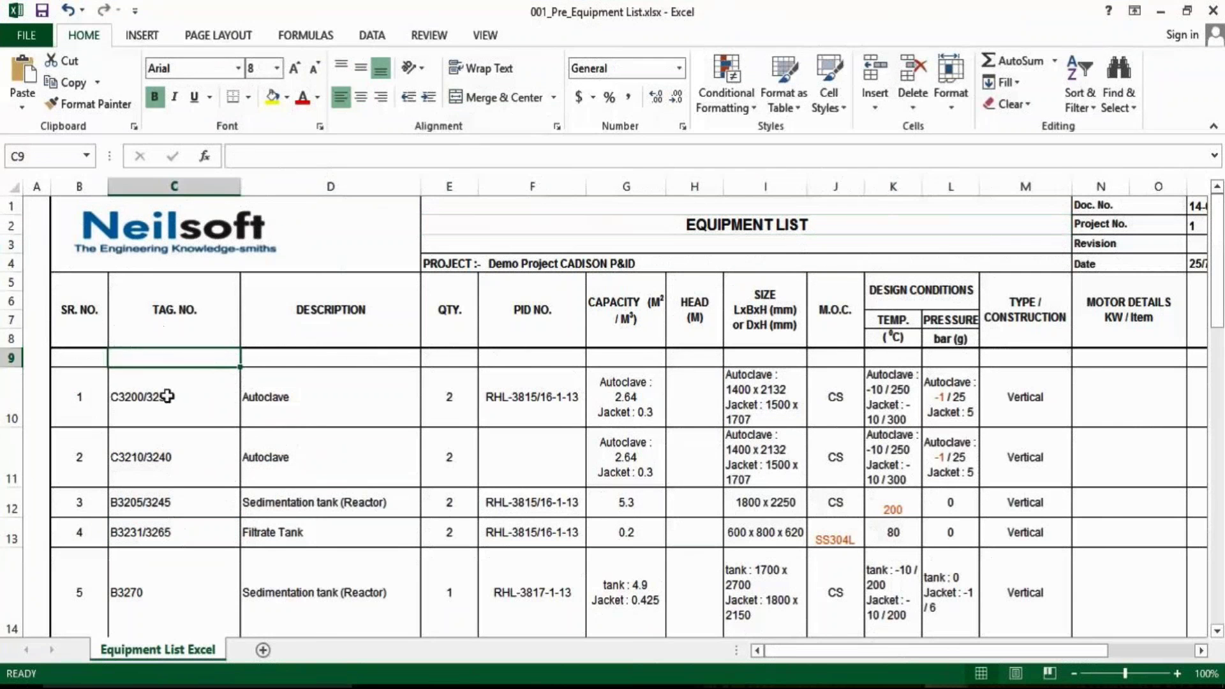
click(315, 406)
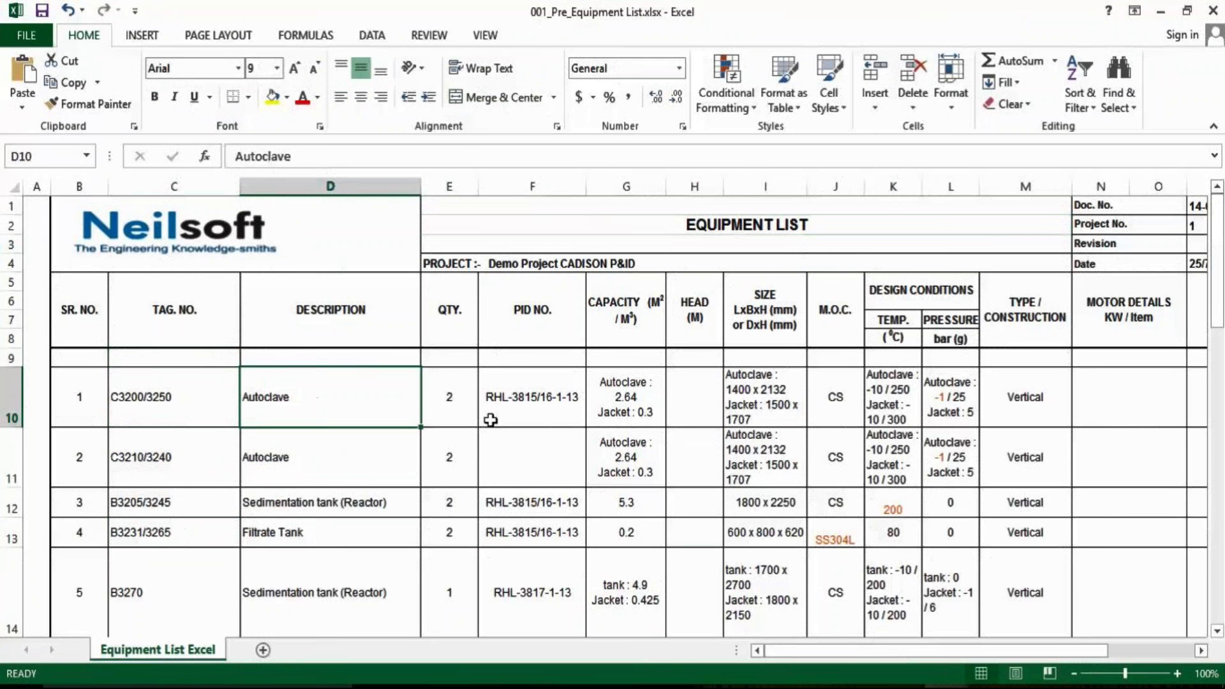
click(448, 407)
click(551, 408)
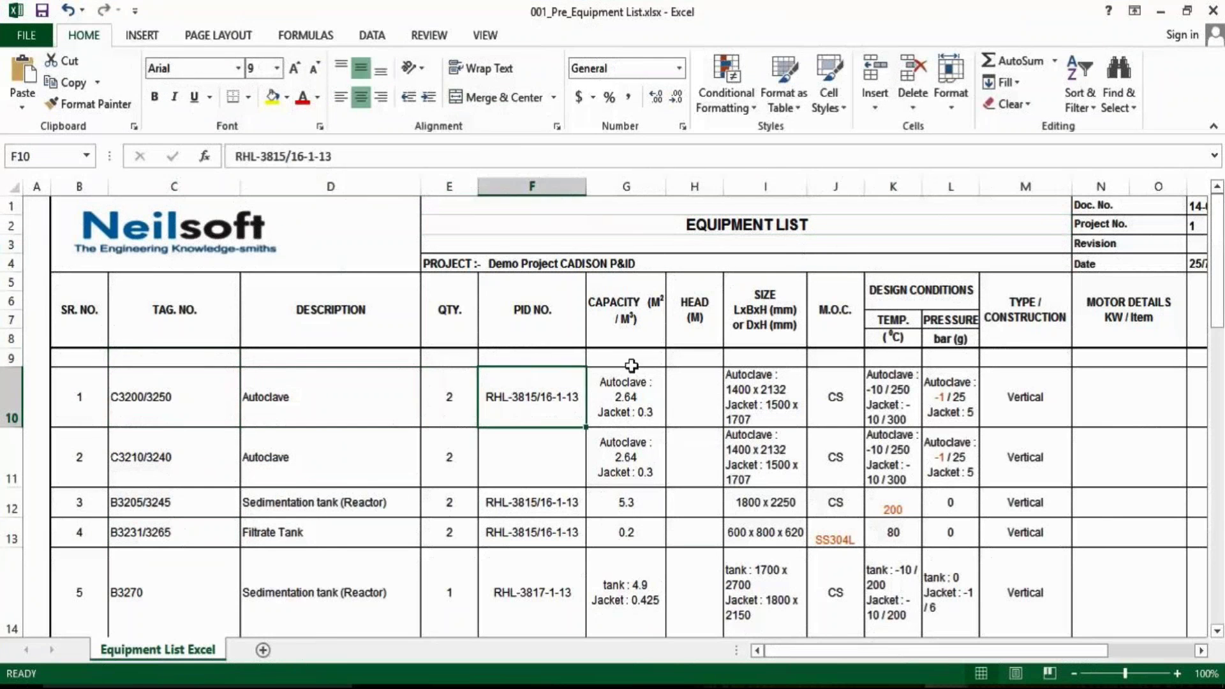
click(633, 399)
- Review the size, material, design conditions and construction type columns for the listed vessels and close the Equipment List
key(Right)
key(Right)
key(Right)
key(Right)
key(Right)
key(Right)
scroll(705, 439, down, 10)
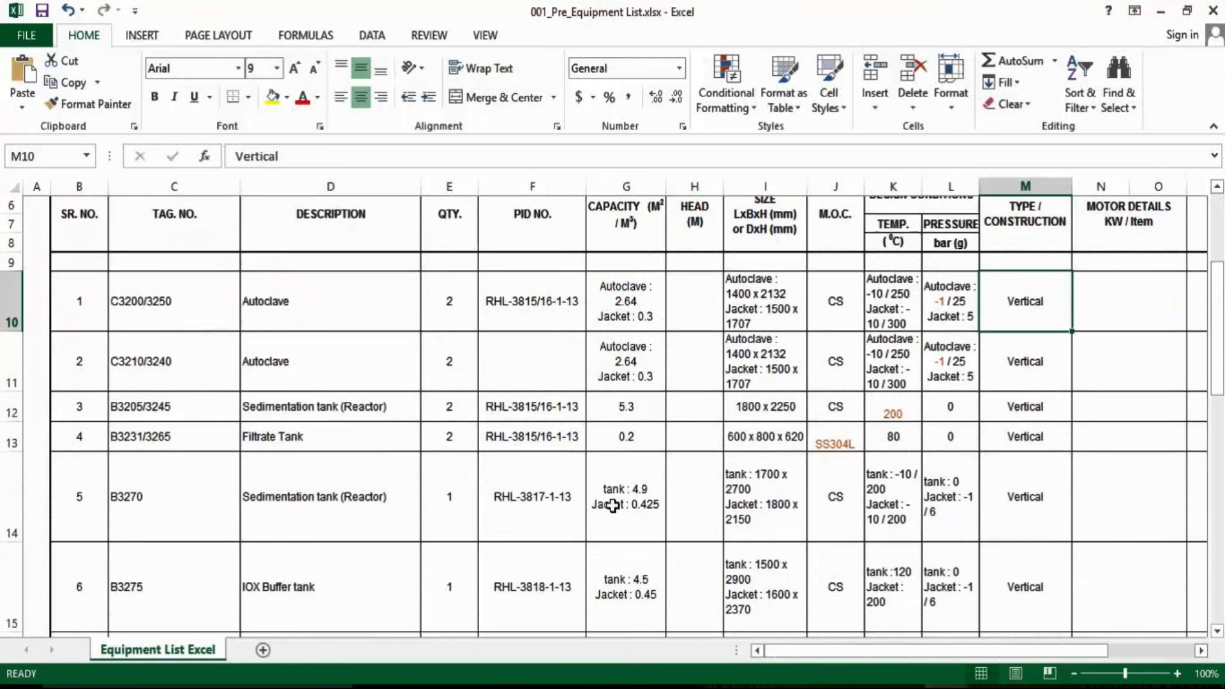
scroll(706, 439, up, 10)
click(765, 457)
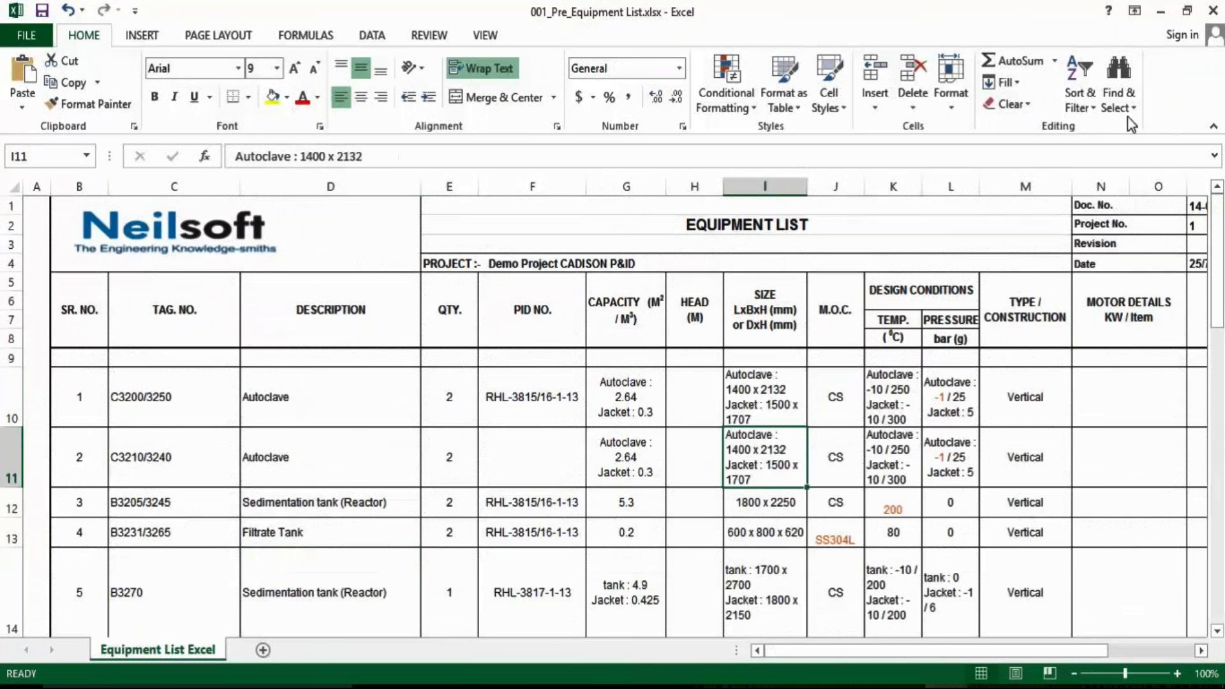
click(1212, 12)
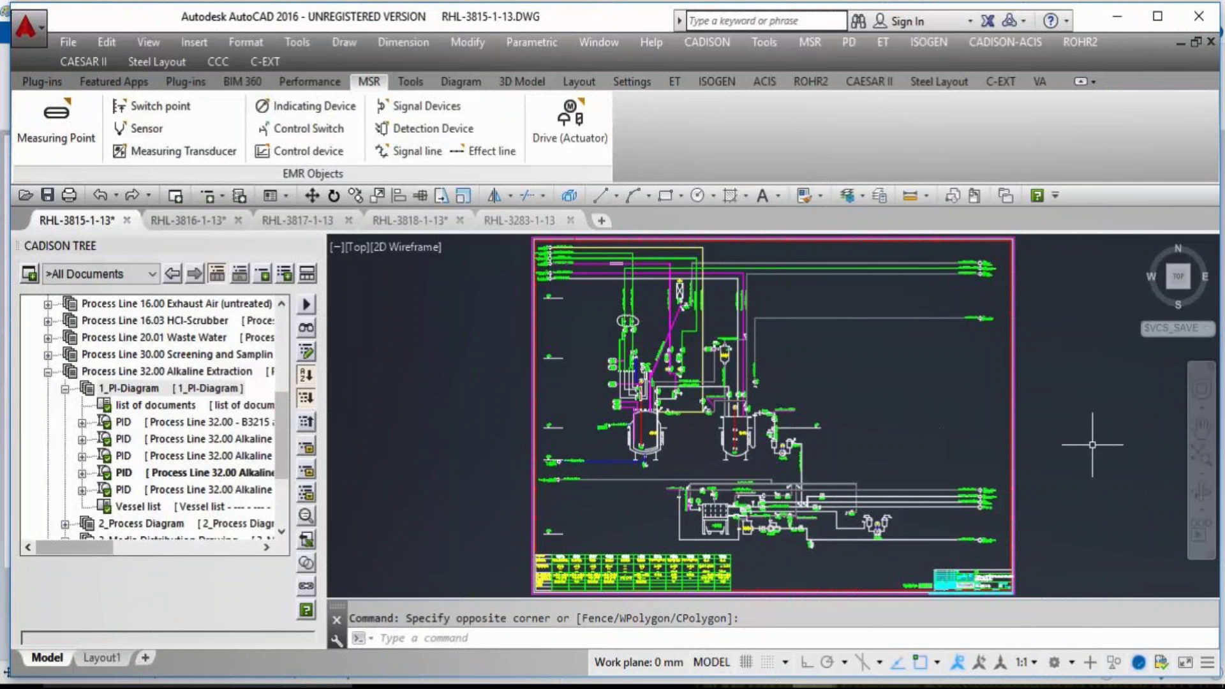
- Inspect the general, media and DIN properties of sedimentation tank B3205 in the drawing and close the object inspector
click(785, 454)
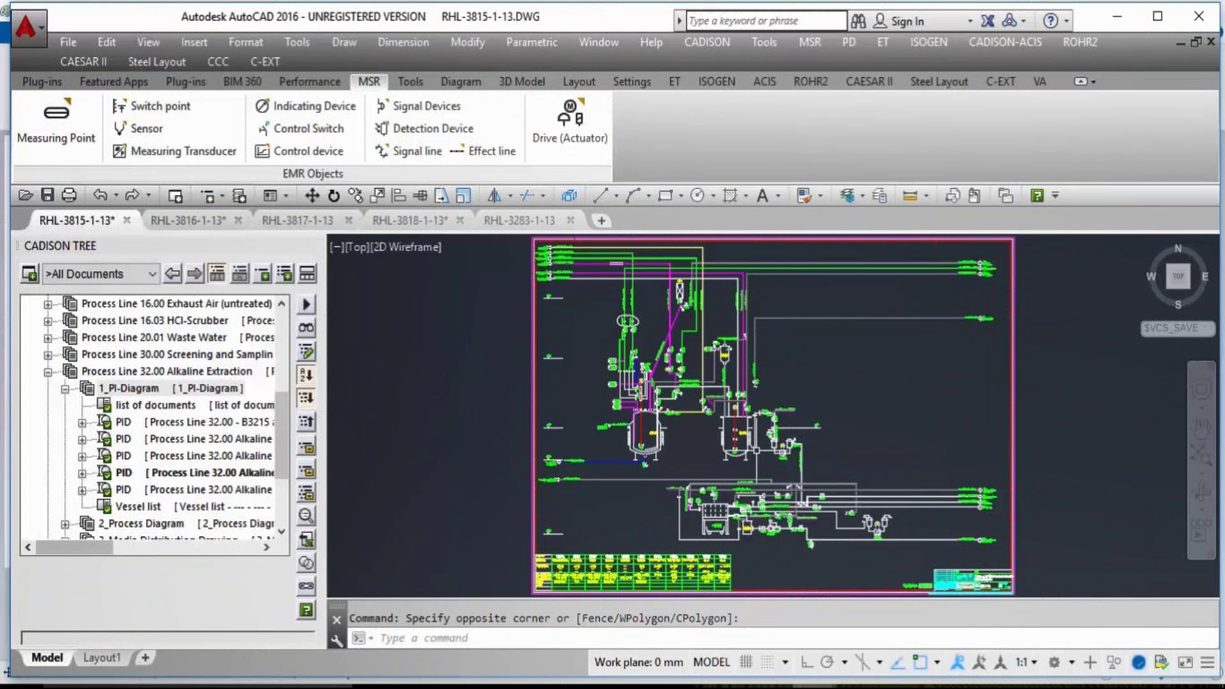
scroll(760, 460, up, 8)
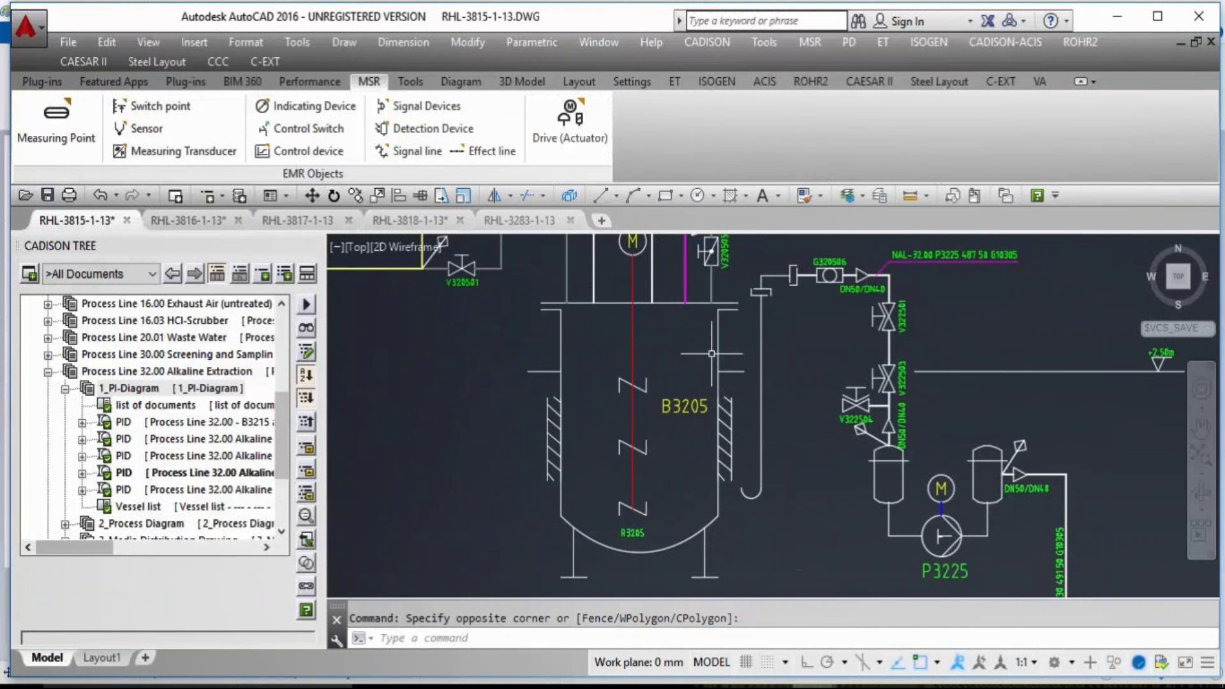
double_click(718, 349)
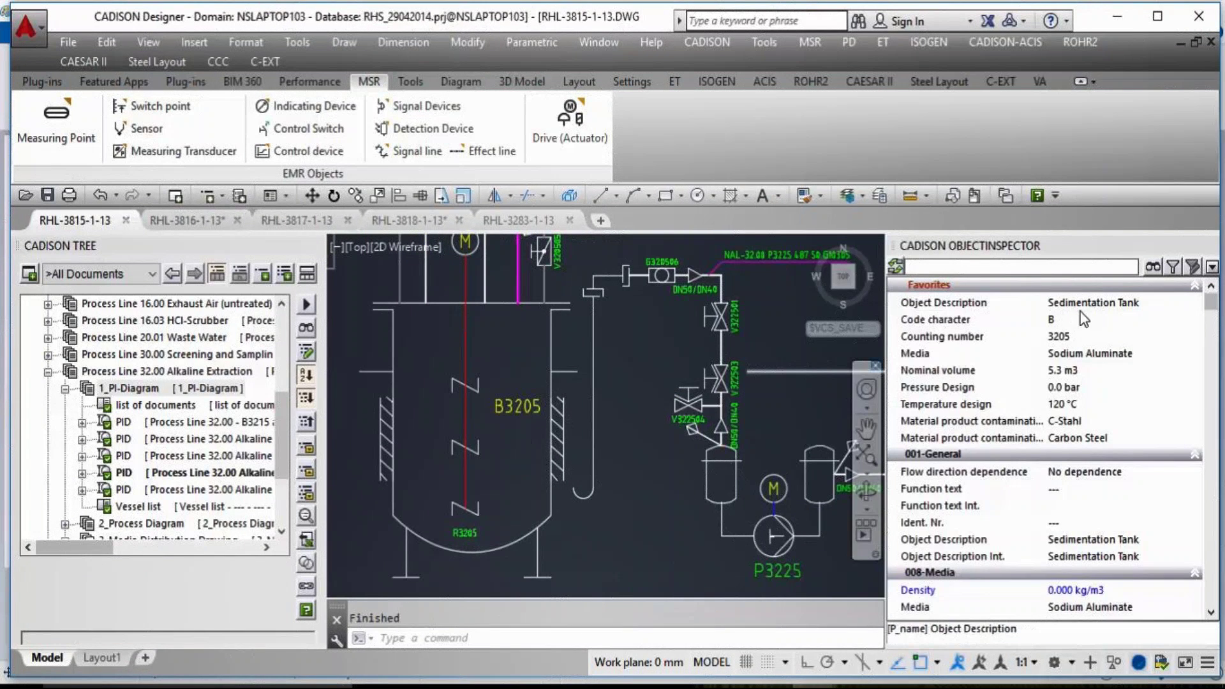
scroll(1085, 496, down, 4)
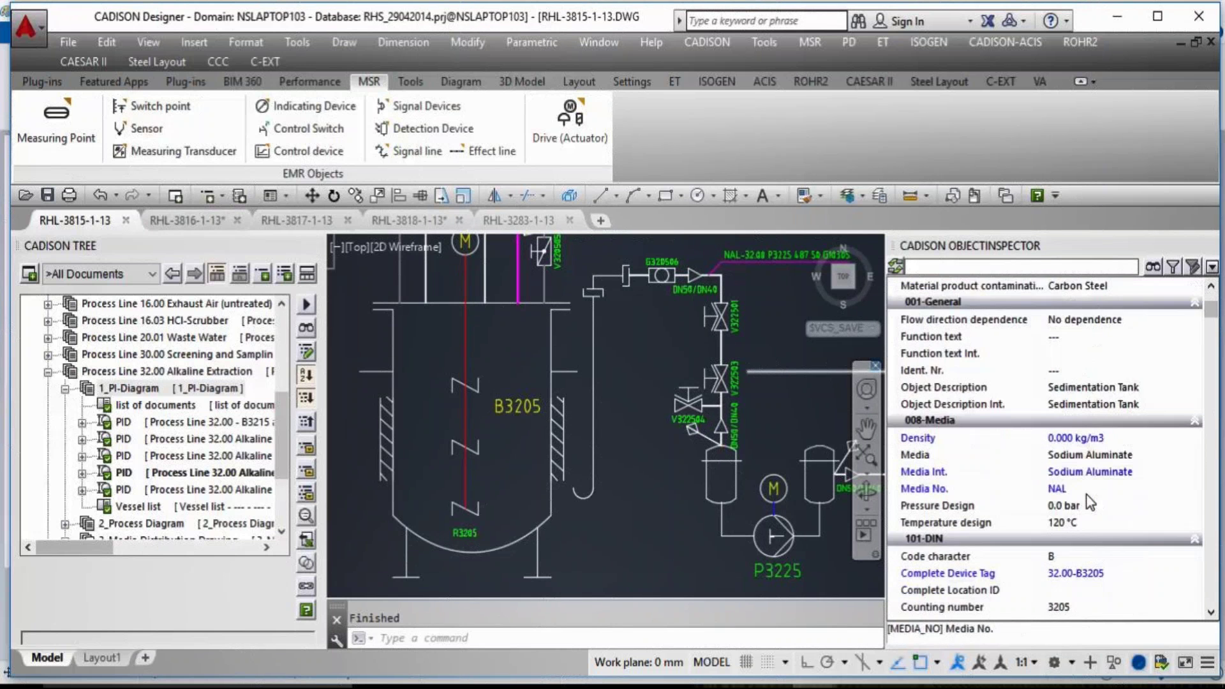
click(1209, 245)
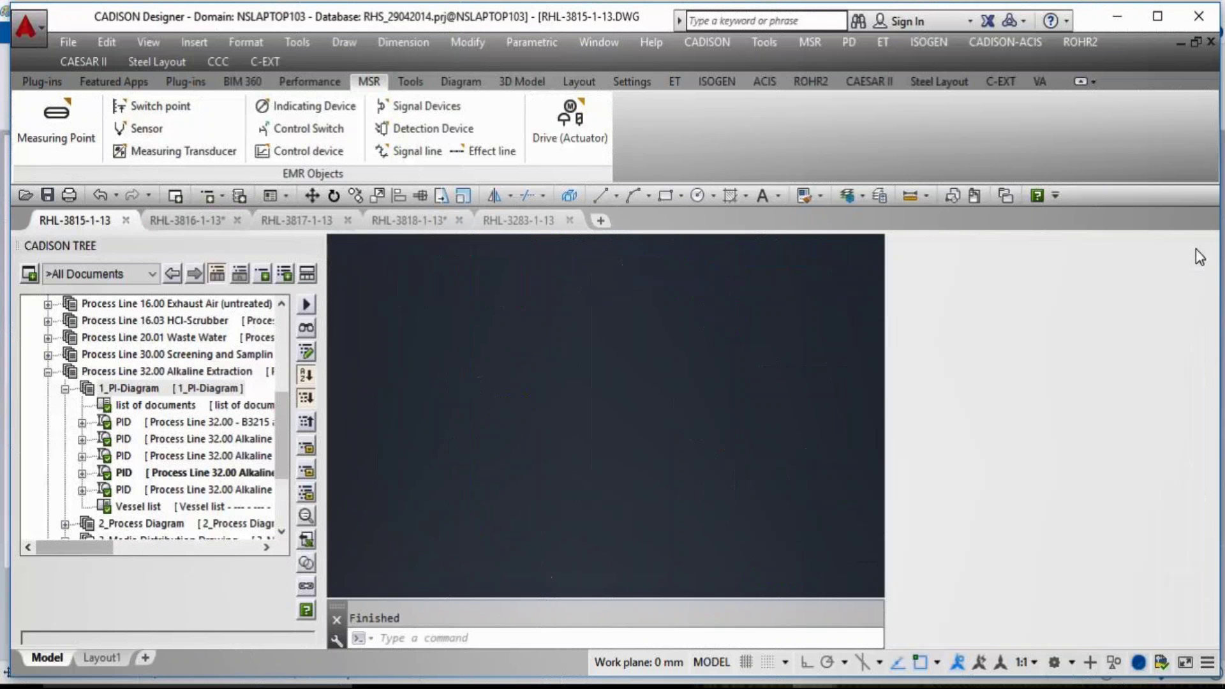
scroll(757, 402, down, 2)
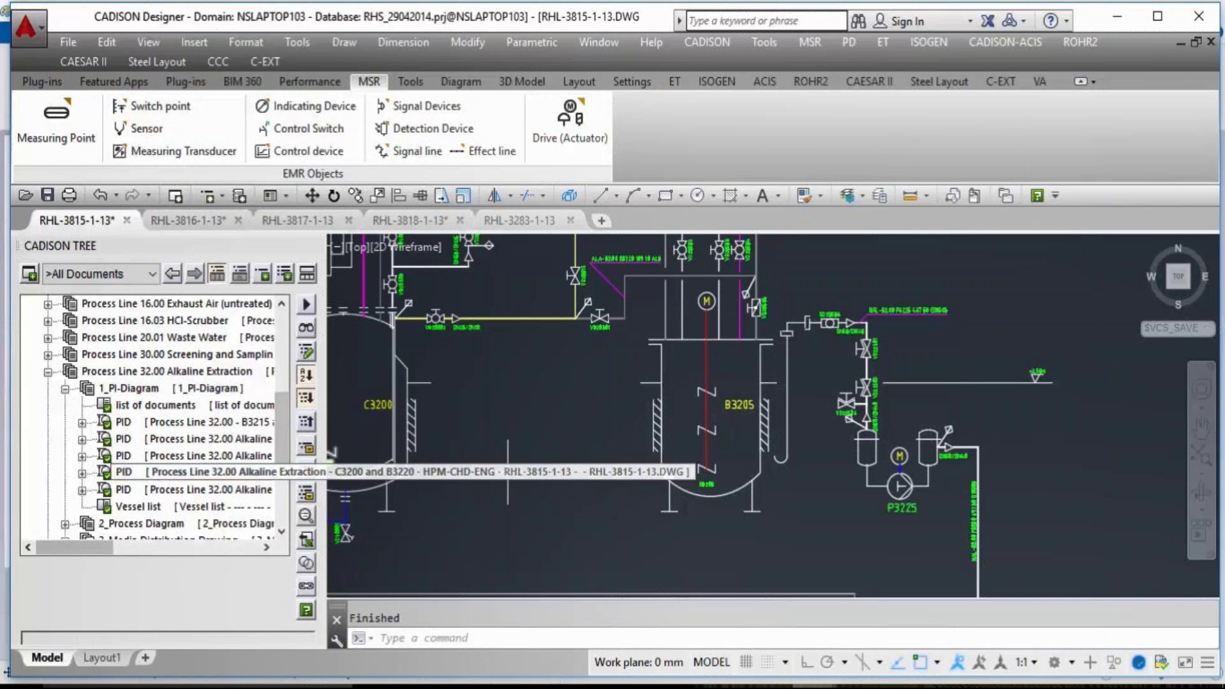
- Switch the CADISON tree to the Vessels and Nozzles view
click(103, 273)
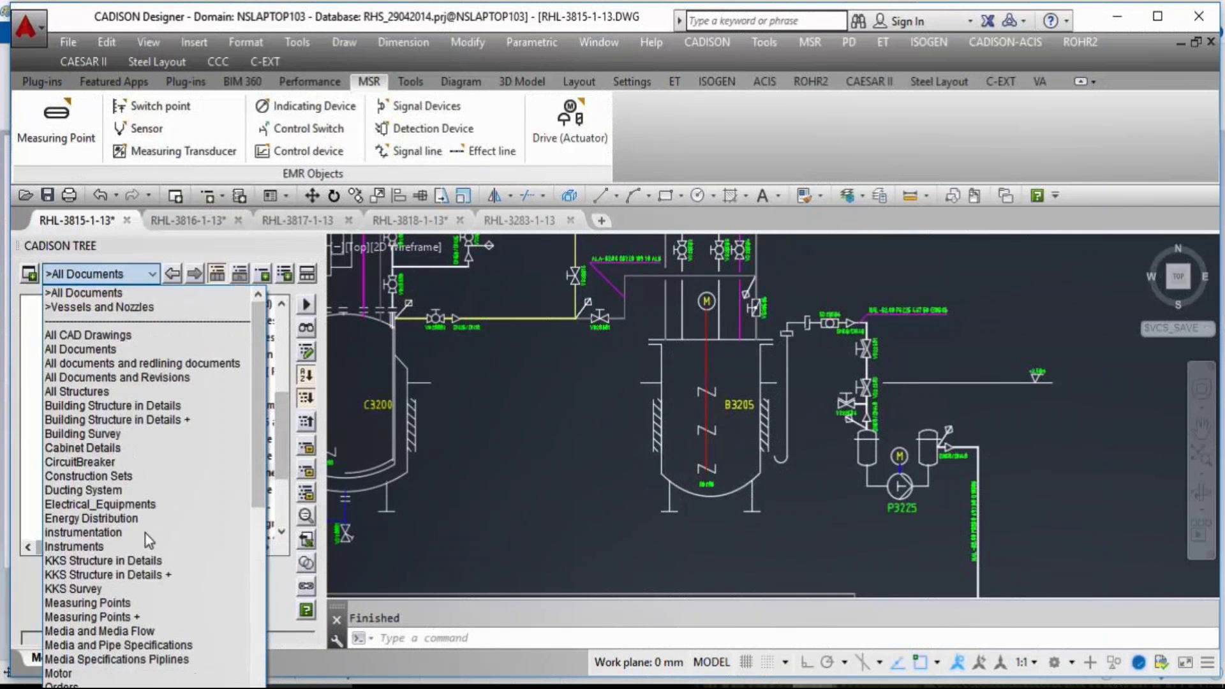
scroll(151, 580, down, 9)
click(95, 682)
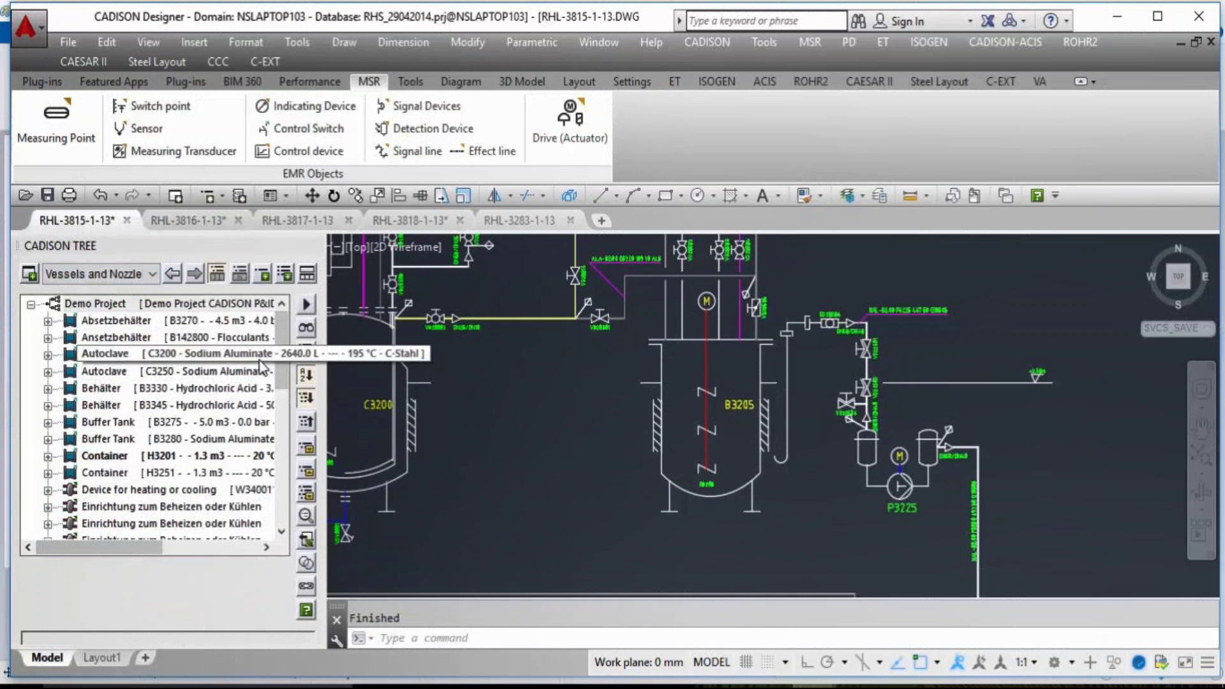
- Create a Data Sheet Vessel report for Sedimentation Tank B3205 in the main language, with the file name DS_B3205.XLS
scroll(287, 390, down, 1)
drag(287, 390, 281, 466)
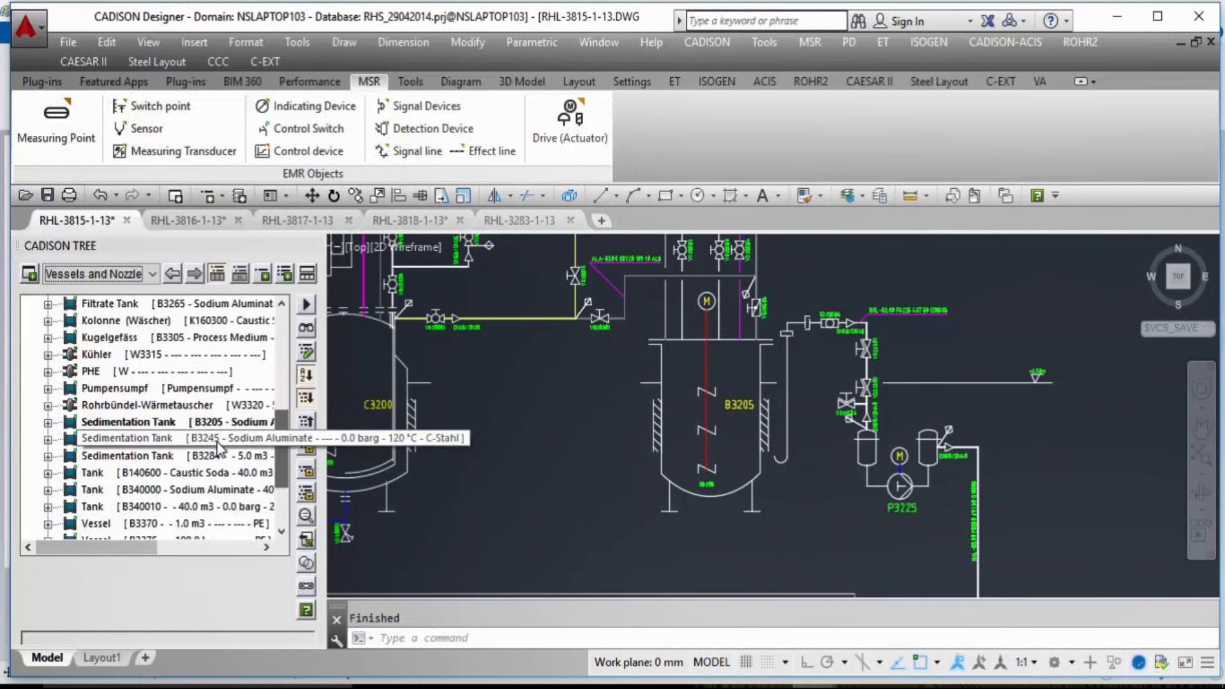
right_click(255, 431)
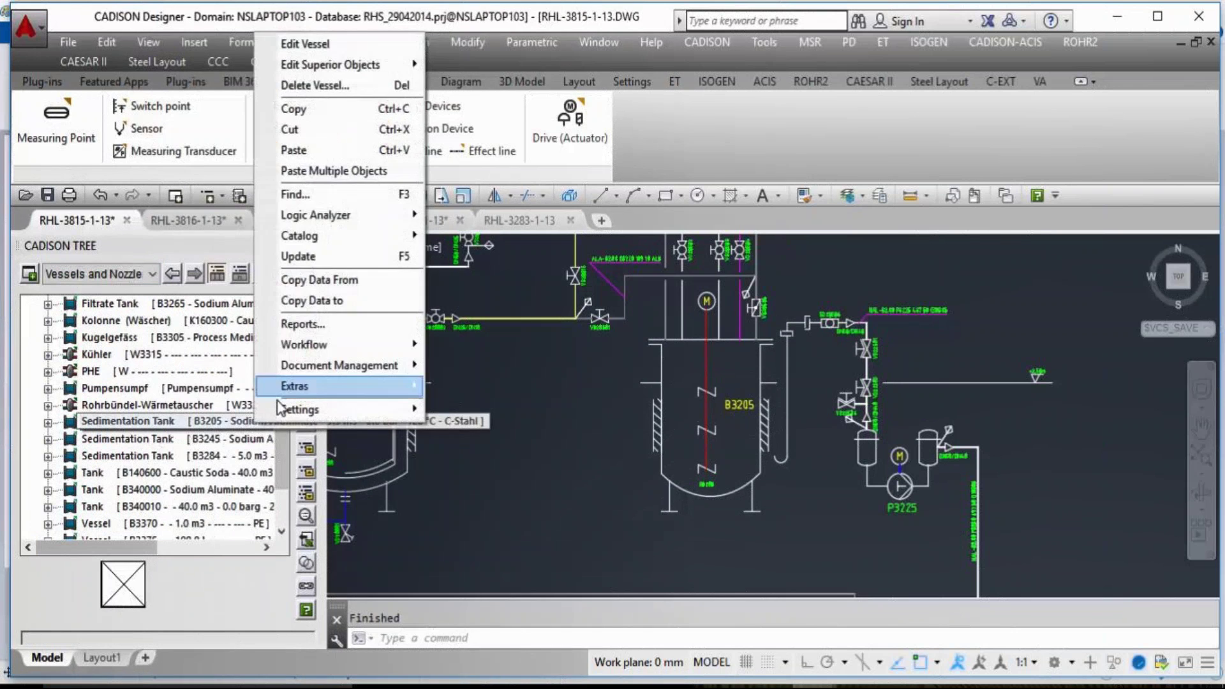
click(361, 400)
click(444, 195)
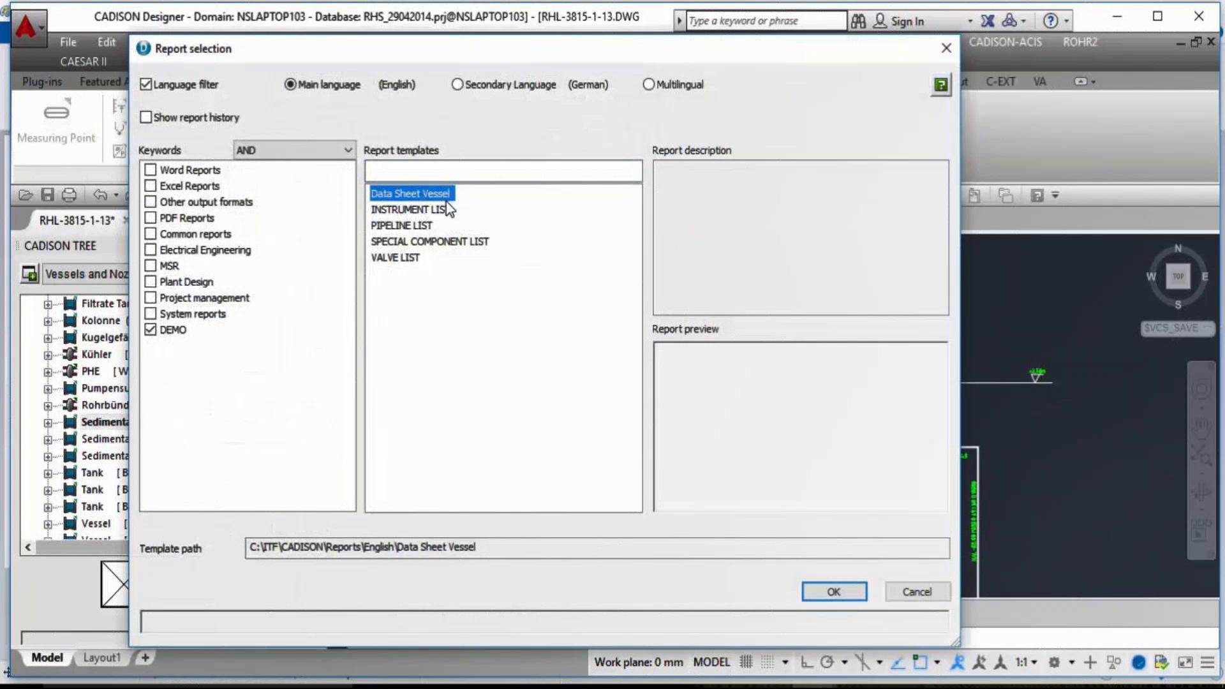
click(824, 591)
click(504, 352)
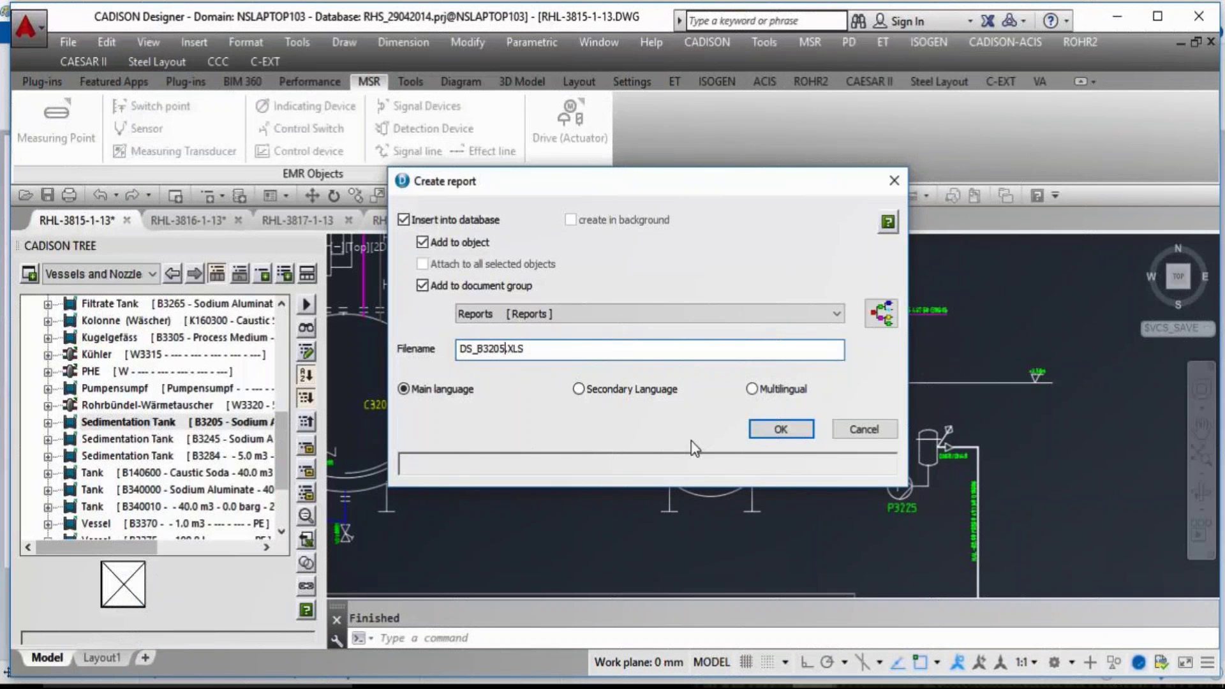
click(781, 430)
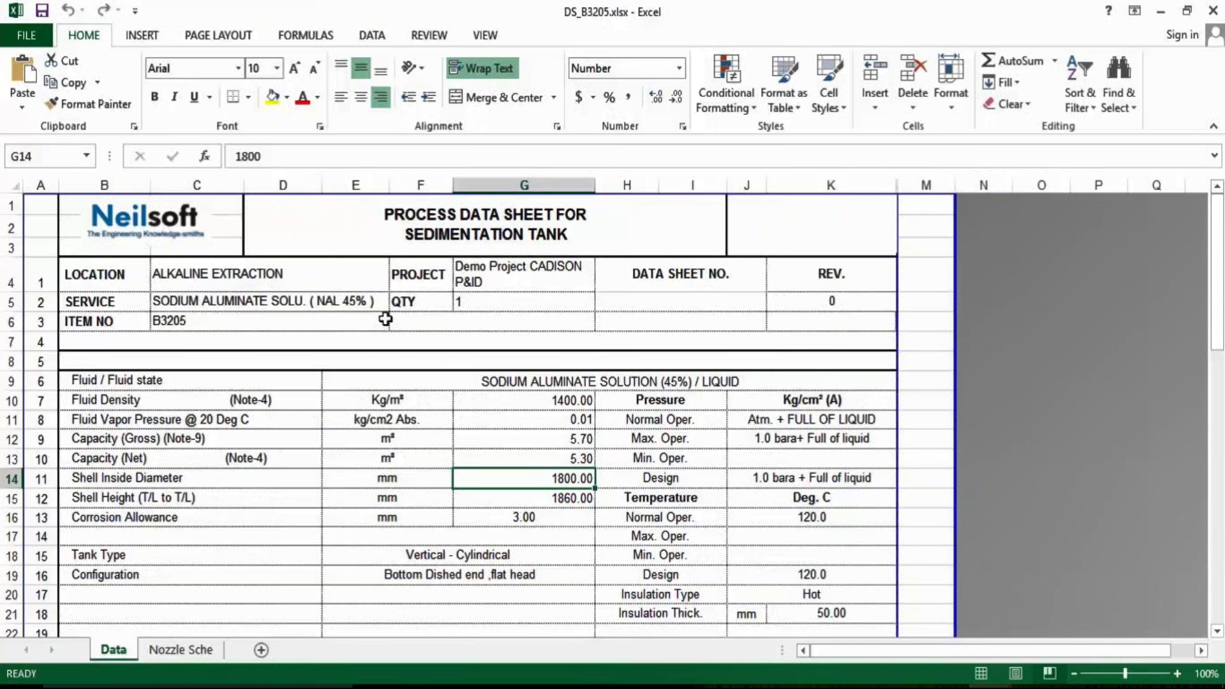
- Review the B3205 process data sheet's title, location, service, quantity, item number, fluid state and fluid density
click(538, 233)
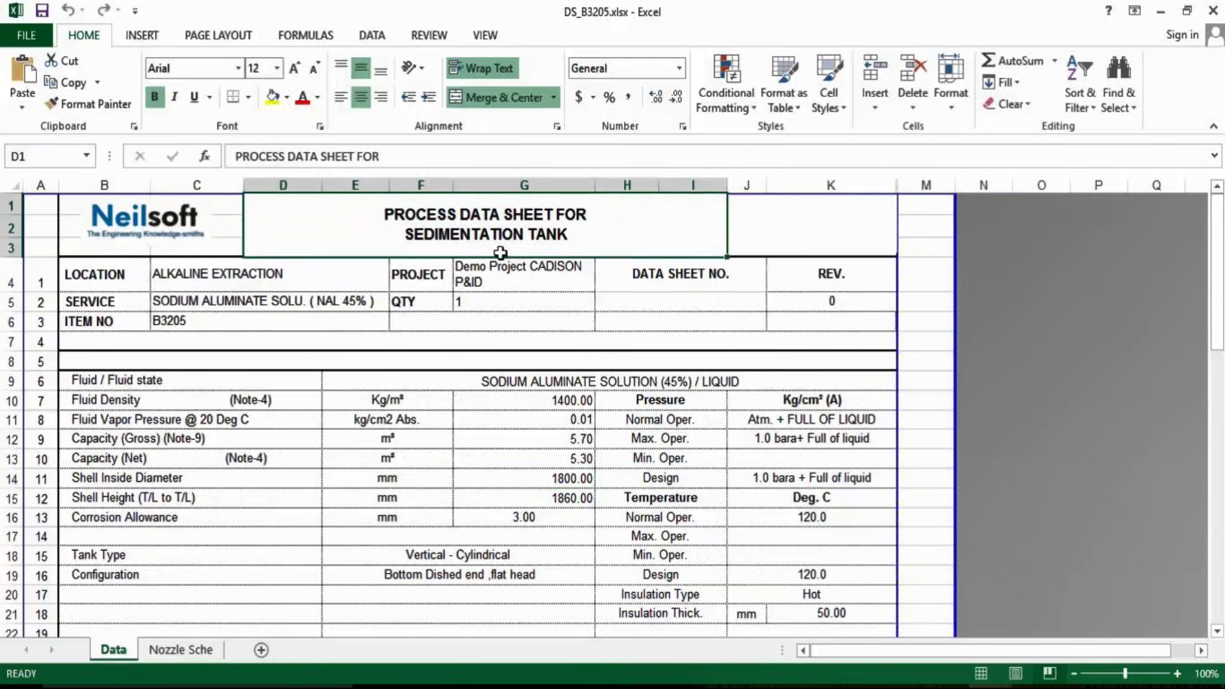
click(255, 281)
click(246, 303)
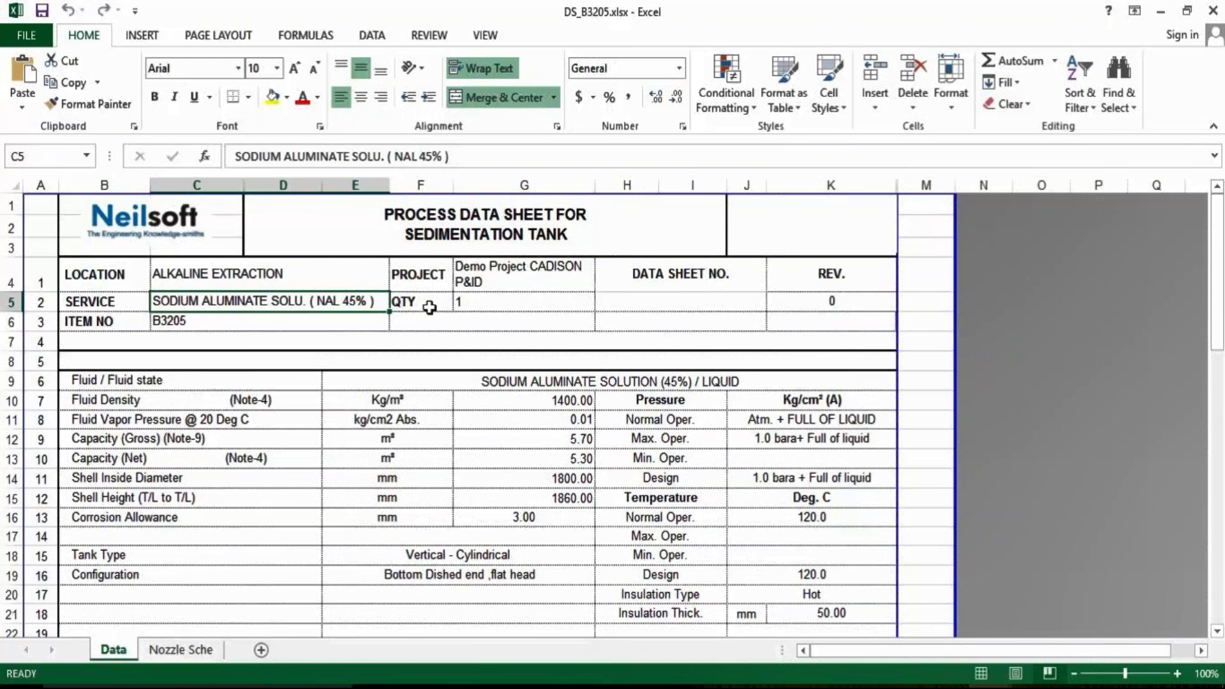
click(457, 305)
click(189, 324)
click(256, 403)
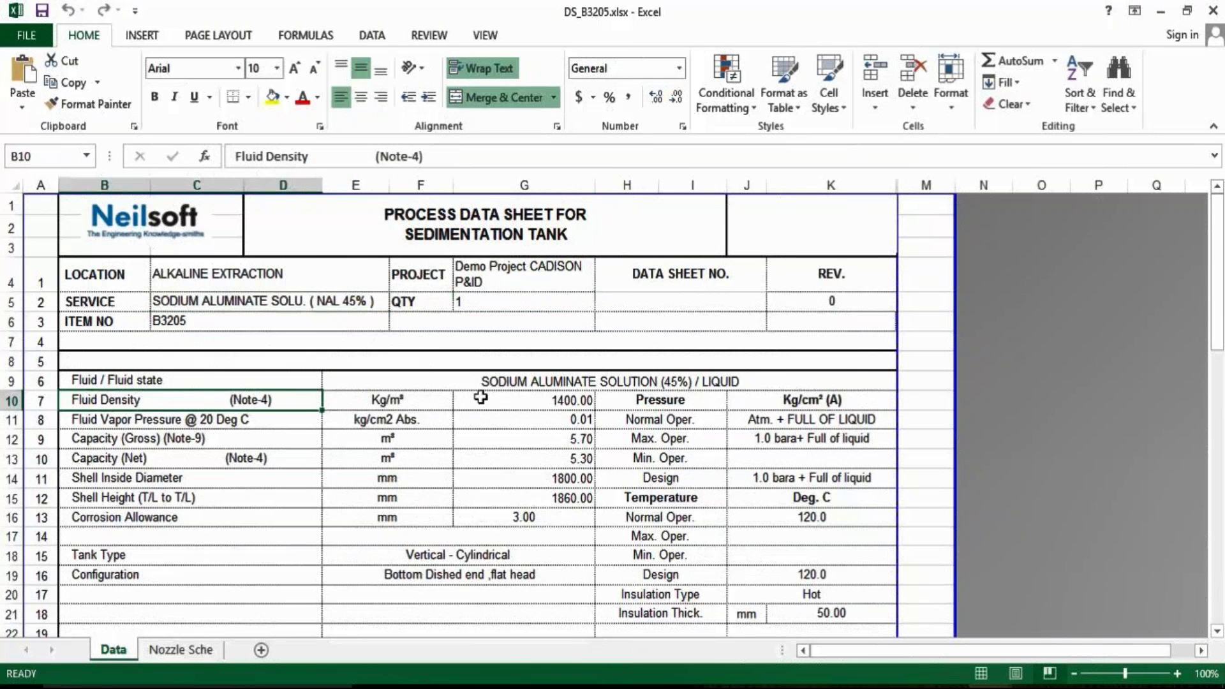
click(521, 400)
click(606, 385)
- Review the pressure, temperature, capacity and material of construction data further down the B3205 data sheet
scroll(600, 497, down, 2)
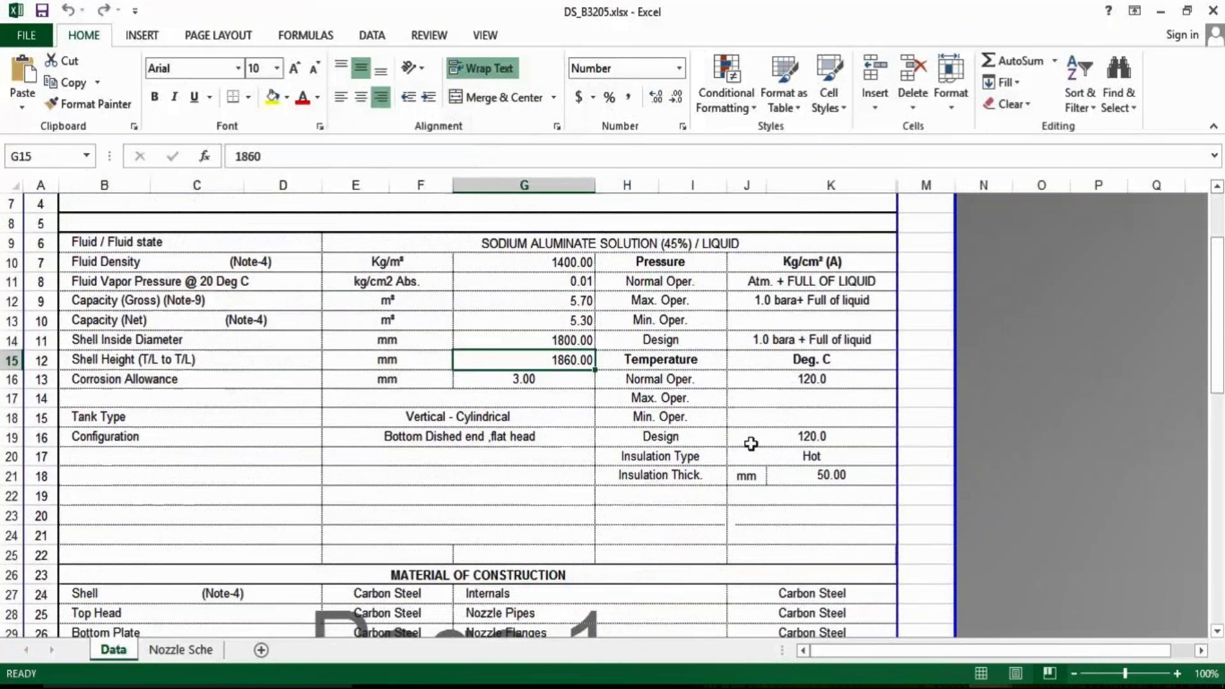
click(776, 383)
click(700, 381)
click(812, 339)
scroll(440, 503, down, 3)
drag(115, 416, 735, 497)
scroll(733, 501, down, 2)
scroll(663, 500, down, 4)
scroll(650, 501, up, 11)
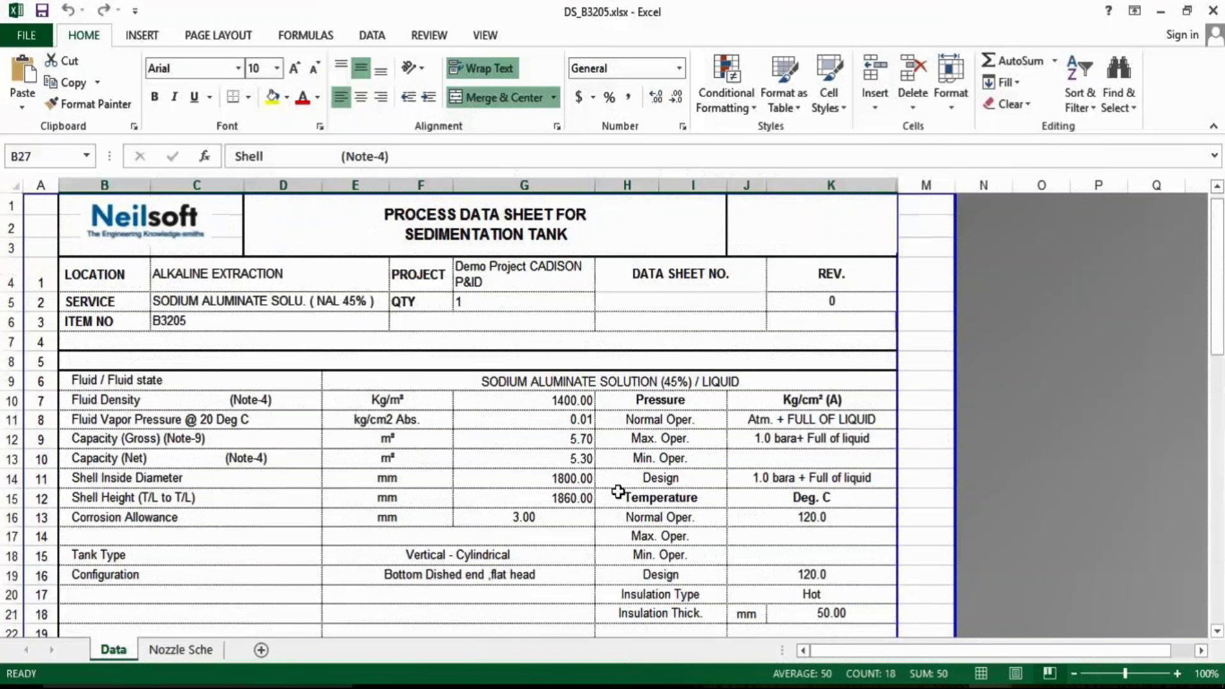
click(490, 461)
- Review the nozzle schedule and dimensioned vessel sketch on the Nozzle Sche sheet and return to the Data sheet
click(180, 650)
scroll(274, 543, down, 2)
scroll(306, 535, down, 5)
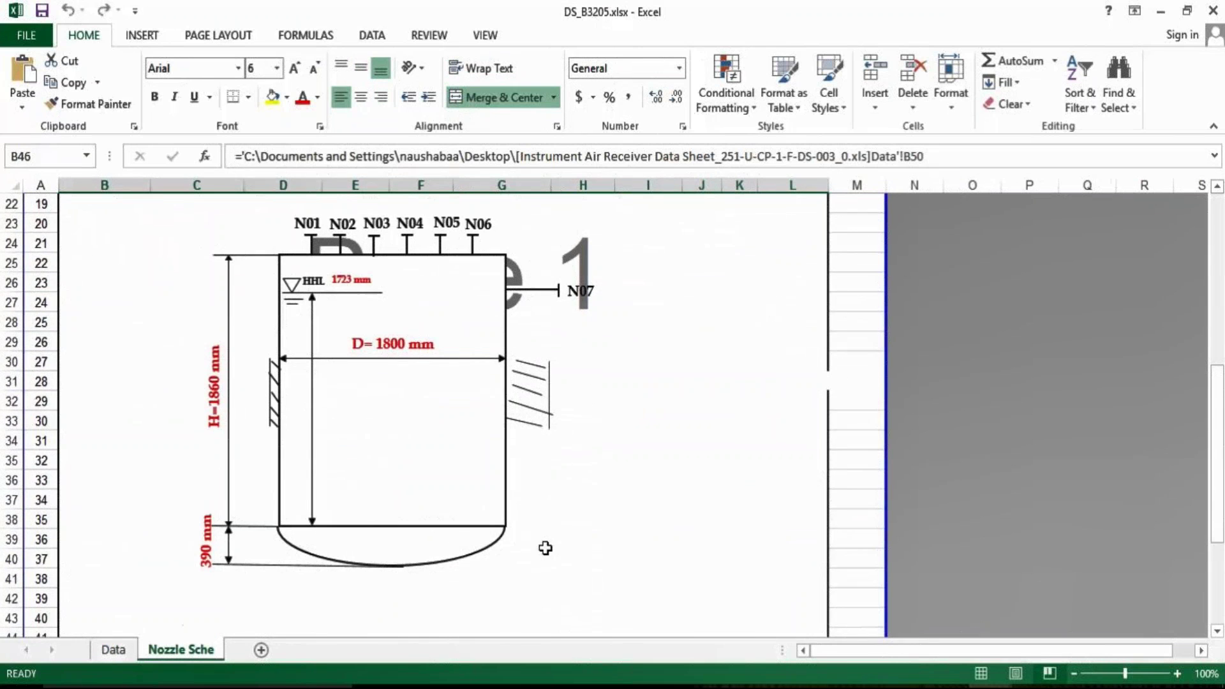
scroll(549, 547, down, 3)
scroll(529, 541, up, 10)
scroll(529, 541, up, 1)
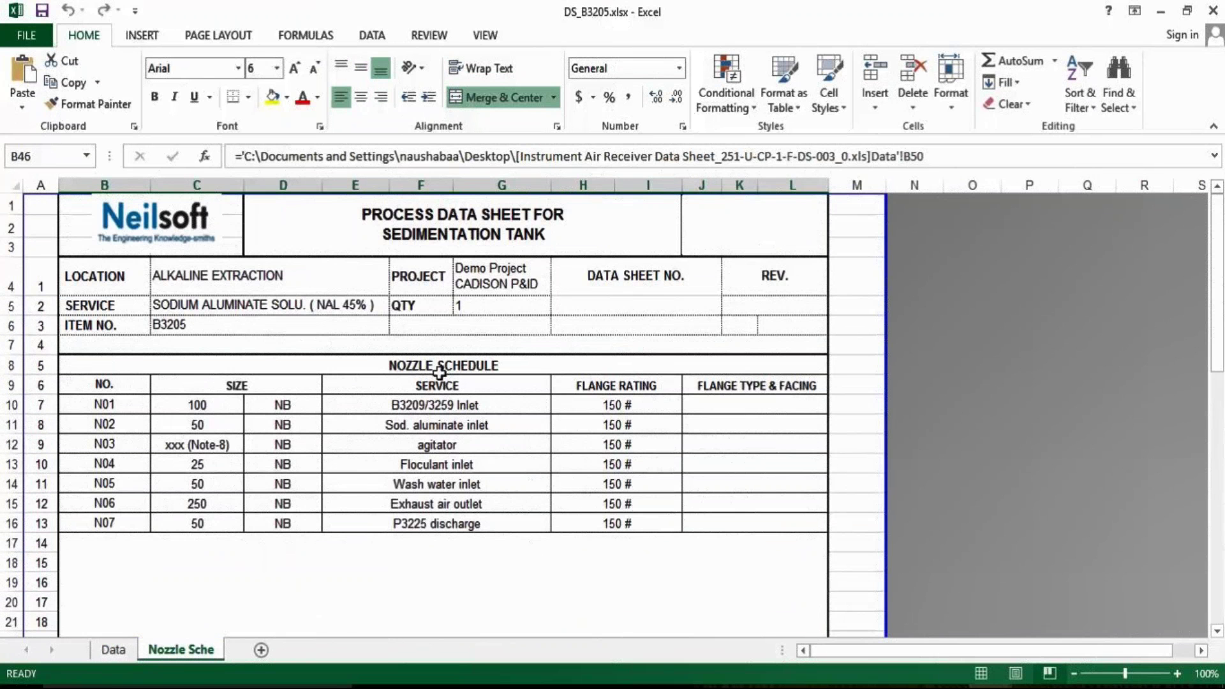
click(113, 650)
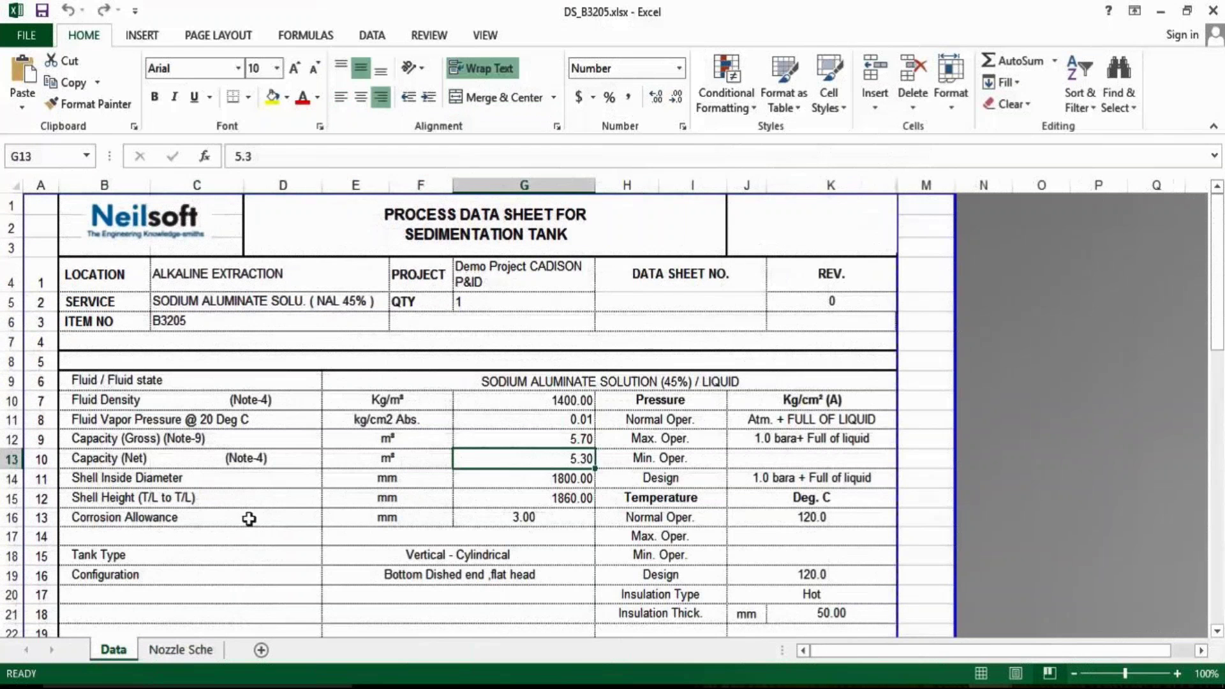
click(355, 495)
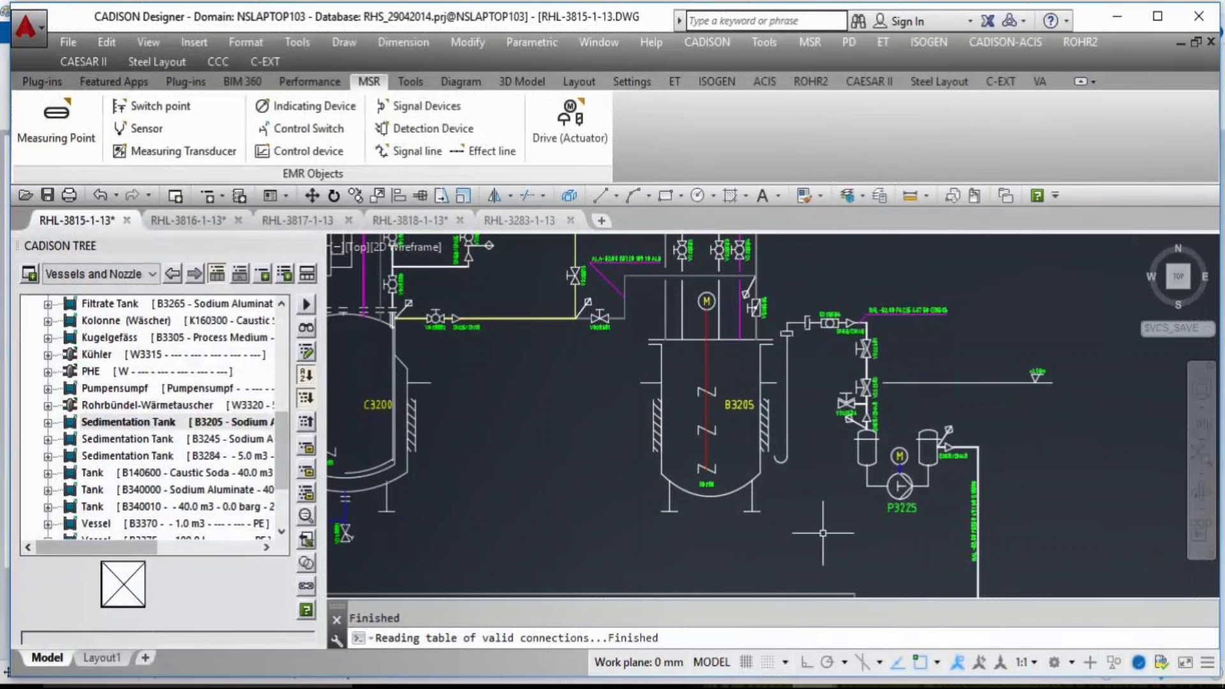
click(824, 530)
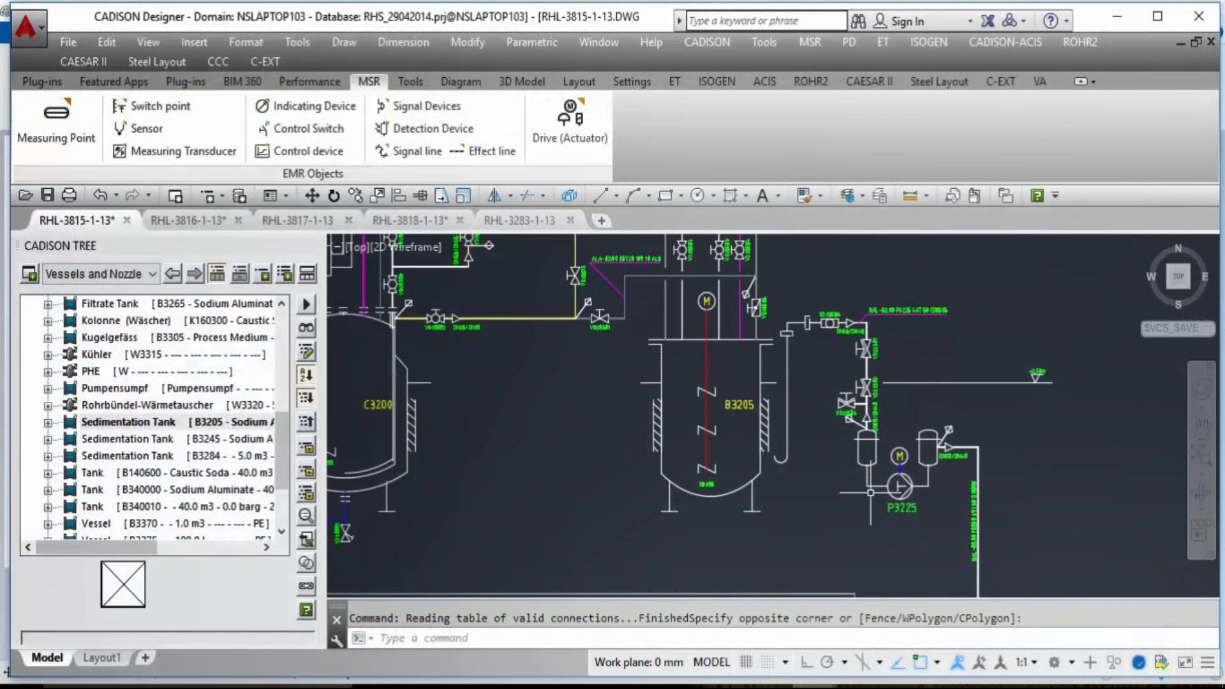
middle_click(887, 590)
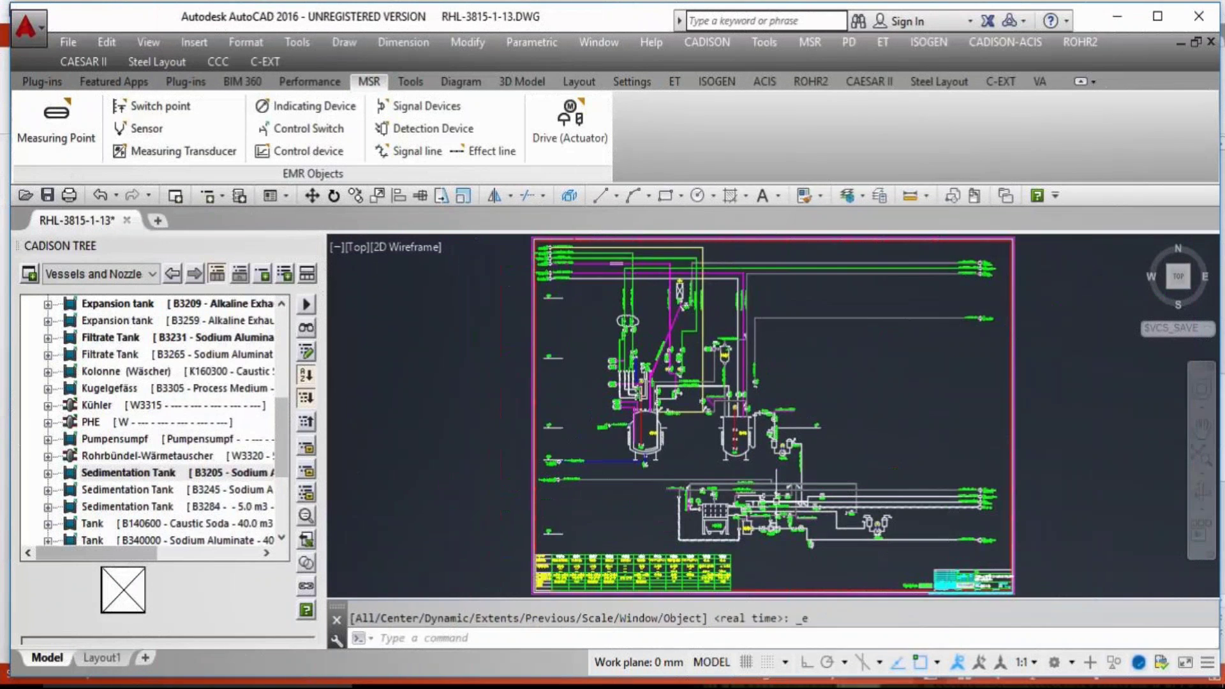
click(799, 546)
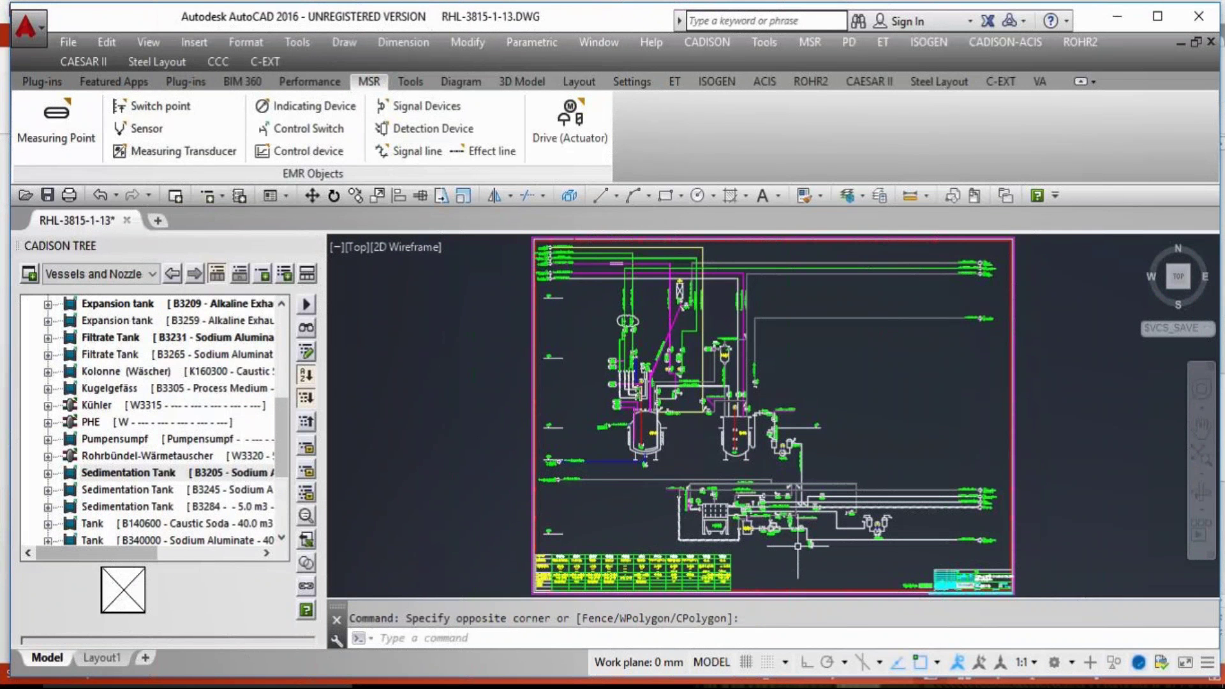
scroll(793, 547, up, 5)
scroll(899, 538, down, 3)
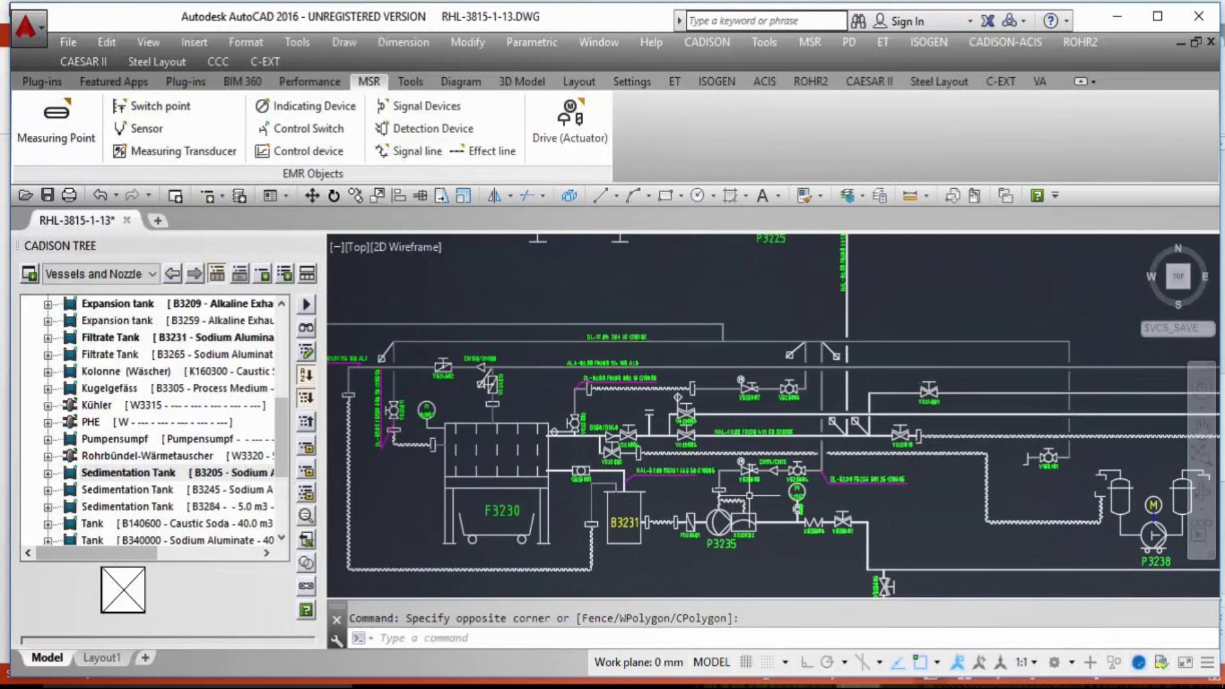
- Examine the 700-Price properties of gate valve V320501 near Sedimentation Tank B3205, and close the property display
scroll(702, 288, up, 2)
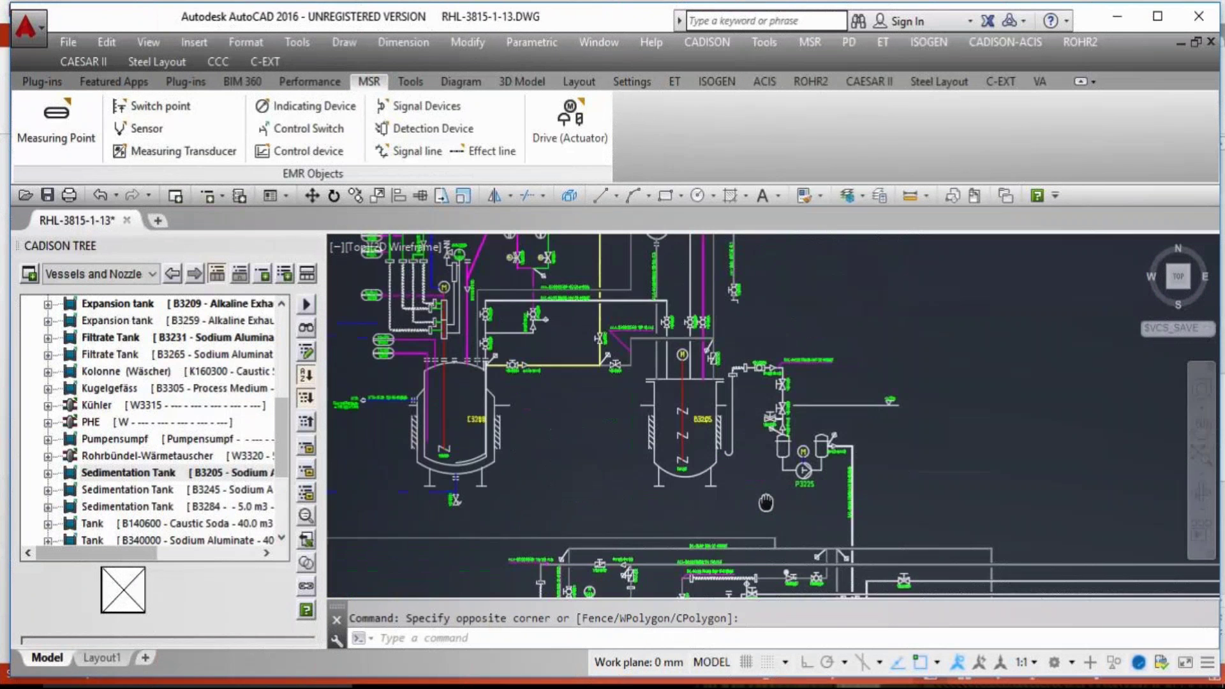
scroll(579, 358, up, 3)
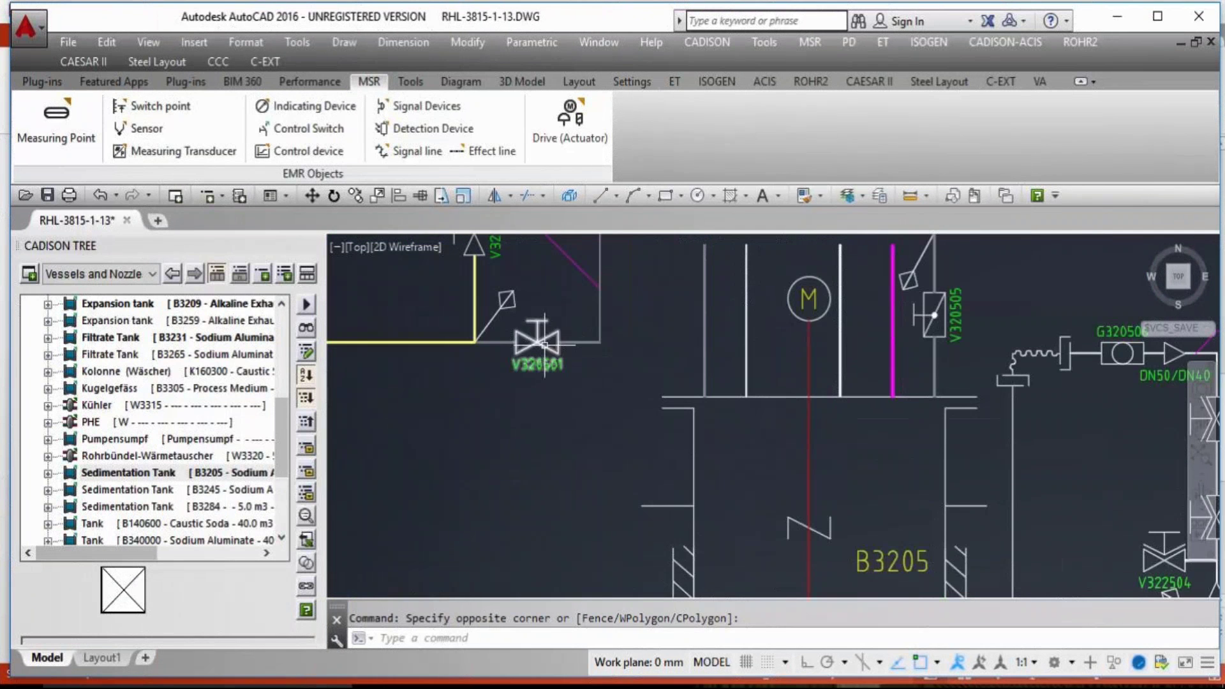
click(538, 343)
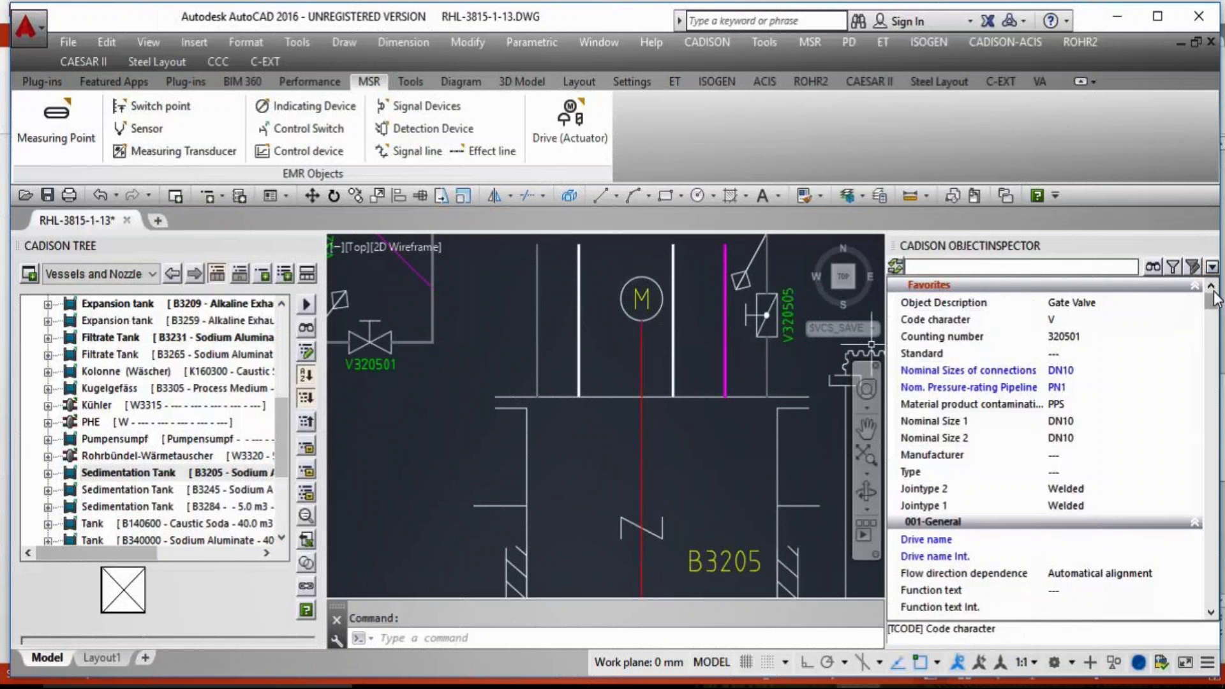
click(1212, 267)
click(1126, 321)
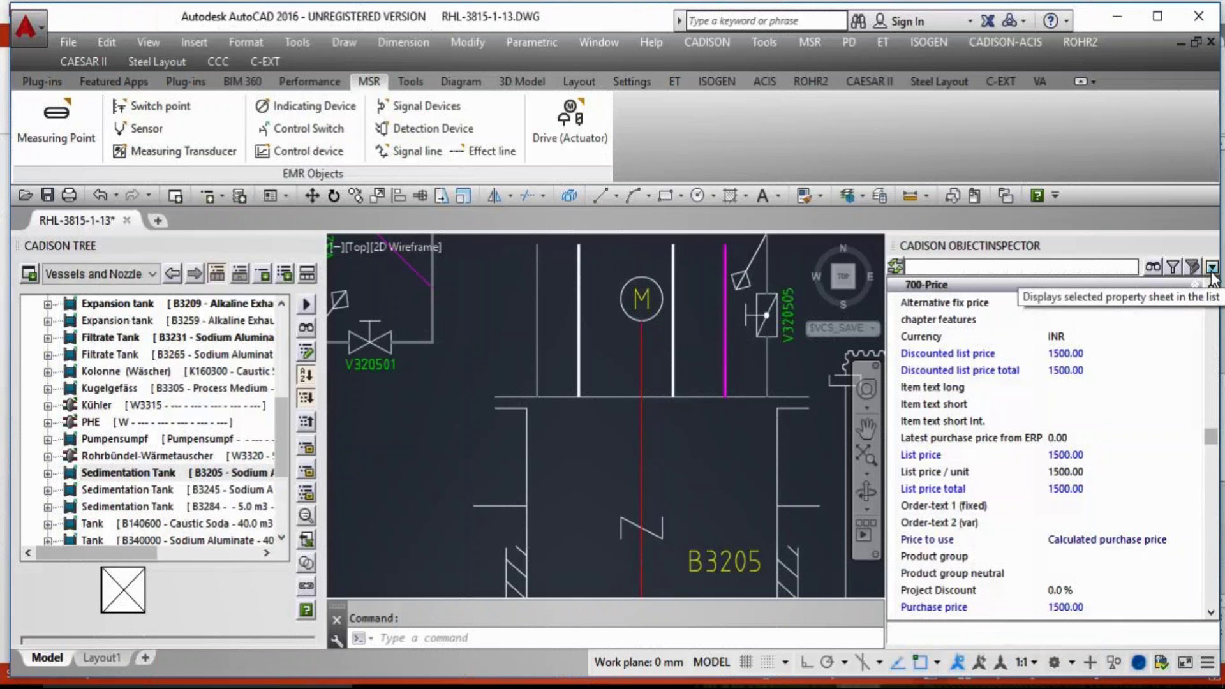
click(1211, 247)
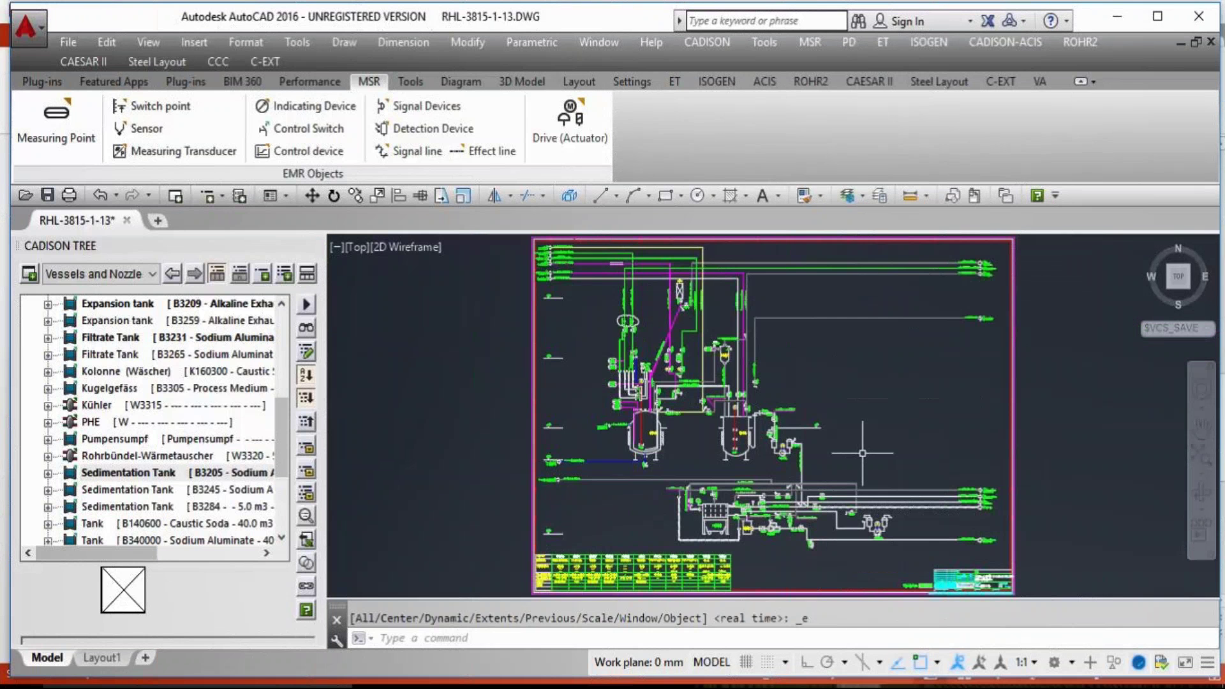
- Switch the CADISON tree to All CAD Drawings and expand the 1_PI-Diagram group under Process Line 32.00 Alkaline Extraction
click(150, 274)
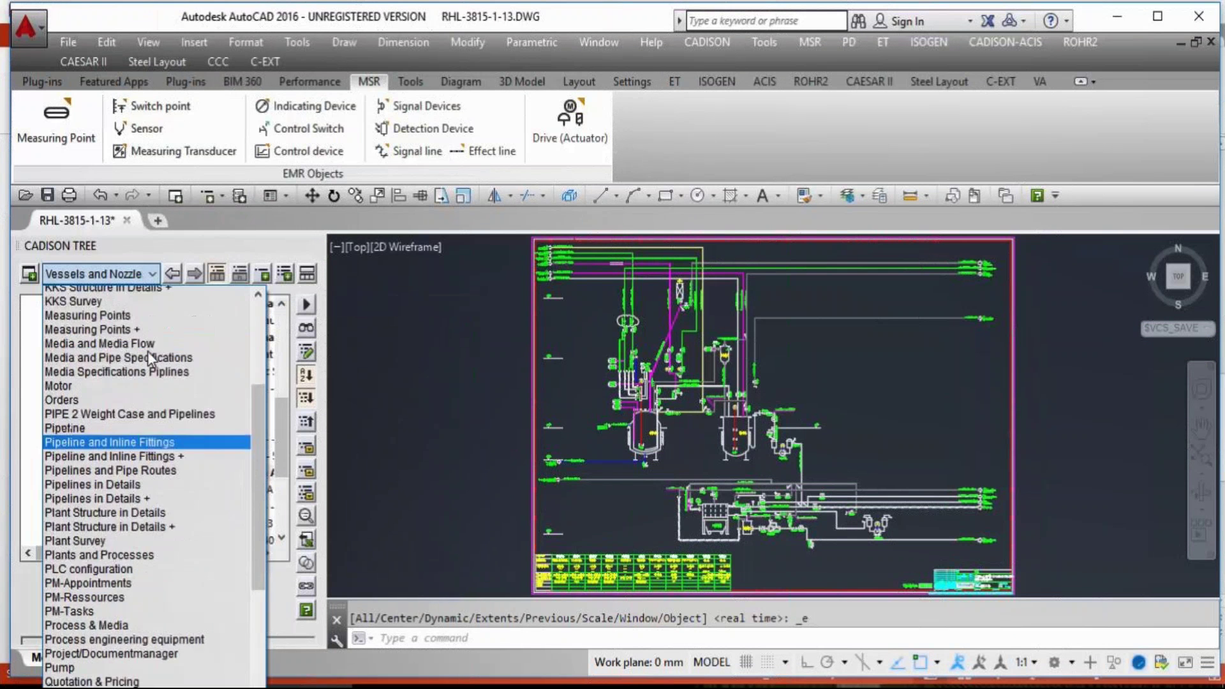
scroll(148, 357, up, 1)
click(83, 332)
scroll(254, 509, down, 3)
double_click(214, 489)
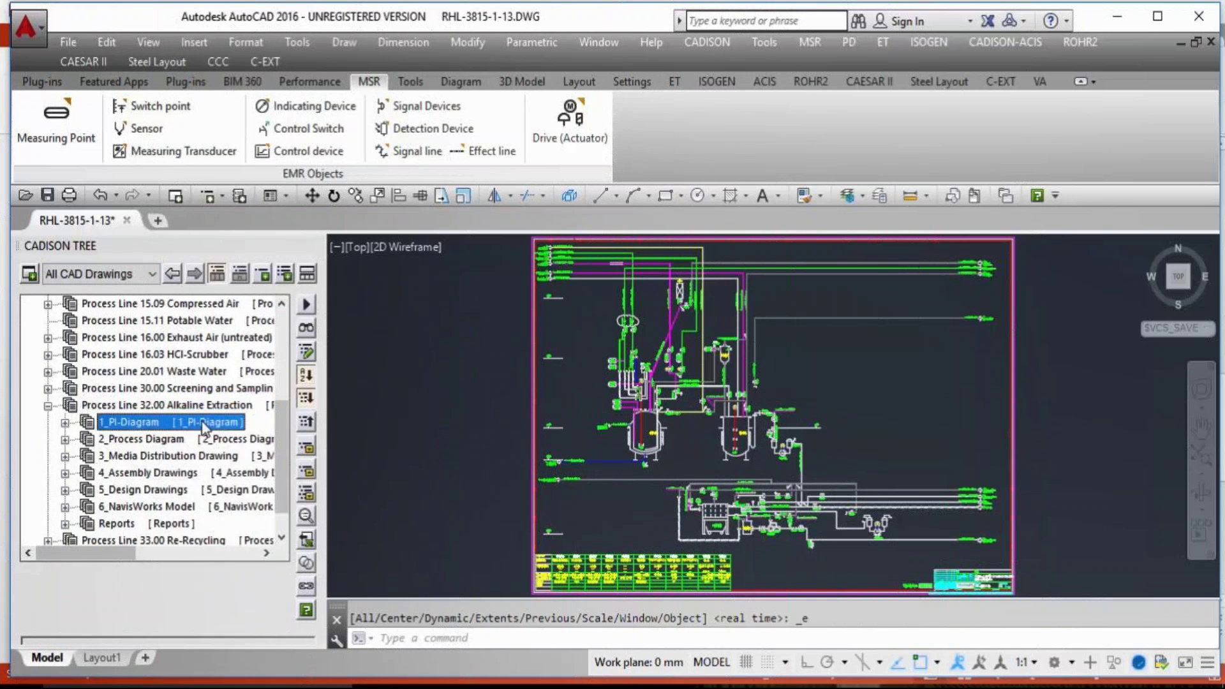
- Create a PROPOSAL VALVE COST REPORT for the fourth PID drawing in the group, inserted into the database as 001_PROPOSAL VALVE_COSTING.XLS
right_click(213, 490)
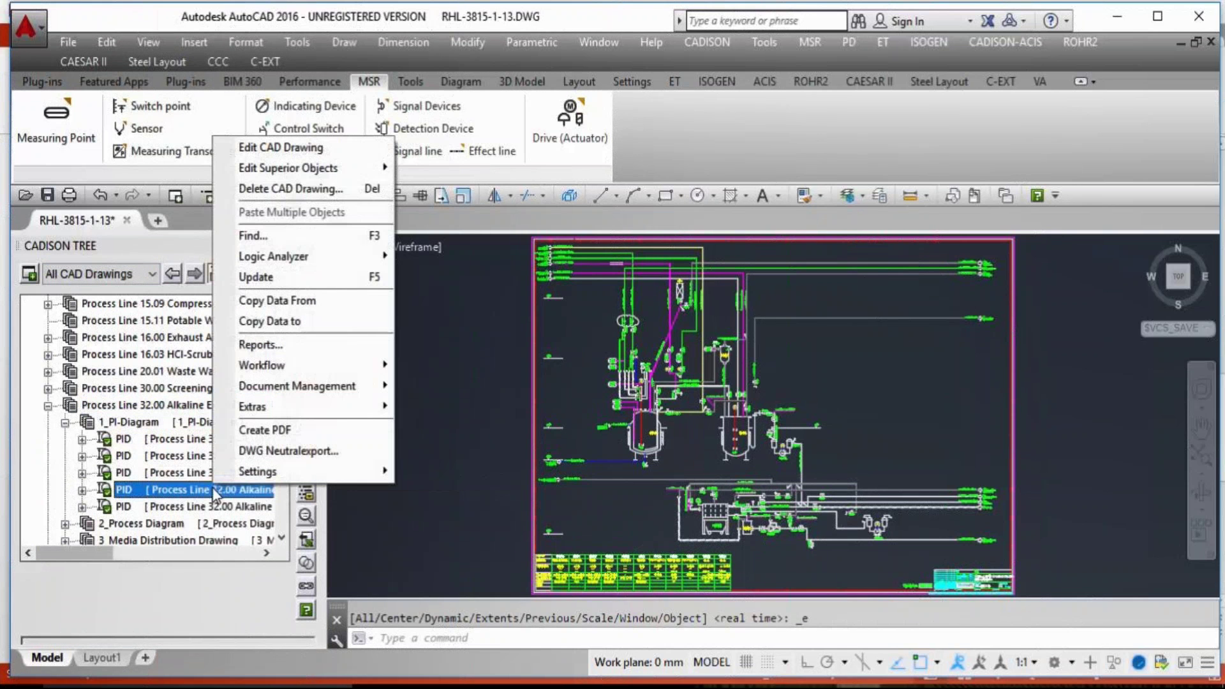
click(328, 346)
click(479, 286)
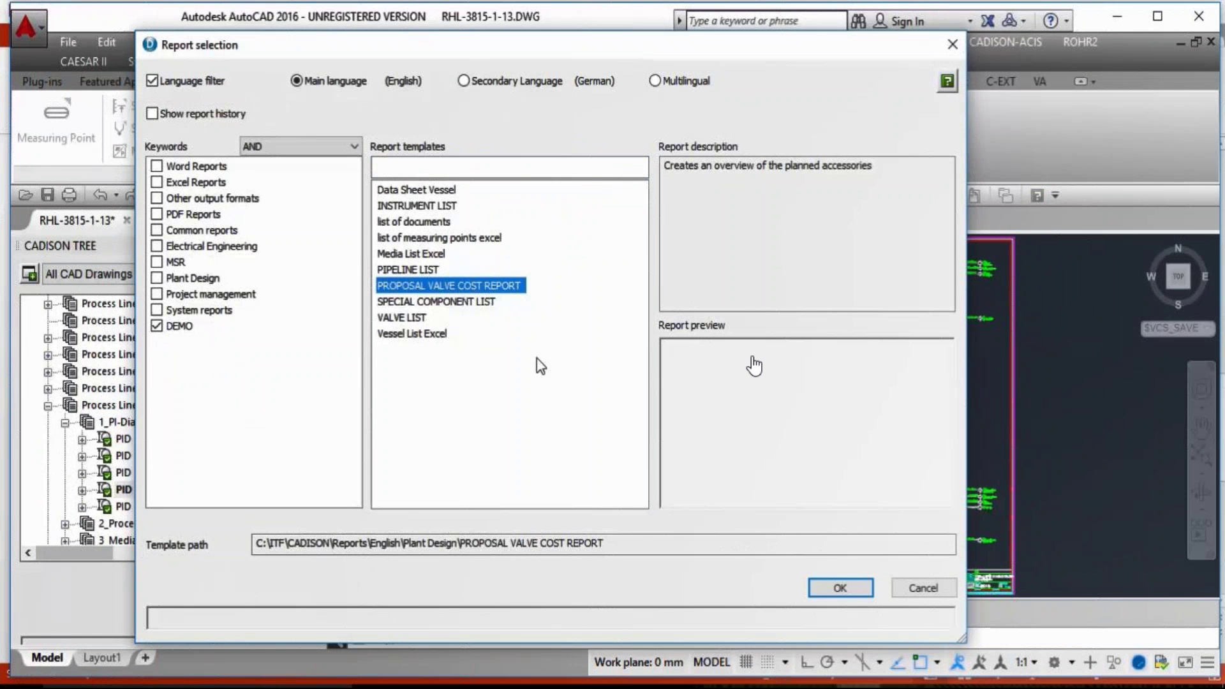
click(828, 589)
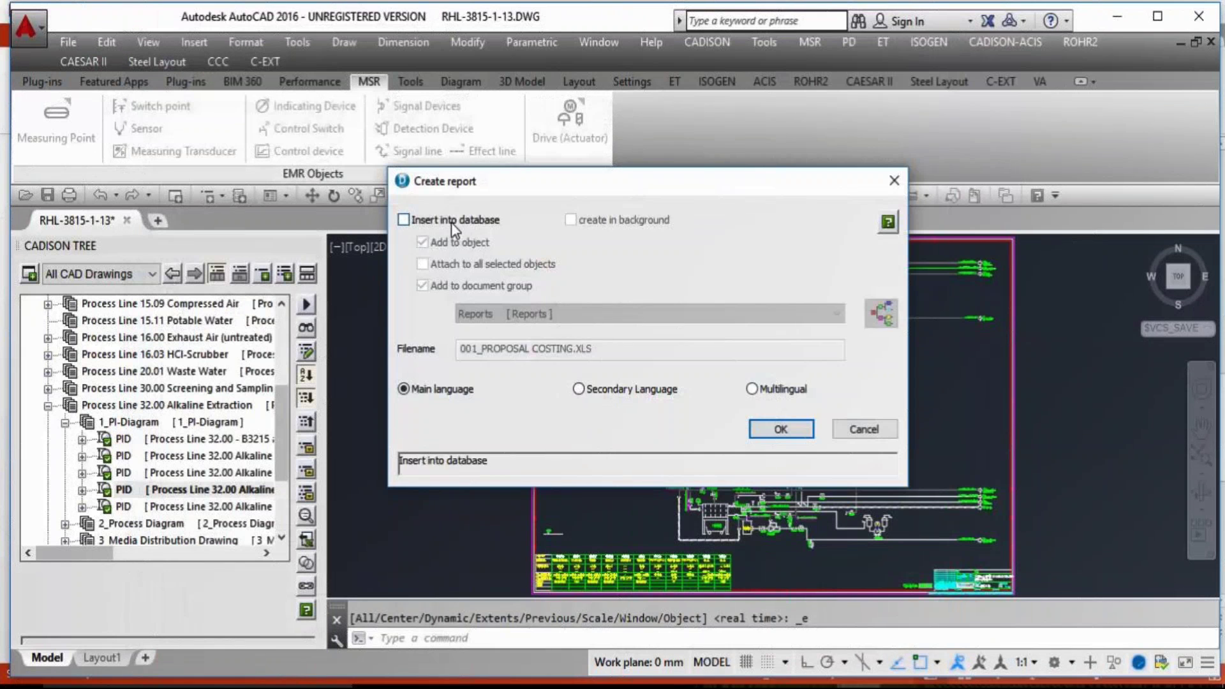
click(451, 222)
click(535, 350)
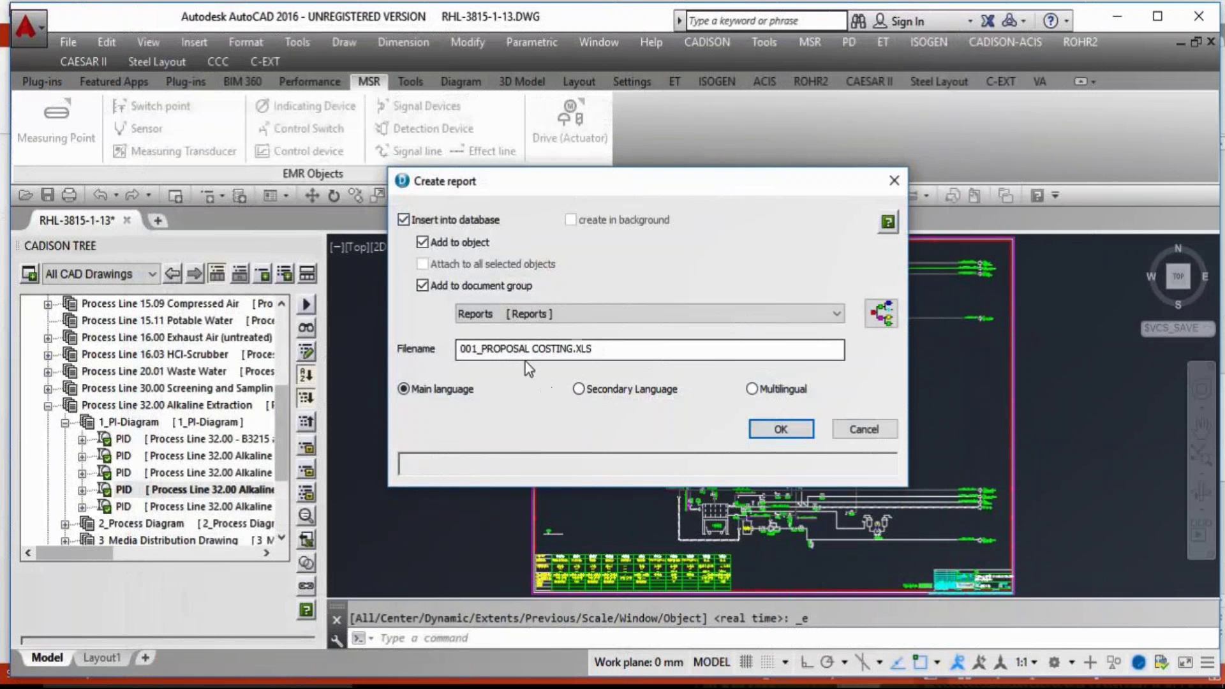
text(VALVE_)
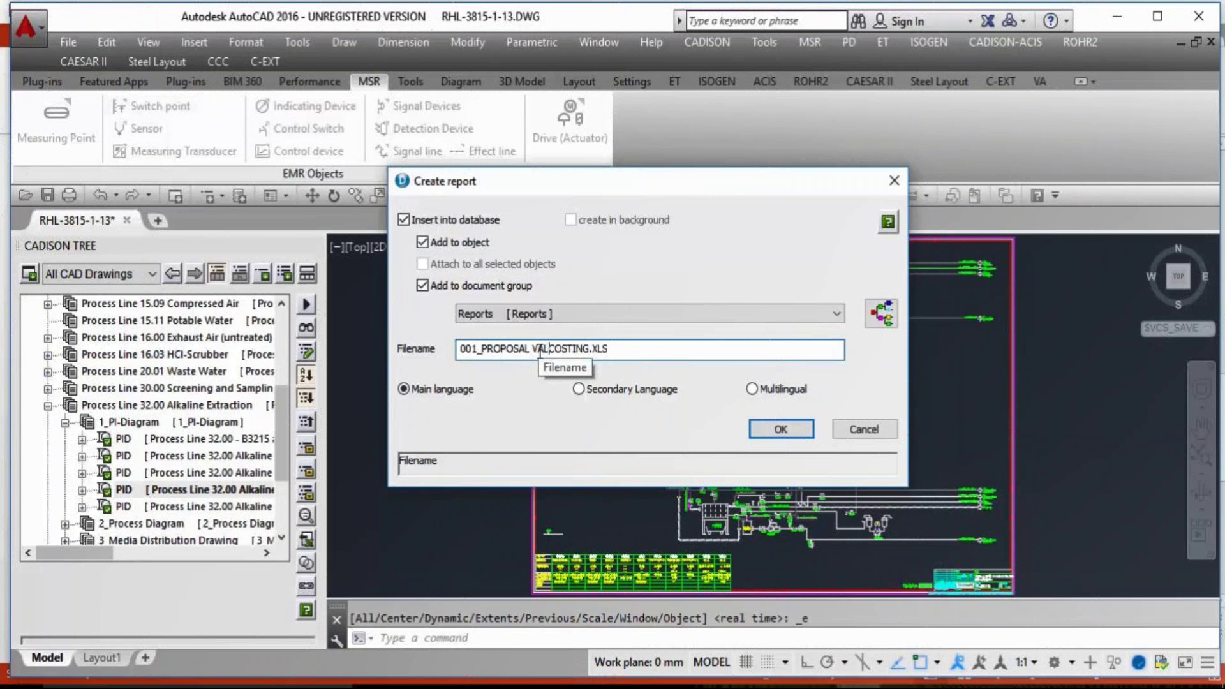
click(791, 433)
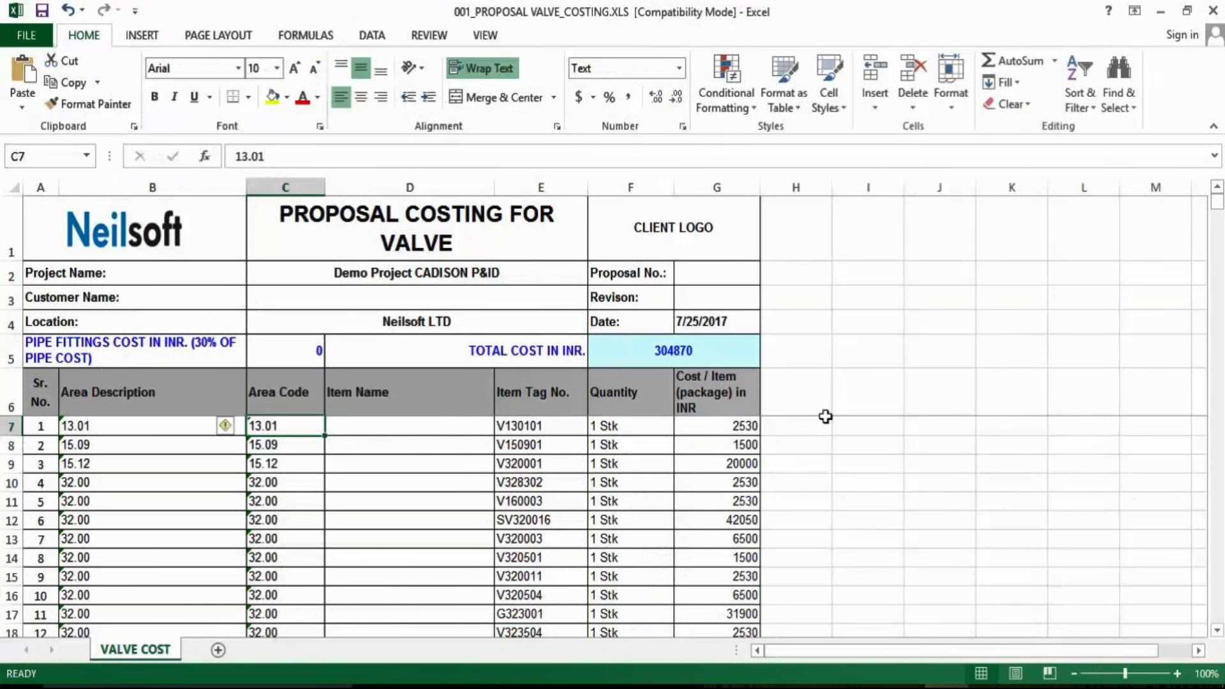
- Review the valve costing report's title, area description, area code, item tag number and quantity columns
click(521, 468)
click(421, 242)
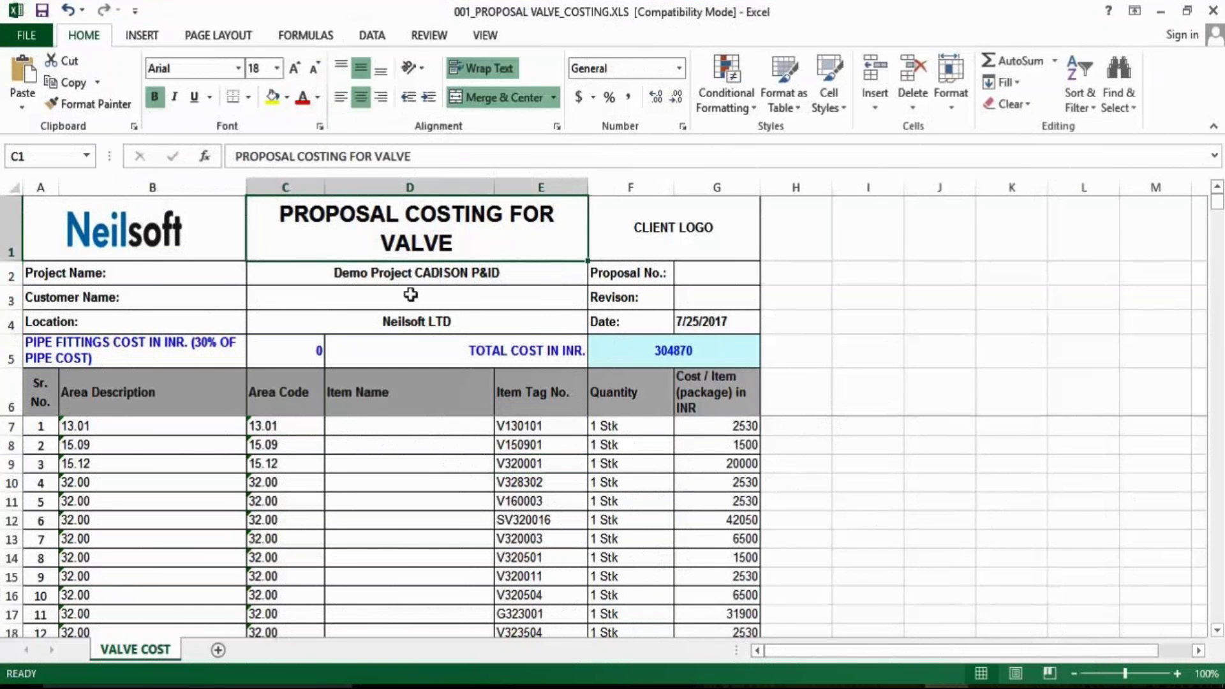
click(116, 433)
click(268, 427)
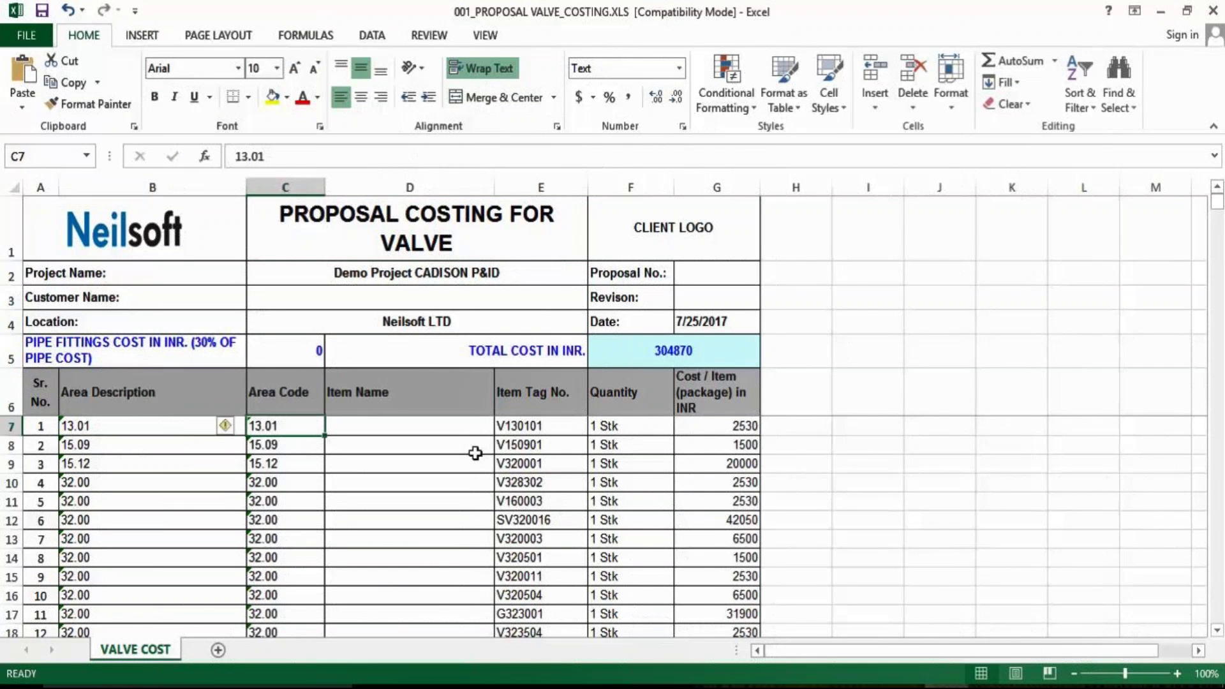
click(574, 446)
click(634, 426)
scroll(634, 509, down, 2)
scroll(634, 509, up, 2)
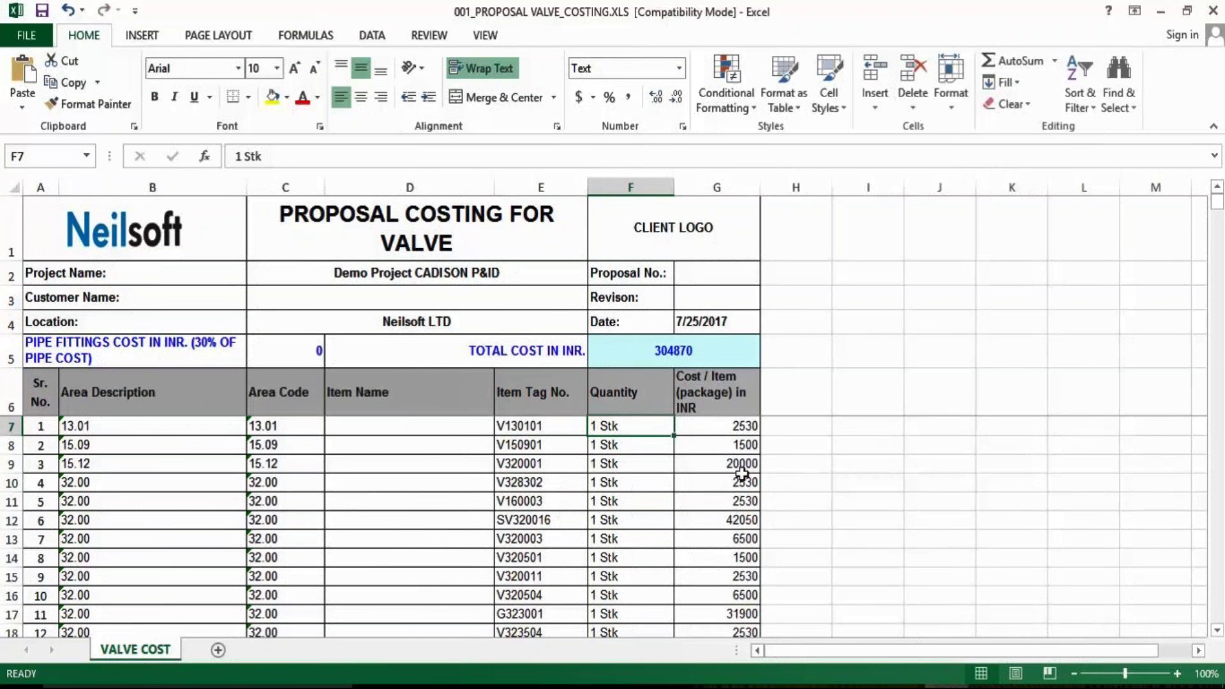
- Review the cost per item down the valve list and the formula behind the total cost in INR
click(740, 515)
scroll(727, 543, down, 12)
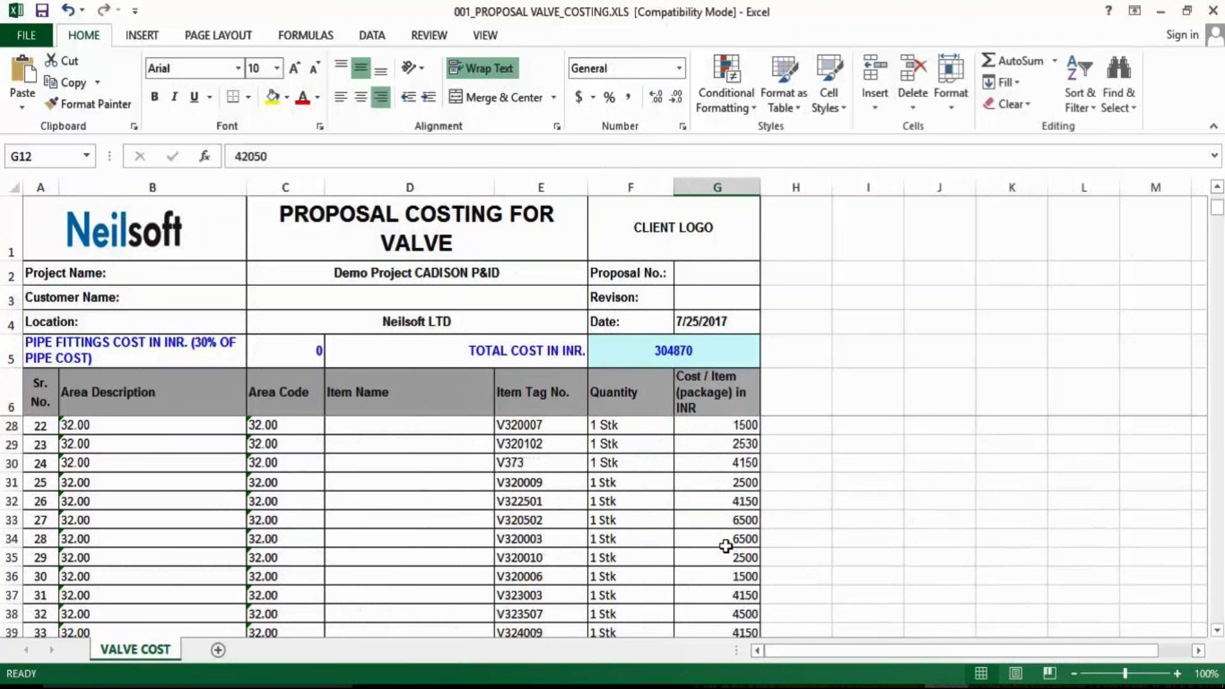
scroll(721, 530, up, 12)
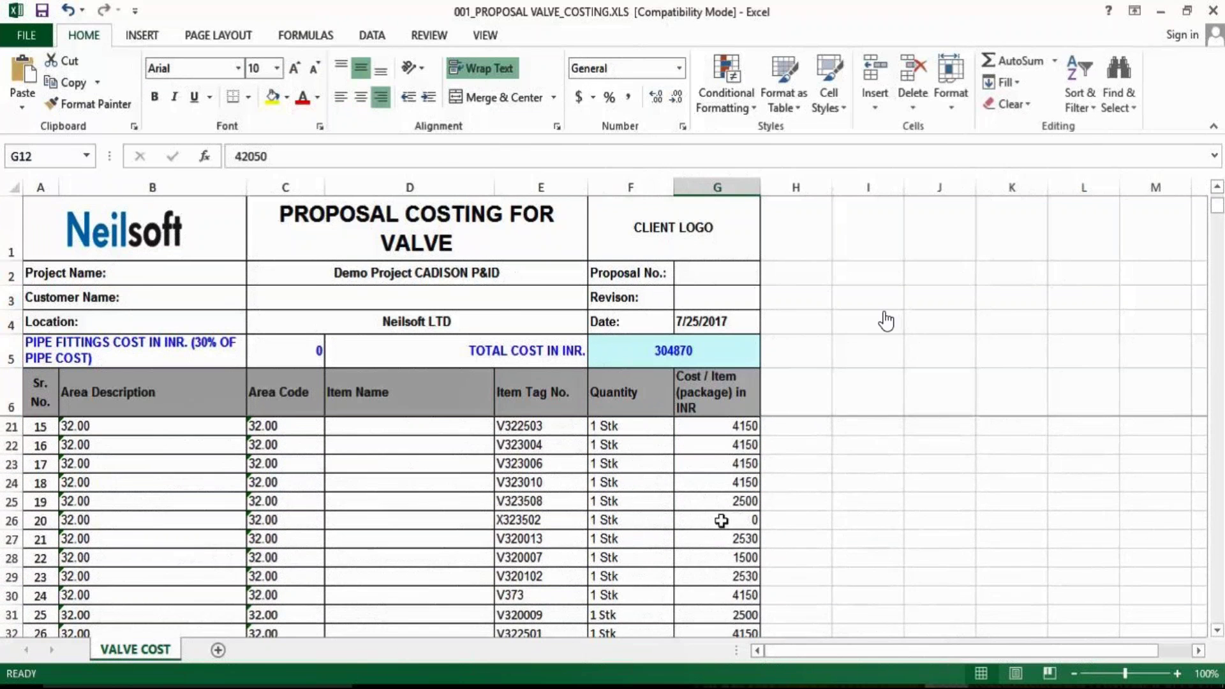
click(676, 345)
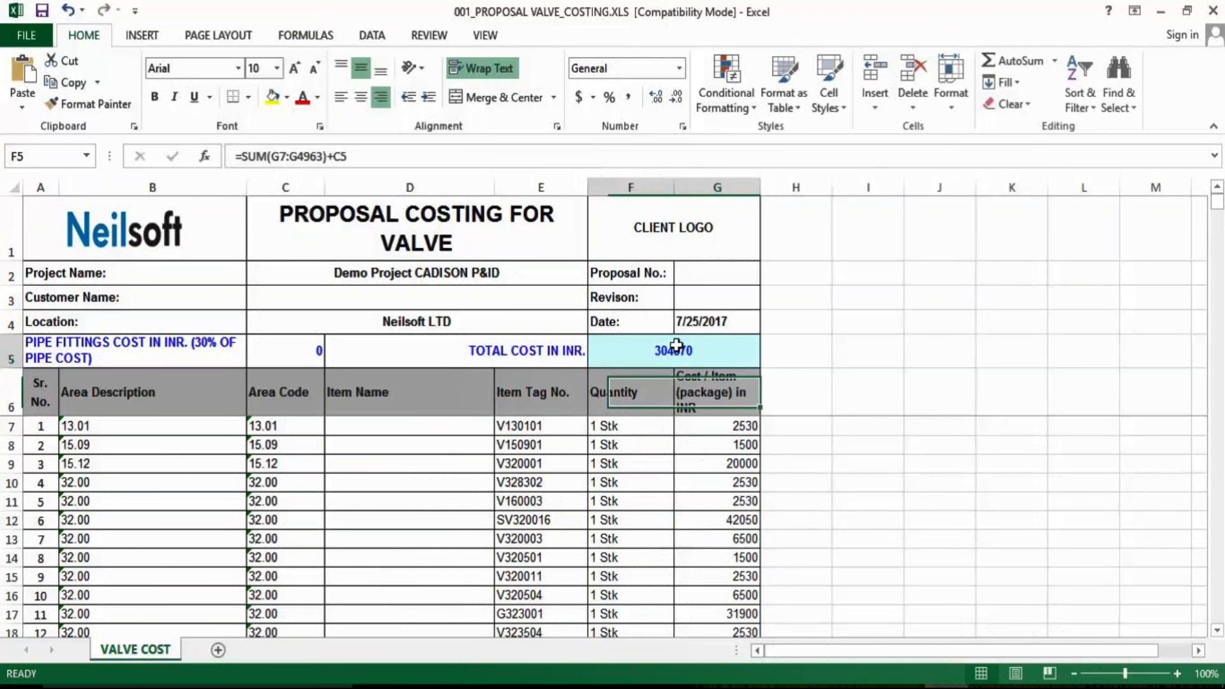
click(675, 348)
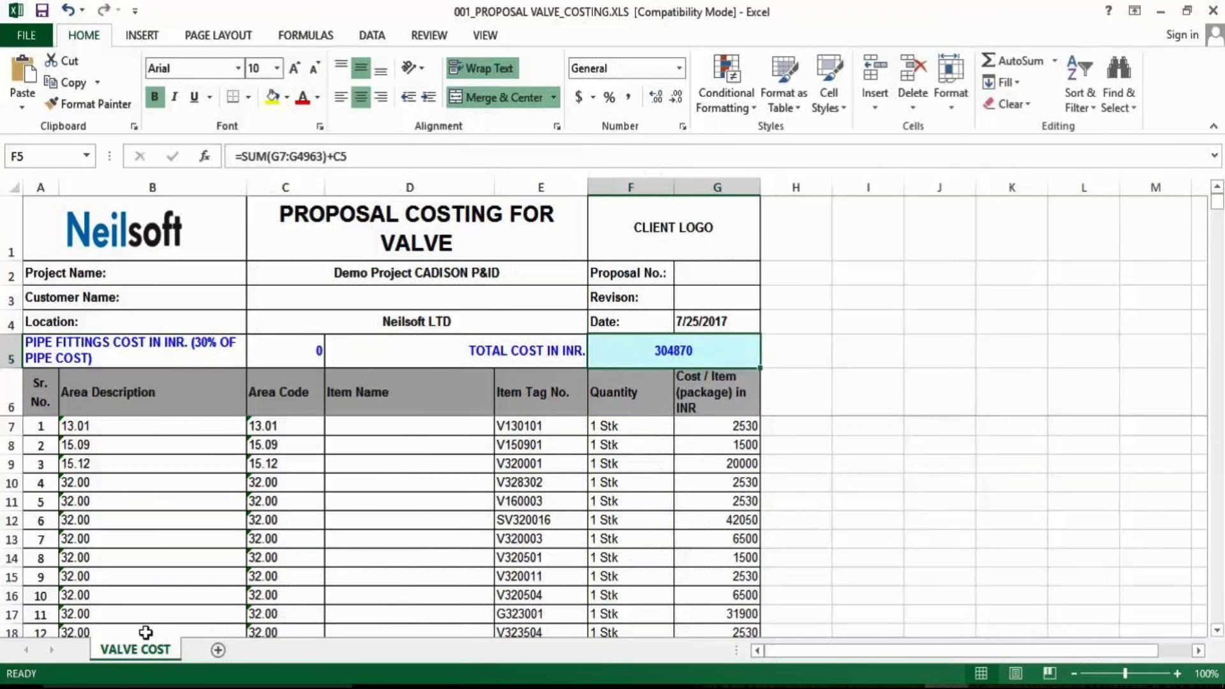
click(492, 252)
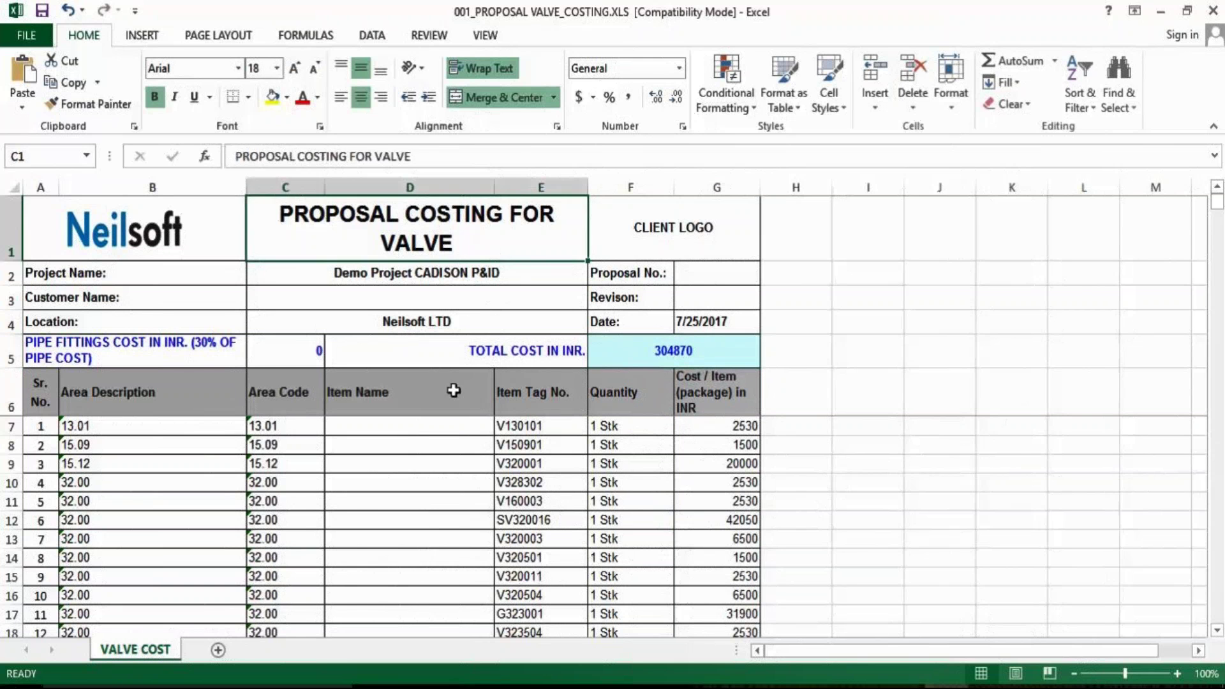
click(466, 465)
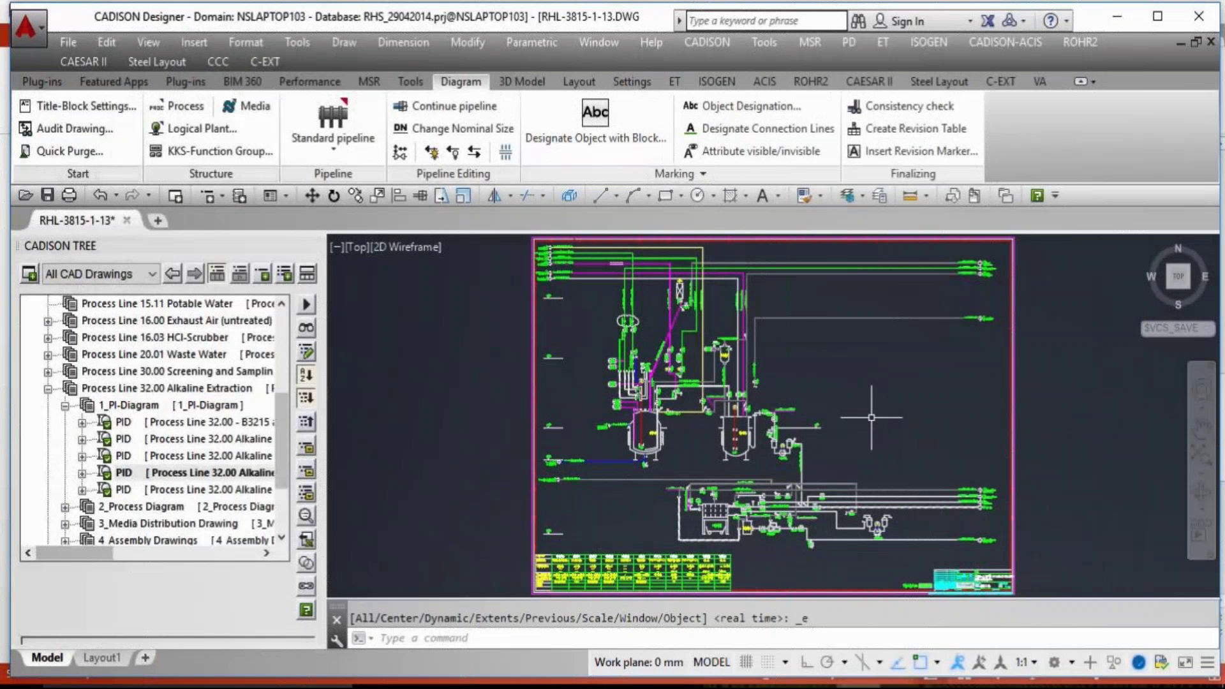
- Look through the drawing tree from the Demo Project root to the Process Line 32.00 P&ID drawings
click(188, 407)
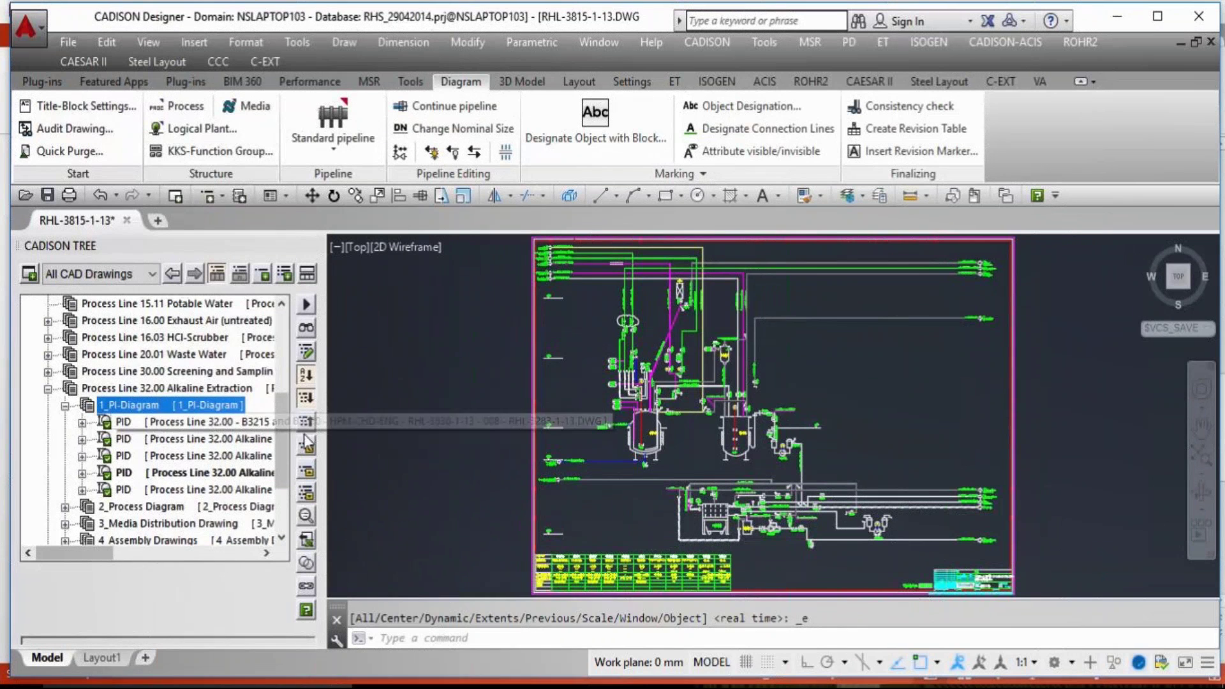
scroll(195, 358, up, 4)
click(188, 311)
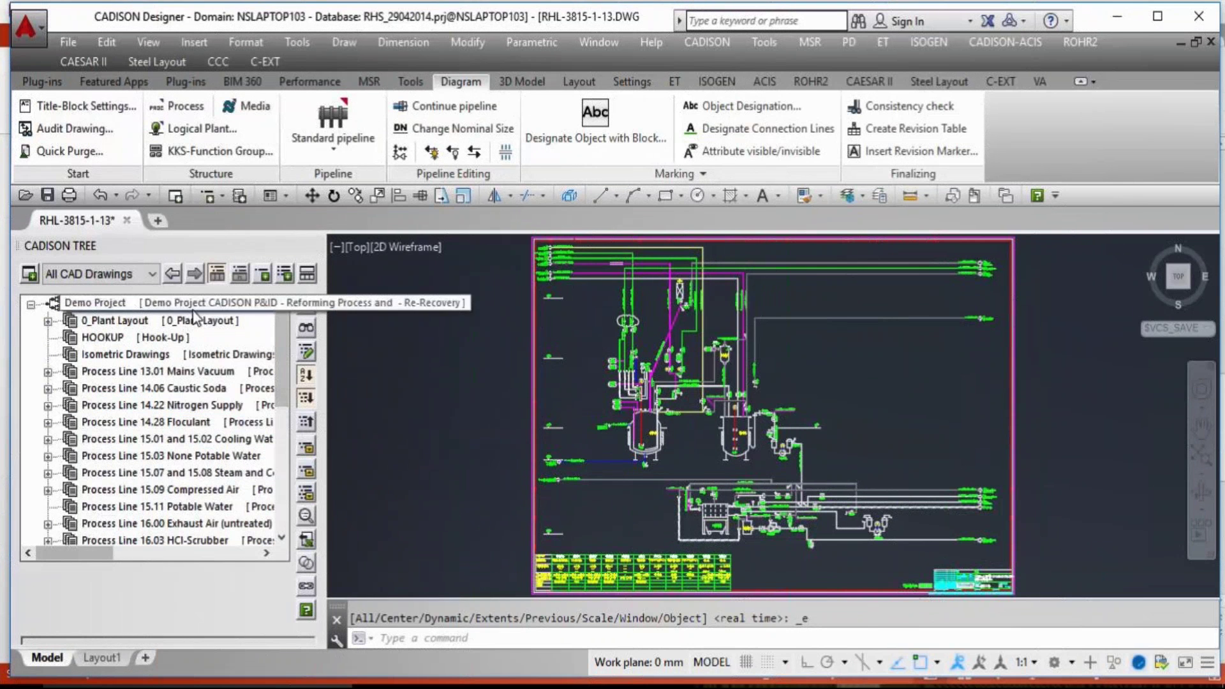
drag(284, 373, 288, 421)
scroll(289, 421, down, 2)
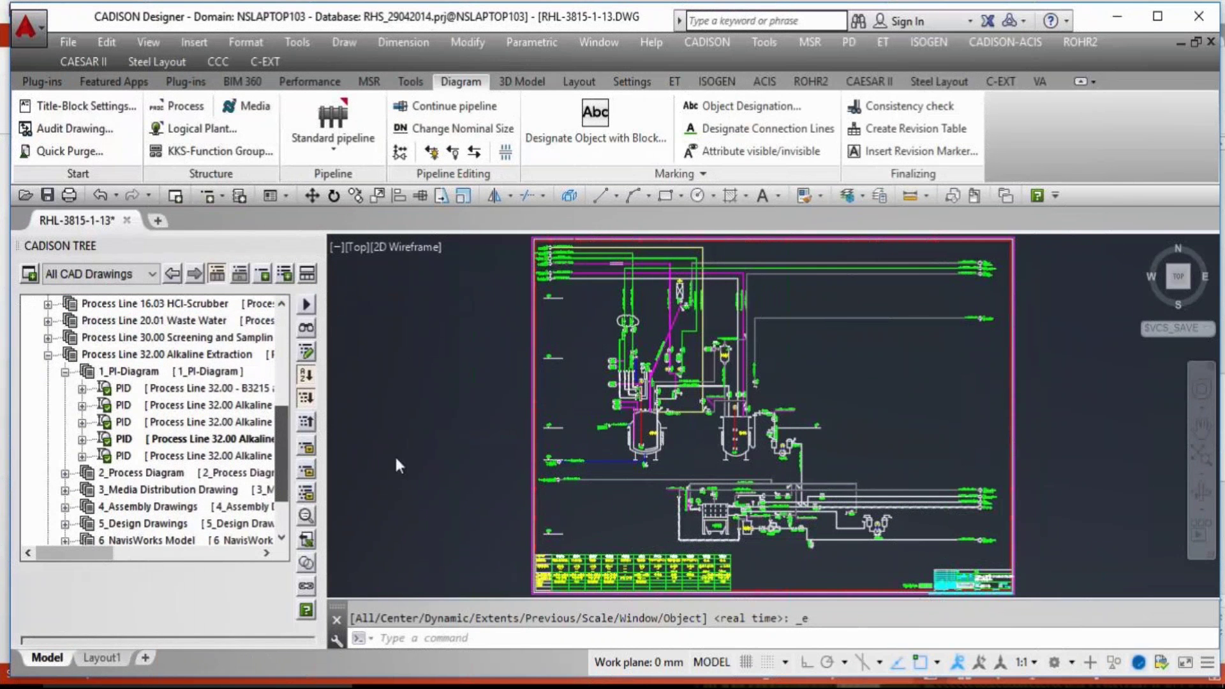
click(331, 429)
scroll(288, 370, up, 4)
scroll(287, 371, down, 5)
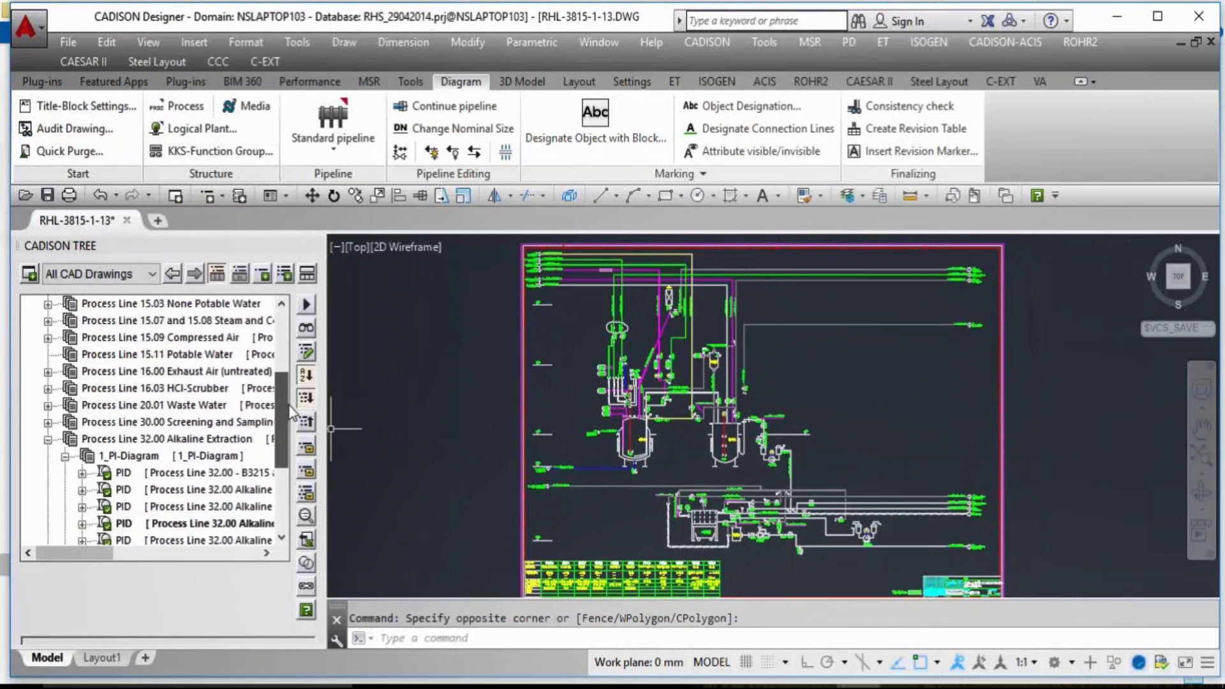
scroll(307, 445, up, 2)
scroll(281, 415, up, 5)
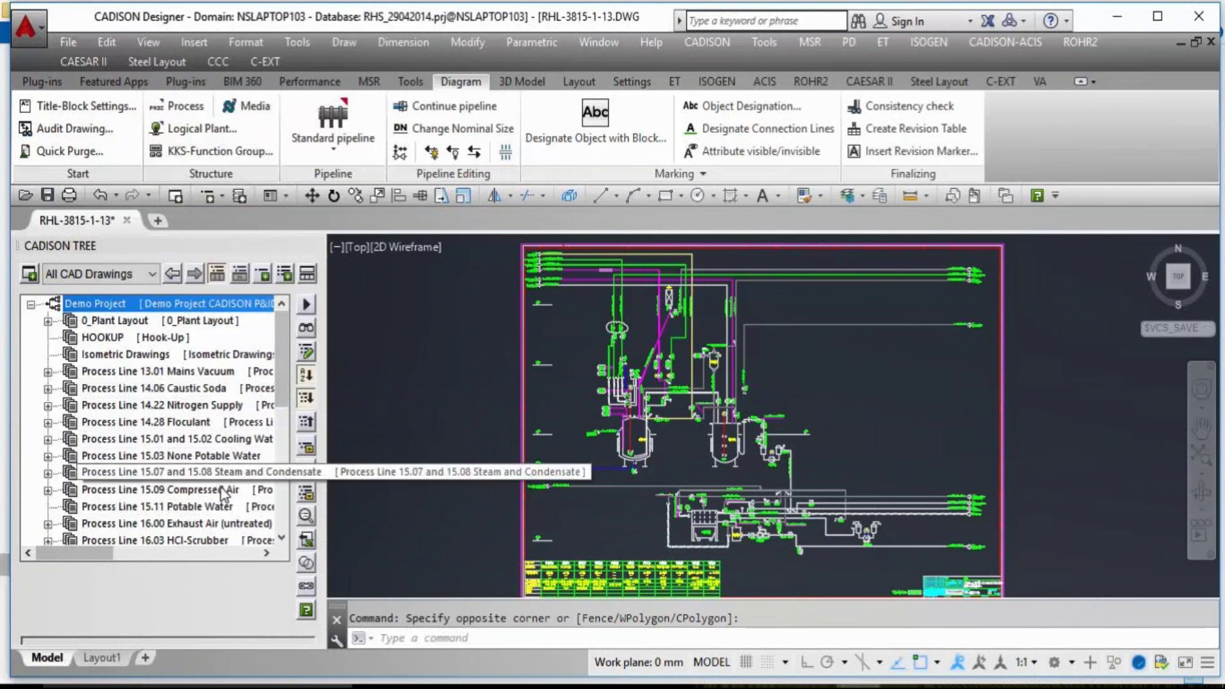
- Examine the drawing groups inside Process Line 20.01 Waste Water and collapse that process line again
double_click(223, 473)
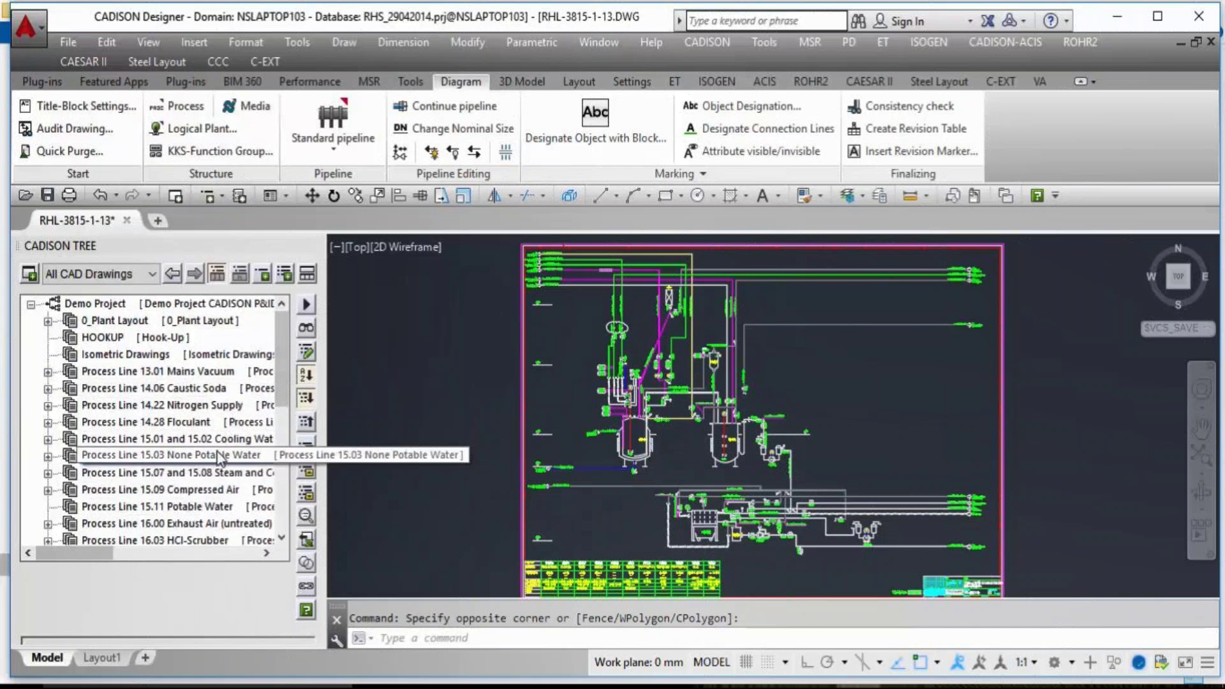
scroll(224, 458, down, 2)
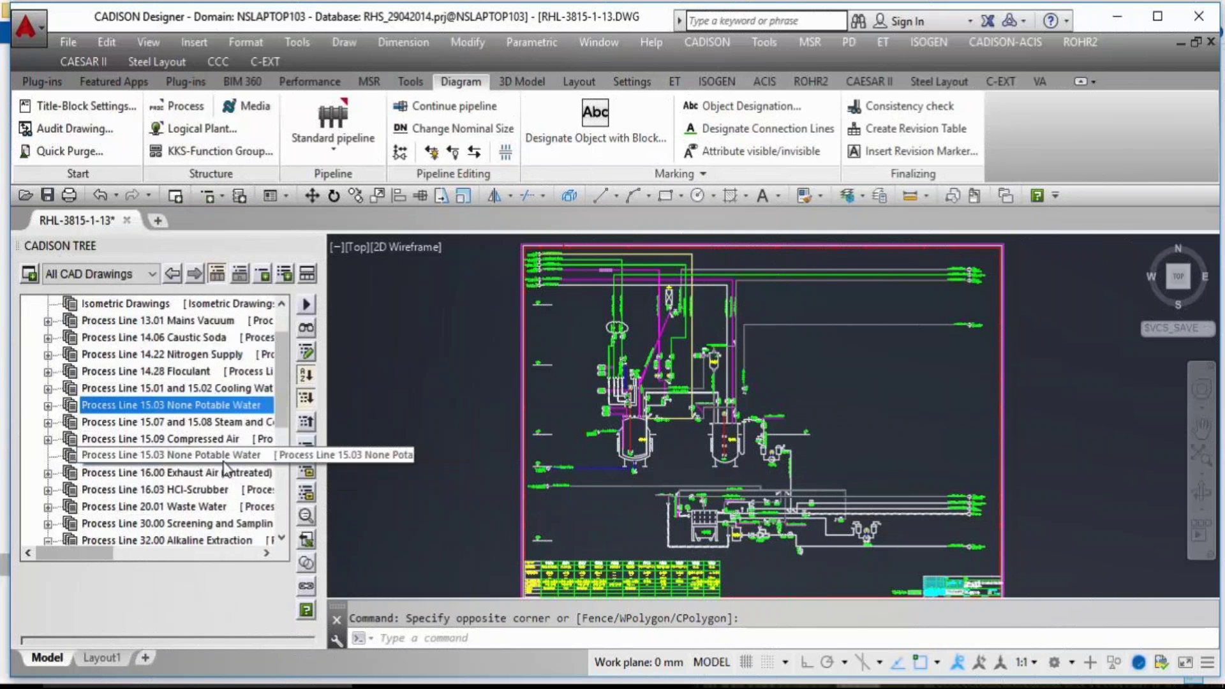
double_click(210, 457)
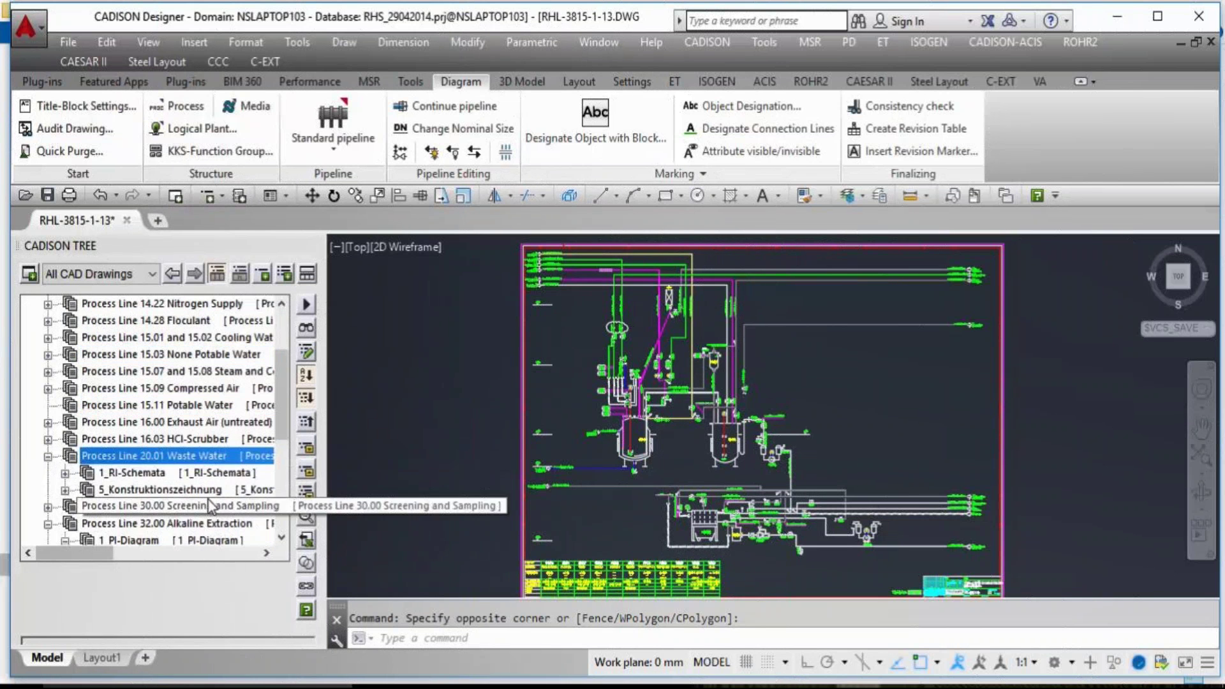
double_click(211, 472)
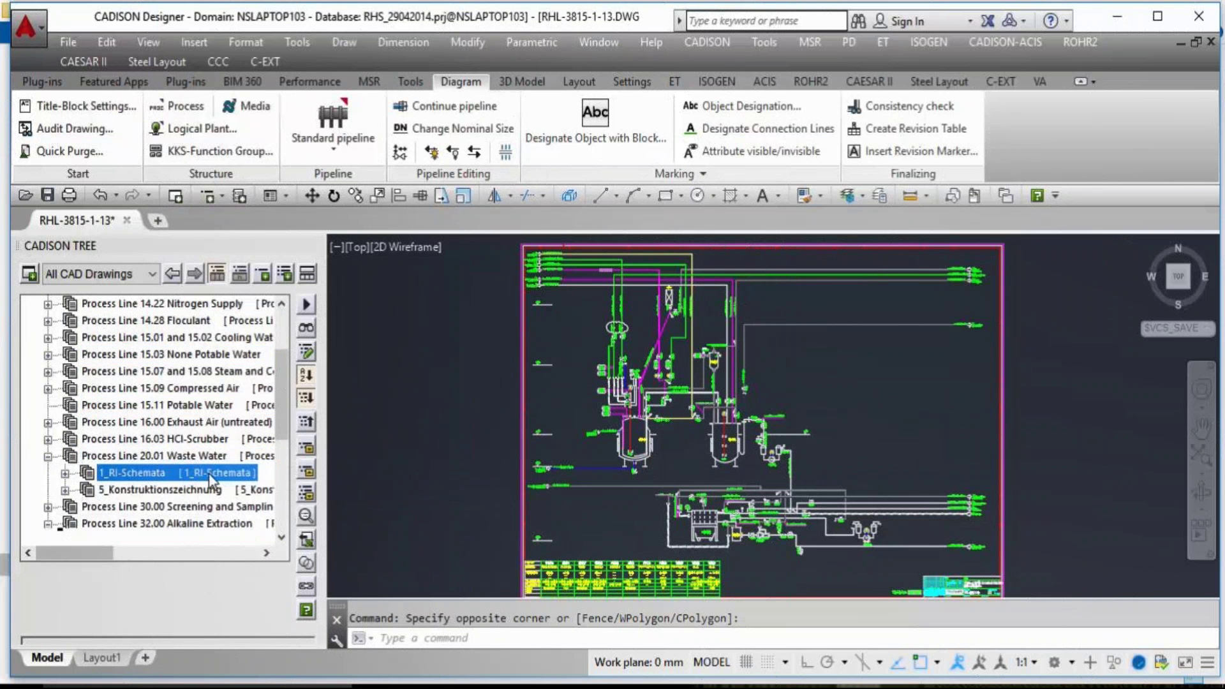
click(48, 456)
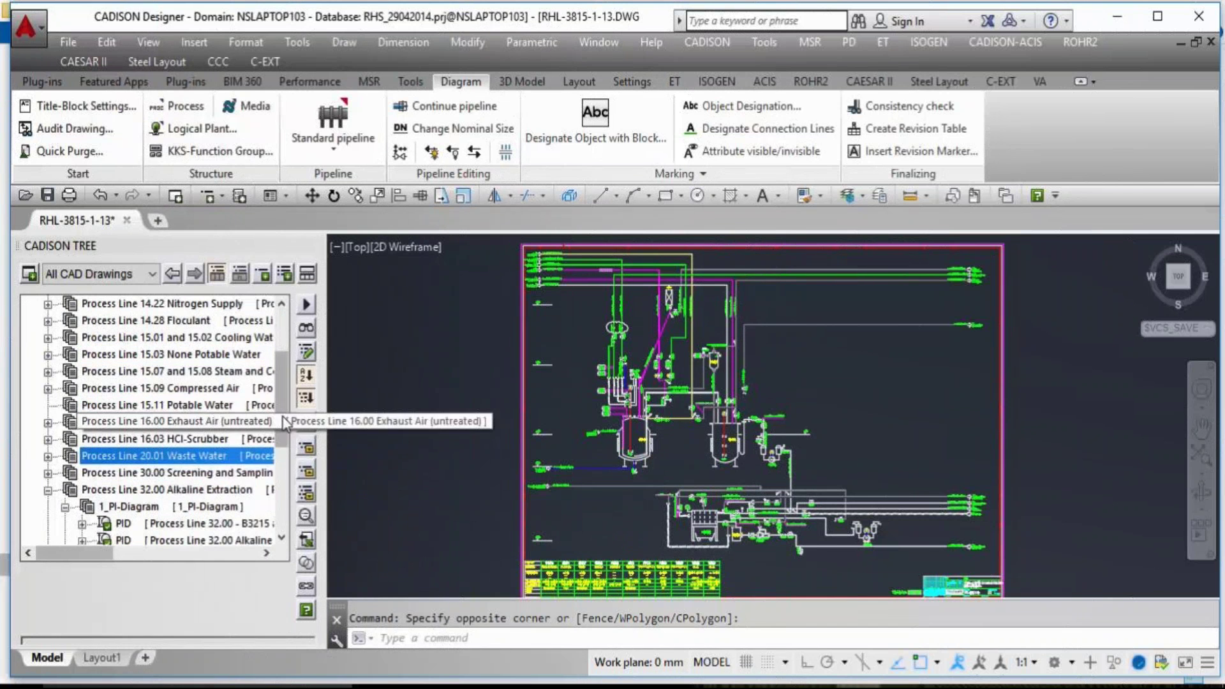
- Start a report for the Demo Project root using the "list of documents" template
scroll(199, 309, up, 2)
right_click(199, 309)
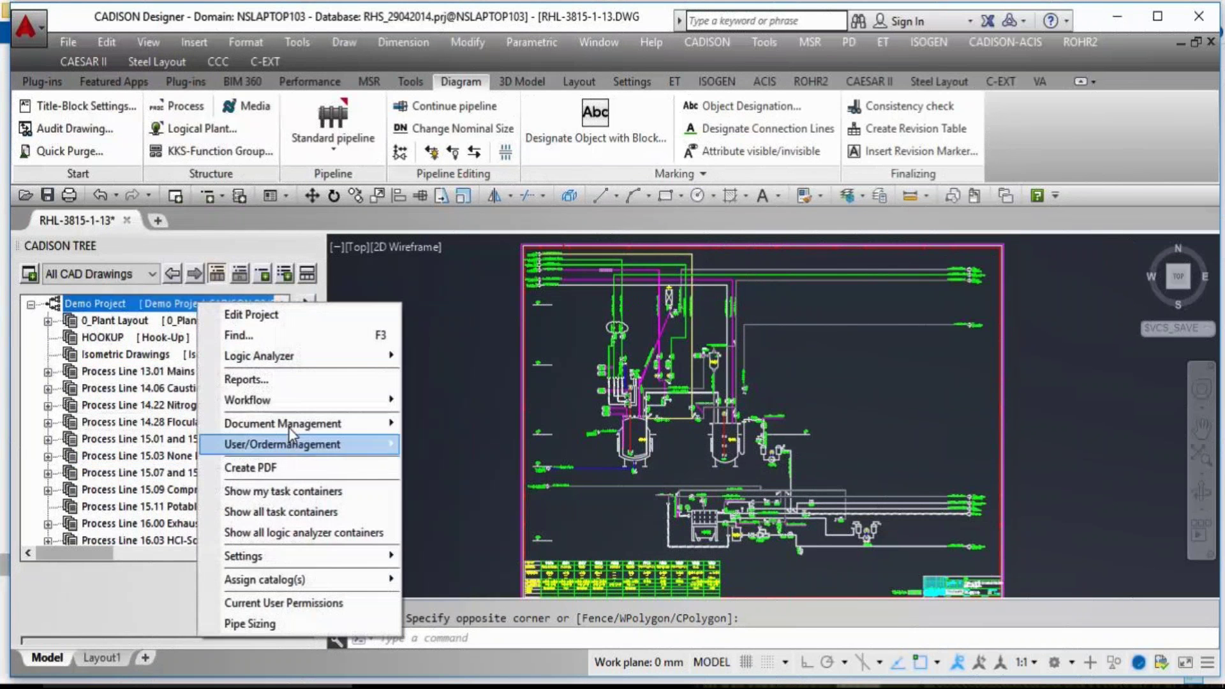
click(281, 373)
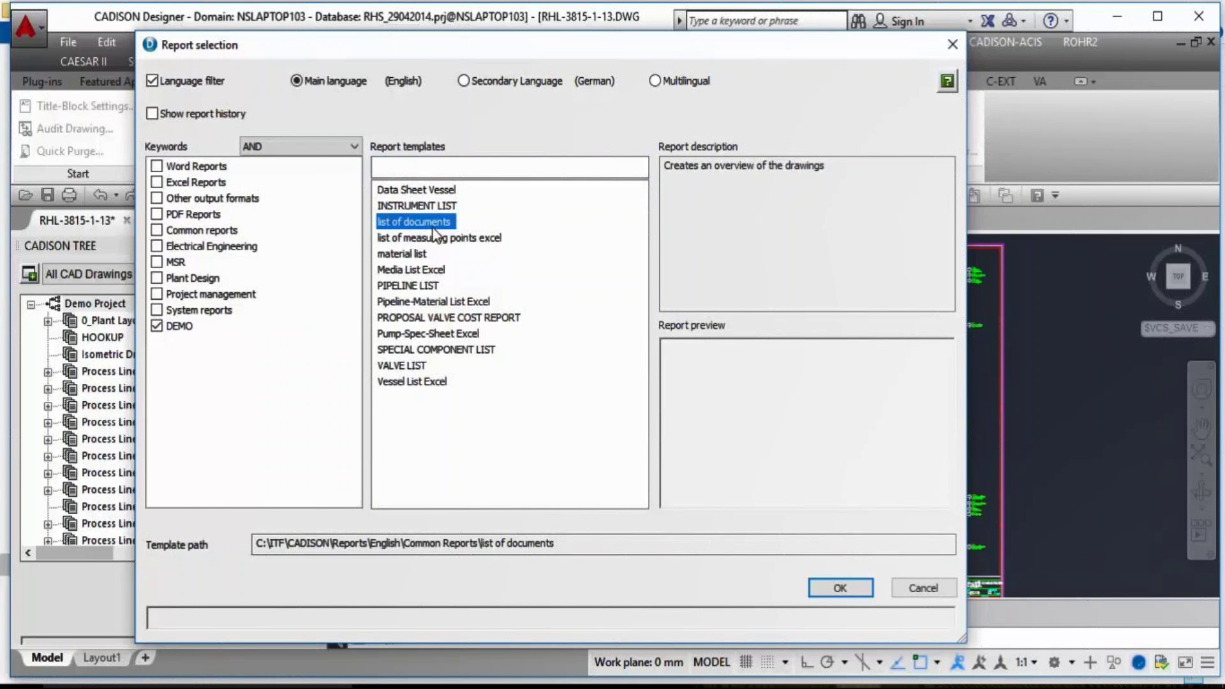
click(839, 588)
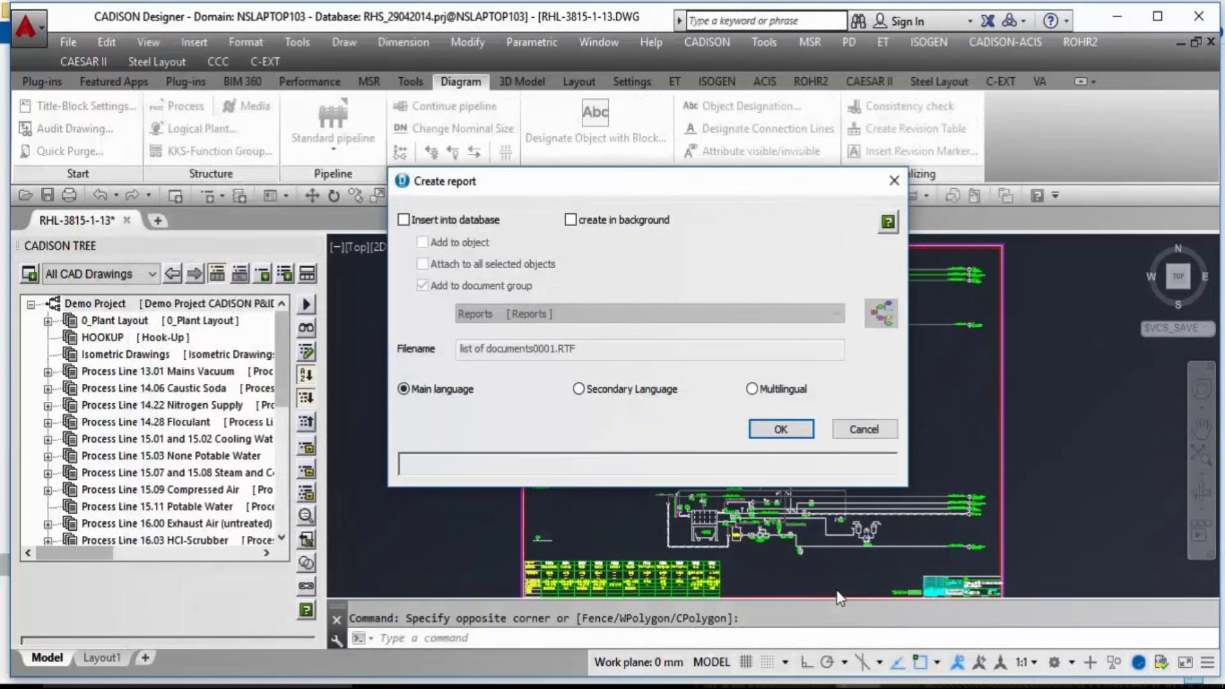
- Create the report with insertion into the database, filed in the Reports document group under the name FinalList_P&IDs.RTF
click(477, 224)
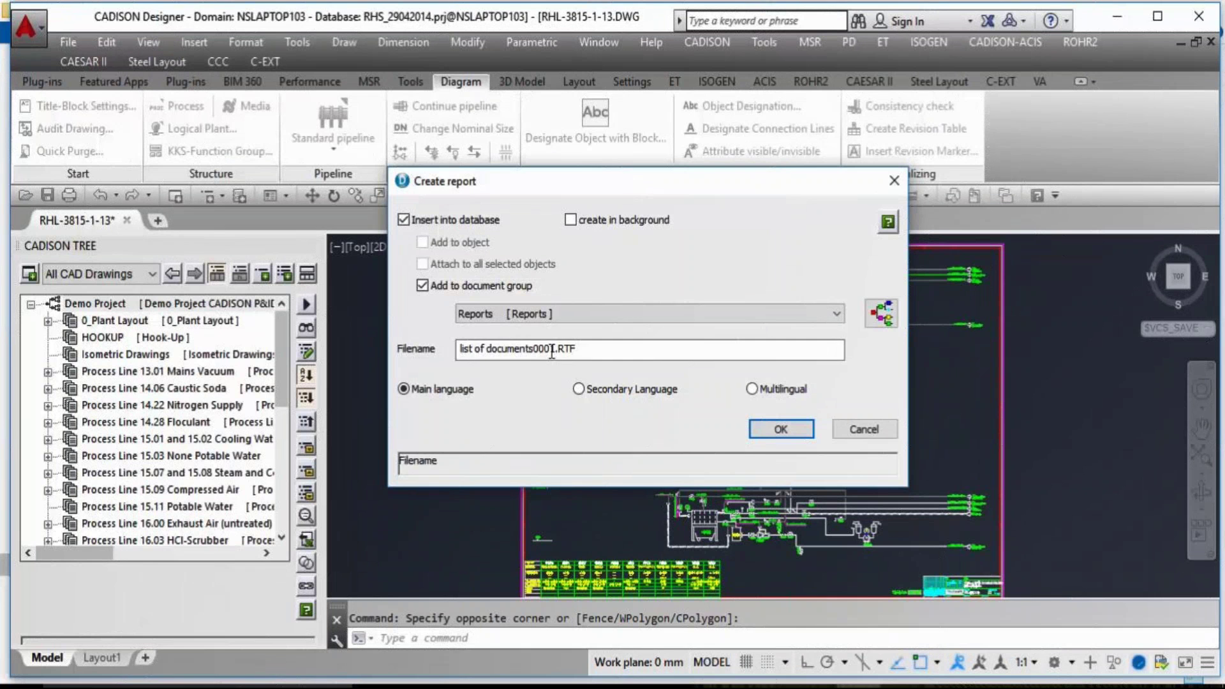
drag(556, 353, 447, 354)
text(FinalList)
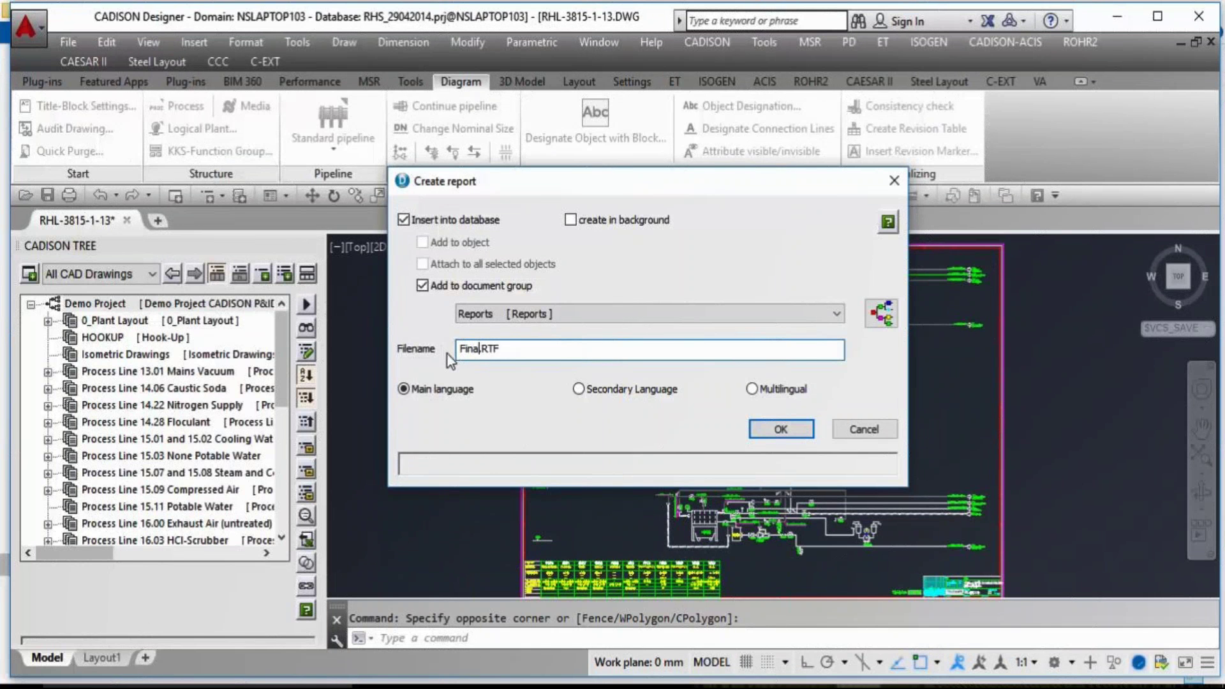
text(_P&IDs)
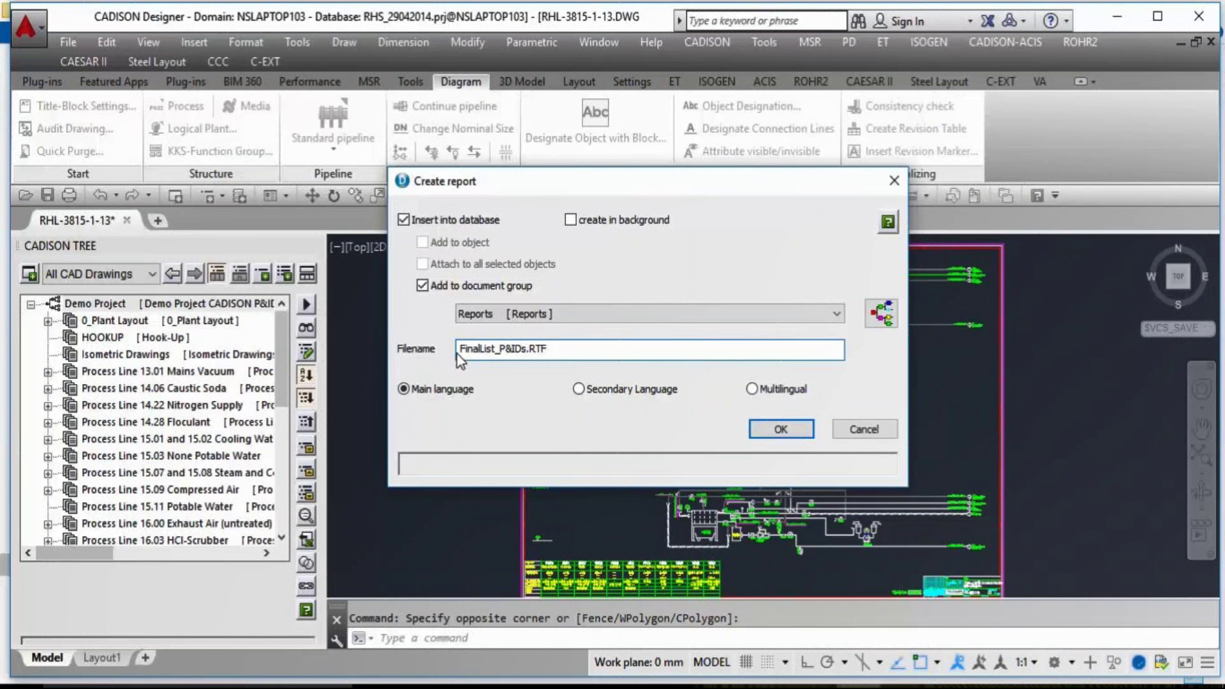
click(773, 429)
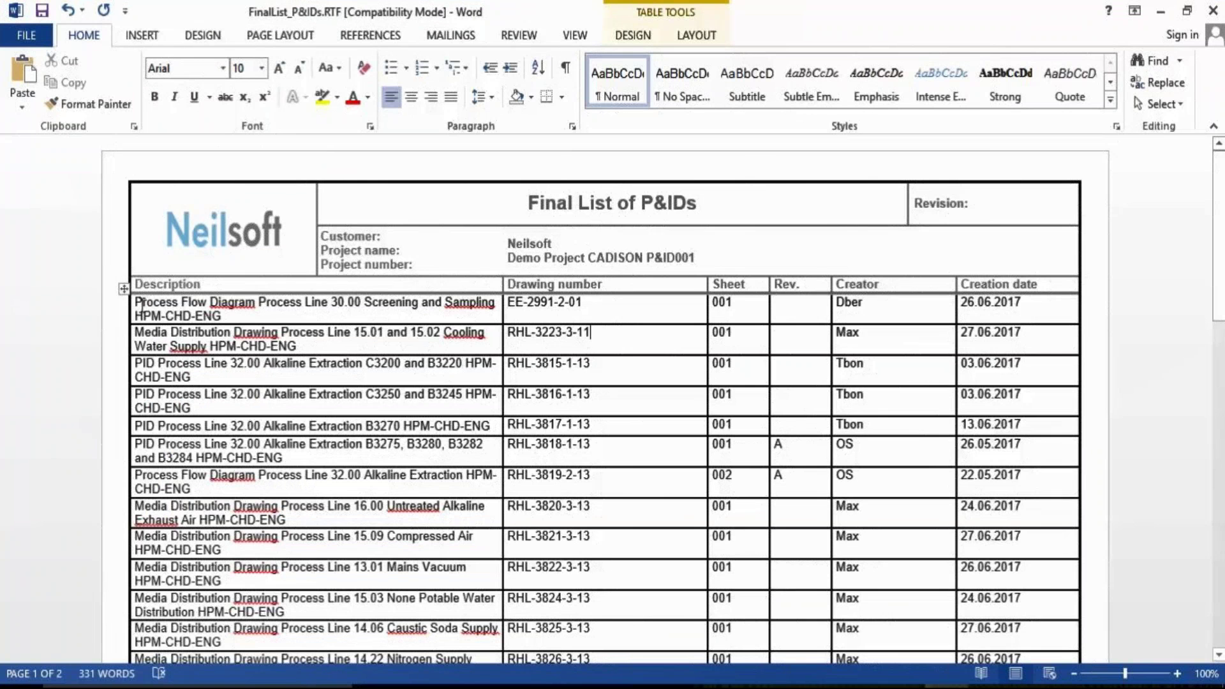
- Review the Final List of P&IDs, covering drawing descriptions, numbers, revisions and creation dates, and close the document
click(611, 334)
scroll(297, 536, down, 5)
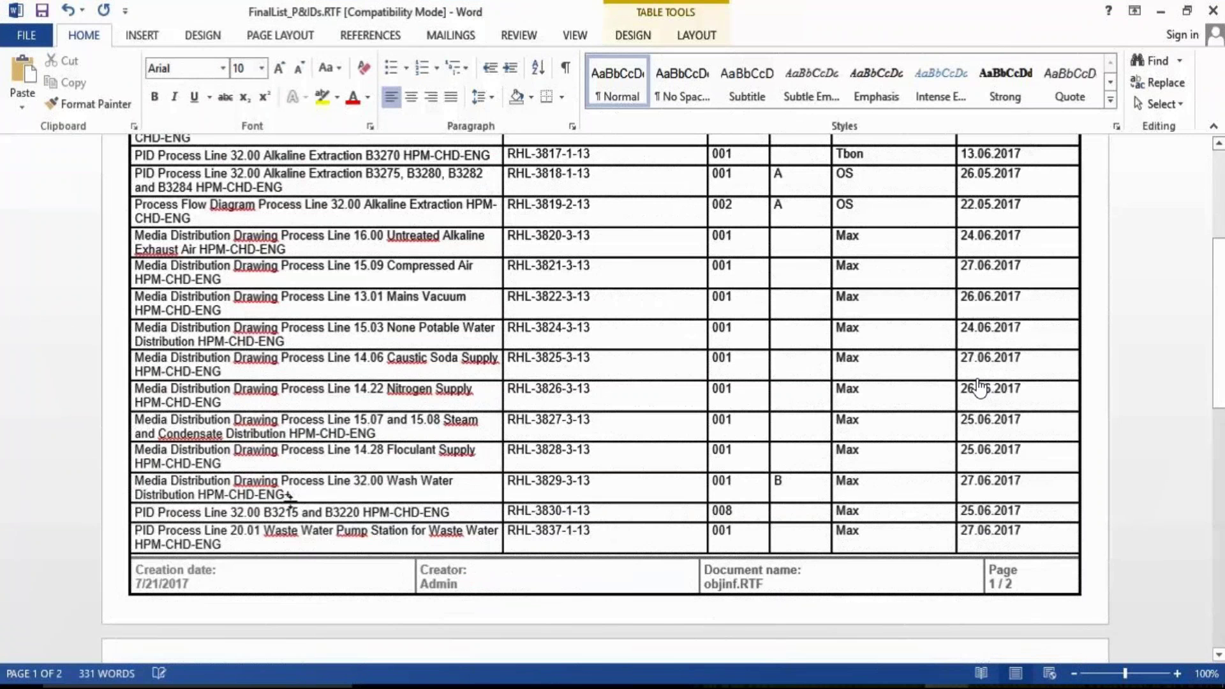
scroll(296, 501, down, 6)
scroll(307, 446, up, 6)
click(312, 420)
scroll(312, 420, up, 6)
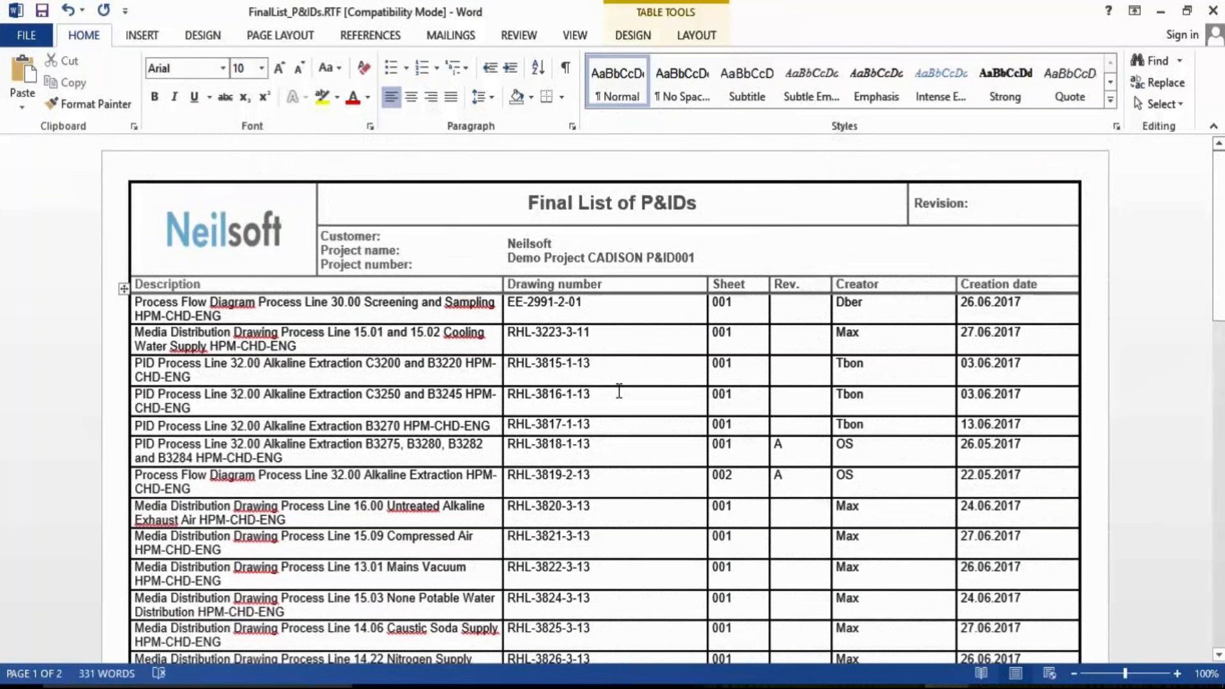
click(1209, 12)
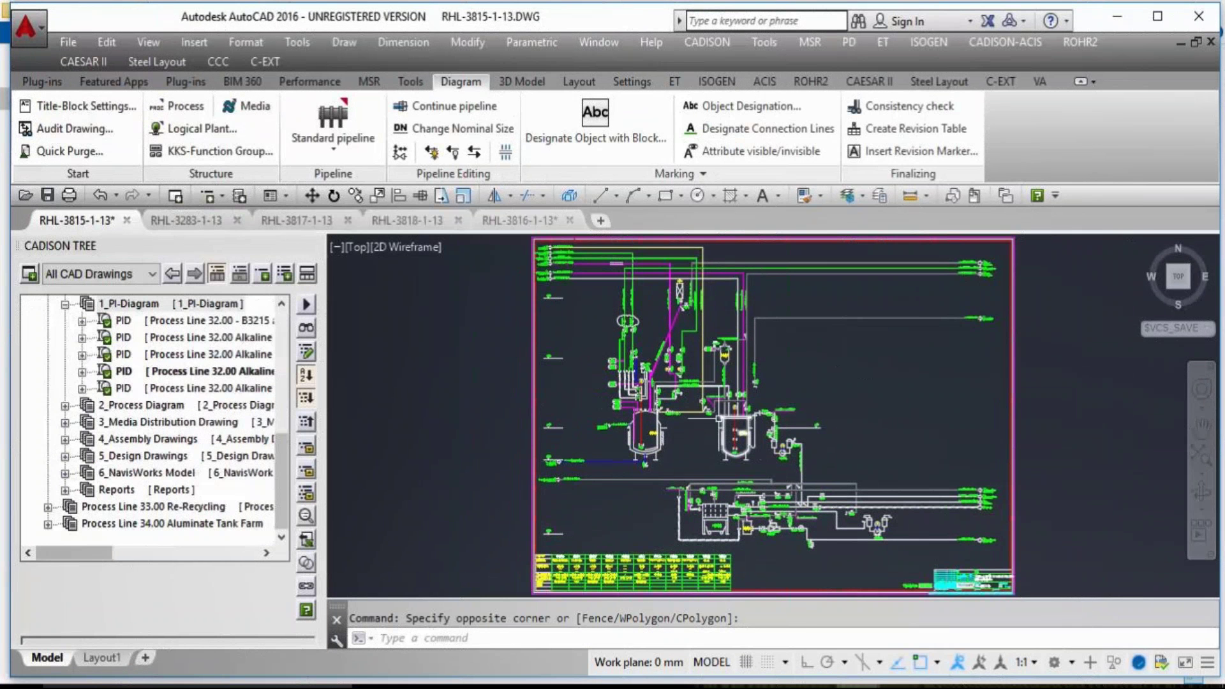
- Look through the open drawings RHL-3283-1-13, RHL-3817-1-13, RHL-3818-1-13 and RHL-3816-1-13
scroll(278, 421, up, 2)
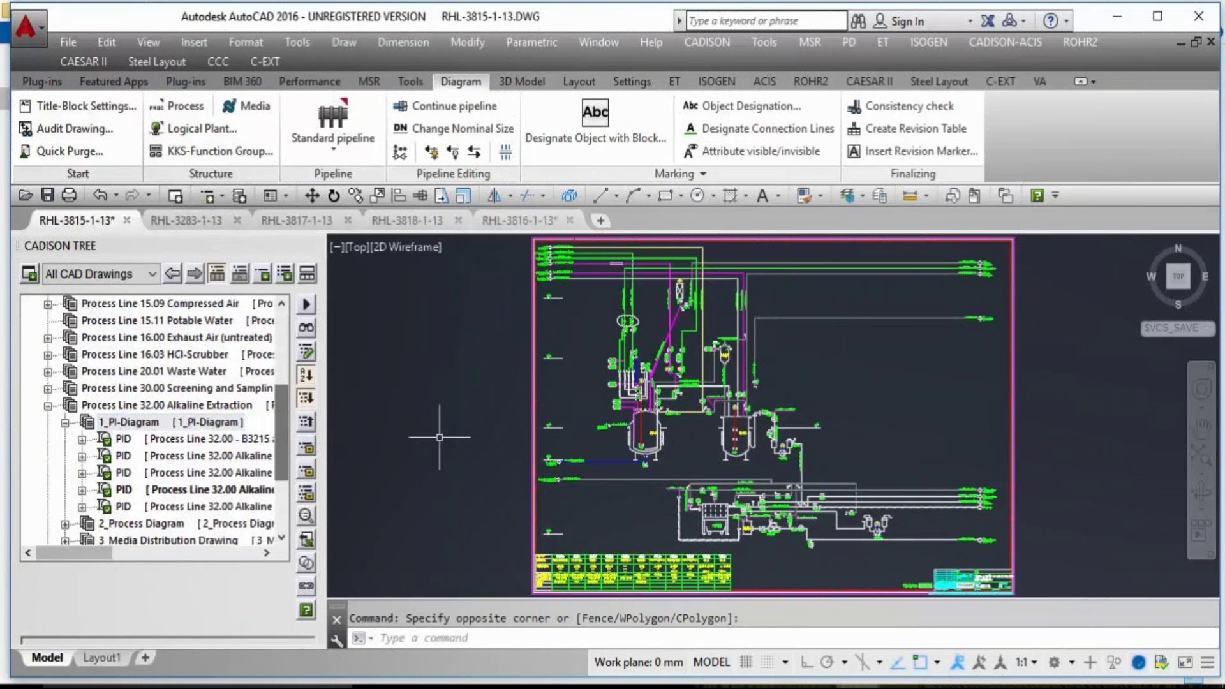
click(185, 220)
click(297, 220)
click(407, 220)
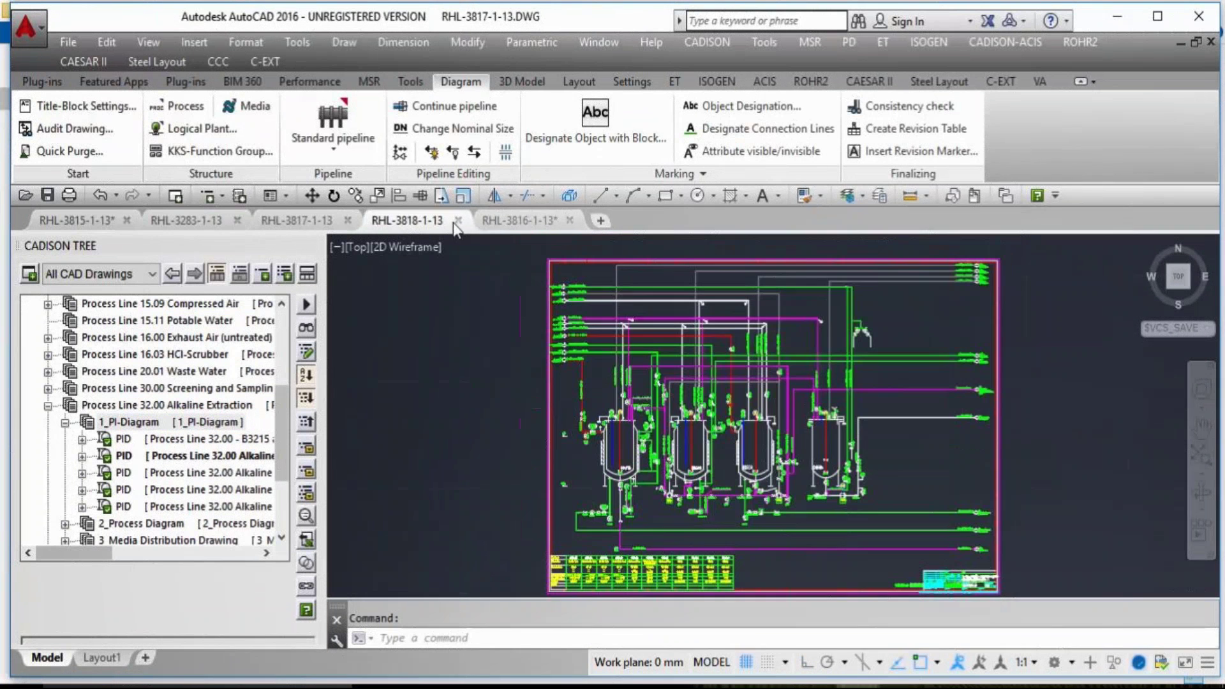
click(530, 224)
click(487, 429)
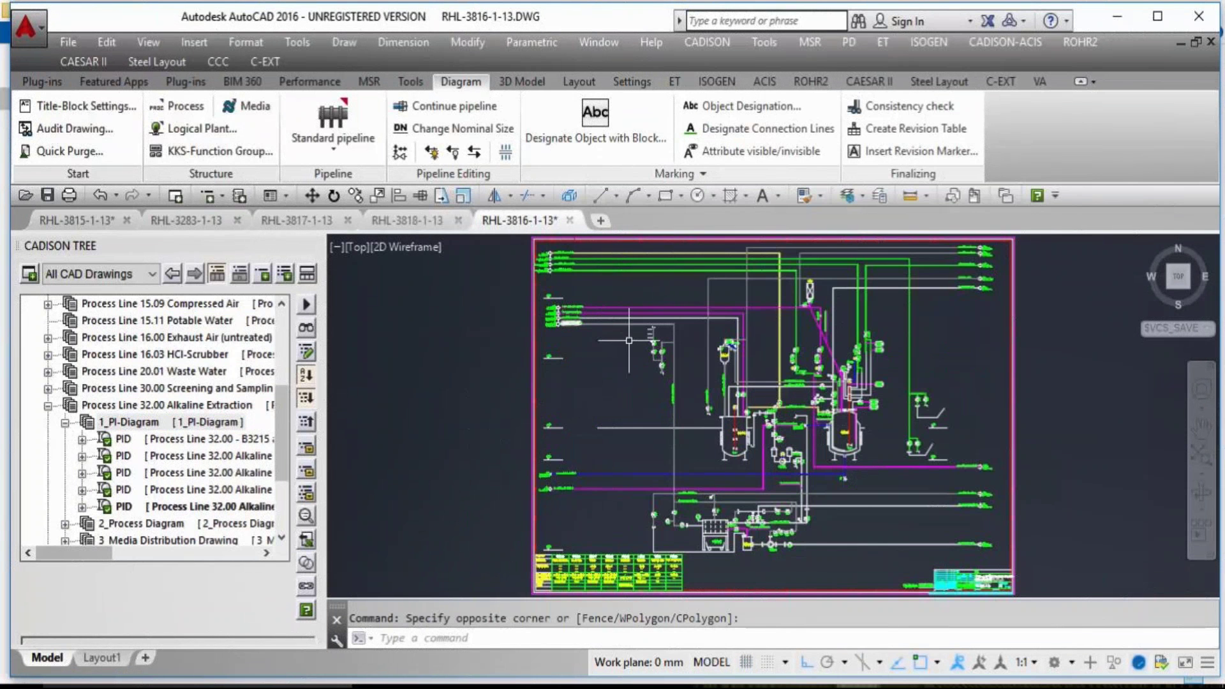
- Generate a PIPELINE LIST report for the whole Demo Project
scroll(192, 383, up, 4)
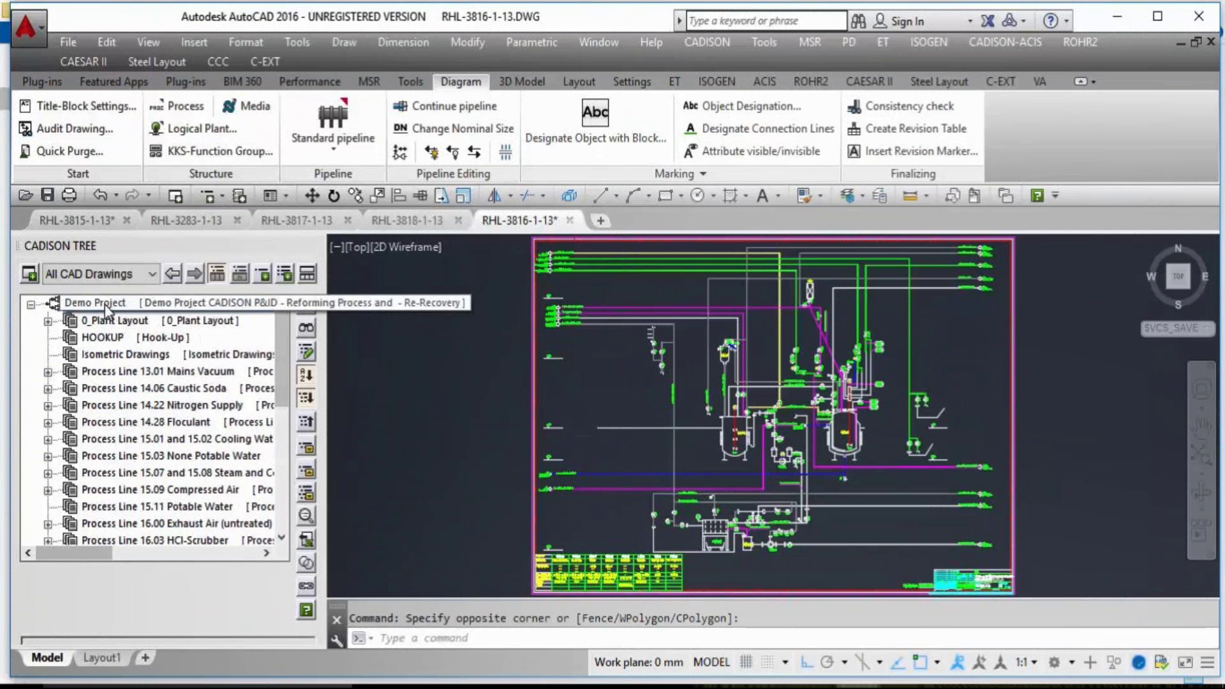
right_click(191, 305)
click(306, 380)
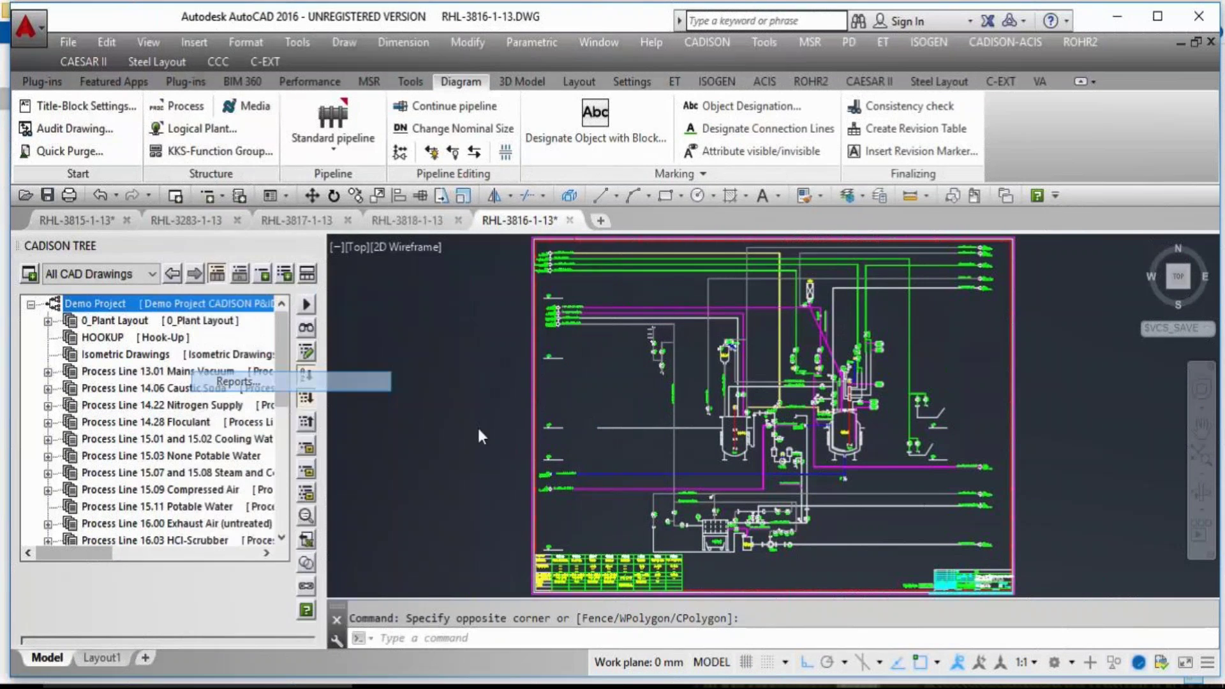
click(416, 287)
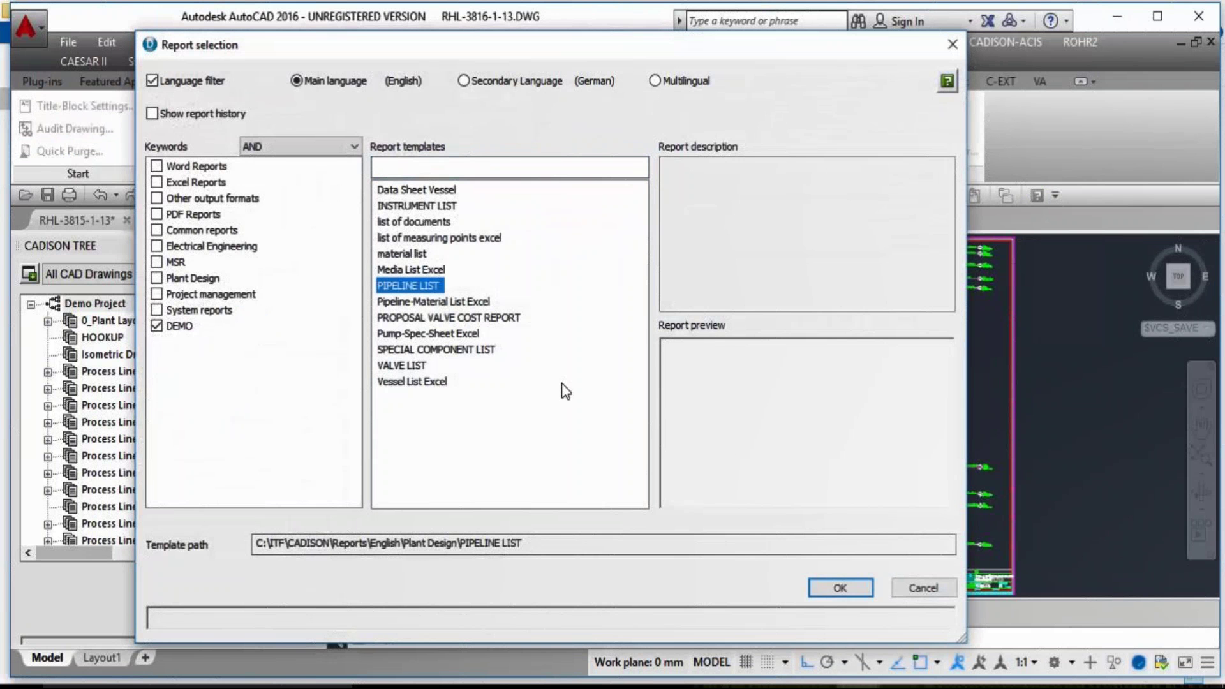
click(840, 587)
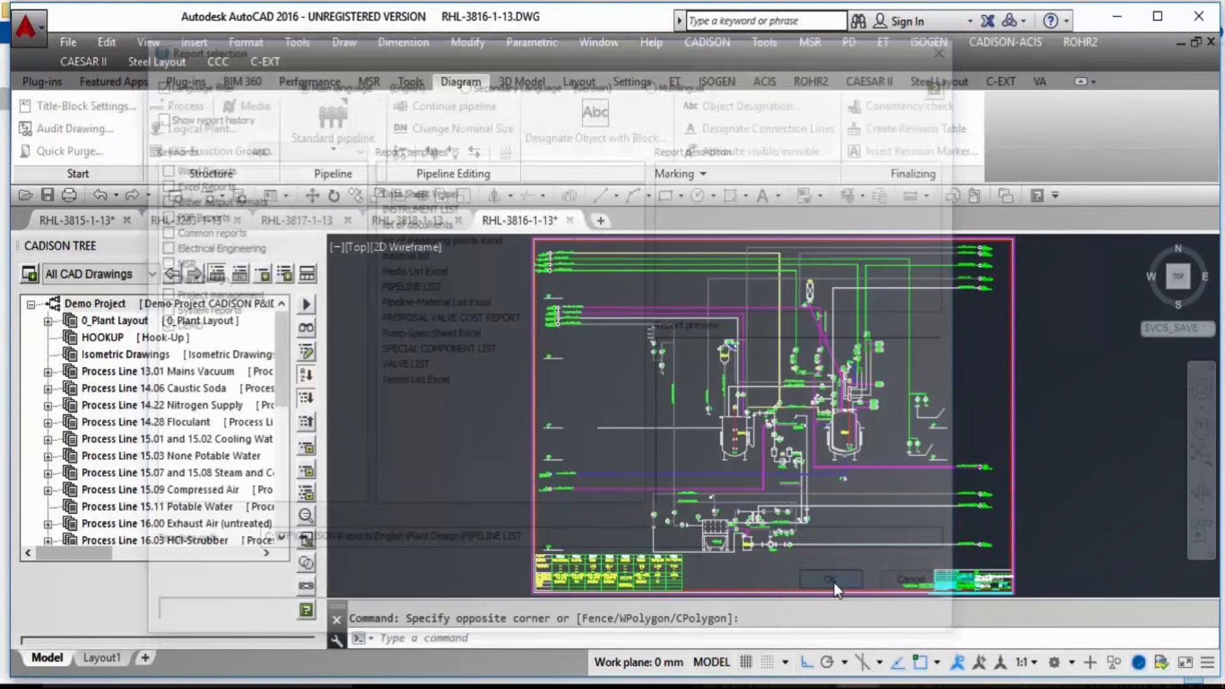
click(783, 431)
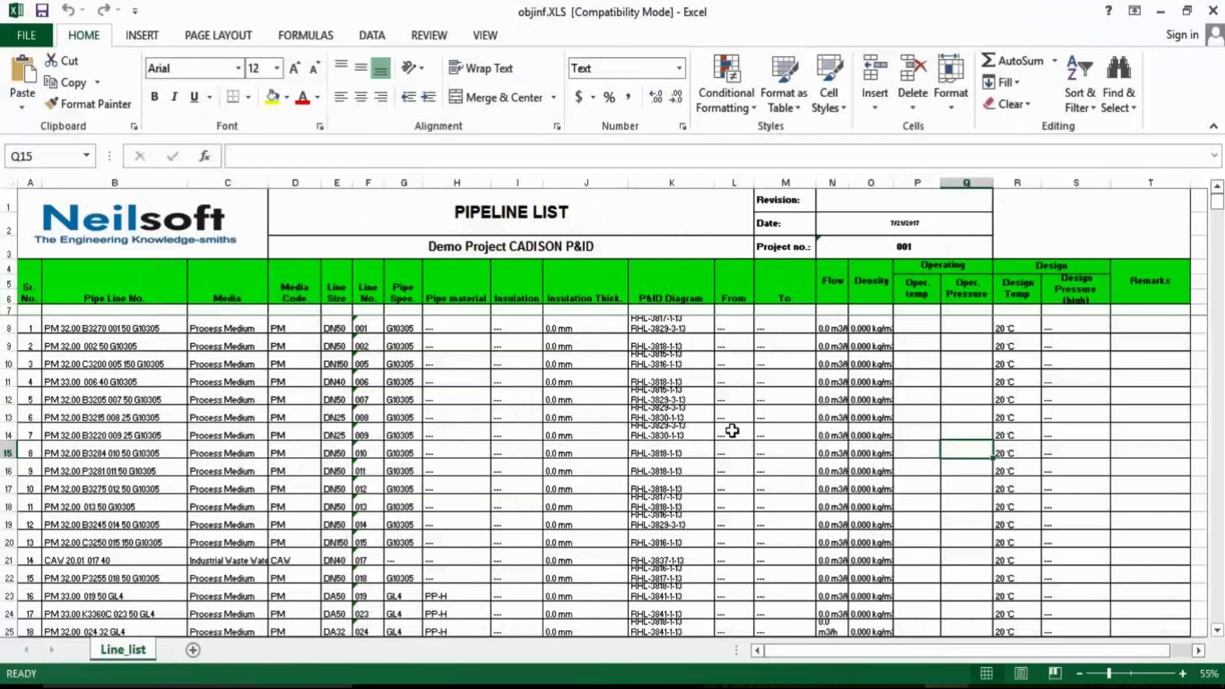
- Review the pipeline list's line numbers, media, sizes, pipe specs and P&ID references down through its rows
click(459, 394)
ctrl+scroll(237, 397, up, 2)
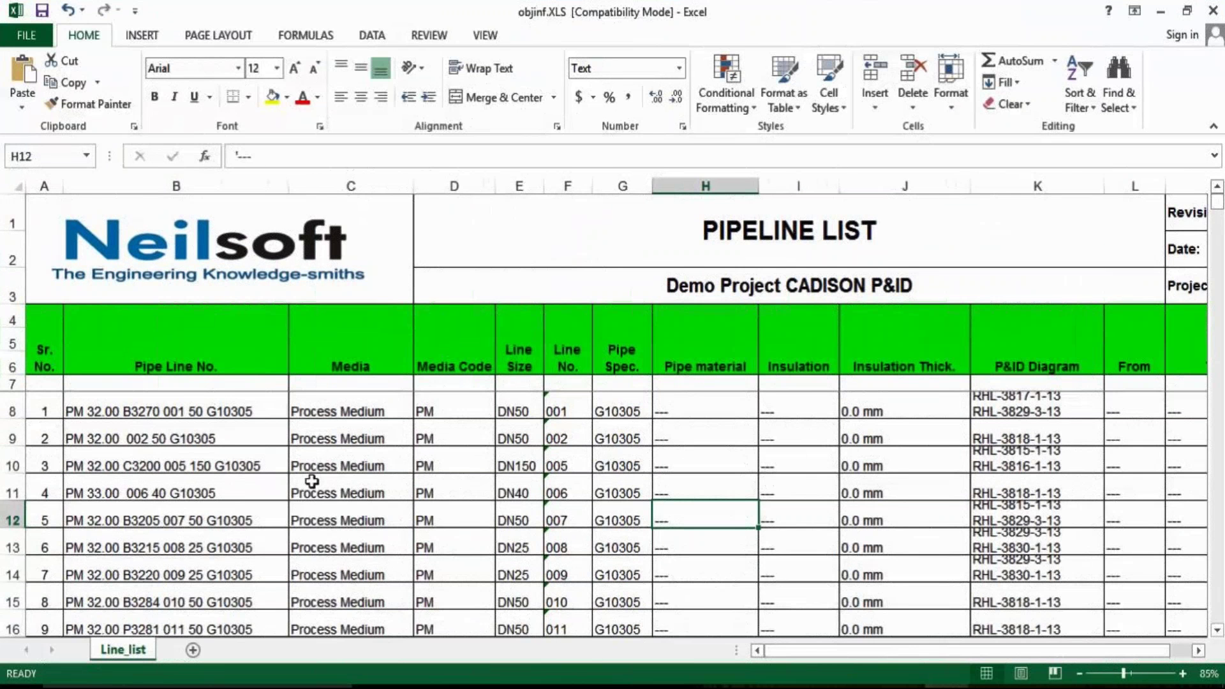
scroll(312, 481, down, 9)
ctrl+scroll(447, 526, down, 2)
scroll(494, 513, down, 13)
scroll(501, 509, down, 20)
scroll(499, 504, down, 12)
scroll(500, 501, up, 3)
drag(1217, 290, 1218, 203)
click(498, 488)
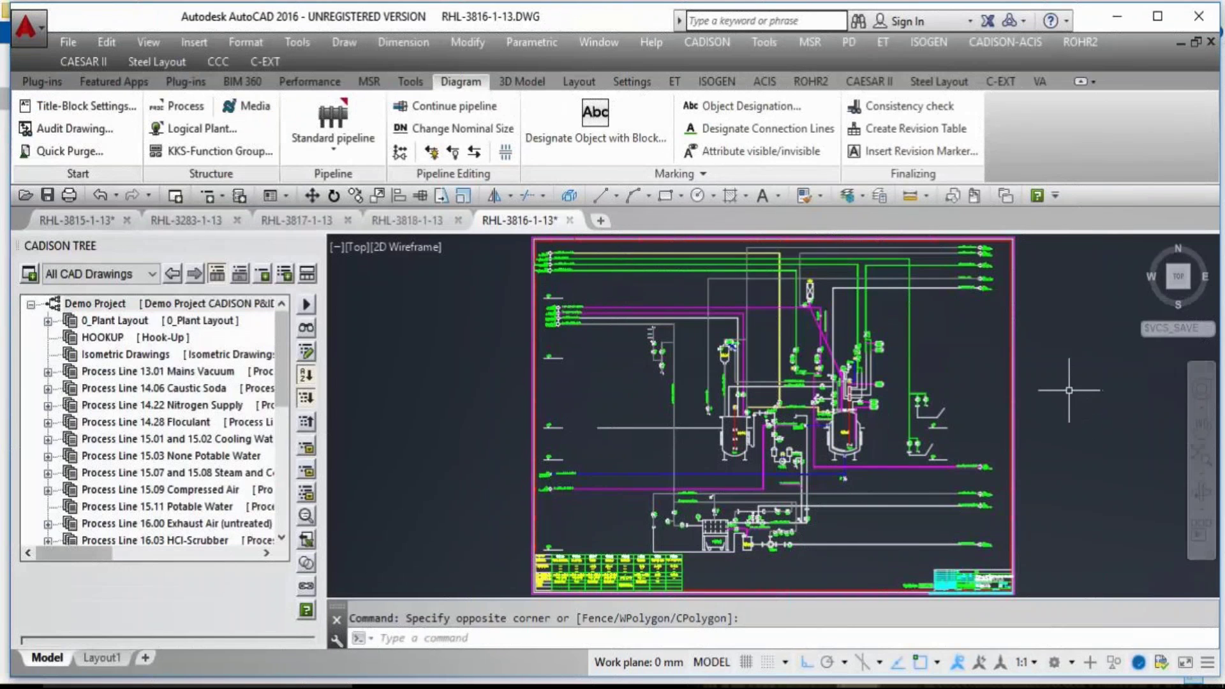
- Start a report for the Demo Project root using the SPECIAL COMPONENT LIST template
right_click(229, 304)
click(334, 379)
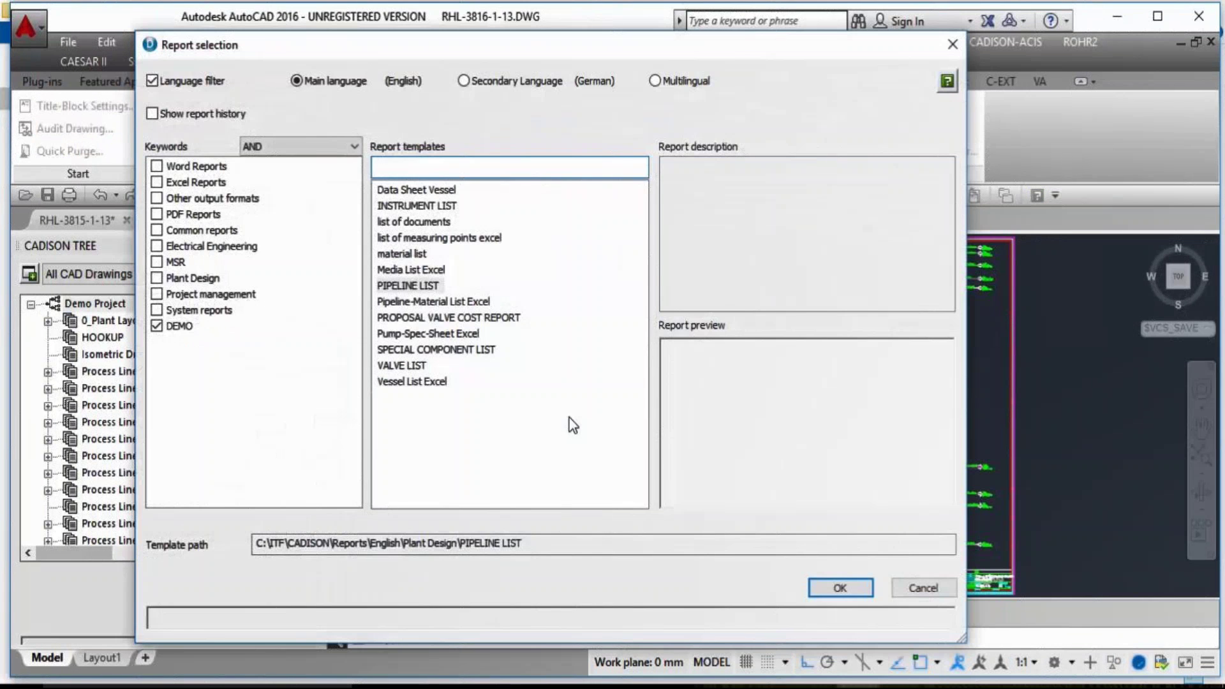
click(448, 352)
click(840, 587)
- Name the report file Final_SPECIAL_ITEMS_0002.XLS and create it in the Reports document group
click(458, 346)
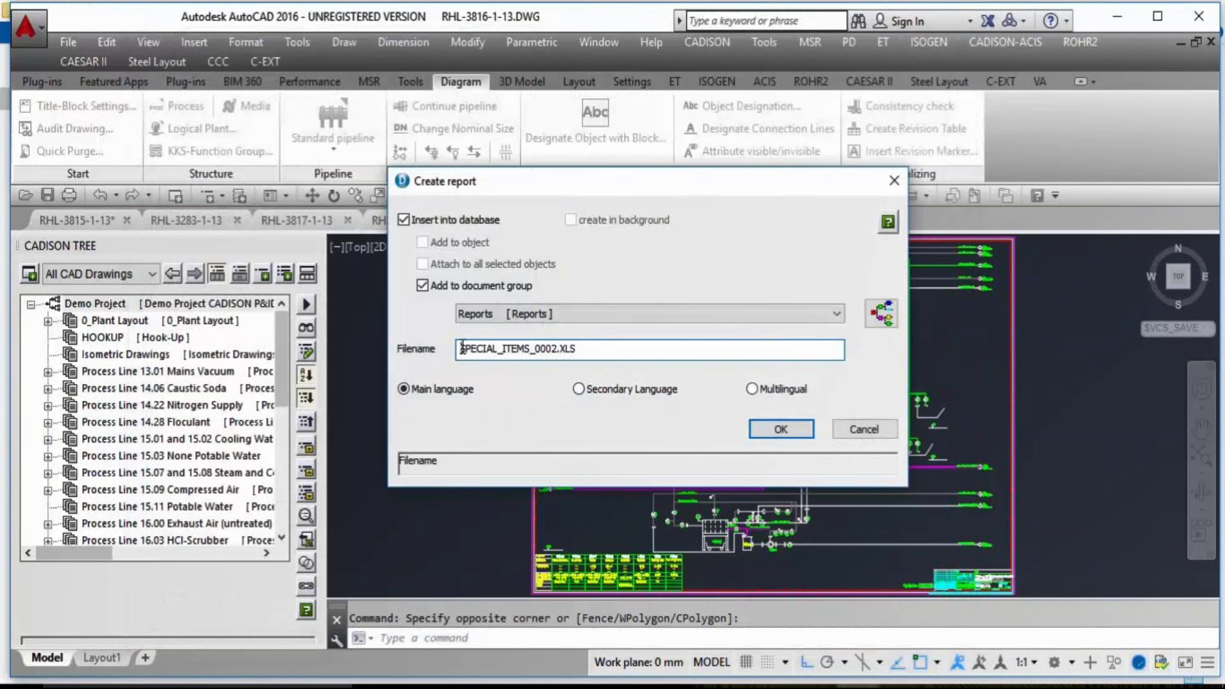
text(final_)
key(Home)
key(Delete)
text(F)
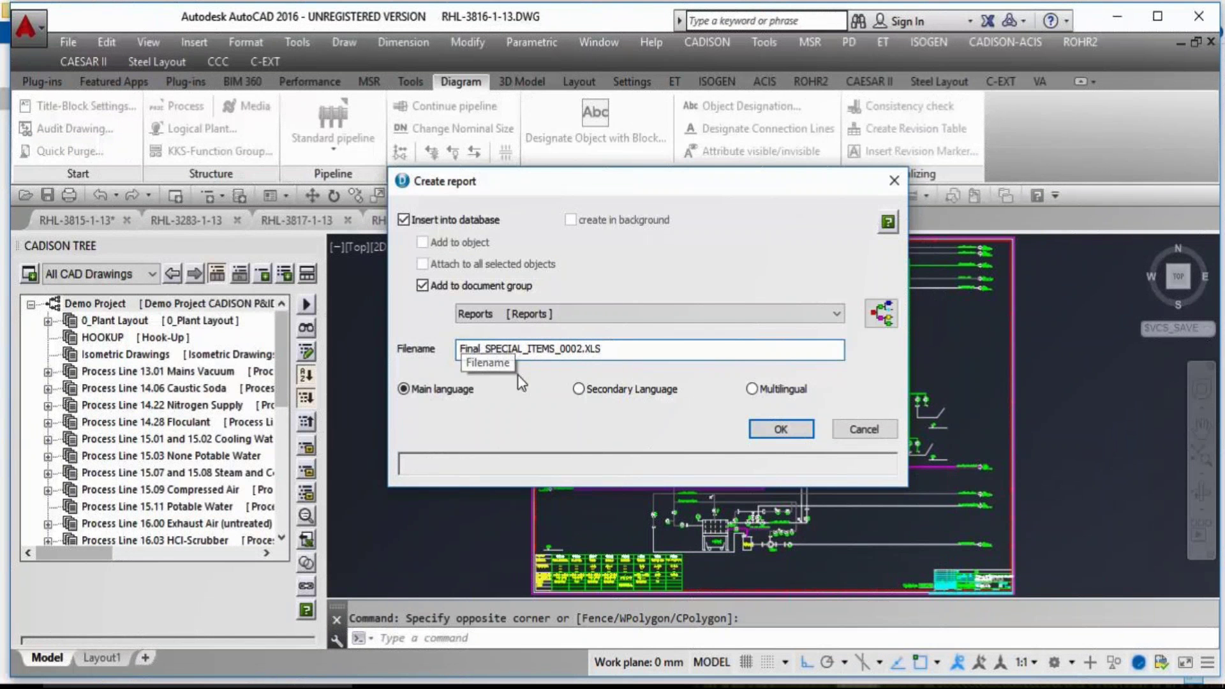
click(783, 430)
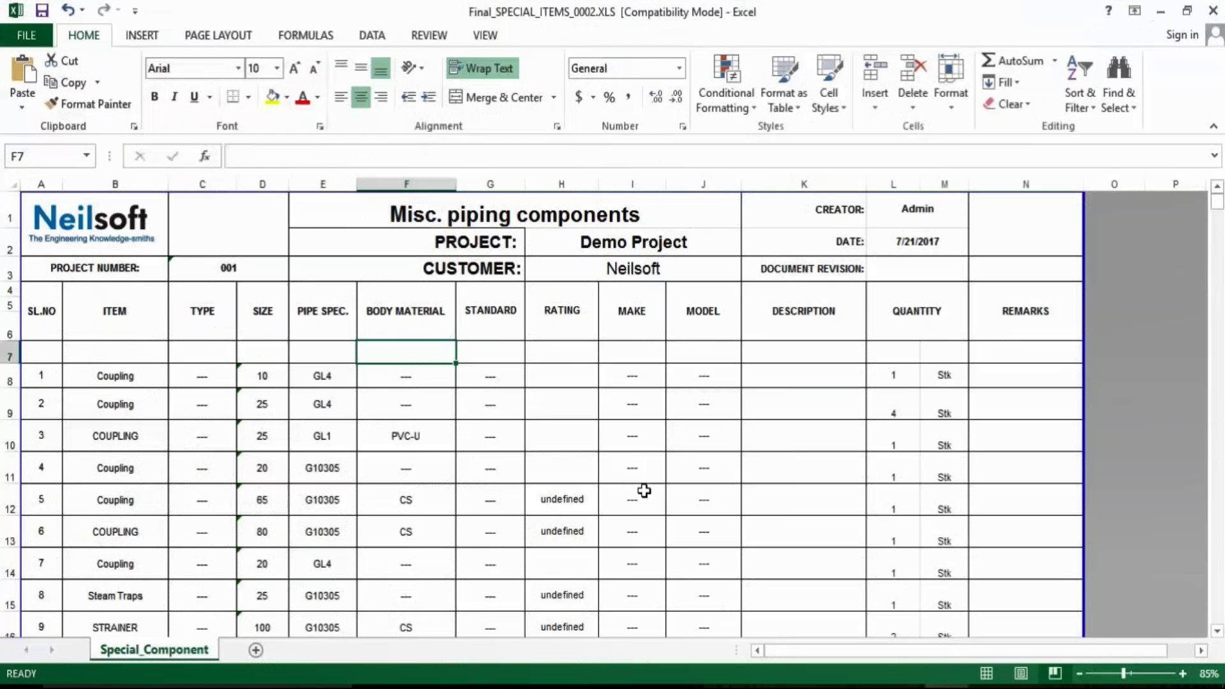
- Review the items, sizes, pipe specs and quantities in the Misc. piping components list and close the workbook
click(97, 374)
scroll(501, 431, down, 3)
scroll(507, 437, down, 12)
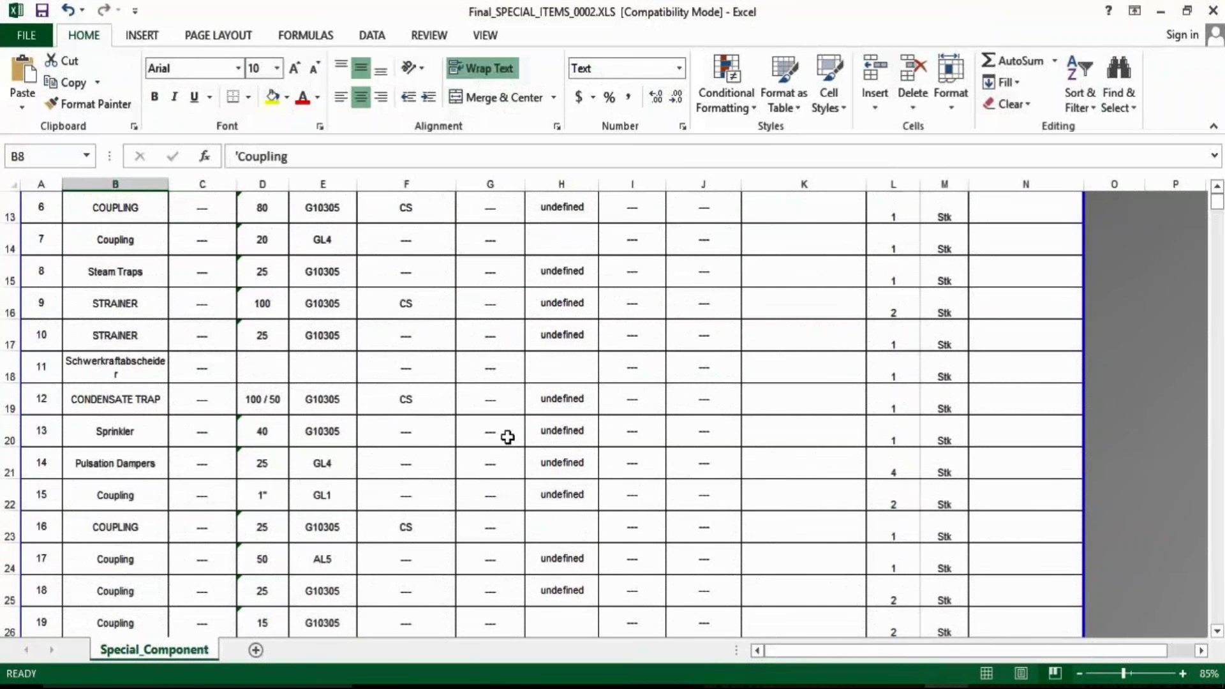
scroll(880, 497, down, 4)
click(897, 402)
click(162, 408)
scroll(376, 477, down, 3)
scroll(377, 476, down, 3)
scroll(377, 476, up, 3)
scroll(384, 476, up, 16)
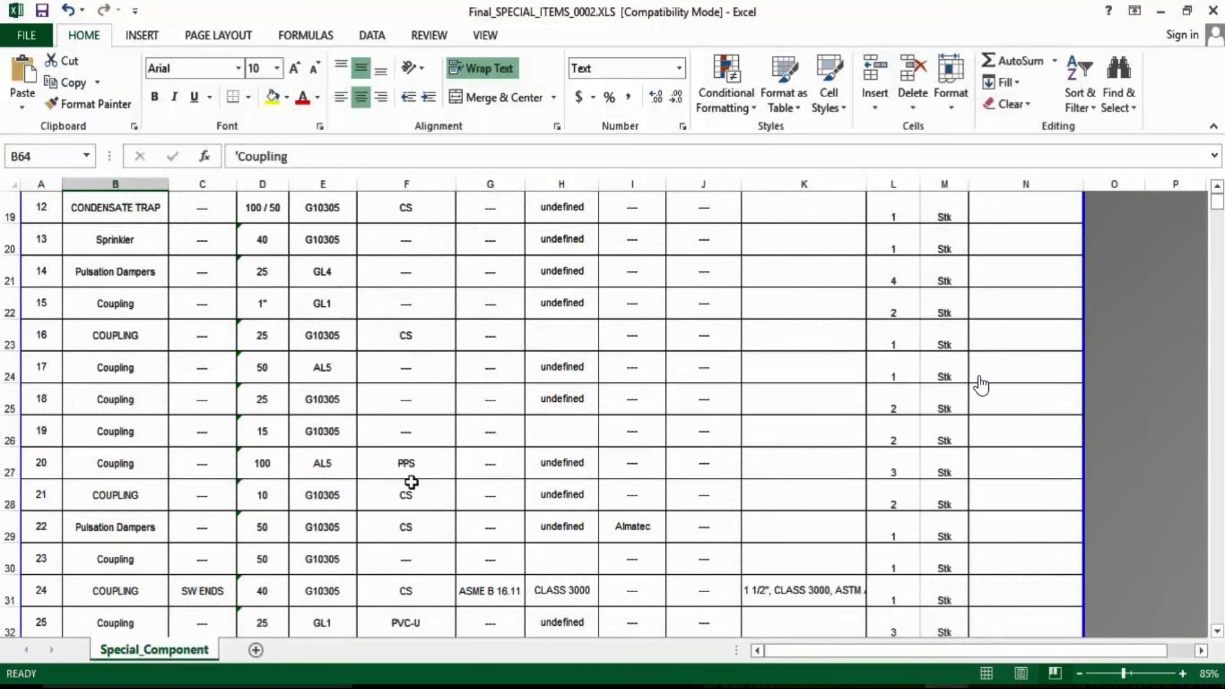
scroll(408, 479, up, 6)
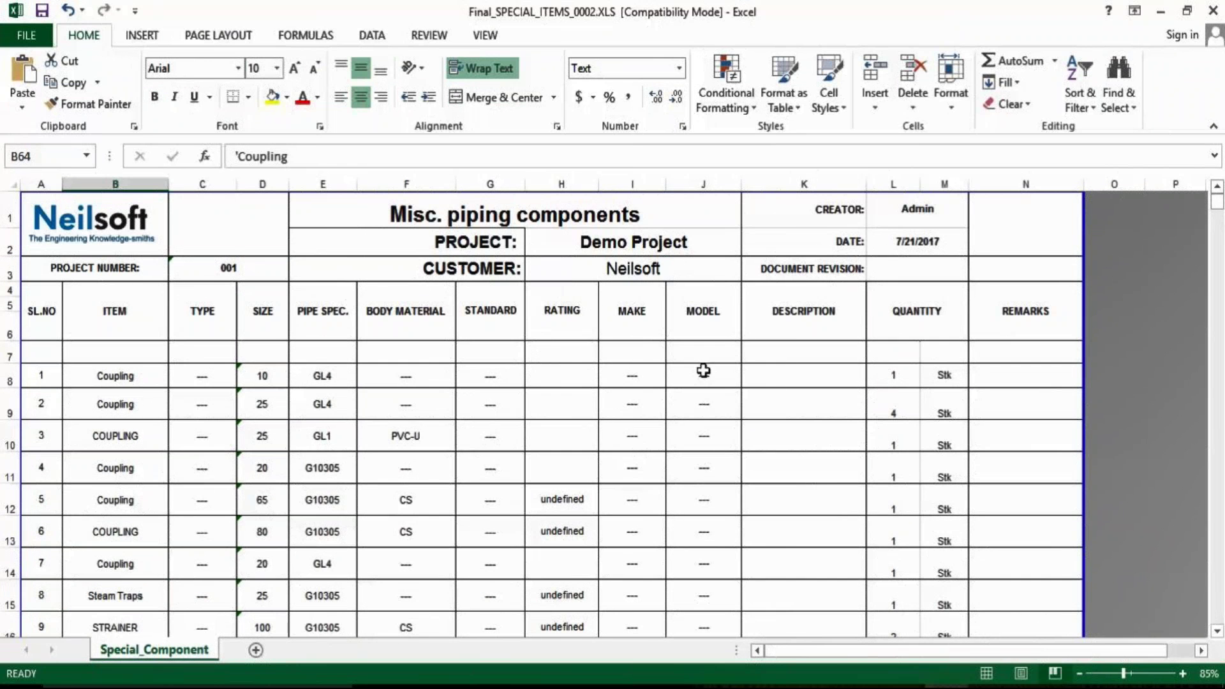
click(1213, 10)
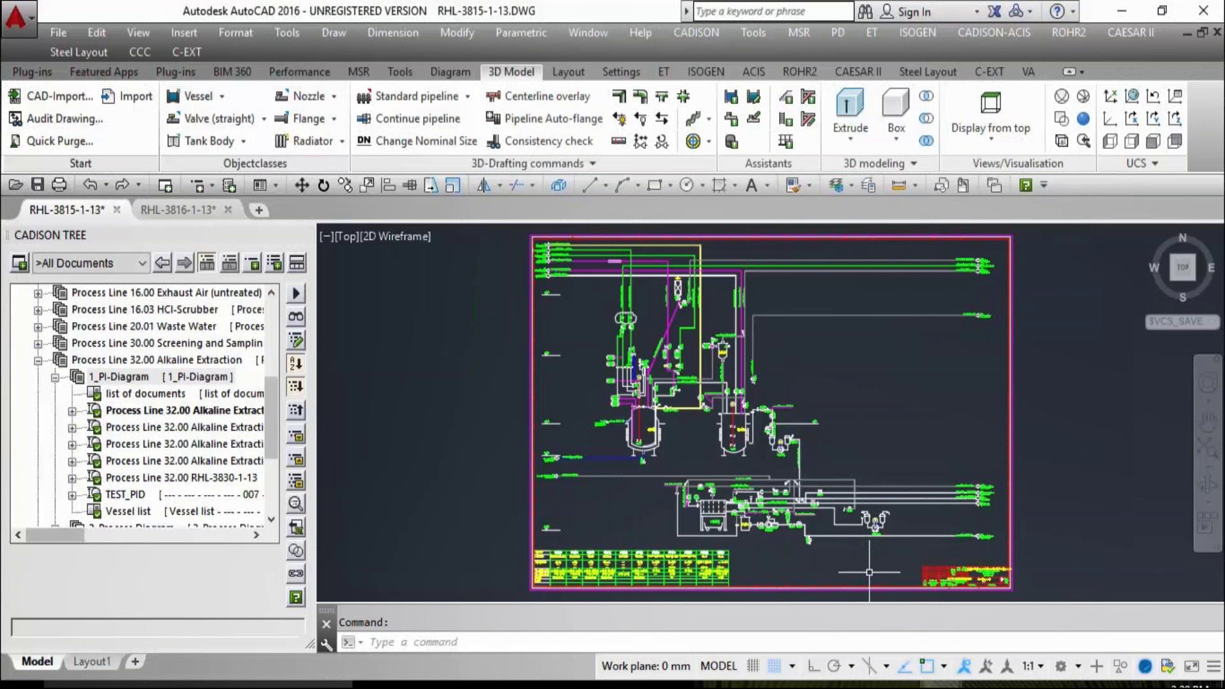
- Inspect the pipeline labels and valves around V323006 on drawing RHL-3815-1-13, and return to the full drawing view
scroll(790, 547, up, 6)
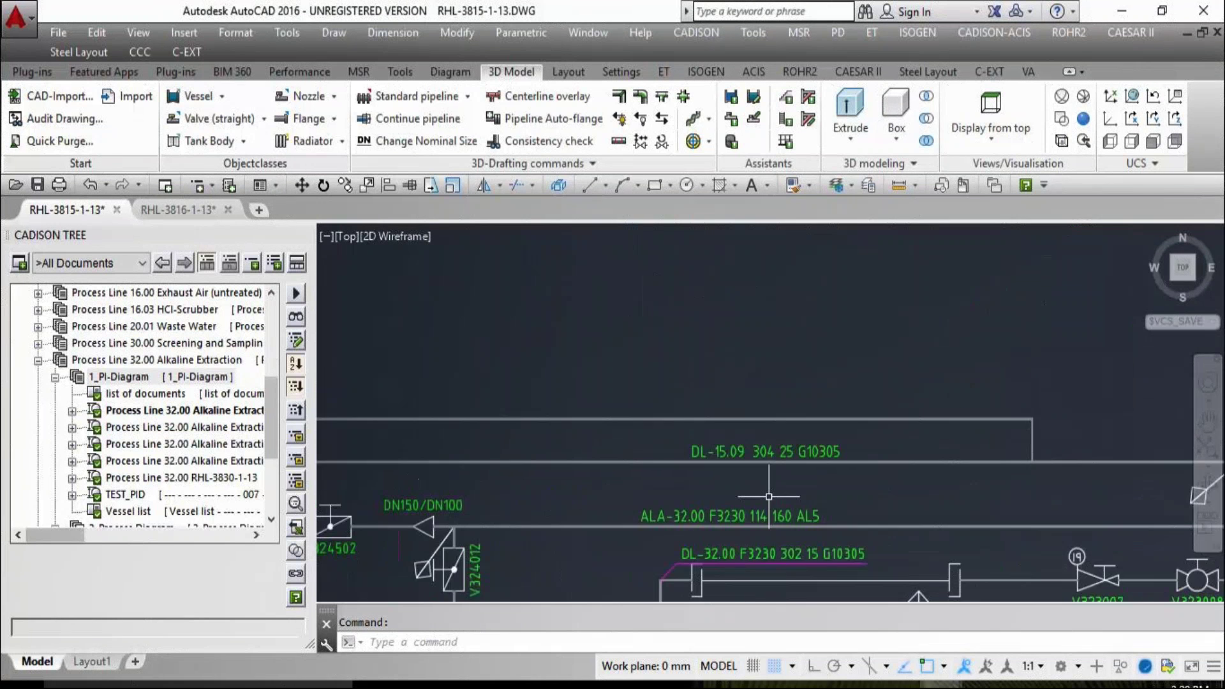
middle_drag(785, 484, 771, 377)
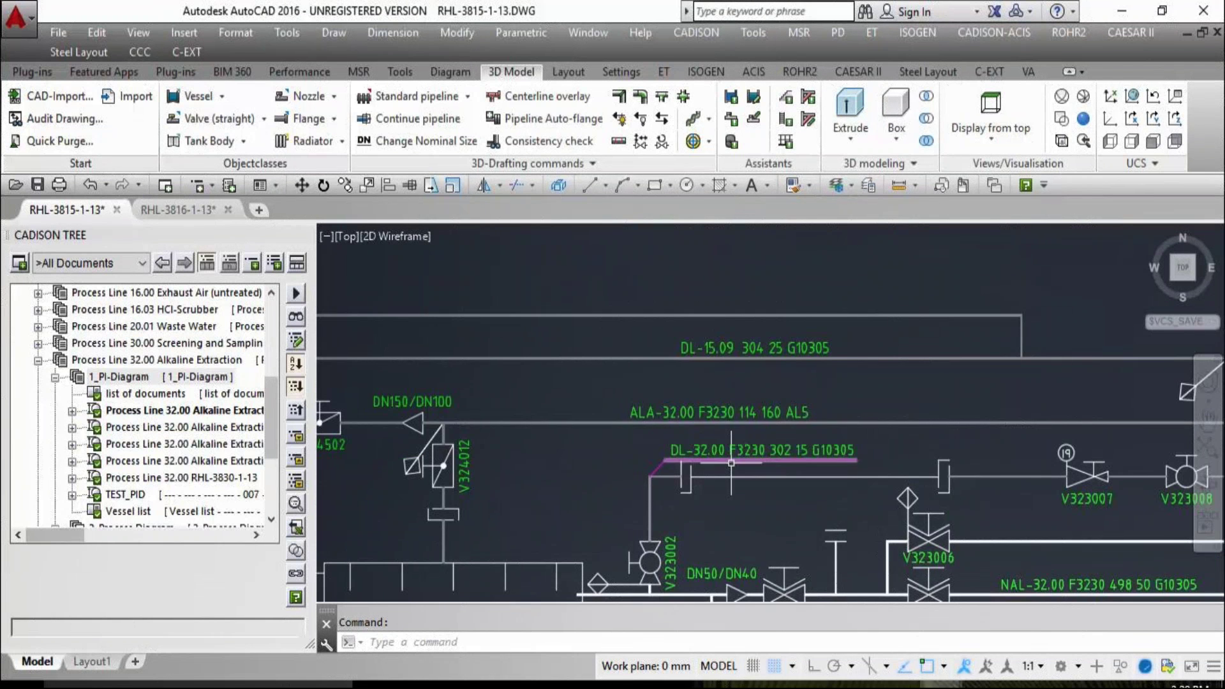
middle_drag(791, 514, 692, 397)
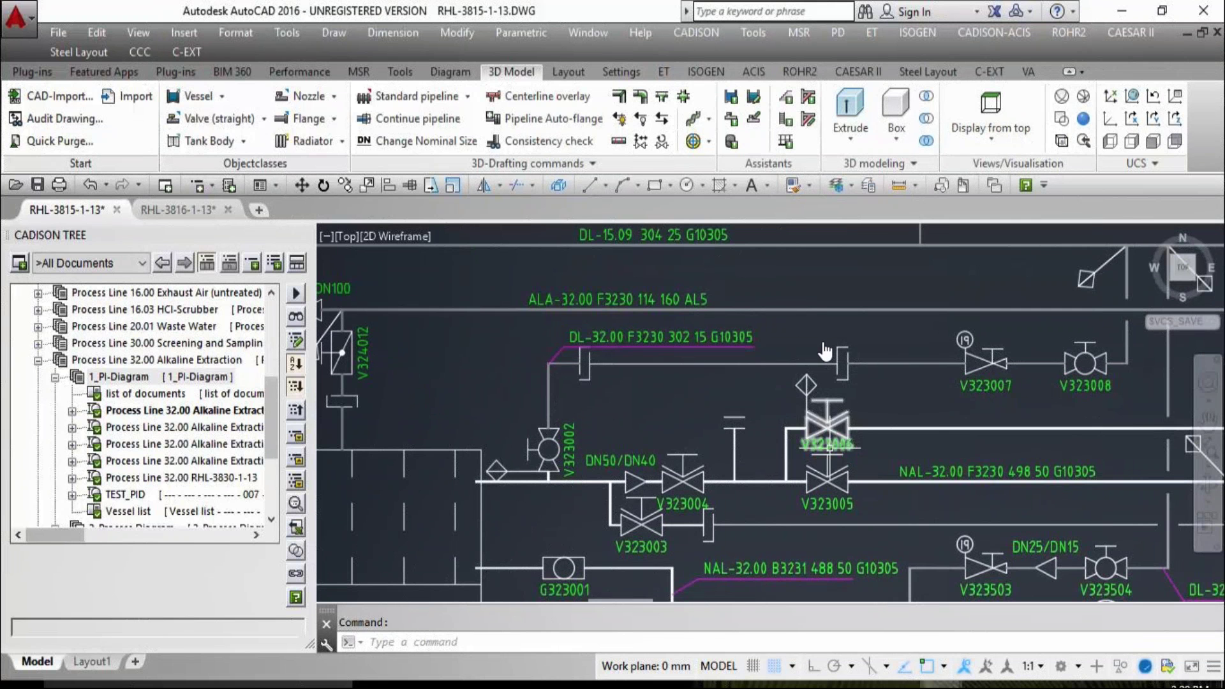
middle_drag(824, 351, 801, 292)
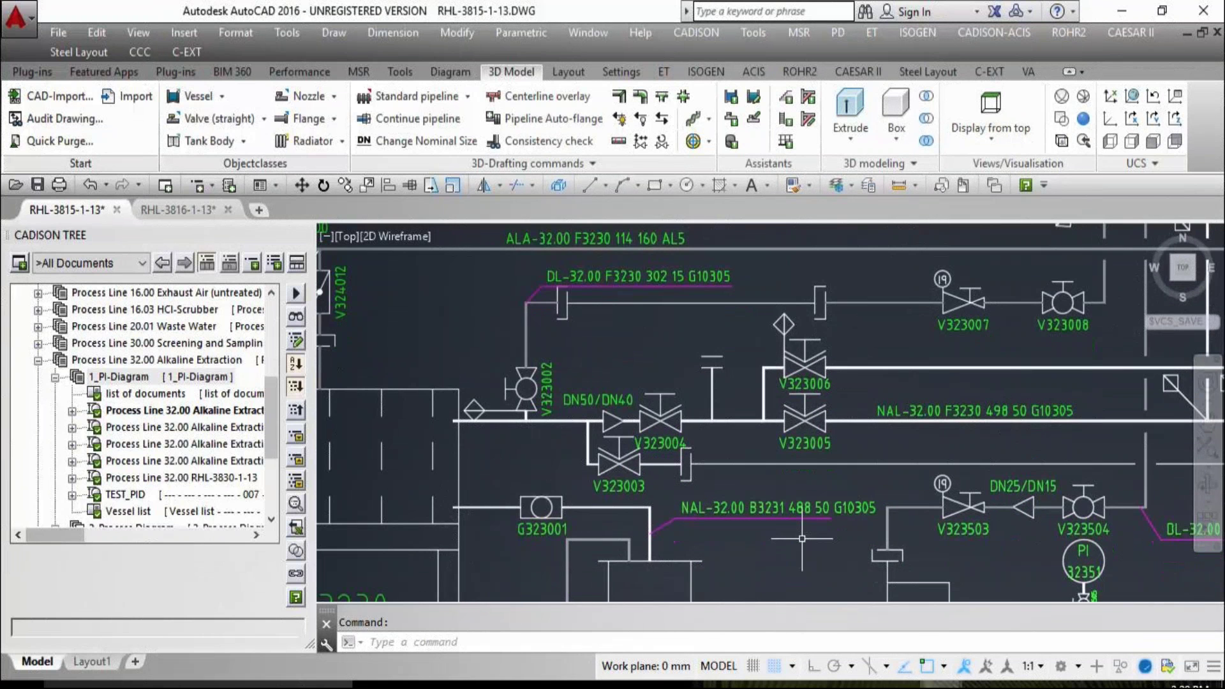
middle_click(758, 466)
middle_click(758, 466)
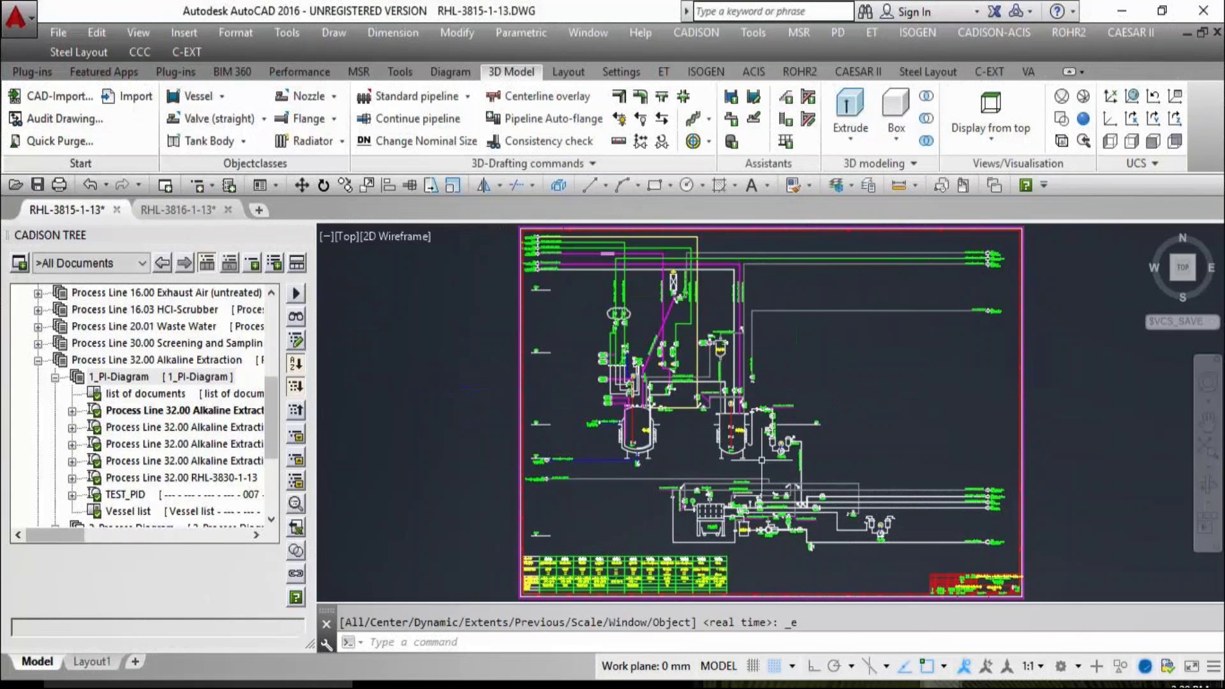
- Open the Demo Project for editing at the 804-Cmn. Settings, select File for Attribute Exchange and widen the attribute name column
drag(270, 394, 269, 313)
right_click(208, 294)
click(300, 307)
click(990, 161)
click(1054, 417)
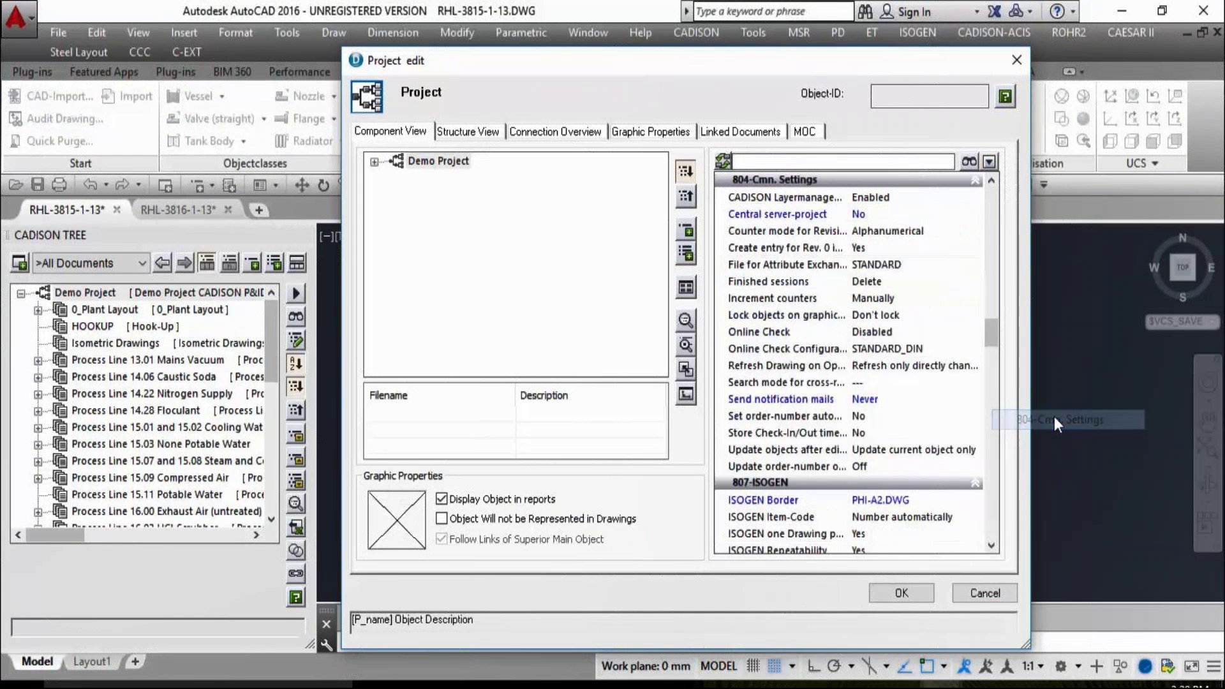
click(802, 268)
drag(850, 274, 885, 274)
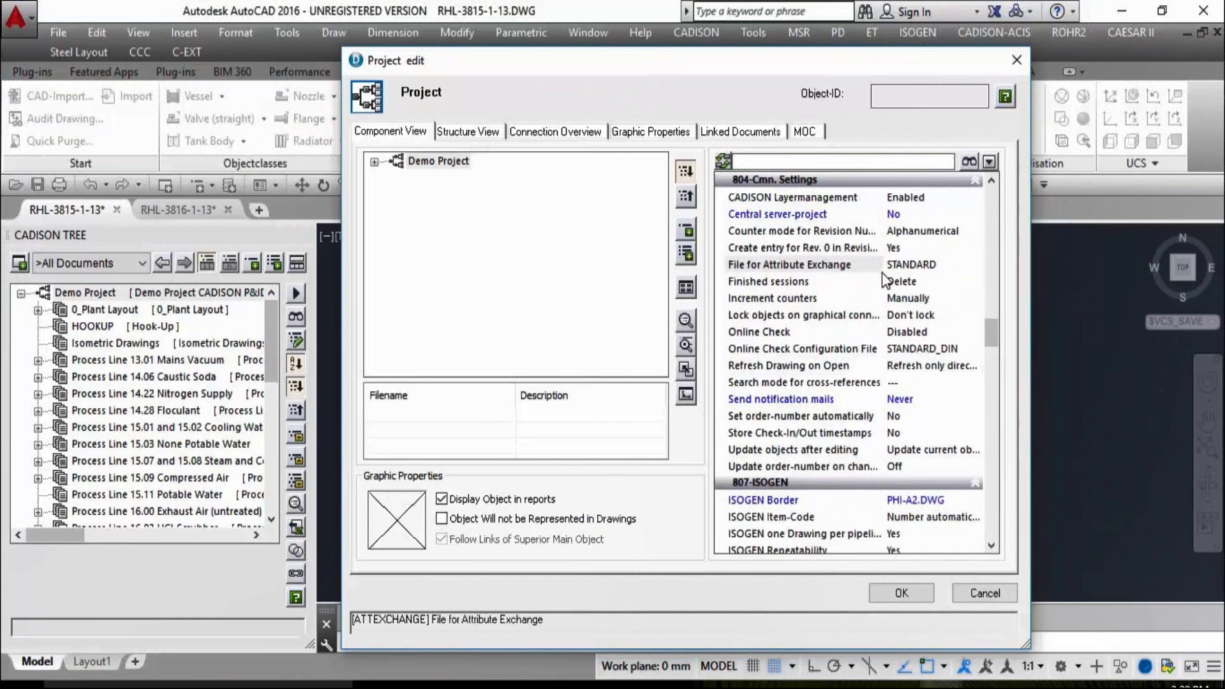
- Check the available choices for File for Attribute Exchange and close the Demo Project's edit dialog without changing the setting
click(972, 267)
click(973, 265)
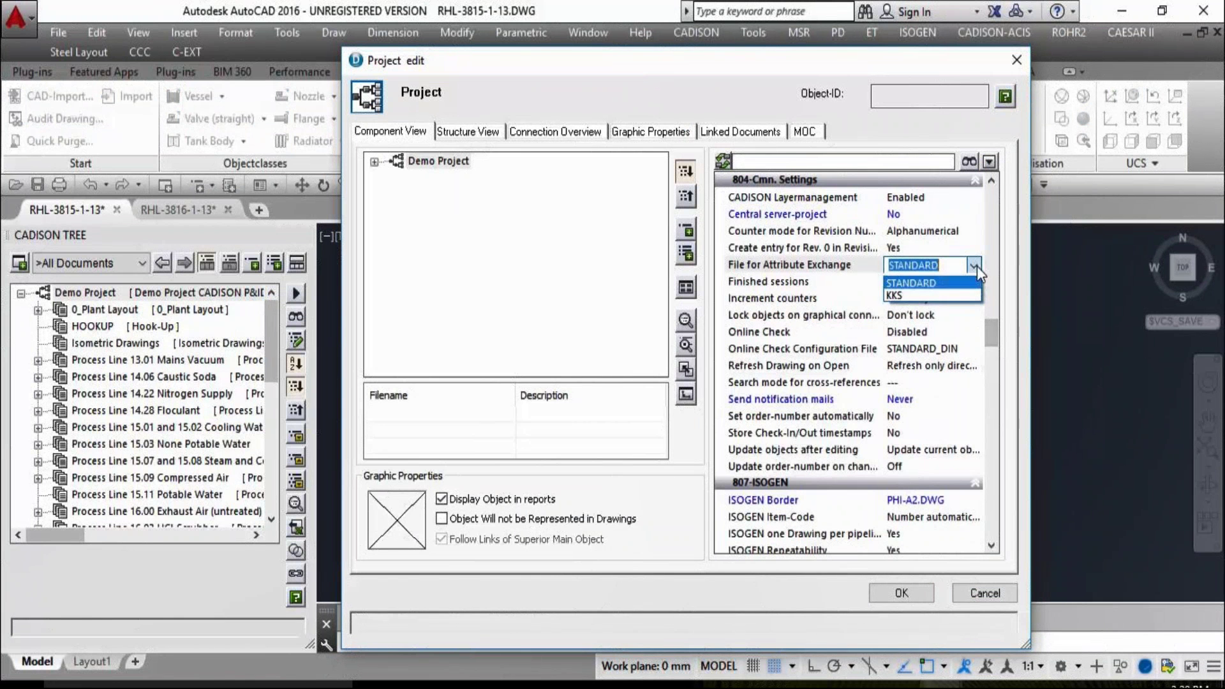
click(858, 261)
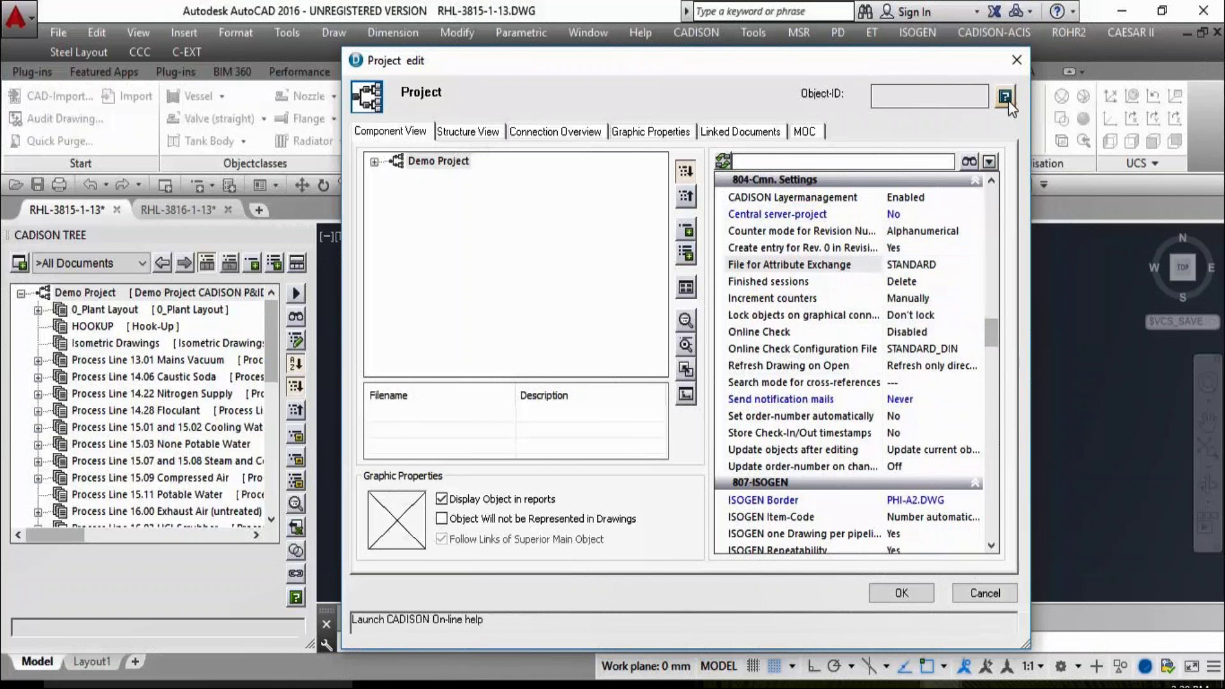
click(1017, 60)
- Switch the tree to Pipelines in Details, expand Caustic Soda and open pipeline 531 for editing
click(120, 267)
click(121, 296)
double_click(205, 343)
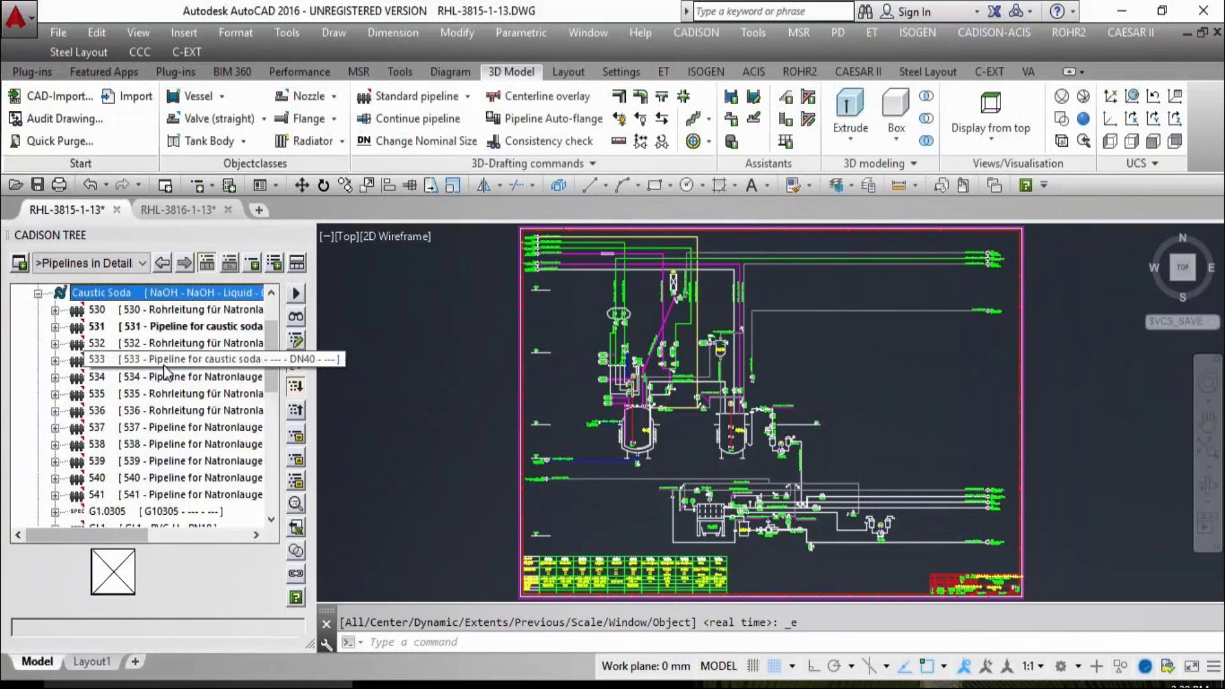
right_click(203, 333)
click(296, 285)
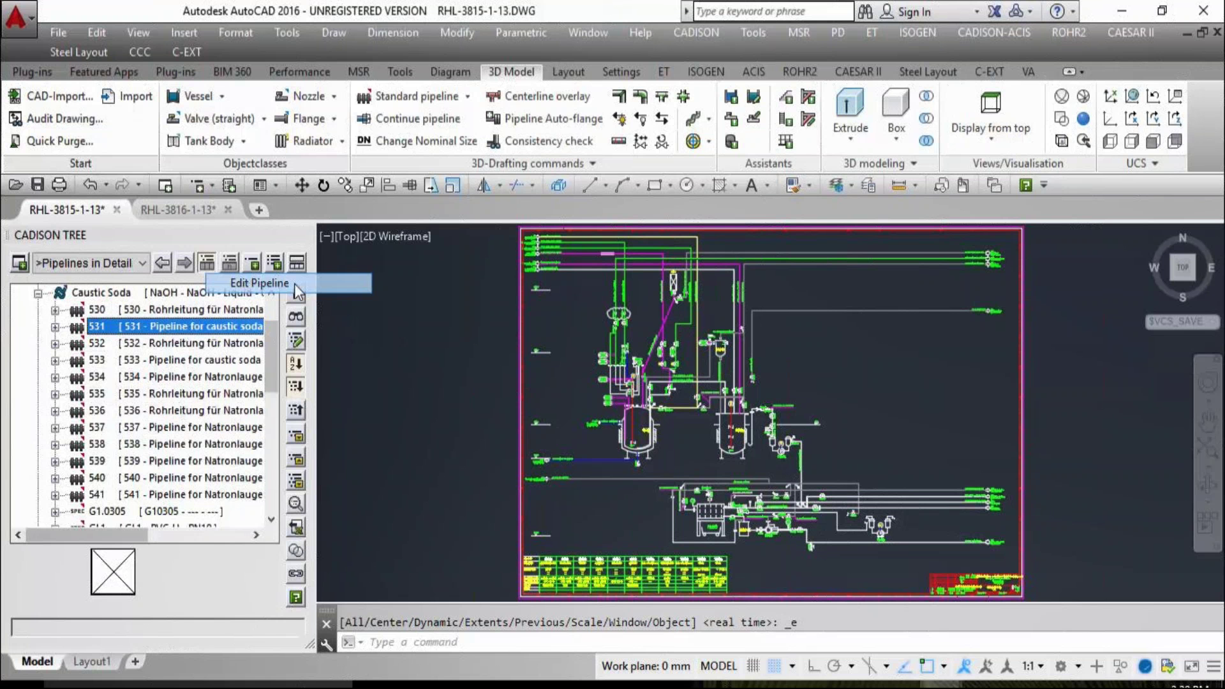
click(295, 293)
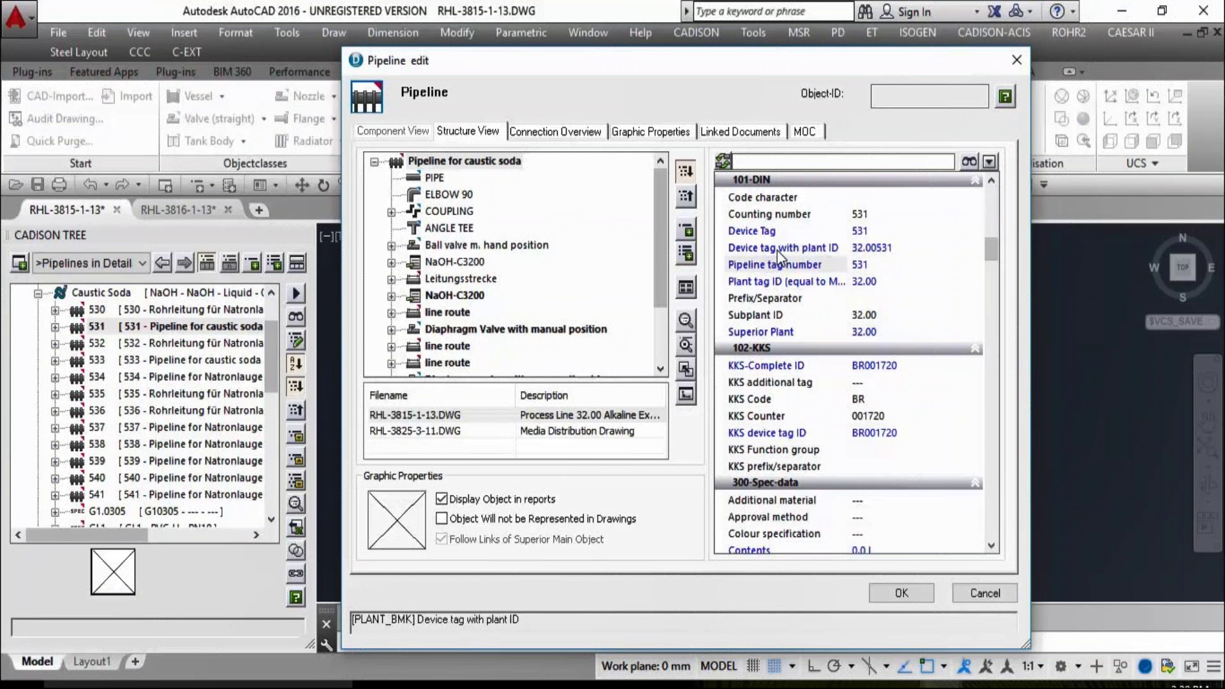
- Examine the attribute definition and formula of Device tag with plant ID, and cancel the pipeline editing
right_click(806, 250)
click(849, 283)
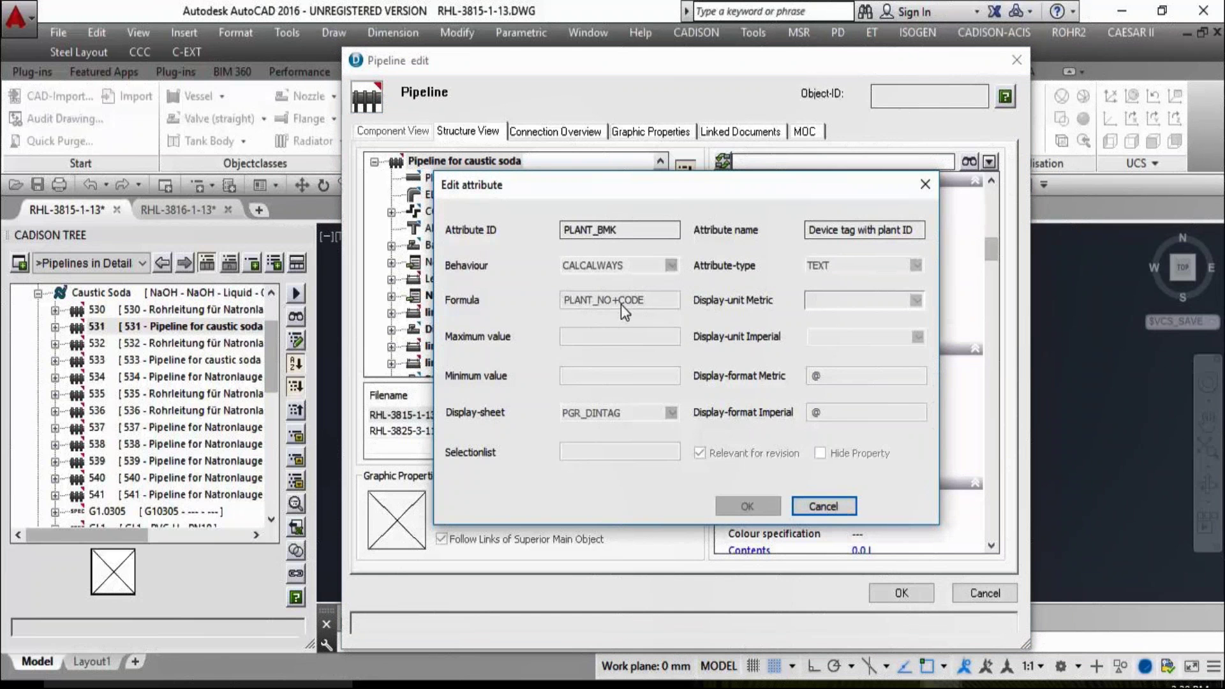
click(817, 505)
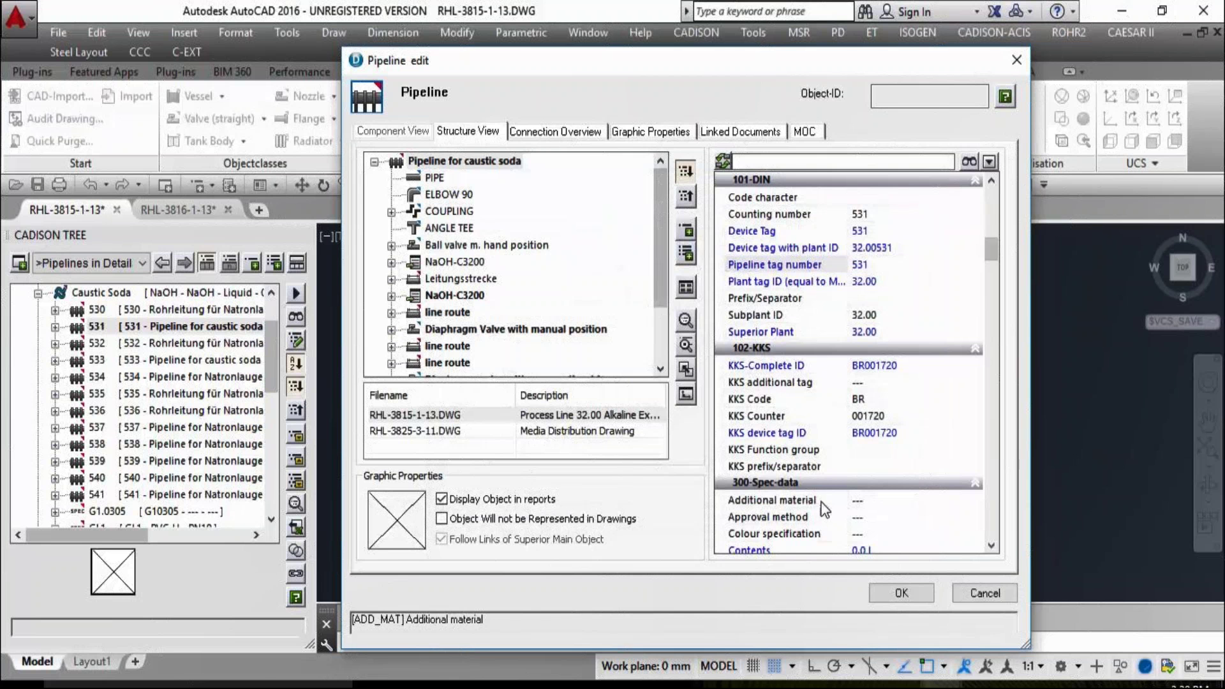
click(975, 598)
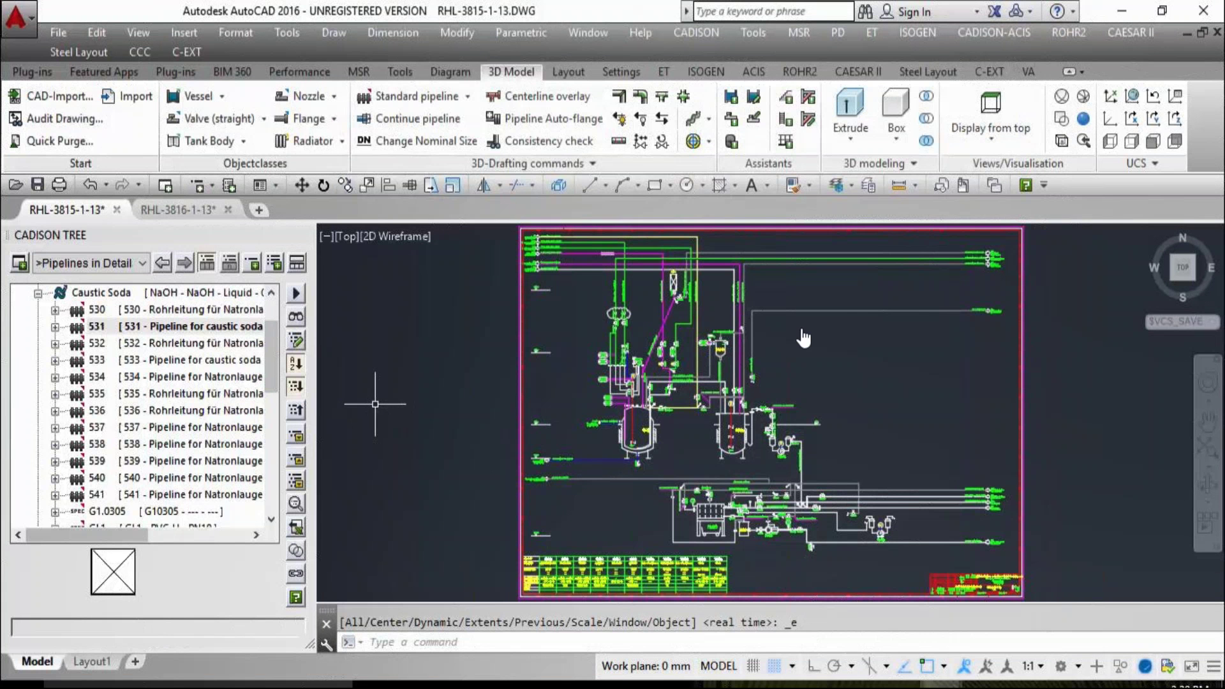
- Display the VALVES structure in the tree and locate the first Diaphragm Valve with manual position in the drawing
click(102, 263)
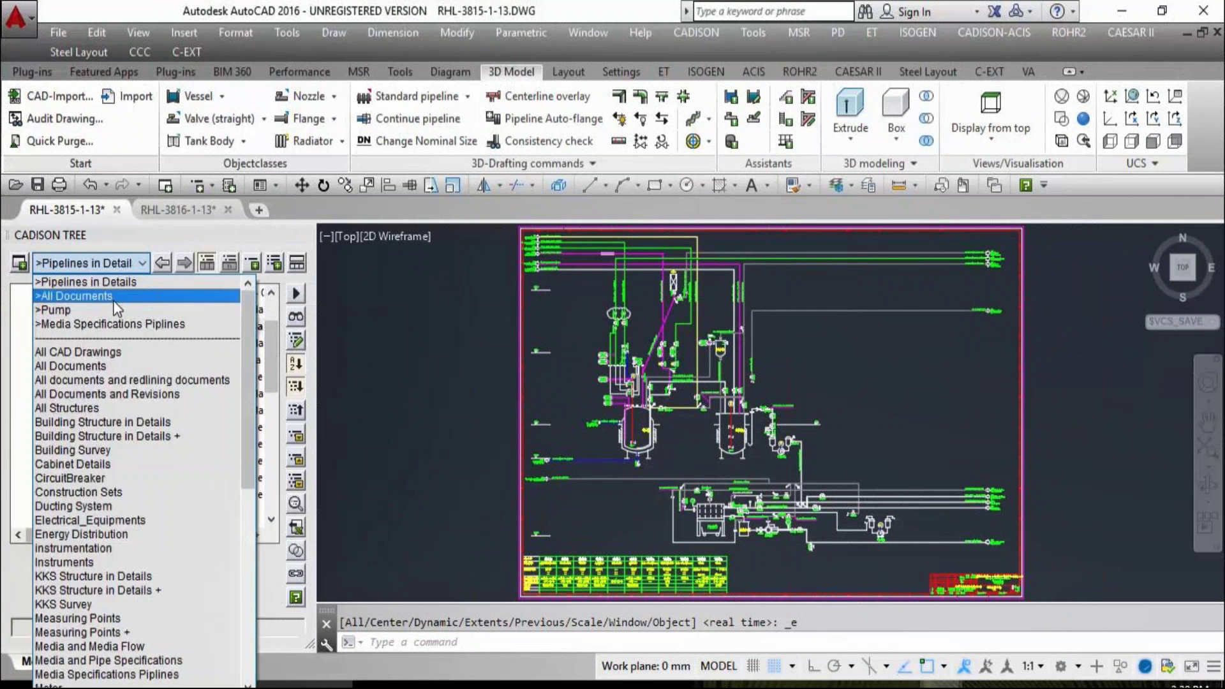
click(117, 298)
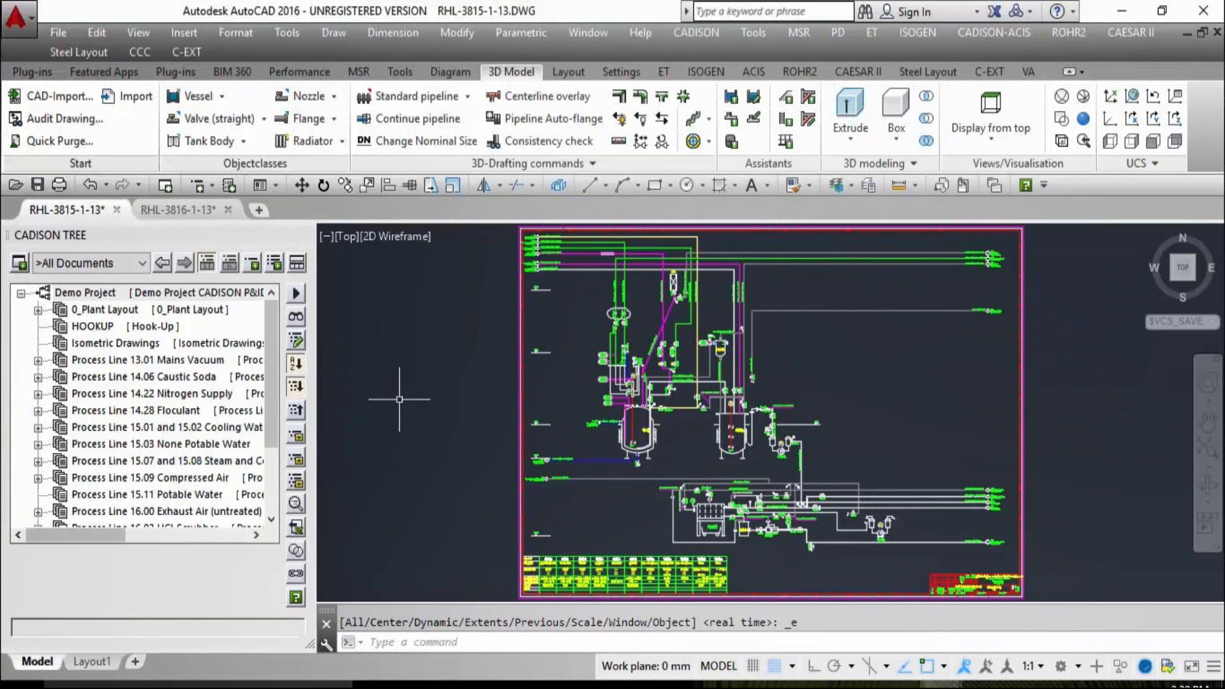
click(134, 271)
scroll(160, 574, down, 10)
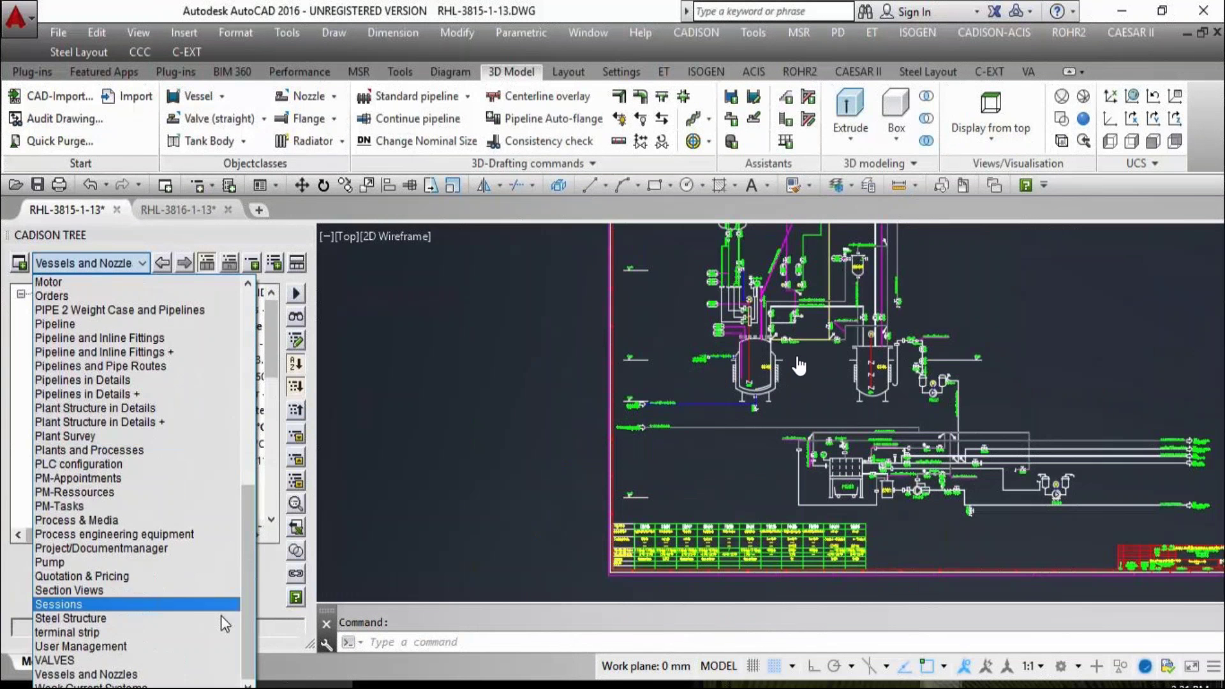
click(160, 658)
drag(271, 310, 280, 357)
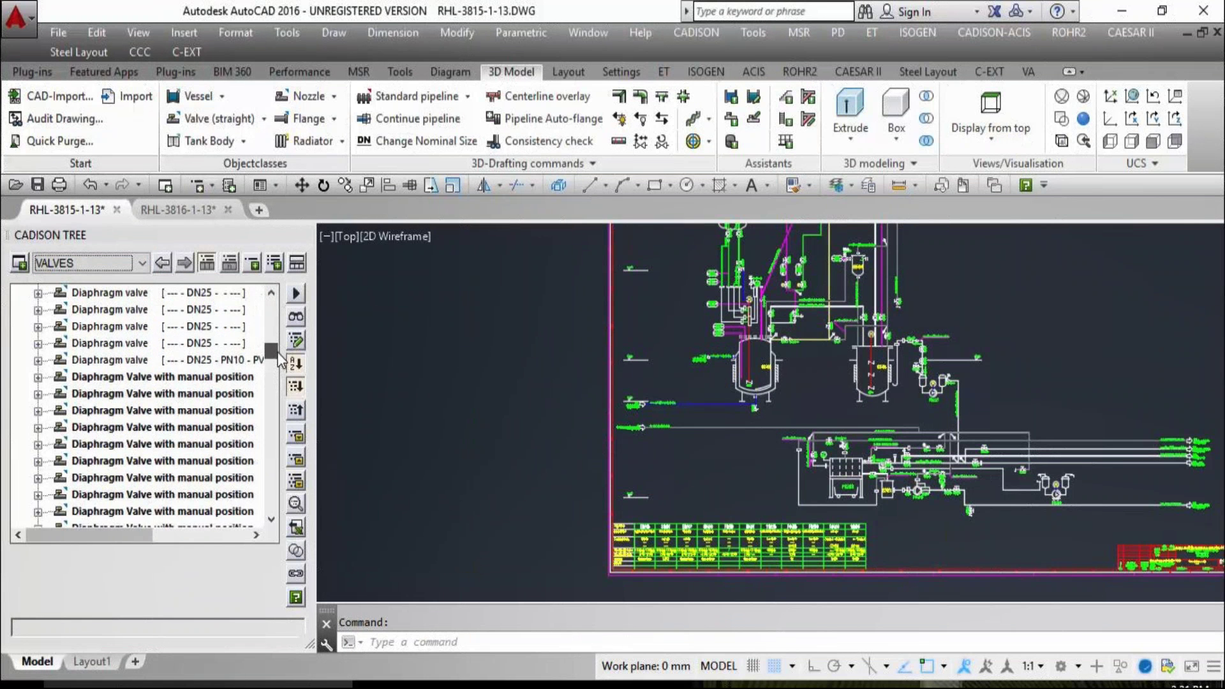
click(249, 377)
click(295, 504)
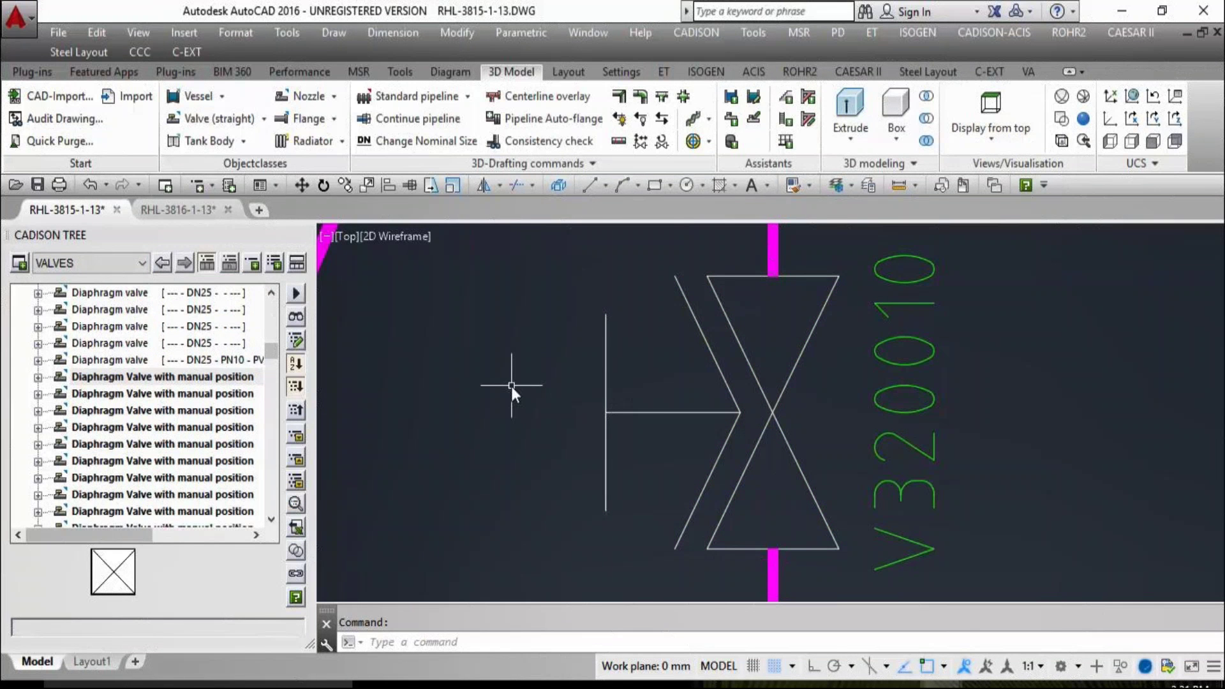
- Switch the tree to Measuring Points and locate measuring point FISLAL - 32004 in the drawing
click(89, 263)
scroll(170, 384, up, 4)
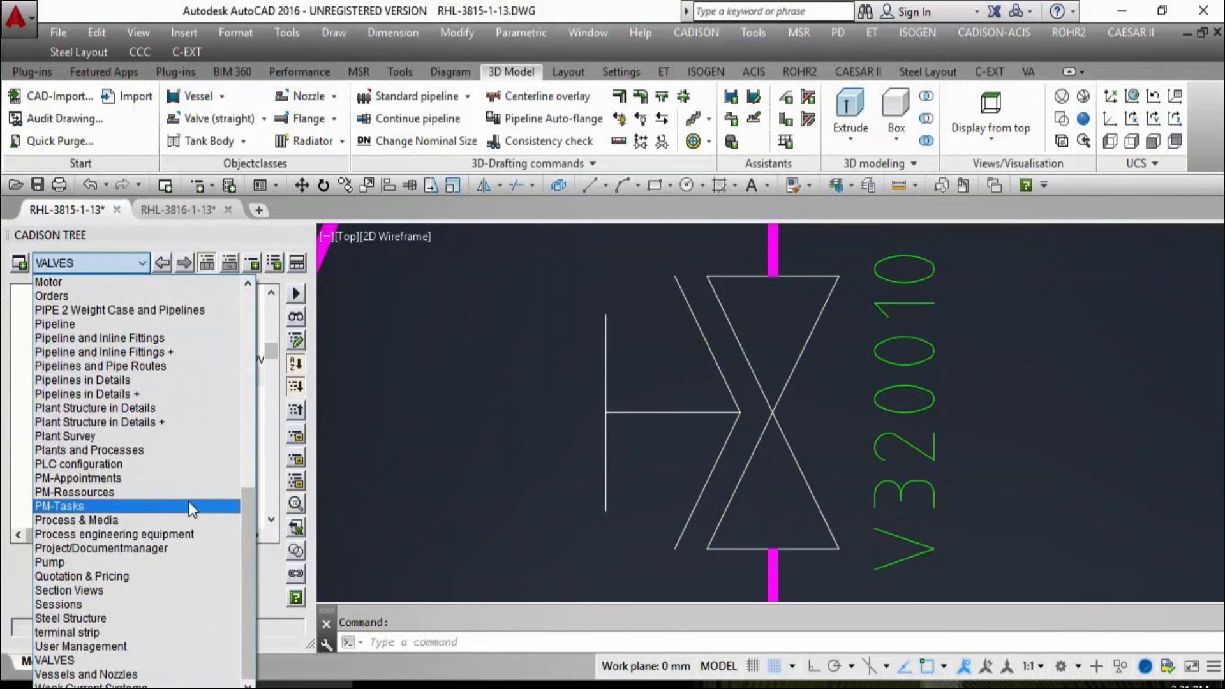
scroll(170, 495, up, 1)
scroll(171, 492, up, 3)
click(155, 379)
click(118, 393)
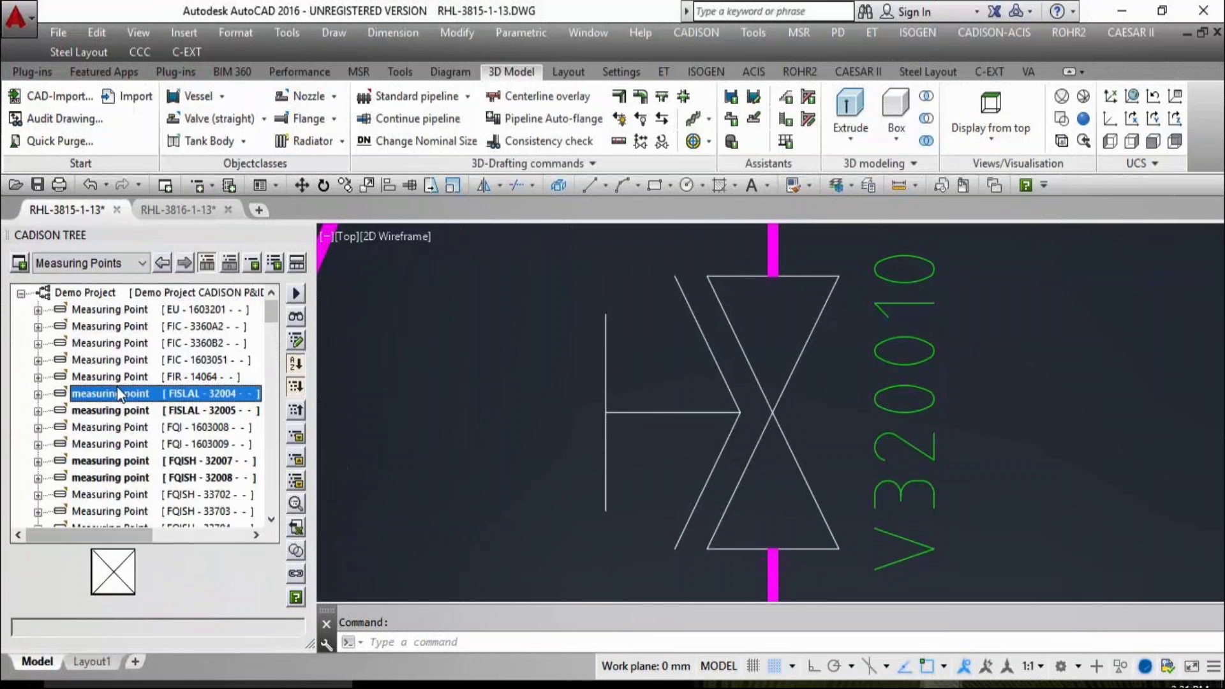
click(295, 504)
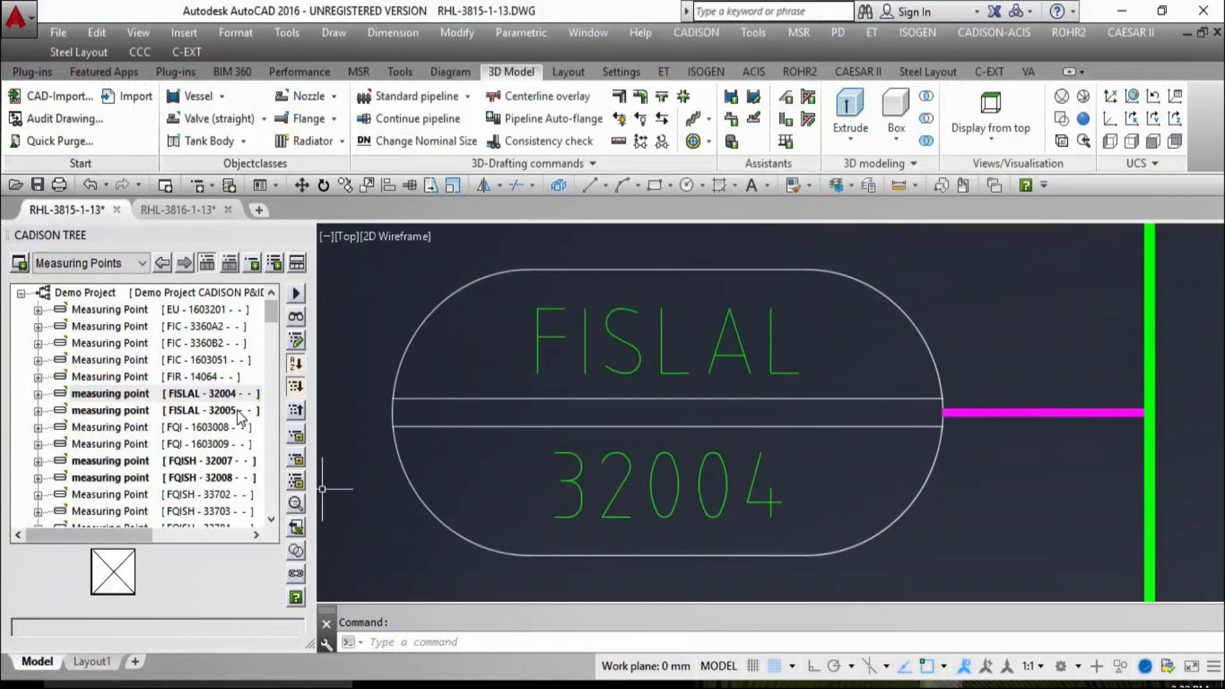
- Locate measuring point PASH - 32009 in the drawing and view its surroundings
drag(272, 305, 273, 357)
click(112, 376)
click(296, 504)
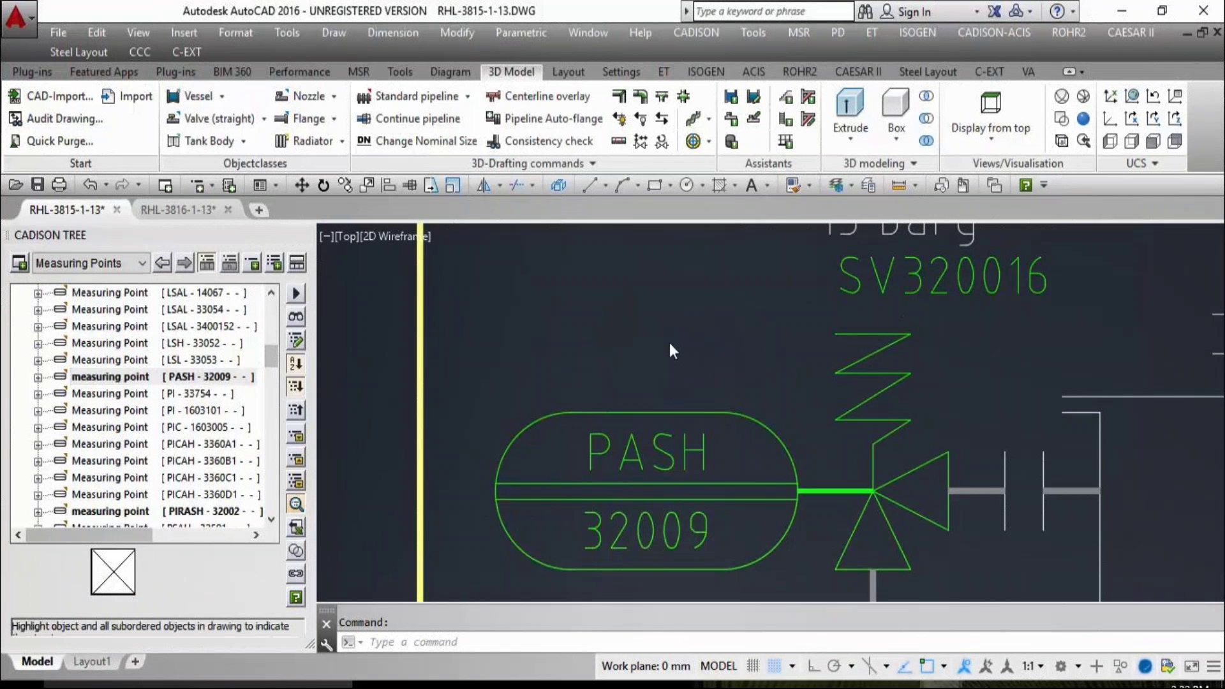
click(587, 329)
scroll(567, 318, down, 2)
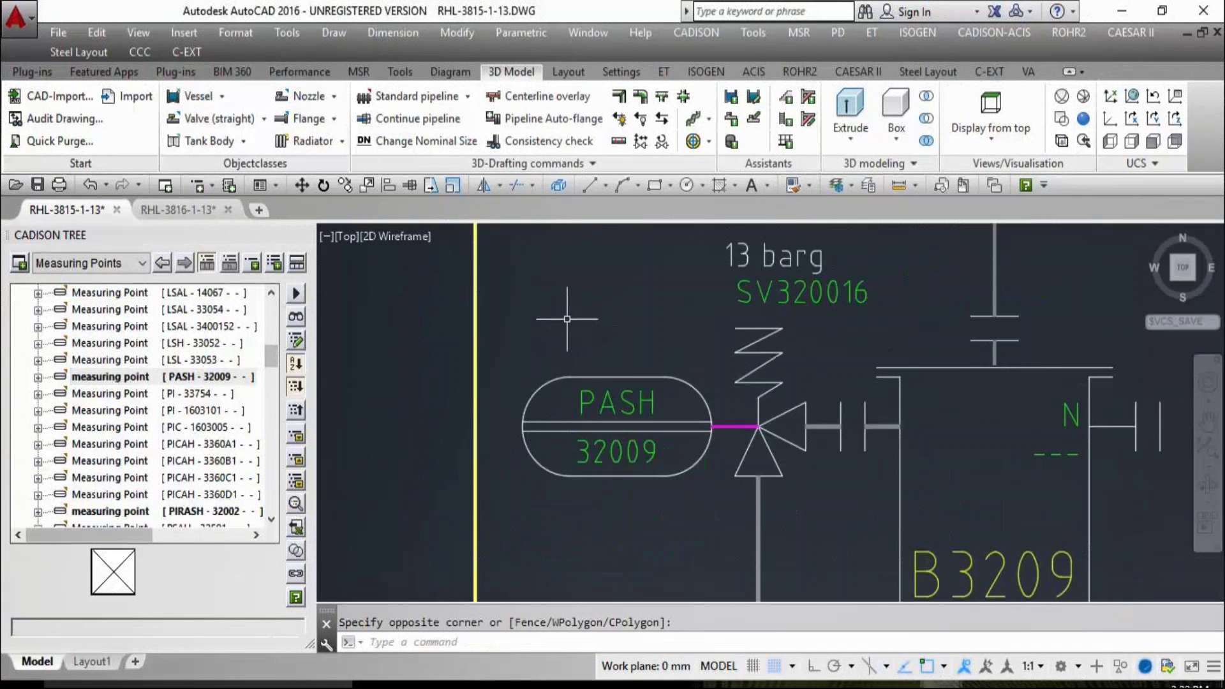
scroll(567, 318, down, 4)
scroll(780, 331, down, 3)
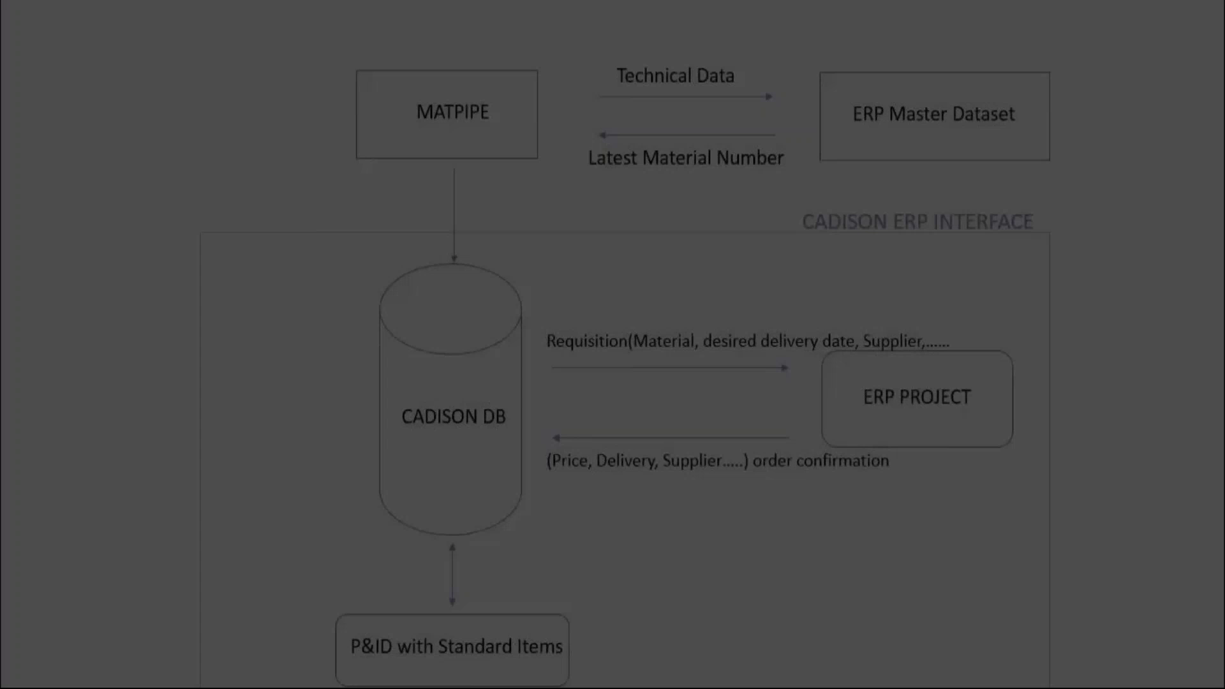
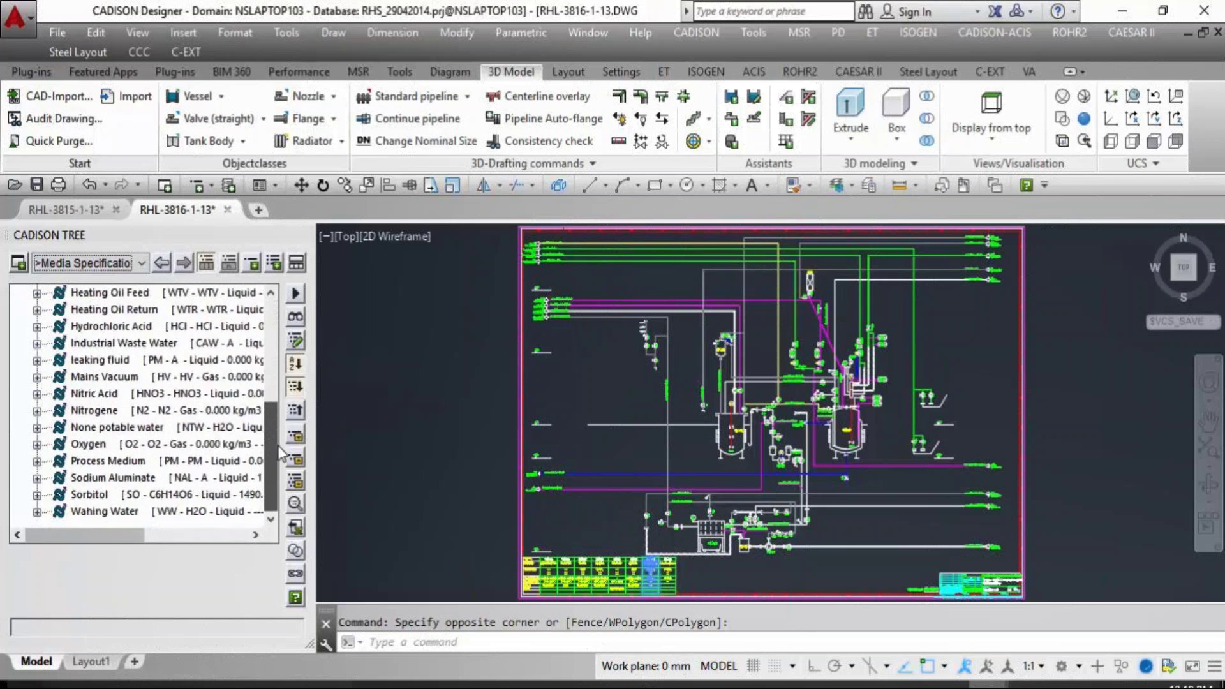
- Browse the media specifications in the tree of drawing RHL-3816-1-13 and expand Heating Oil Return
scroll(291, 365, up, 1)
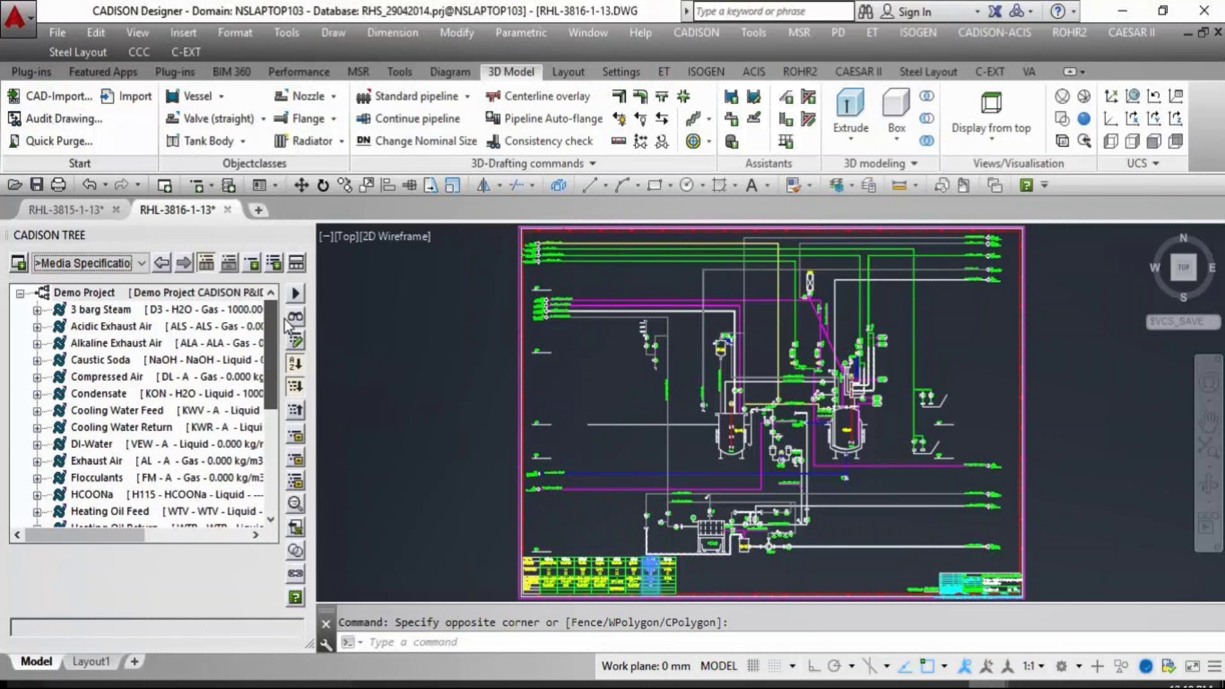
drag(273, 358, 273, 406)
click(27, 428)
click(37, 428)
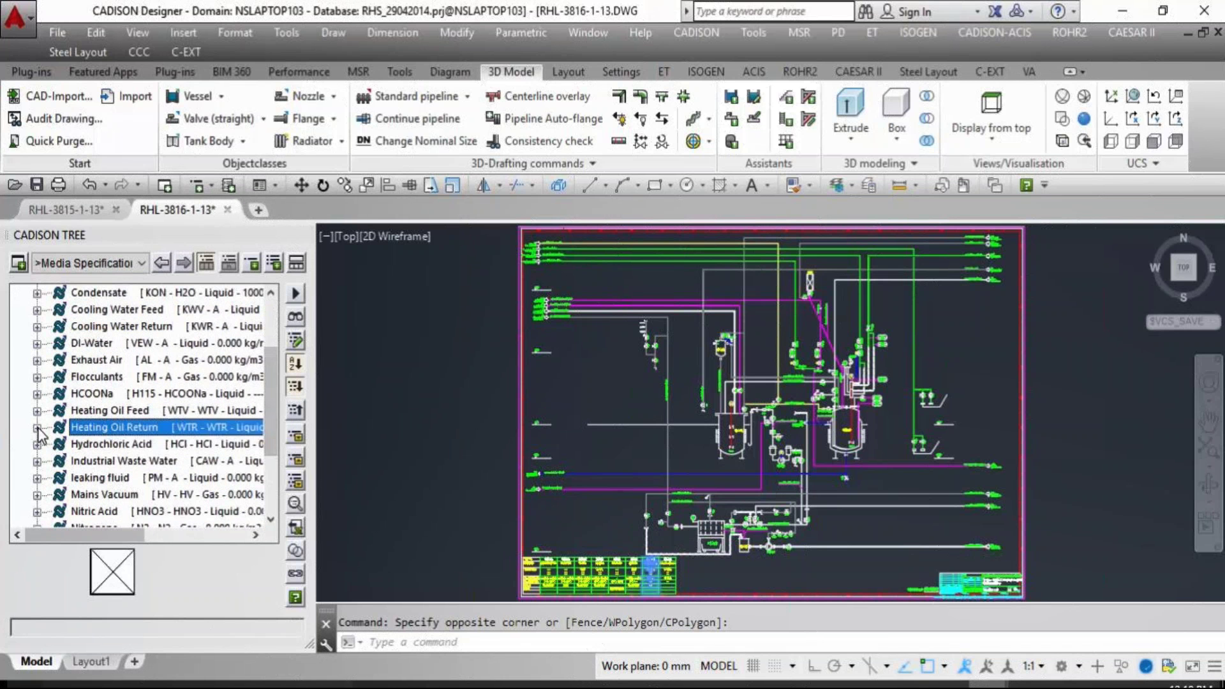
scroll(259, 431, down, 1)
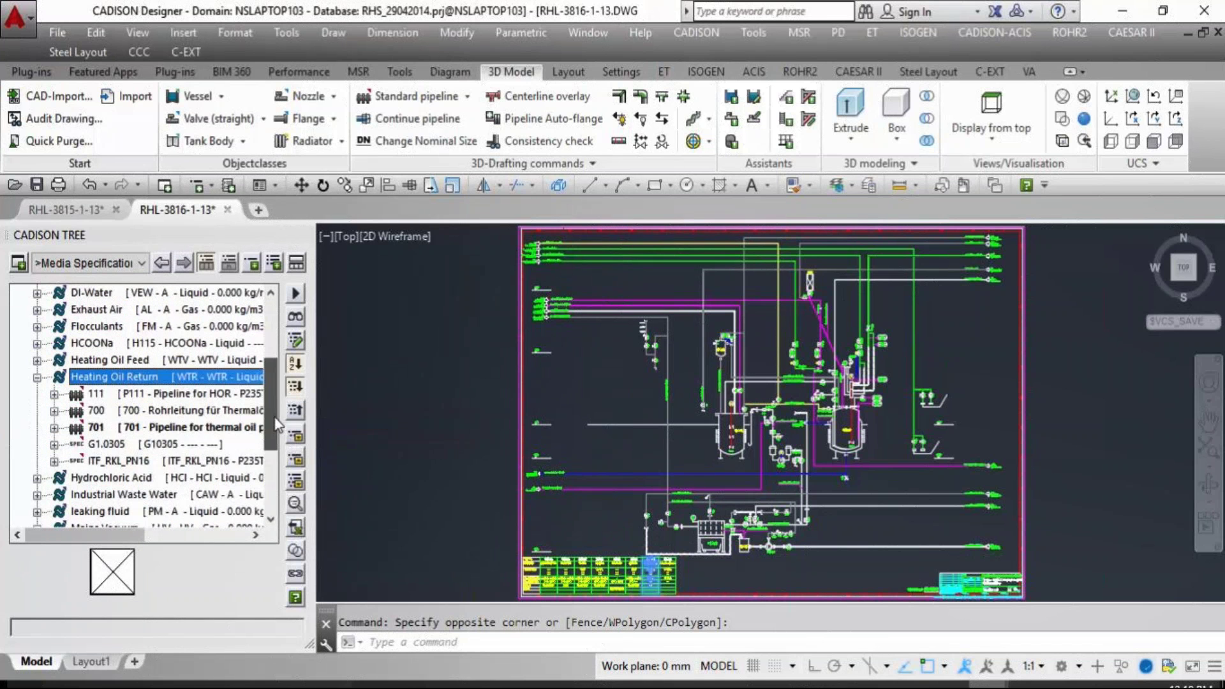
- Examine the pipe specs G1.0305 and ITF_RKL_PN16 under Heating Oil Return, expanding G1.0305 to show its assigned pipelines
click(122, 444)
click(131, 461)
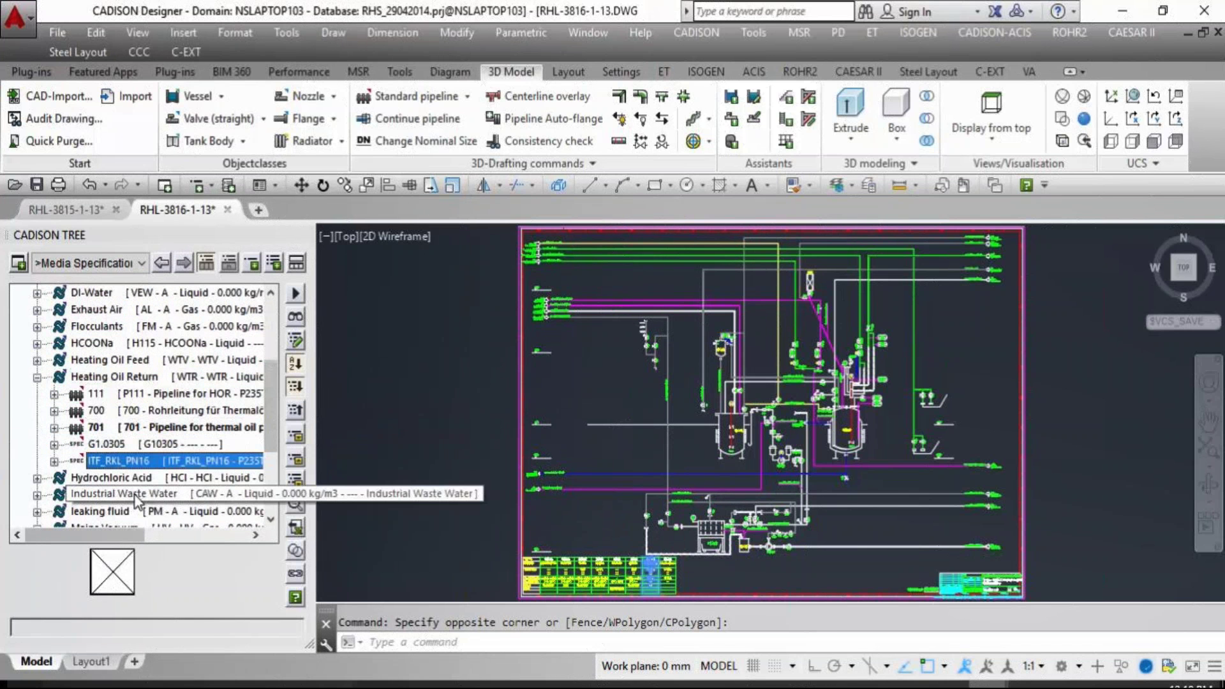
click(110, 446)
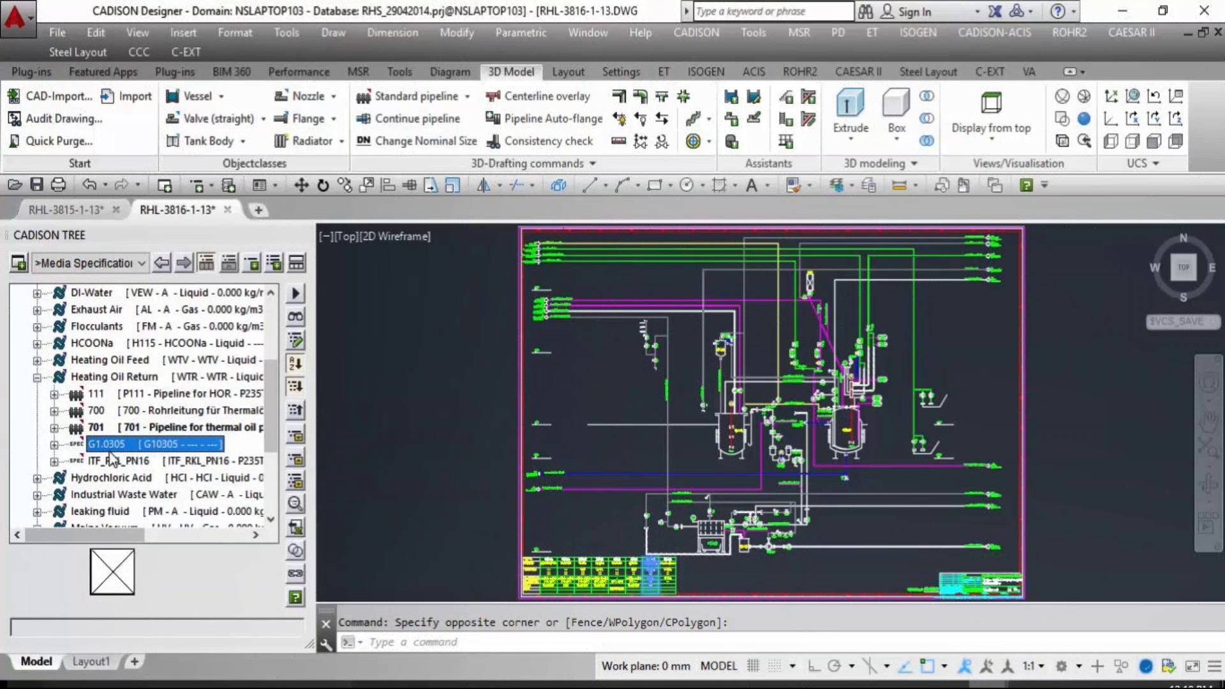
click(55, 444)
scroll(96, 446, down, 2)
click(80, 394)
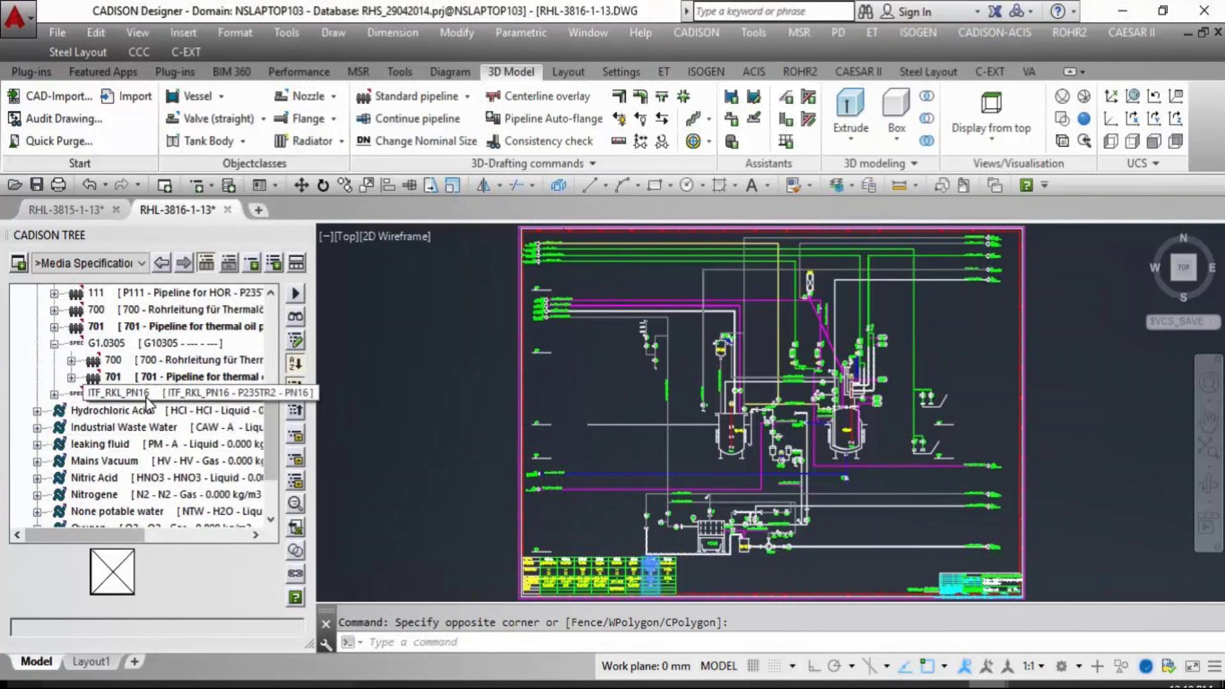
- Open the pipe sizing calculation for pipeline 111 under the ITF_RKL_PN16 specification
click(54, 394)
click(115, 411)
right_click(201, 411)
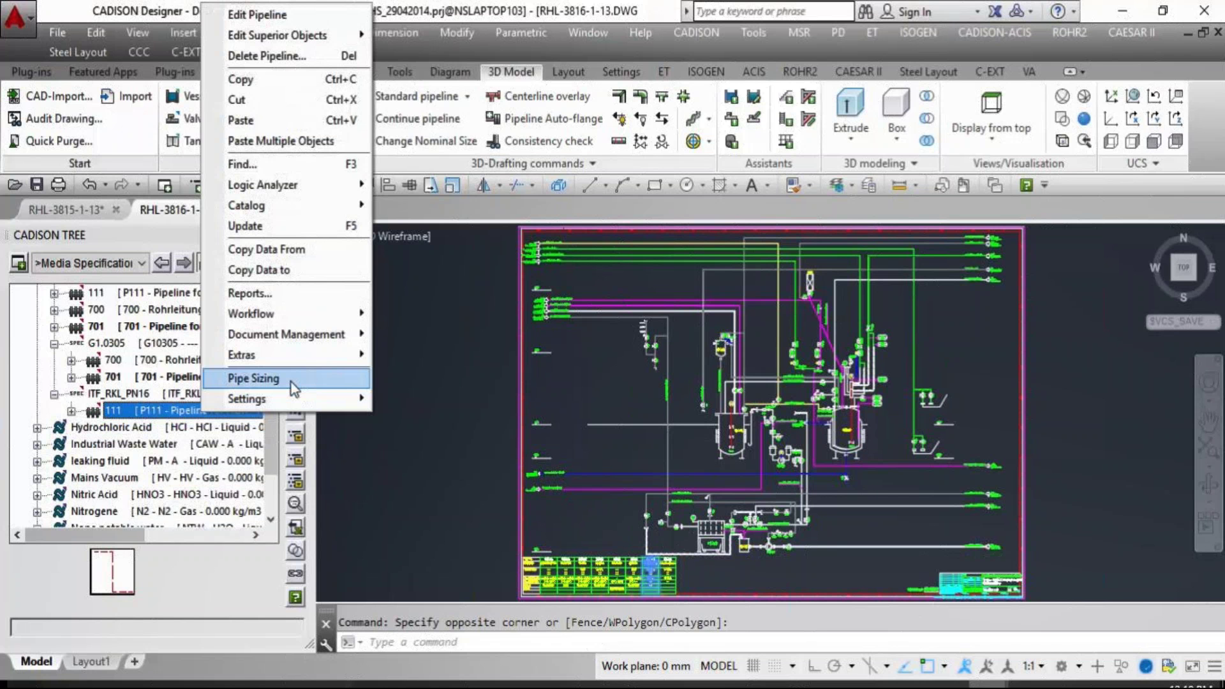
click(313, 379)
drag(495, 27, 857, 30)
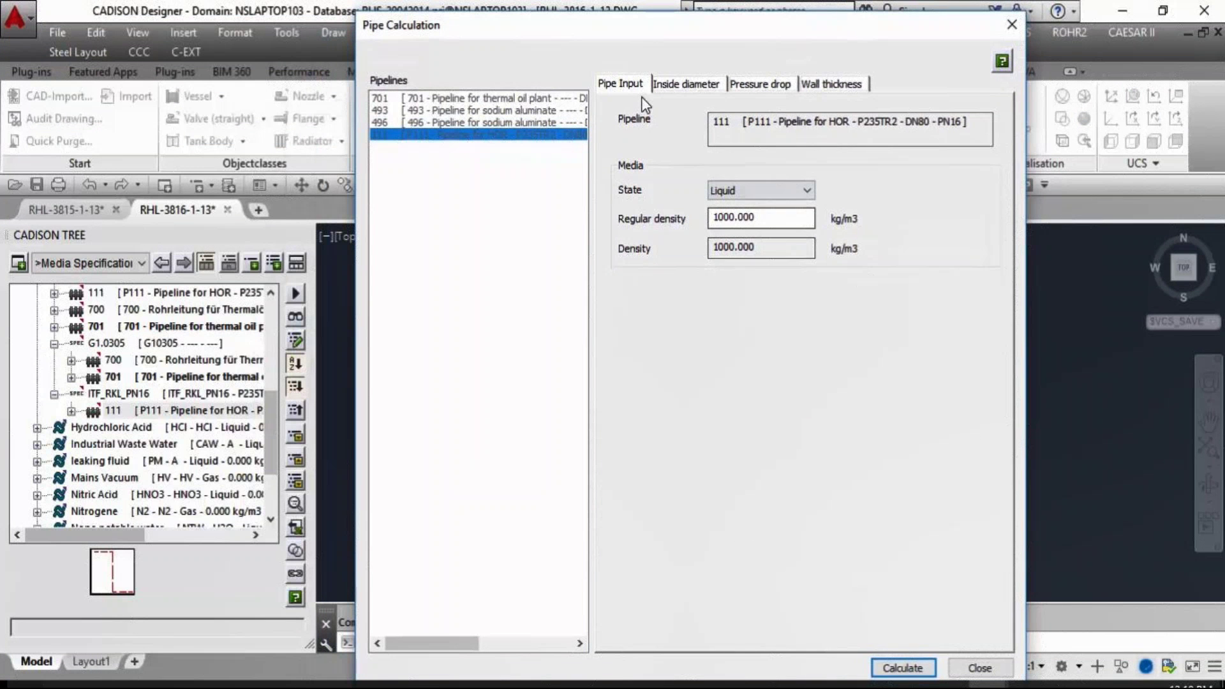
- Review pipeline P111's inside diameter, pressure drop and wall thickness calculations, recalculate, and close the pipe calculation
click(692, 87)
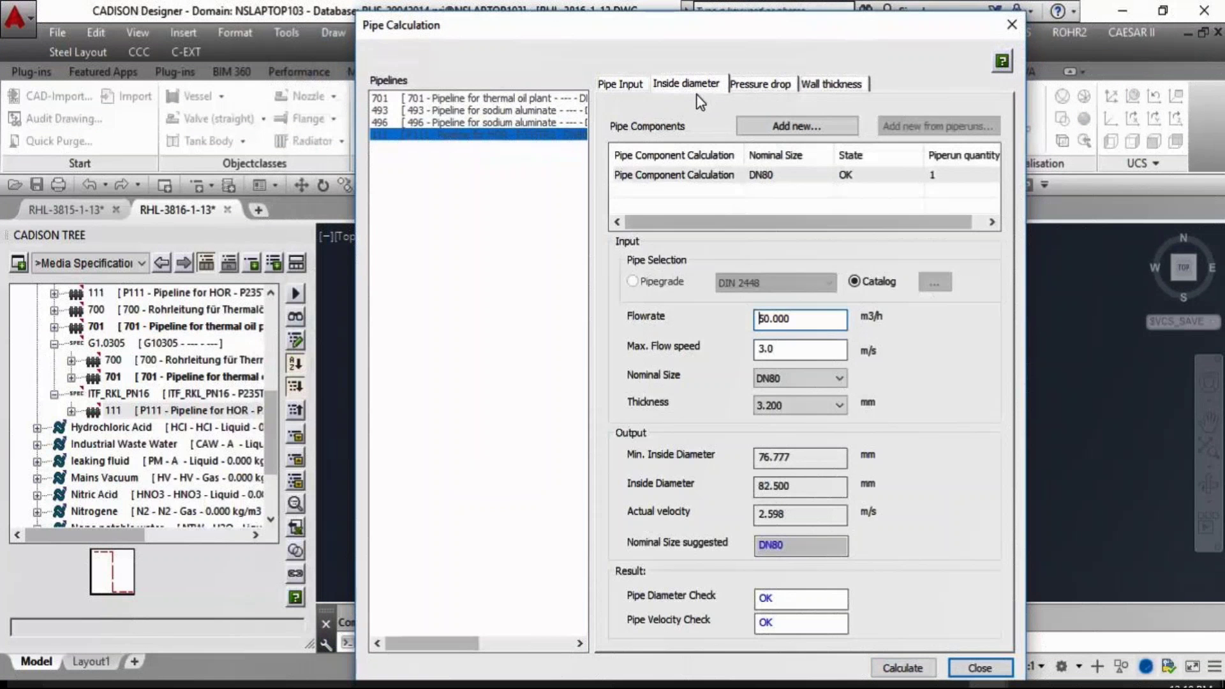
click(713, 182)
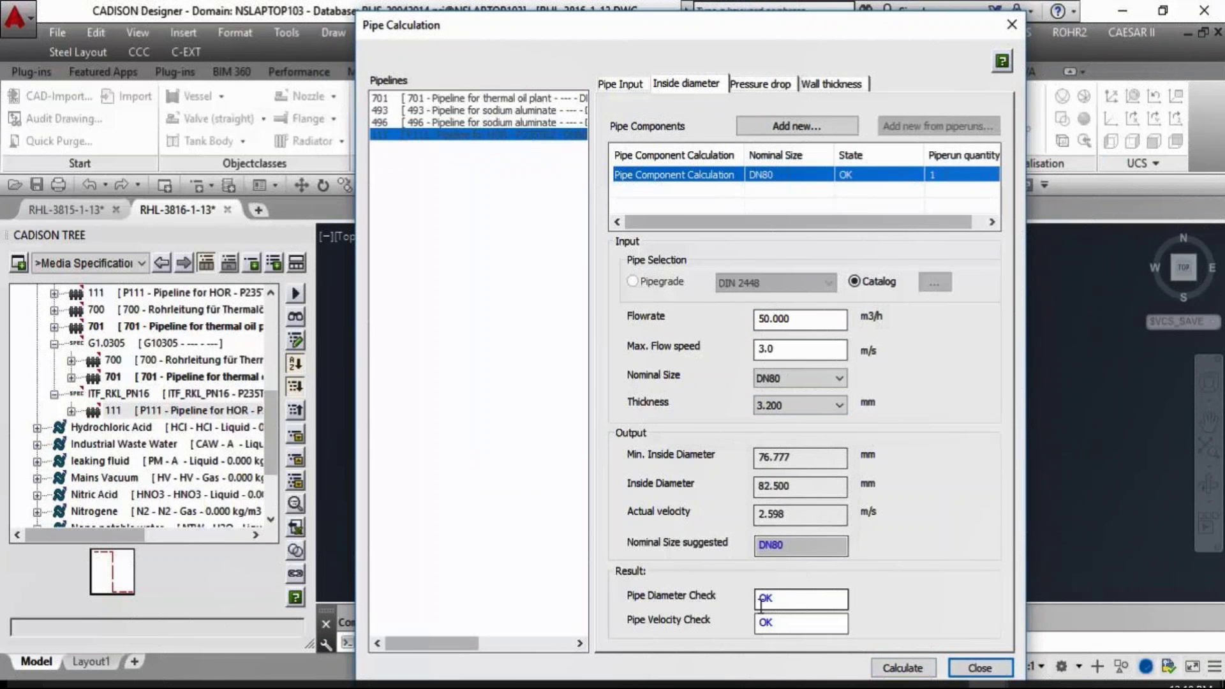
click(763, 86)
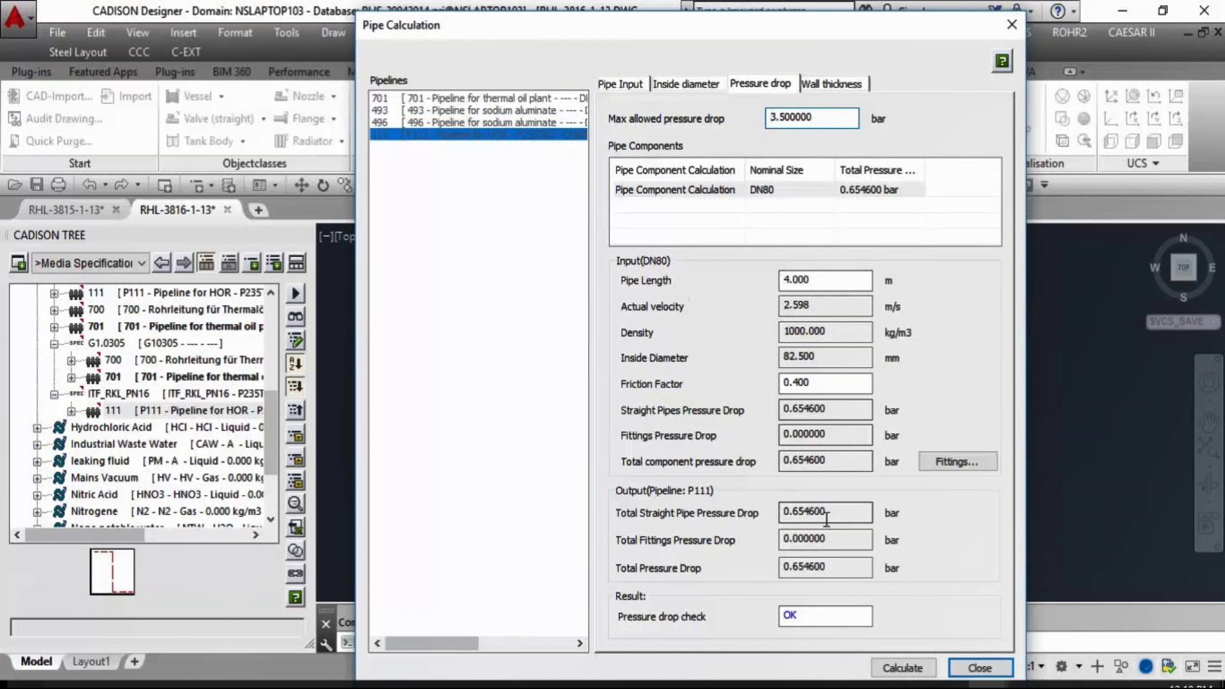
click(833, 84)
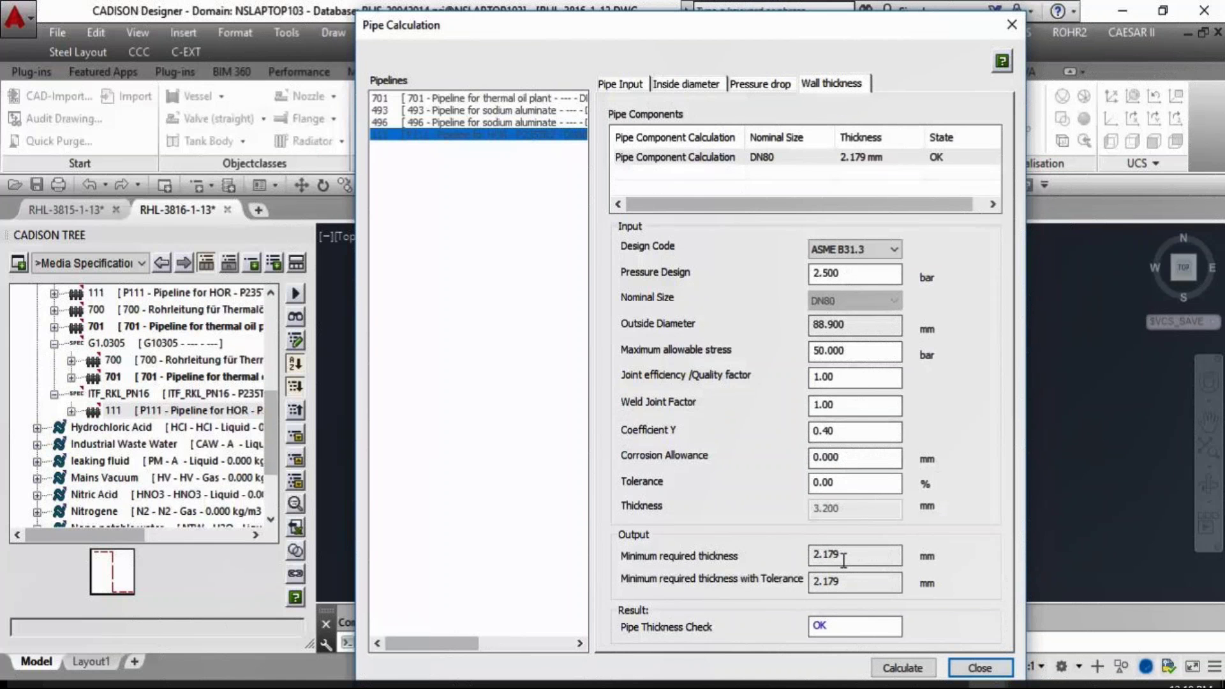
drag(855, 555, 780, 567)
click(696, 83)
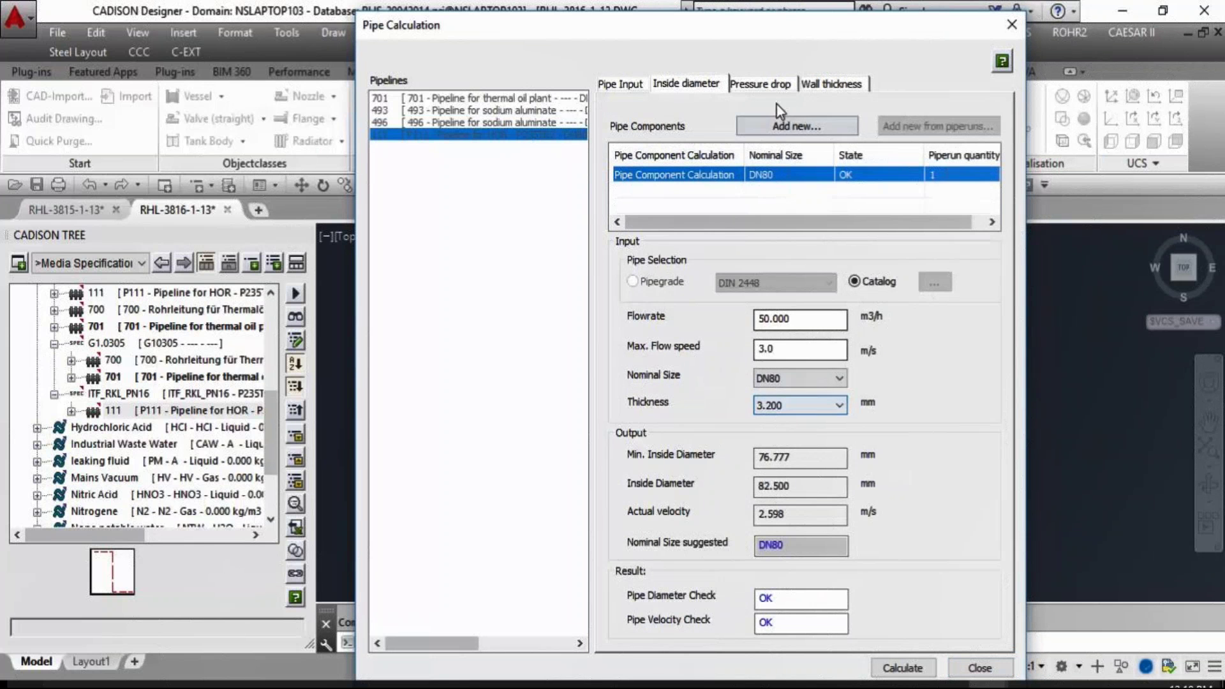
click(823, 85)
click(922, 663)
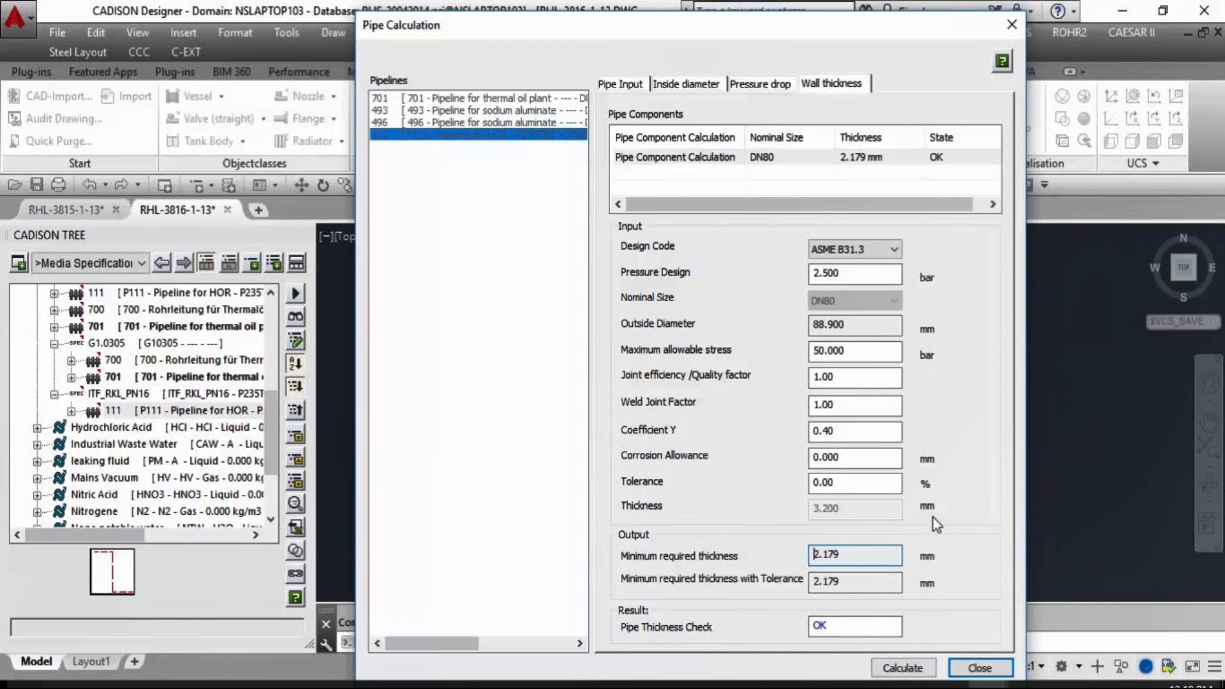
click(978, 668)
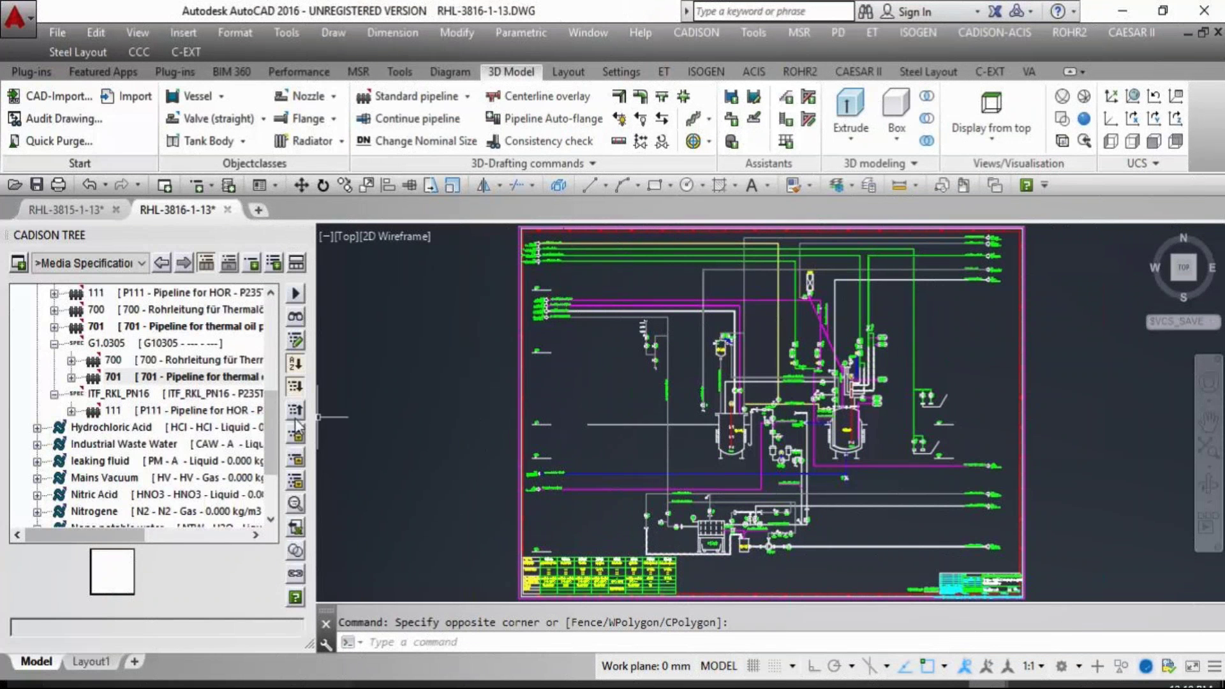
- List the project's pumps in the tree and locate diaphragm pump P3261 in the drawing
click(113, 409)
click(93, 263)
scroll(95, 447, down, 5)
click(76, 667)
click(111, 359)
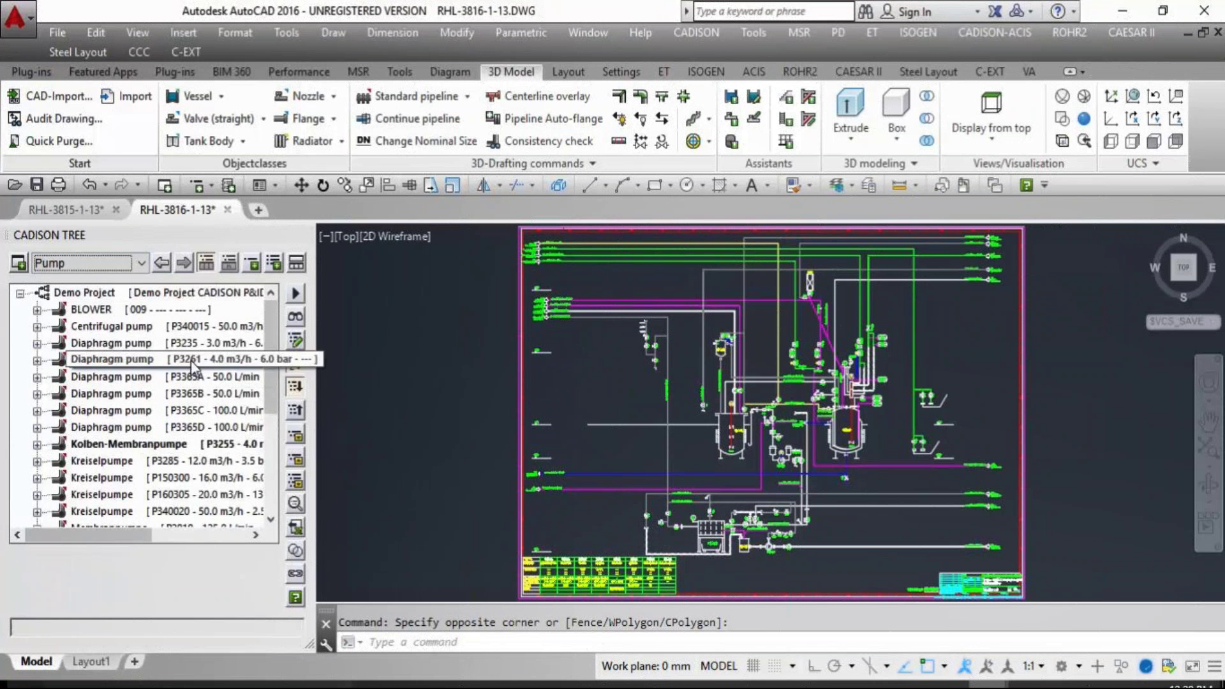
click(295, 504)
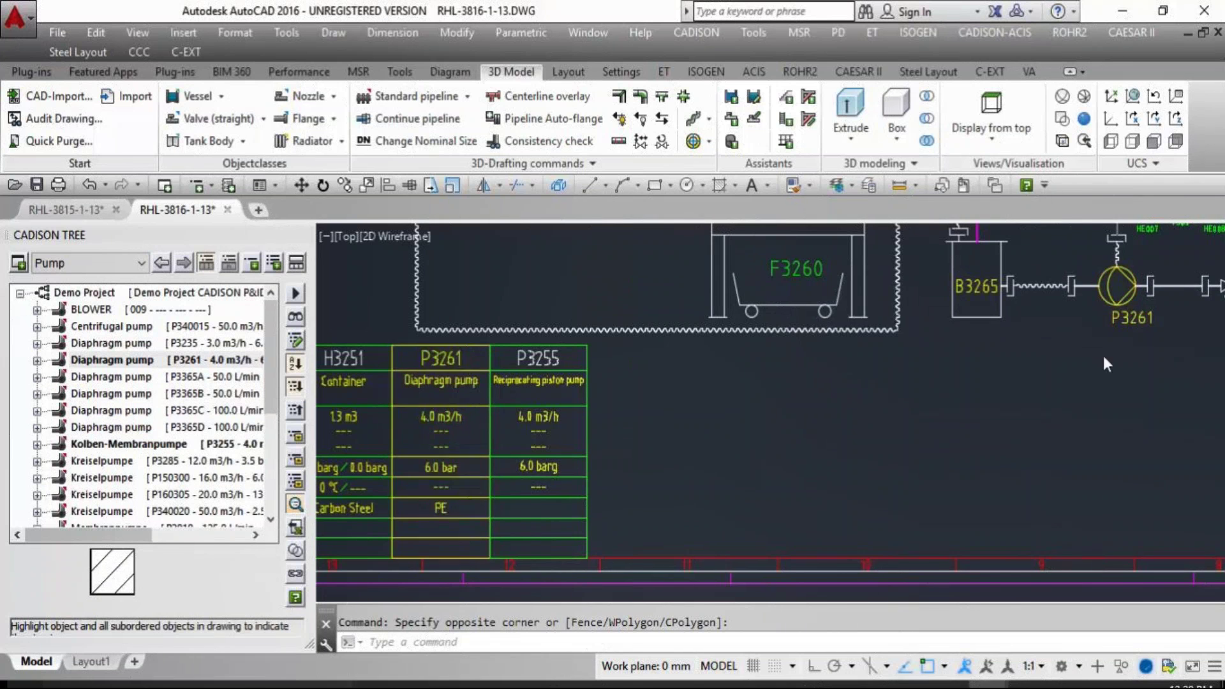
middle_drag(1118, 381, 1071, 399)
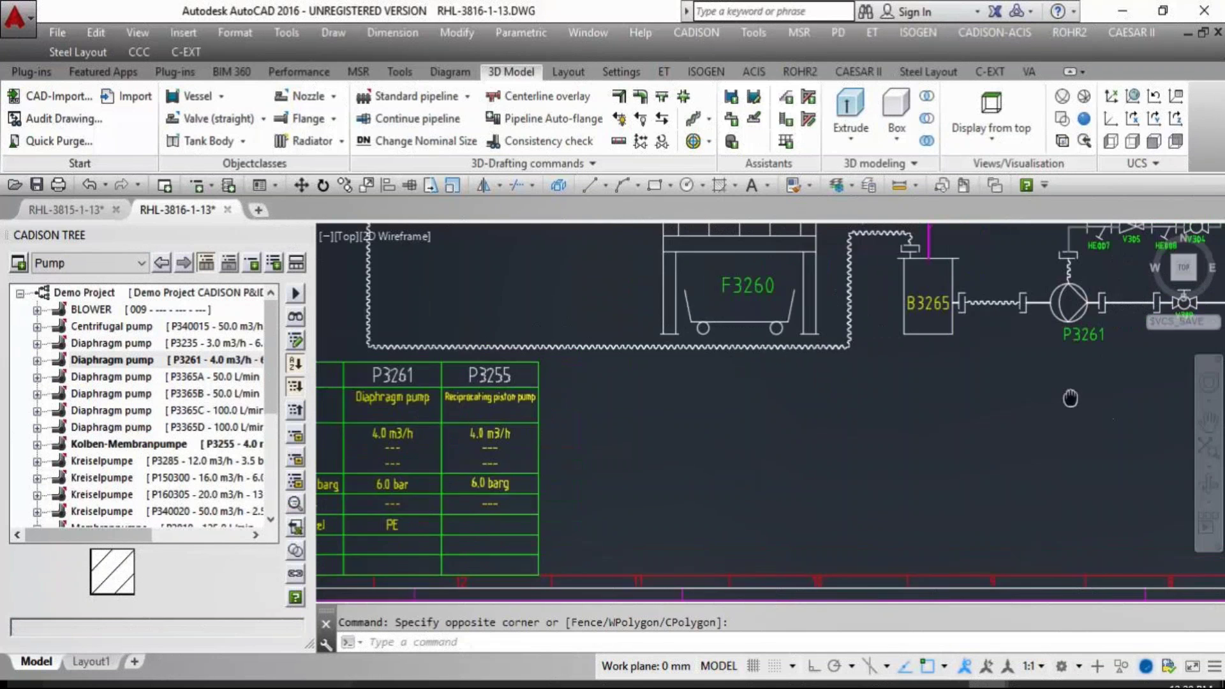
- Run the pump sizing calculation for diaphragm pump P3261 and close it
right_click(203, 368)
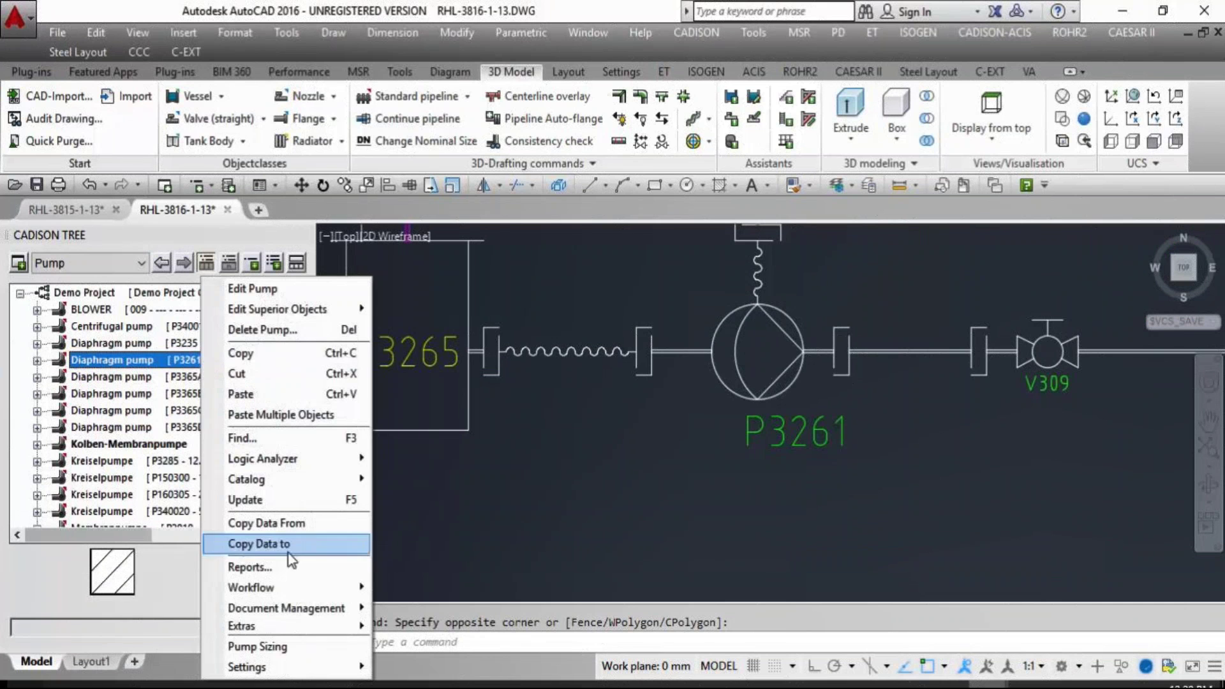
click(300, 647)
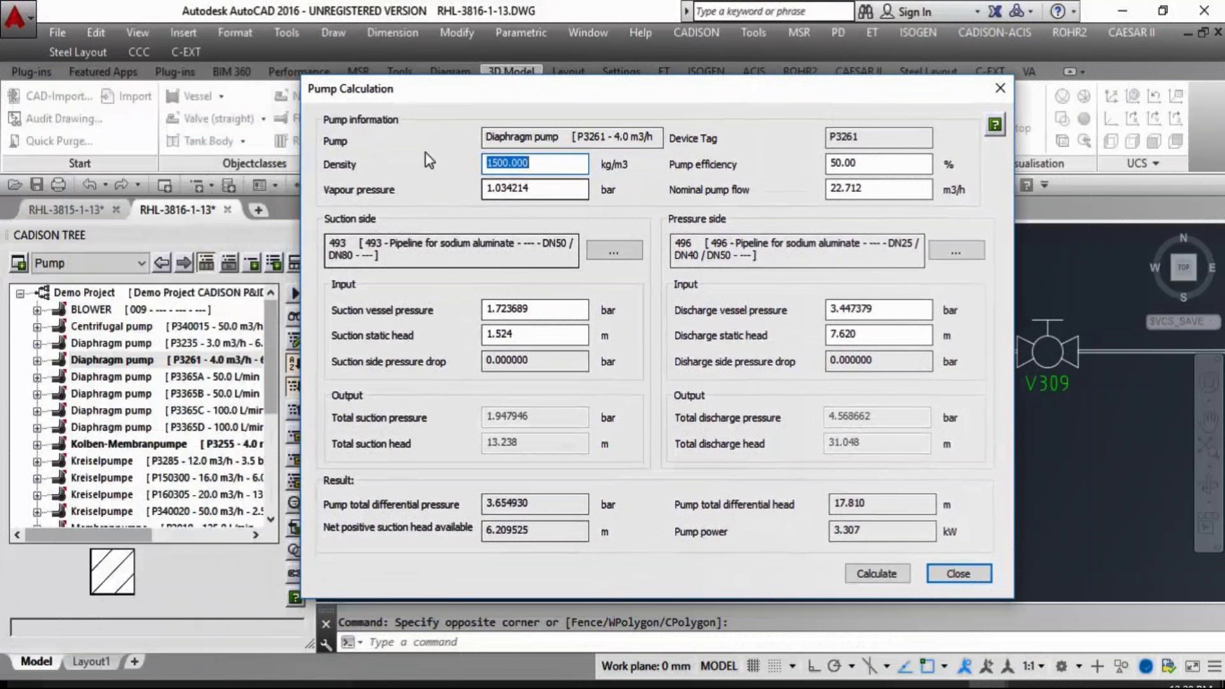
click(564, 165)
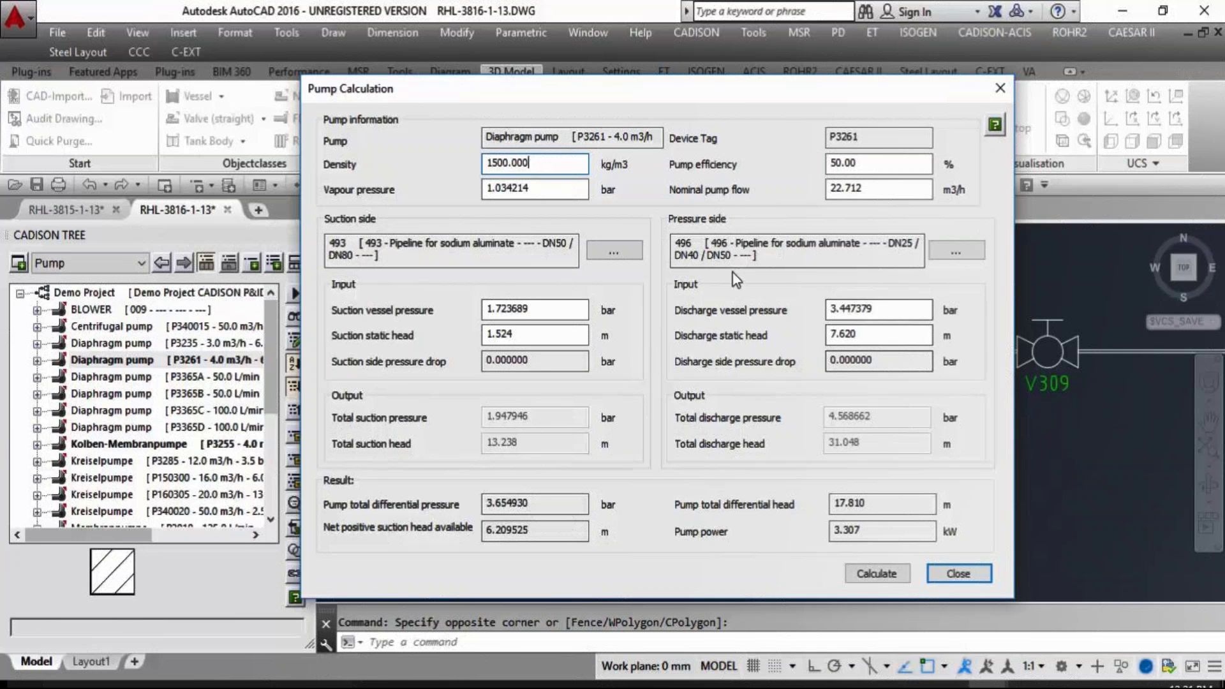
click(876, 579)
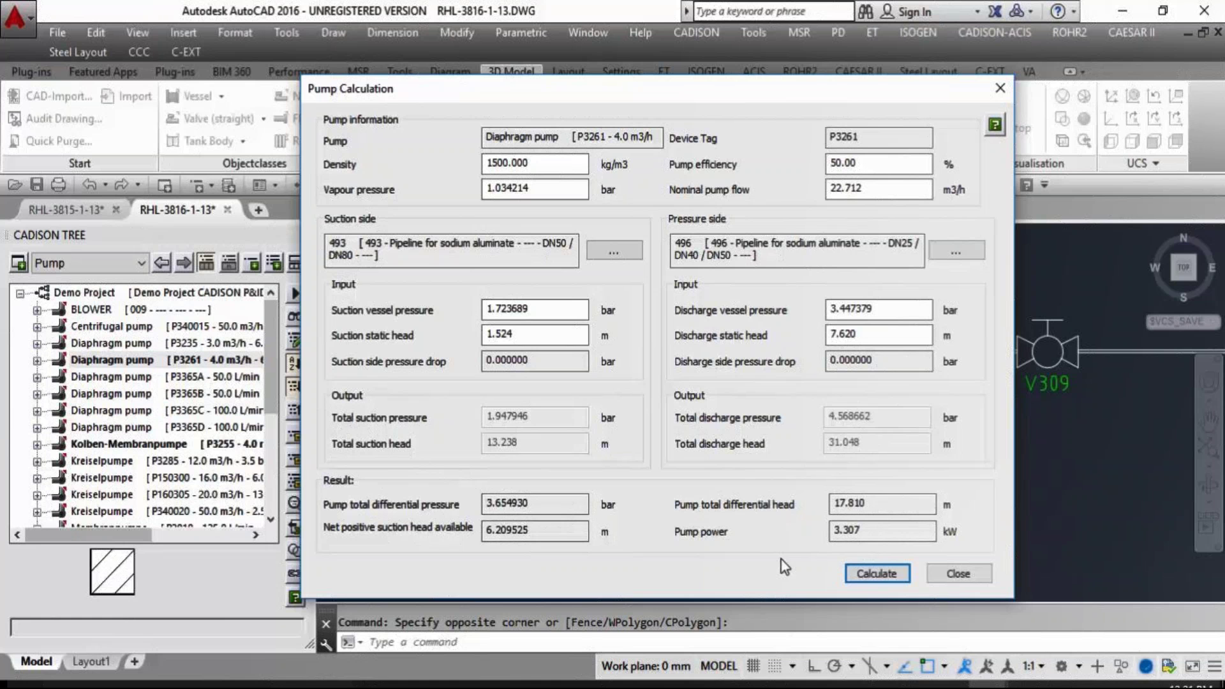
click(981, 579)
- Examine the two-valve pipeline branch located beside vessel C3250 in the RHL-3816-1-13 drawing
middle_click(996, 543)
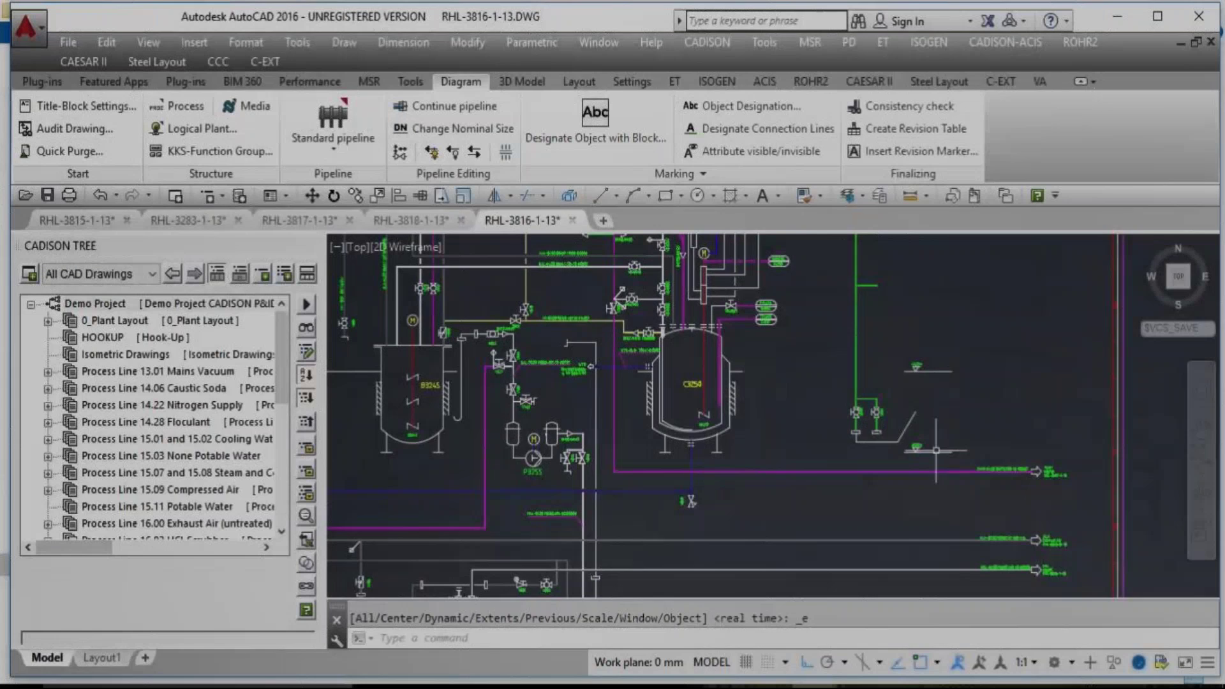
scroll(936, 451, up, 4)
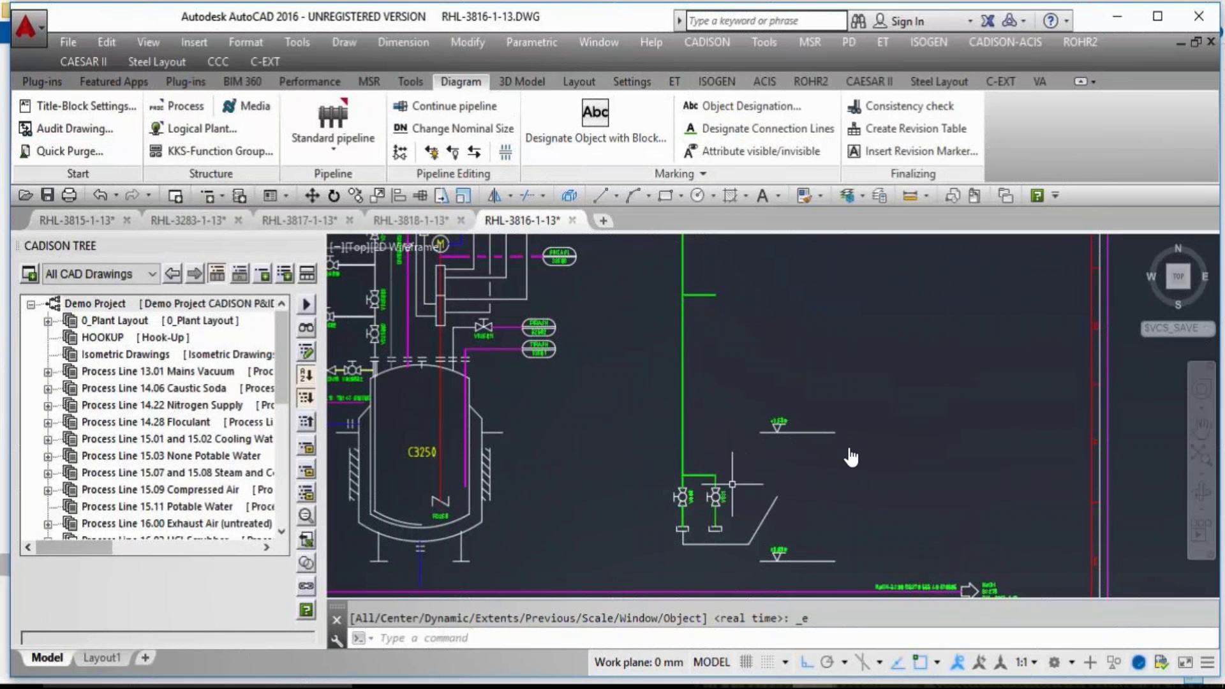
scroll(696, 510, up, 5)
scroll(630, 444, down, 4)
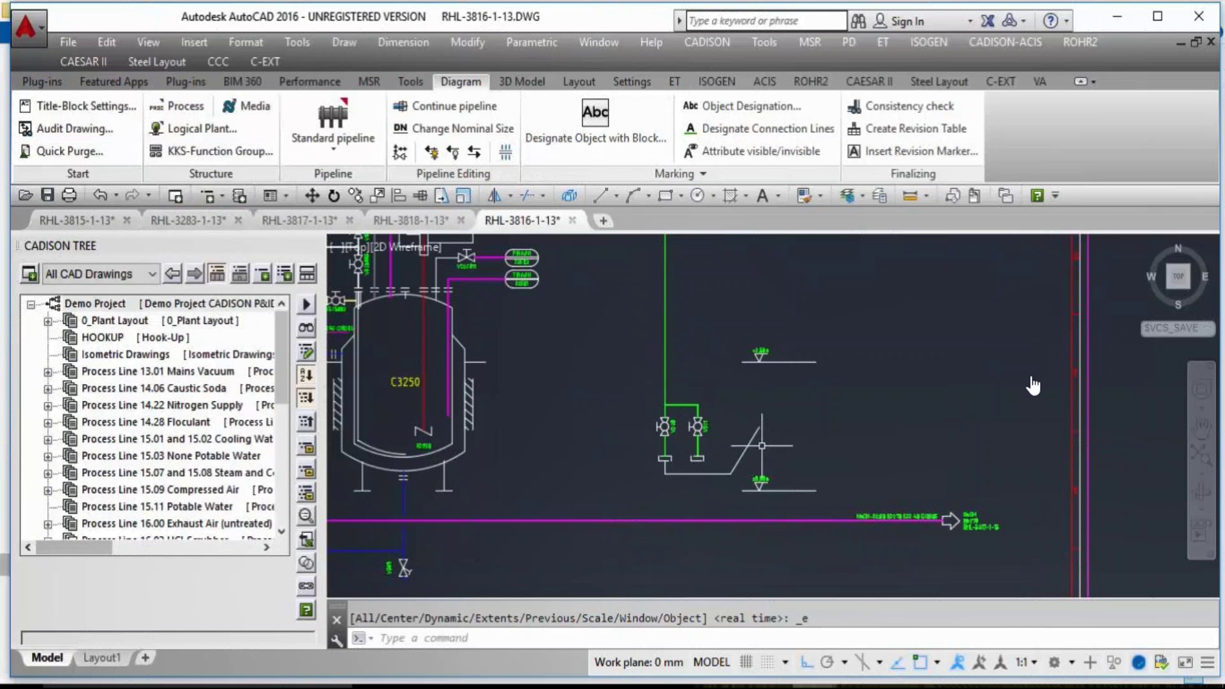
drag(1034, 385, 1010, 446)
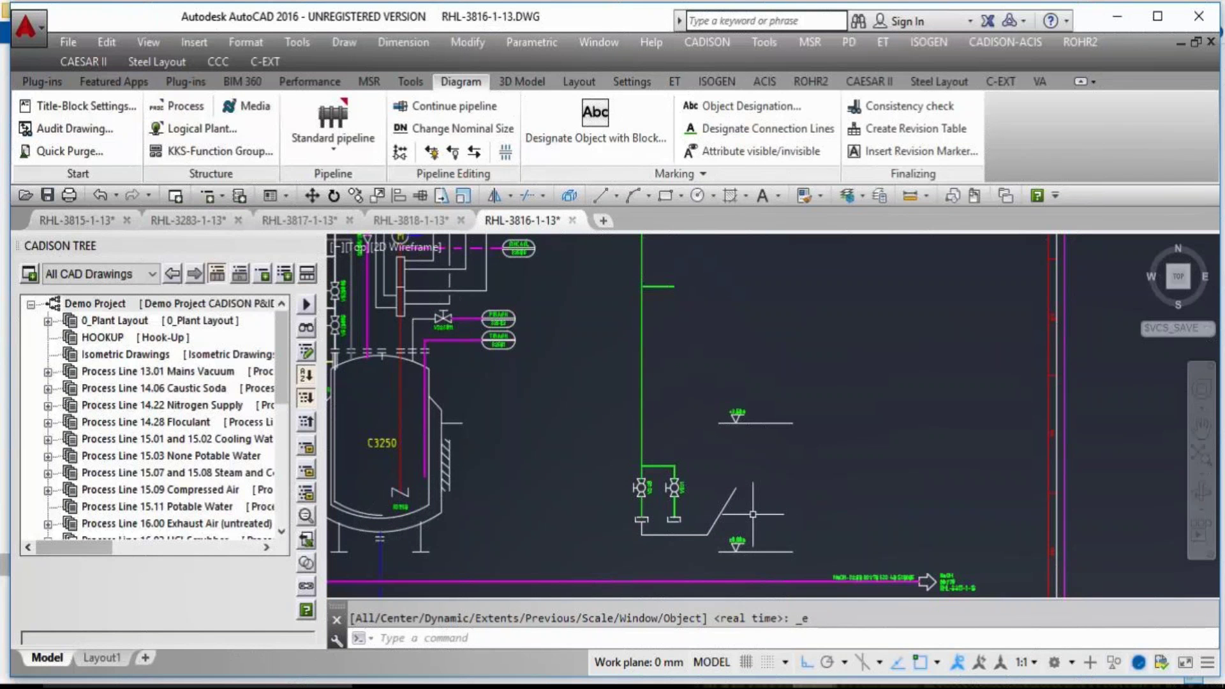
key(Escape)
scroll(740, 517, up, 3)
scroll(996, 465, down, 5)
- Start creating a new symbol in the Symbol Editor, using valves V380 and V381 with their connected branch lines as its graphic
click(706, 41)
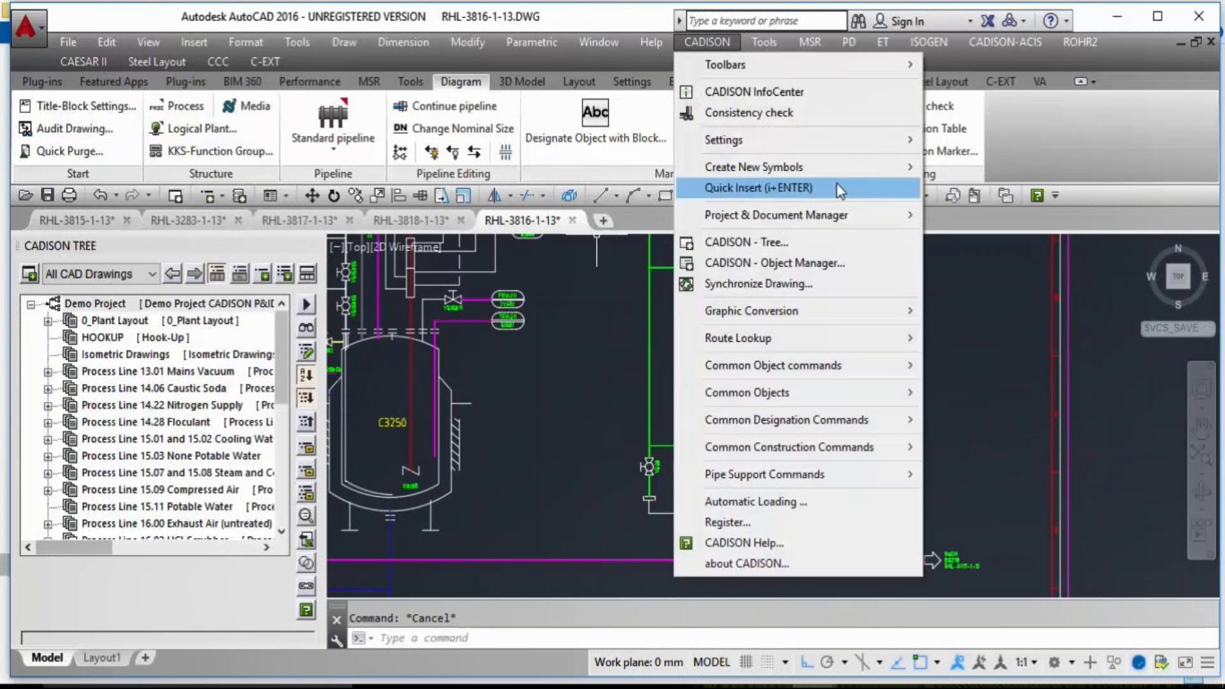
mouse_move(820, 167)
click(1008, 279)
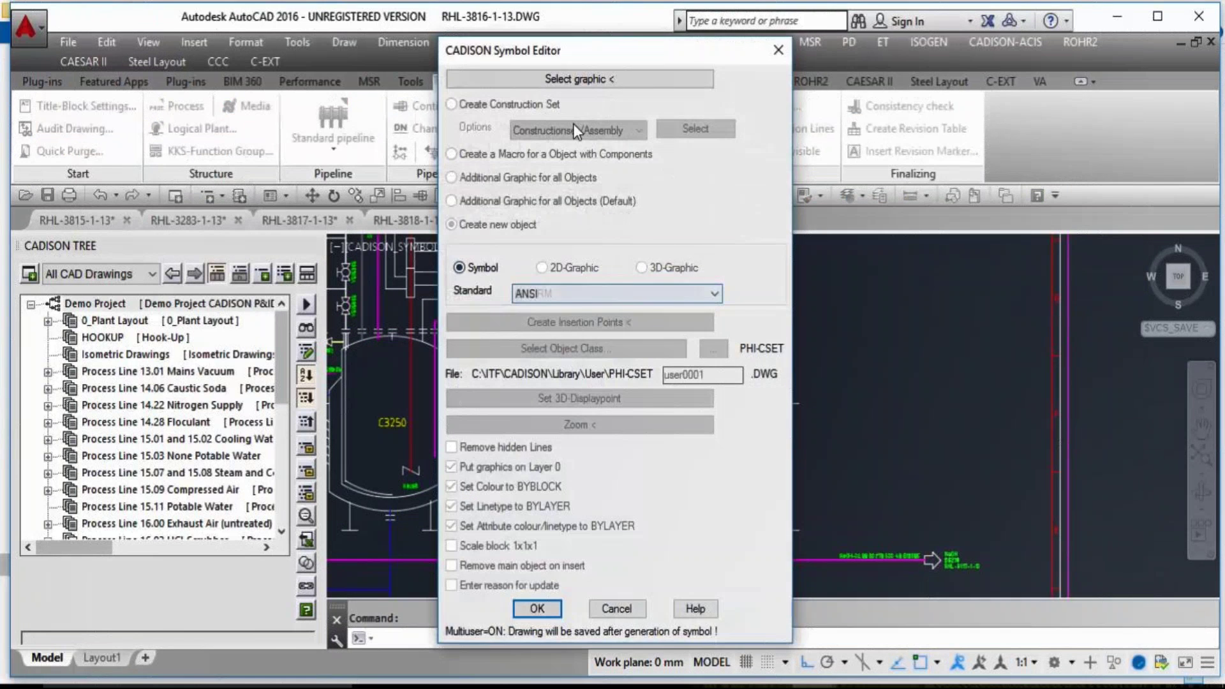
click(580, 79)
click(629, 431)
scroll(761, 514, up, 4)
click(760, 507)
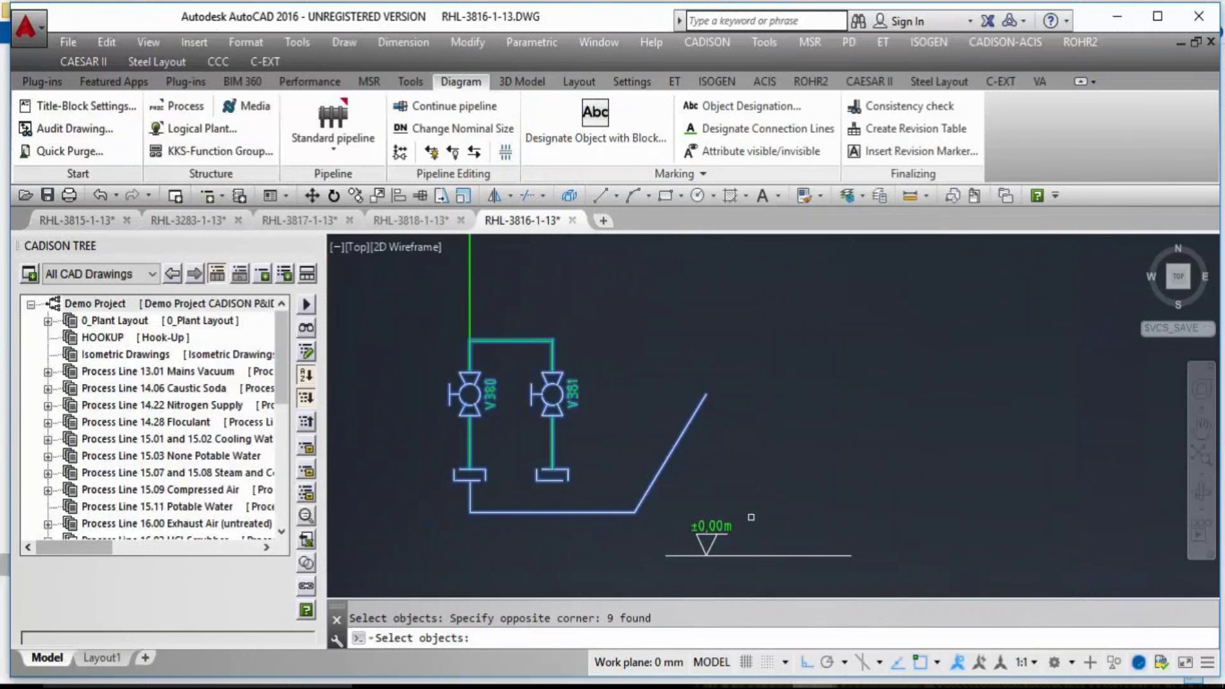
scroll(832, 460, down, 4)
key(Return)
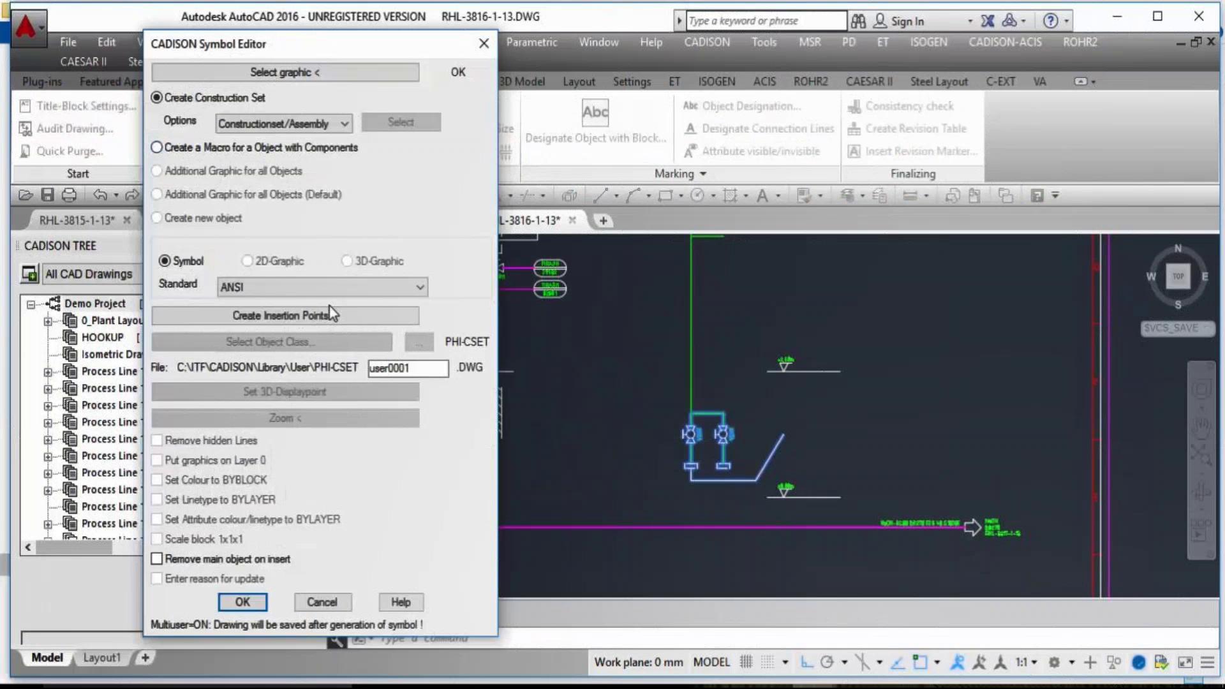
- Choose the ANSI standard for the construction set and place its insertion point at the pipe junction above valve V380
click(337, 292)
click(328, 330)
click(335, 317)
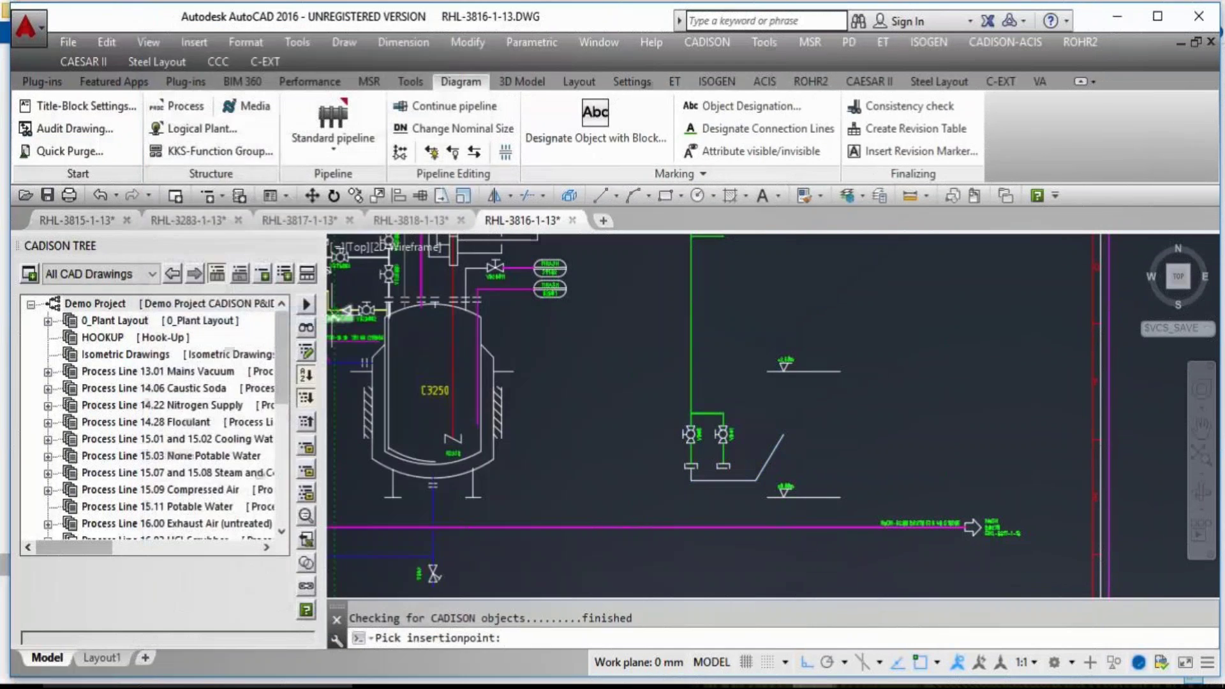
scroll(679, 405, up, 5)
click(679, 404)
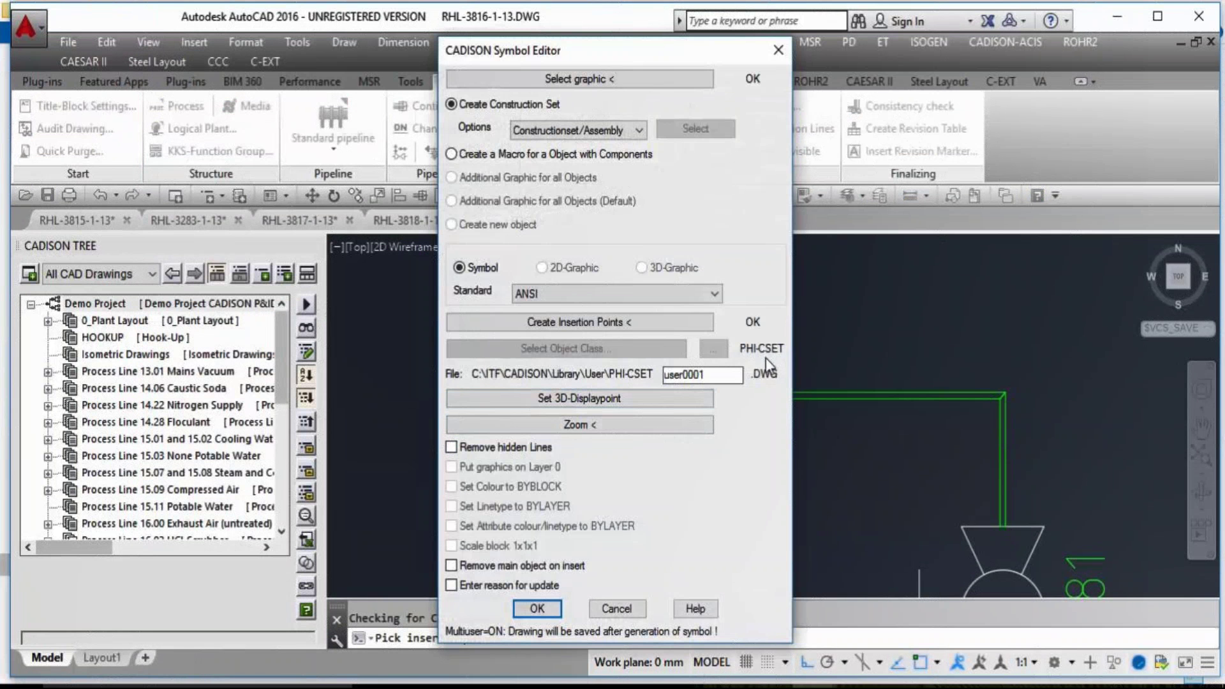
- Name the construction set file Valve_Assembly_01
drag(725, 376, 550, 377)
text(Valve_Asse)
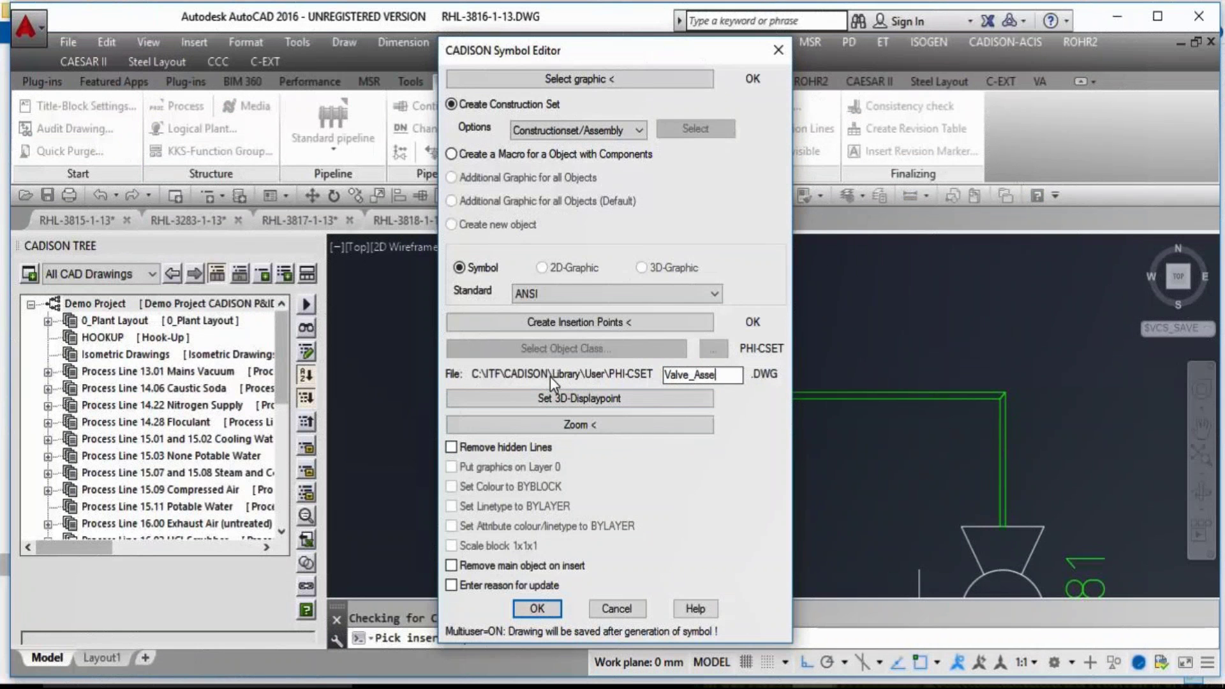
text(mbly_01)
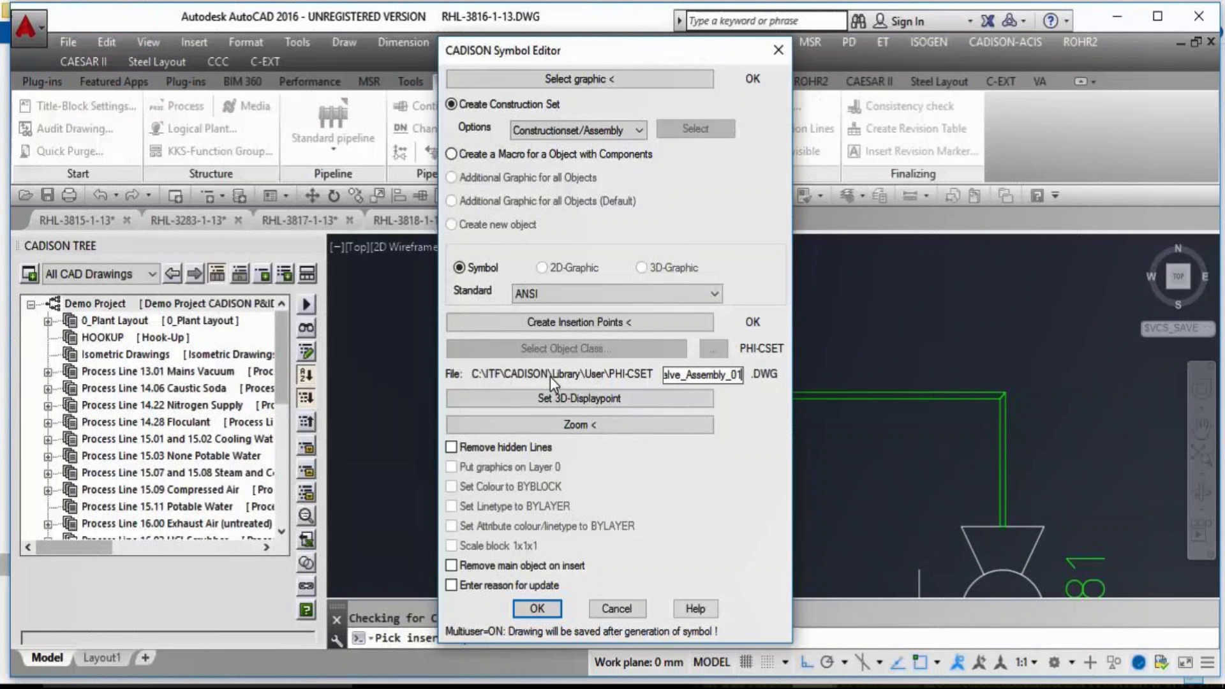
key(Tab)
- Define the zoom window around the two-valve branch and generate the construction set symbol
click(594, 424)
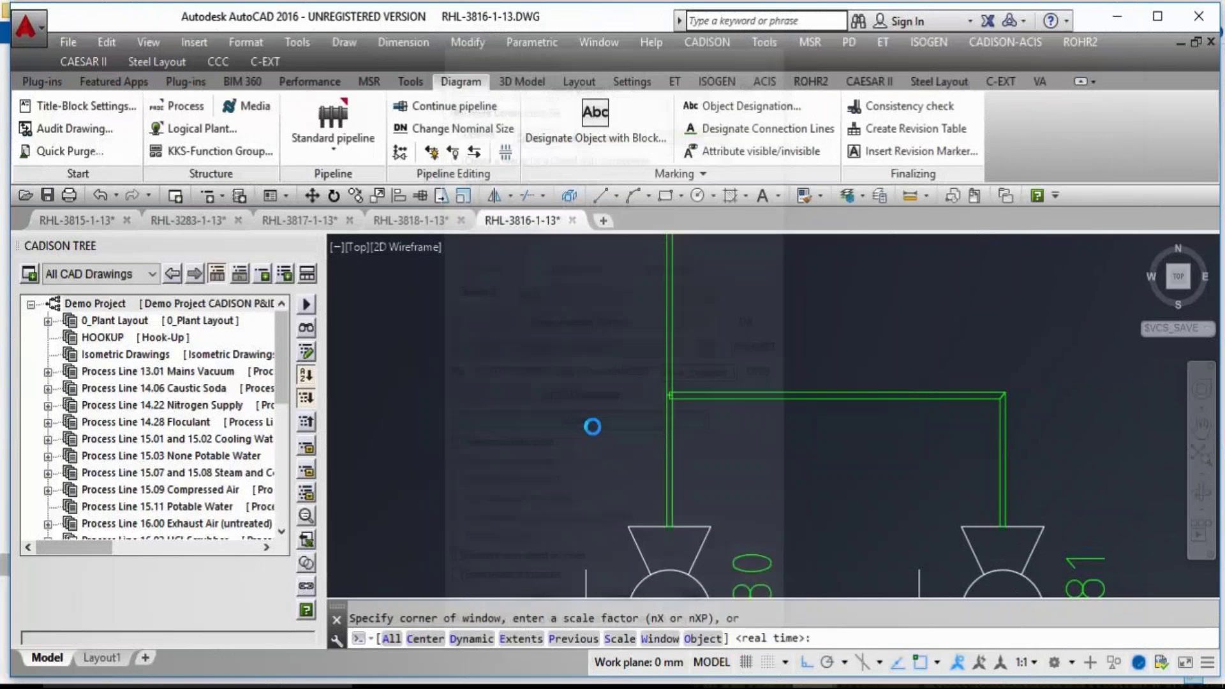
scroll(591, 424, down, 3)
click(620, 330)
click(807, 451)
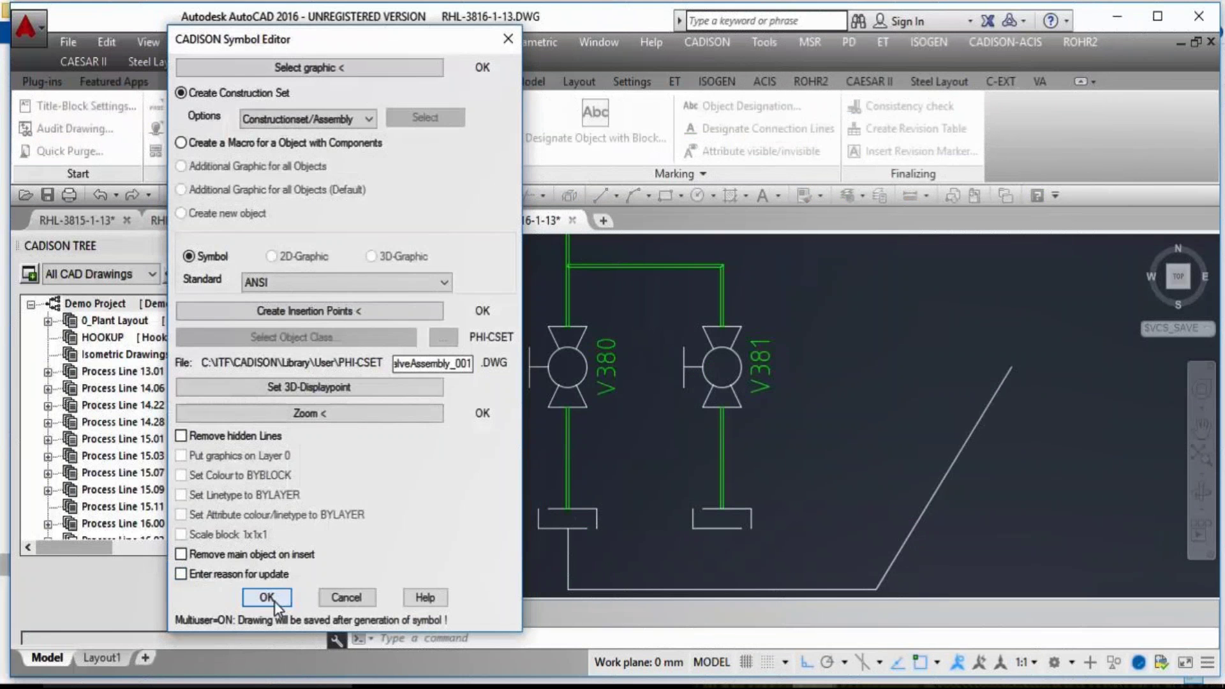
click(266, 599)
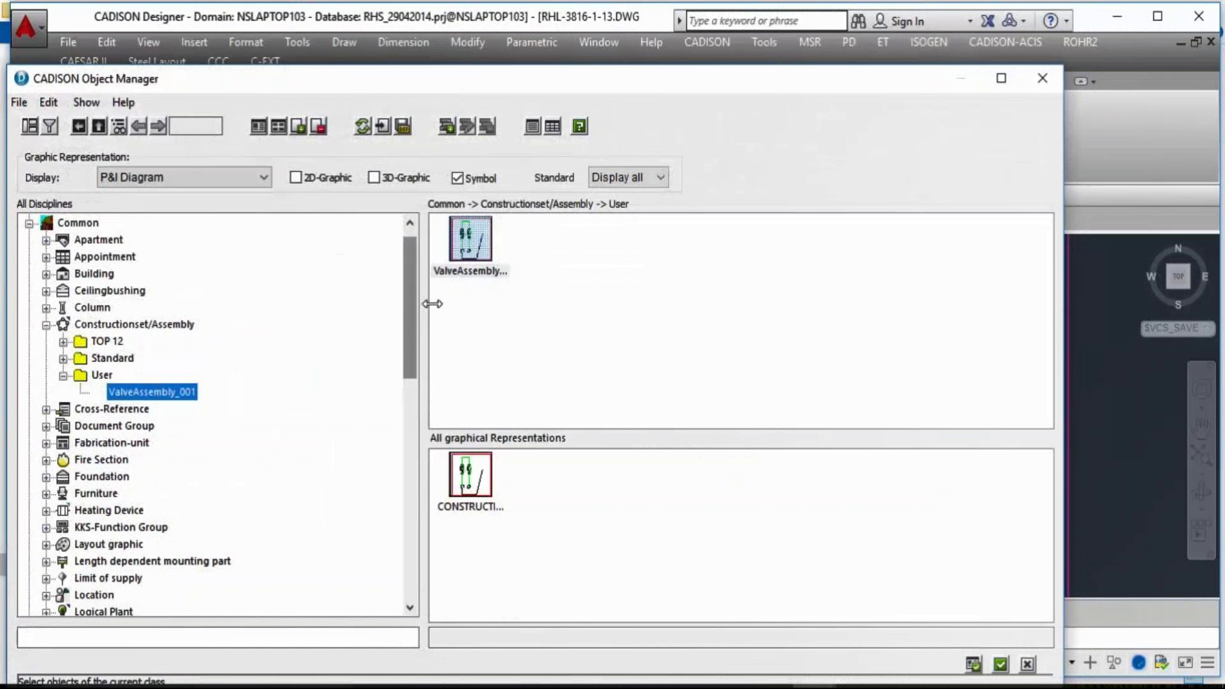
- Check the ValveAssembly_001 entry among the user Constructionset/Assembly symbols, and close the Object Manager
click(498, 268)
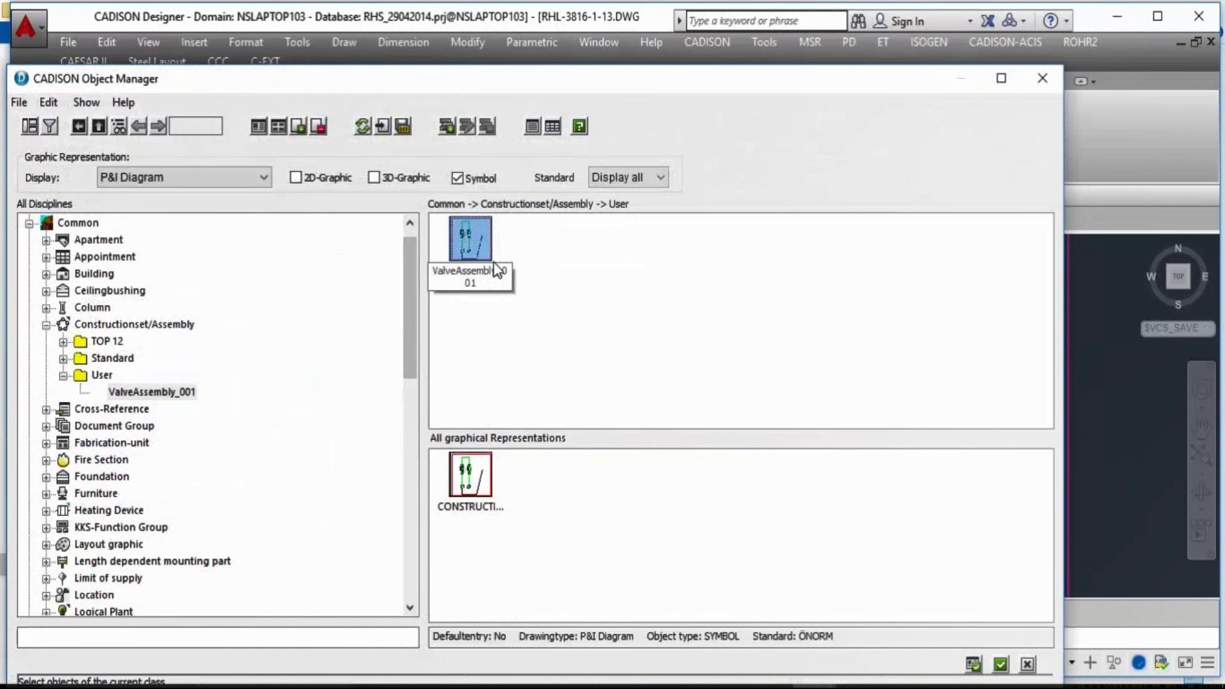
click(136, 326)
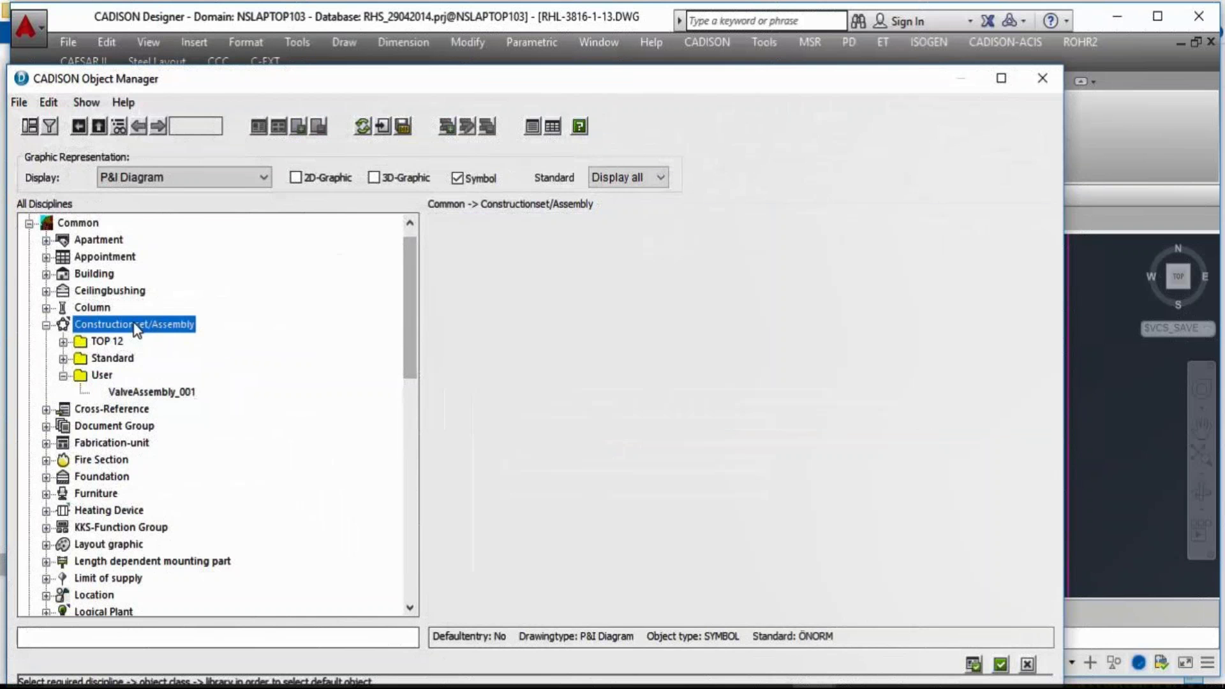
click(151, 392)
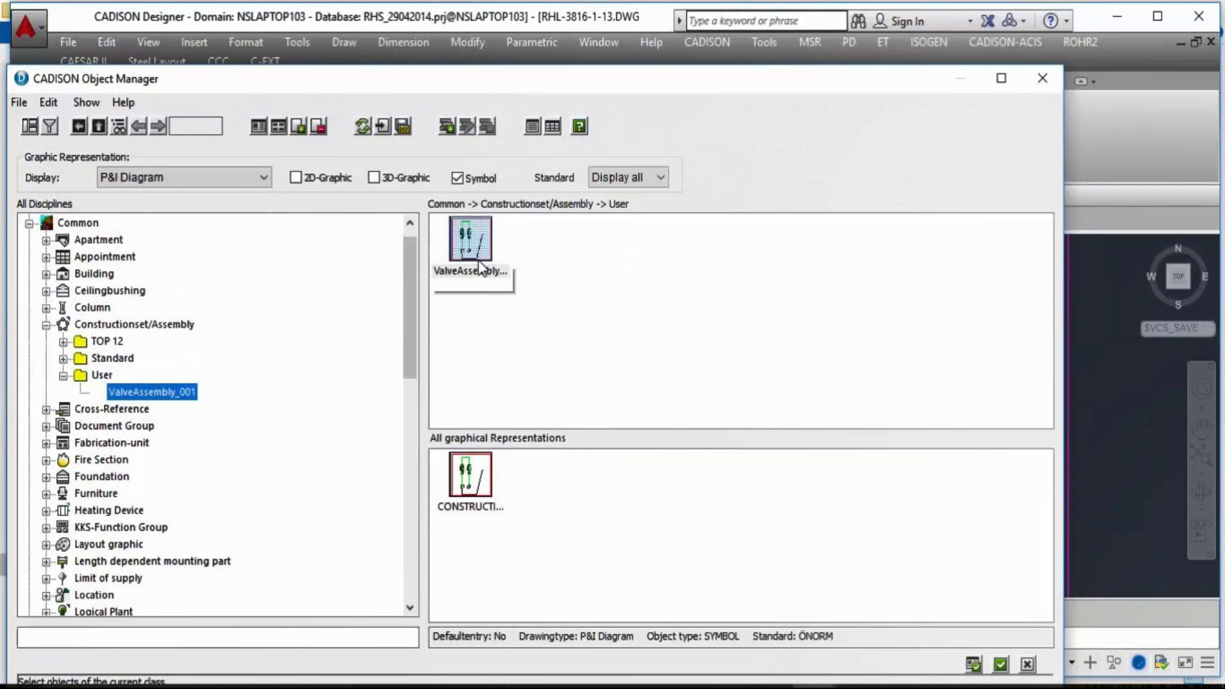
click(1055, 82)
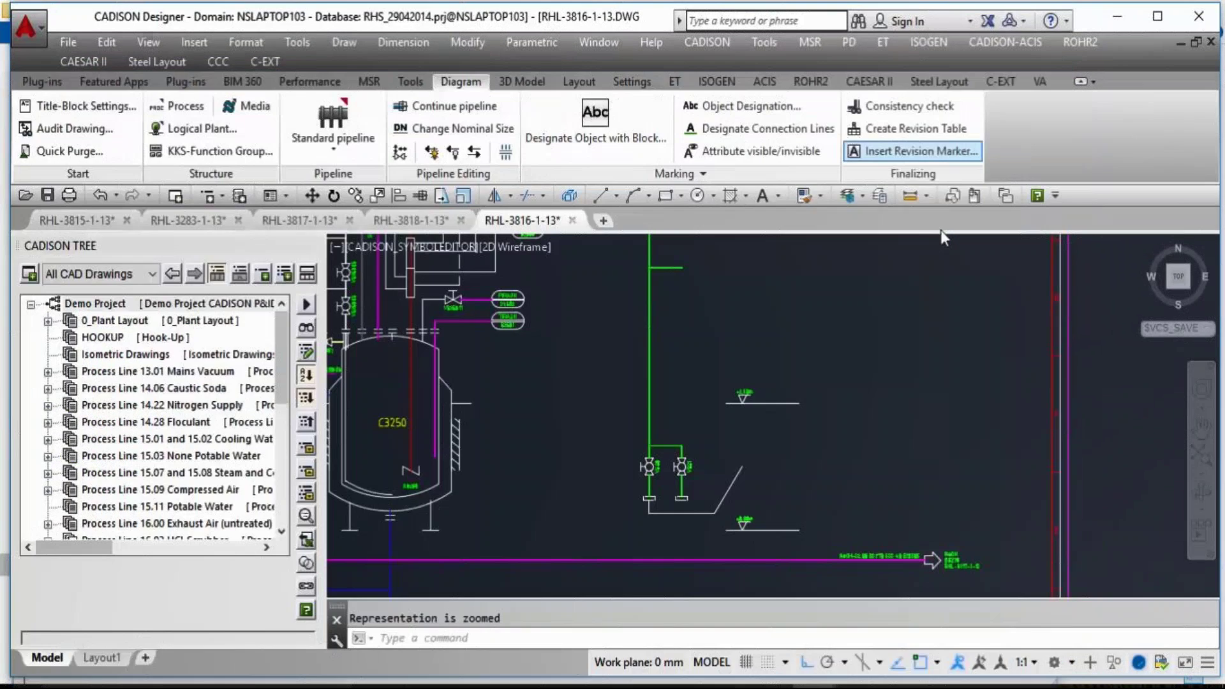
- Reopen the Object Manager and select ValveAssembly_001 among the user symbols of Common Constructionset/Assembly
scroll(628, 346, up, 5)
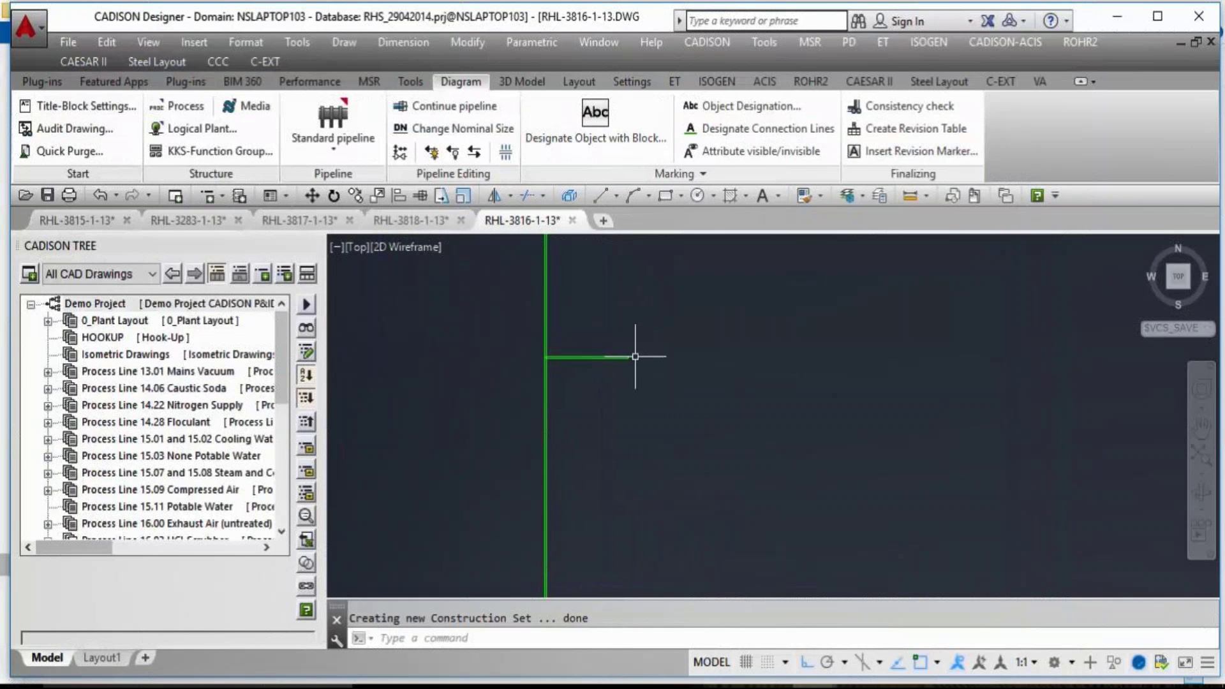
scroll(796, 312, down, 5)
click(766, 269)
click(707, 42)
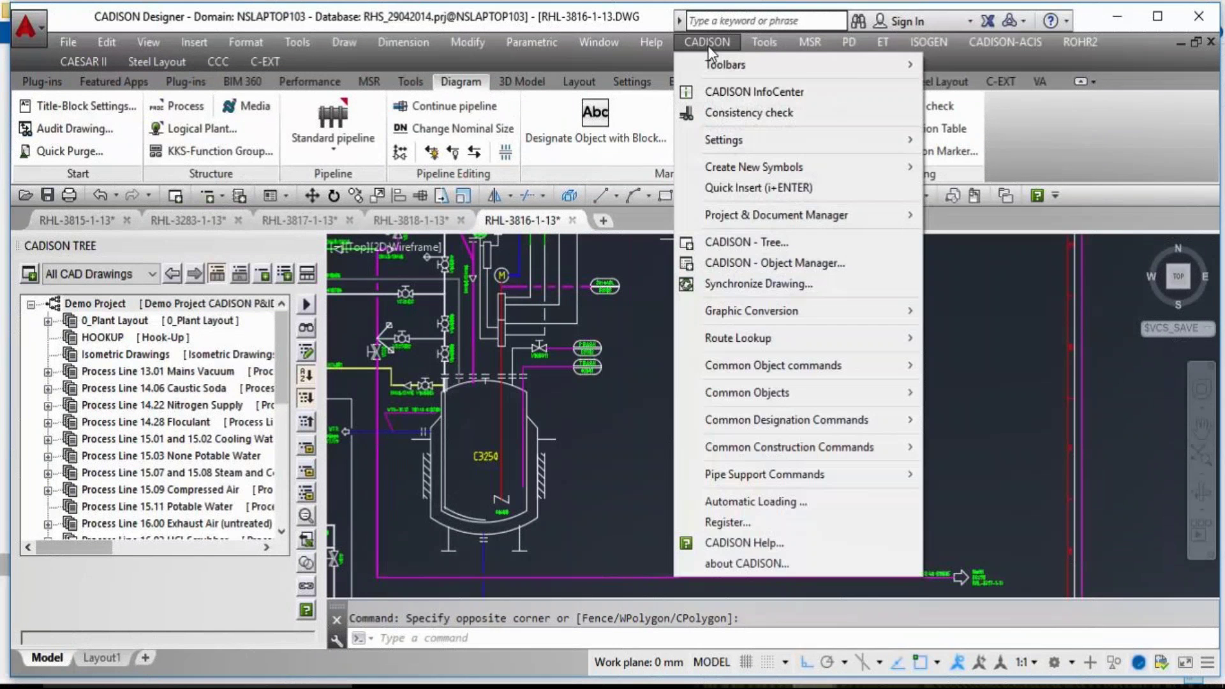
click(823, 259)
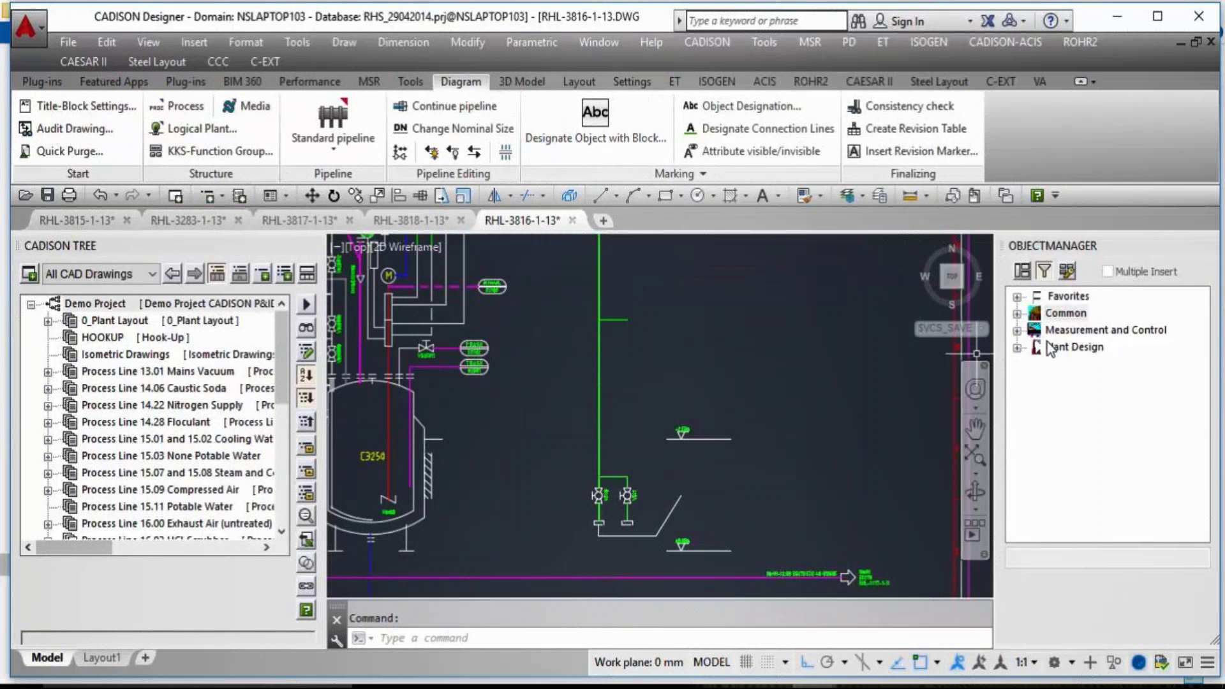
double_click(1050, 312)
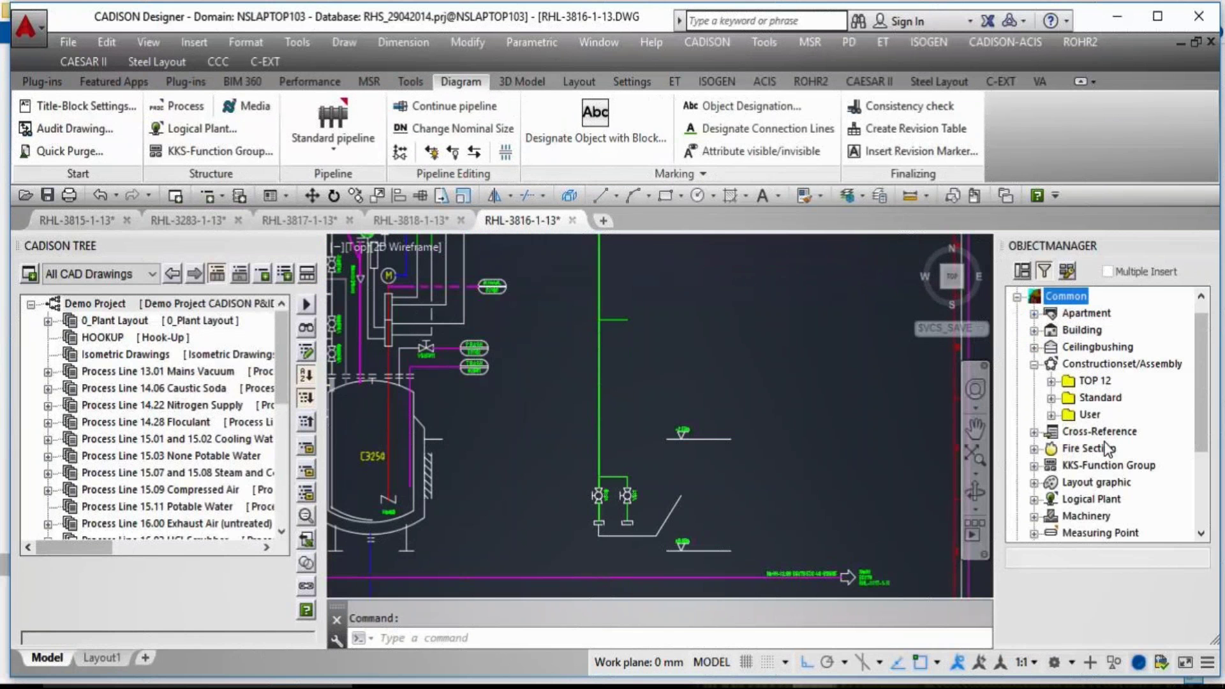
double_click(1089, 414)
click(1140, 431)
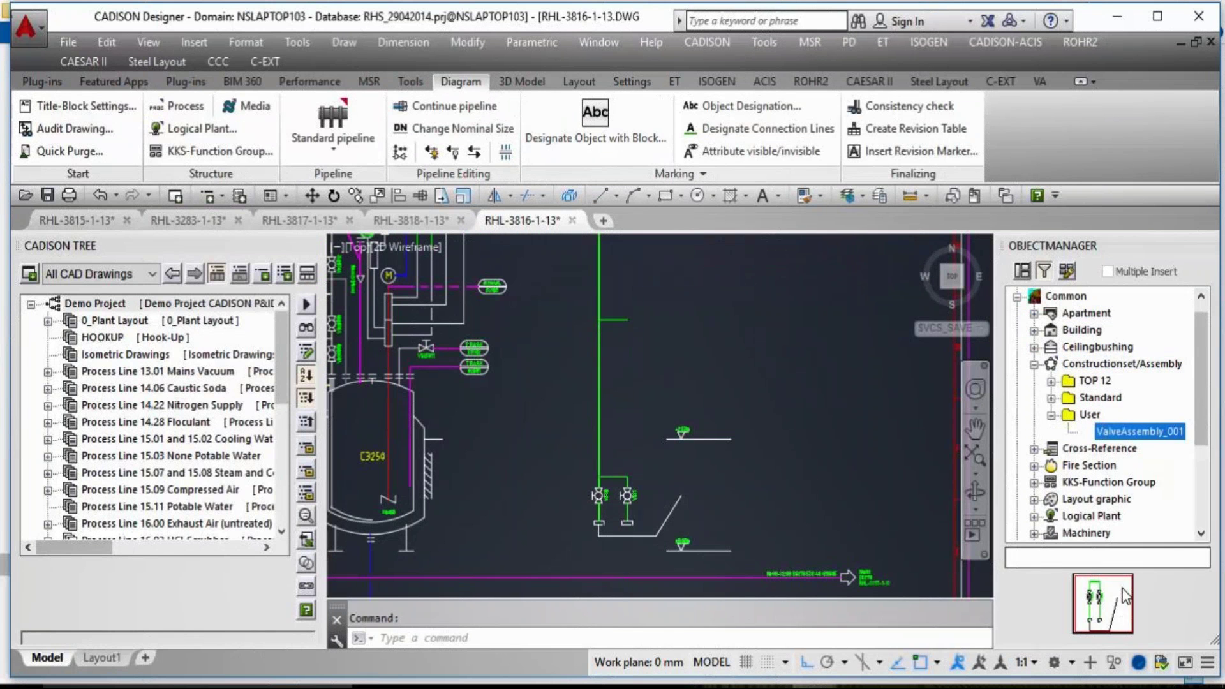
- Insert the ValveAssembly_001 construction set at the free end of the upper pipe branch, keeping the default rotation
mouse_move(1100, 600)
mouse_down()
mouse_move(929, 426)
mouse_move(663, 343)
mouse_up()
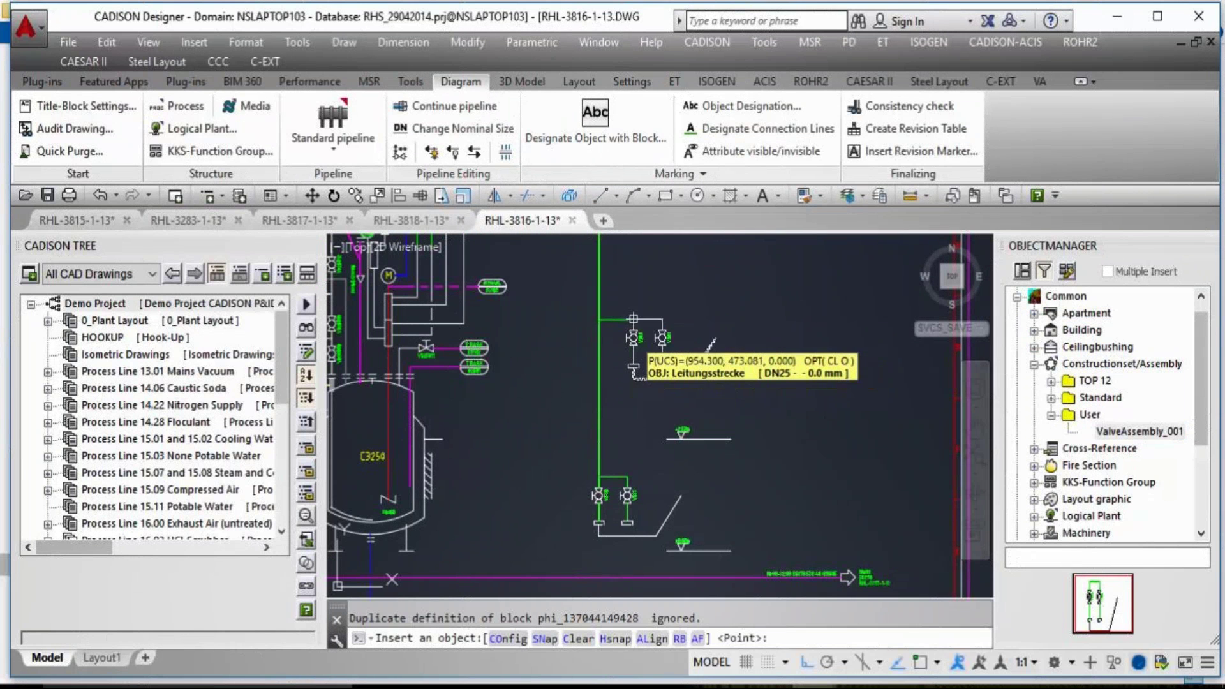
scroll(632, 319, up, 2)
click(625, 320)
right_click(624, 319)
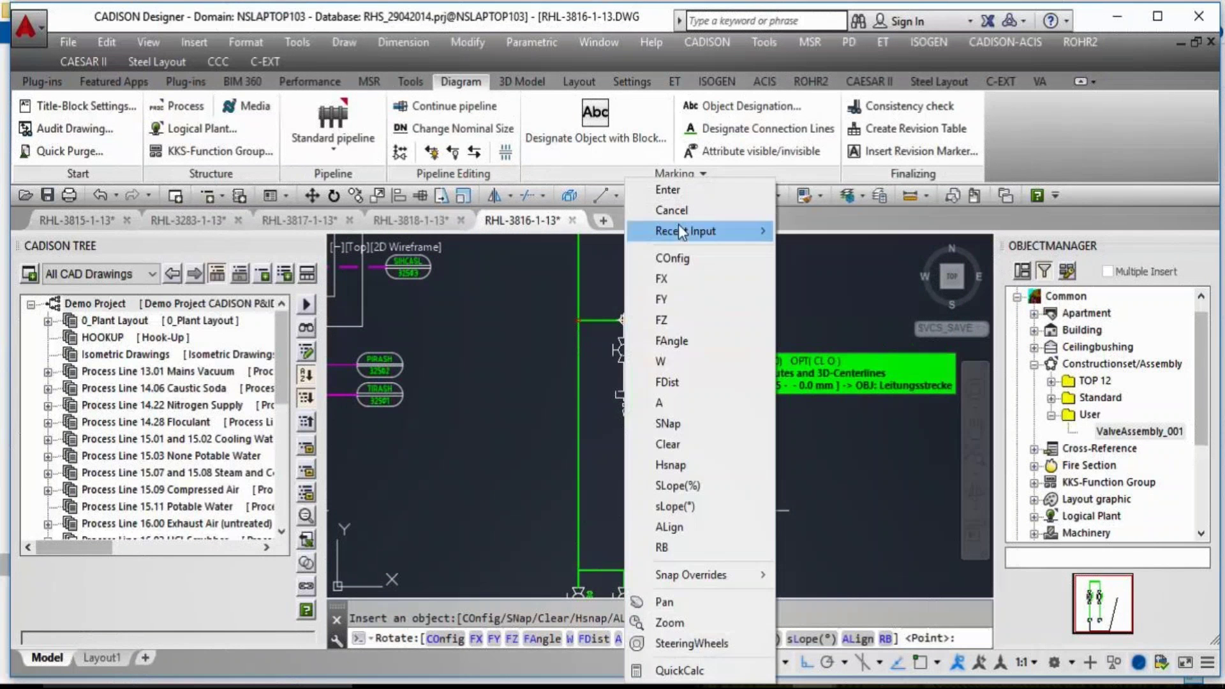
click(692, 191)
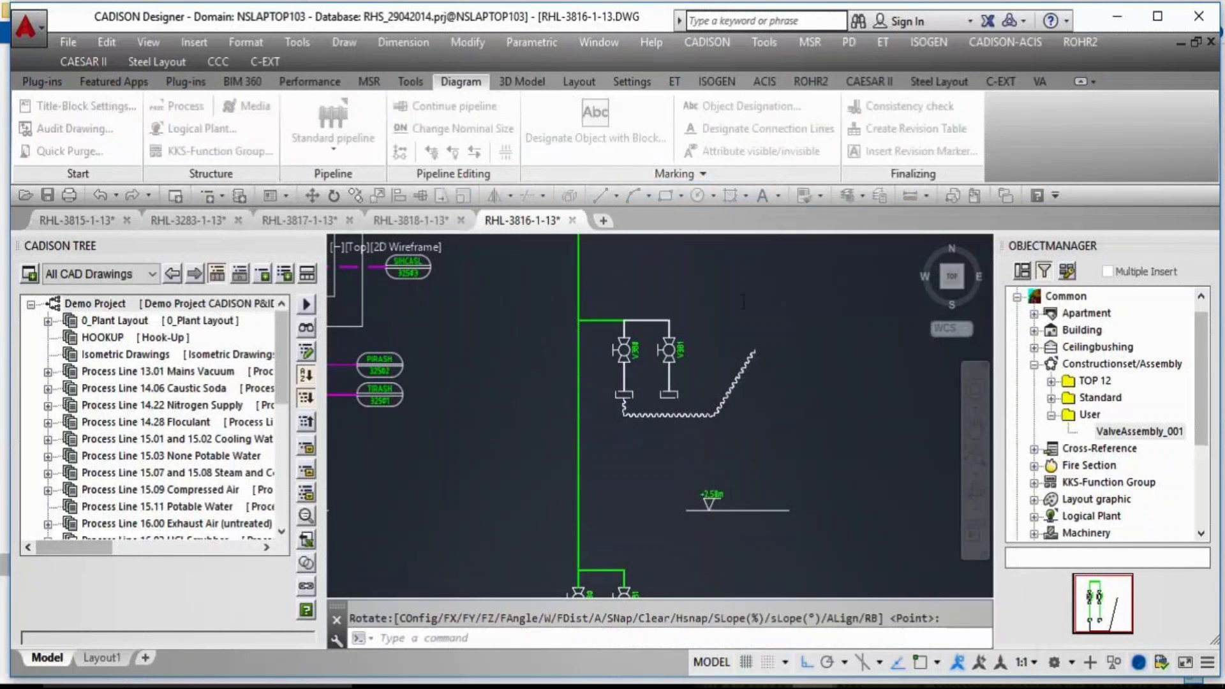
click(737, 411)
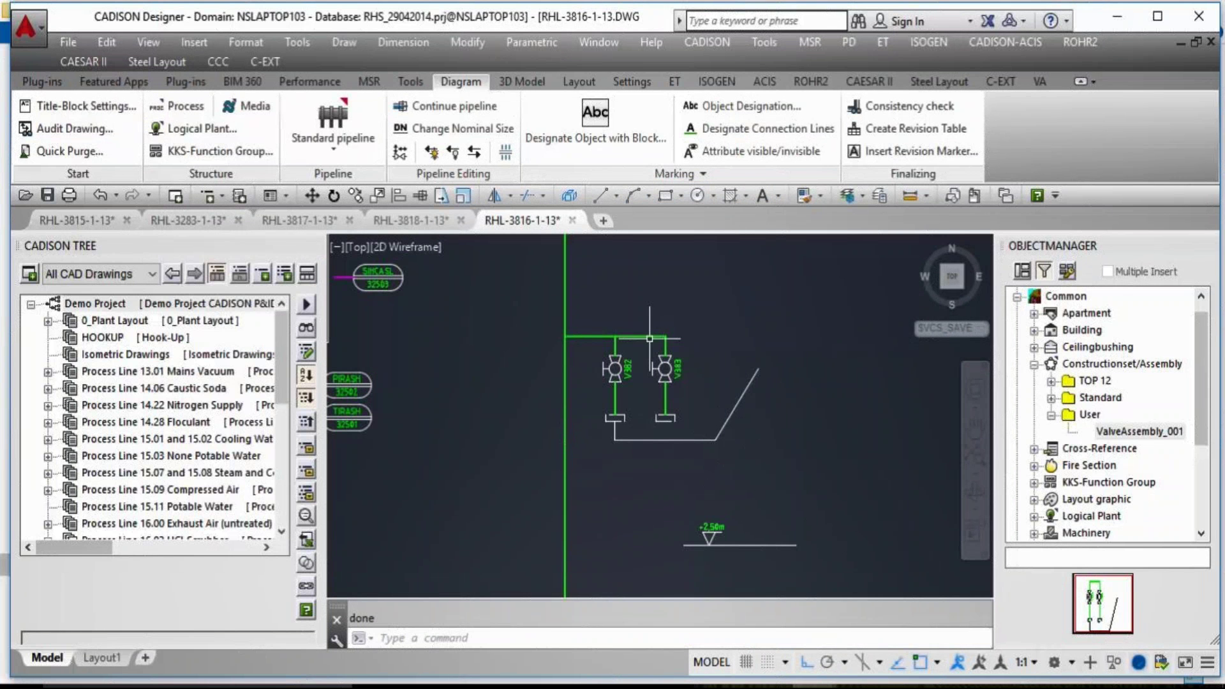
- Compare the inserted valve assembly with the original two-valve branch below it, and close the Object Manager
scroll(750, 467, up, 3)
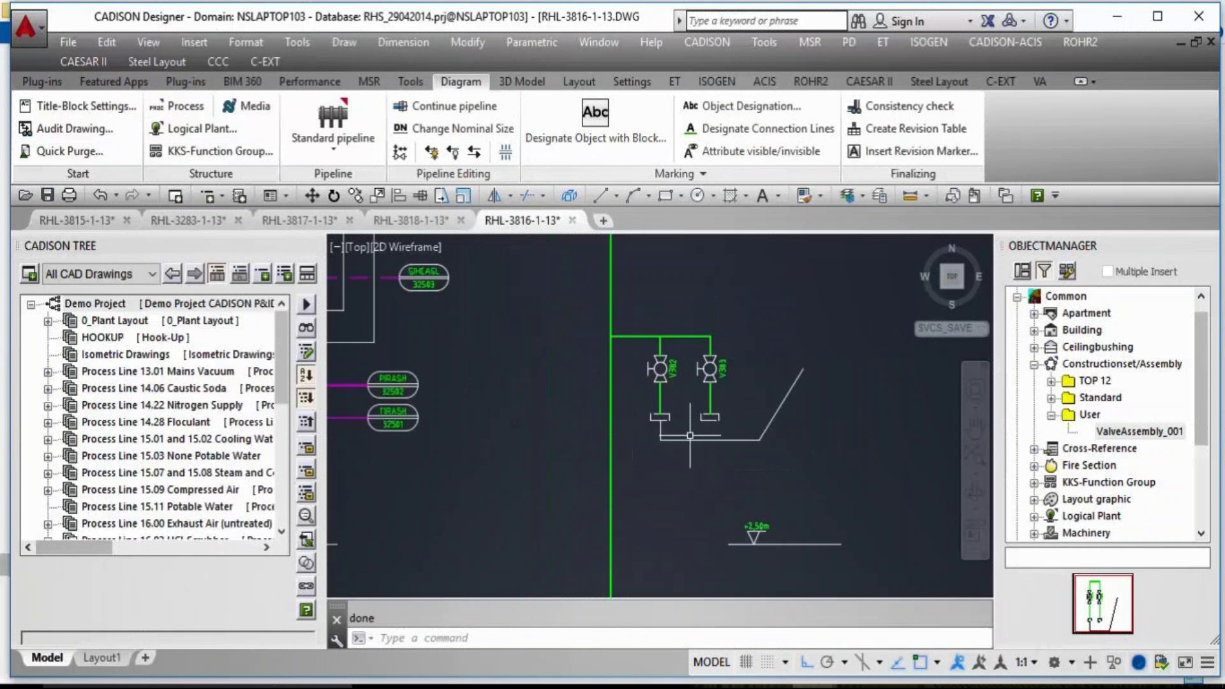
scroll(788, 383, down, 3)
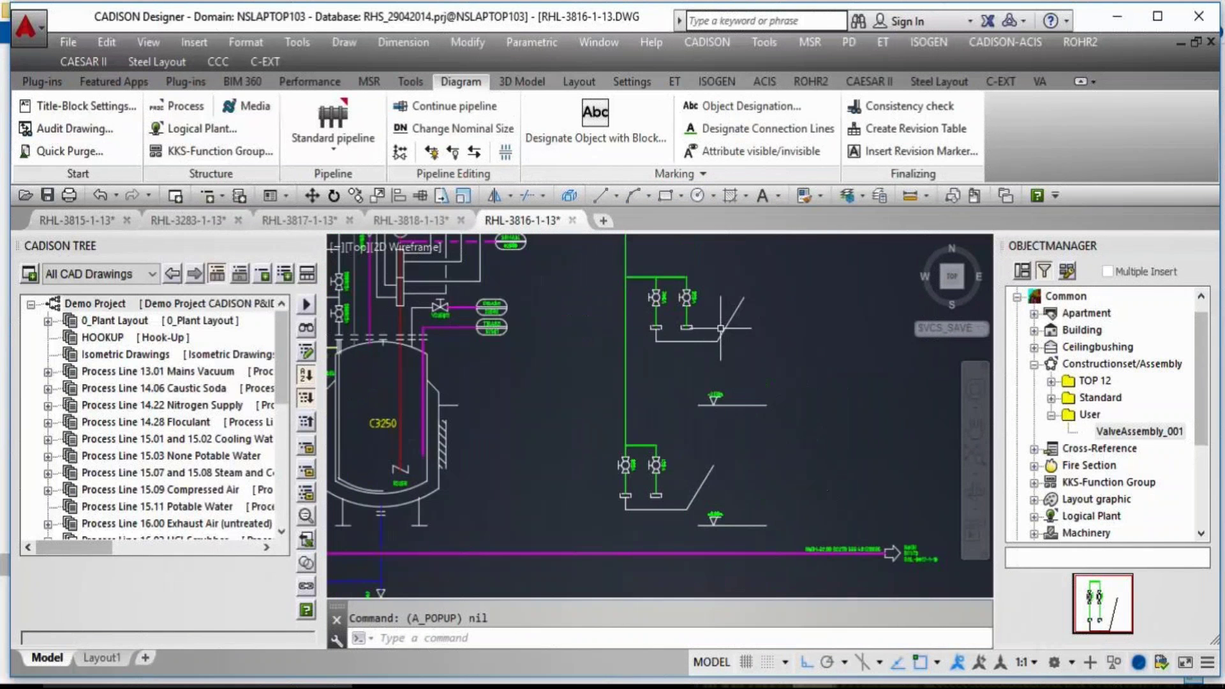
mouse_move(830, 485)
middle_down()
mouse_move(797, 450)
mouse_move(881, 536)
middle_up()
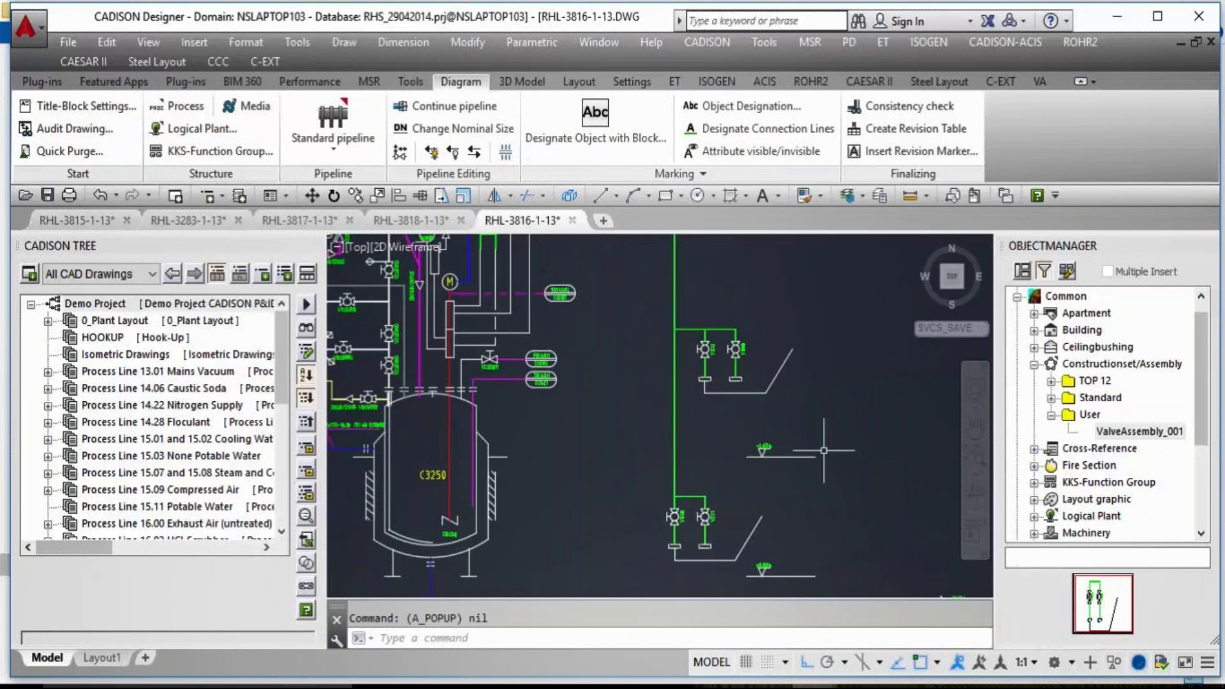
middle_click(801, 470)
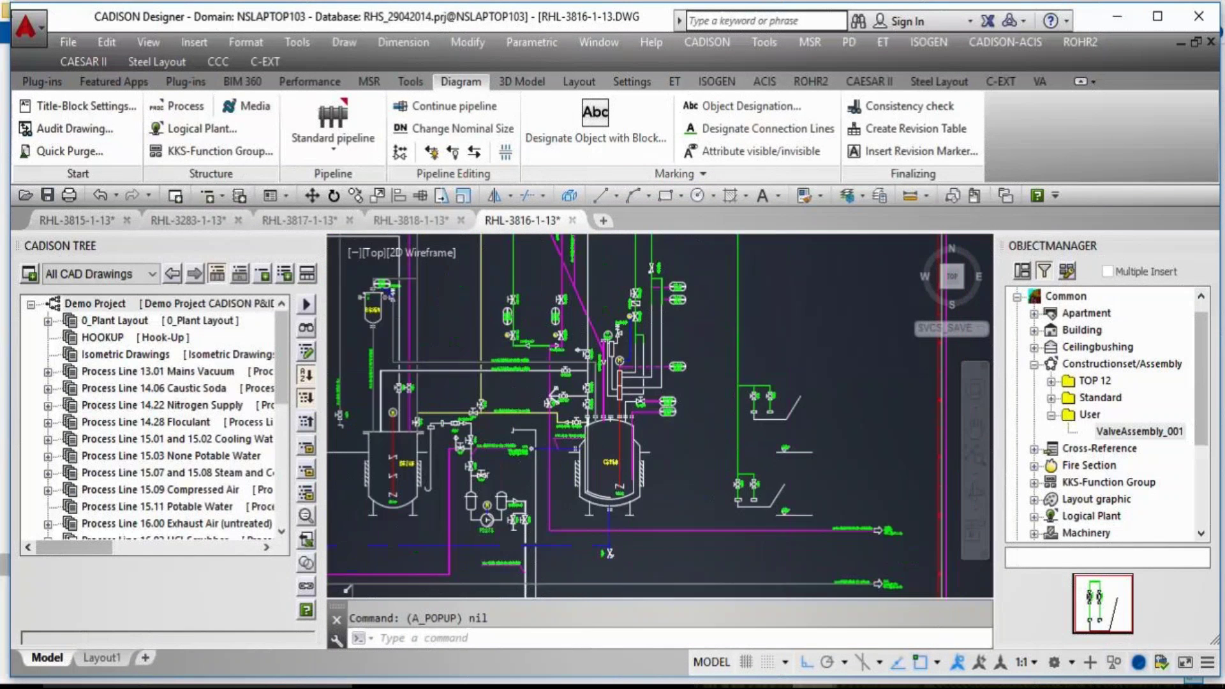
scroll(836, 386, up, 4)
click(1117, 363)
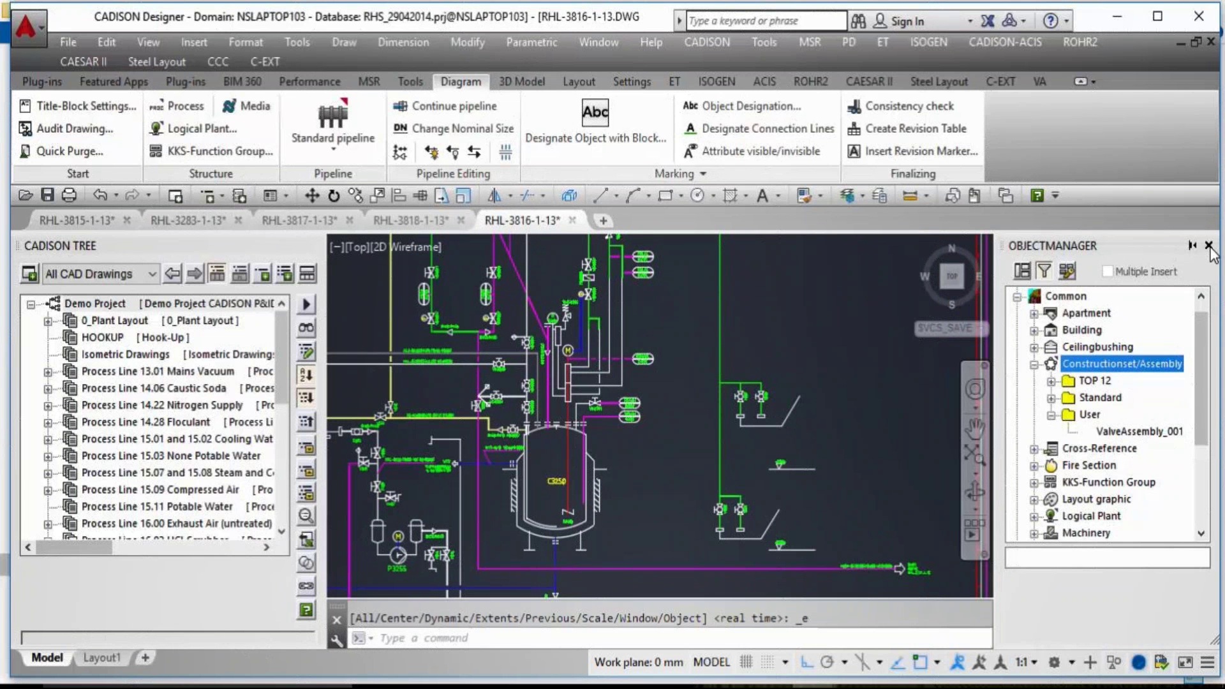
click(1209, 246)
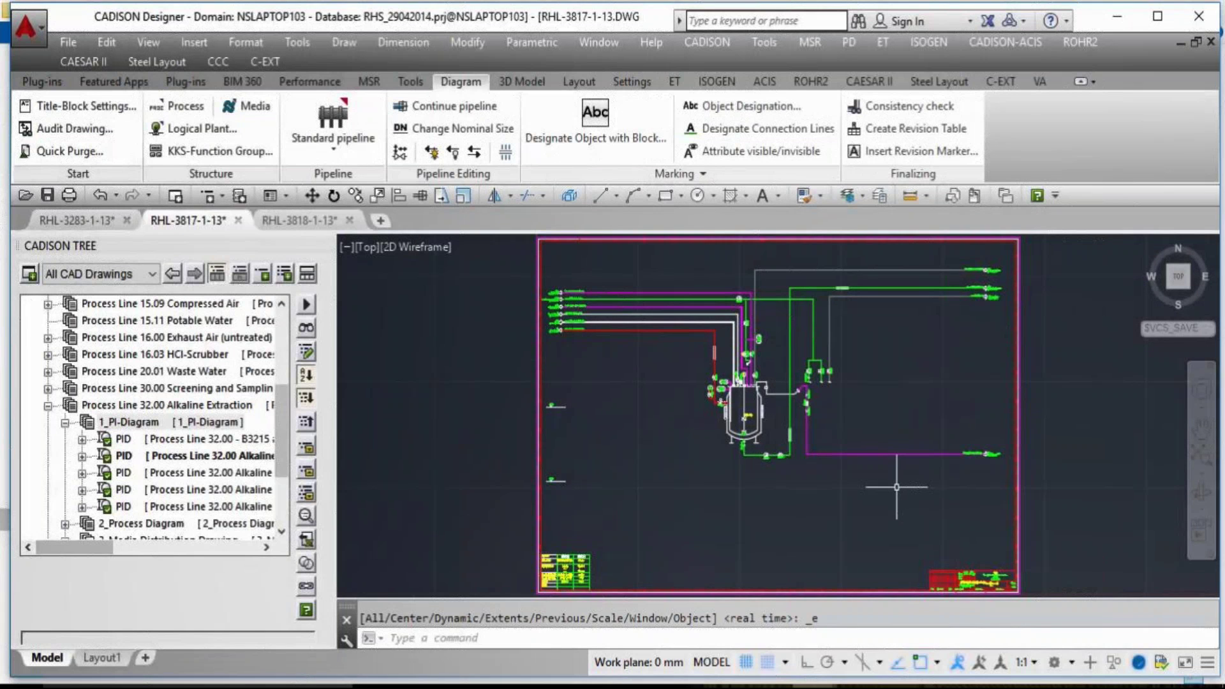
- Examine the valves on the lines above vessel B3270 and on the neighbouring branches in drawing RHL-3817-1-13
scroll(825, 410, up, 5)
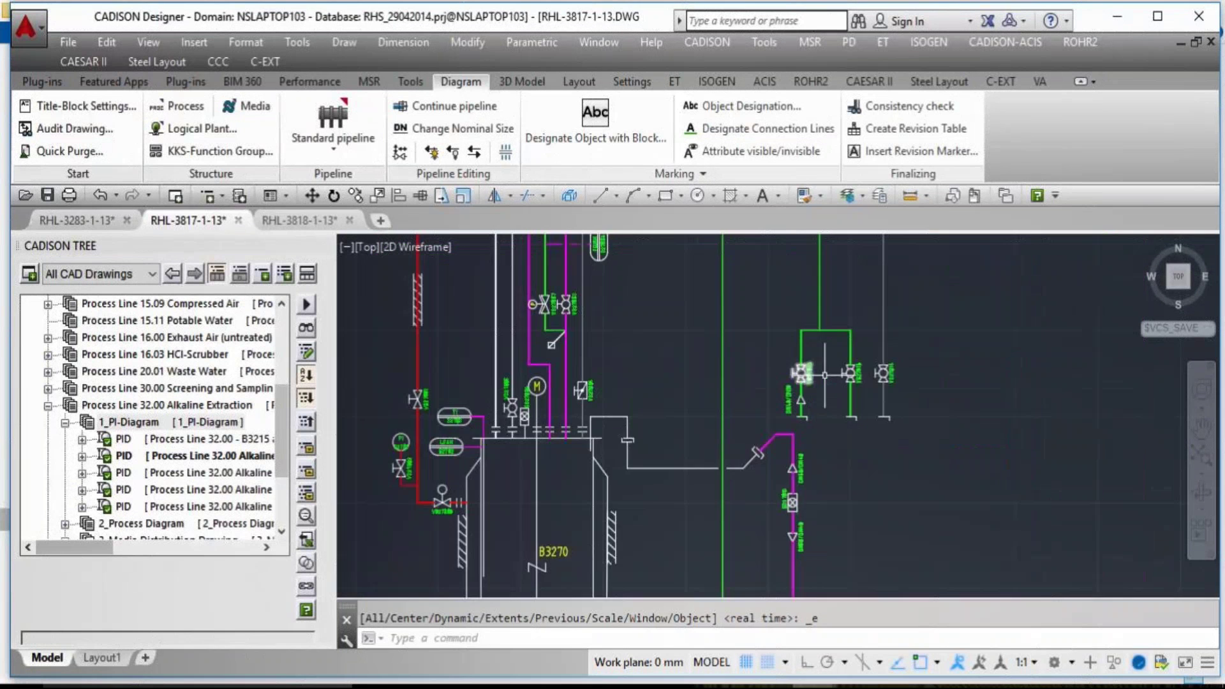
scroll(923, 392, down, 2)
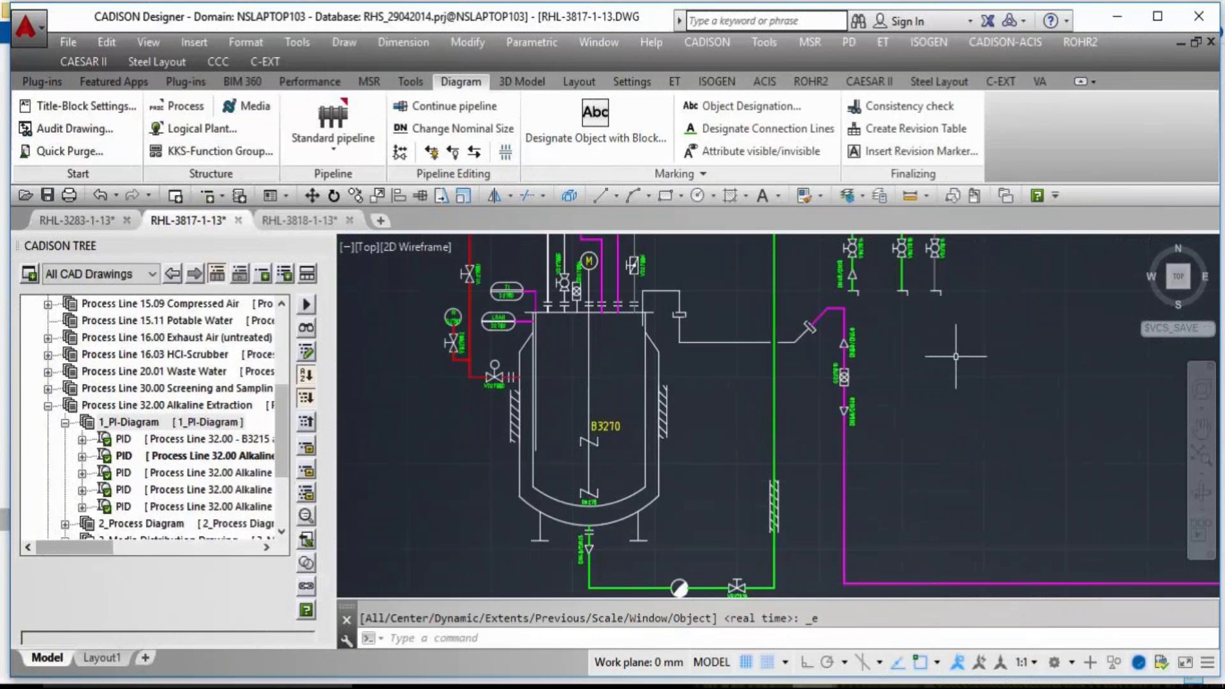
scroll(840, 319, up, 2)
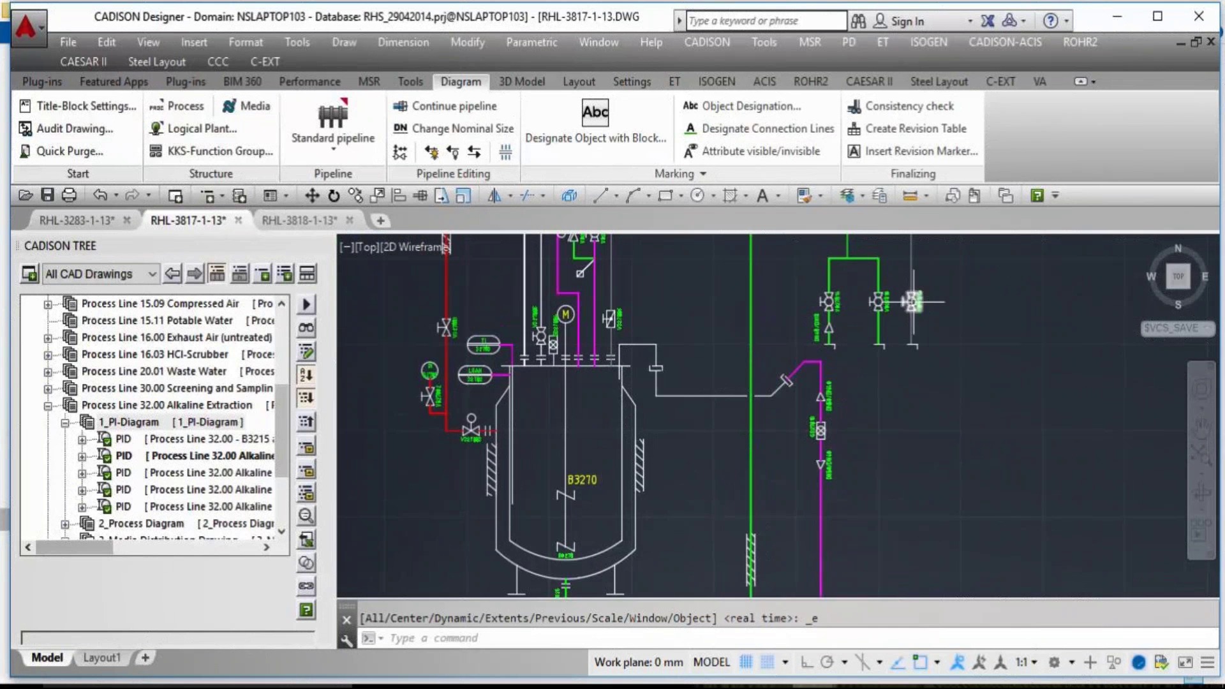
scroll(591, 345, up, 4)
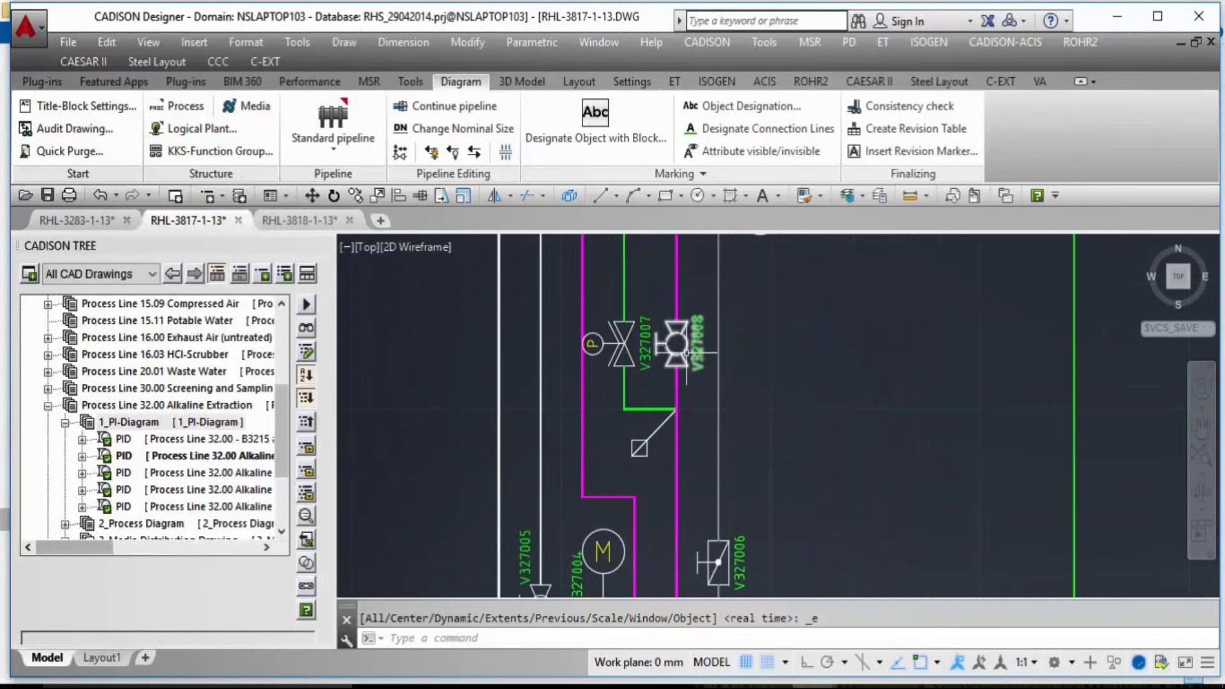
scroll(676, 348, down, 3)
middle_drag(778, 378, 785, 447)
scroll(714, 297, up, 3)
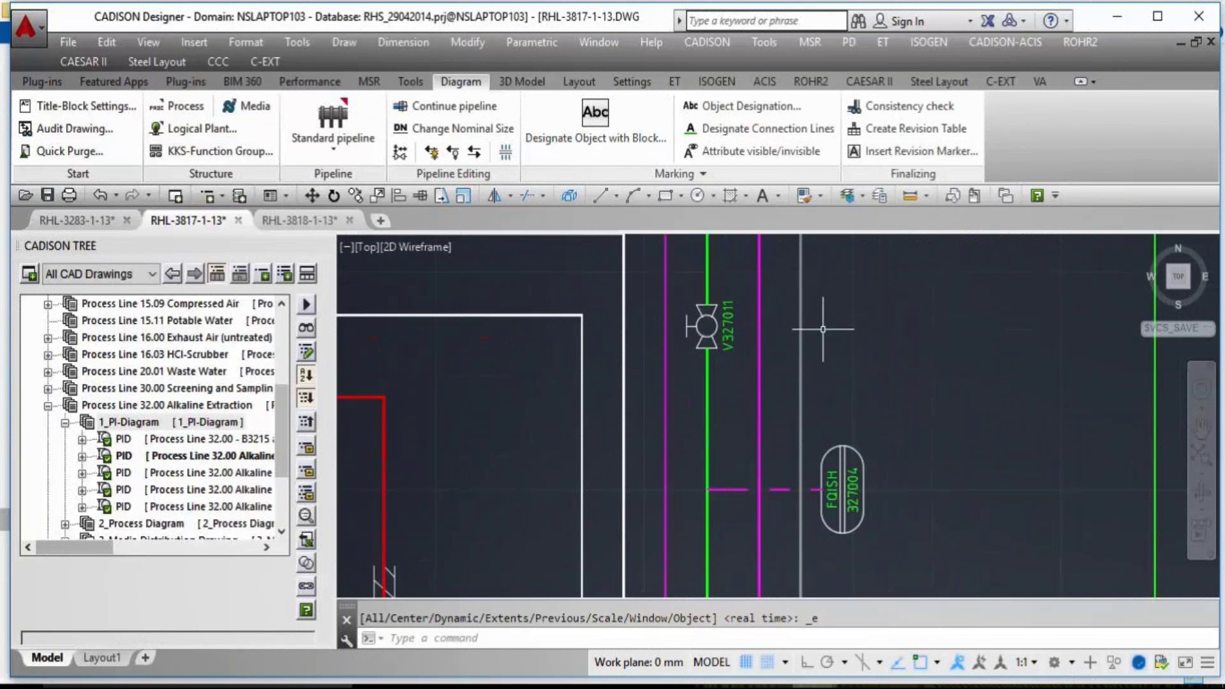
mouse_move(821, 329)
middle_down()
mouse_move(792, 342)
mouse_move(634, 262)
middle_up()
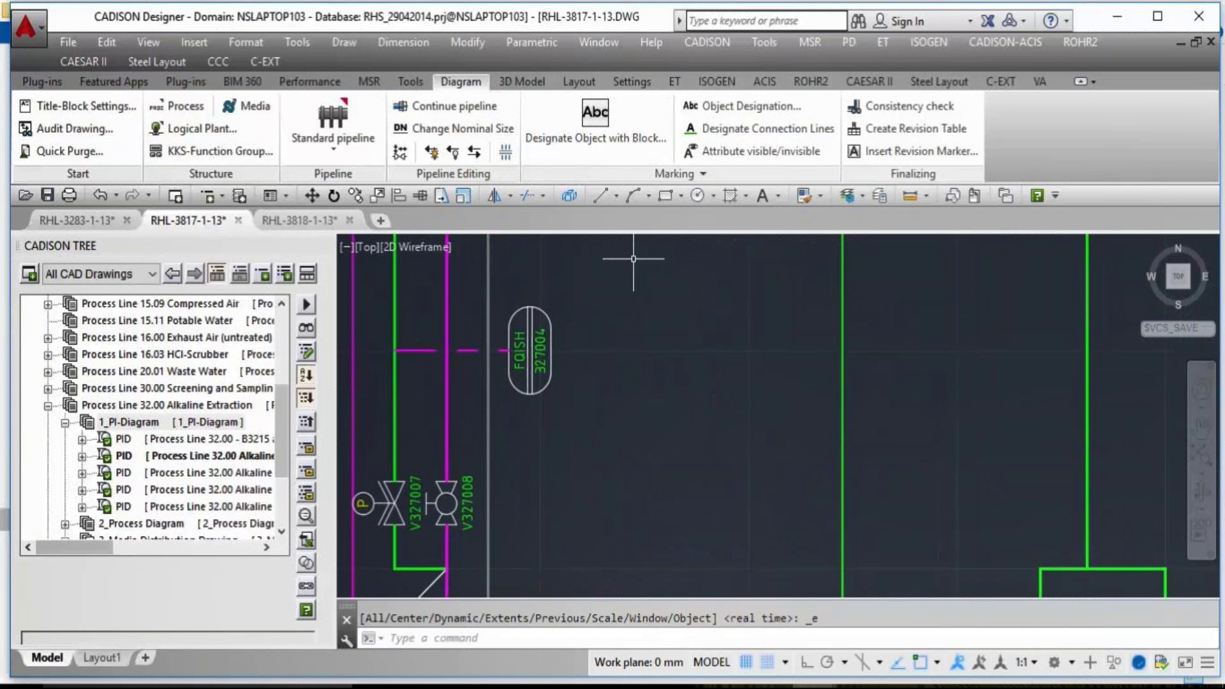
scroll(634, 262, down, 2)
scroll(734, 383, up, 3)
- Open the properties of valve V327016, jump to the 001-General chapter, and maximize the program window
double_click(876, 437)
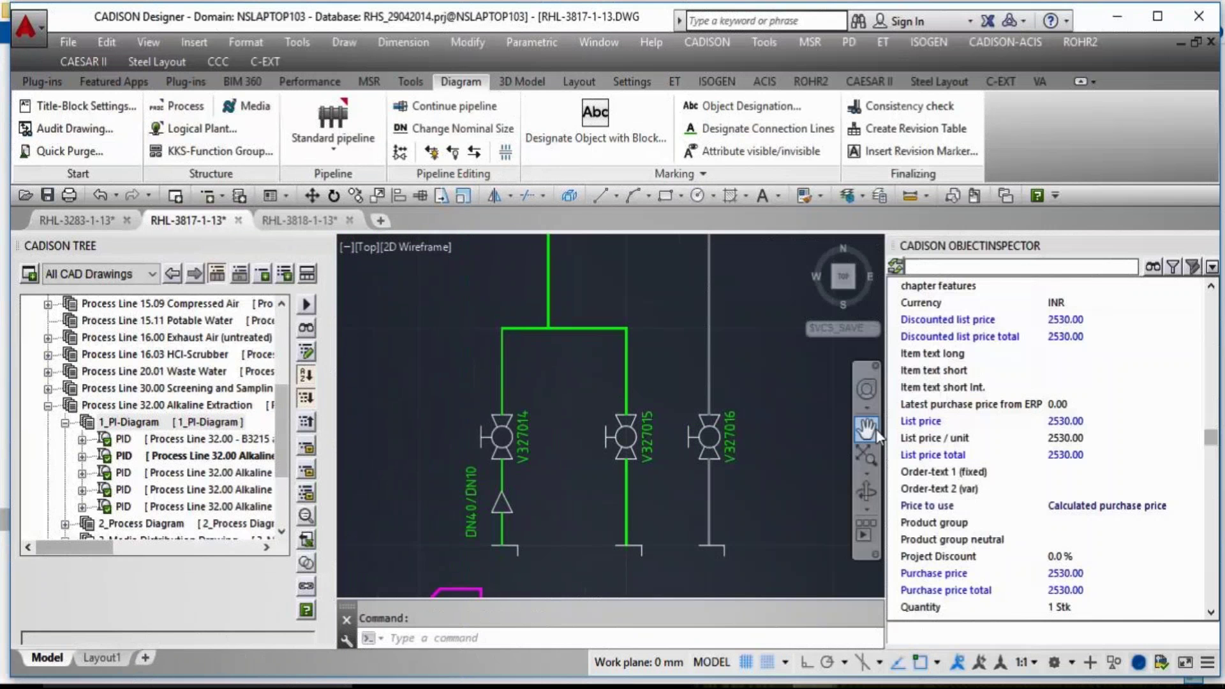
scroll(1046, 446, up, 6)
click(1213, 267)
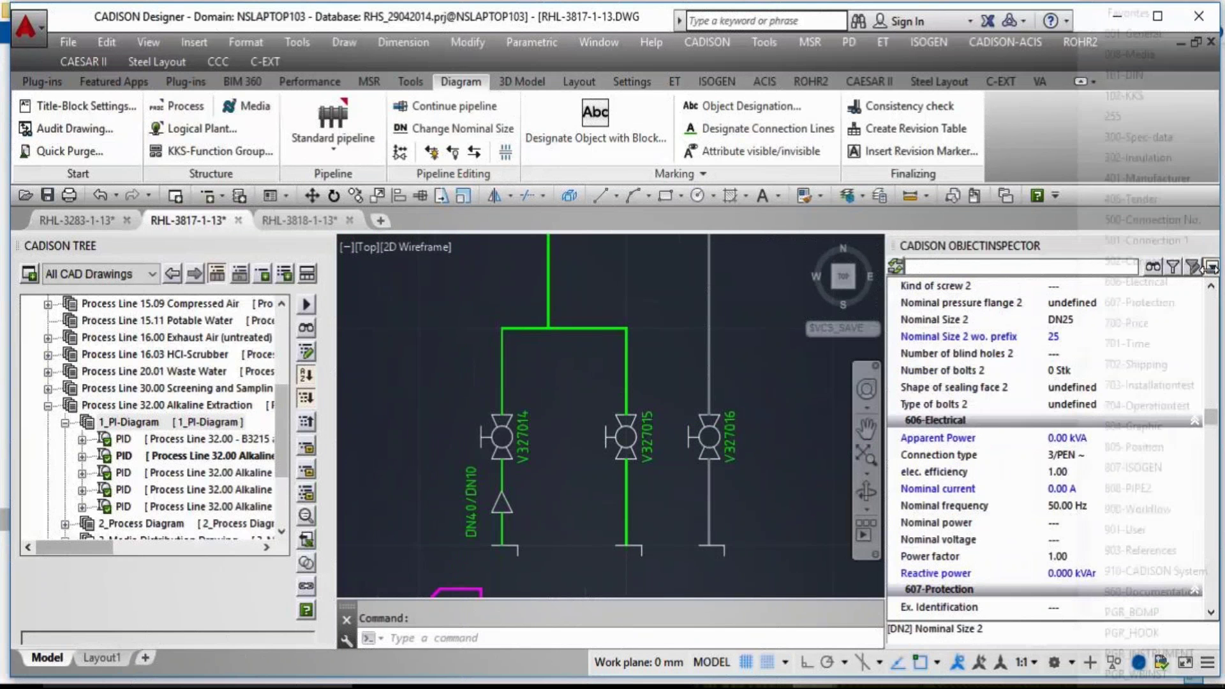
click(1158, 46)
double_click(621, 17)
- Review the valve's general and Favorites properties, including manufacturer and type, and close the Object Inspector
scroll(727, 447, up, 2)
scroll(782, 468, down, 4)
click(818, 391)
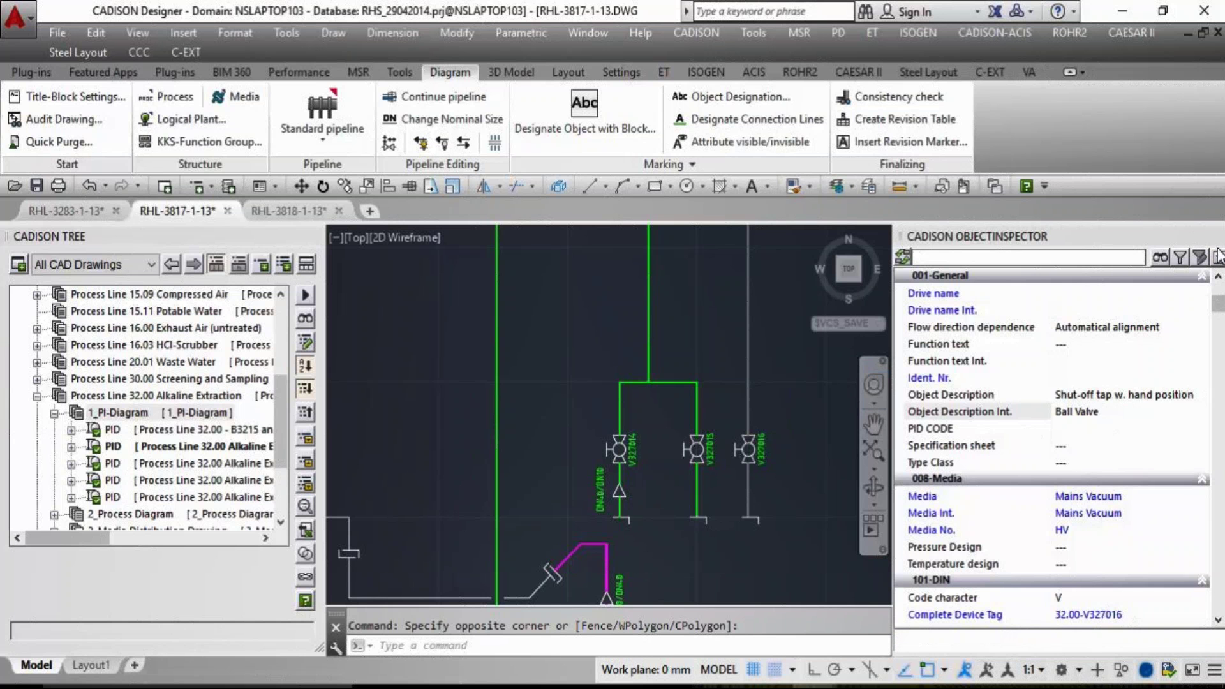
scroll(1063, 427, down, 2)
scroll(1061, 434, up, 7)
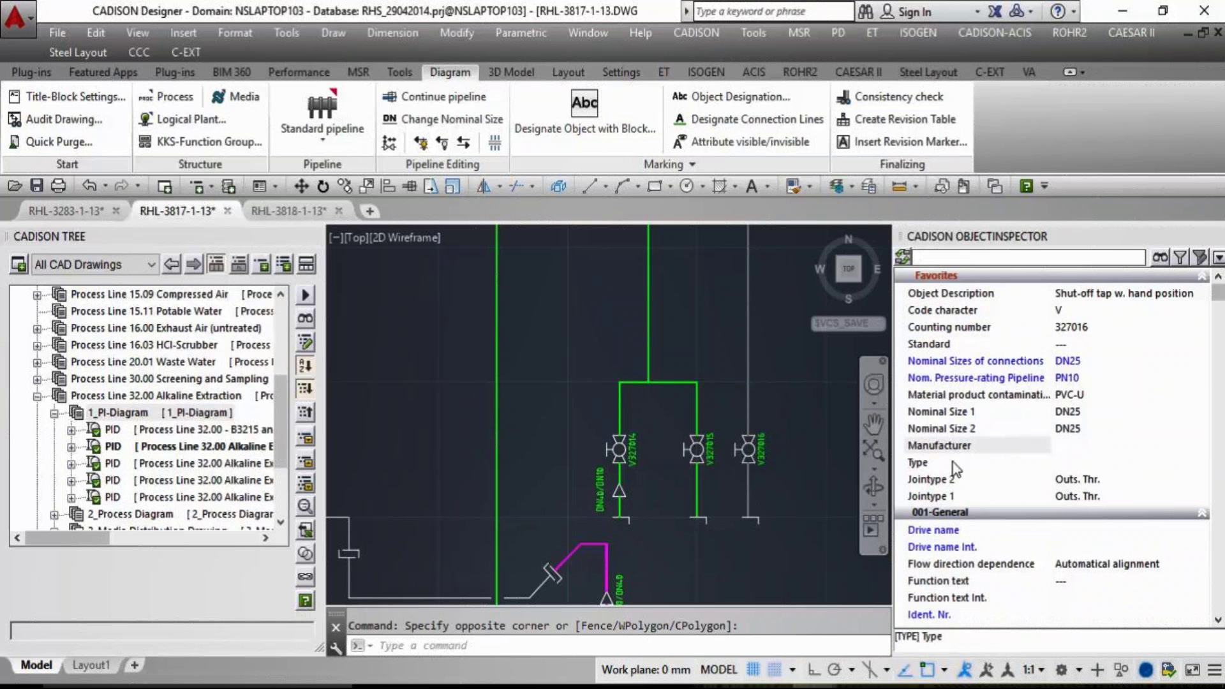
scroll(908, 448, down, 4)
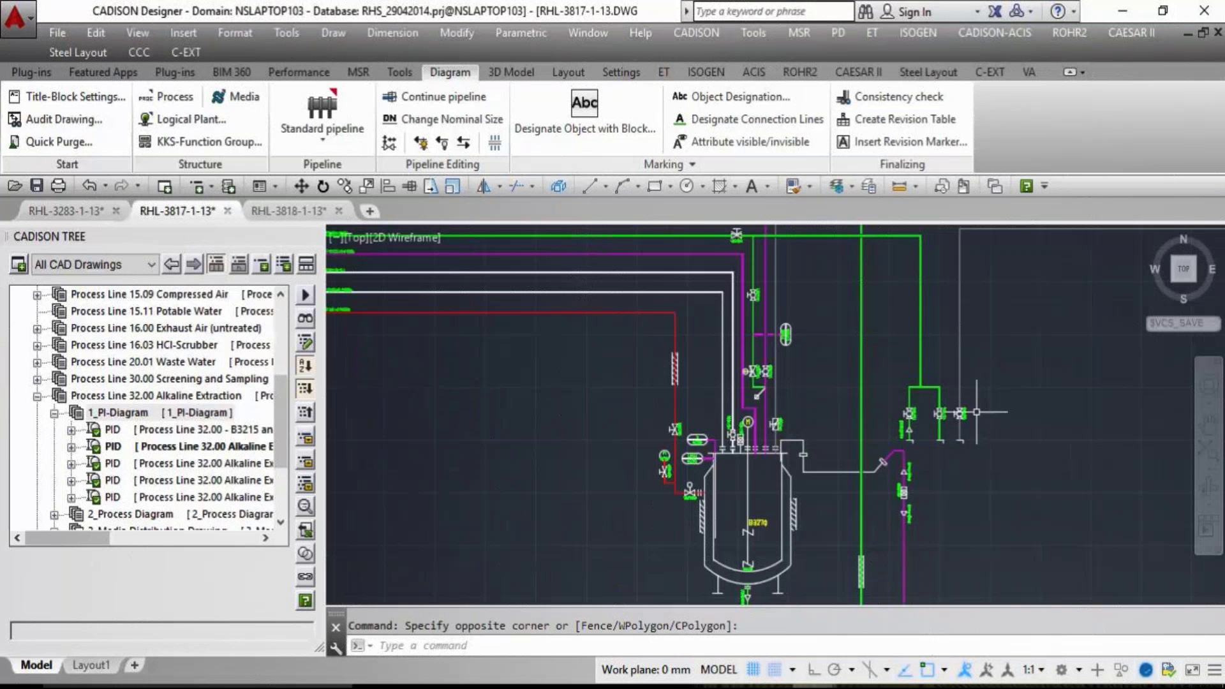
- Window-select the entire drawing and list all of its objects in the object table
middle_click(988, 467)
middle_click(988, 467)
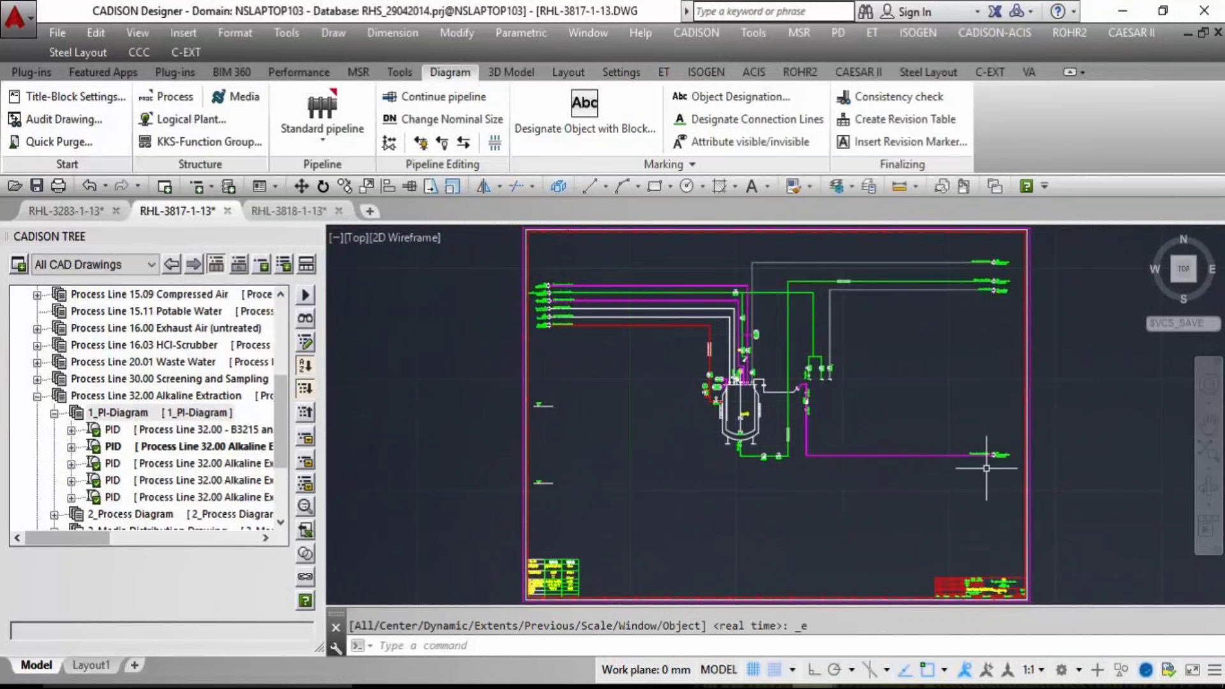
click(255, 188)
scroll(460, 297, down, 2)
click(476, 240)
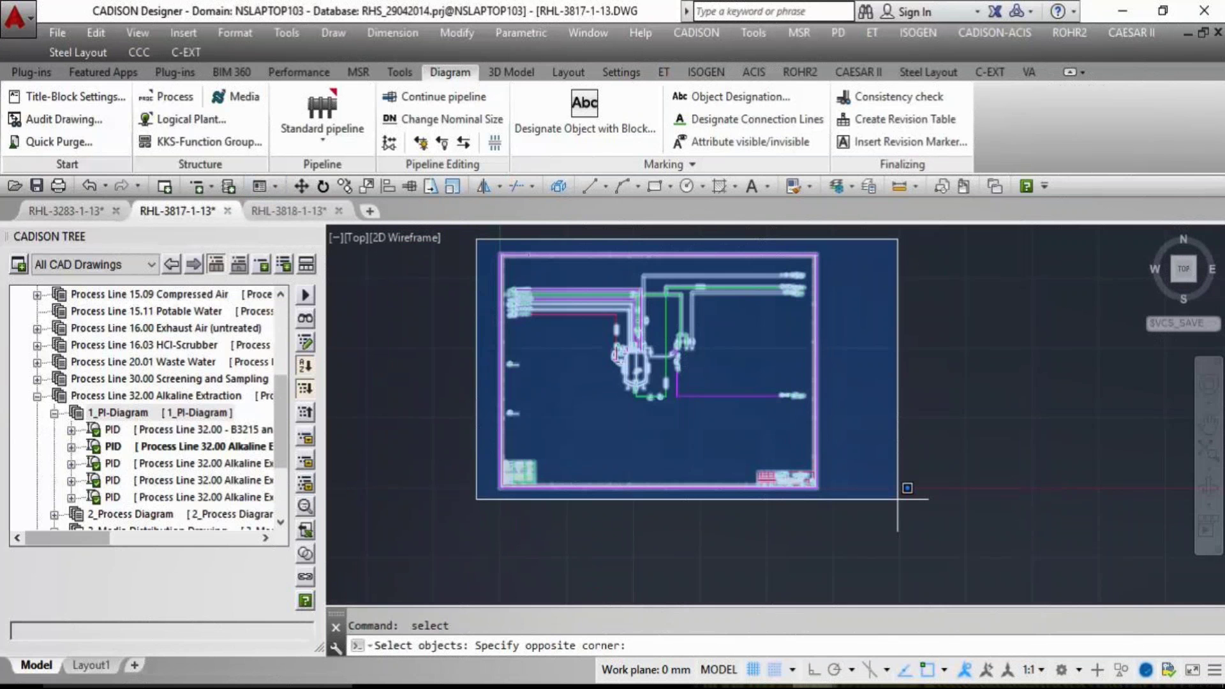
click(898, 499)
key(Return)
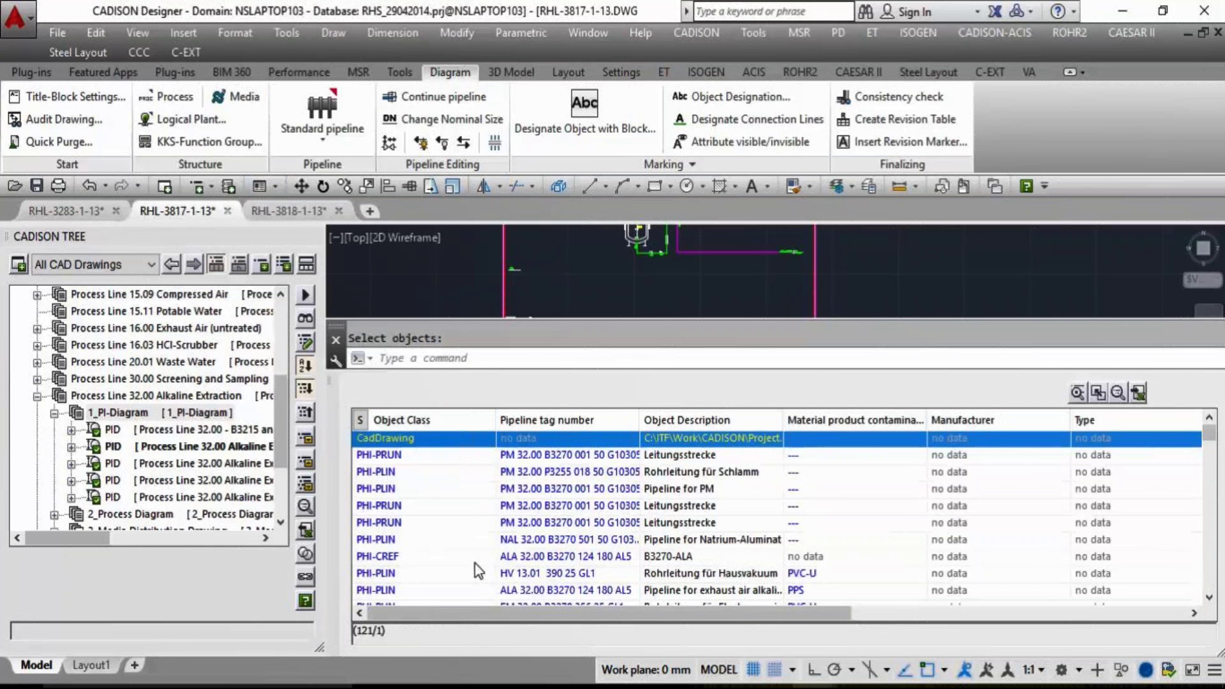
- Filter the object table by object class PHI-PVLS
click(486, 421)
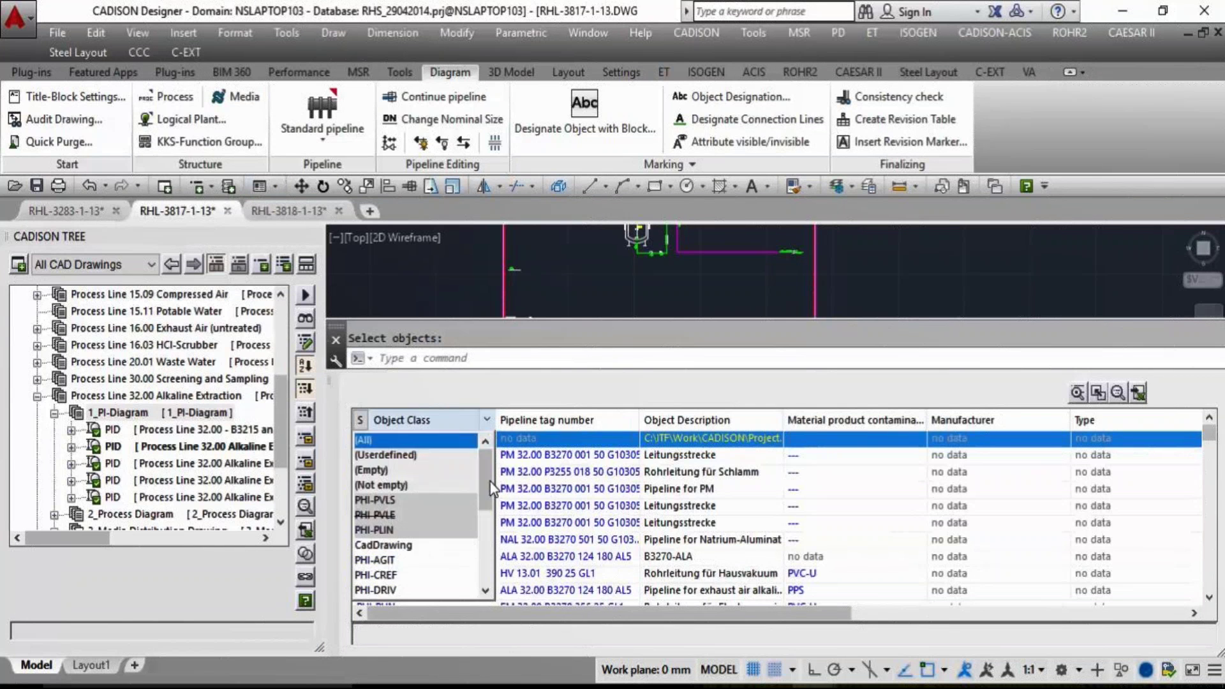
scroll(447, 542, down, 5)
click(430, 584)
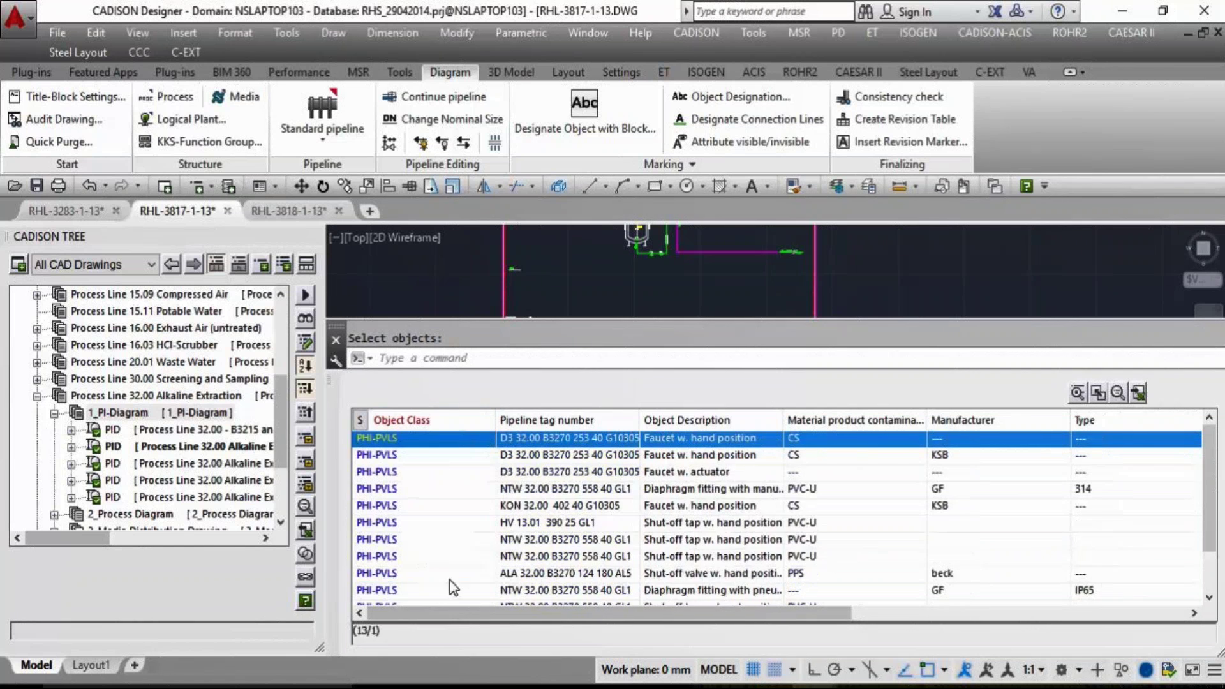
- Filter the valve list by the international object description Ball Valve, and bring the Manufacturer and Type columns into view
scroll(581, 588, right, 5)
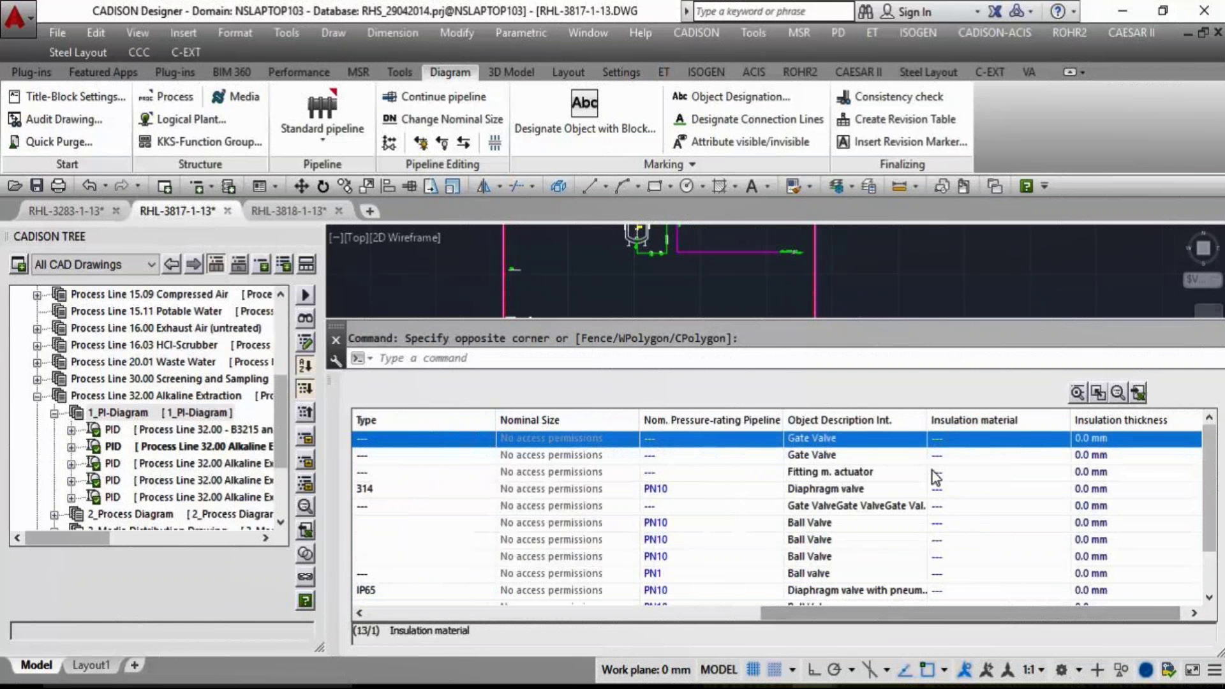
click(919, 420)
scroll(864, 549, down, 2)
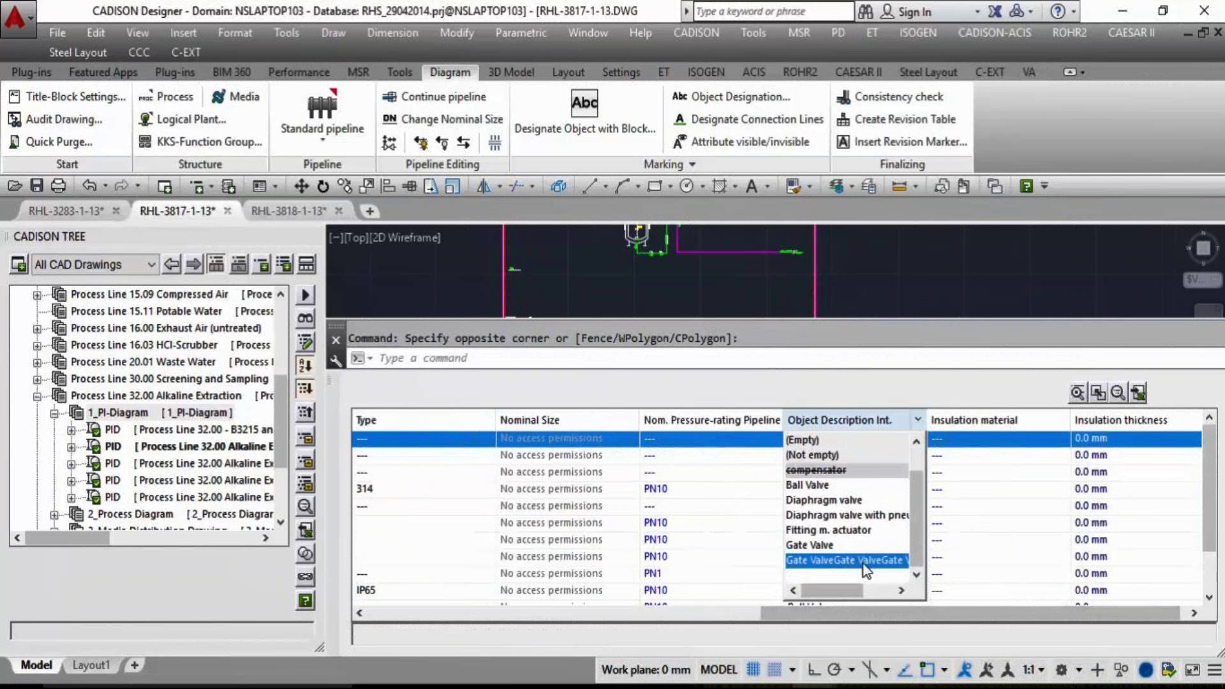
click(830, 485)
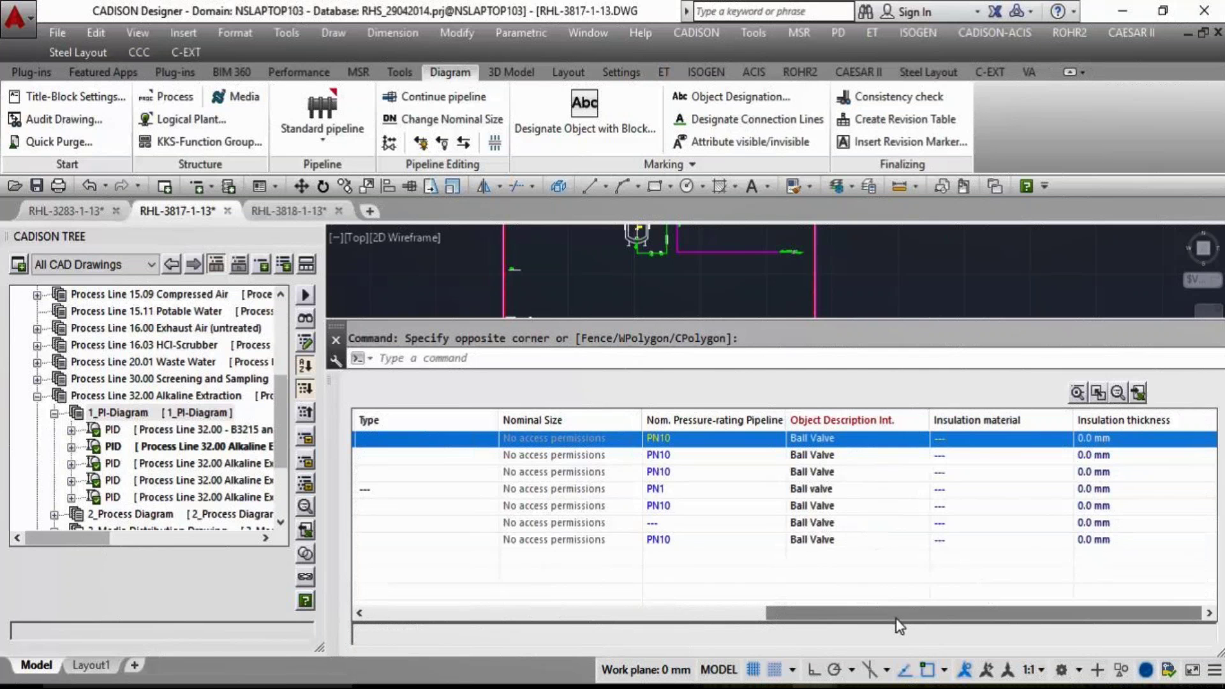
drag(897, 619, 539, 633)
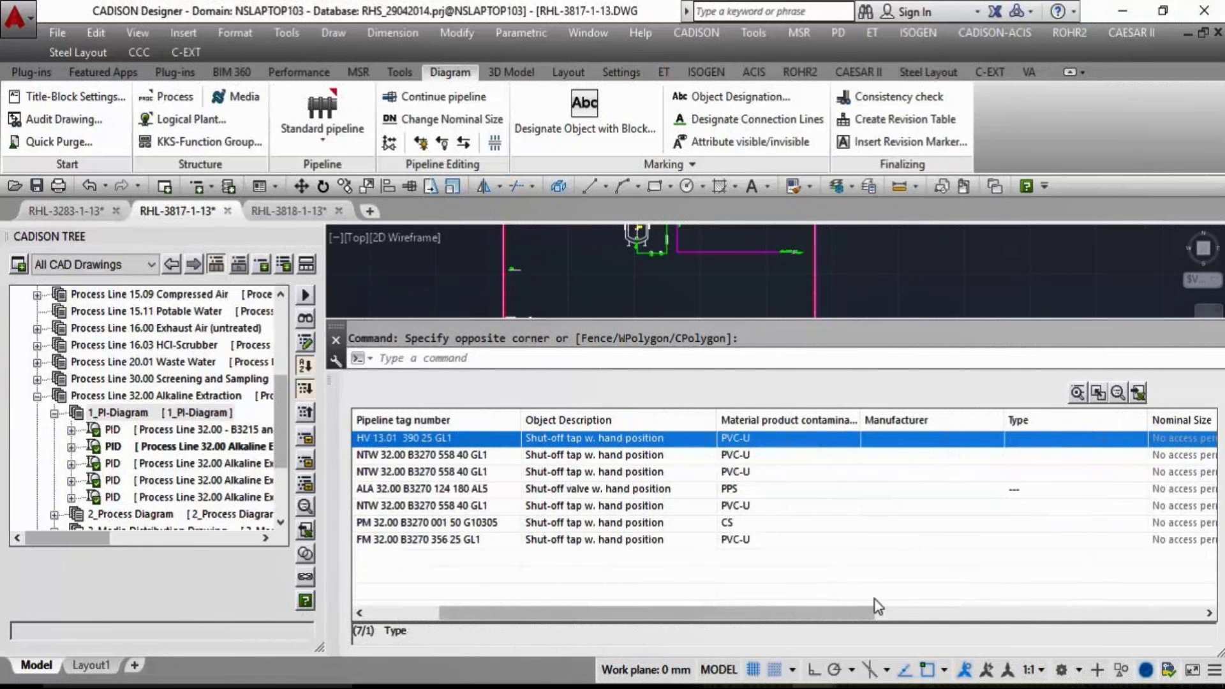
- Fill the Manufacturer property of all listed ball valves with GF using Fill and Number
drag(849, 613, 950, 618)
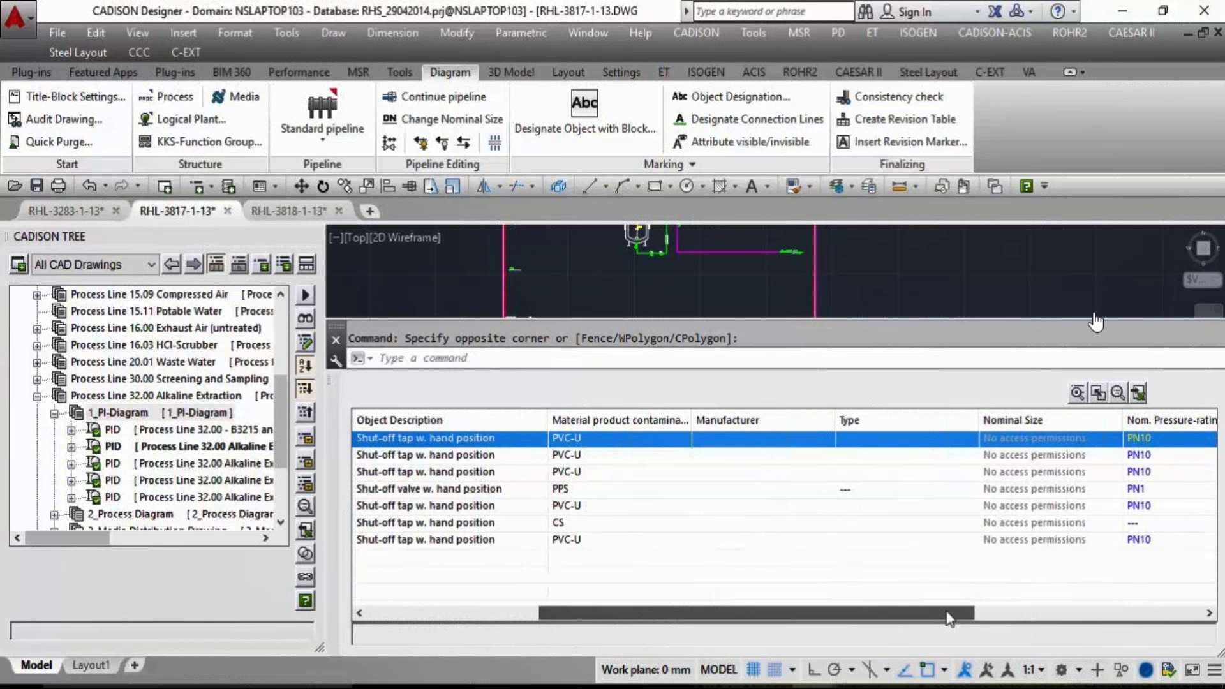
click(792, 440)
right_click(791, 441)
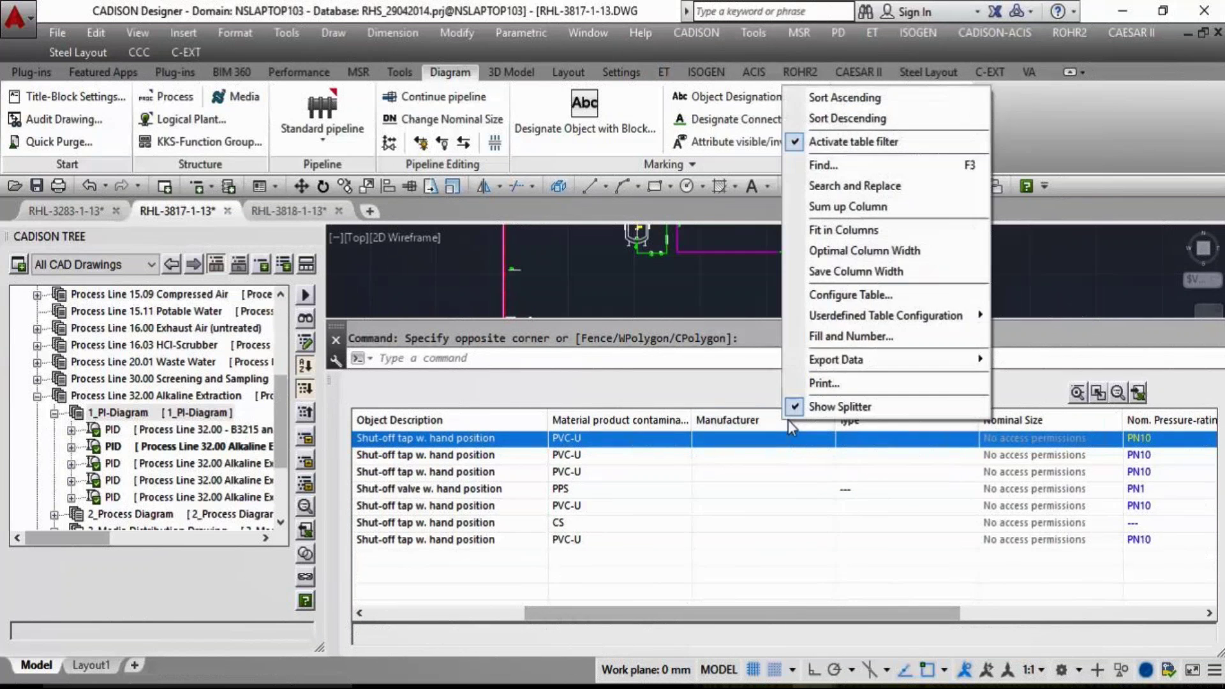
click(873, 339)
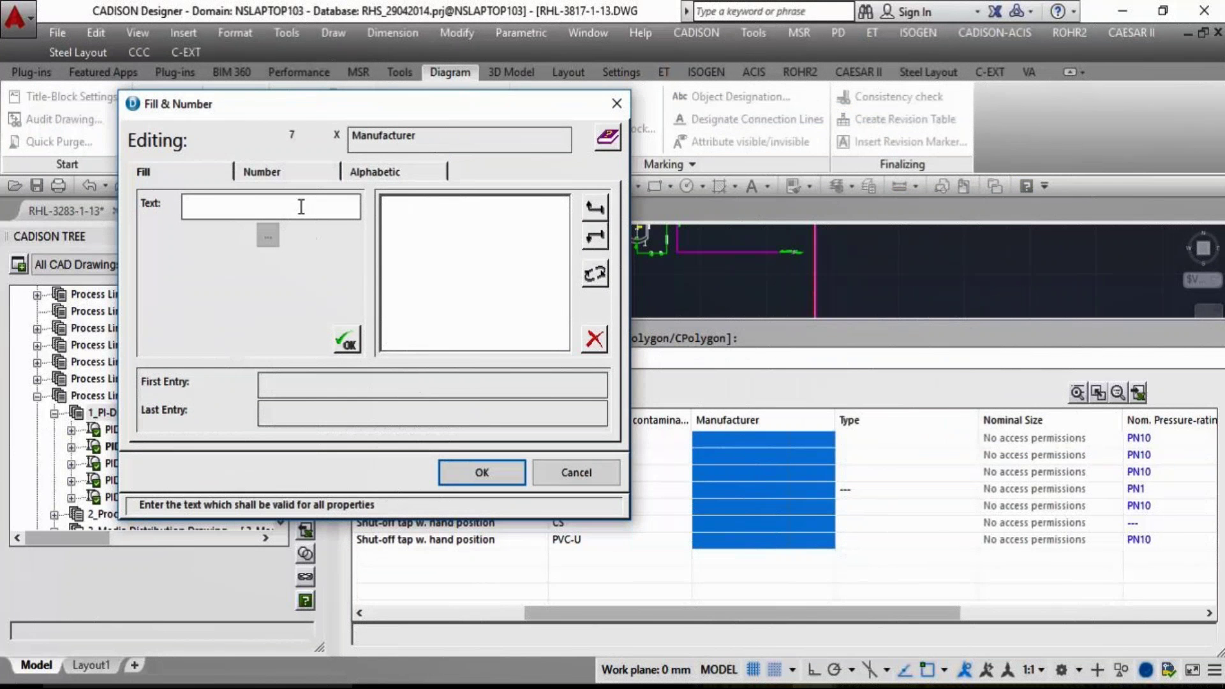
text(GF)
click(346, 340)
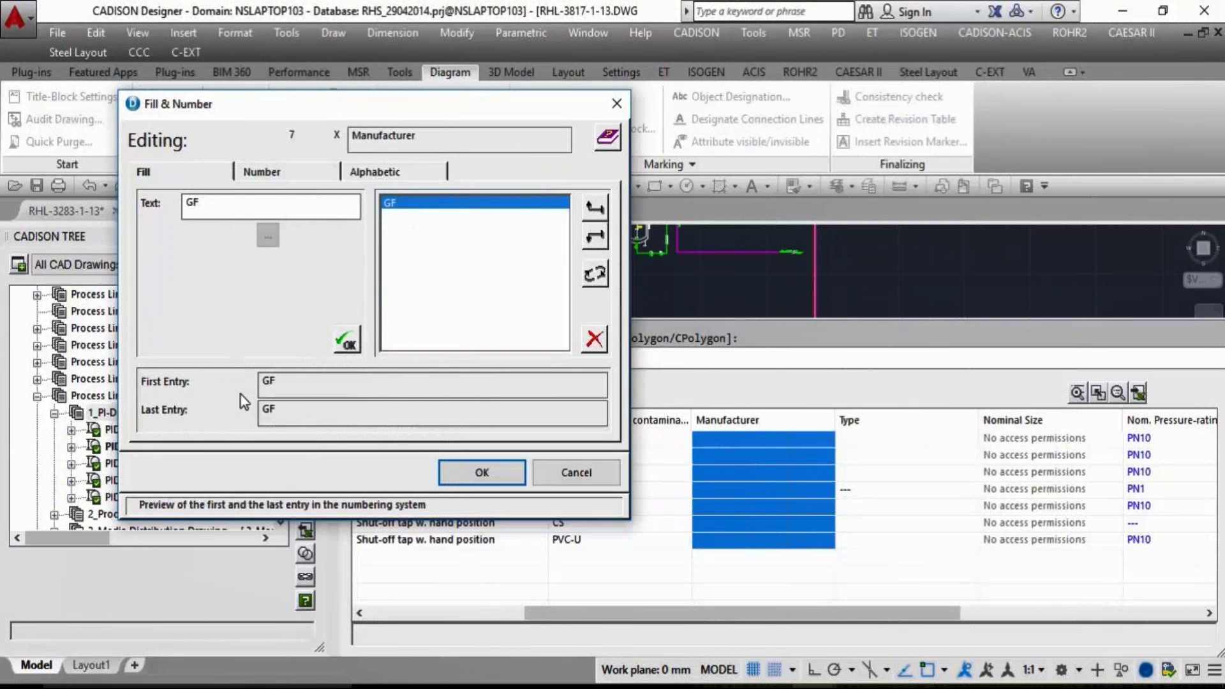
click(475, 472)
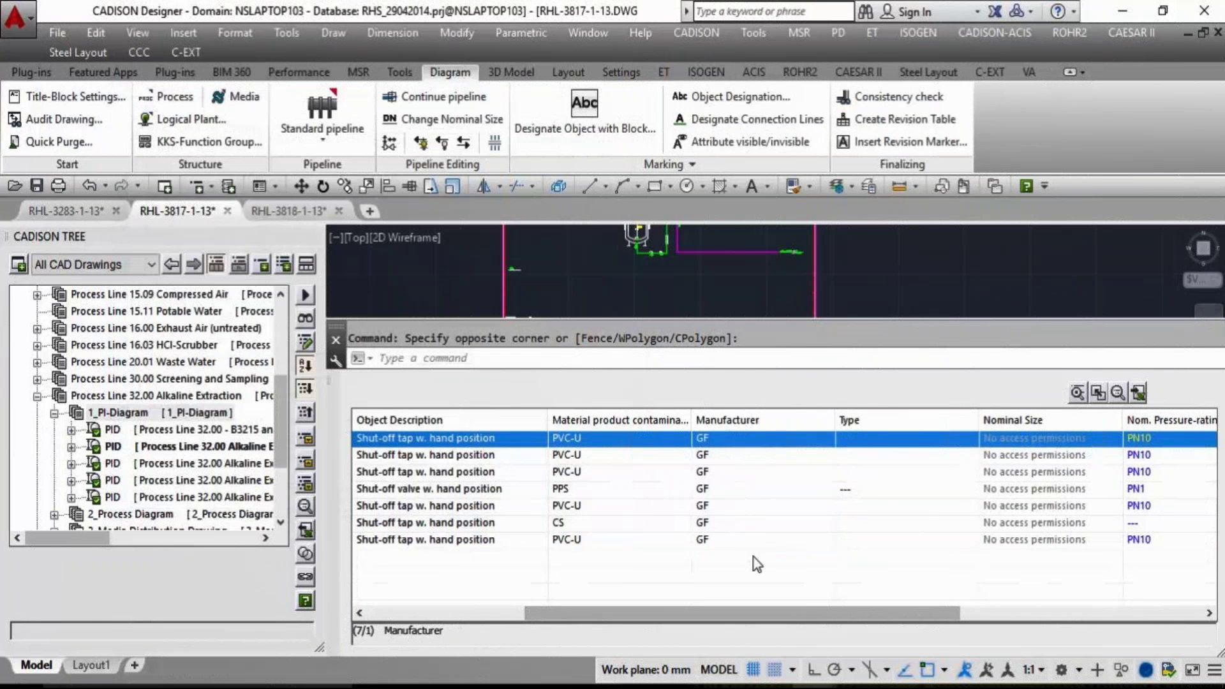
- Fill the Type property of all listed ball valves with 546 using Fill and Number
right_click(896, 427)
click(936, 341)
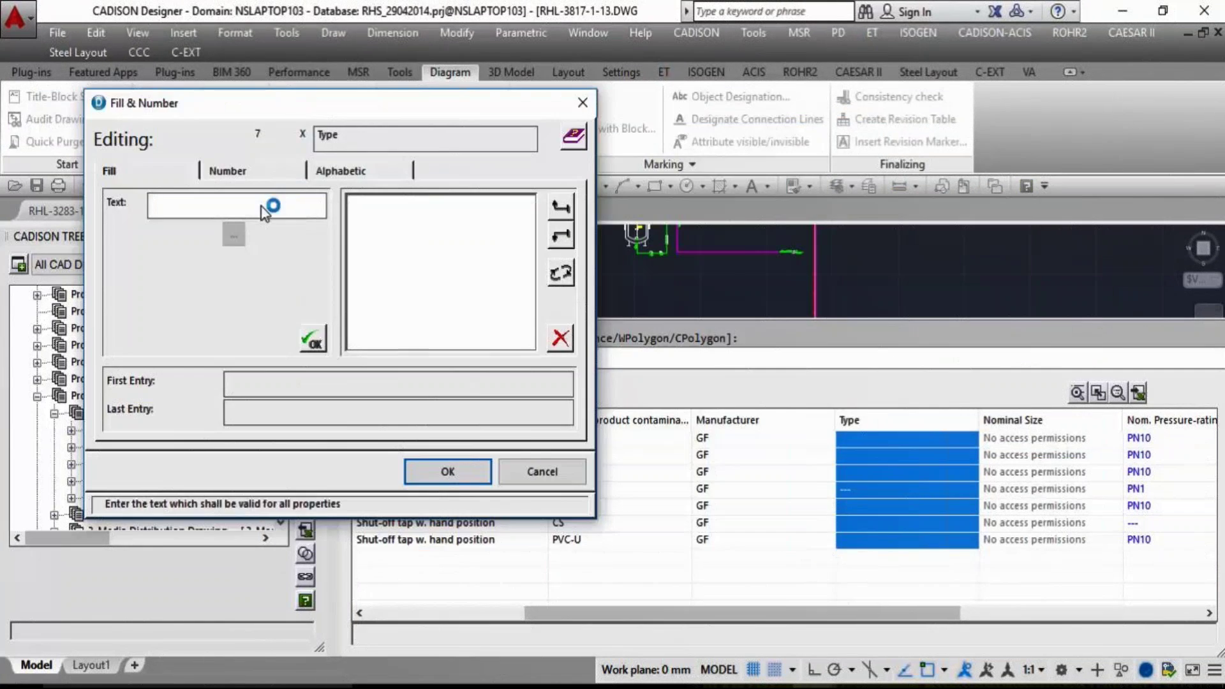
text(546)
click(314, 340)
click(506, 482)
click(900, 437)
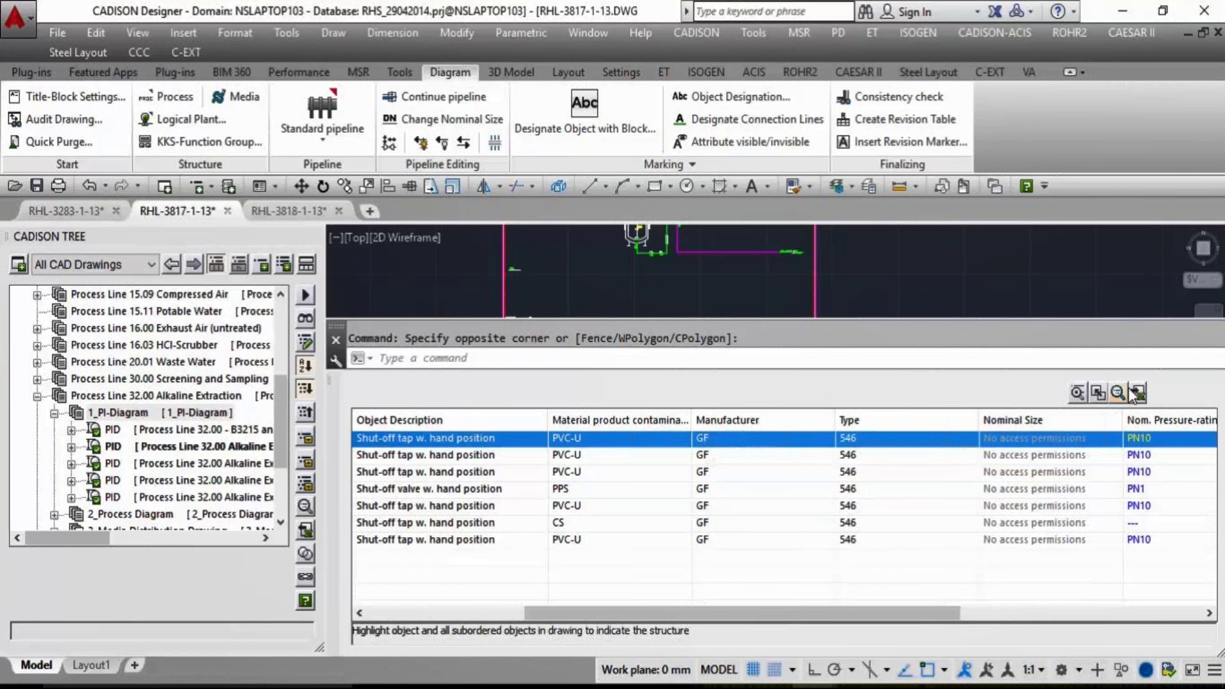
- Select the second listed valve in the object table and locate it highlighted in the drawing
click(709, 454)
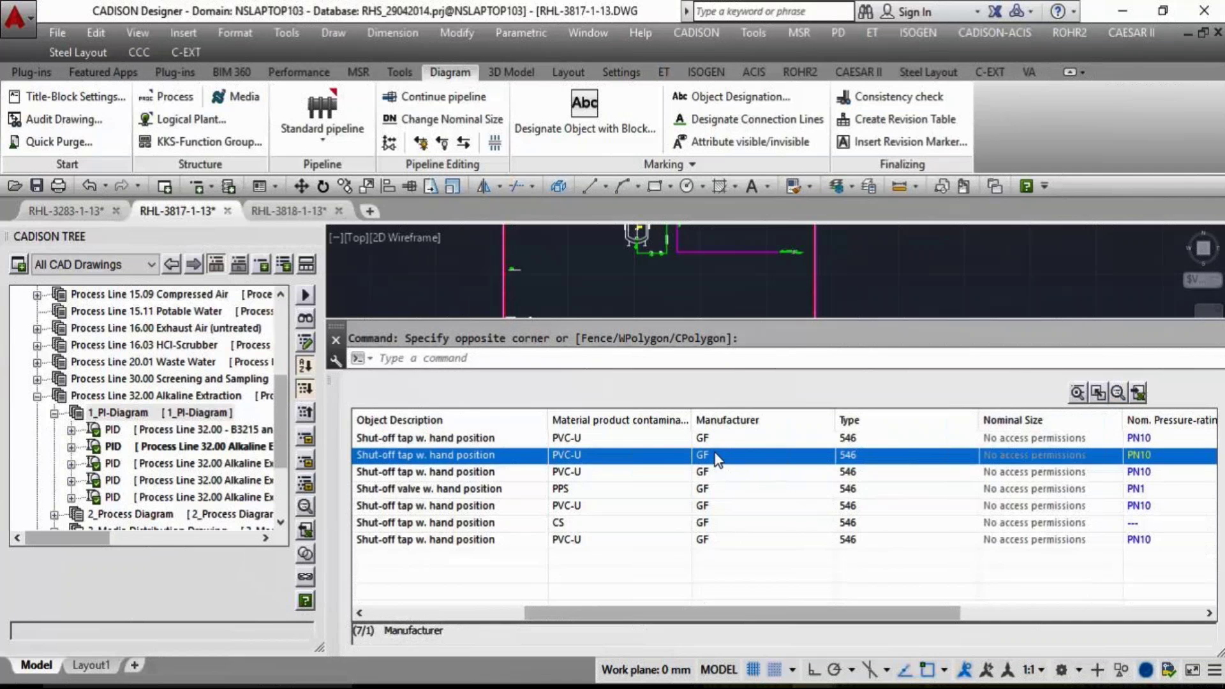
drag(691, 614, 407, 628)
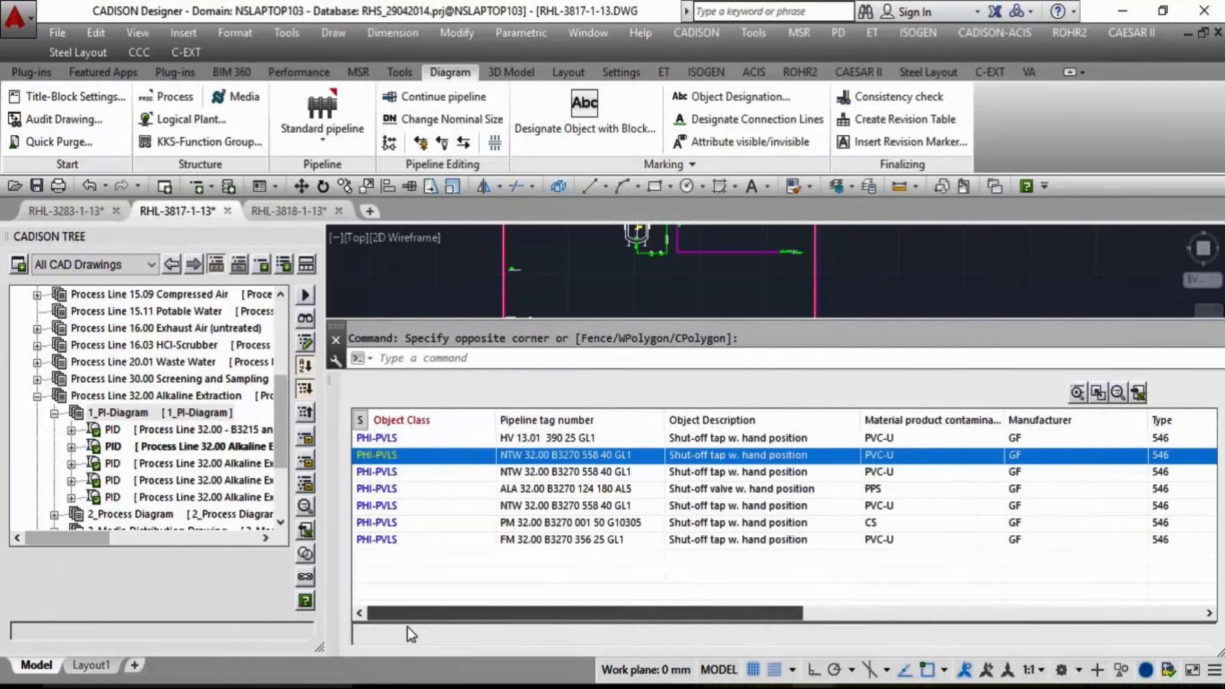
click(1119, 392)
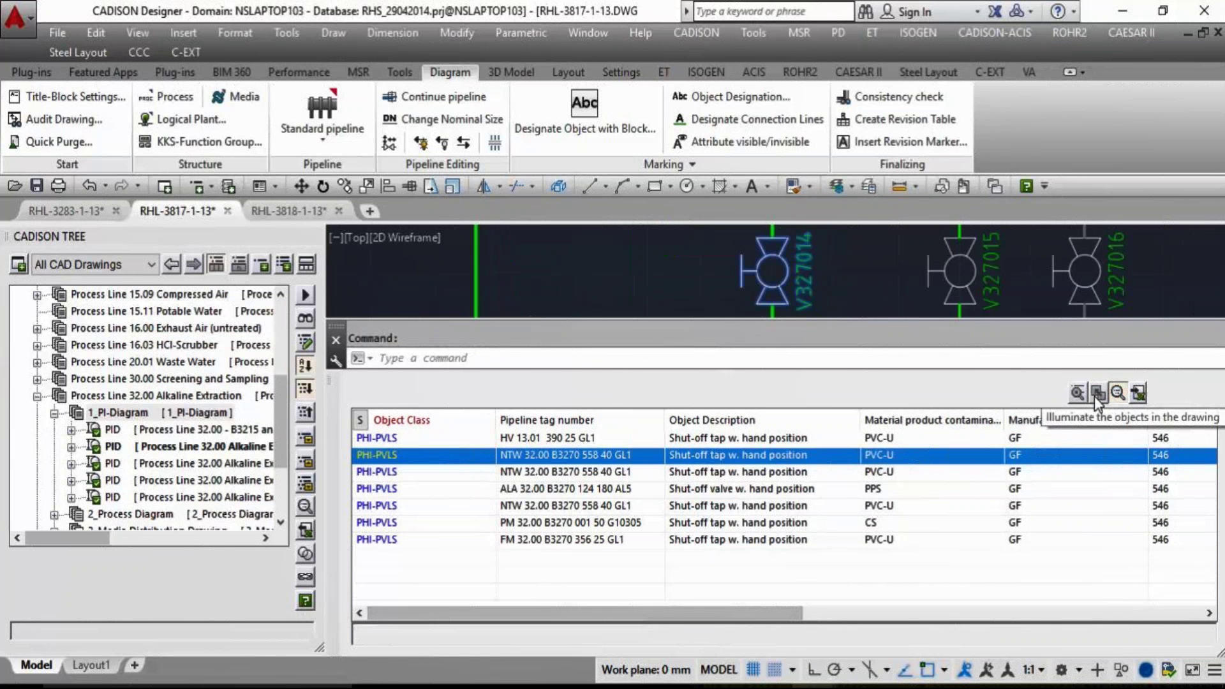
click(849, 277)
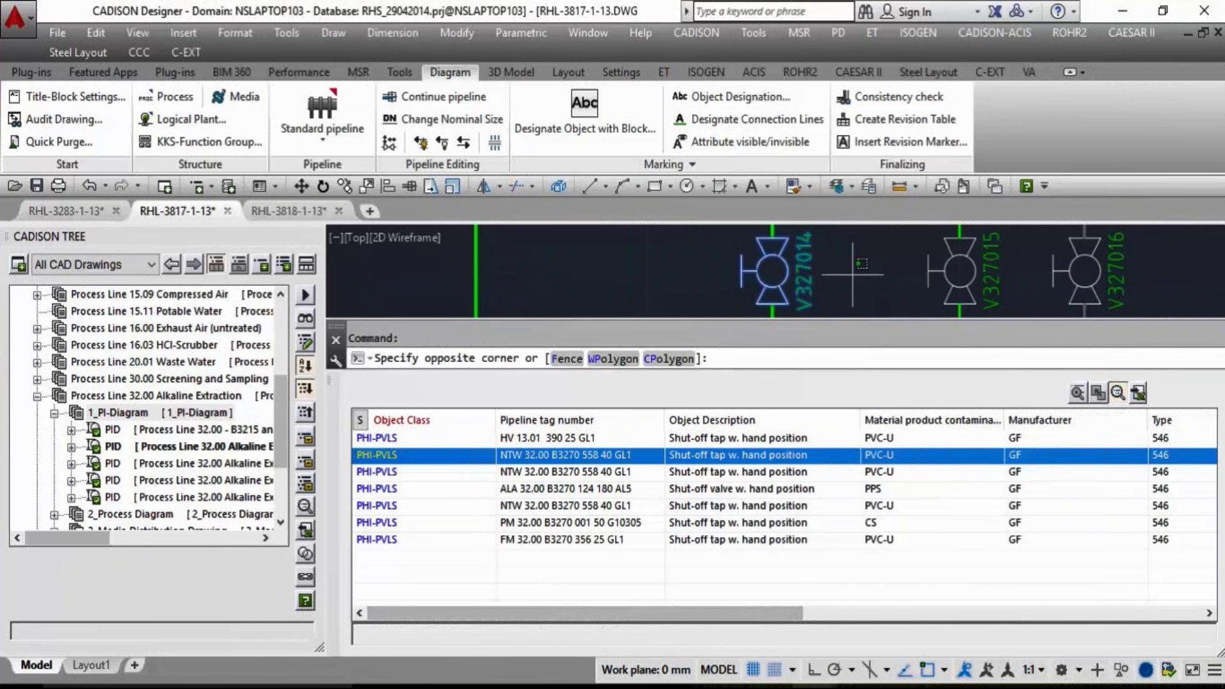
- Open the properties of valve V327014, check its Manufacturer and Type entries, and close them without changes
click(789, 278)
right_click(786, 277)
click(817, 285)
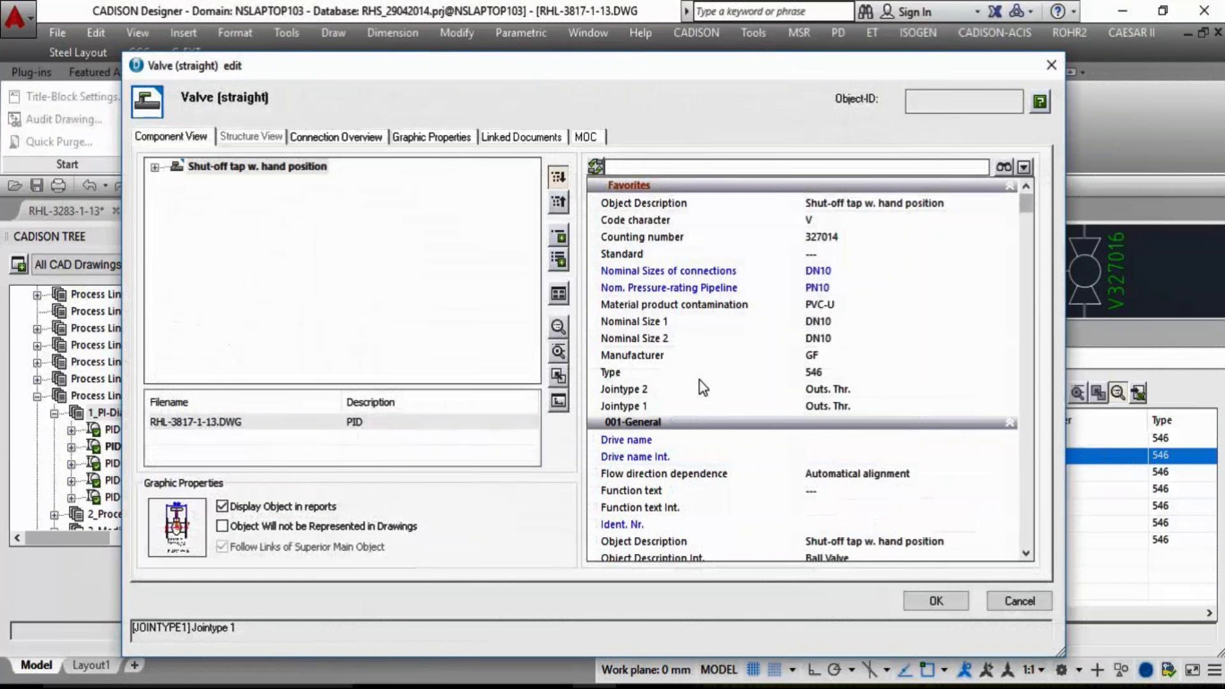
click(818, 354)
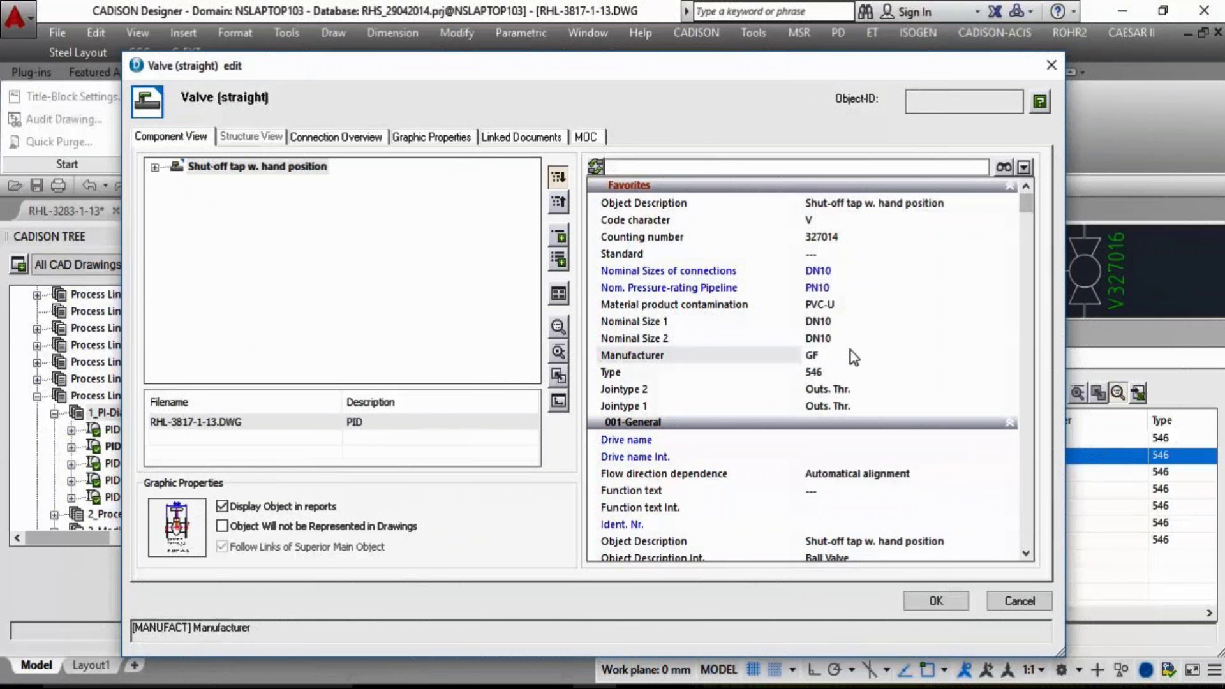
click(1008, 603)
- Hide the object table, show the entire drawing and clear the valve selection
click(339, 394)
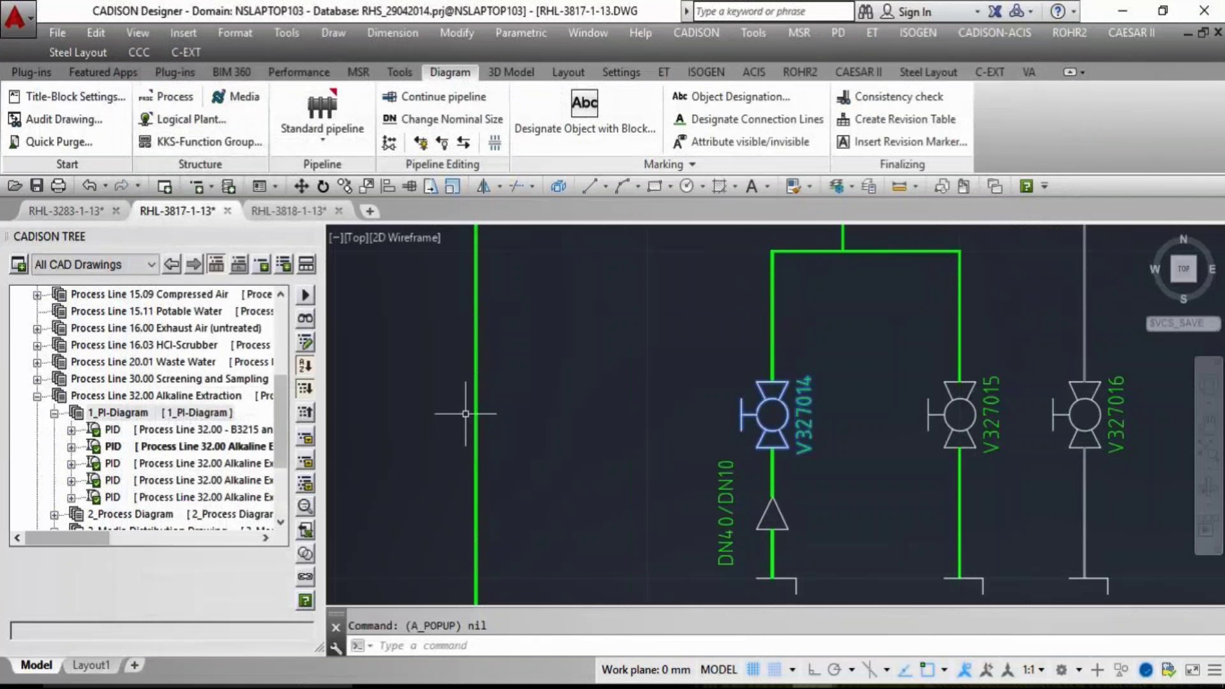
click(635, 431)
middle_click(632, 425)
middle_click(632, 426)
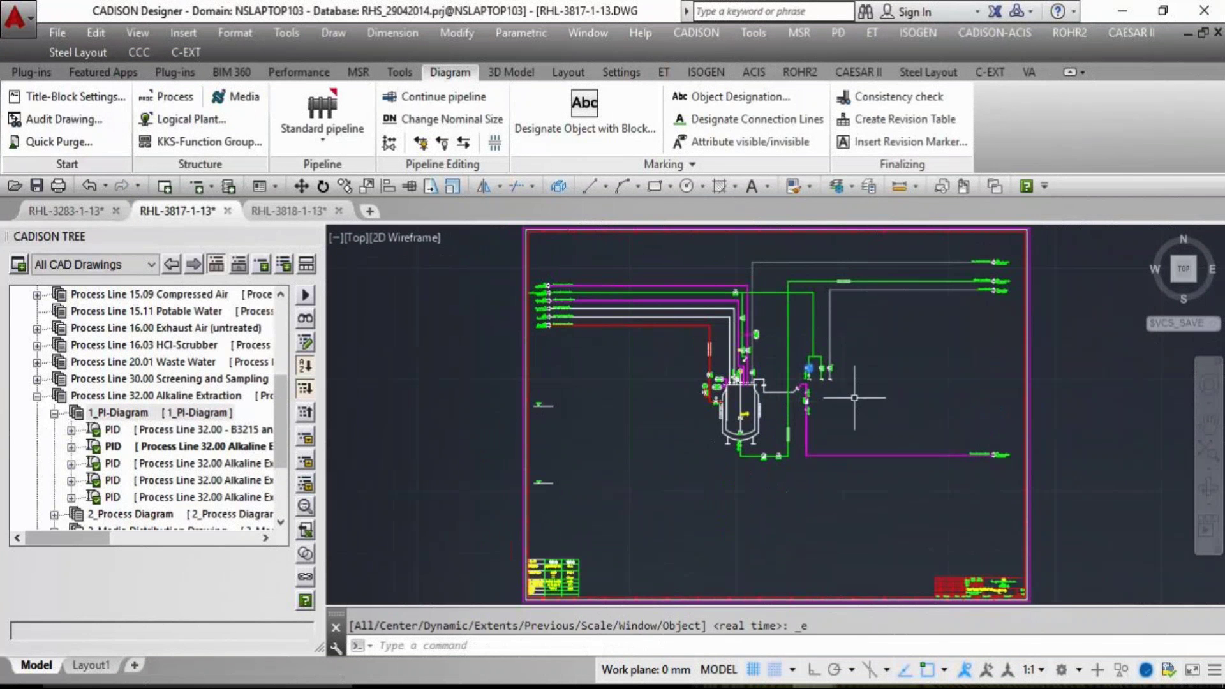
key(Escape)
middle_click(900, 381)
middle_click(900, 381)
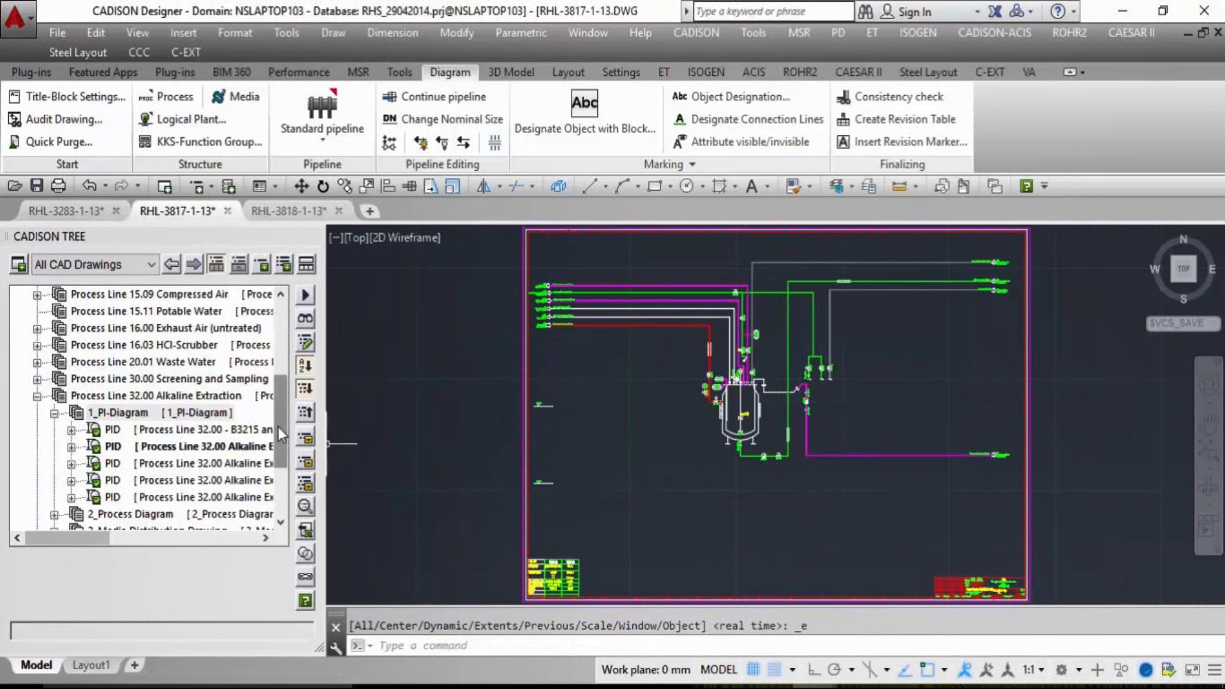
- Collapse the 1_PI-Diagram folder of Process Line 32.00 Alkaline Extraction in the CADISON tree
drag(278, 426, 279, 354)
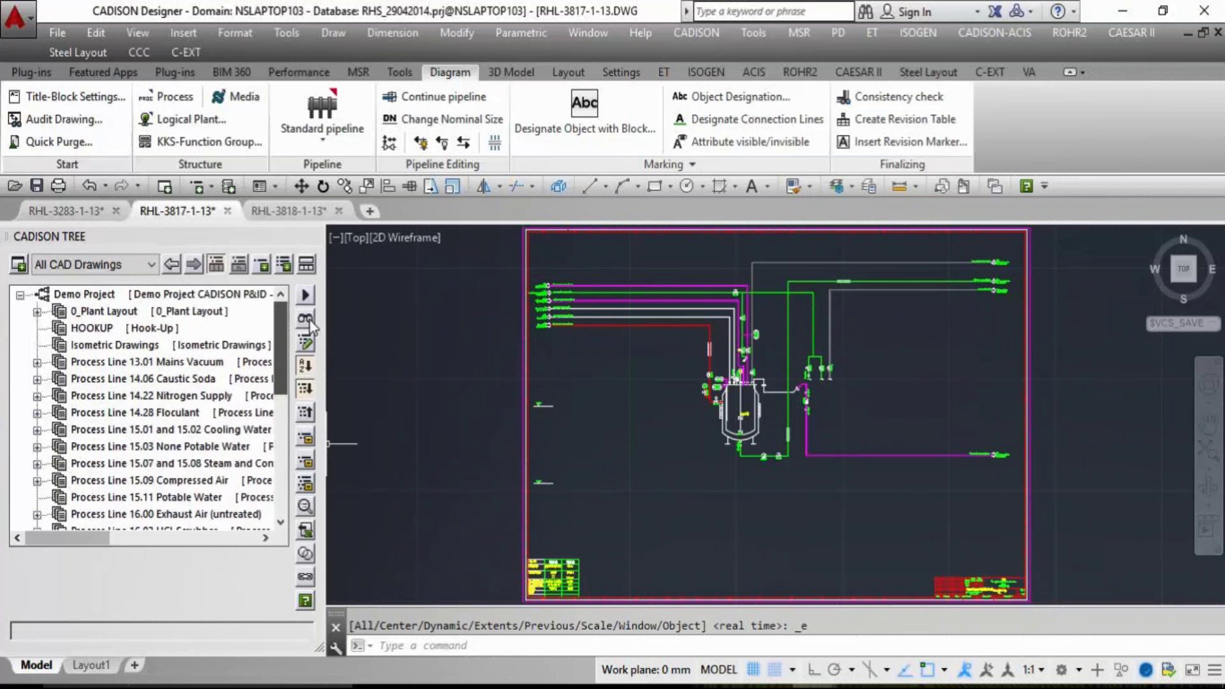
click(142, 266)
click(136, 264)
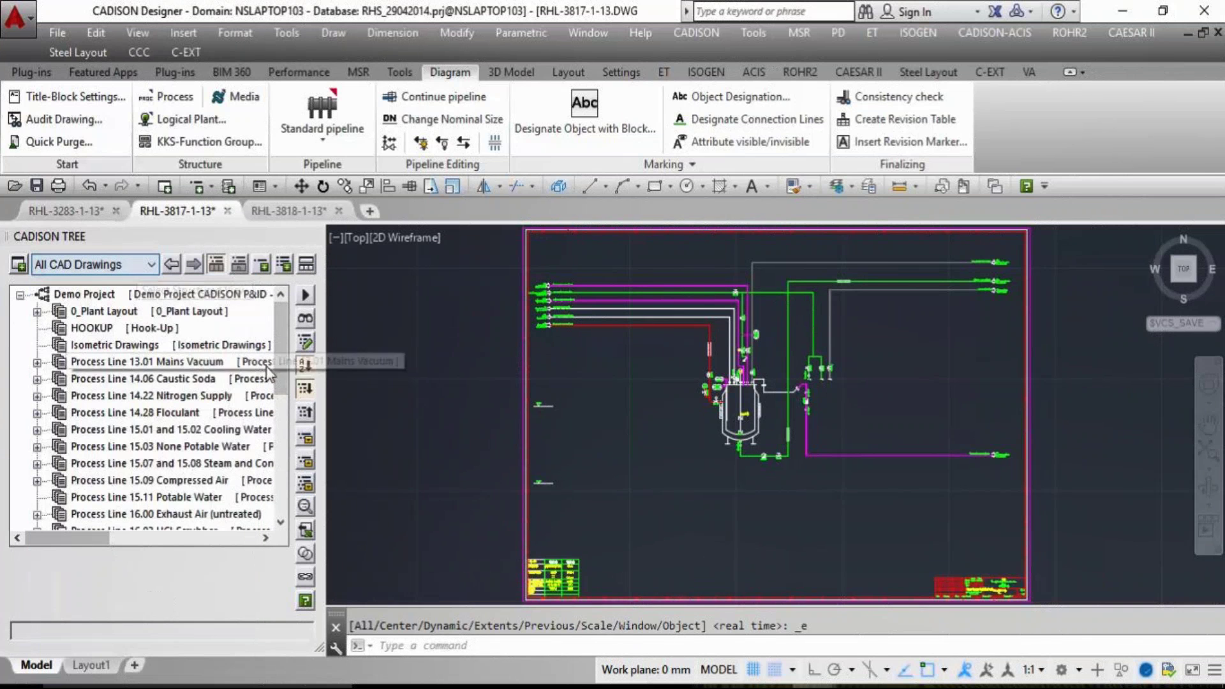
drag(280, 383, 280, 495)
double_click(102, 328)
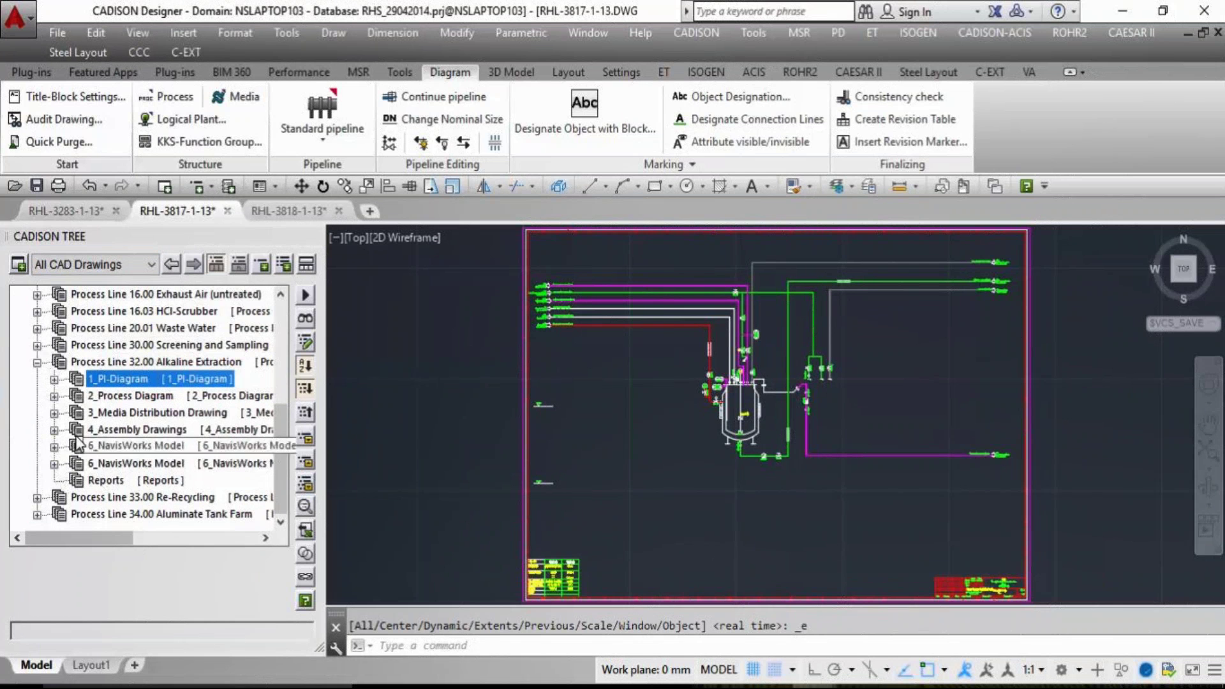
- Switch the CADISON tree to the >All Documents view and expand the Reports folder of Process Line 32.00
click(114, 266)
scroll(112, 286, up, 2)
click(77, 295)
scroll(178, 459, down, 2)
double_click(167, 479)
click(142, 483)
double_click(143, 480)
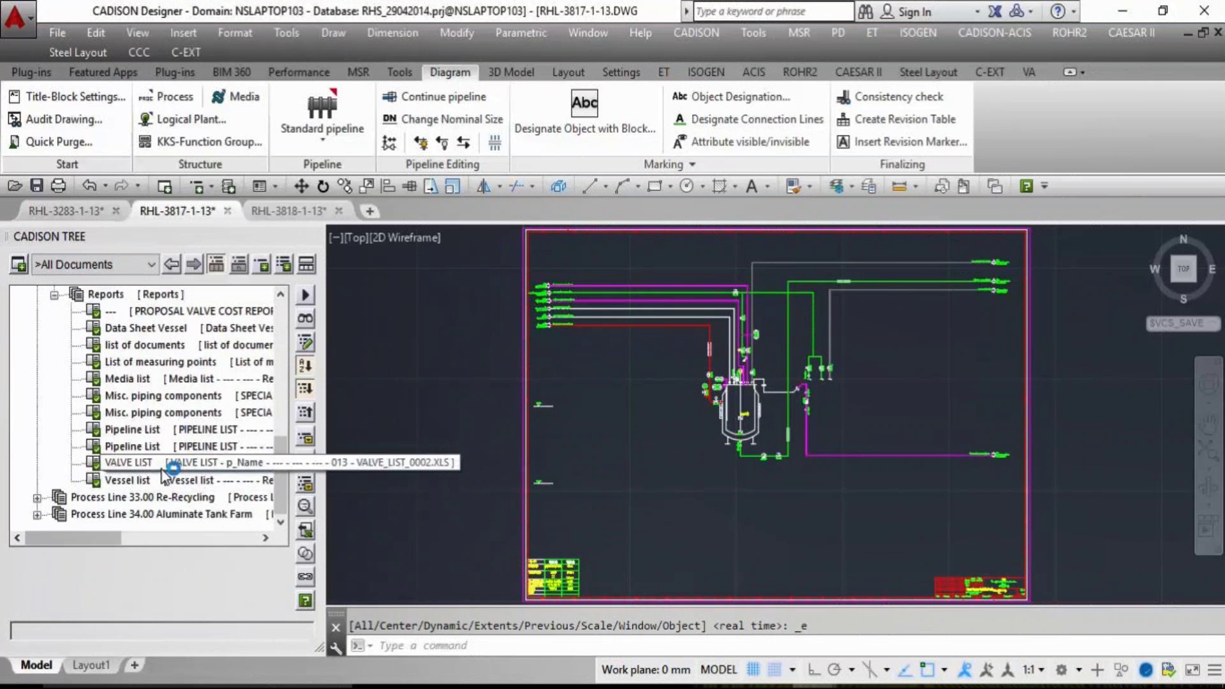
- Update the VALVE LIST report, creating revision A with the revision text "Manufacturer value updated"
click(131, 463)
right_click(219, 463)
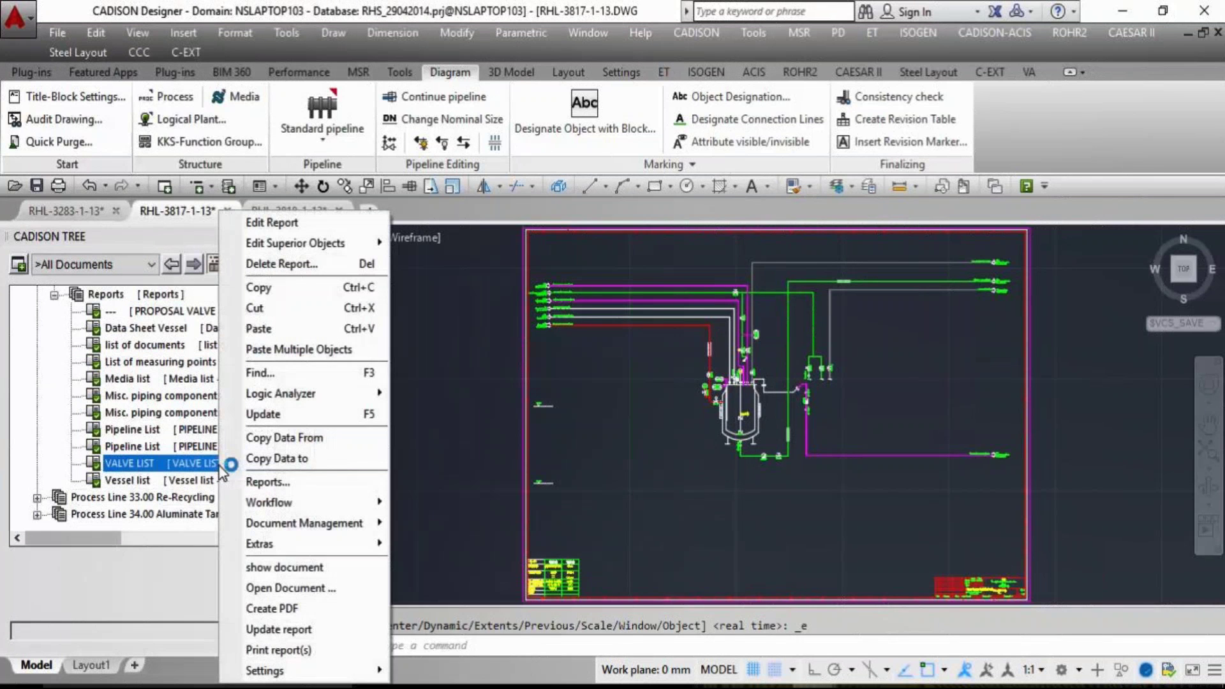
click(305, 630)
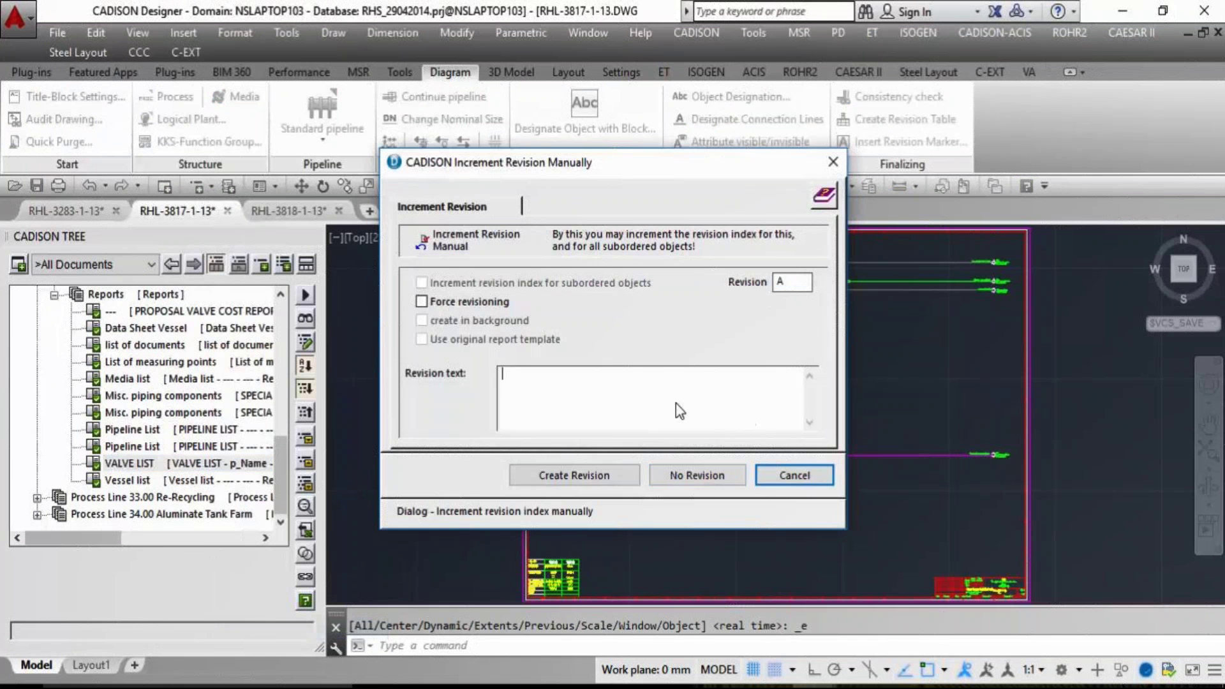
text(Manufacturer v)
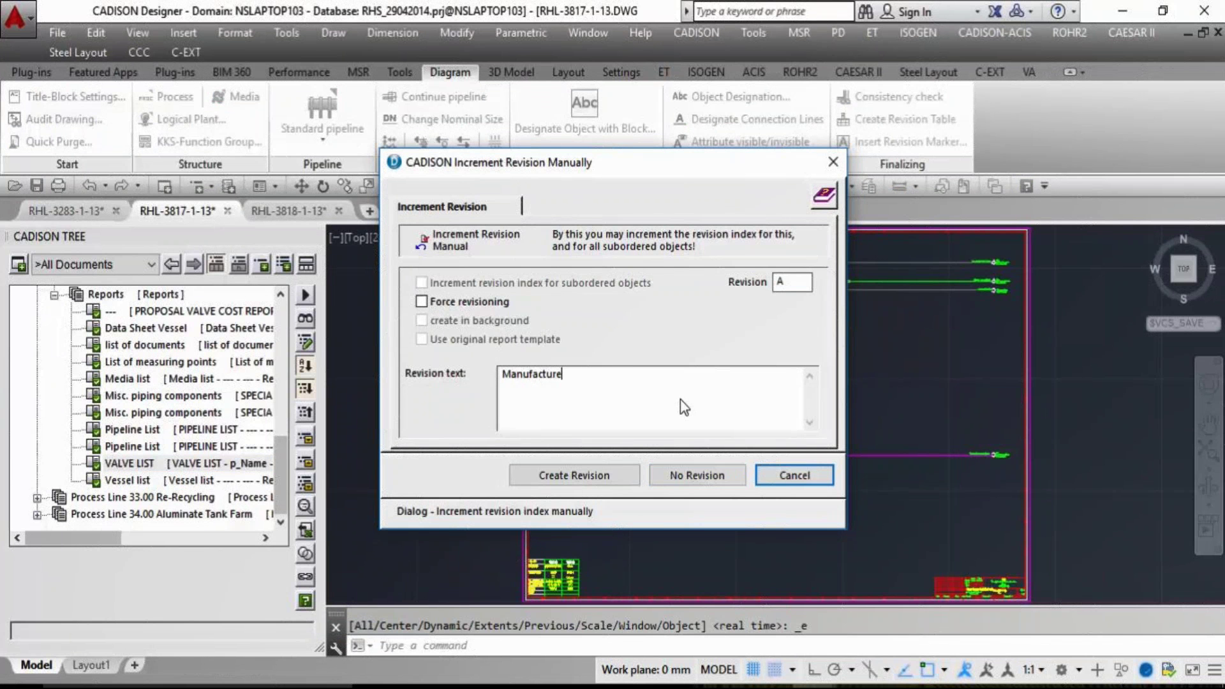
text(alue updated)
click(596, 476)
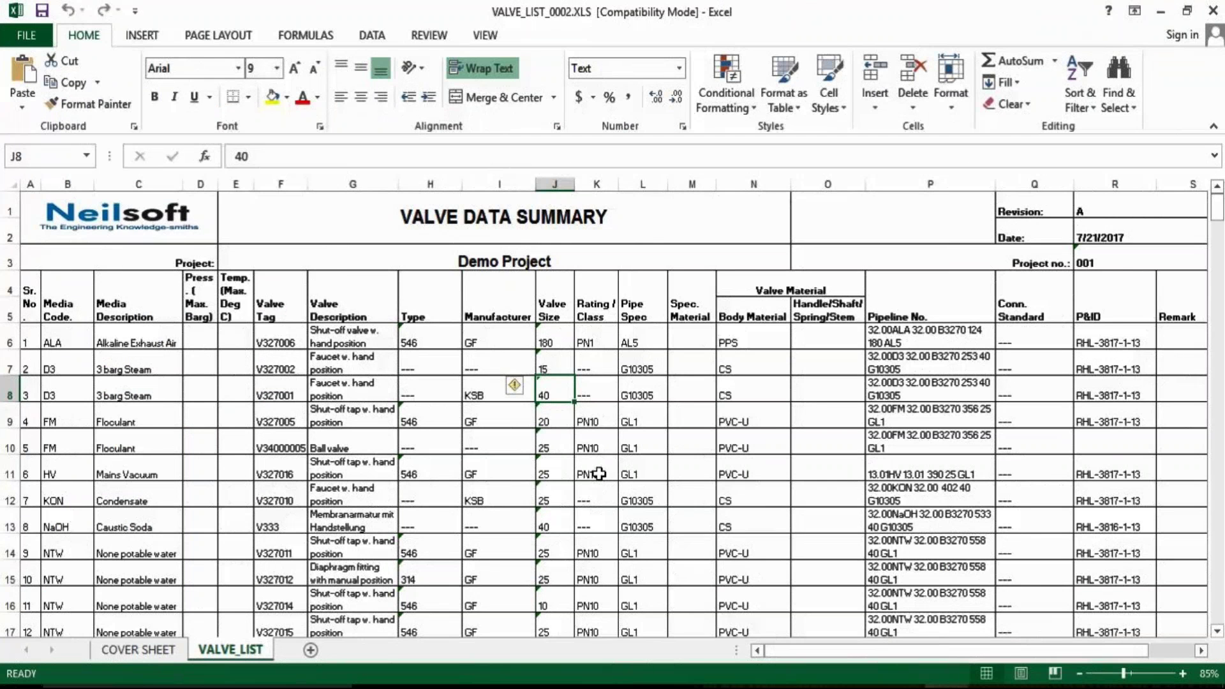
- Review the Manufacturer and Type entries in rows 14 to 18 of the Excel valve list
scroll(600, 476, down, 2)
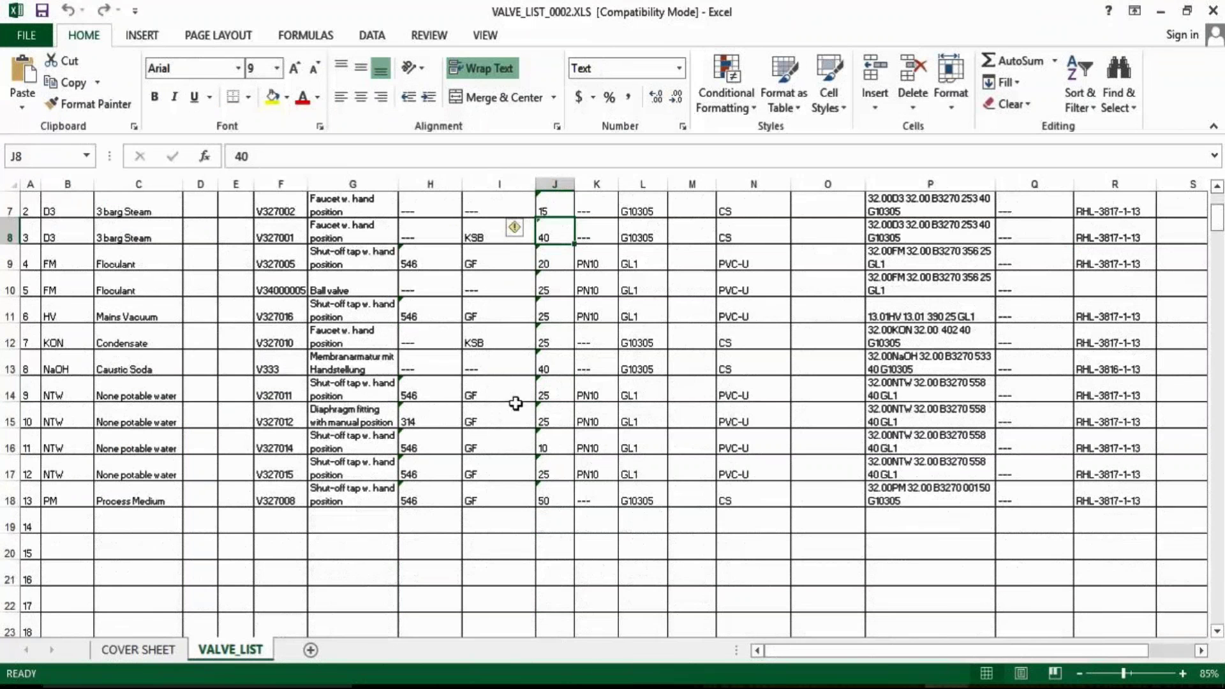
drag(509, 394, 508, 501)
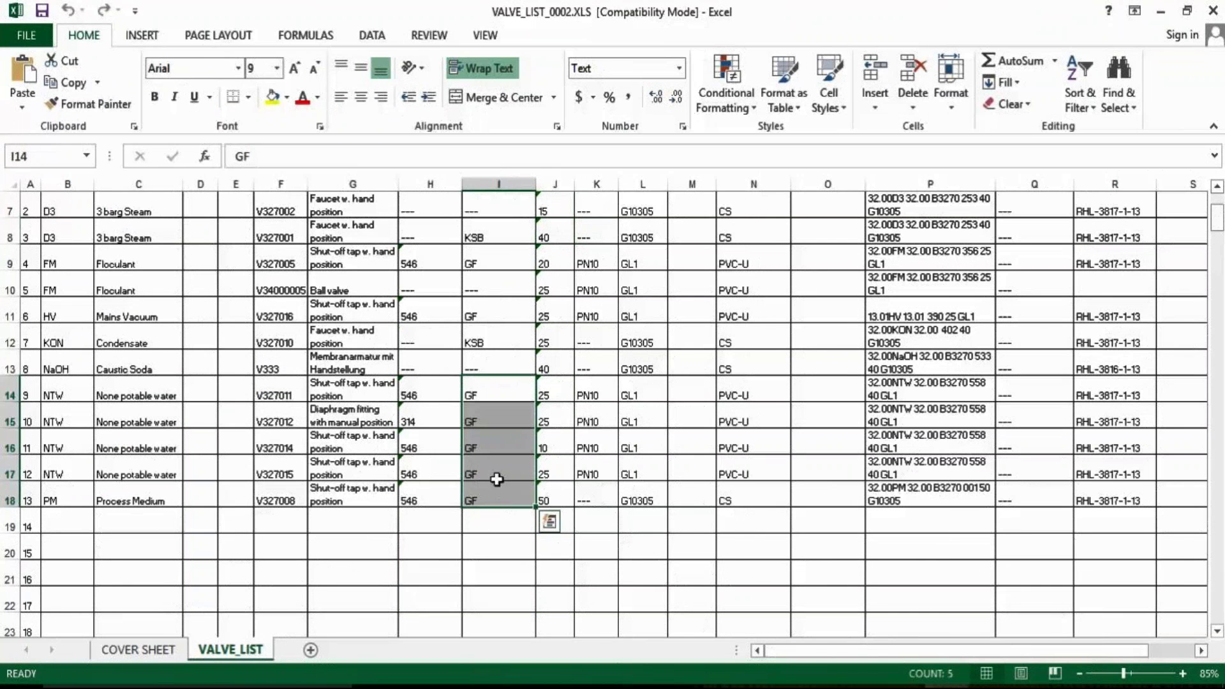
click(438, 391)
click(438, 418)
click(438, 447)
click(438, 475)
click(443, 500)
scroll(443, 500, up, 2)
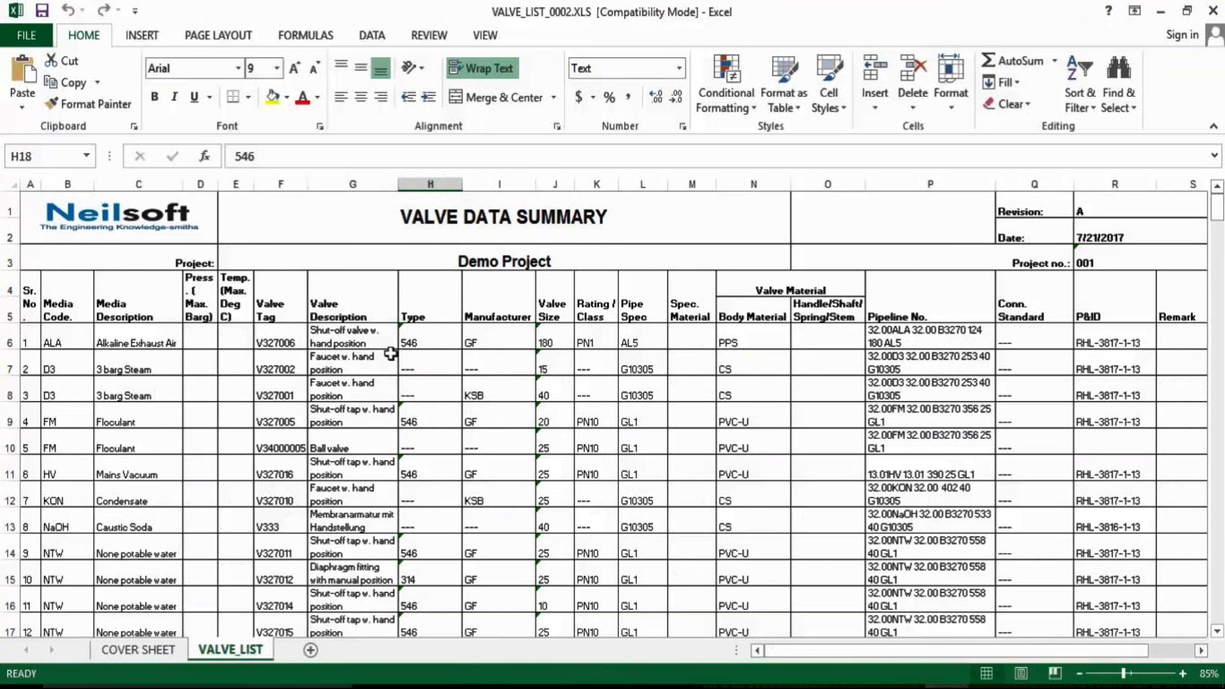
- Check the description, Type and Manufacturer of the shut-off valves in rows 6, 9 and 11
click(379, 338)
click(423, 338)
click(481, 339)
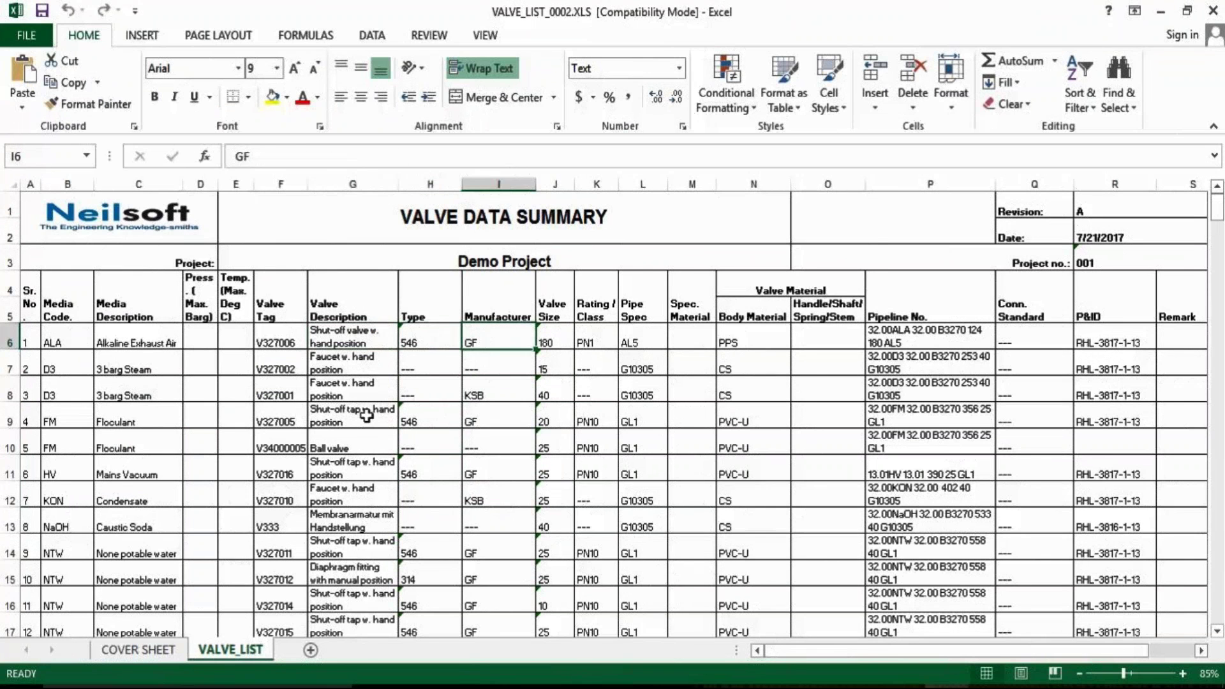
click(366, 416)
click(441, 418)
click(498, 418)
click(376, 474)
click(440, 474)
click(498, 472)
- Check the shut-off tap entries in rows 14, 17 and 18 of the valve list
scroll(501, 466, down, 1)
click(380, 474)
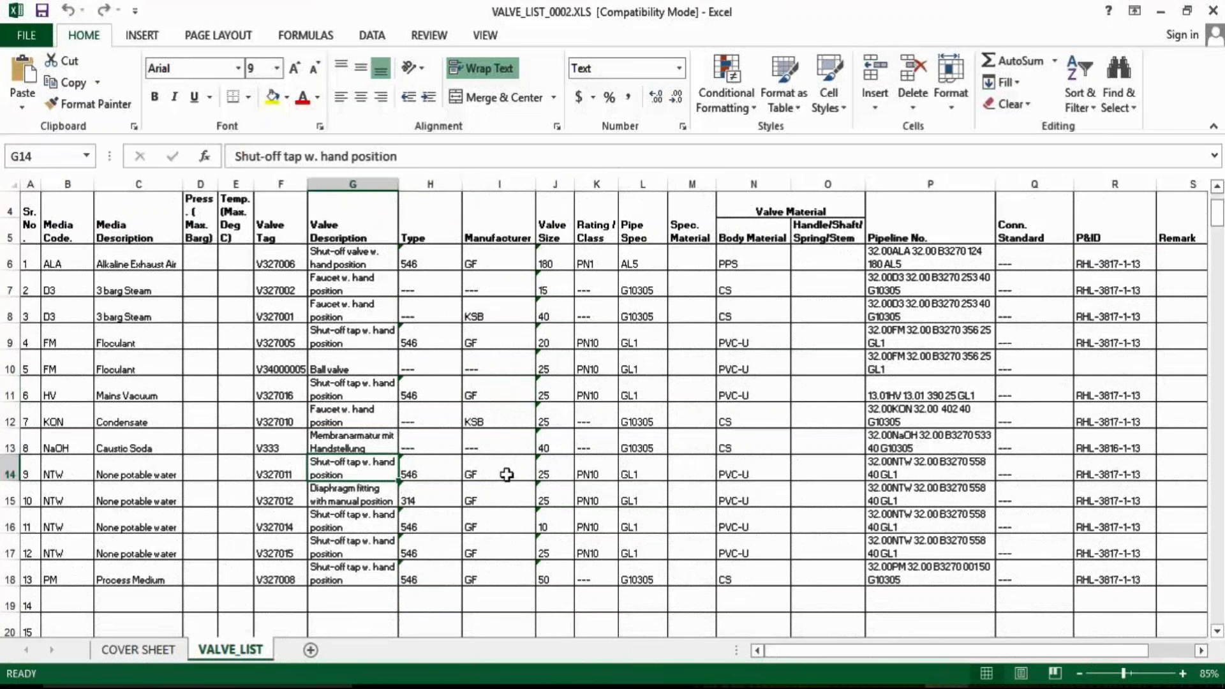
click(372, 573)
click(471, 583)
click(357, 547)
scroll(488, 525, up, 1)
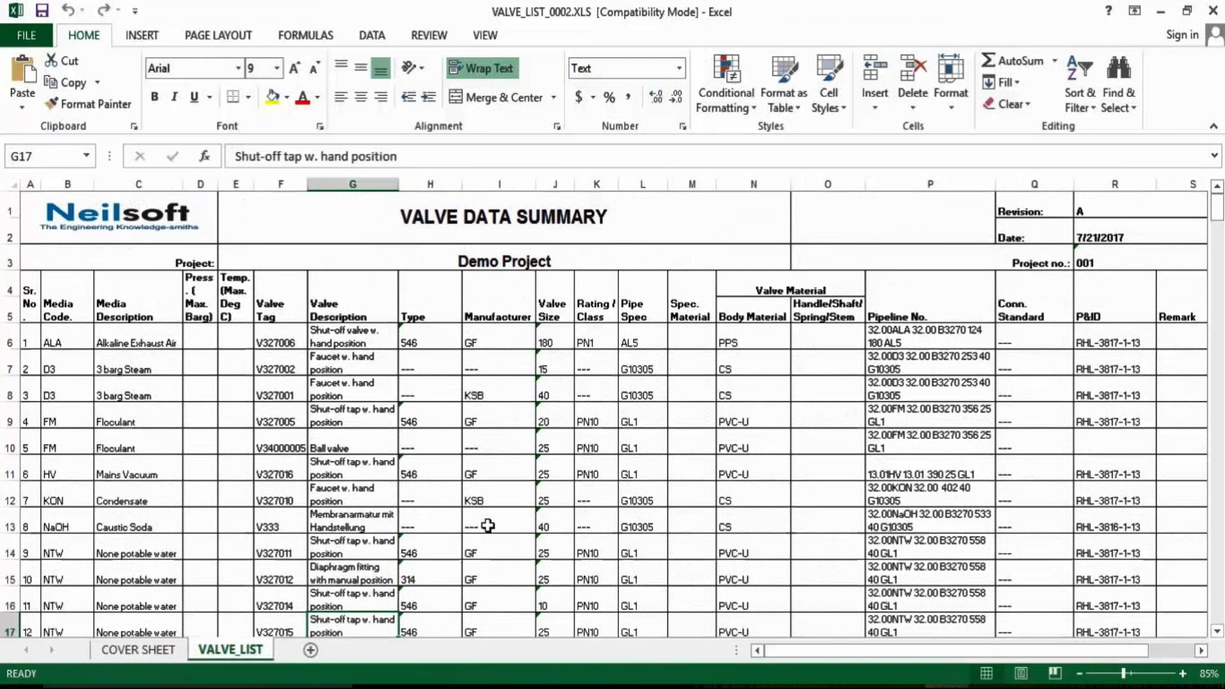
- Check the revision in the valve list header and switch back to CADISON Designer
click(1021, 294)
click(1110, 208)
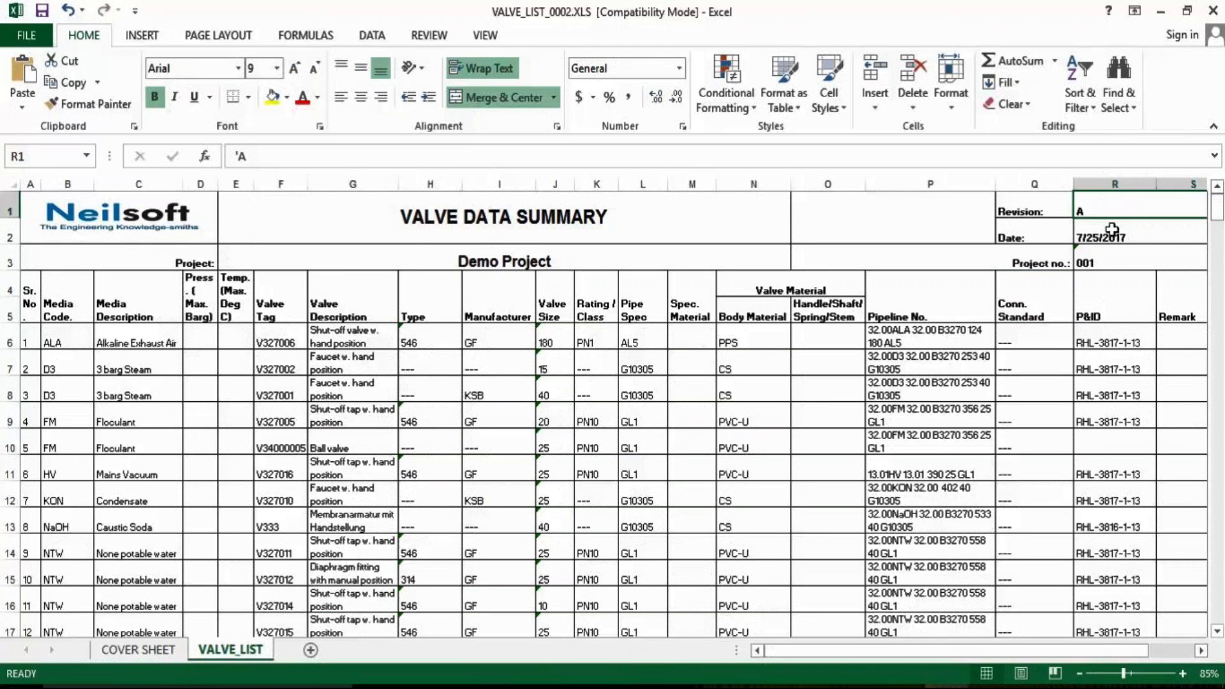
click(592, 419)
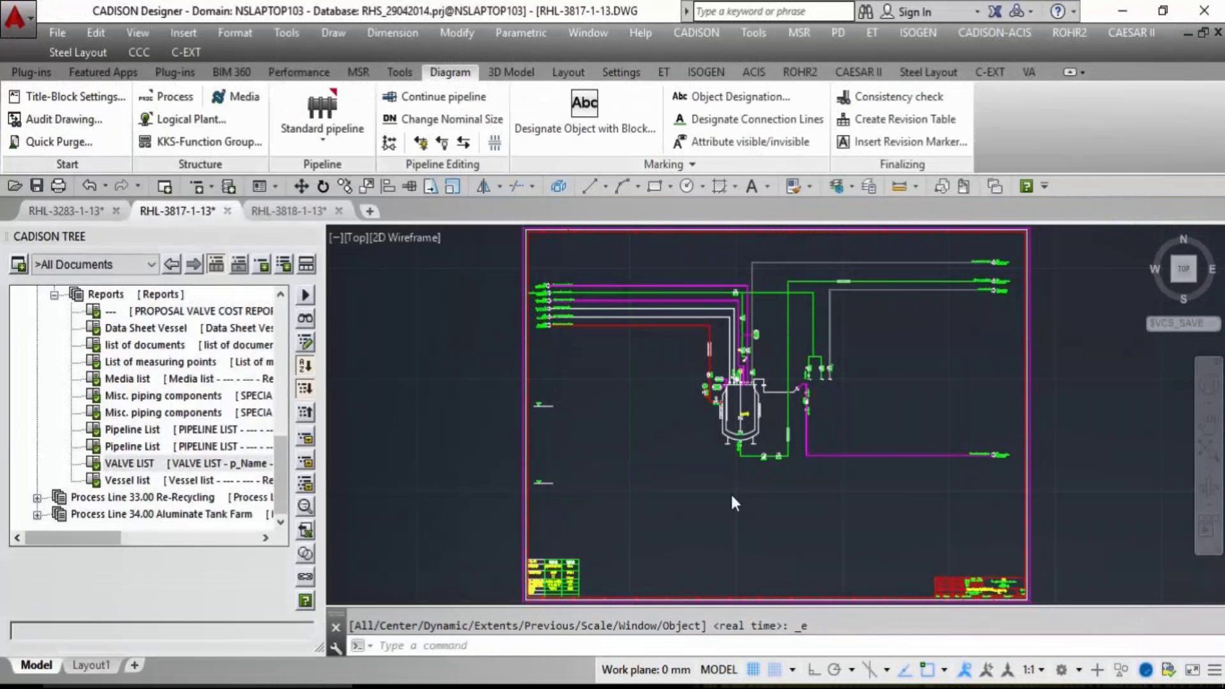
- Create the drawing's revision table as revision 0 with the description Initial Revision, one table row and drawing archiving enabled
click(731, 503)
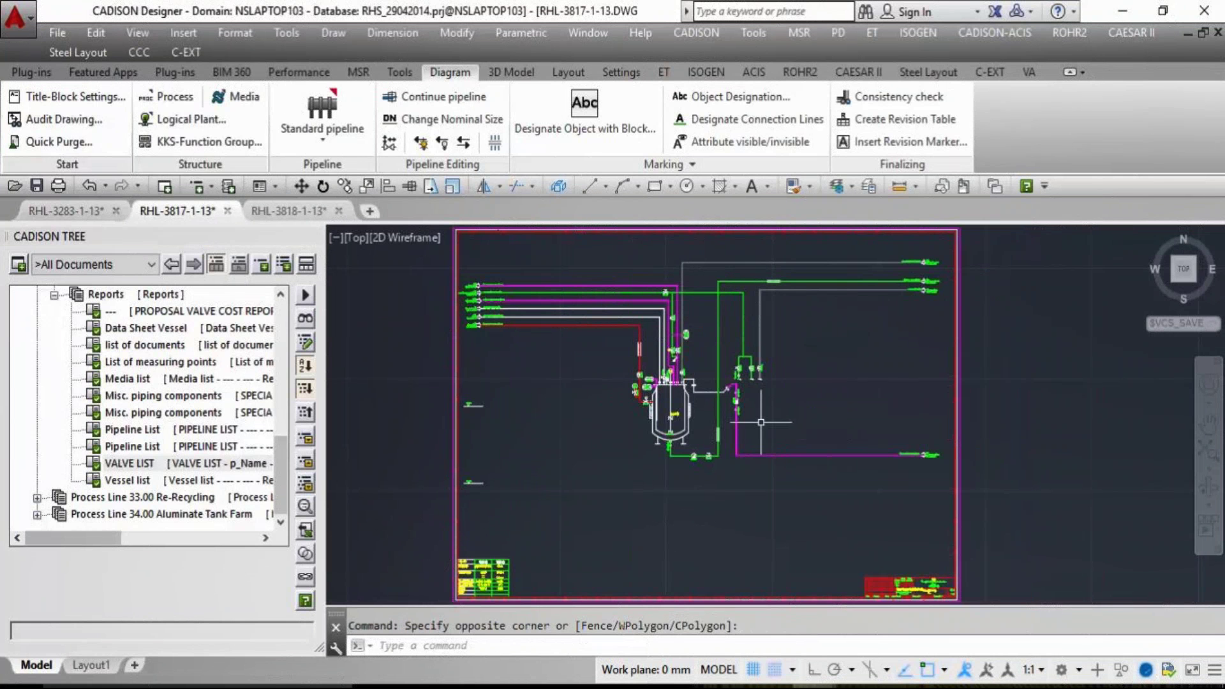
click(904, 120)
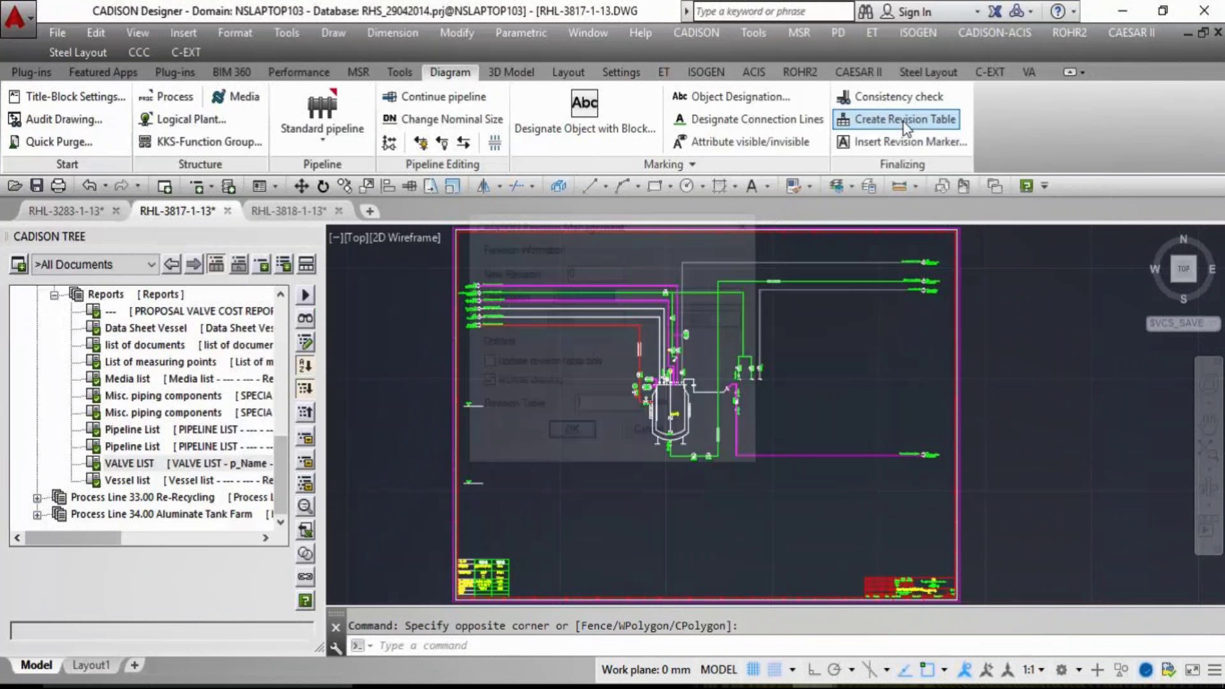
double_click(578, 271)
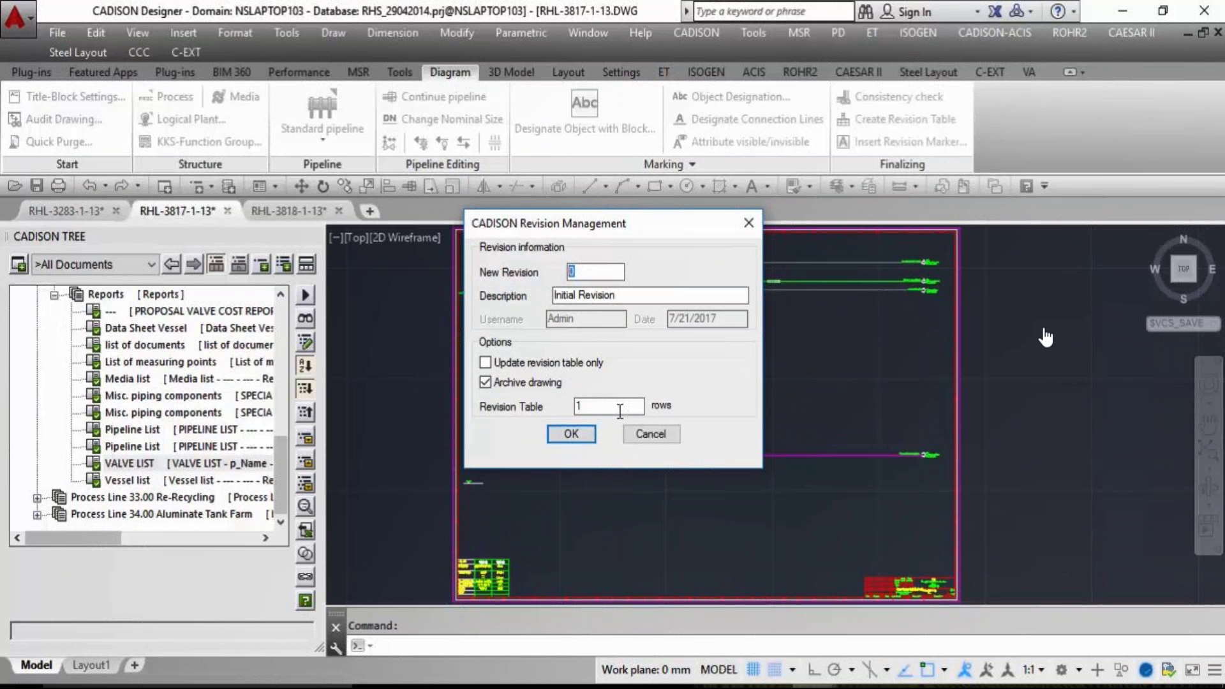
click(571, 435)
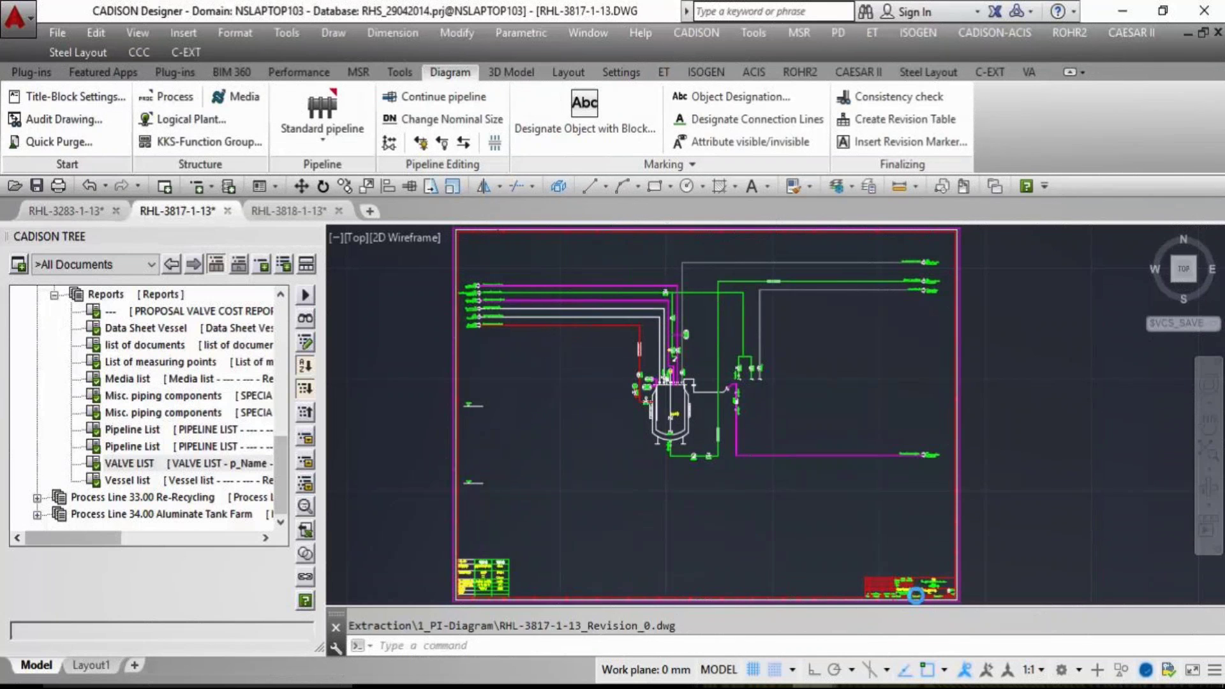
- Check the revision row's comment, date and name in the drawing's title block
middle_drag(893, 600, 903, 501)
scroll(904, 501, up, 8)
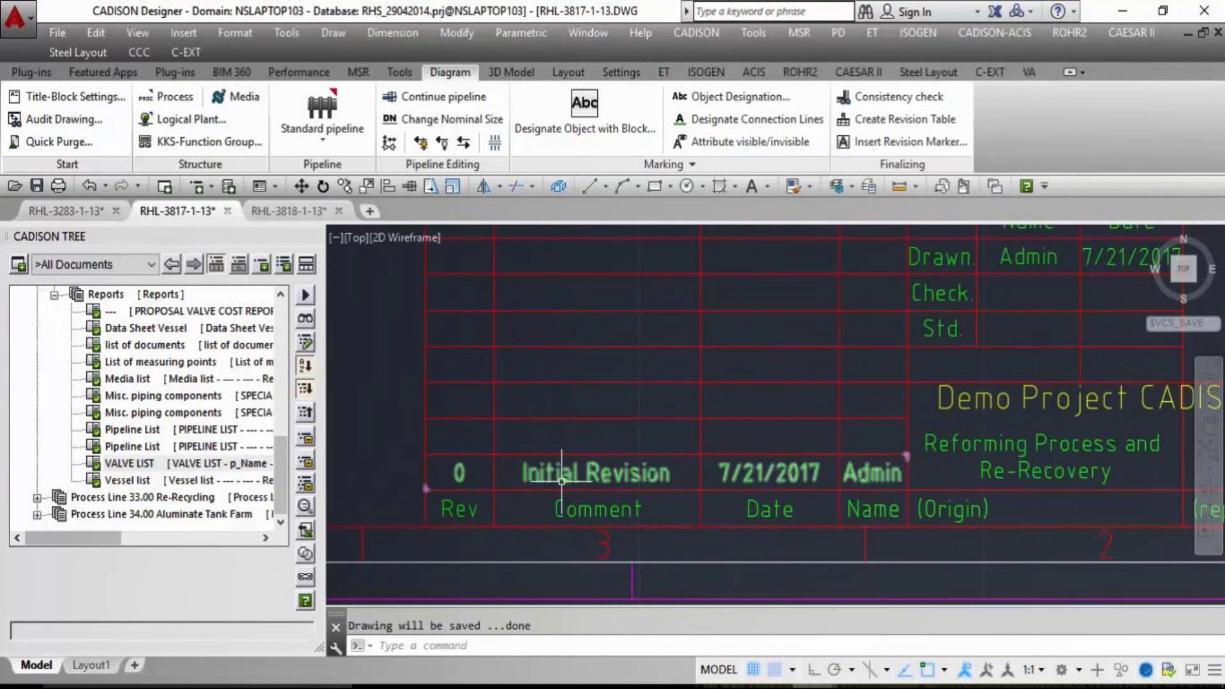
scroll(1018, 383, down, 5)
scroll(1017, 383, down, 1)
middle_click(902, 495)
middle_click(902, 494)
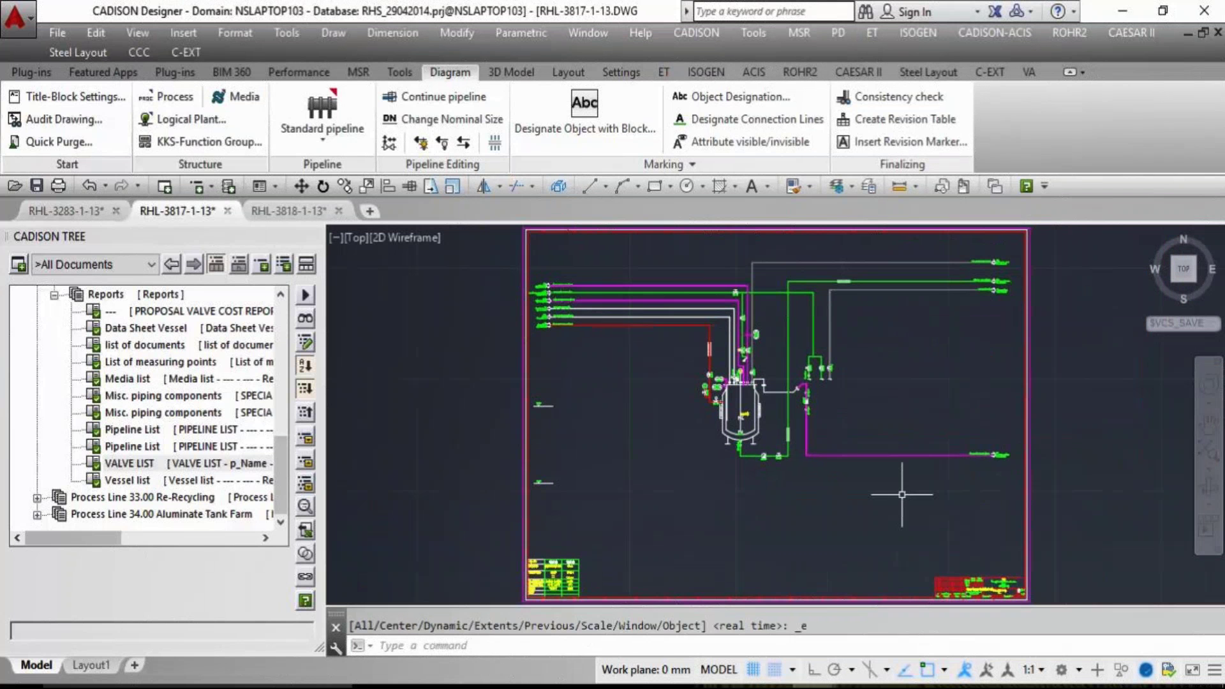
scroll(967, 575, up, 7)
middle_click(874, 539)
middle_click(874, 540)
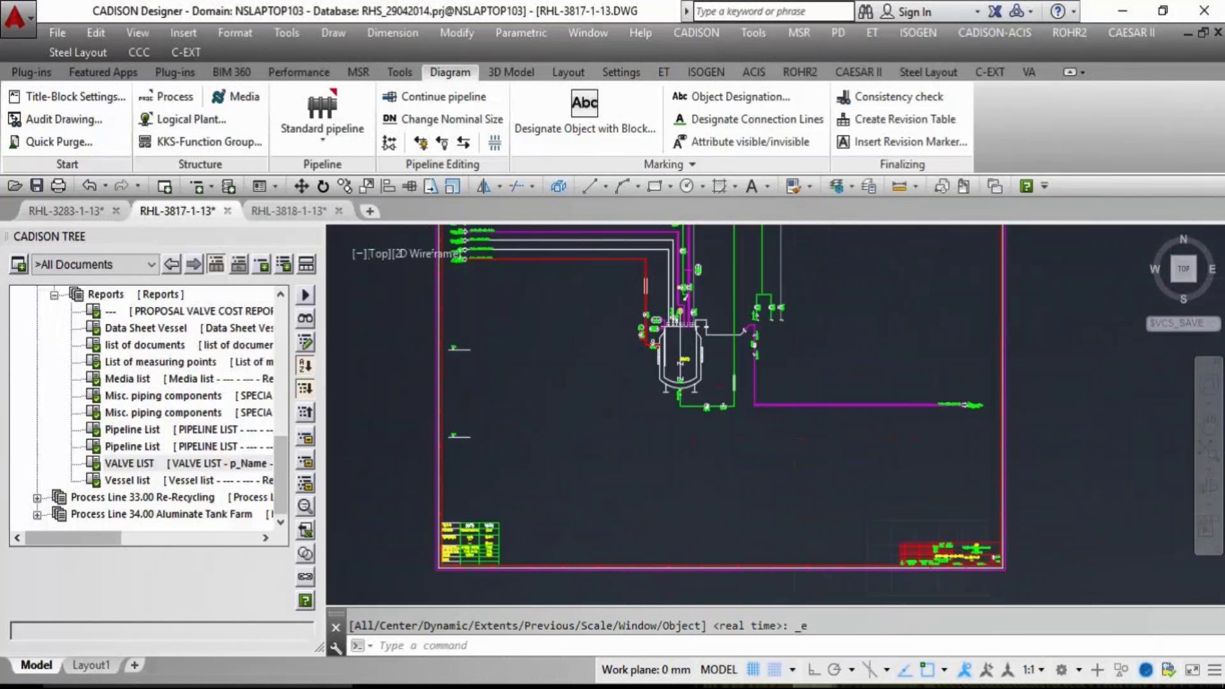
- Expand 1_PI-Diagram under Process Line 32.00 Alkaline Extraction and filter the tree to show documents with their revisions
scroll(160, 408, up, 2)
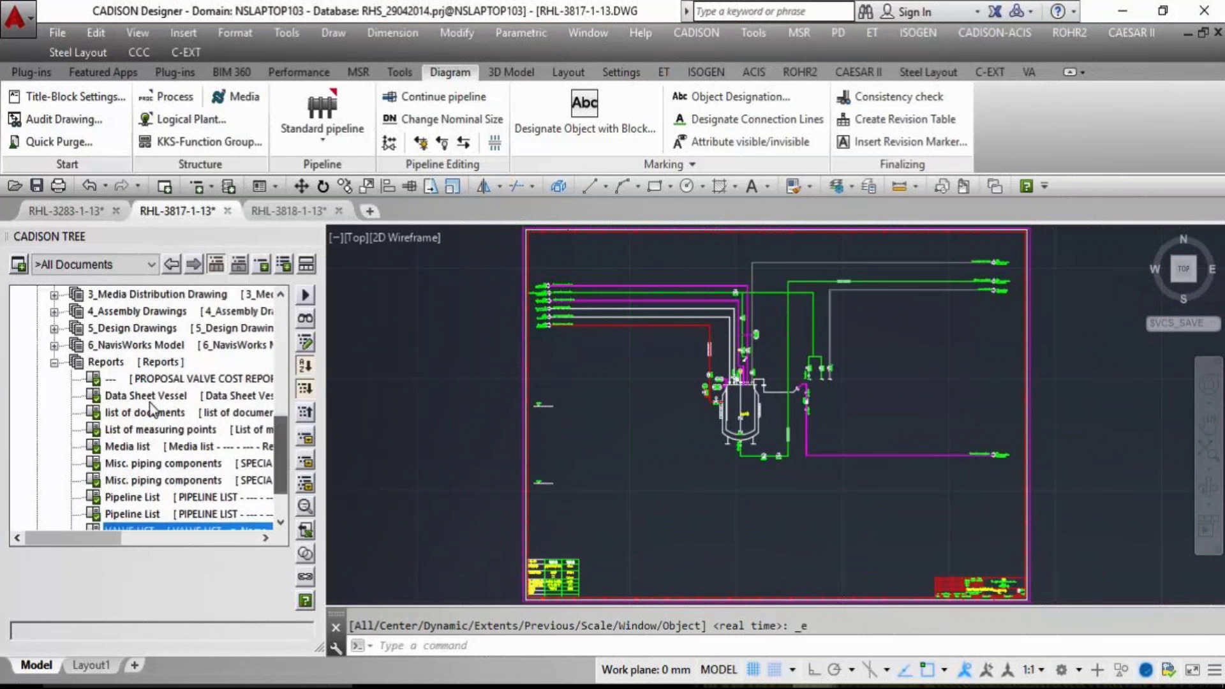
click(55, 370)
double_click(169, 379)
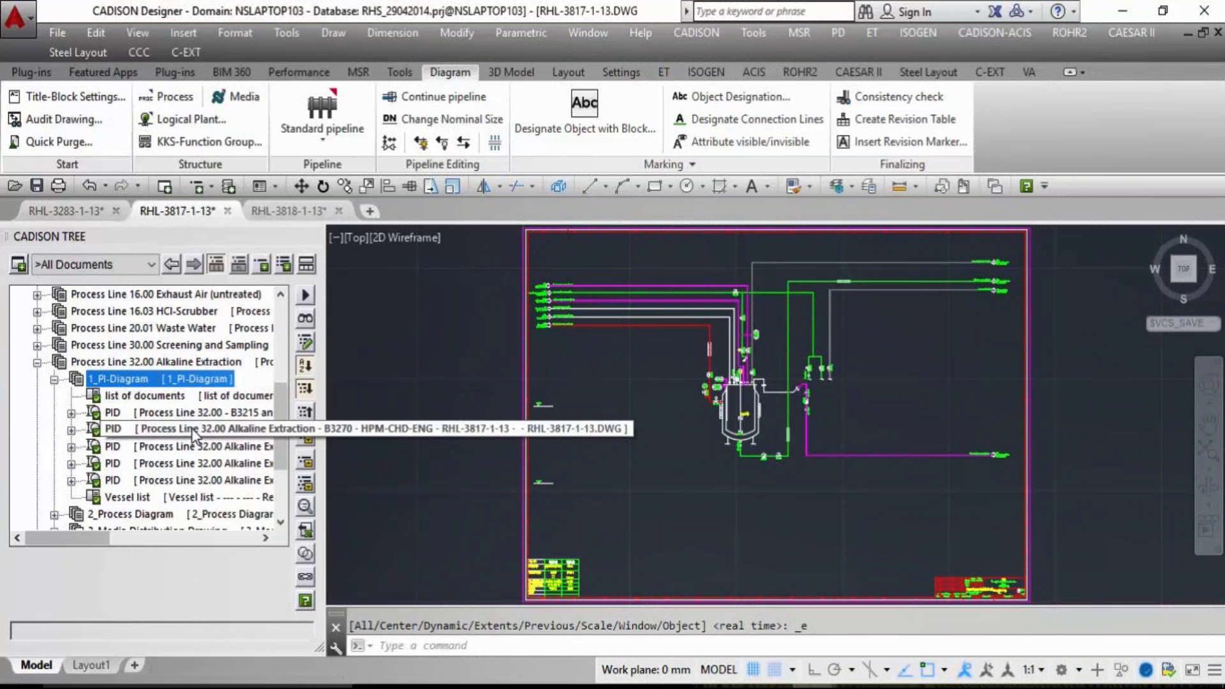
click(140, 264)
click(135, 310)
scroll(185, 447, down, 3)
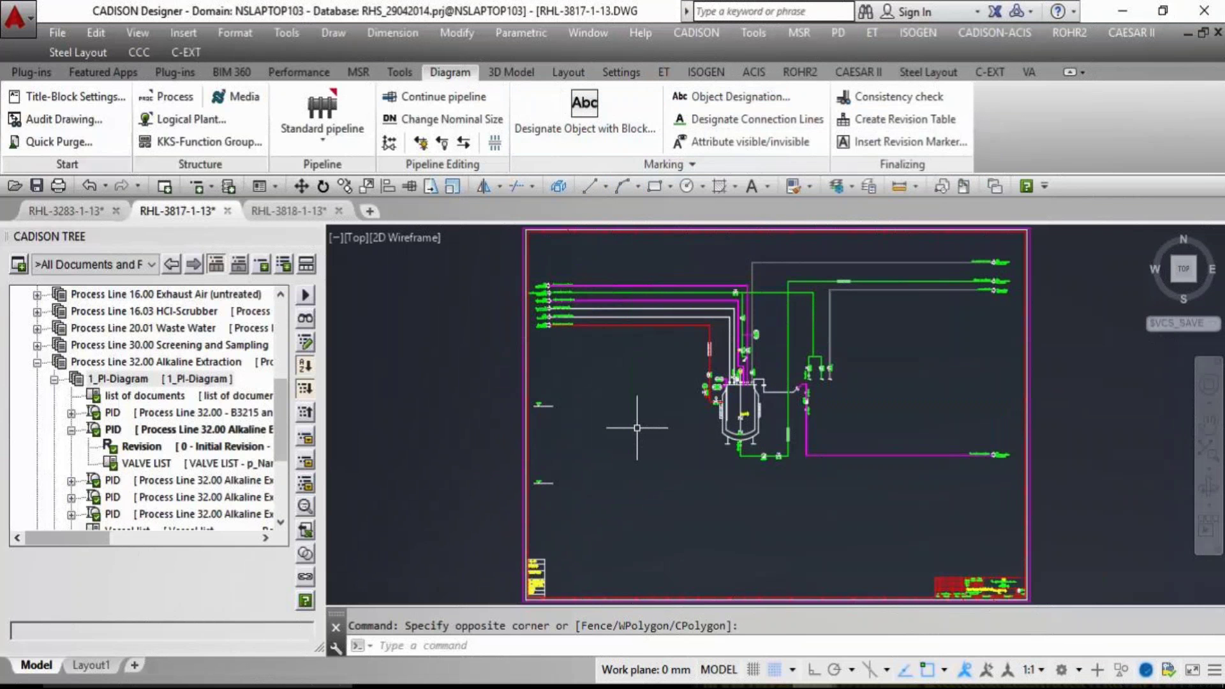
- Inspect the object properties of sedimentation tank B3270 and its stirrer R3270
scroll(753, 415, up, 5)
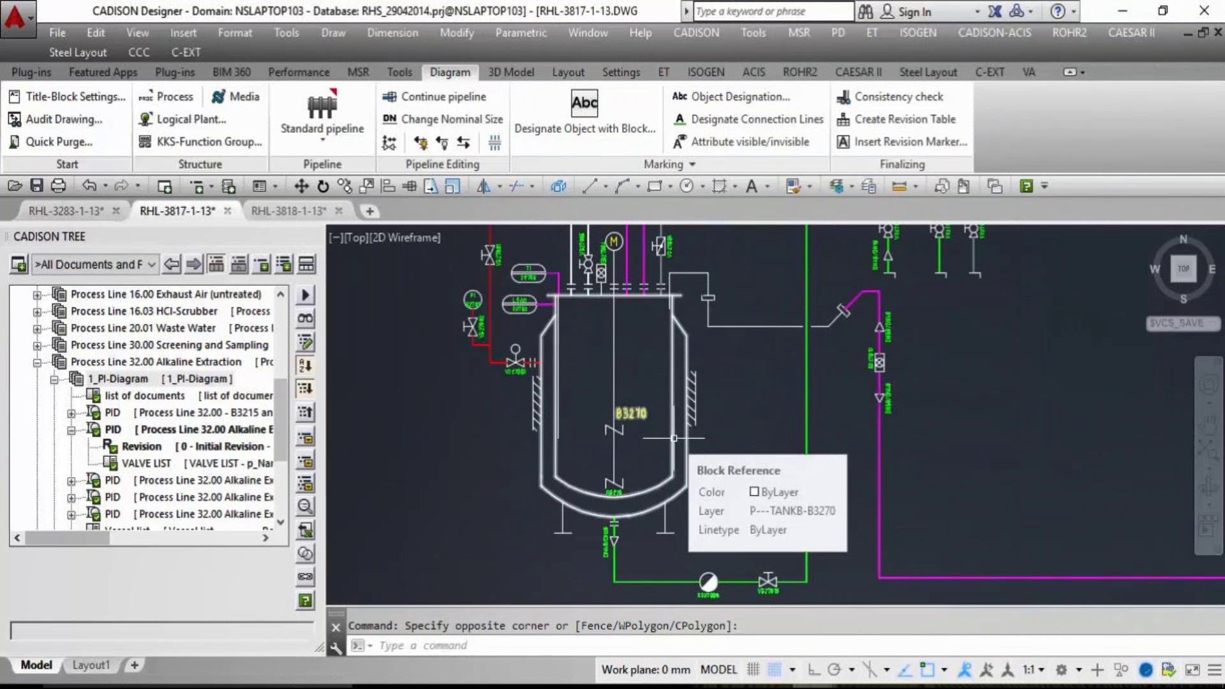
double_click(674, 437)
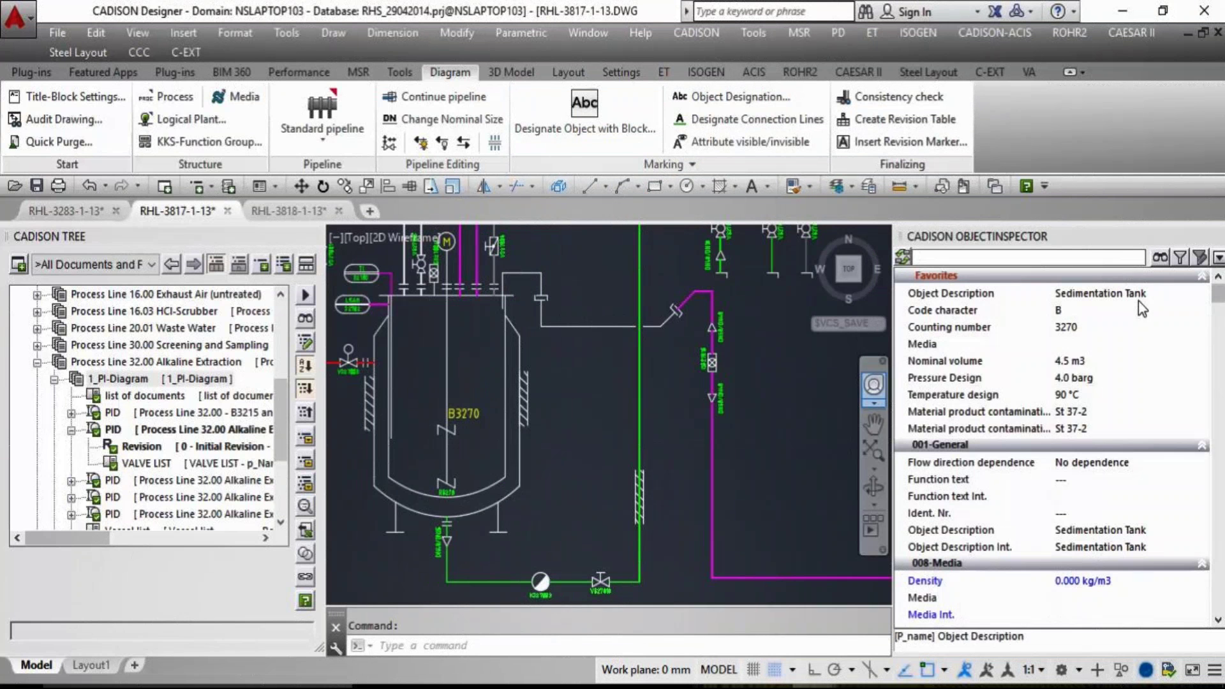
double_click(458, 482)
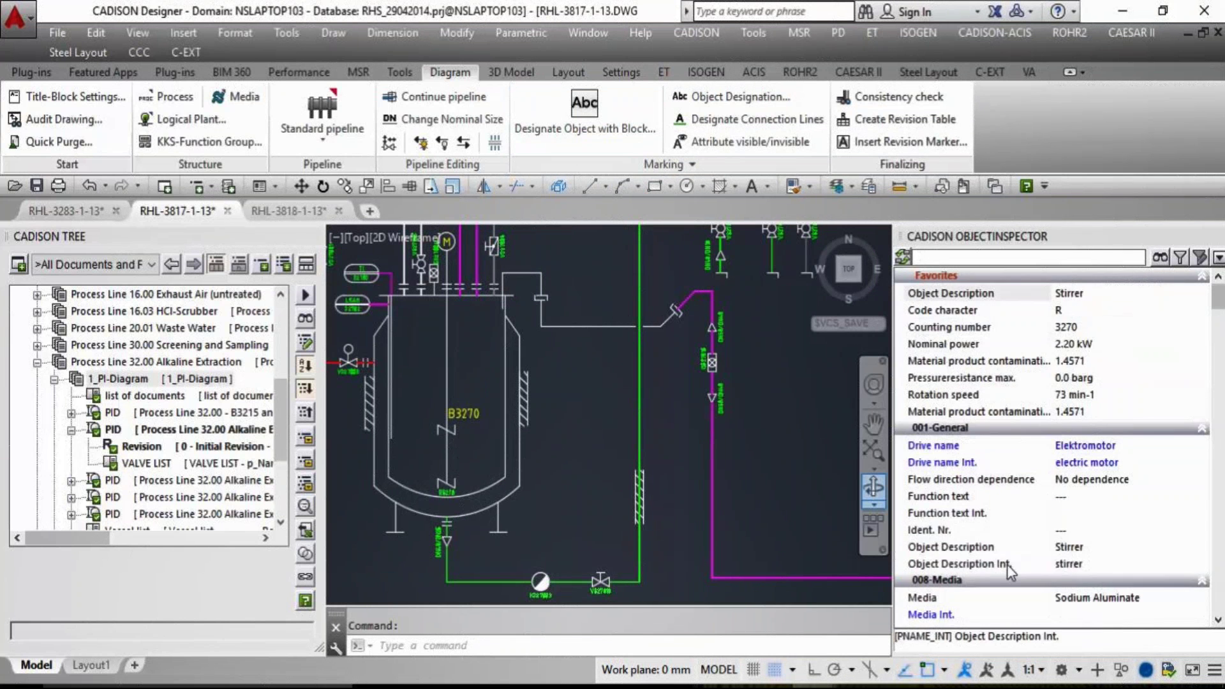
click(1217, 236)
scroll(1159, 279, down, 5)
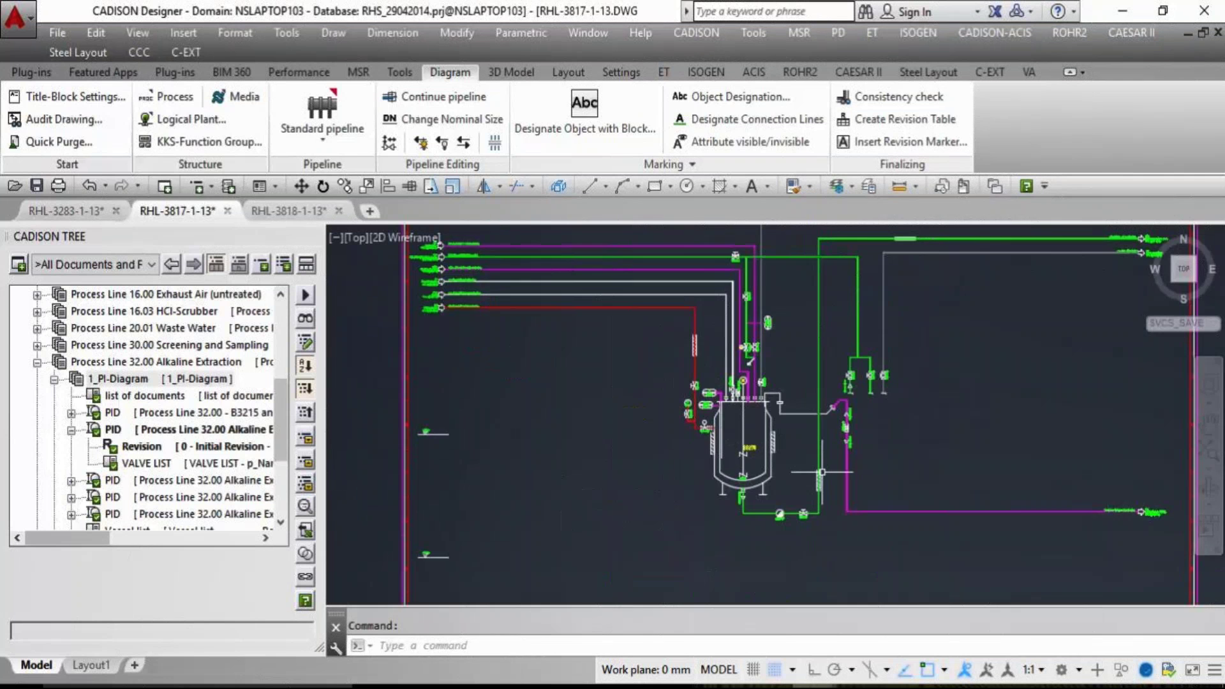
- Examine the header block with the Tag Name, Description and Technical Data rows near the drawing frame's corner
scroll(634, 530, up, 6)
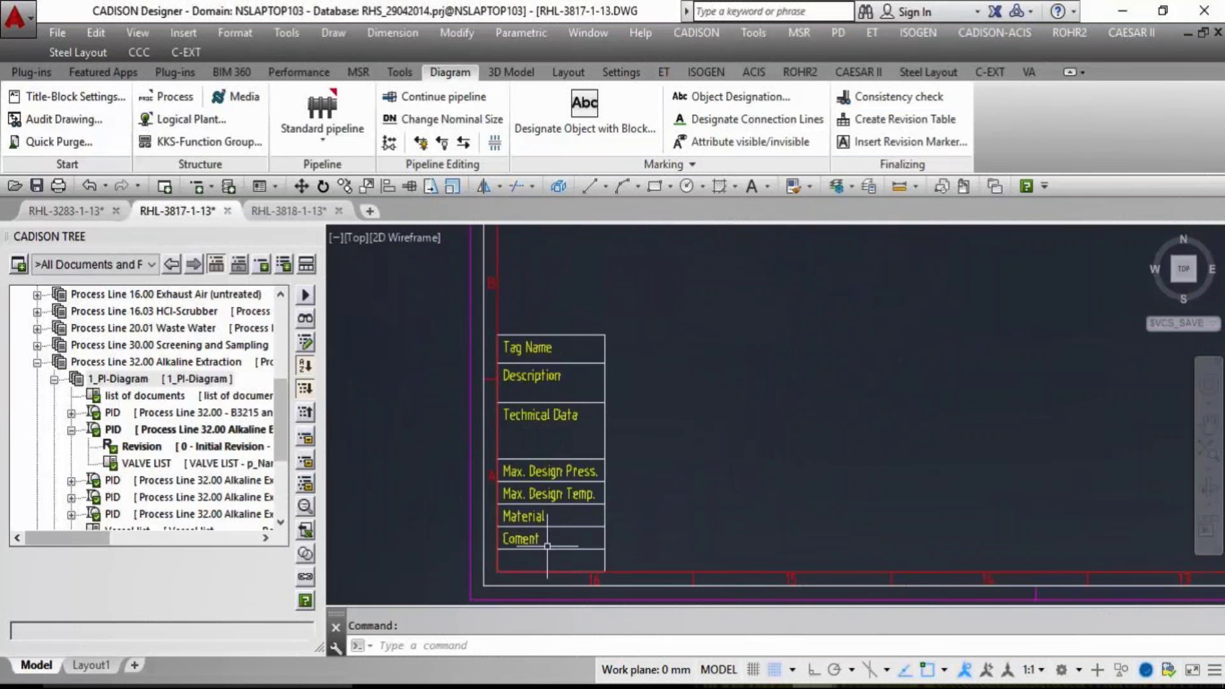
scroll(721, 491, down, 4)
middle_click(720, 491)
middle_click(720, 492)
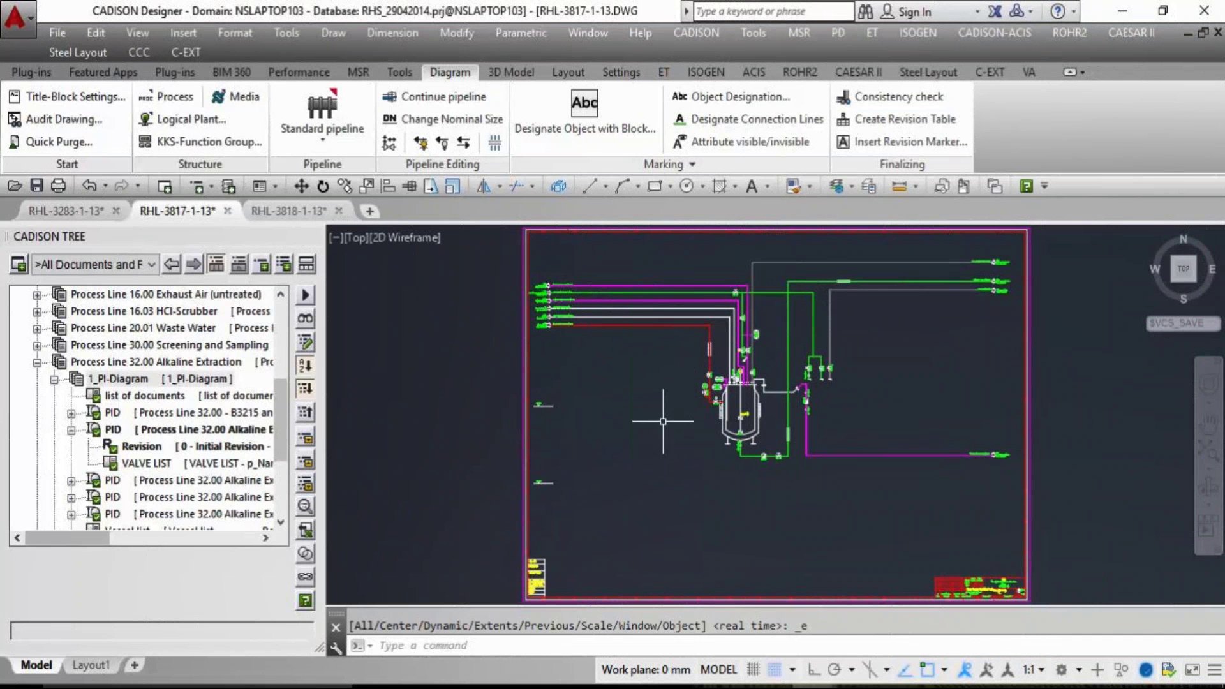
- Designate tank B3270 with a Footer-block Tank, selecting it graphically and placing the block directly beside the row header block
click(606, 115)
click(662, 285)
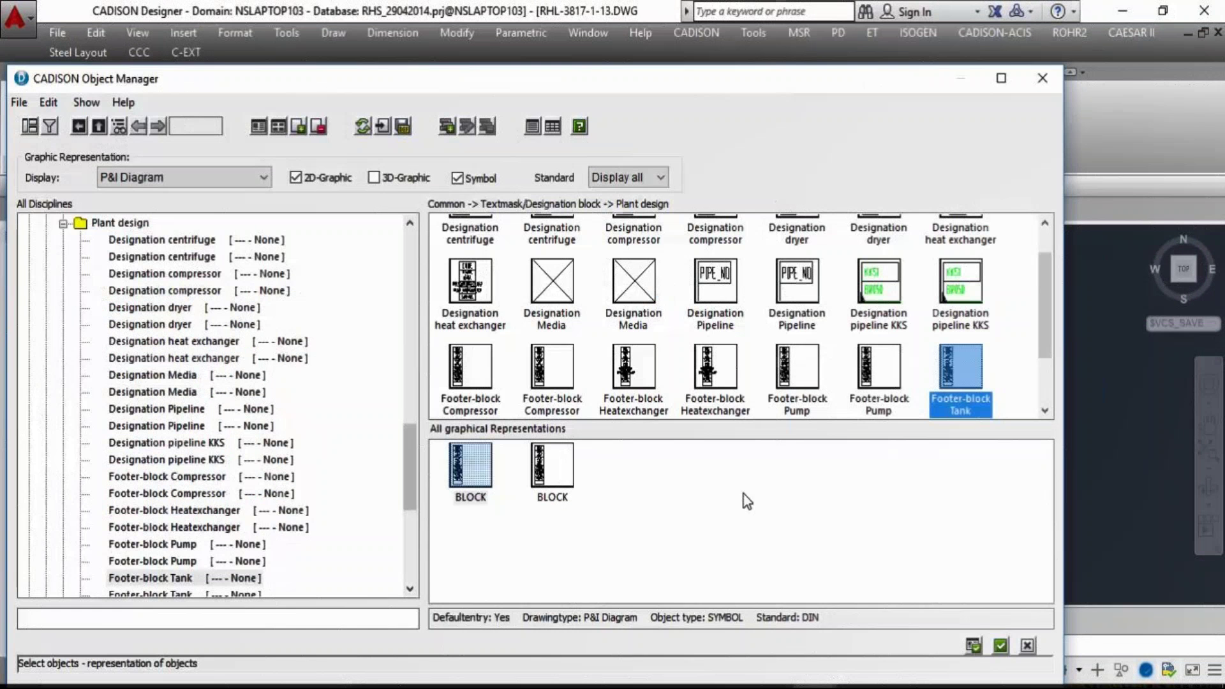
double_click(547, 466)
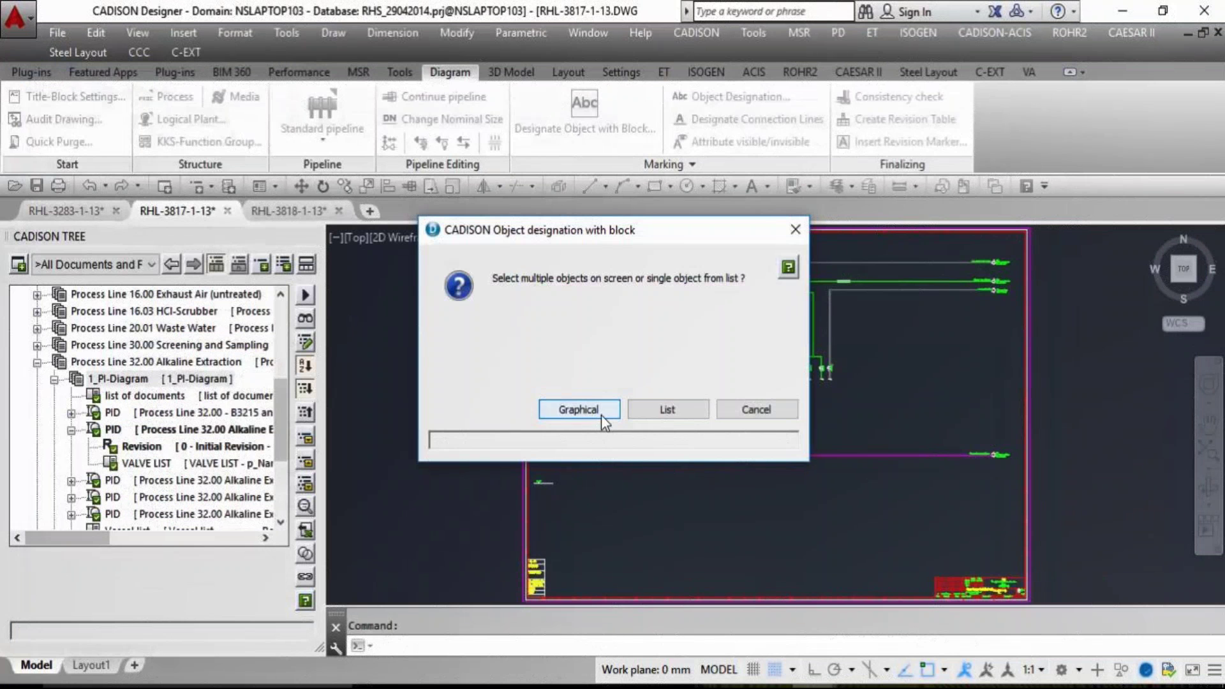
click(579, 410)
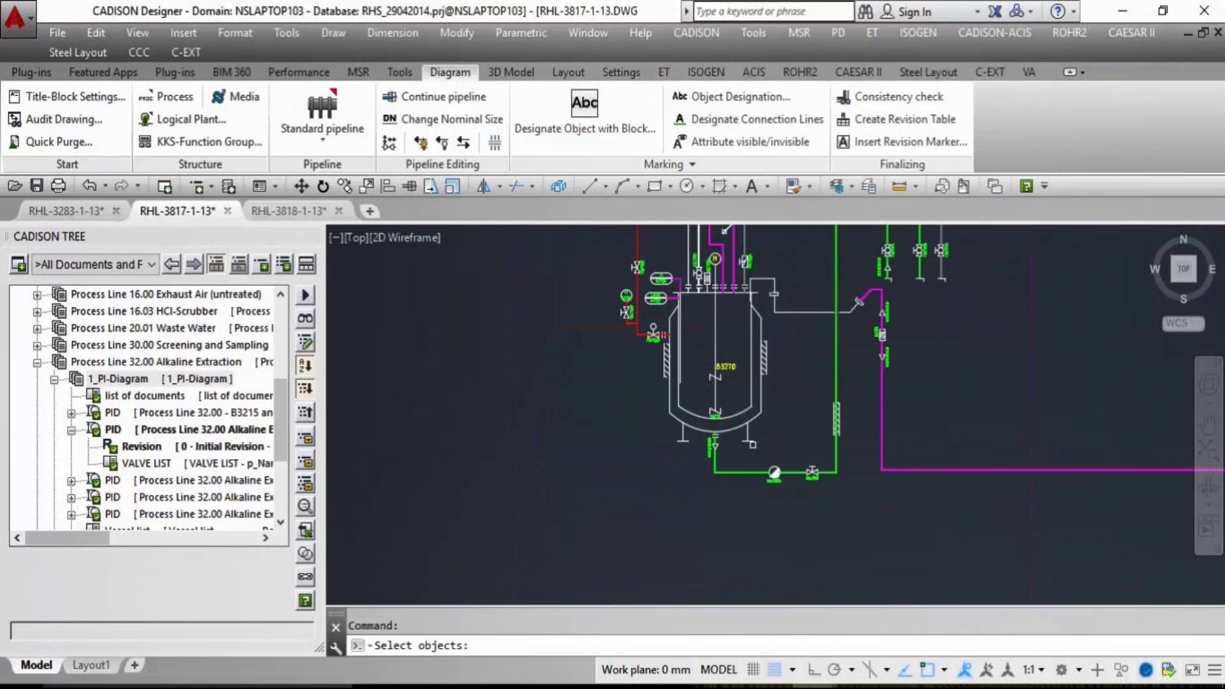
click(715, 357)
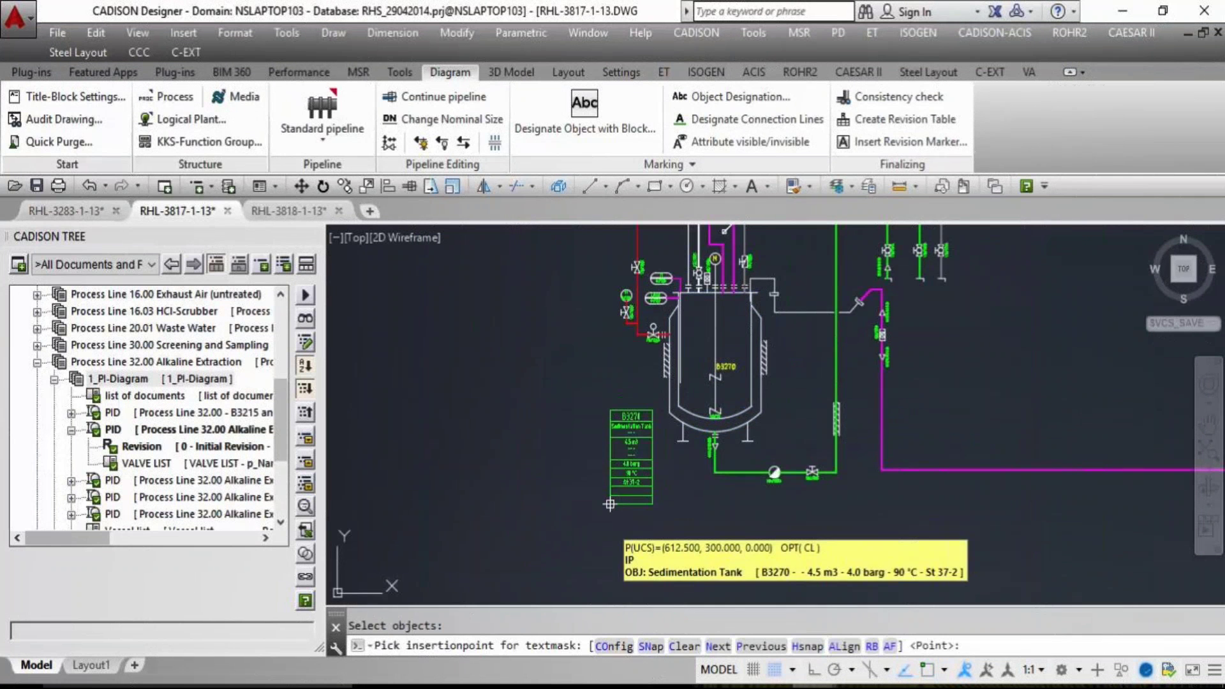
scroll(517, 479, down, 2)
middle_drag(698, 455, 748, 412)
scroll(748, 411, up, 3)
click(591, 484)
scroll(607, 376, up, 4)
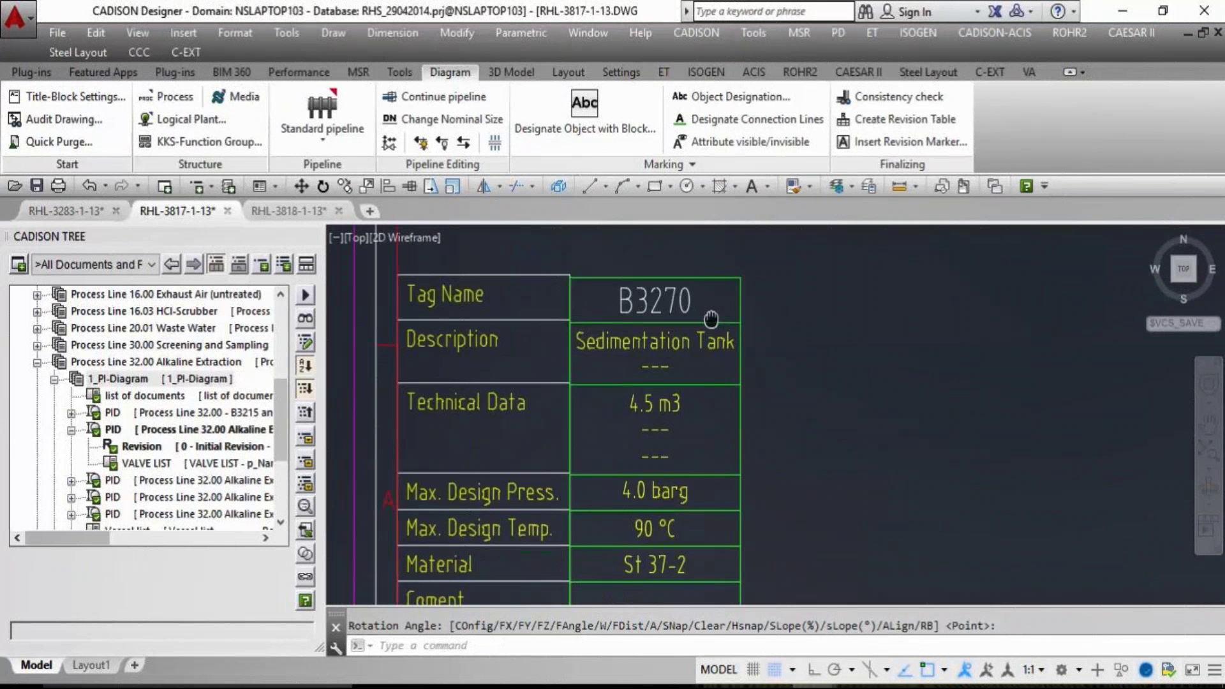
middle_drag(681, 478, 686, 420)
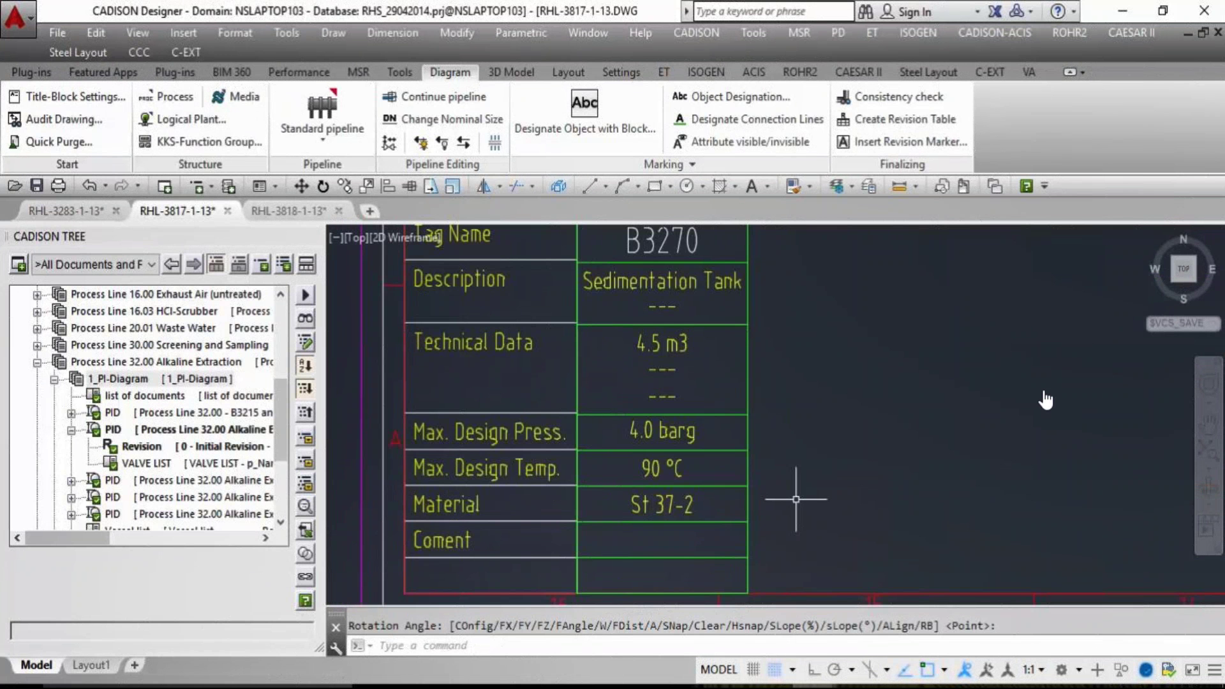
- Designate stirrer R3270 with the same footer block, selecting it graphically and placing it directly beside the B3270 column
middle_click(884, 473)
middle_click(884, 472)
scroll(849, 410, up, 8)
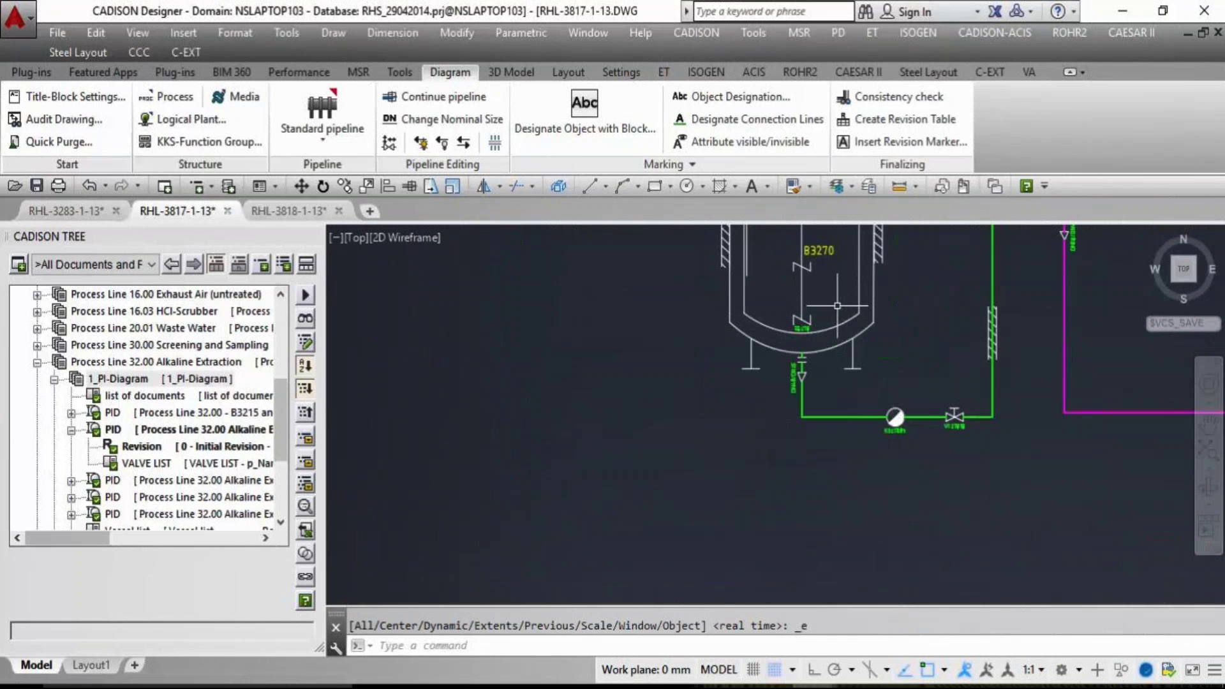
click(585, 121)
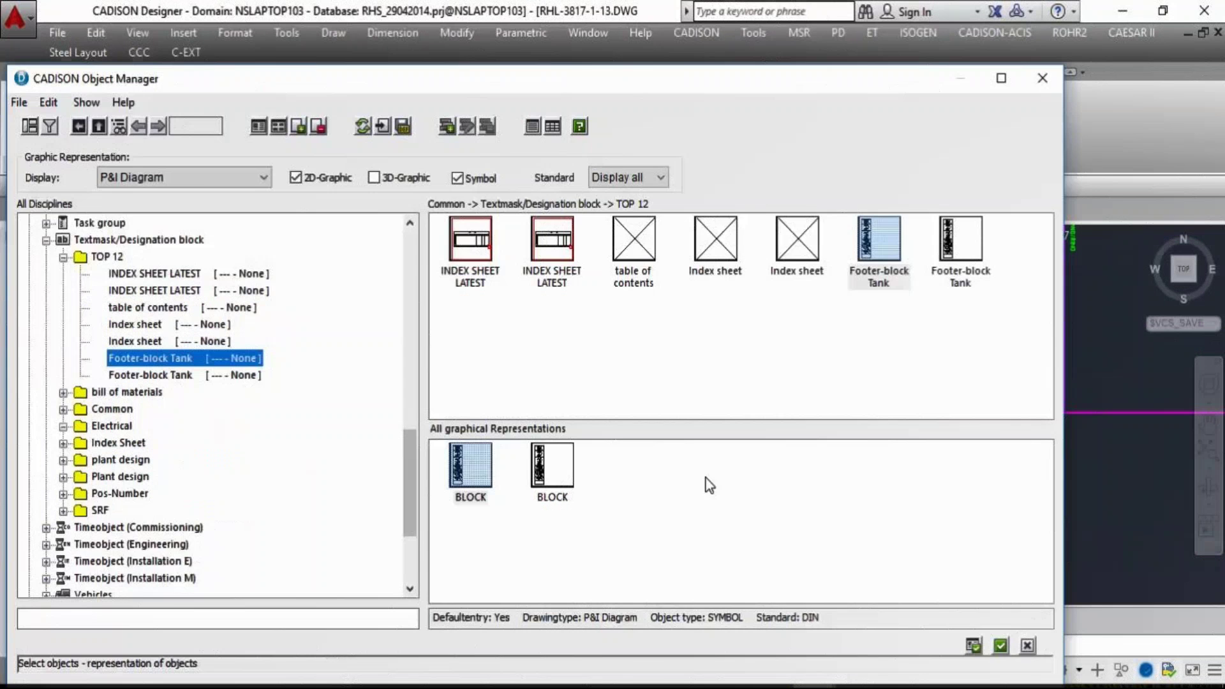
double_click(551, 470)
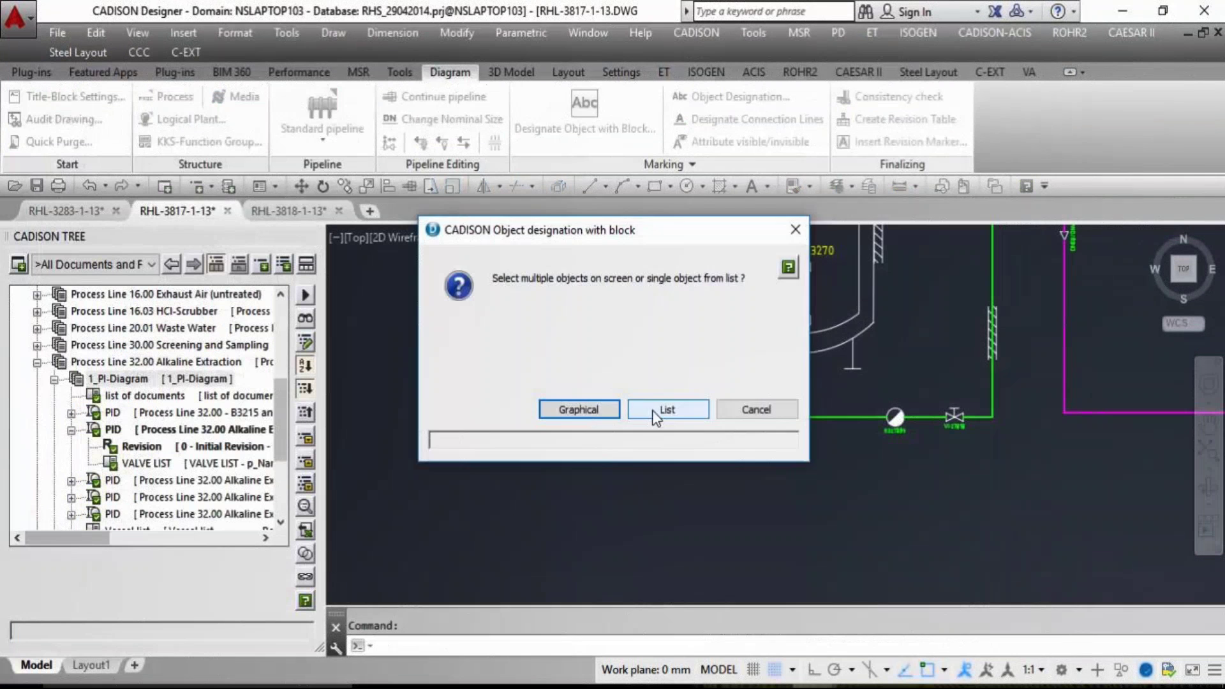
key(Return)
scroll(958, 287, up, 5)
click(782, 312)
scroll(568, 541, down, 6)
scroll(573, 553, up, 4)
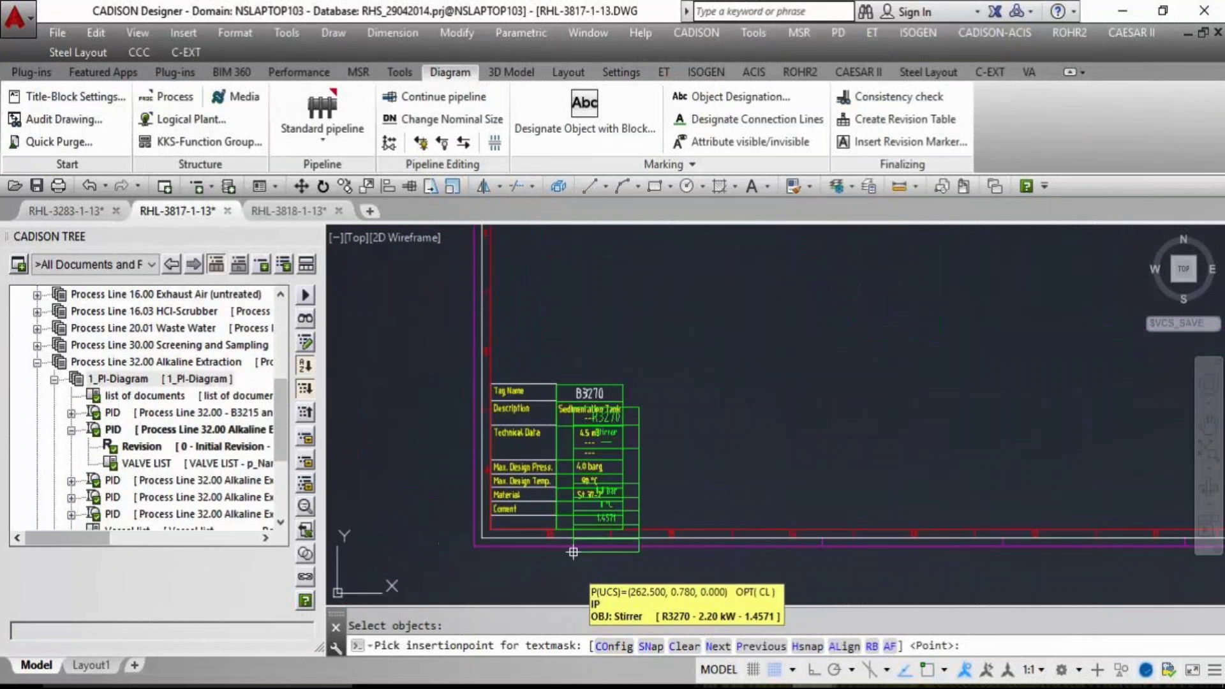
click(624, 529)
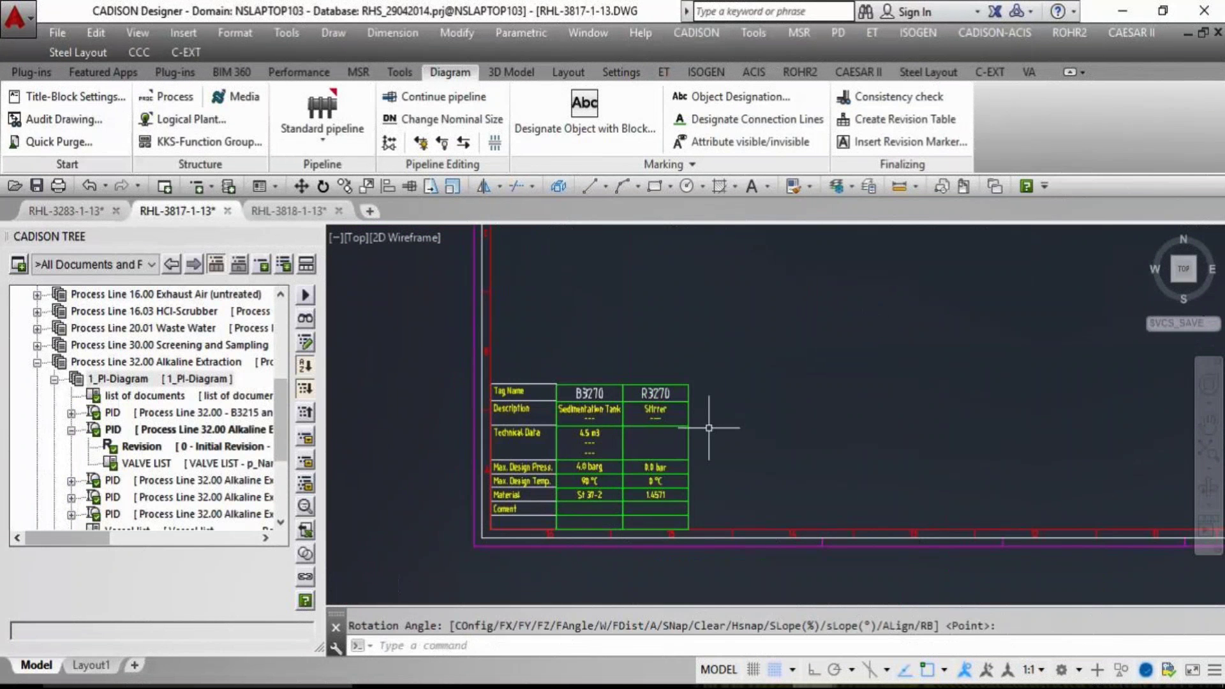
scroll(709, 429, up, 5)
scroll(706, 385, down, 3)
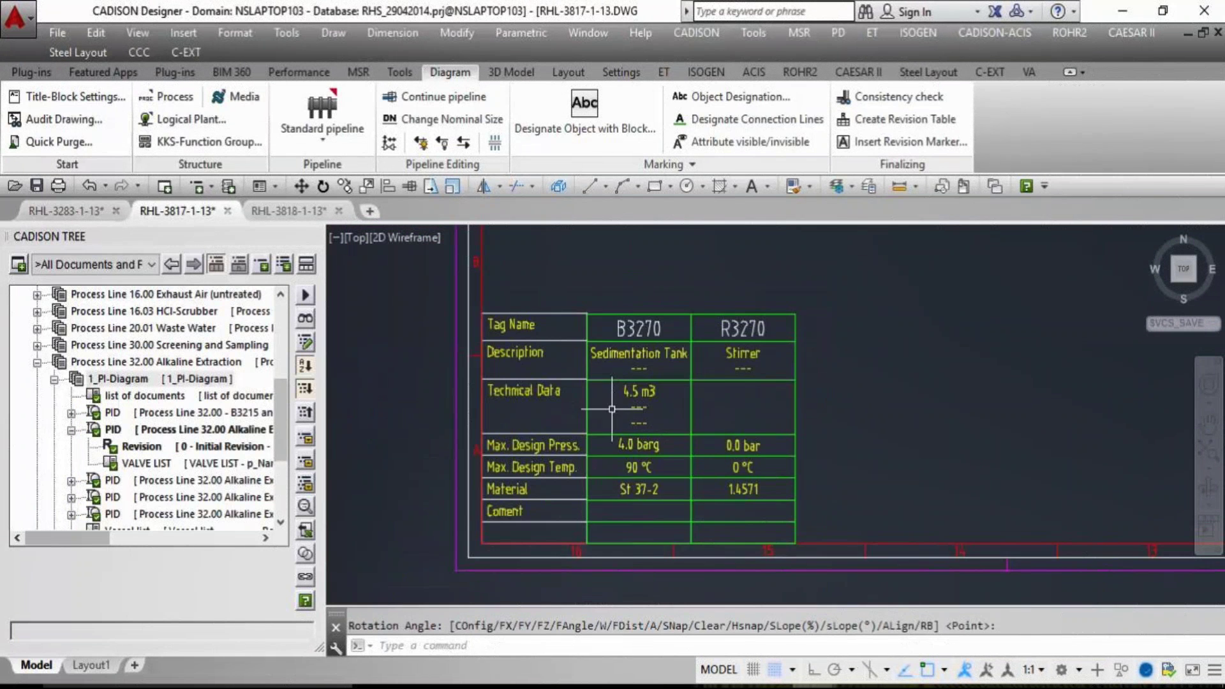
- Examine the equipment footer table for tanks, pumps and stirrers in drawing RHL-3818-1-13
click(289, 210)
scroll(574, 568, up, 6)
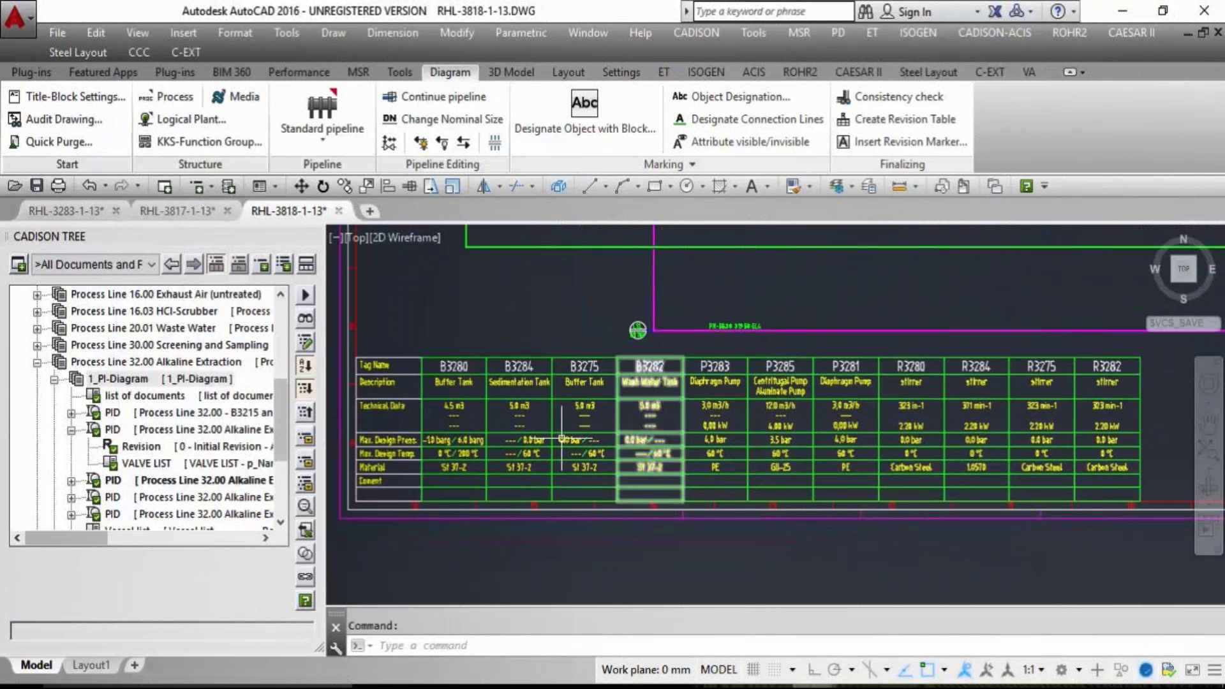
scroll(574, 447, up, 2)
middle_drag(539, 473, 603, 490)
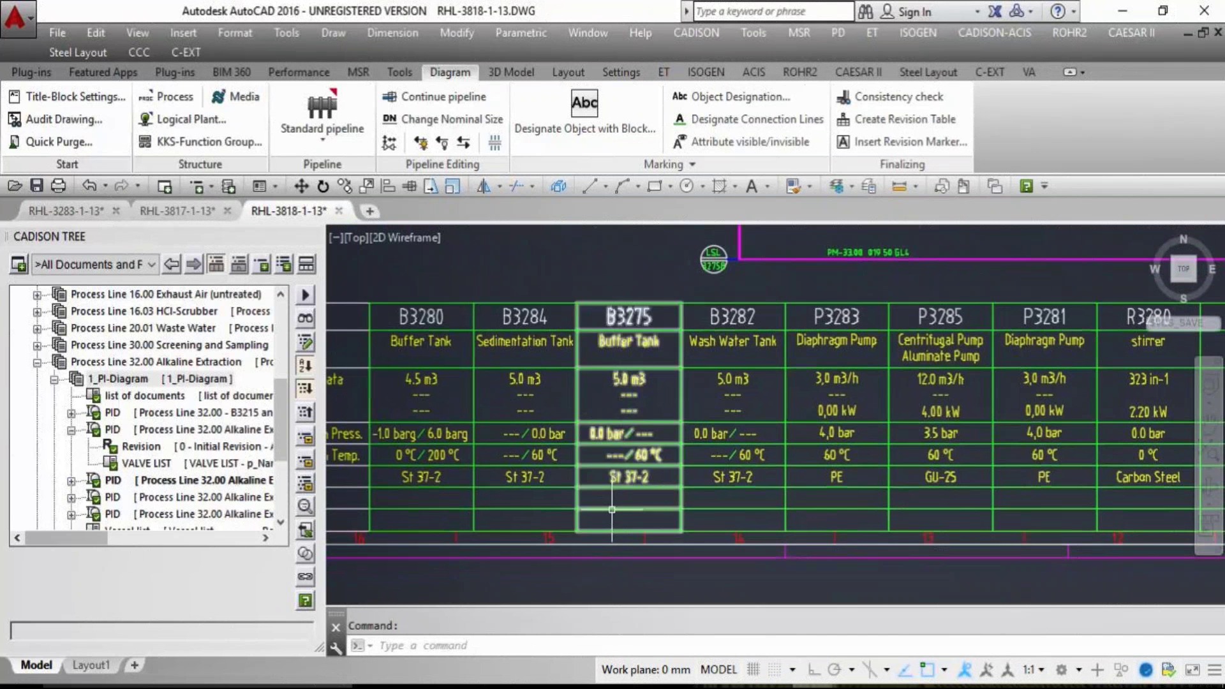
scroll(894, 376, down, 2)
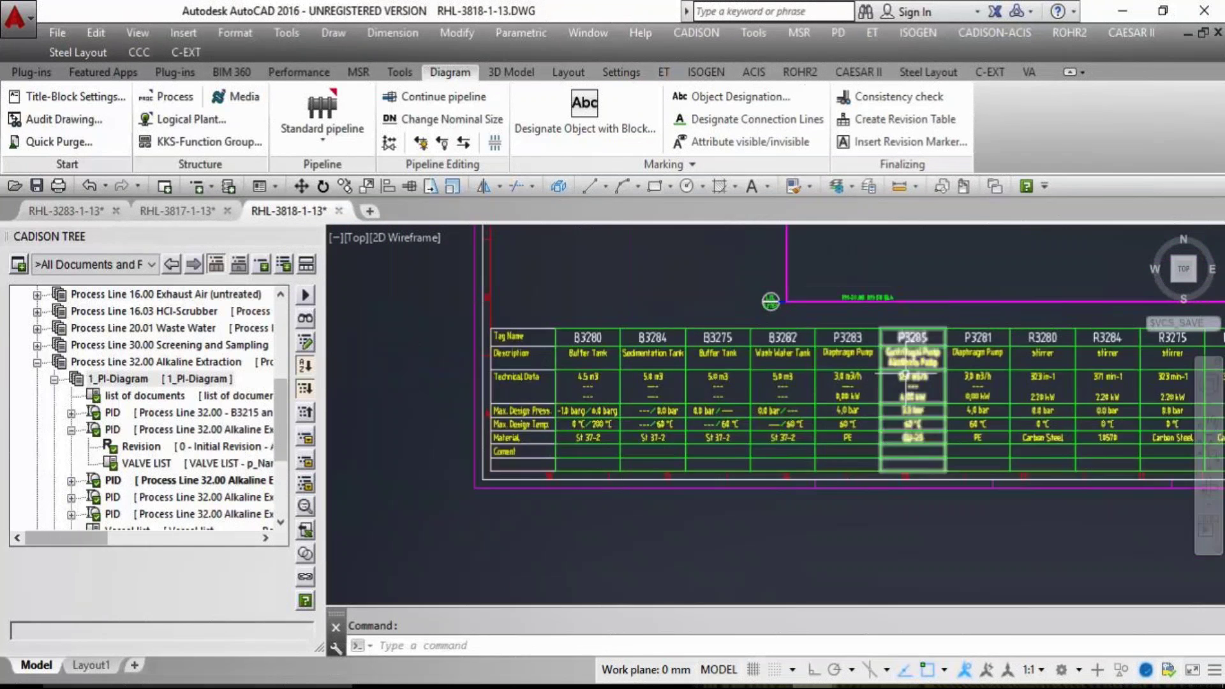
scroll(901, 379, up, 4)
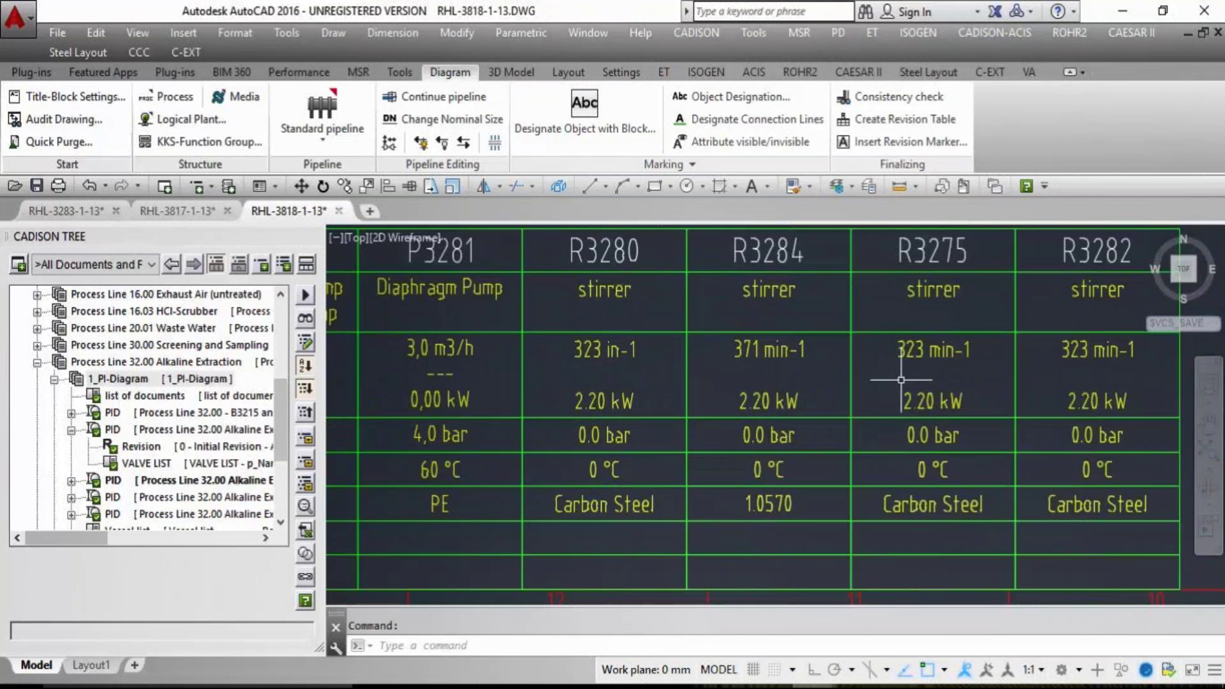
middle_drag(500, 456, 732, 456)
scroll(732, 456, down, 6)
middle_click(907, 480)
middle_click(907, 480)
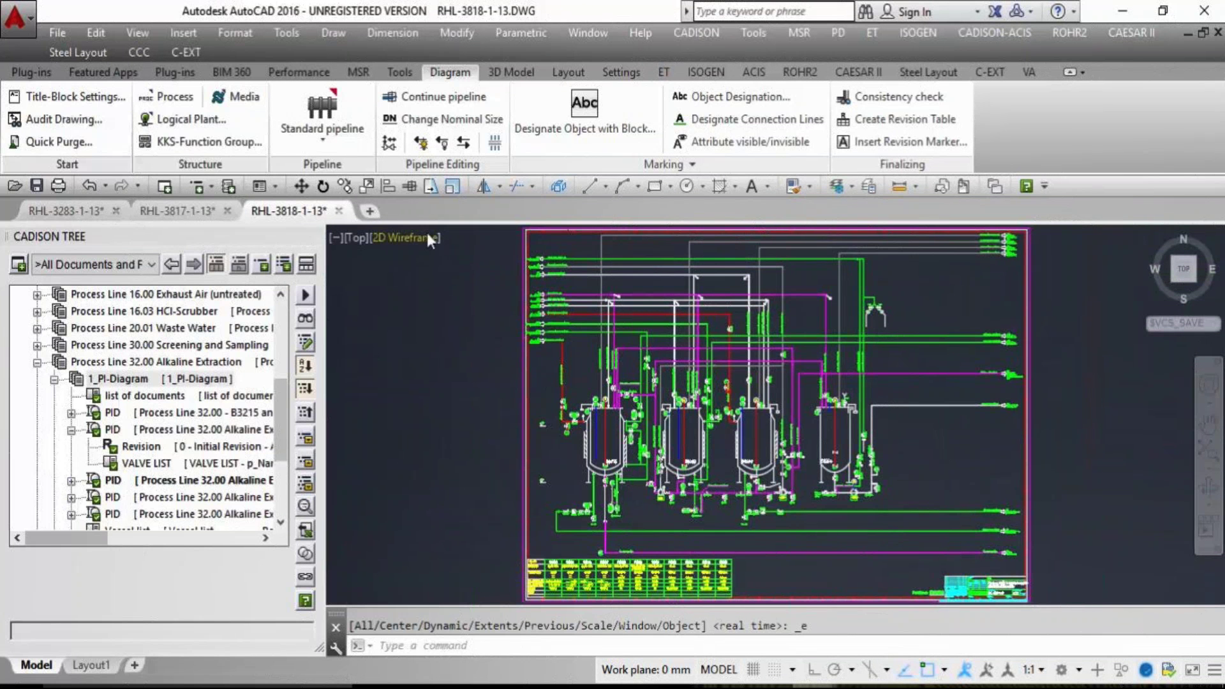
- View drawing RHL-3283-1-13, and return to the full view of drawing RHL-3817-1-13
click(66, 210)
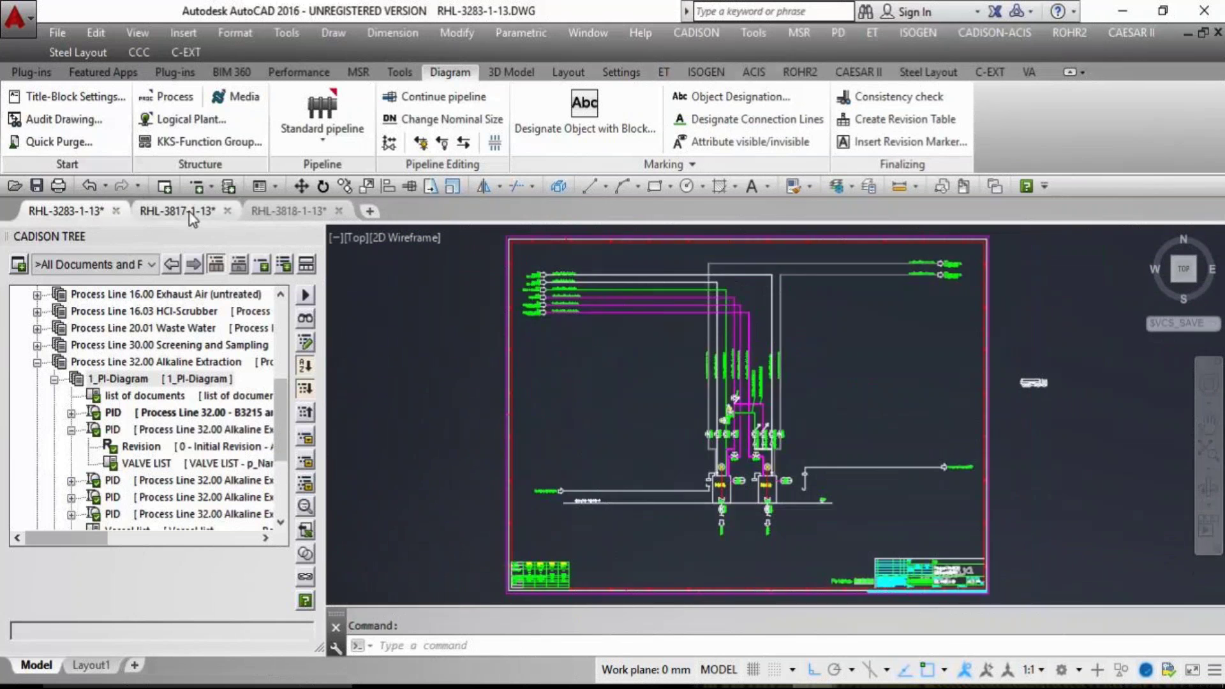
click(178, 211)
scroll(732, 407, down, 5)
middle_click(746, 439)
middle_click(747, 438)
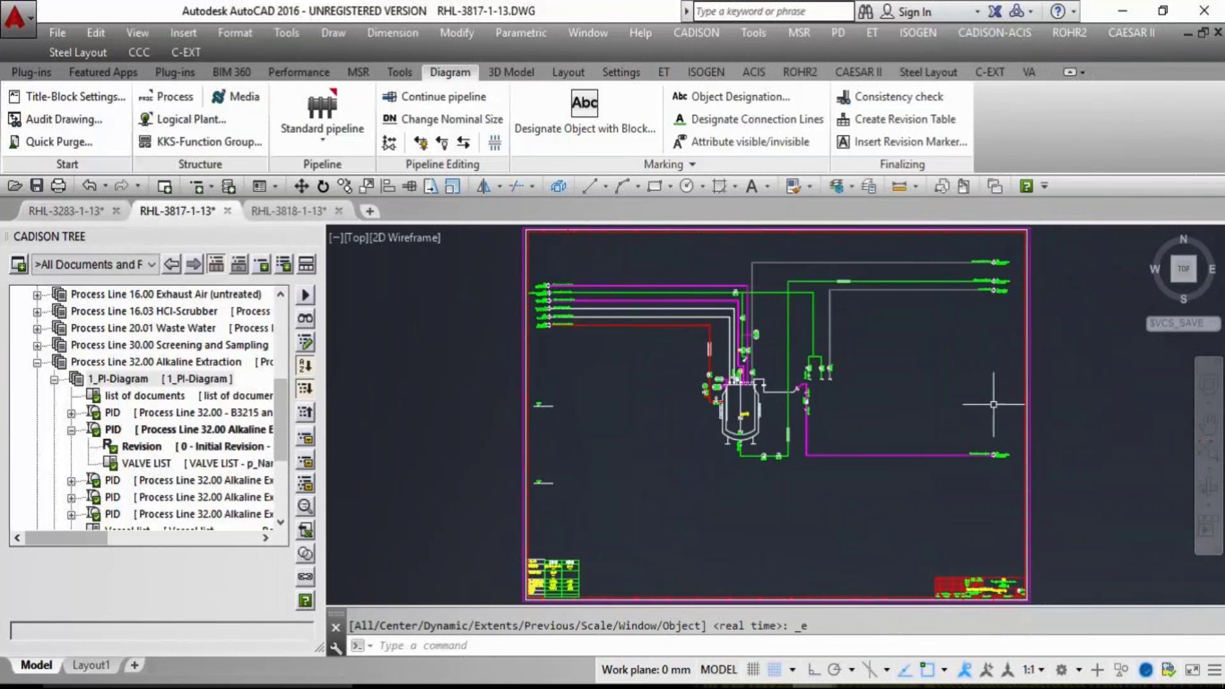
- Start an Object Designation for the pipeline type and open the editor for a new configured designation
scroll(747, 439, up, 6)
middle_drag(791, 454, 884, 494)
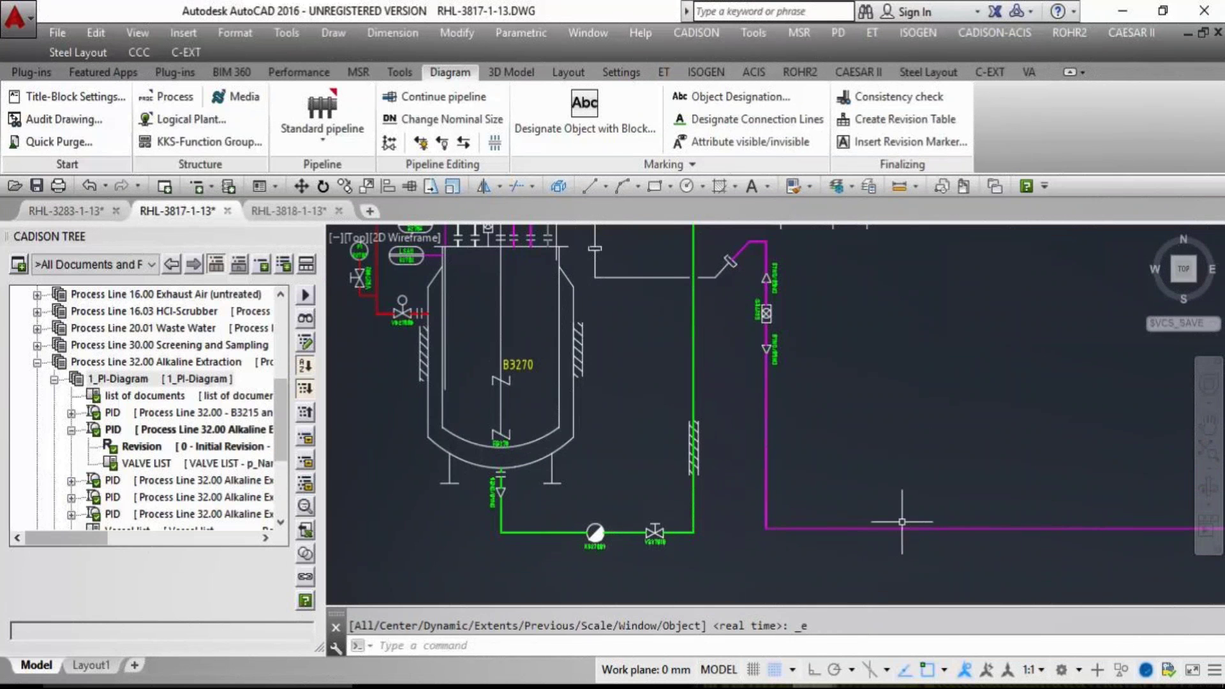
click(902, 501)
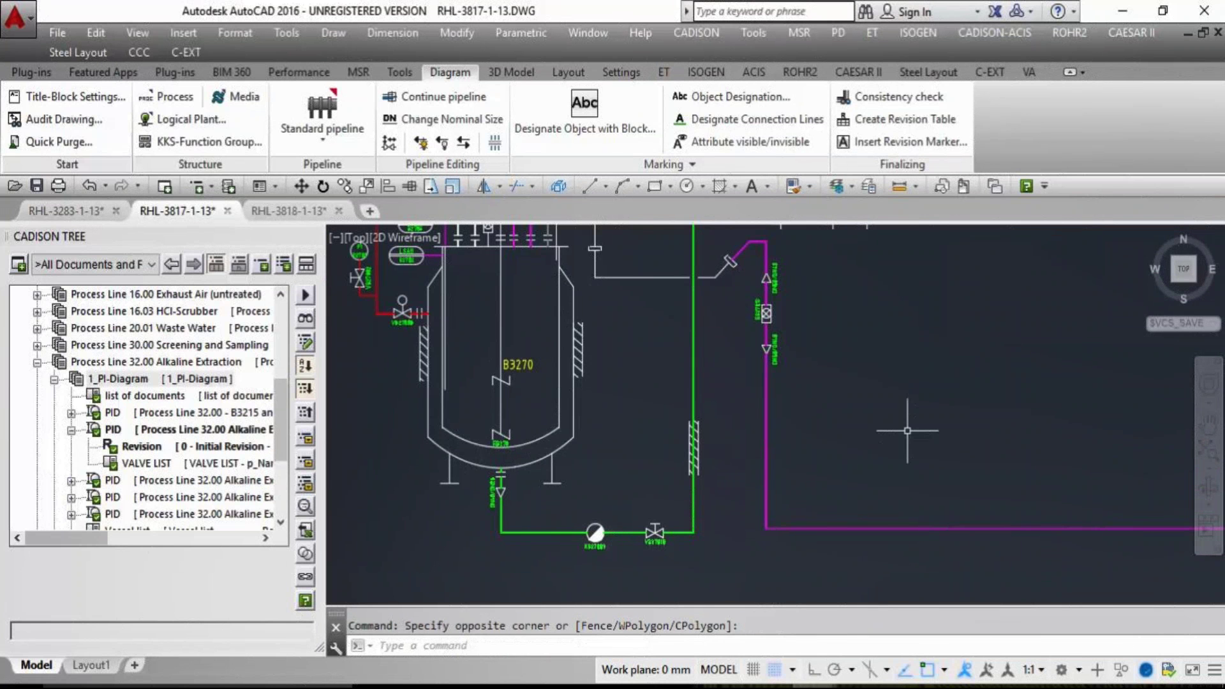
click(730, 96)
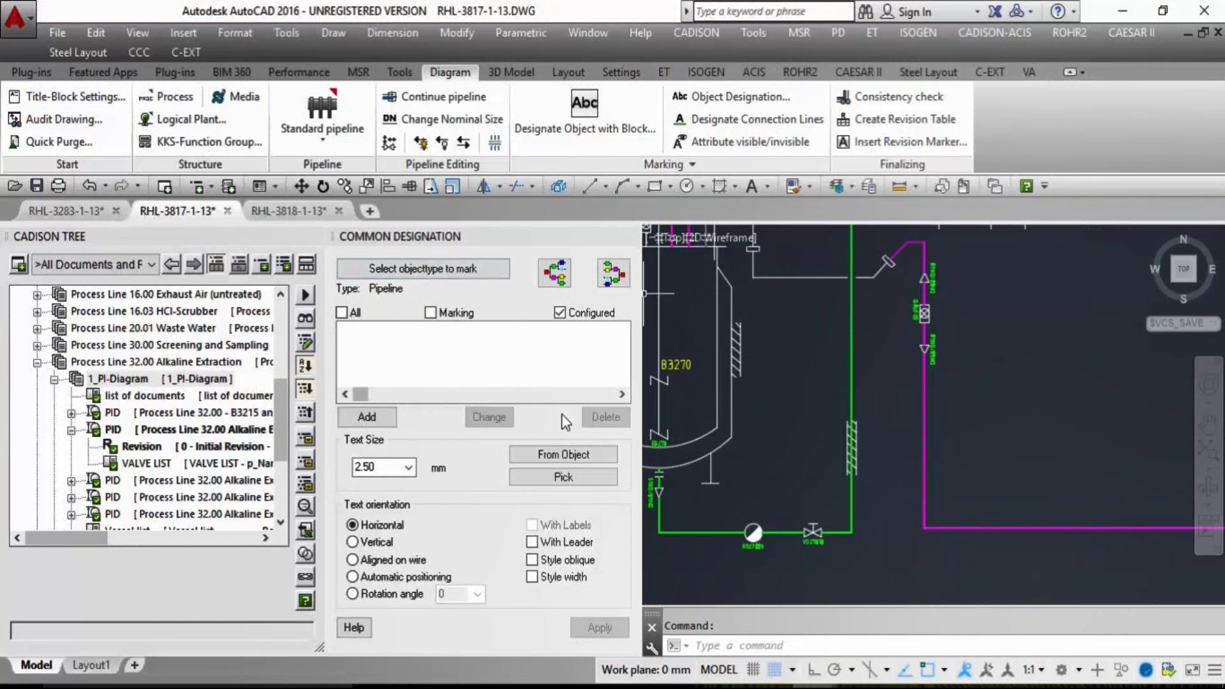
scroll(967, 504, up, 5)
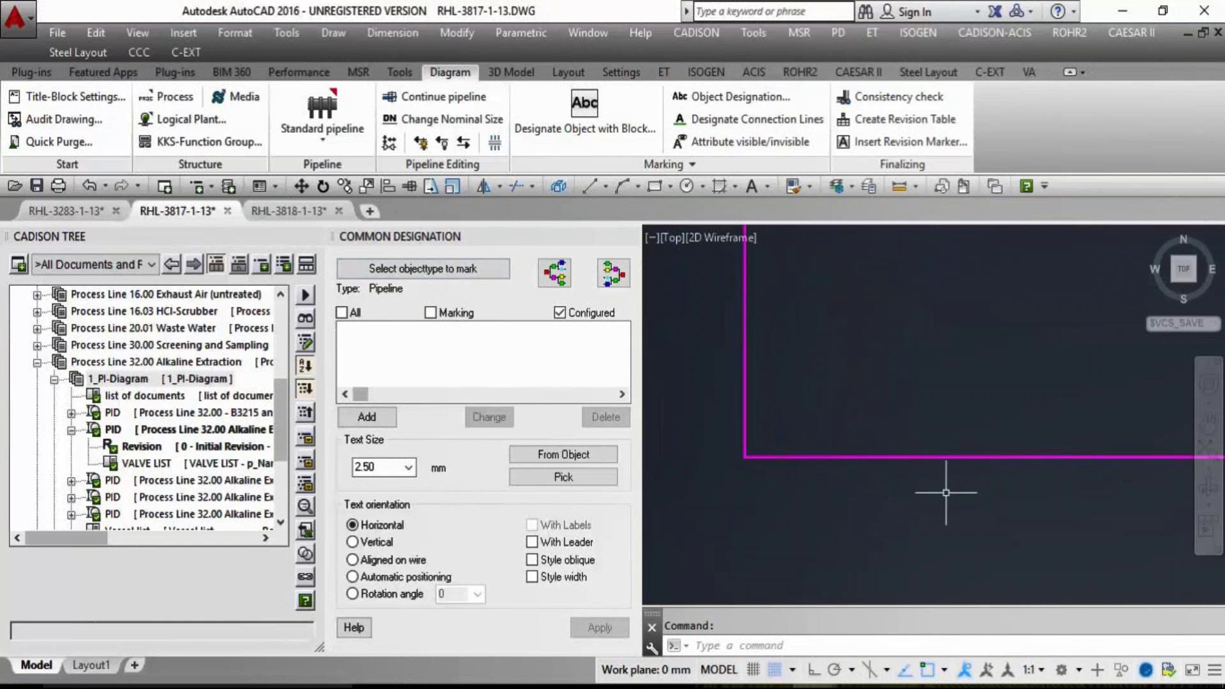
click(423, 268)
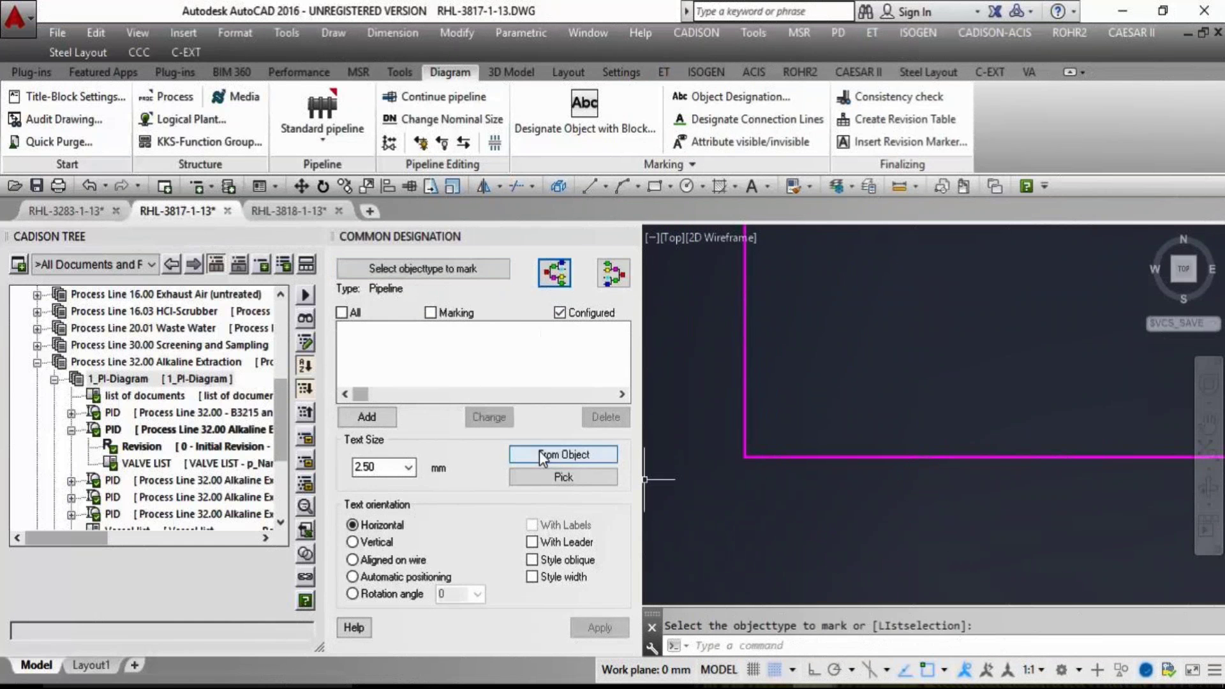
click(378, 418)
drag(535, 144, 470, 134)
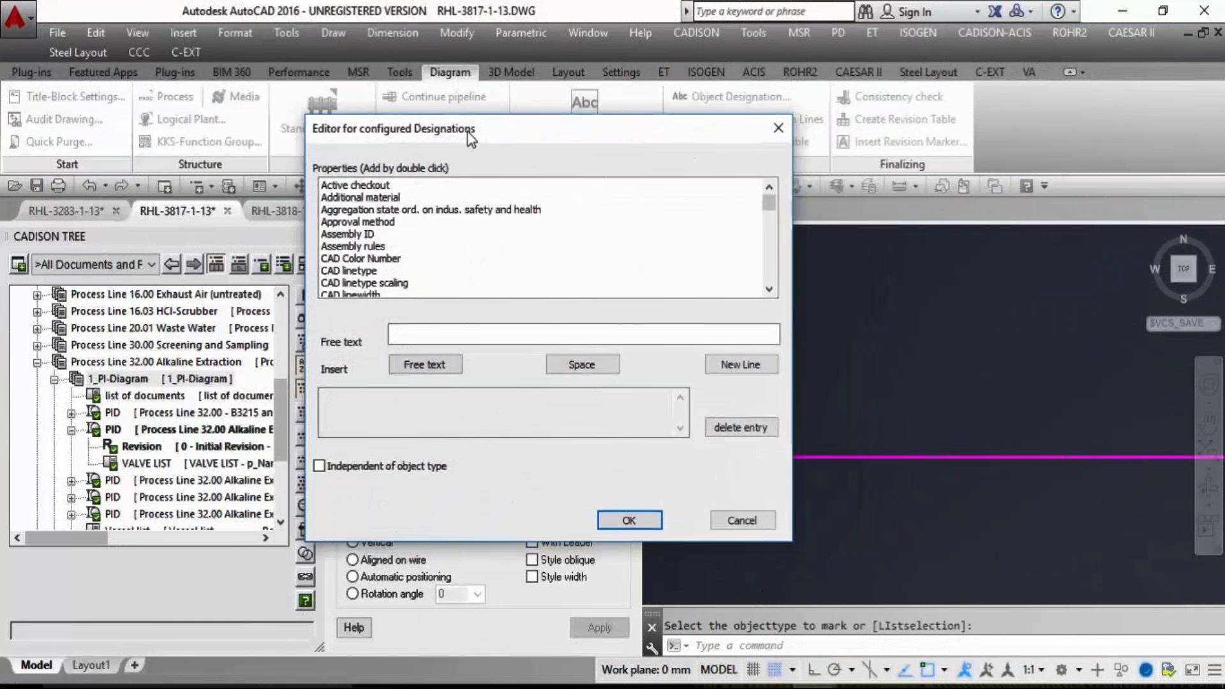
- Add the Subplant ID property followed by a hyphen as free text to the configured designation
click(391, 213)
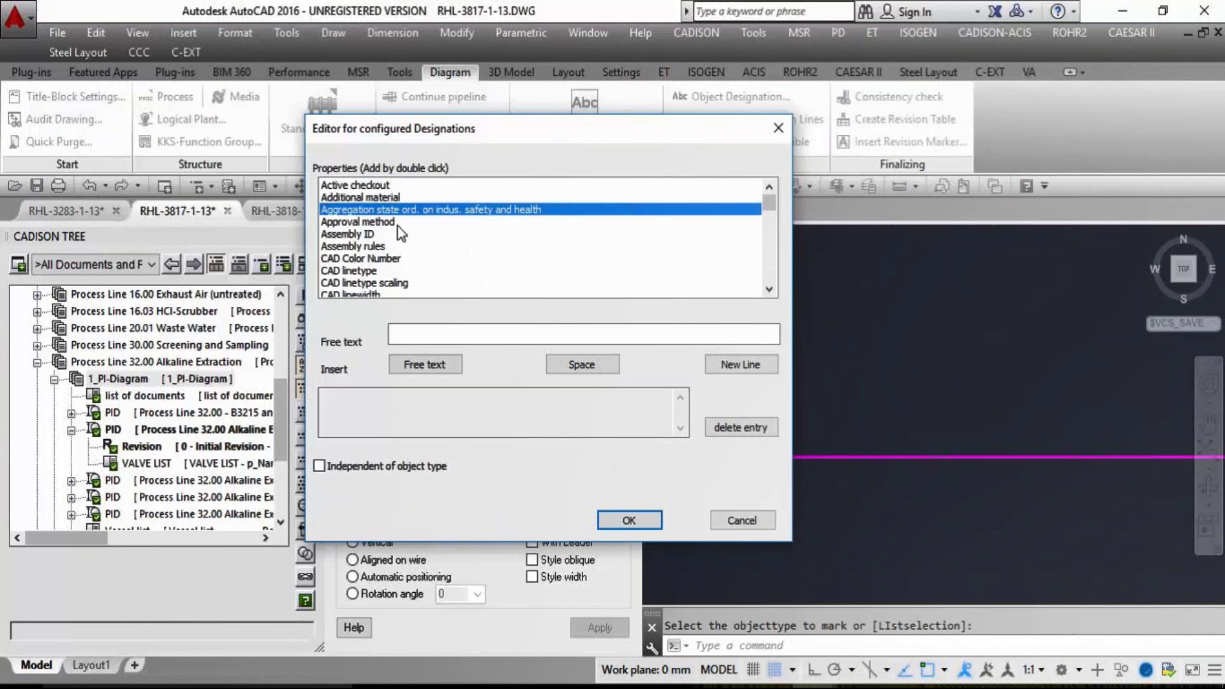
scroll(409, 242, down, 15)
scroll(424, 258, up, 3)
click(397, 246)
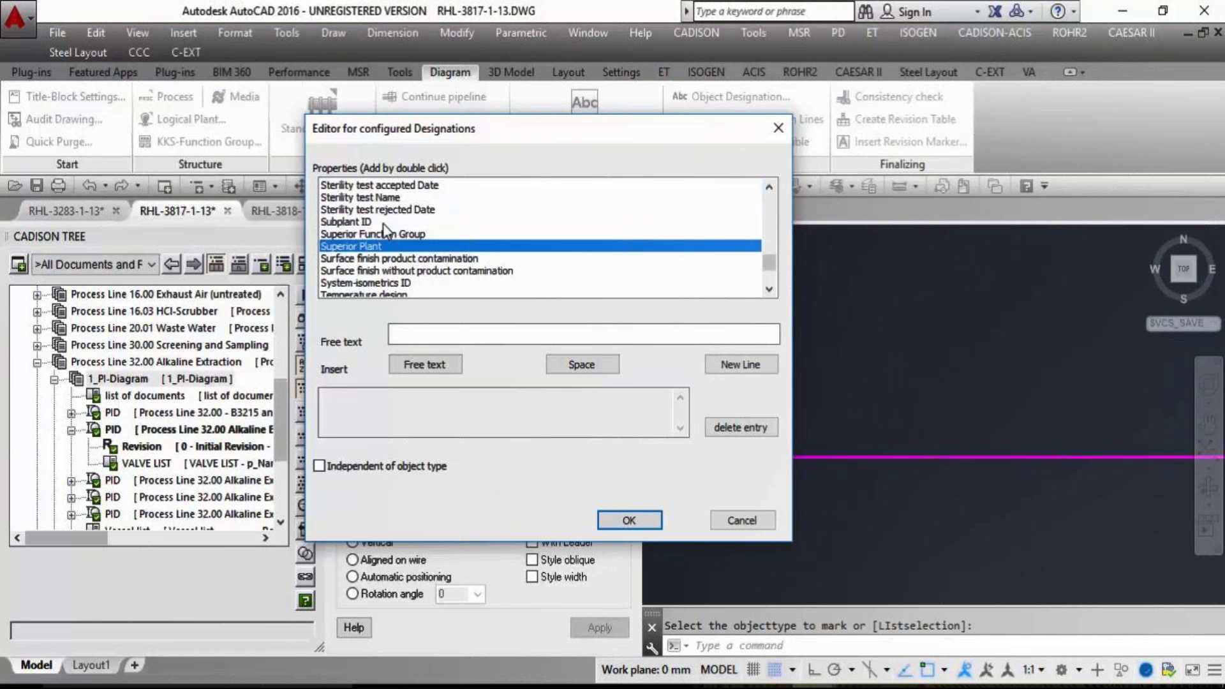
double_click(359, 248)
text(-)
click(441, 367)
- Append the Media No. property and another hyphen to the configured pipeline designation
click(400, 259)
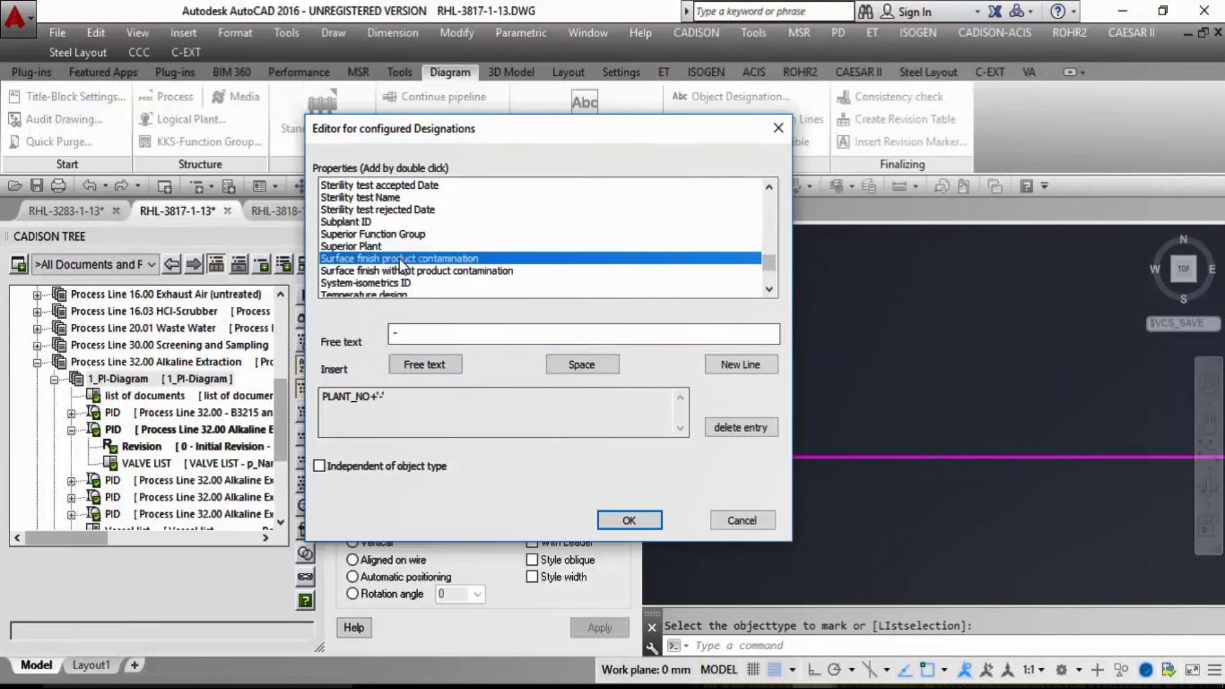
scroll(400, 259, up, 10)
click(367, 287)
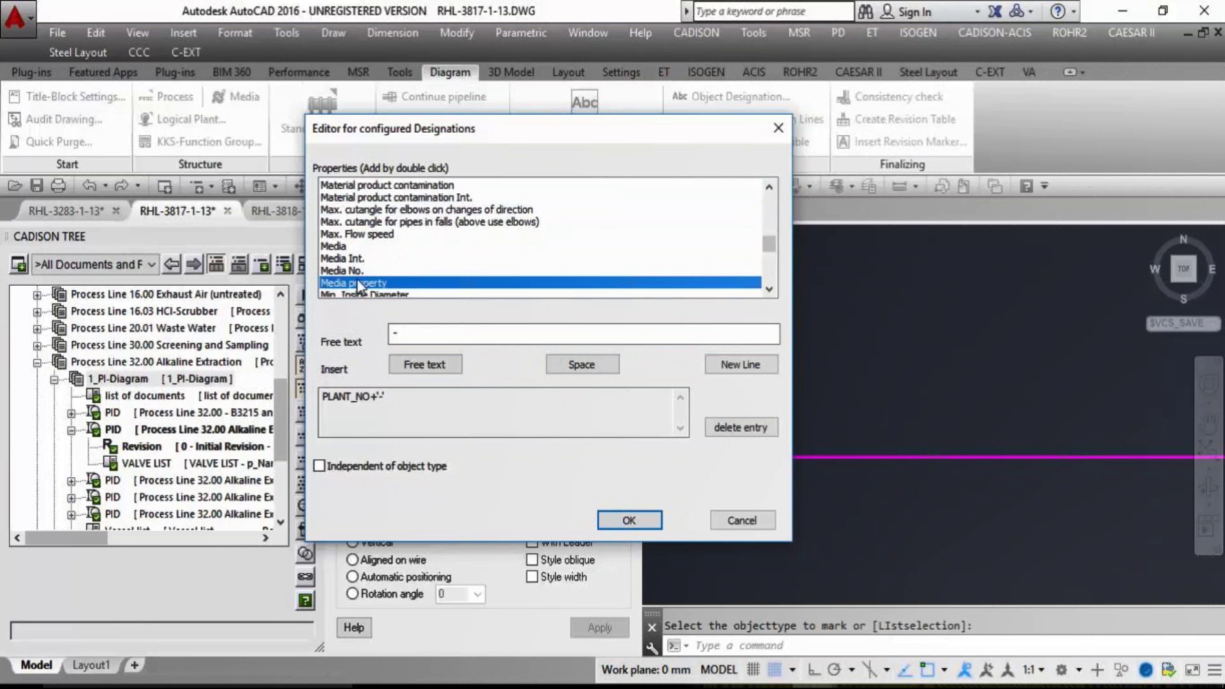
double_click(361, 270)
click(440, 363)
- Append the Pipespecification/Catalog property and a further hyphen to the configured pipeline designation
click(391, 246)
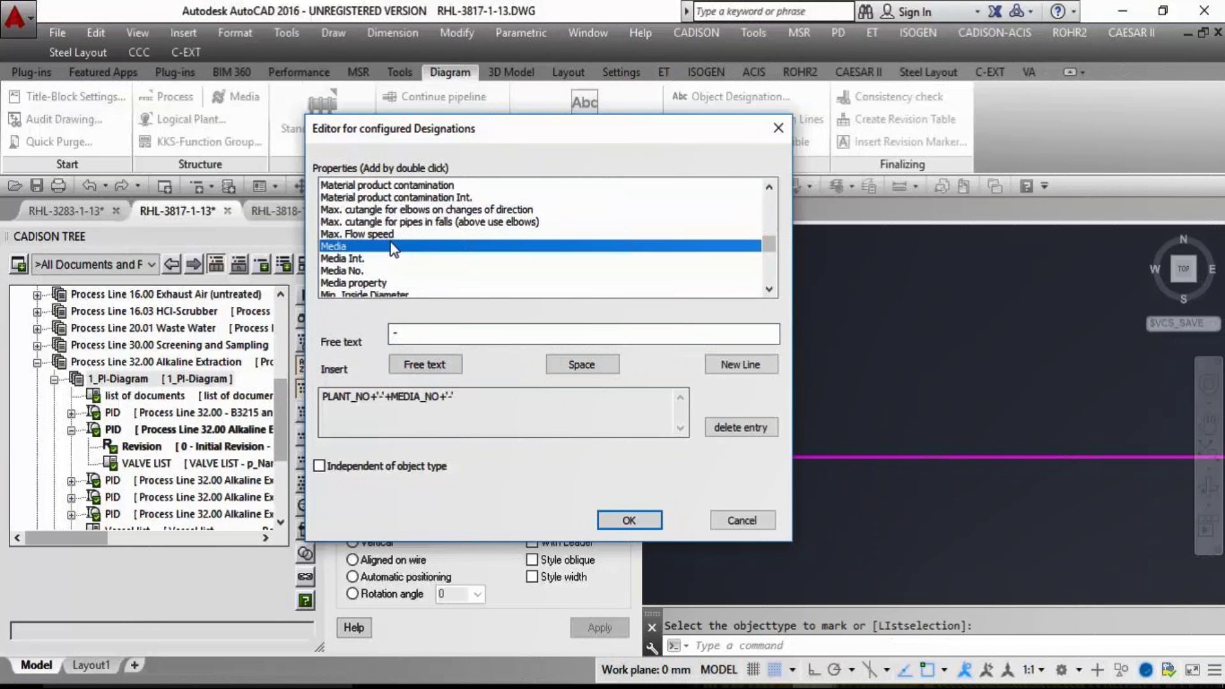
key(p)
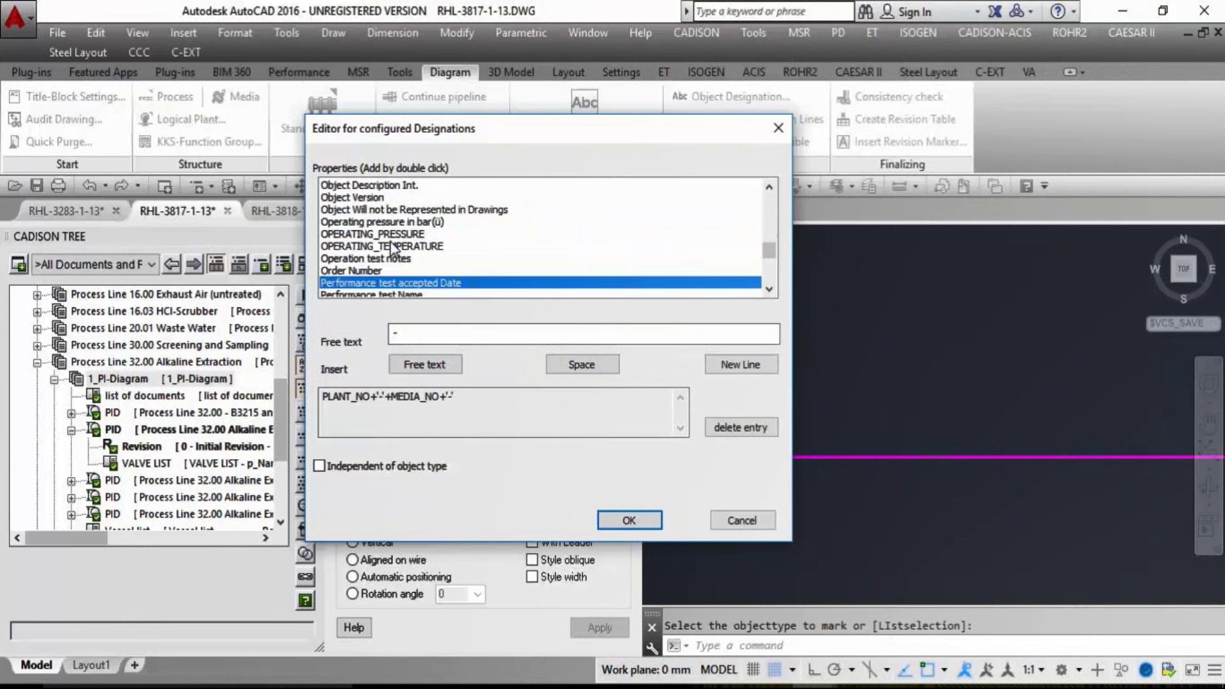
scroll(393, 257, down, 2)
scroll(393, 258, down, 2)
double_click(394, 259)
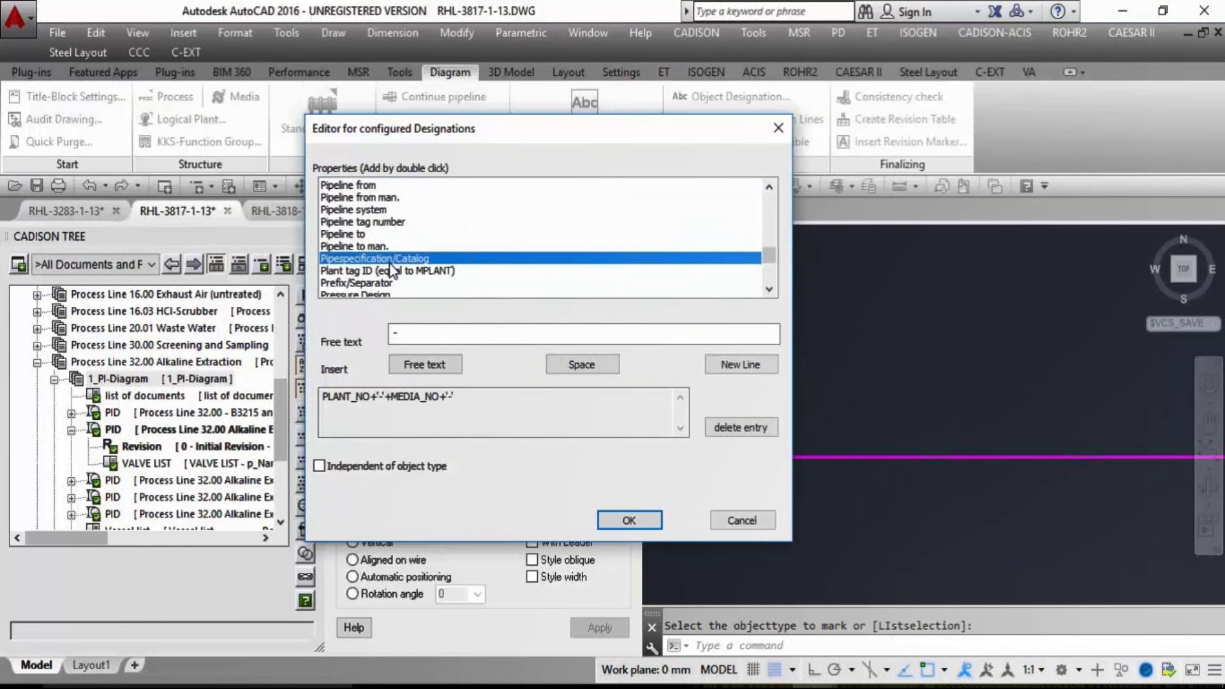
click(446, 364)
- Append the Counting number property as the final part and accept the configured pipeline designation
click(424, 234)
key(c)
key(o)
key(c)
scroll(415, 284, down, 2)
scroll(415, 284, down, 4)
click(362, 285)
double_click(362, 285)
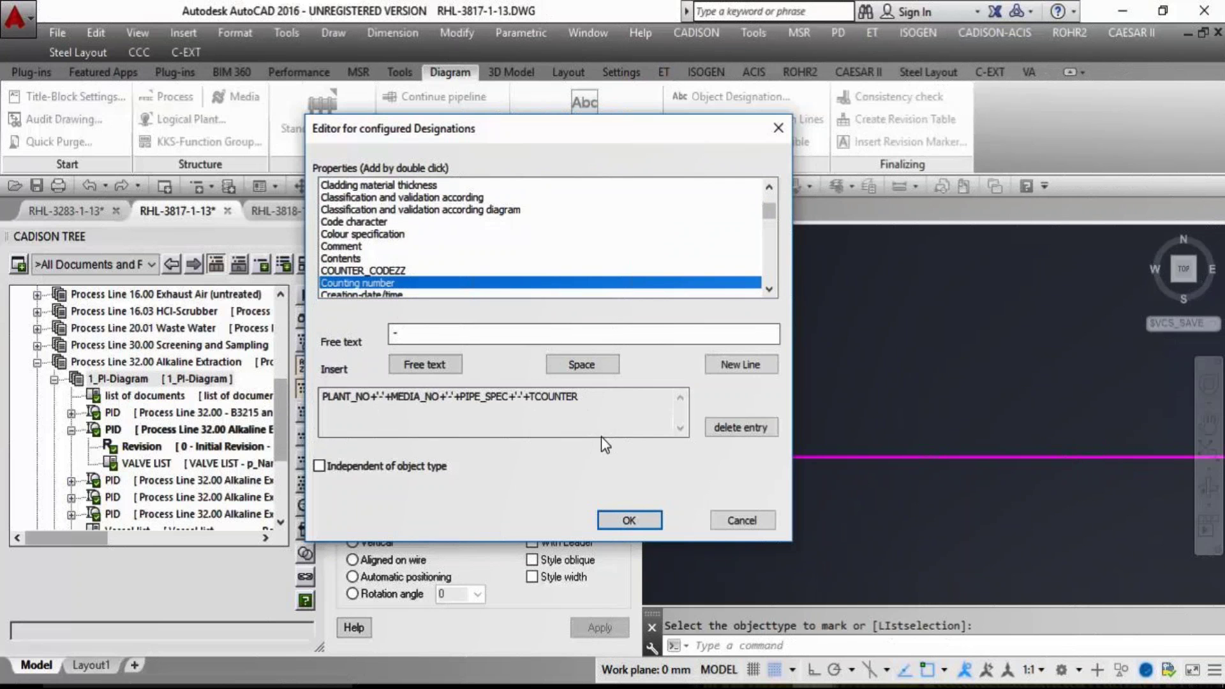
click(630, 520)
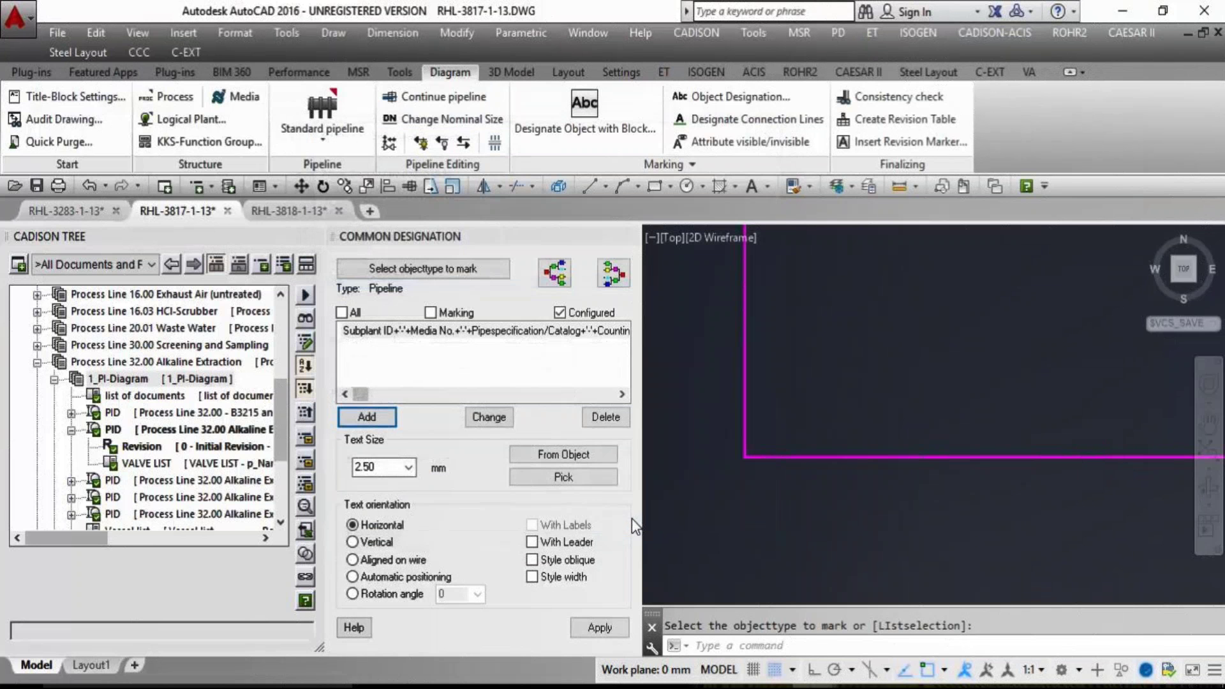
- Apply the configured designation at 3.50 mm text size to the magenta sludge pipeline, placing the horizontal text just above its lower run
click(395, 333)
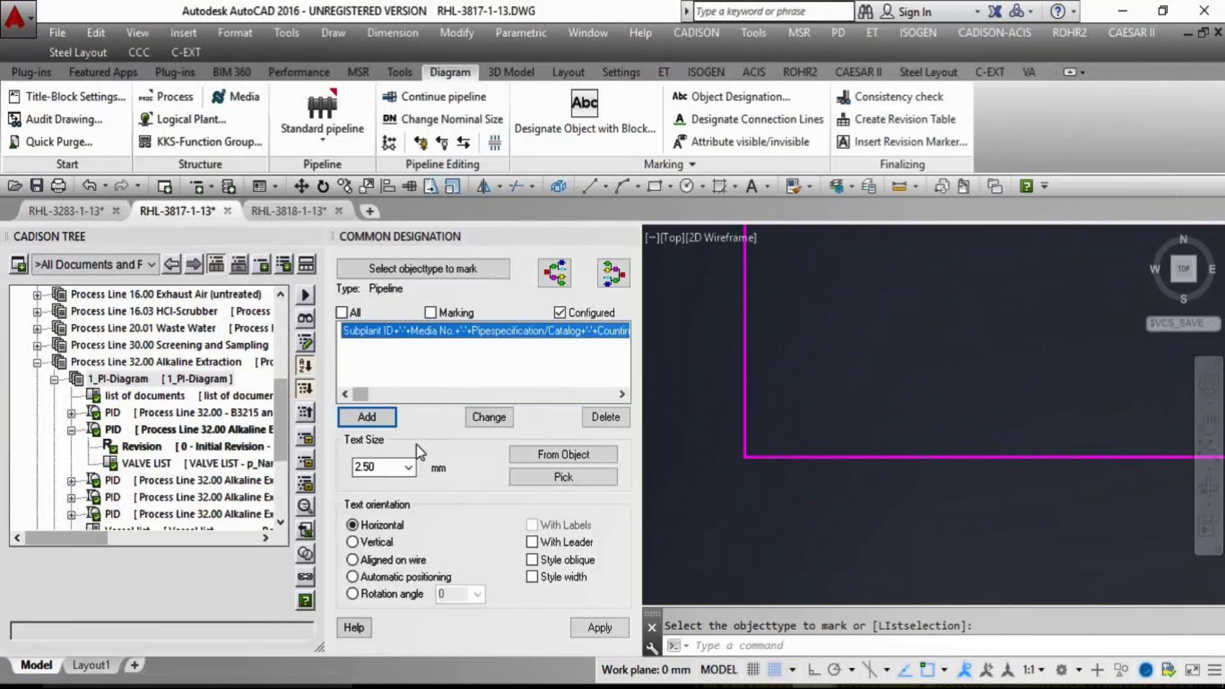
click(409, 470)
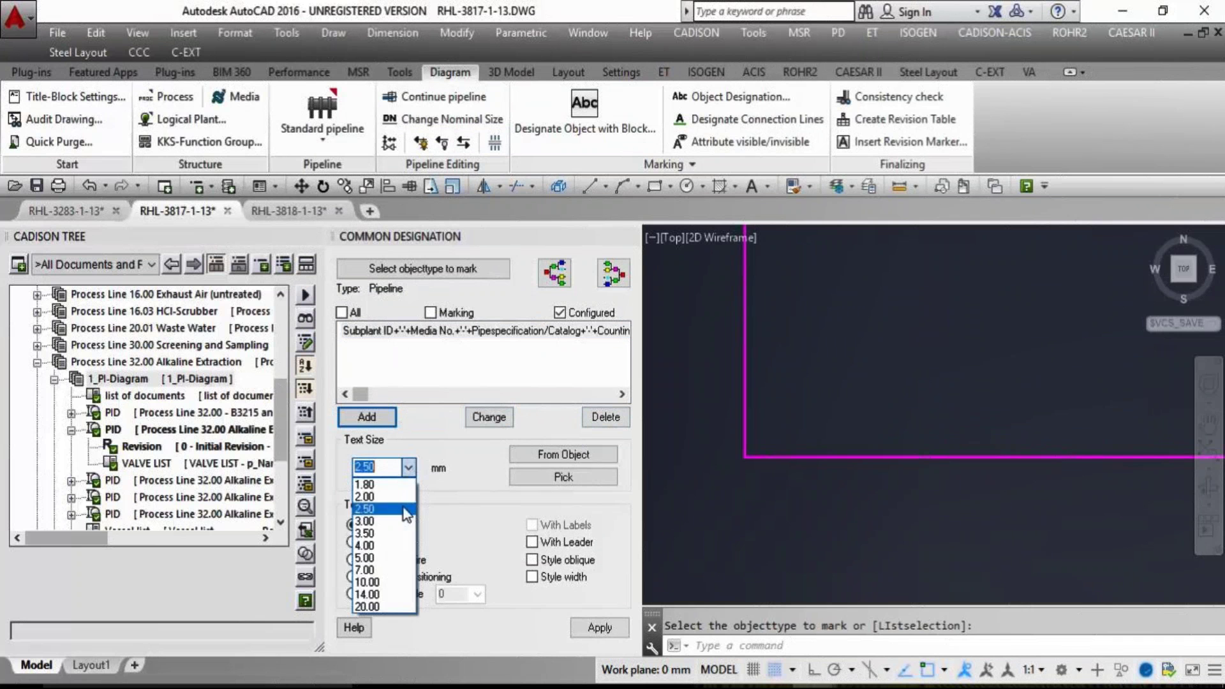
click(376, 507)
click(599, 626)
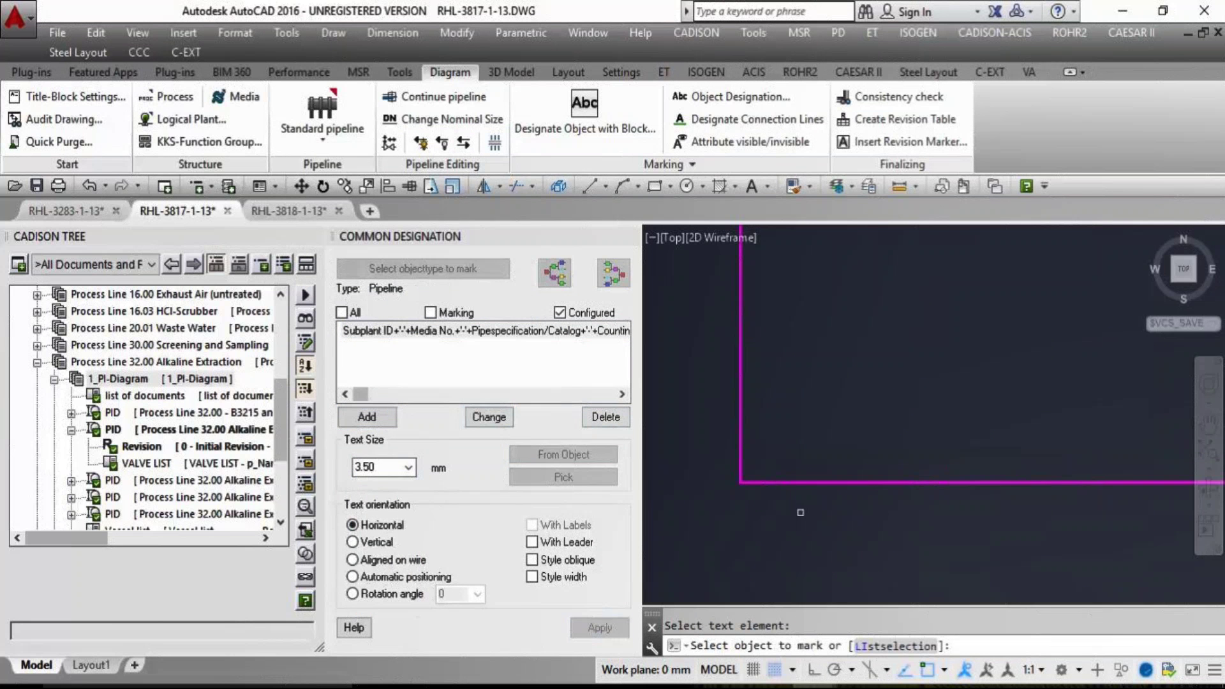
click(815, 482)
scroll(829, 469, up, 4)
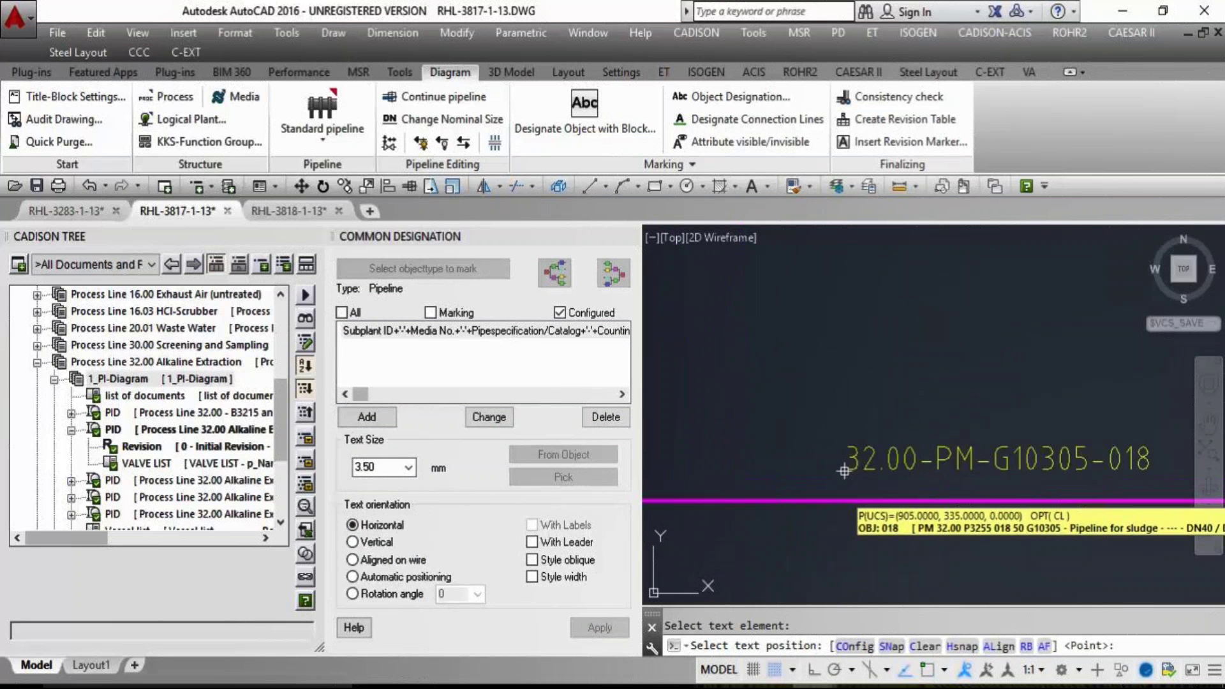
click(782, 478)
key(Return)
scroll(919, 414, down, 5)
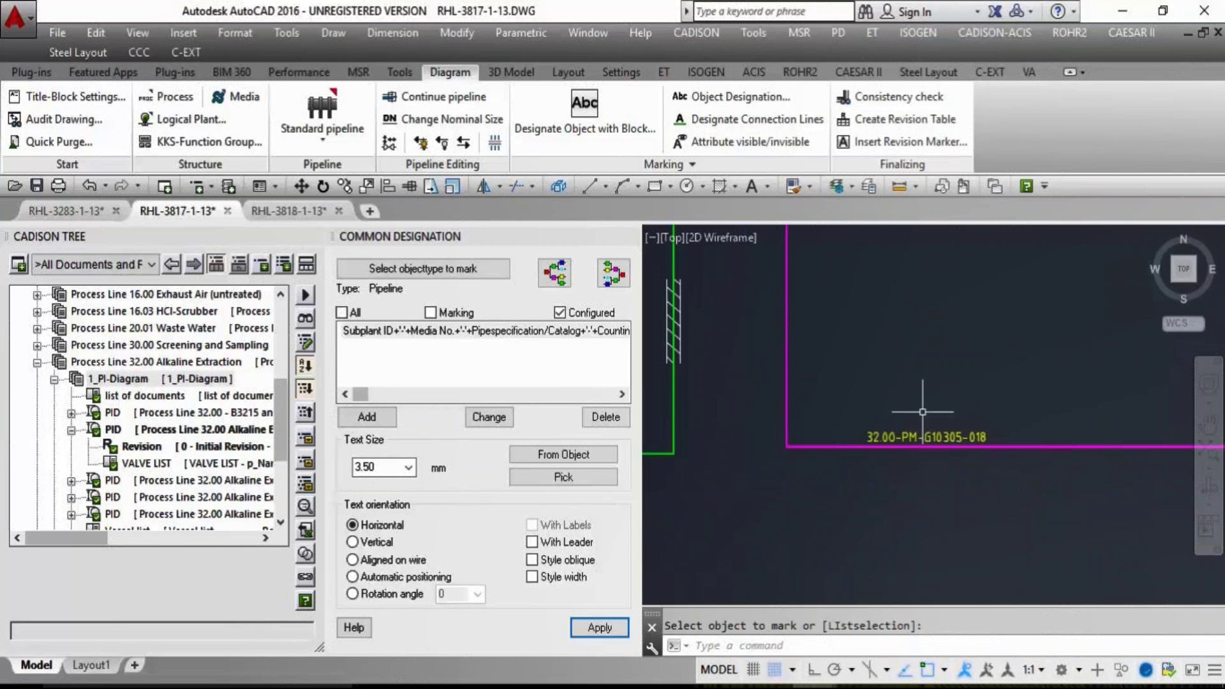
scroll(911, 414, down, 2)
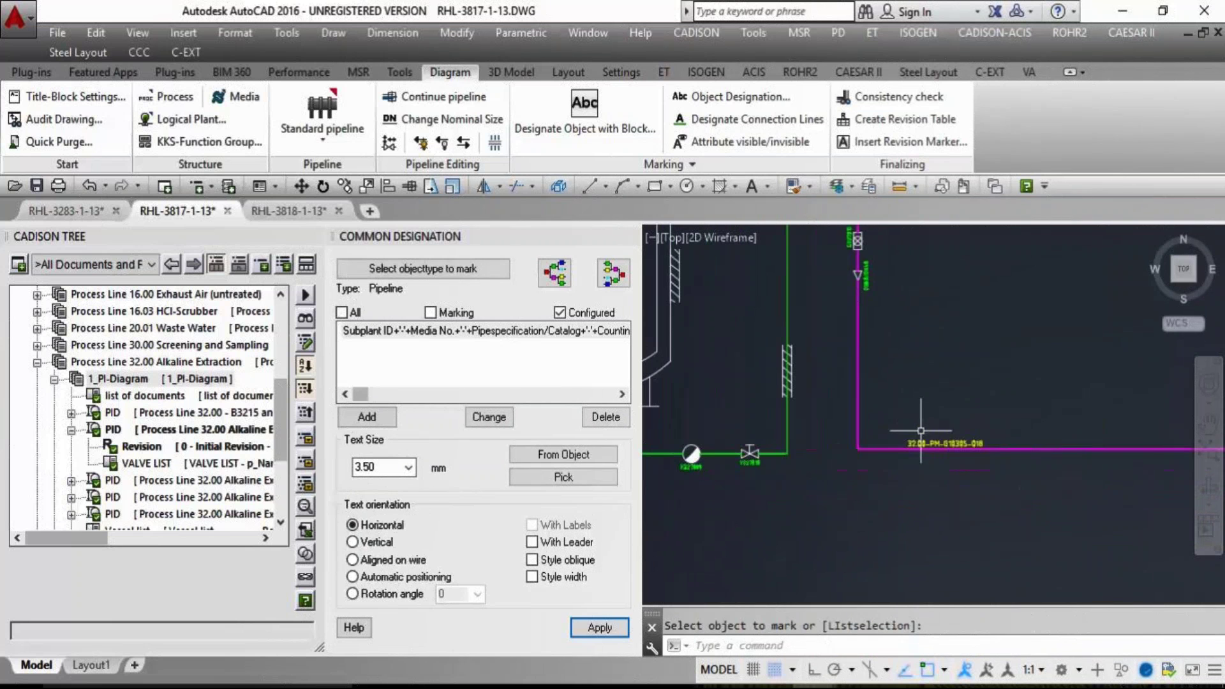
scroll(931, 439, up, 2)
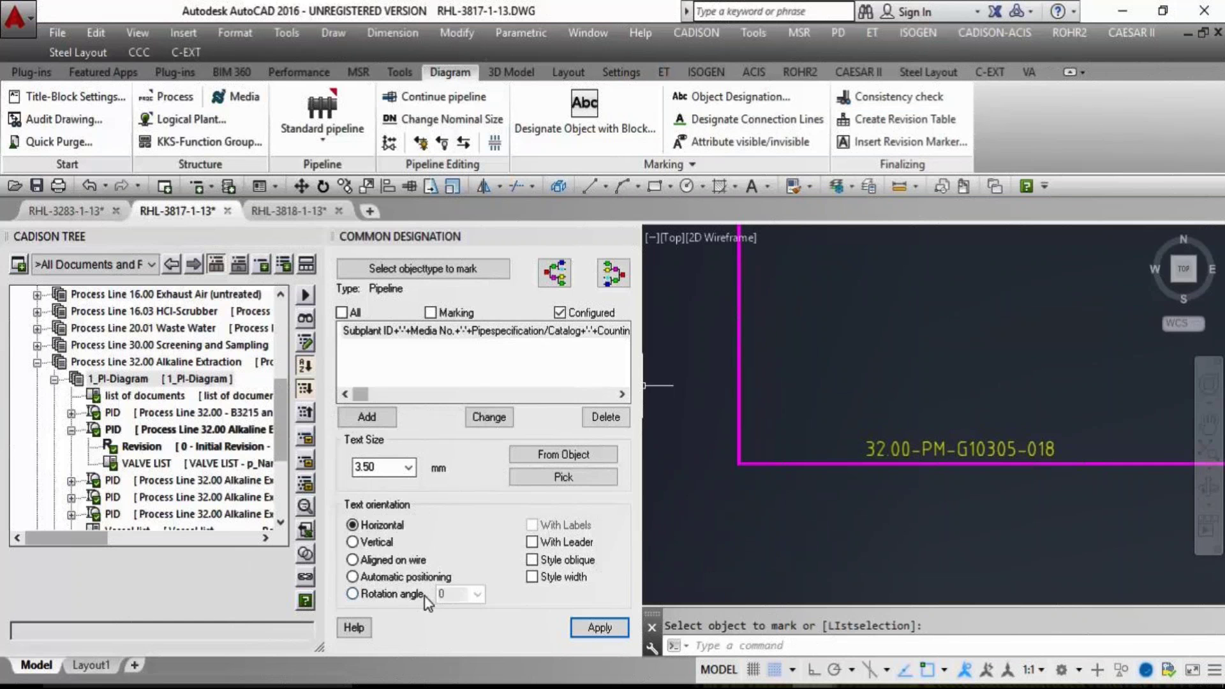
- Apply the same designation to two more pipelines, placing text below the red heating steam line and above the adjacent white line
click(864, 583)
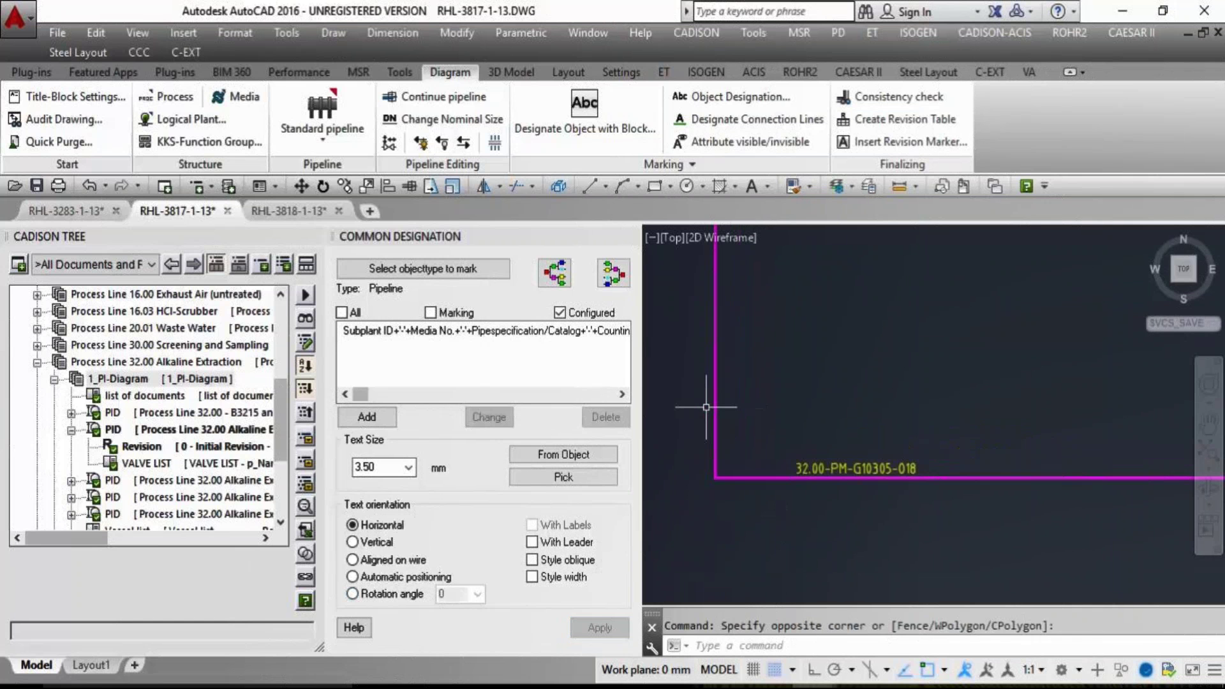
click(878, 403)
scroll(893, 438, up, 2)
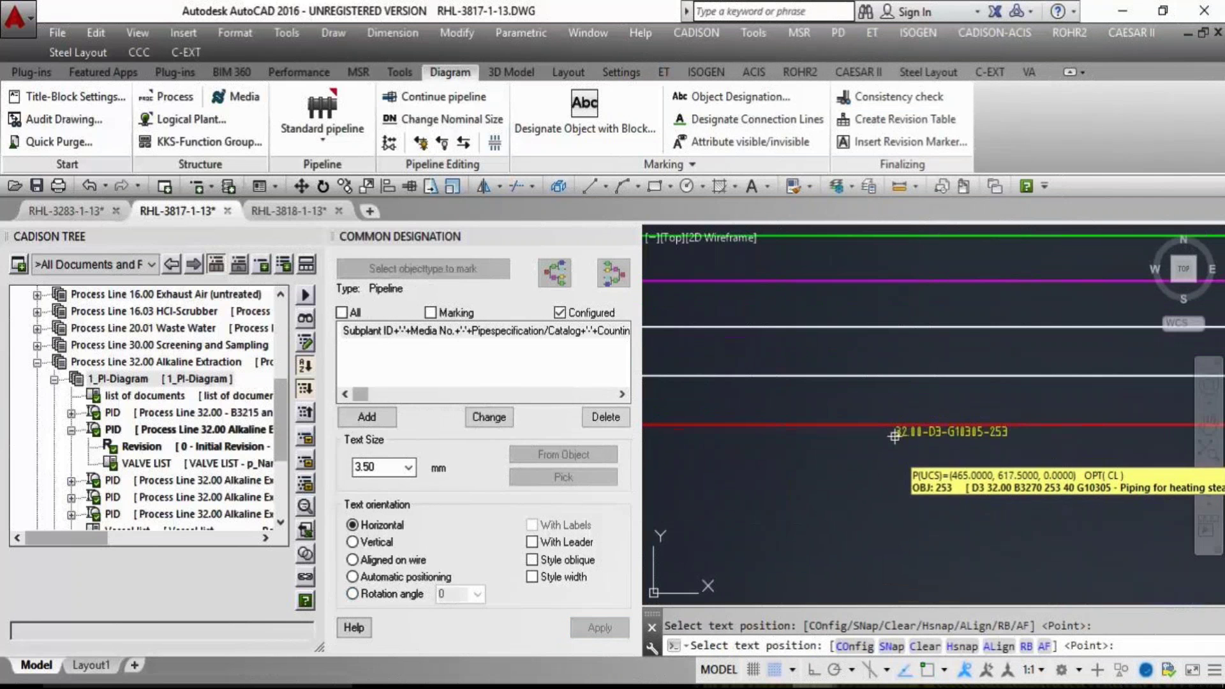
scroll(942, 466, down, 2)
click(936, 419)
scroll(906, 409, up, 3)
click(905, 397)
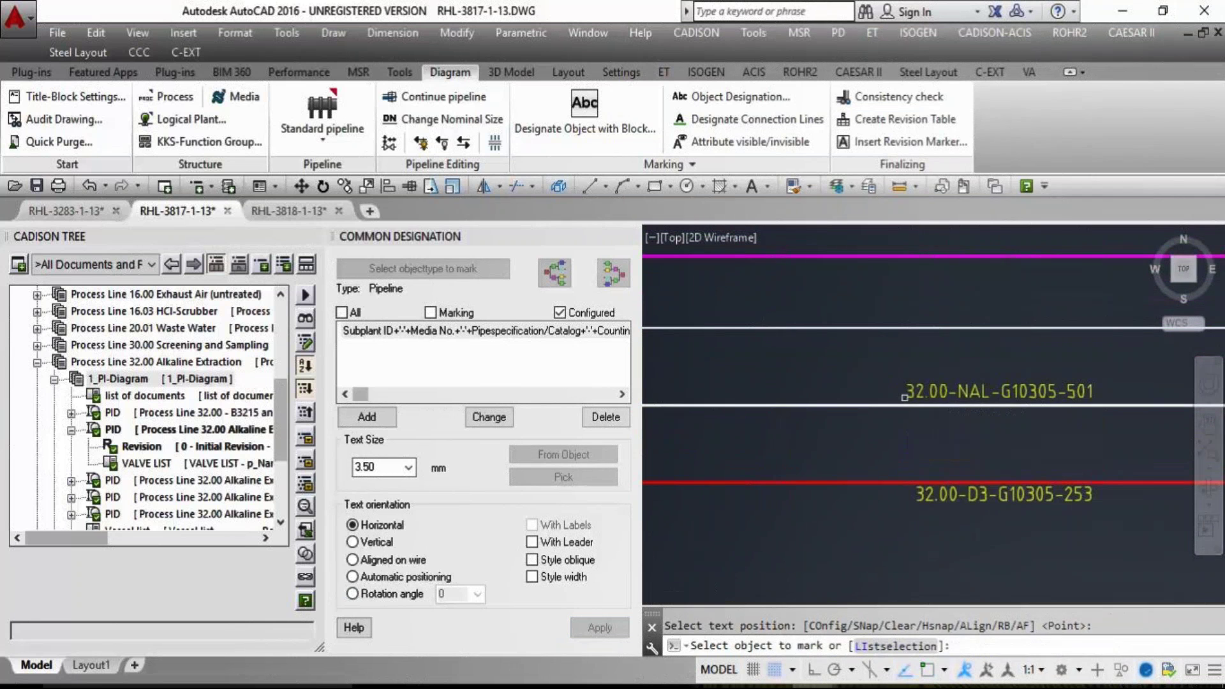
right_click(897, 434)
click(932, 447)
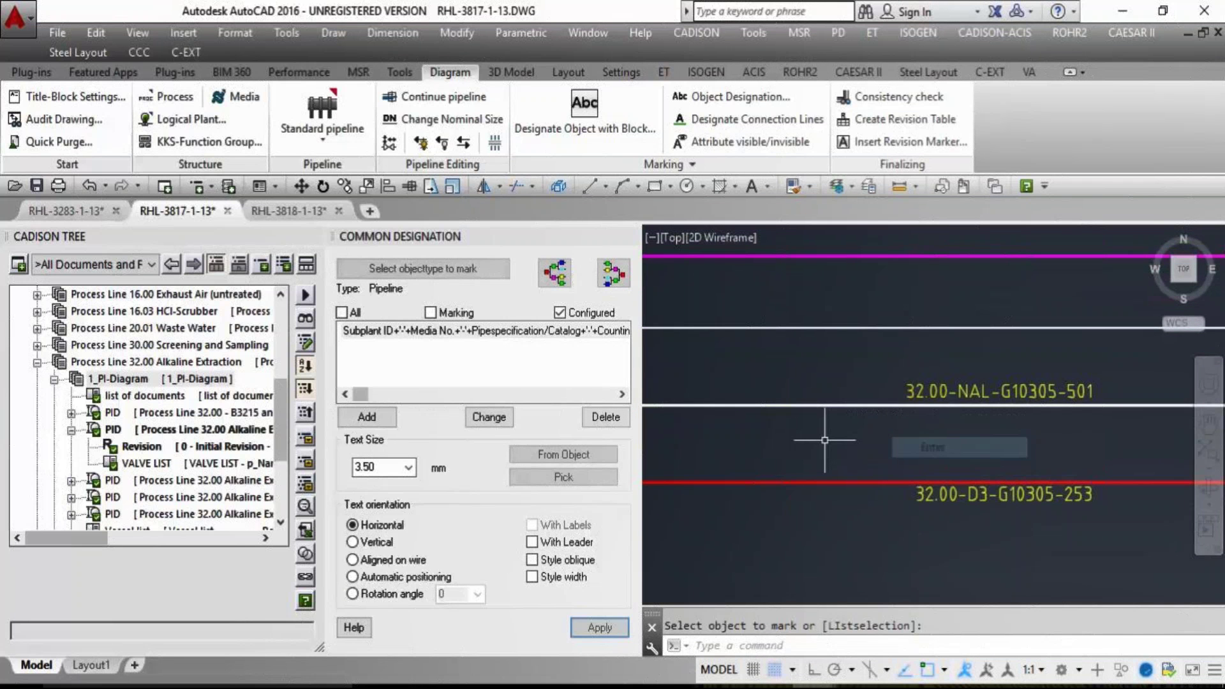
click(482, 335)
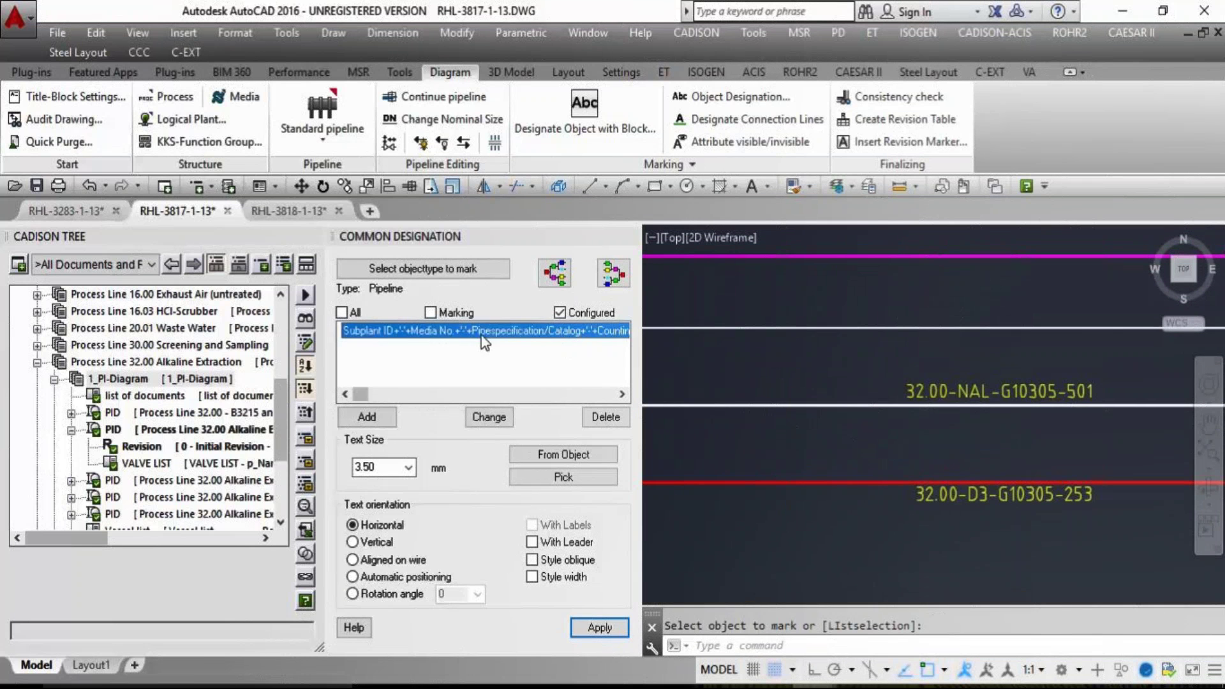
click(386, 416)
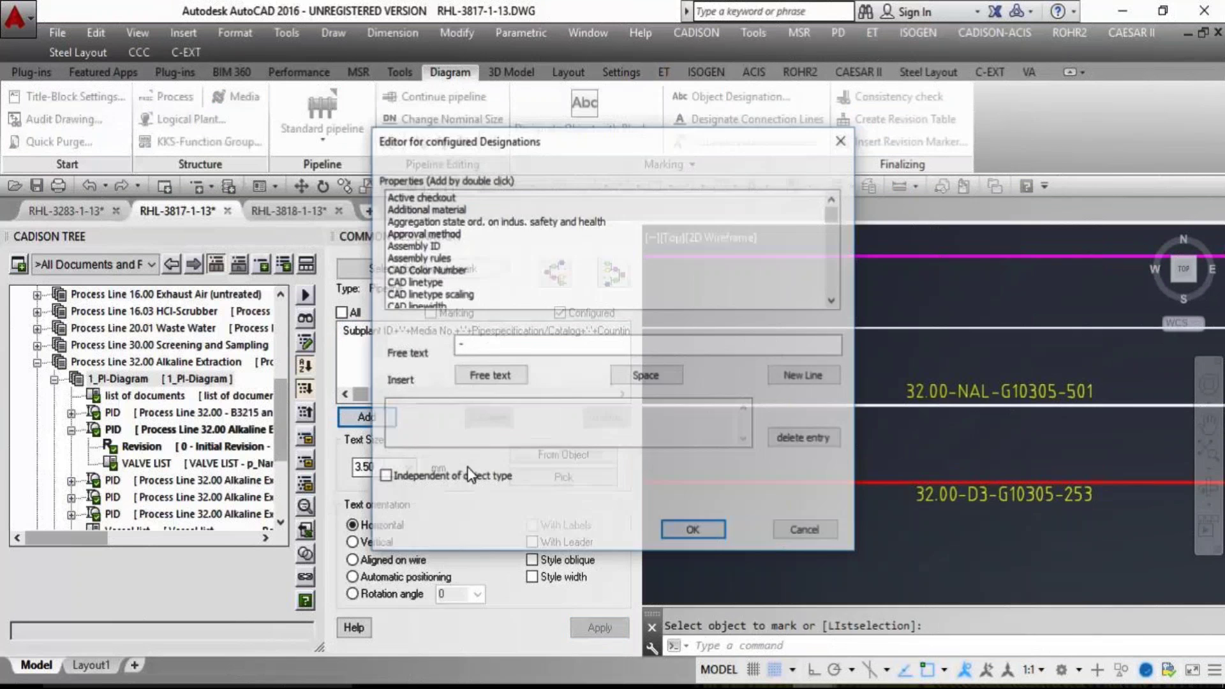
mouse_move(833, 216)
mouse_down()
mouse_move(840, 247)
mouse_move(833, 219)
mouse_up()
click(844, 138)
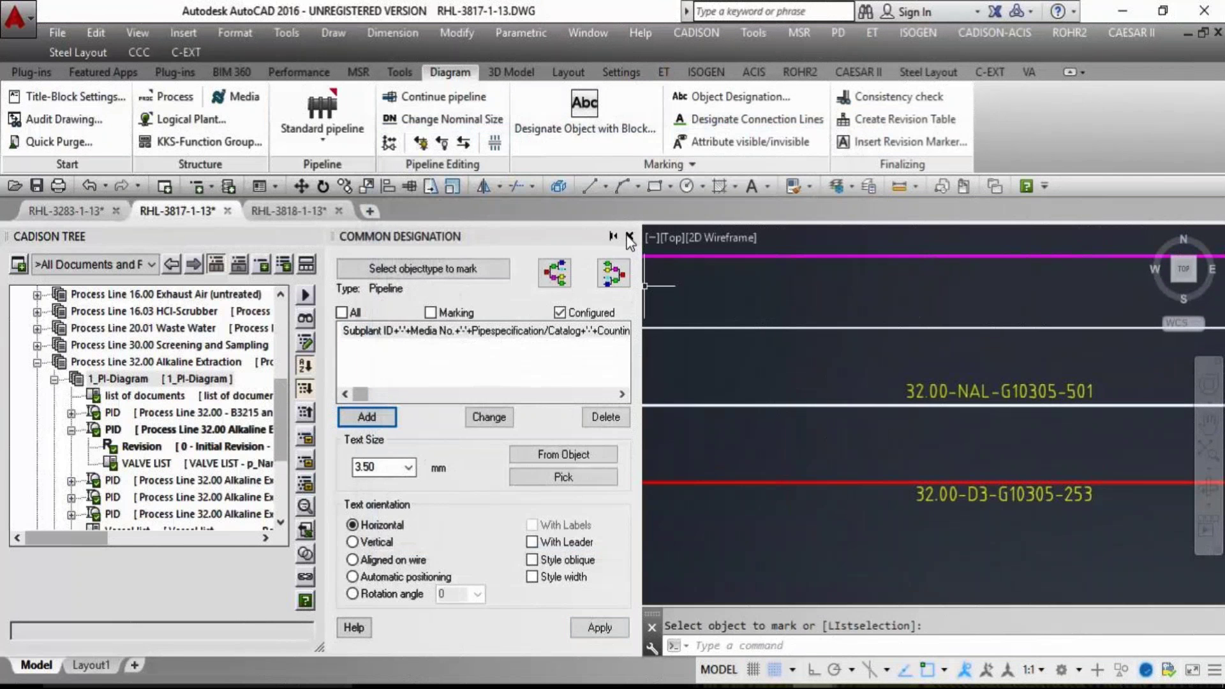
- Insert a drawing legend using the PHIEPID template beside the sheet's left border, just above the equipment table
scroll(708, 385, down, 4)
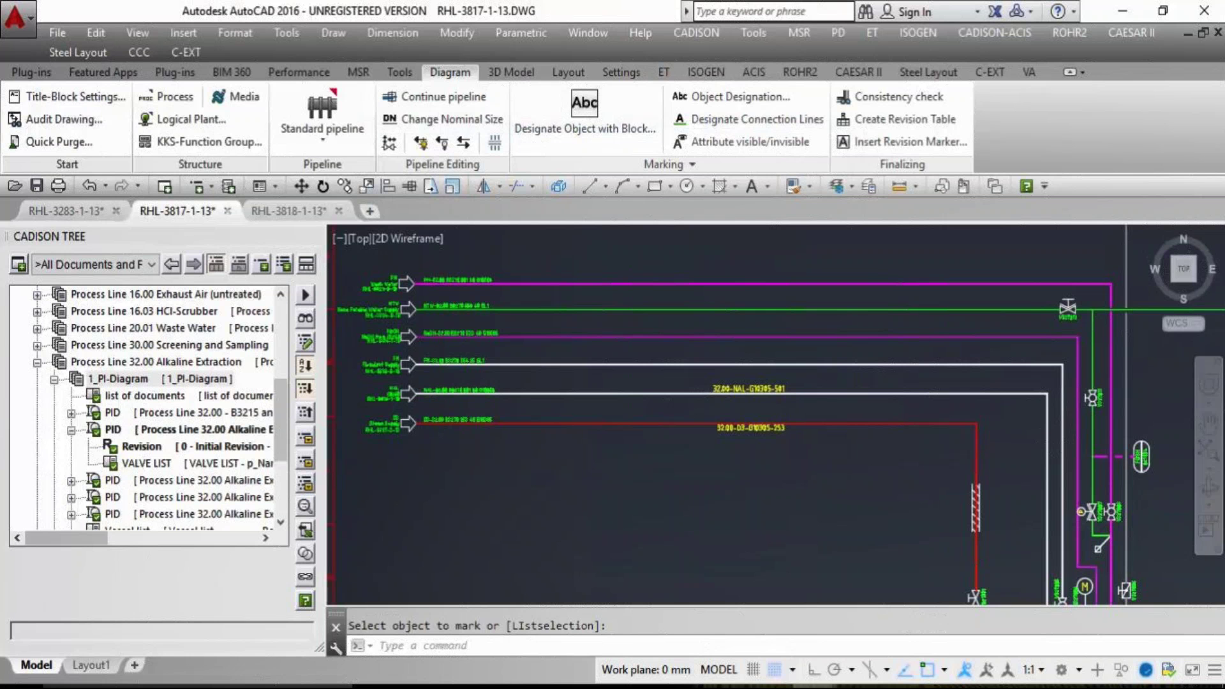
middle_click(812, 403)
middle_click(812, 403)
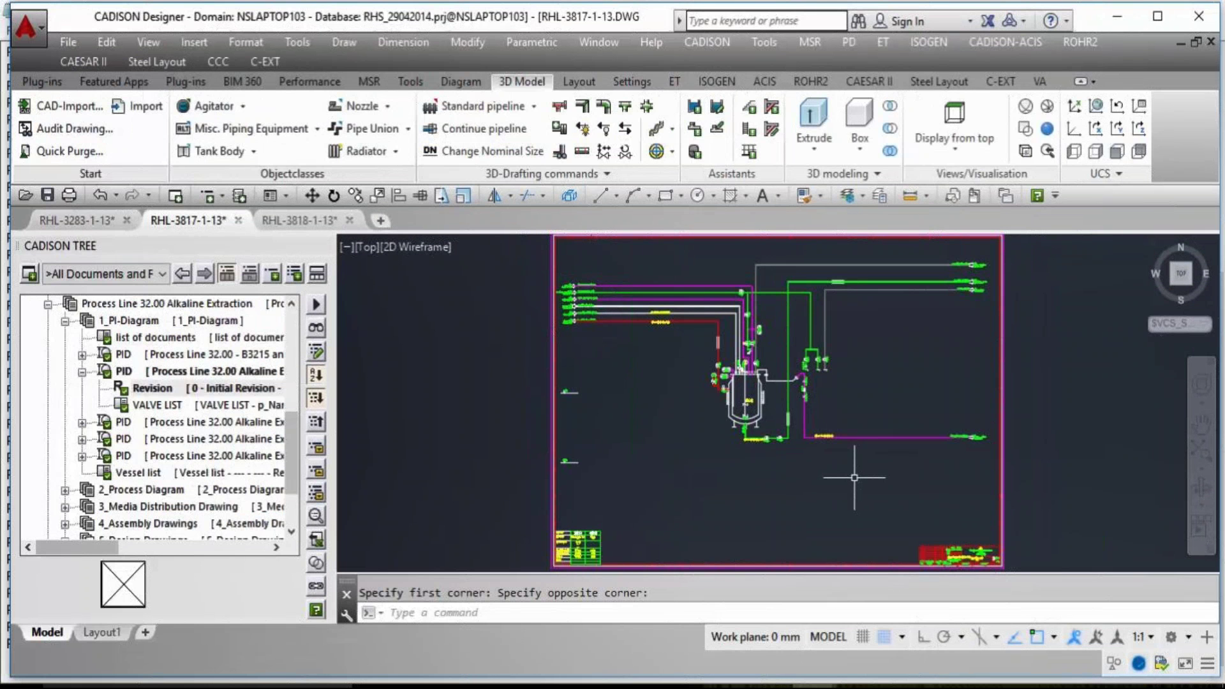
click(760, 44)
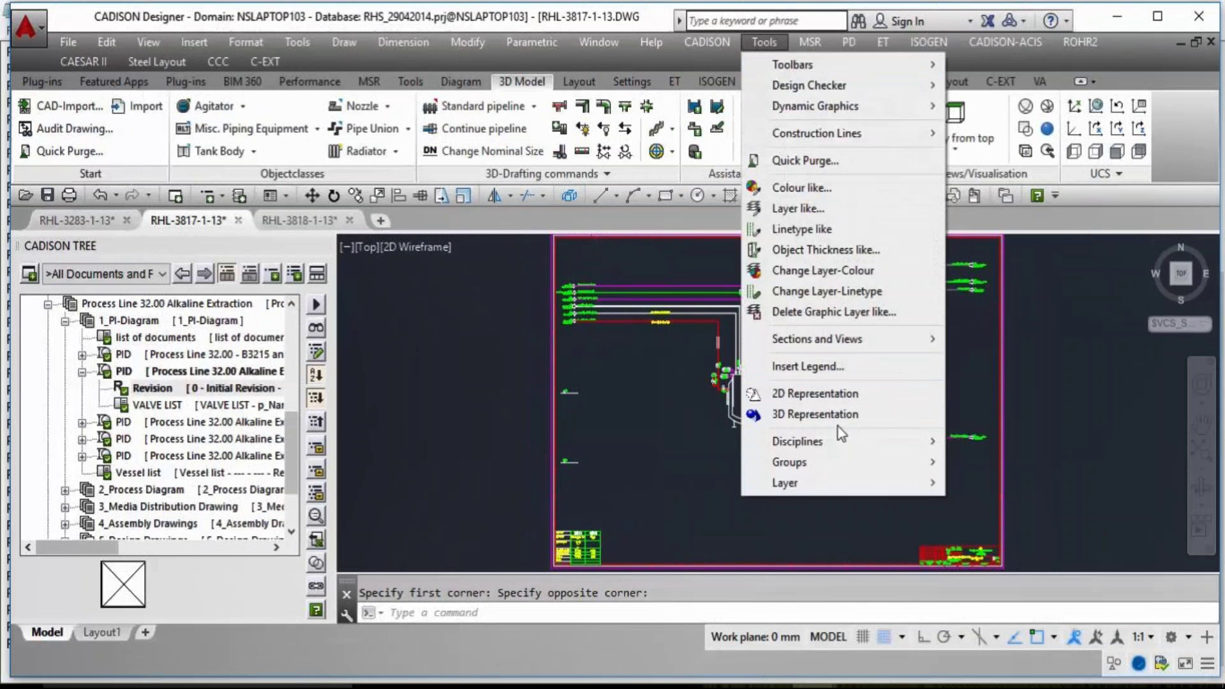
click(828, 368)
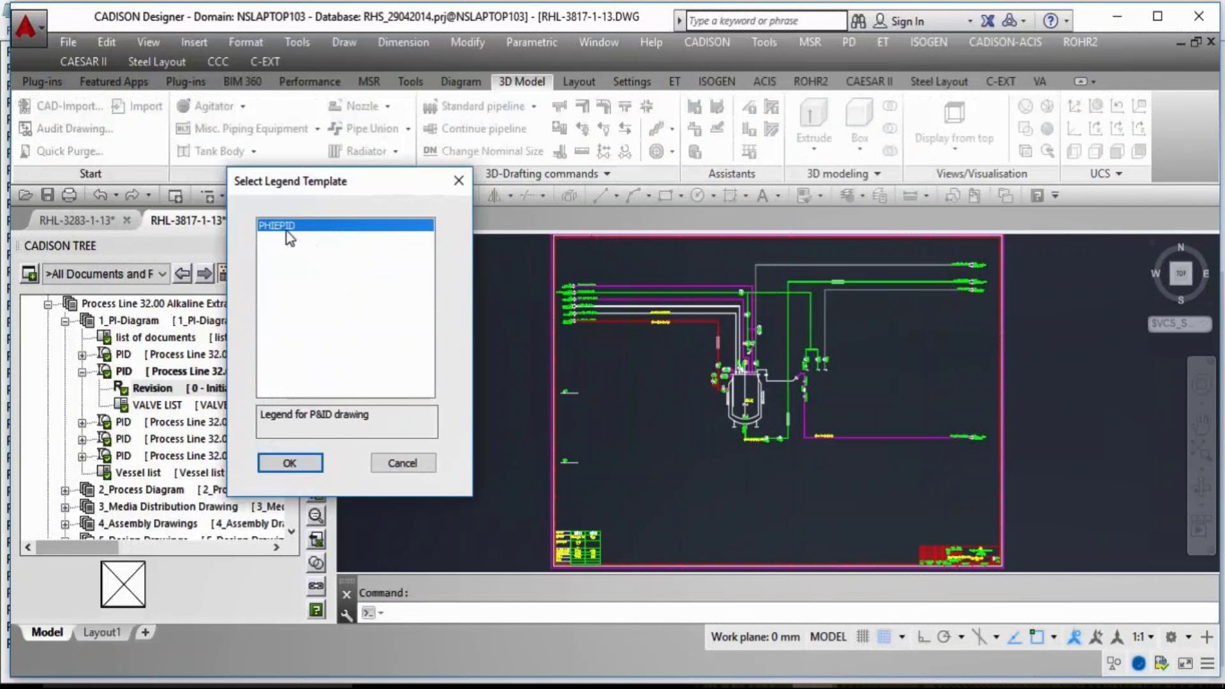
click(305, 463)
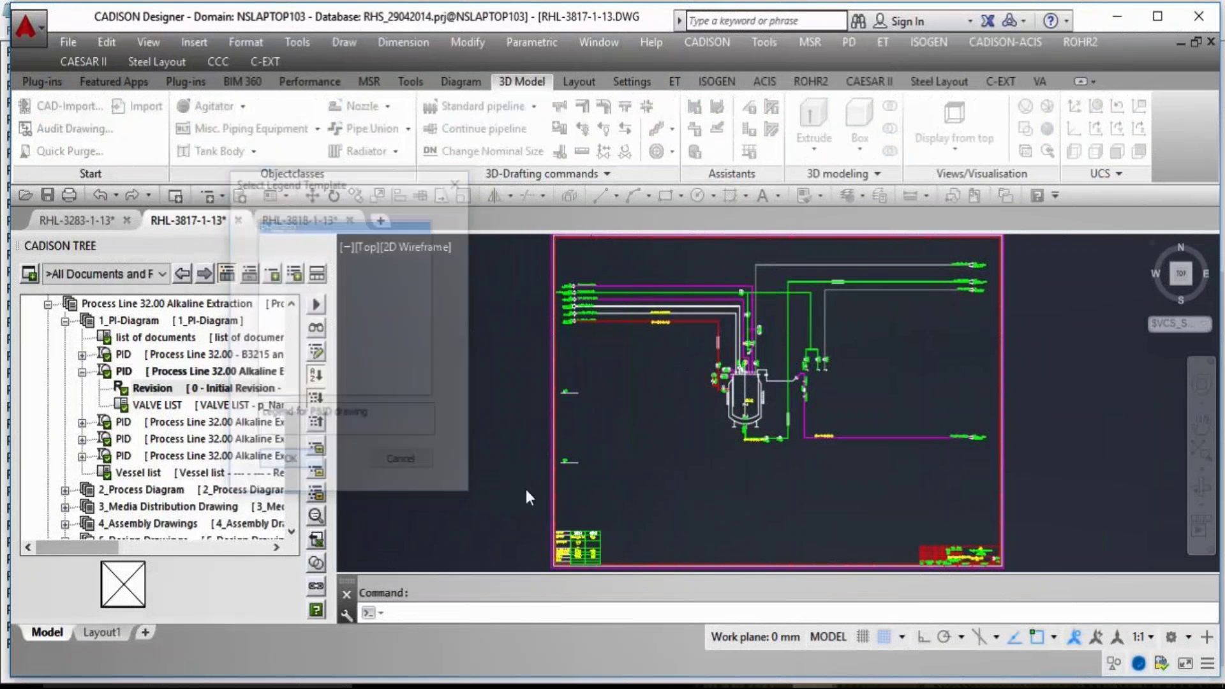
scroll(734, 505, up, 3)
scroll(727, 447, down, 3)
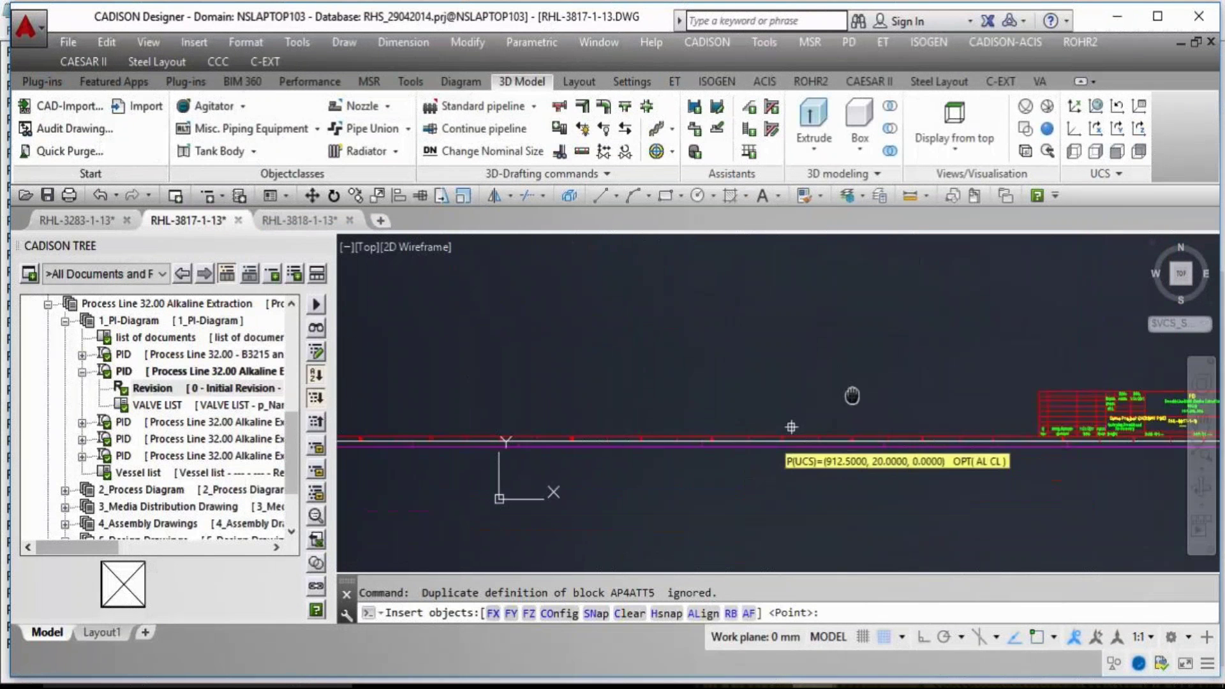
scroll(383, 351, up, 3)
click(390, 397)
click(532, 397)
- Examine the inserted legend's pipeline media, symbols and descriptions, and its placement on the P&ID sheet
scroll(532, 396, up, 3)
middle_drag(555, 290, 894, 455)
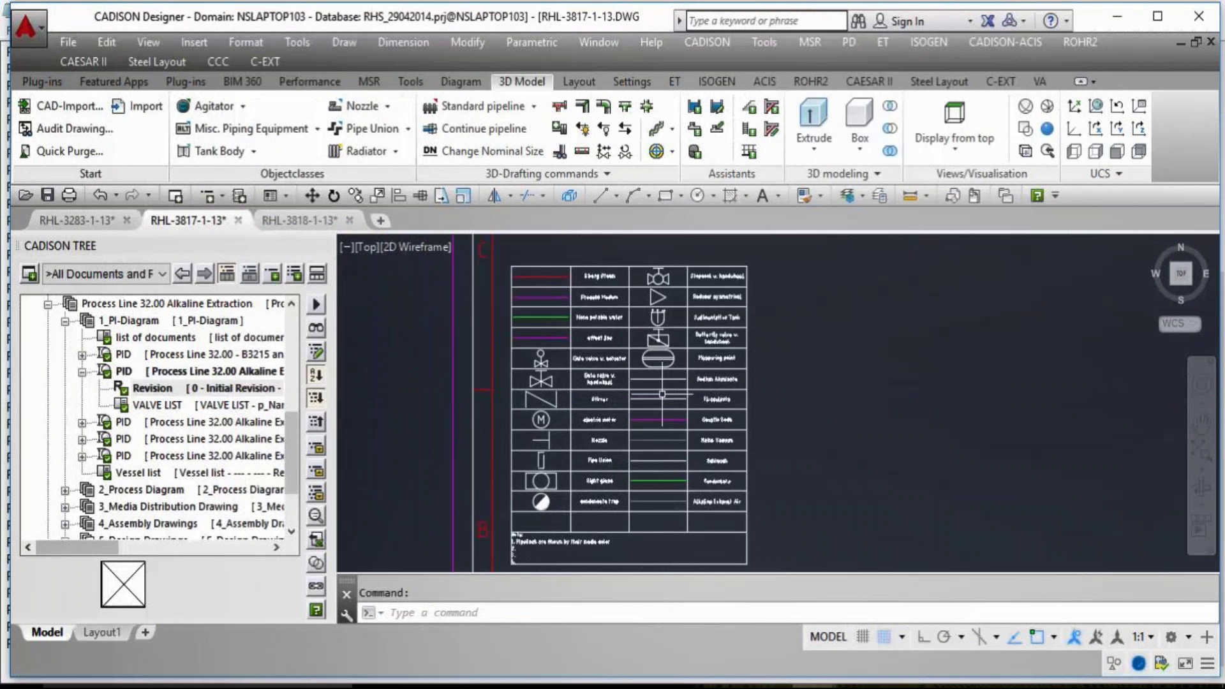
scroll(634, 268, up, 3)
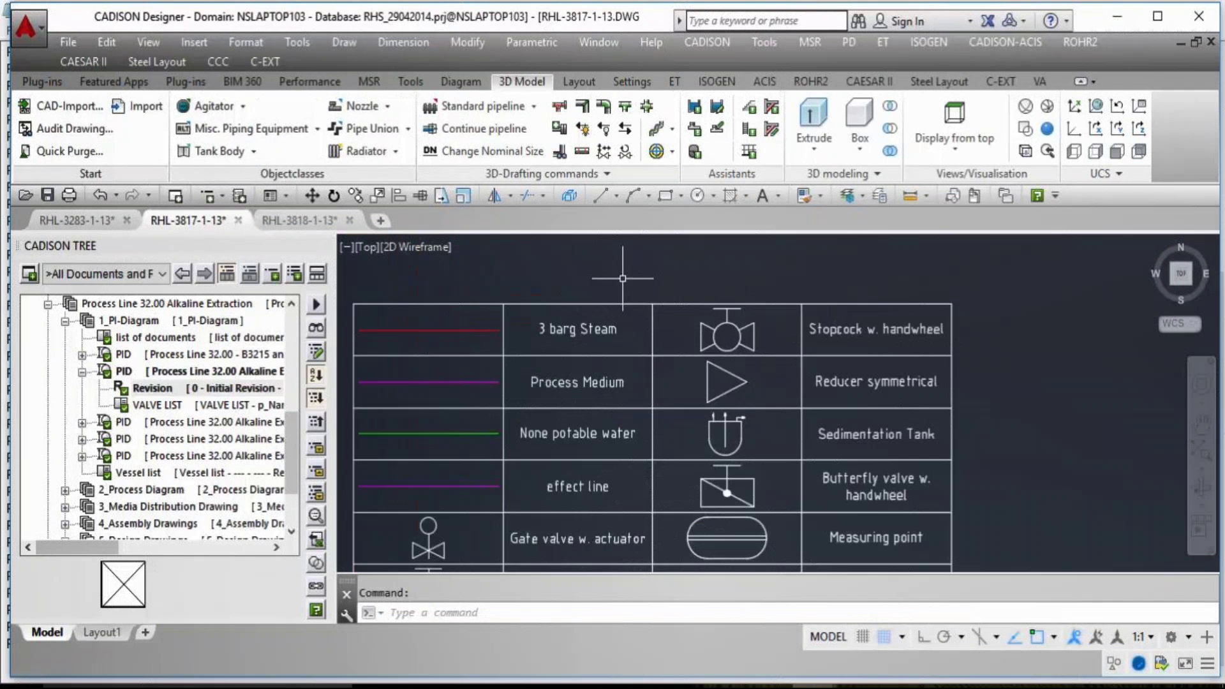
middle_drag(1079, 325, 1081, 266)
mouse_move(1037, 455)
middle_down()
mouse_move(1034, 402)
mouse_move(1055, 370)
middle_up()
scroll(1055, 383, down, 3)
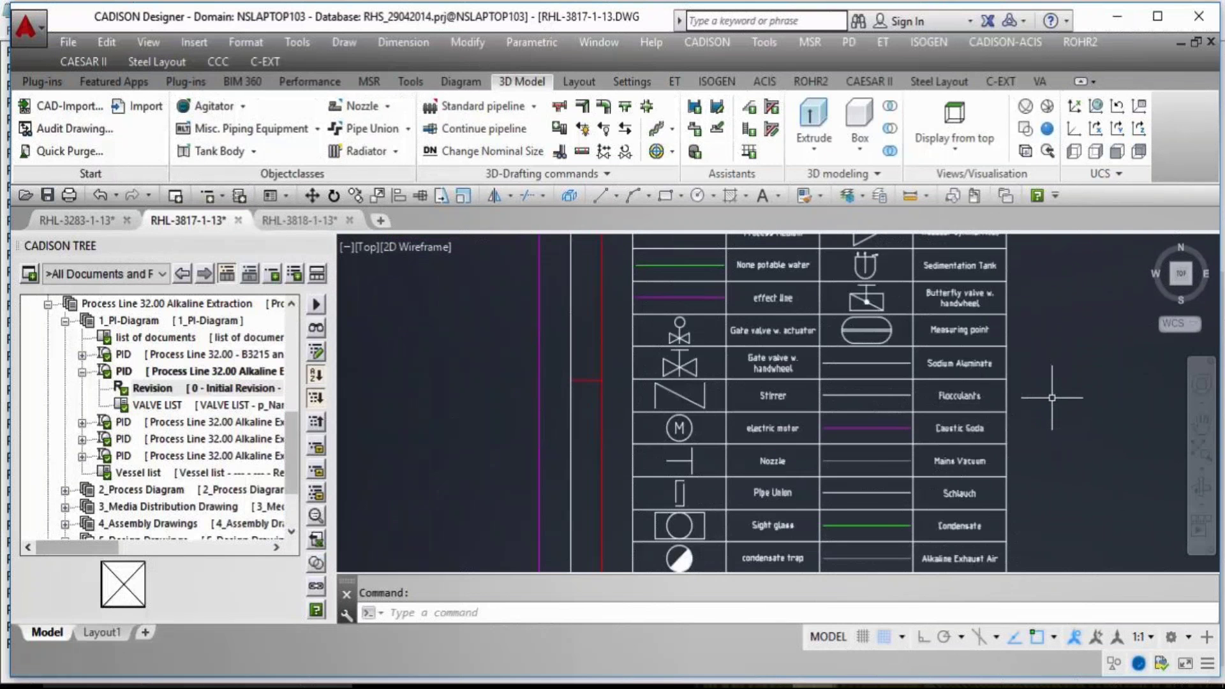
scroll(1067, 404, down, 2)
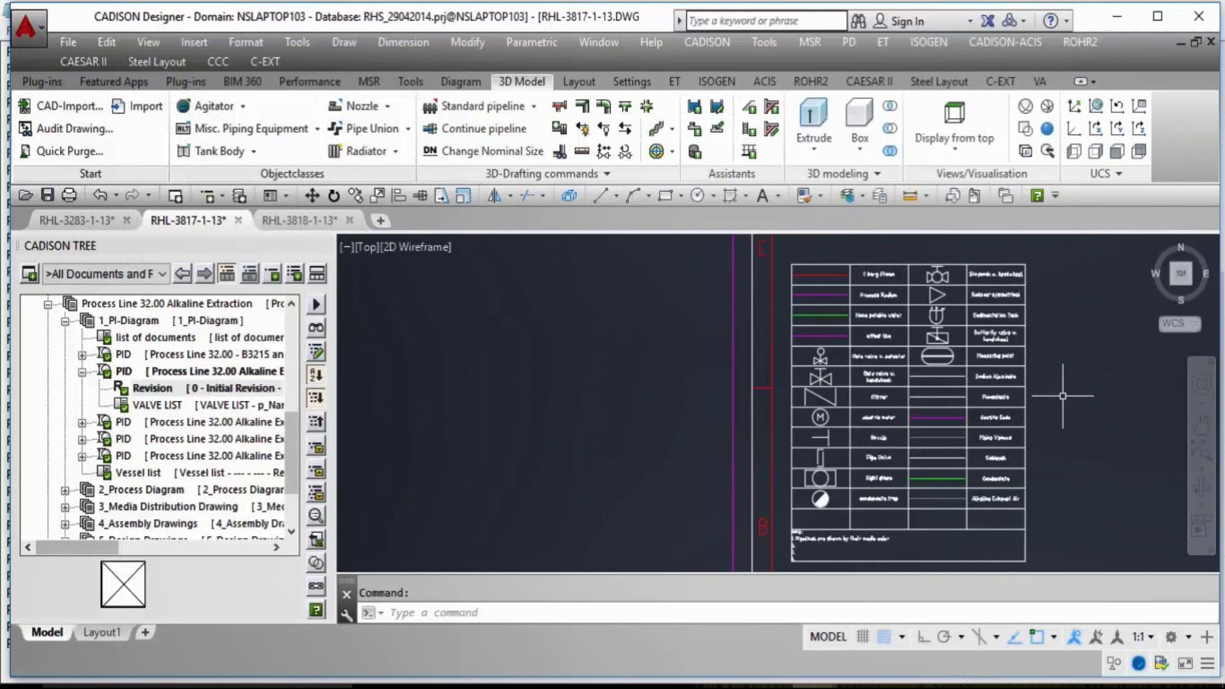
scroll(1063, 395, down, 4)
scroll(1056, 388, down, 3)
middle_drag(1057, 388, 774, 436)
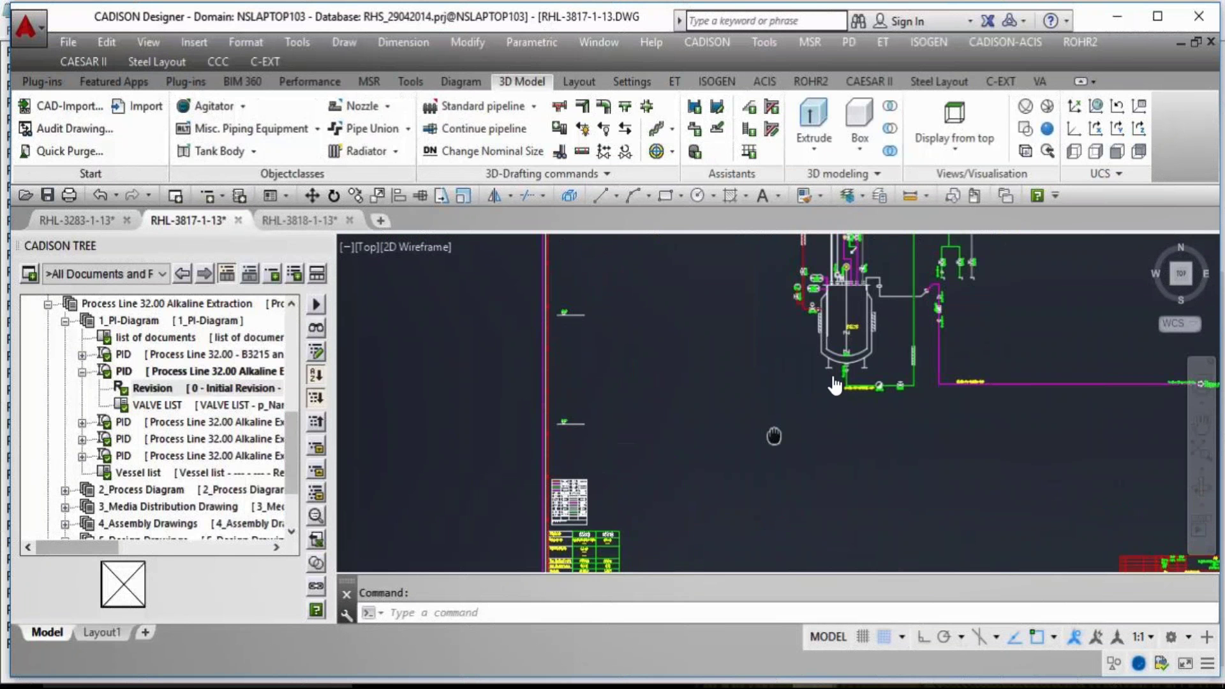
middle_drag(774, 436, 691, 475)
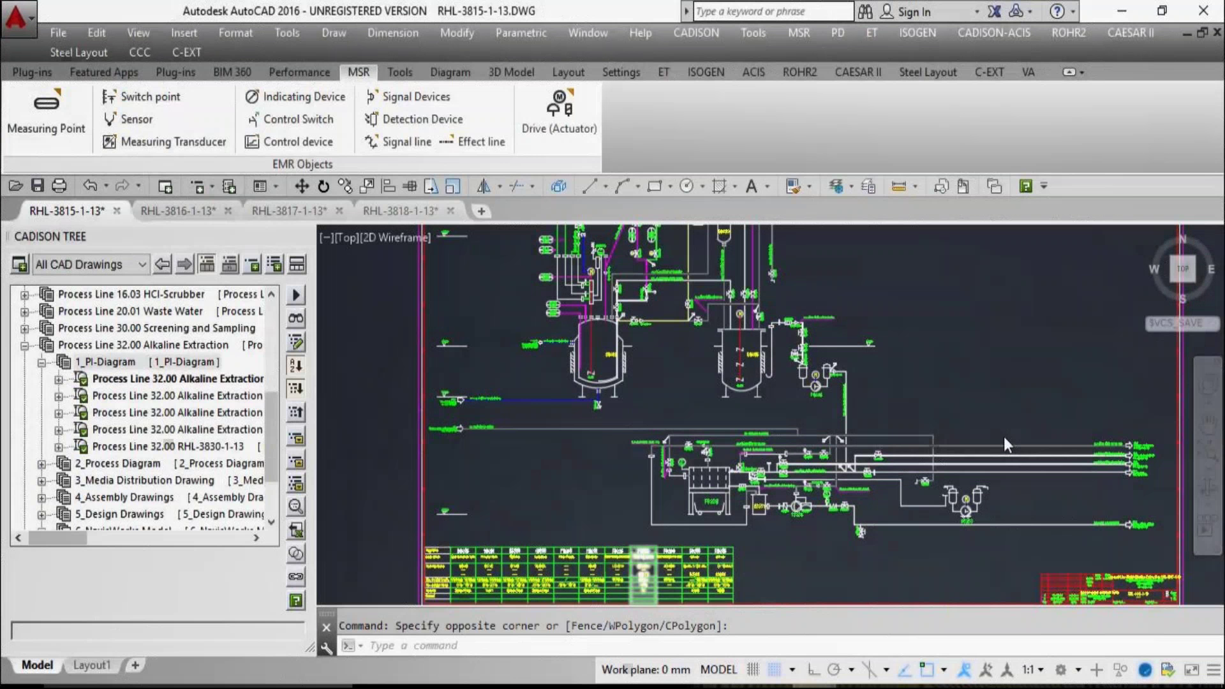
- Open the INDEX_SHEET drawing under Process Line 32.00 Alkaline Extraction
middle_click(1005, 437)
middle_click(1005, 436)
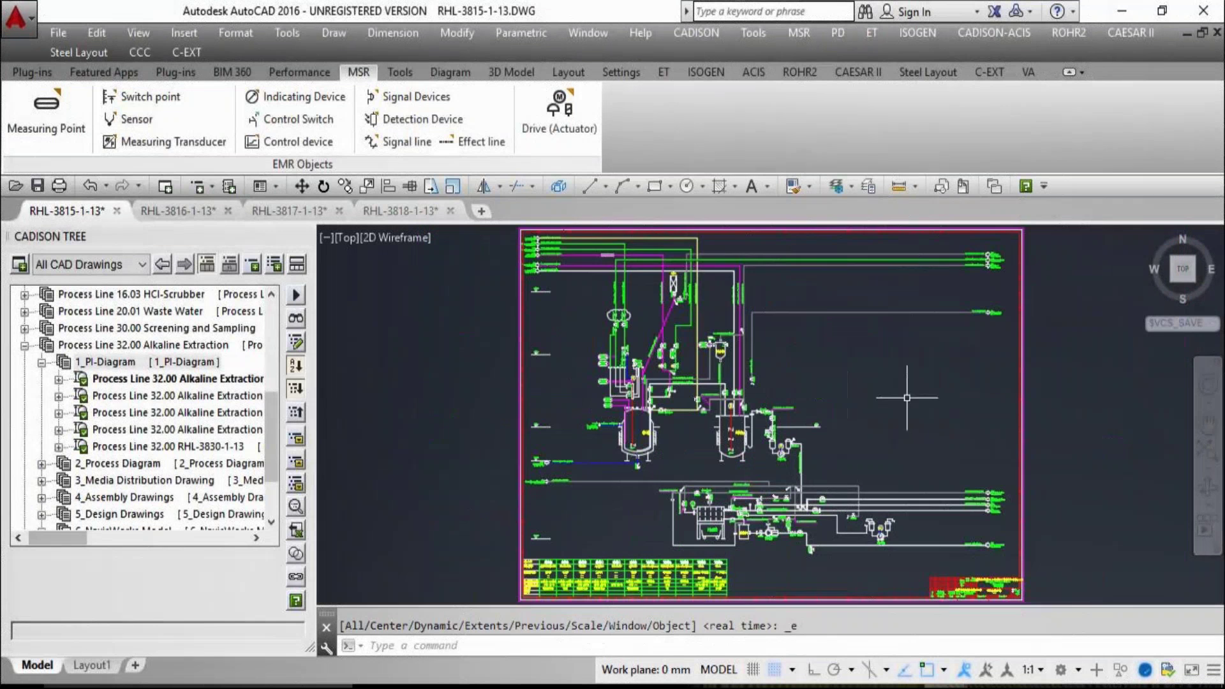
click(163, 361)
click(162, 264)
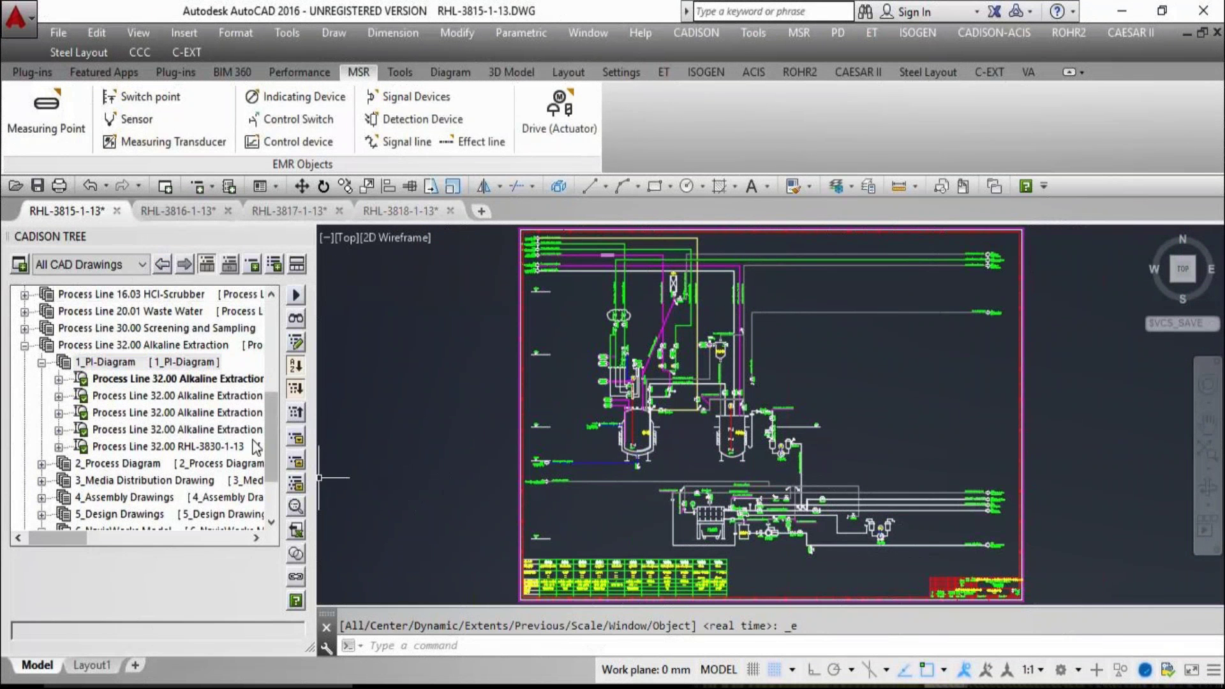
double_click(120, 365)
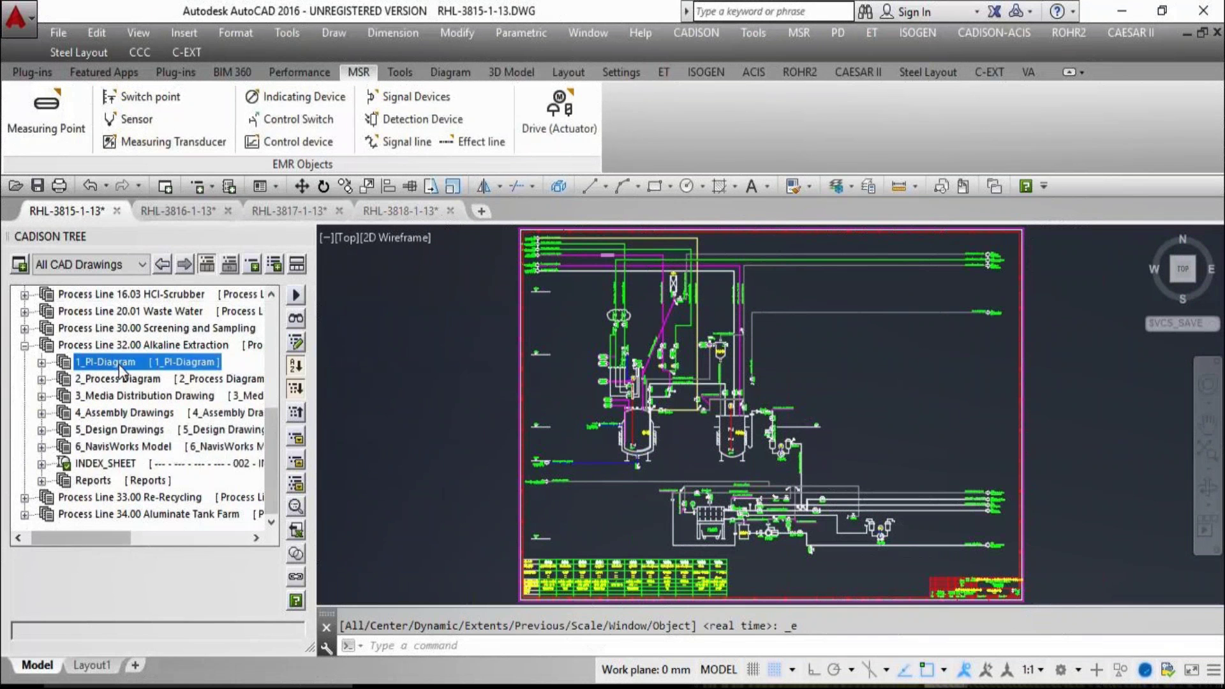
right_click(175, 466)
click(306, 389)
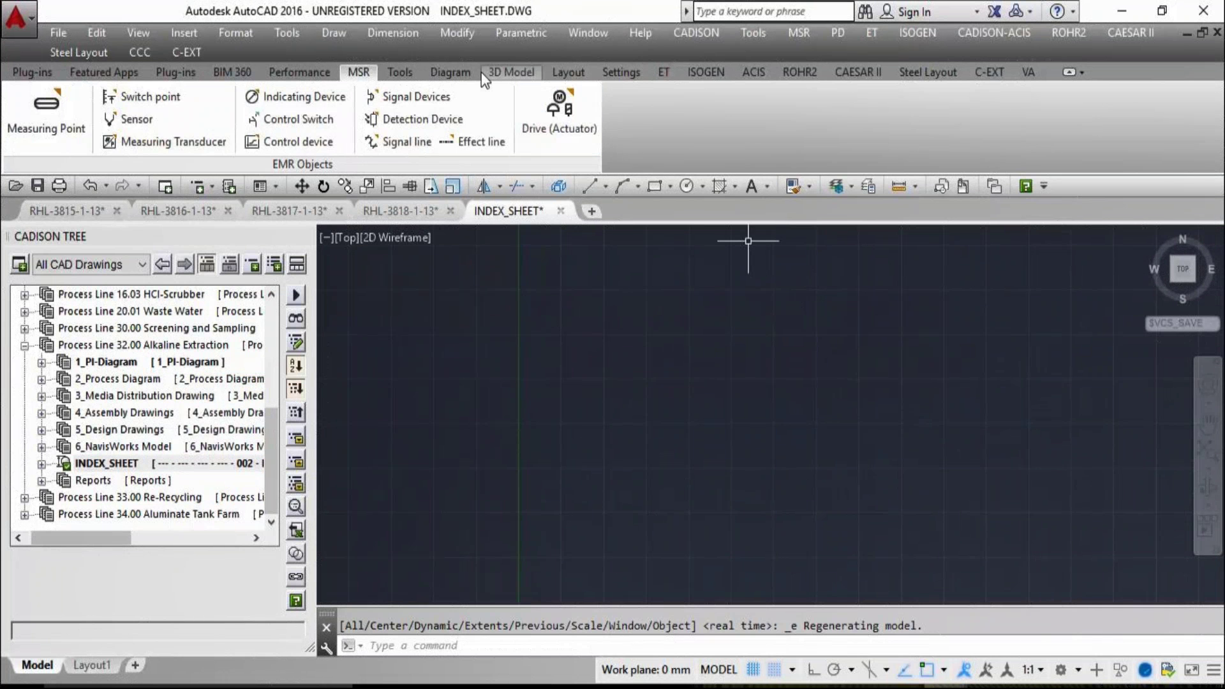
- Prepare the index sheet in model space with the A0 1189 x 841 border, PHI-PID.DWG title block, Fill and Diagram-Mode enabled
click(450, 72)
click(70, 97)
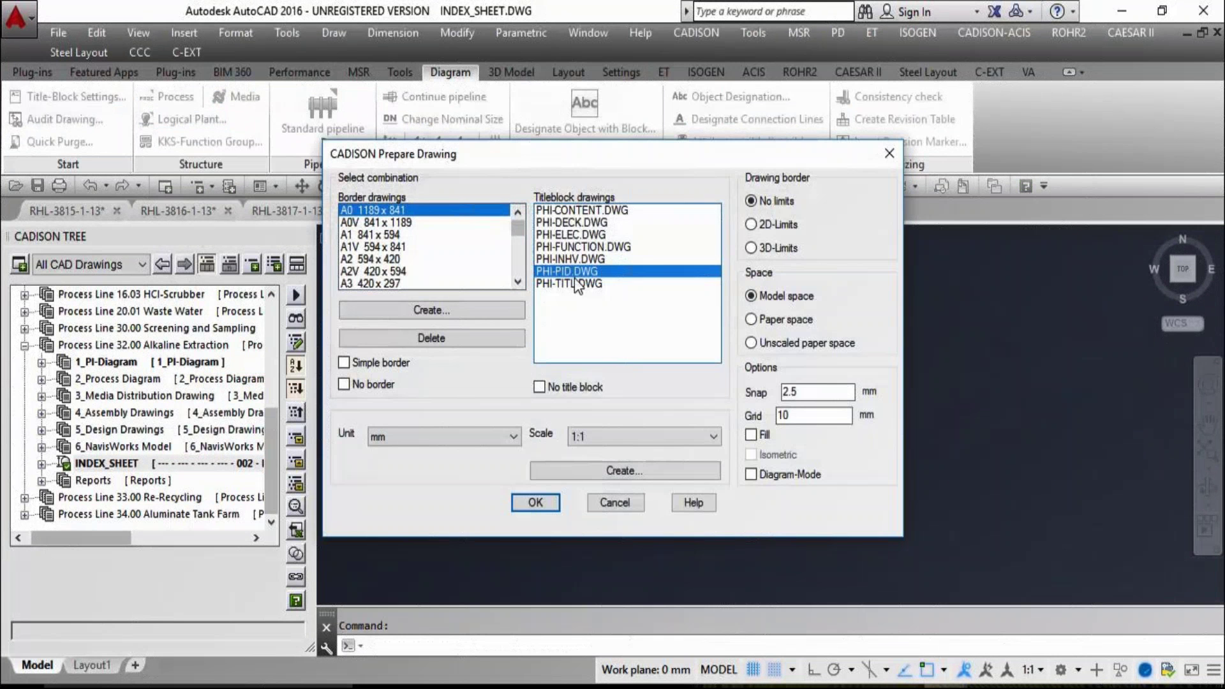
click(751, 437)
click(751, 475)
click(536, 503)
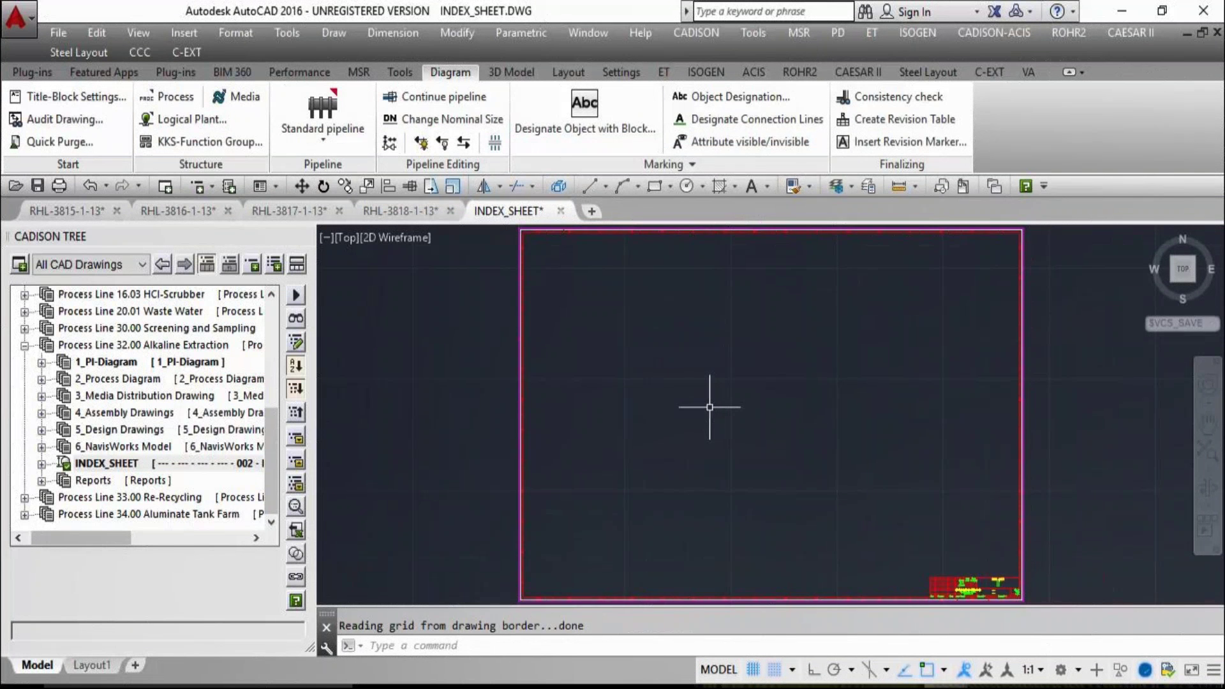
- Start designating an object with the first INDEX SHEET LATEST designation block
click(583, 117)
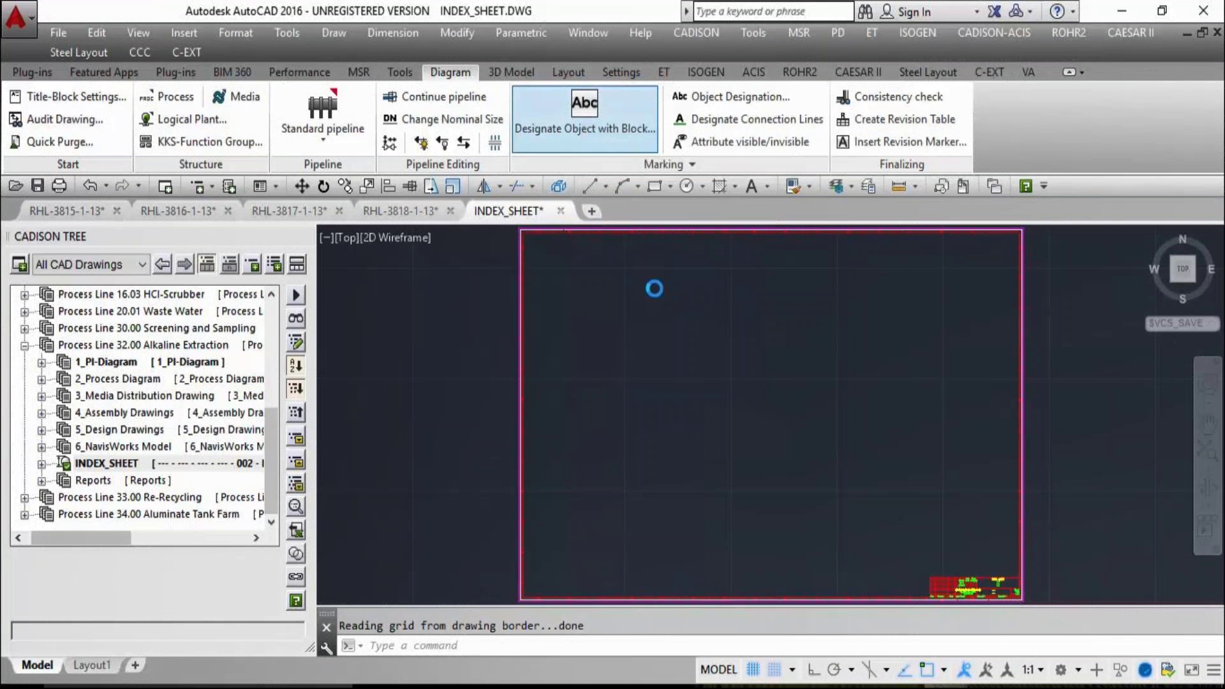
scroll(164, 496, down, 1)
click(171, 489)
double_click(476, 259)
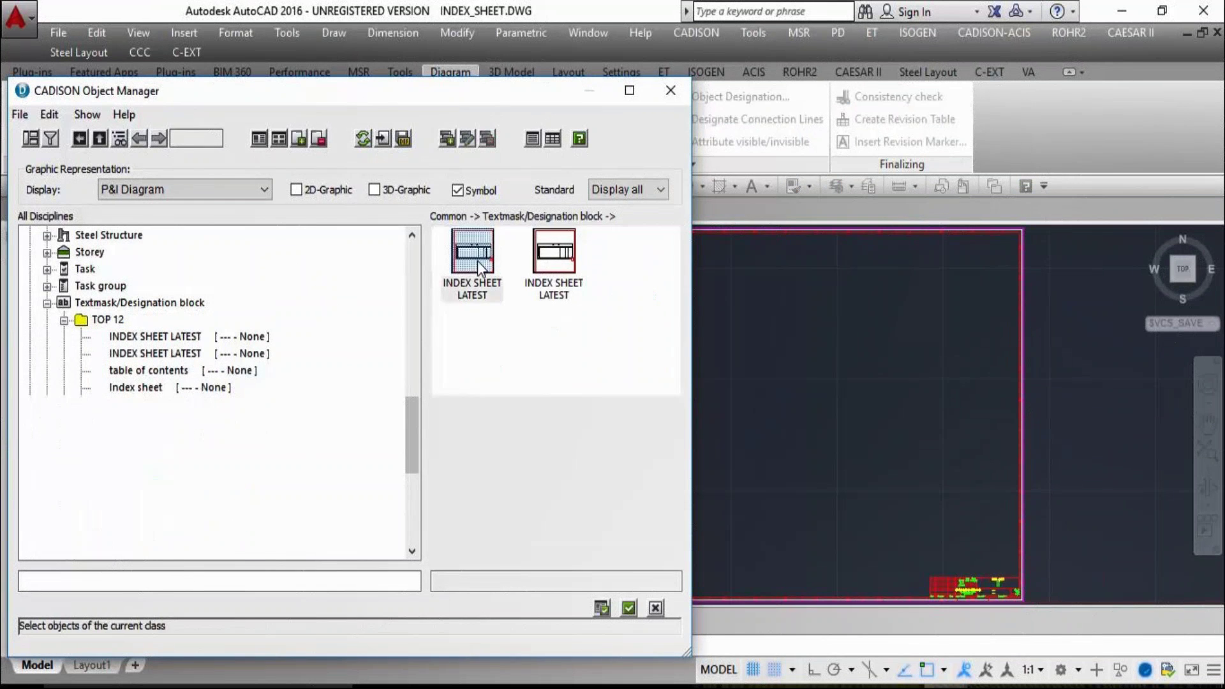
- Choose the 1_PI-Diagram document group under Process Line 32.00 Alkaline Extraction as the object to designate
click(667, 413)
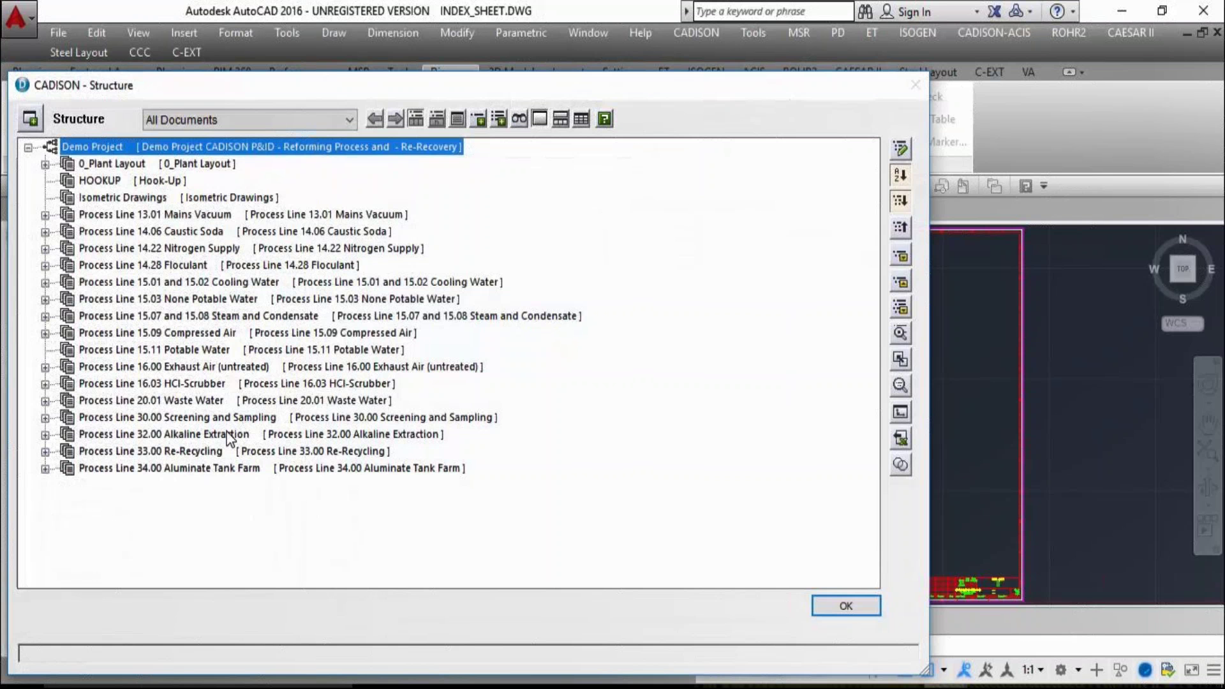
double_click(228, 437)
click(203, 451)
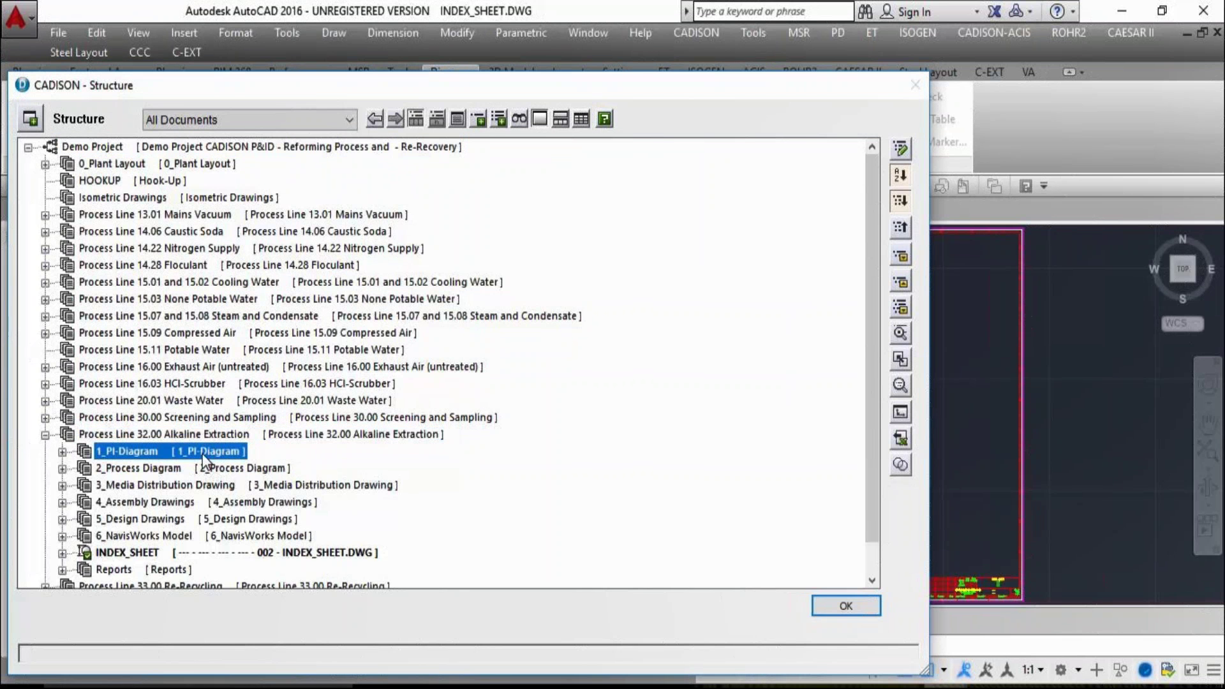
double_click(205, 453)
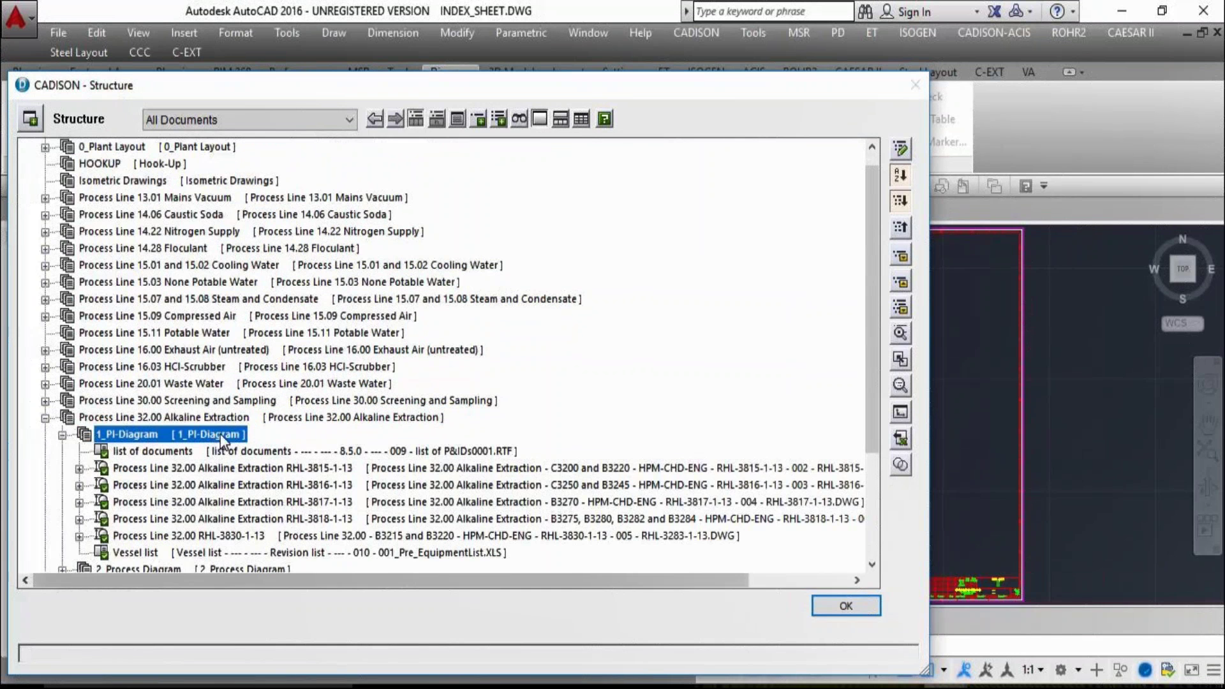
click(846, 606)
- Place the process P&ID index table just inside the upper-left corner of the drawing border and review its entries
scroll(721, 418, up, 3)
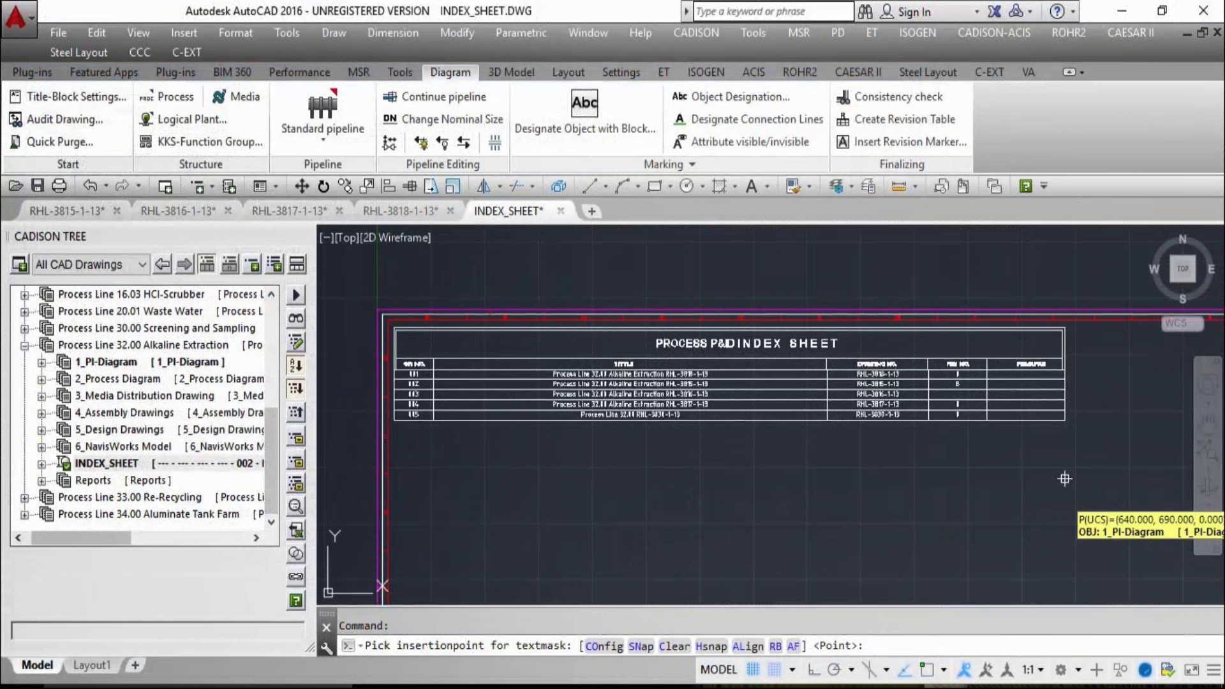
click(1064, 476)
right_click(1065, 476)
click(1110, 190)
scroll(656, 340, up, 3)
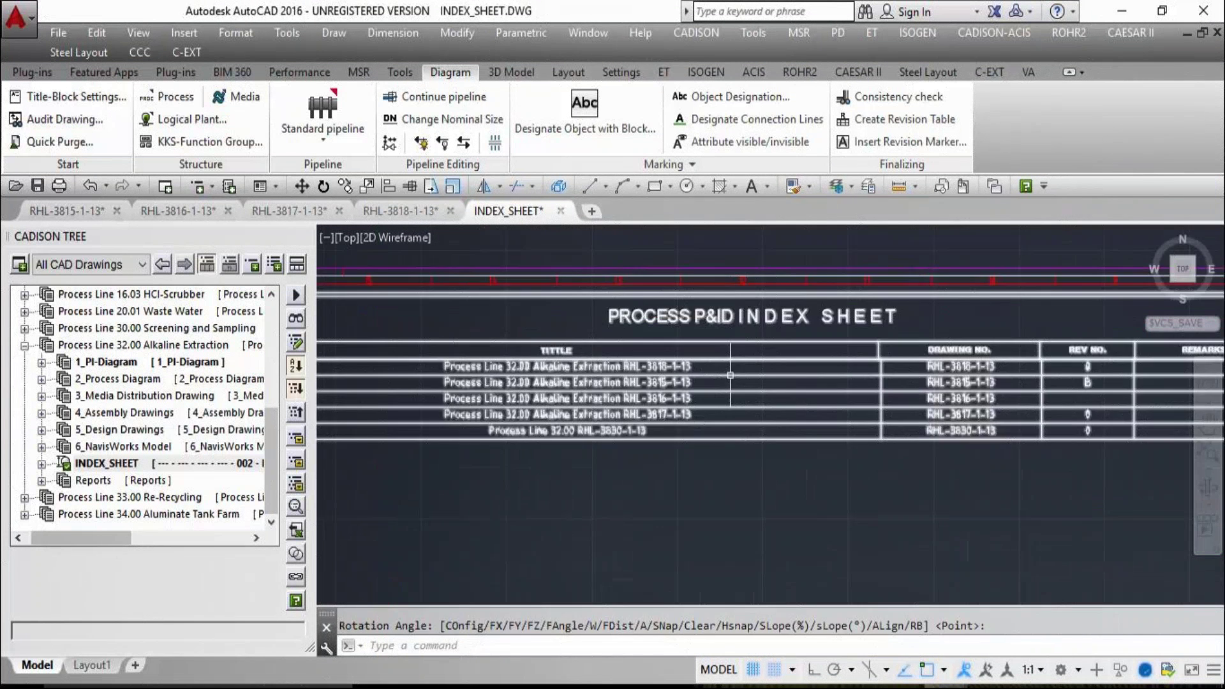
scroll(655, 340, up, 3)
scroll(655, 340, down, 2)
mouse_move(337, 550)
middle_down()
mouse_move(662, 594)
mouse_move(754, 563)
mouse_move(629, 544)
mouse_move(656, 525)
middle_up()
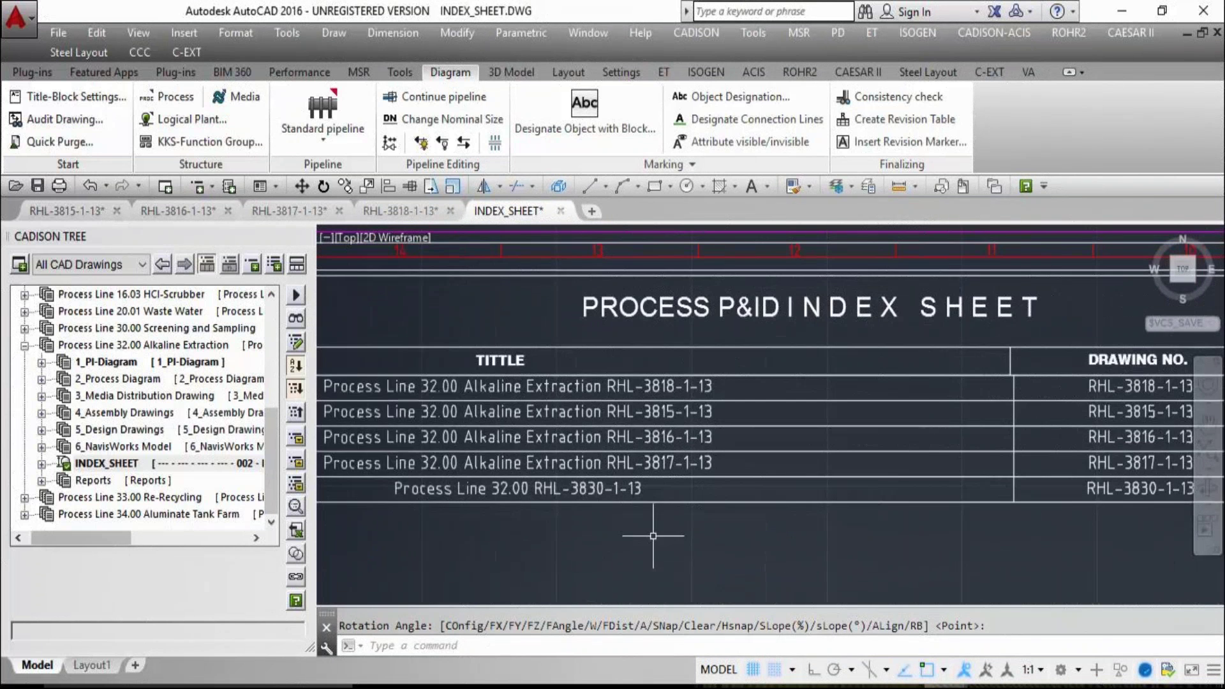
mouse_move(886, 538)
middle_down()
mouse_move(853, 534)
mouse_move(744, 588)
mouse_move(270, 477)
middle_up()
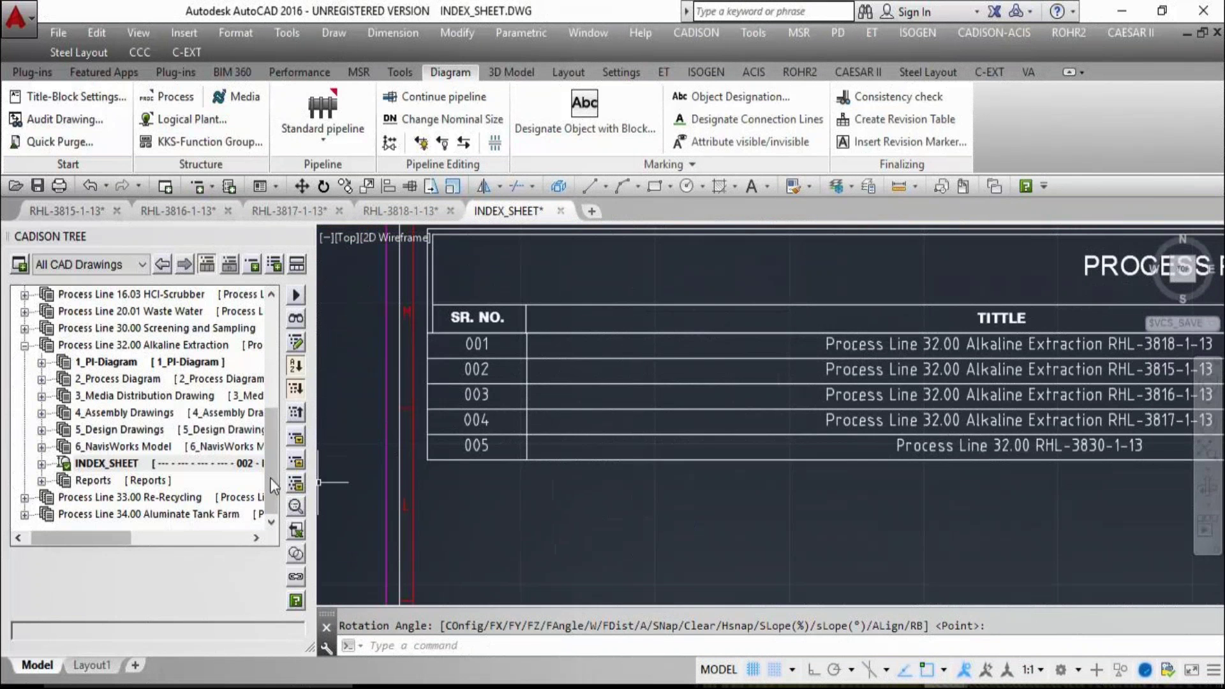
- Create a new English PI-Diagram document named TEST_PID.DWG in the 1_PI-Diagram group and check the index table
double_click(125, 362)
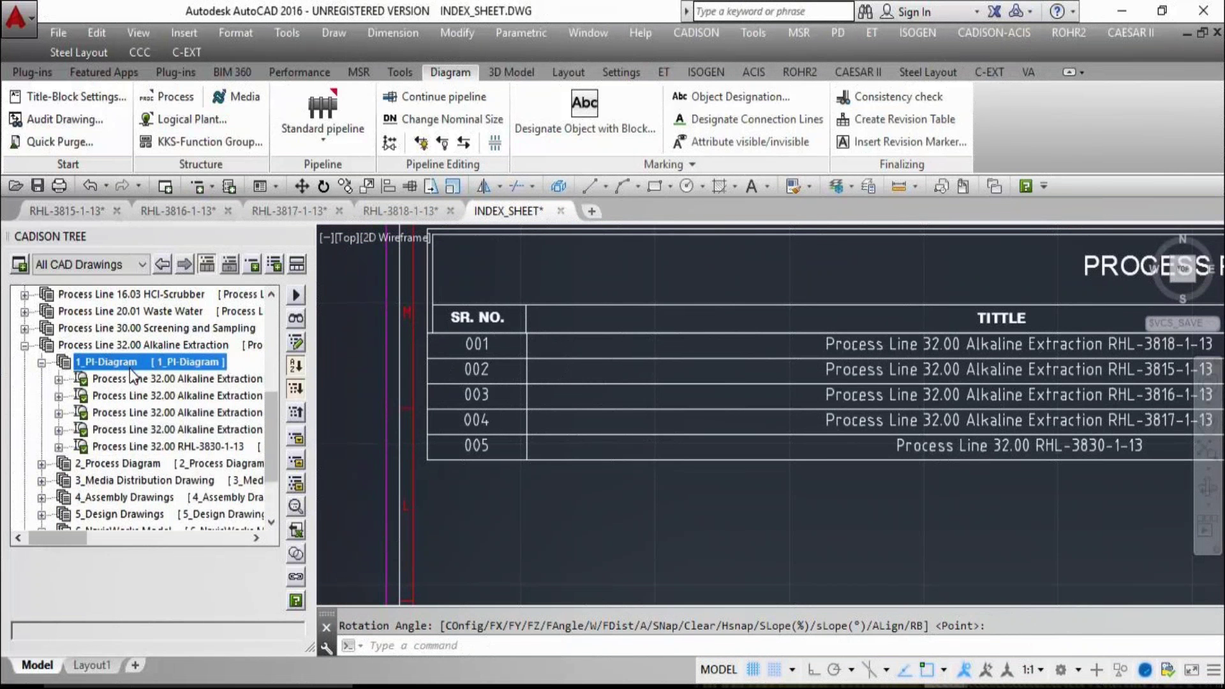
right_click(162, 365)
mouse_move(251, 603)
mouse_move(485, 474)
mouse_move(667, 494)
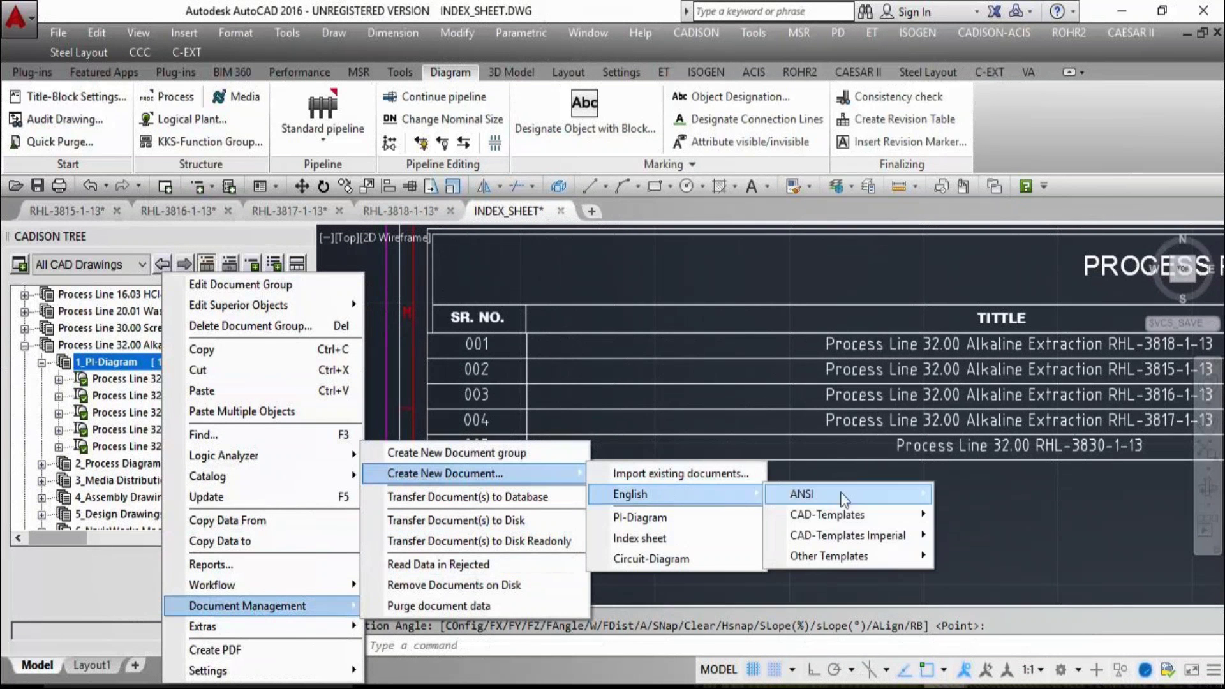
mouse_move(894, 516)
click(983, 495)
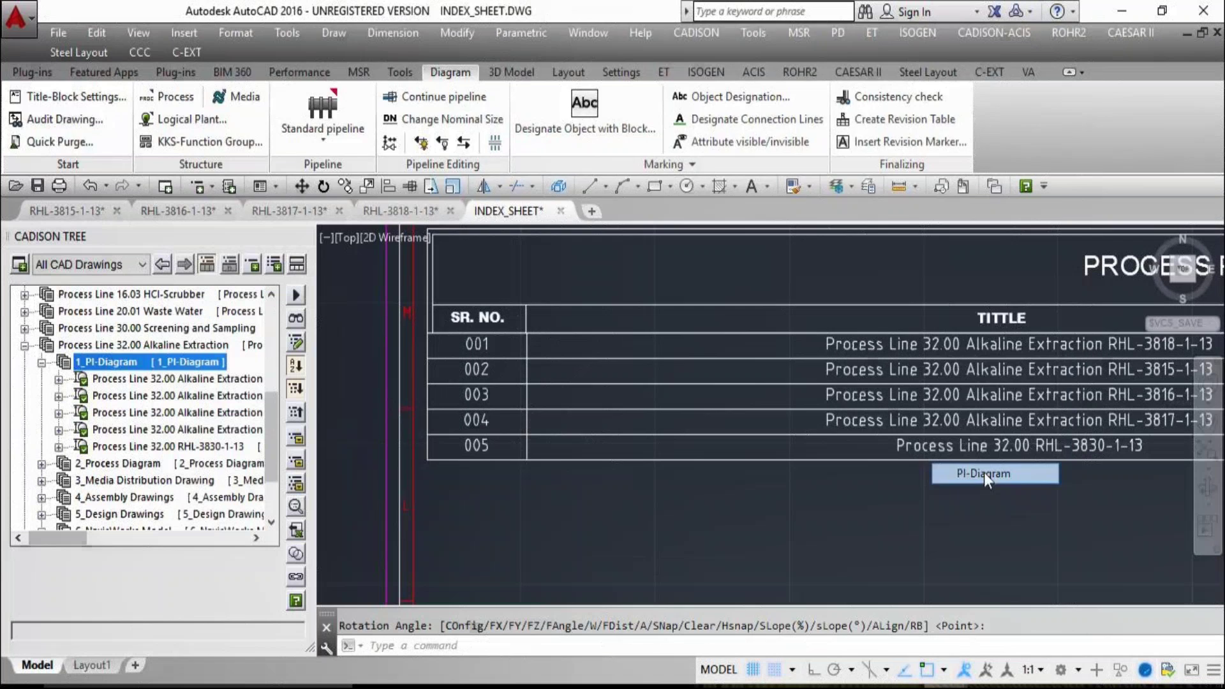
text(TEST_PID.DWG)
click(812, 230)
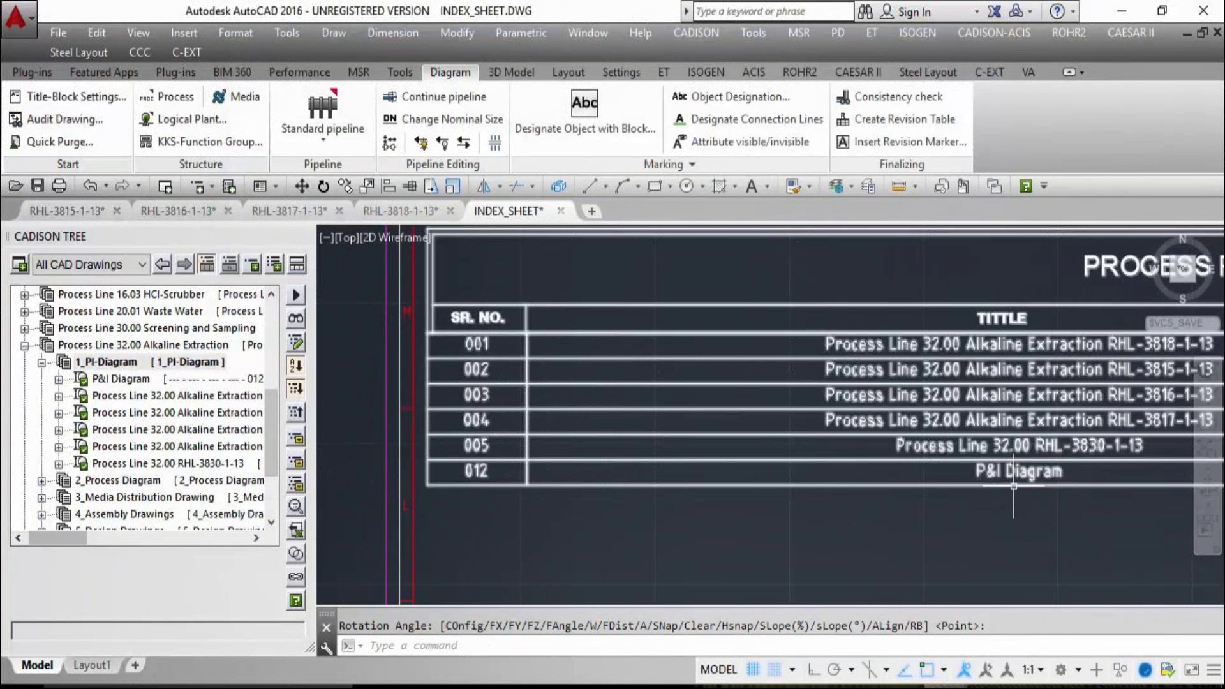
middle_drag(1004, 520, 723, 545)
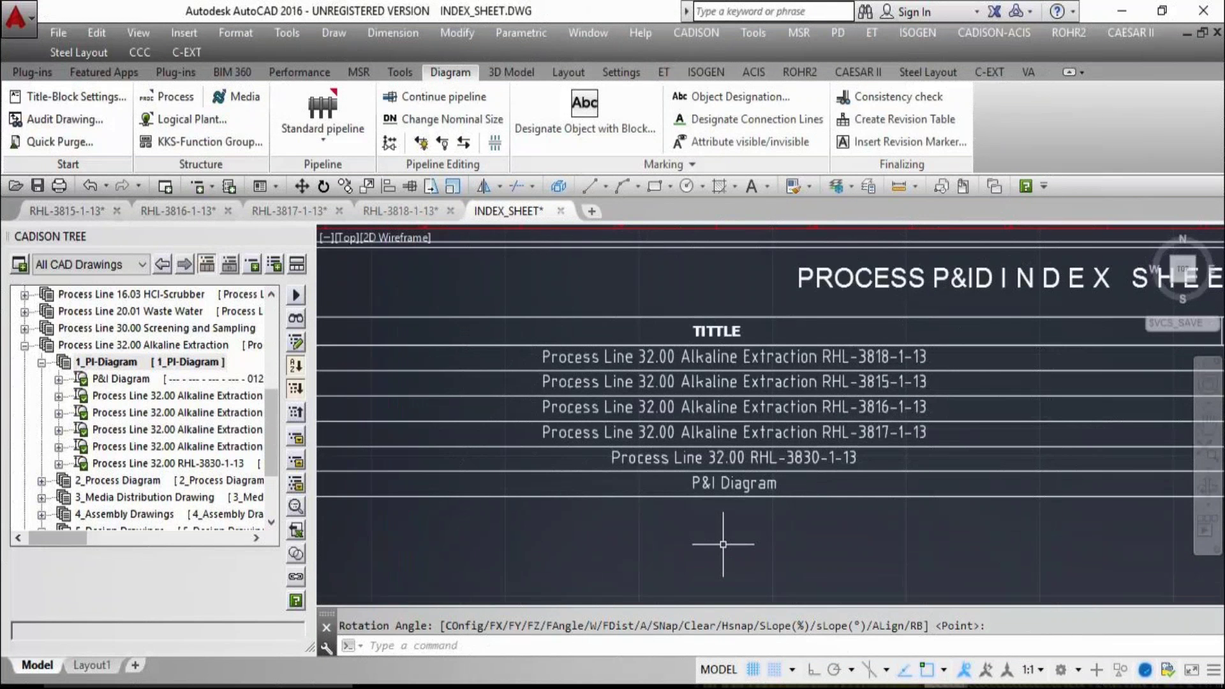
- Edit the P&I Diagram CAD drawing in the 1_PI-Diagram group, setting its sheet to 007 and Description 1 to TEST_PID
right_click(221, 379)
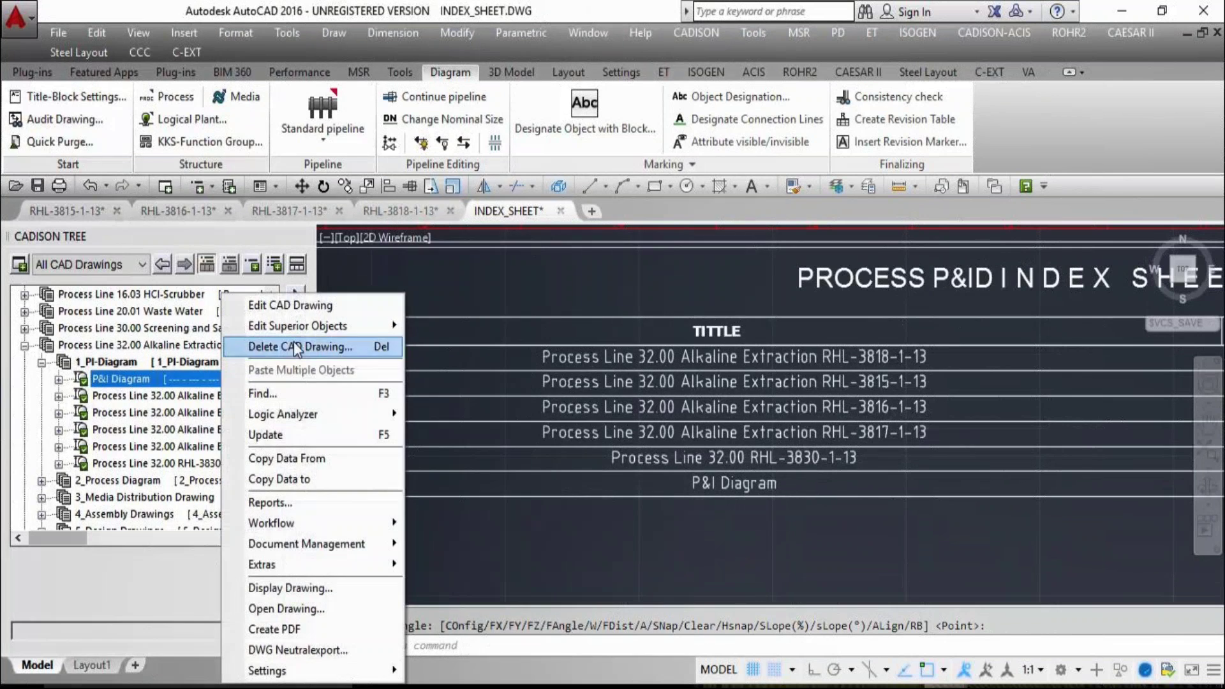
click(305, 304)
click(882, 312)
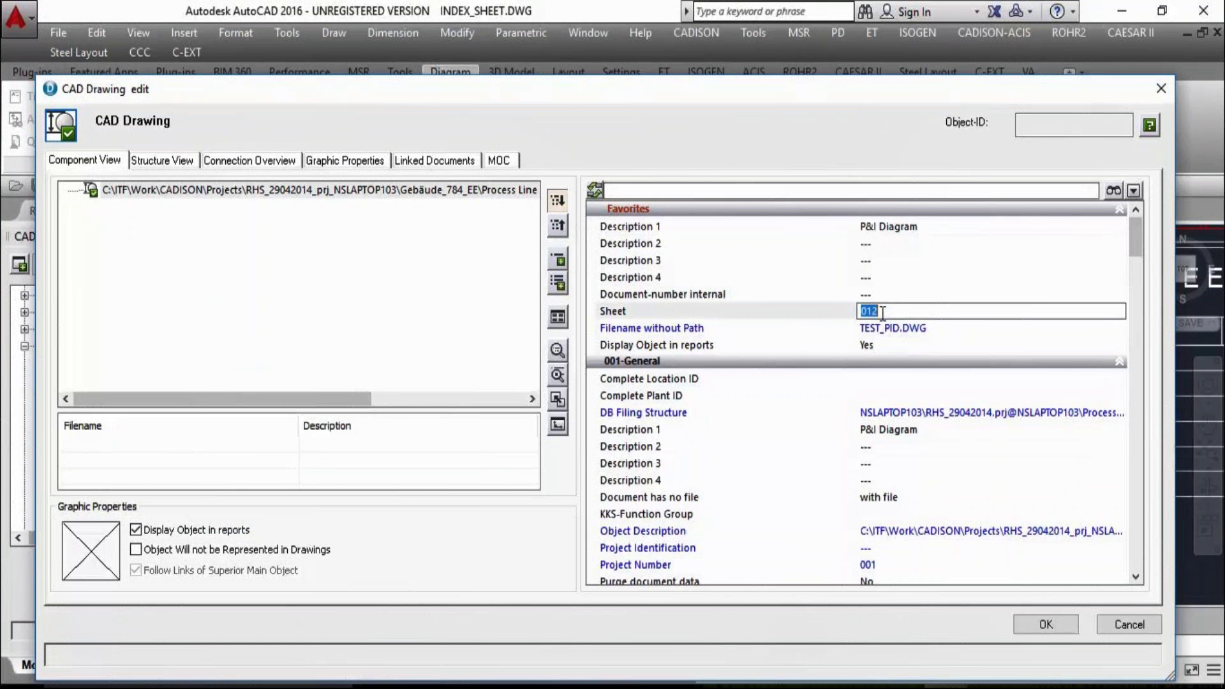
text(007)
click(921, 228)
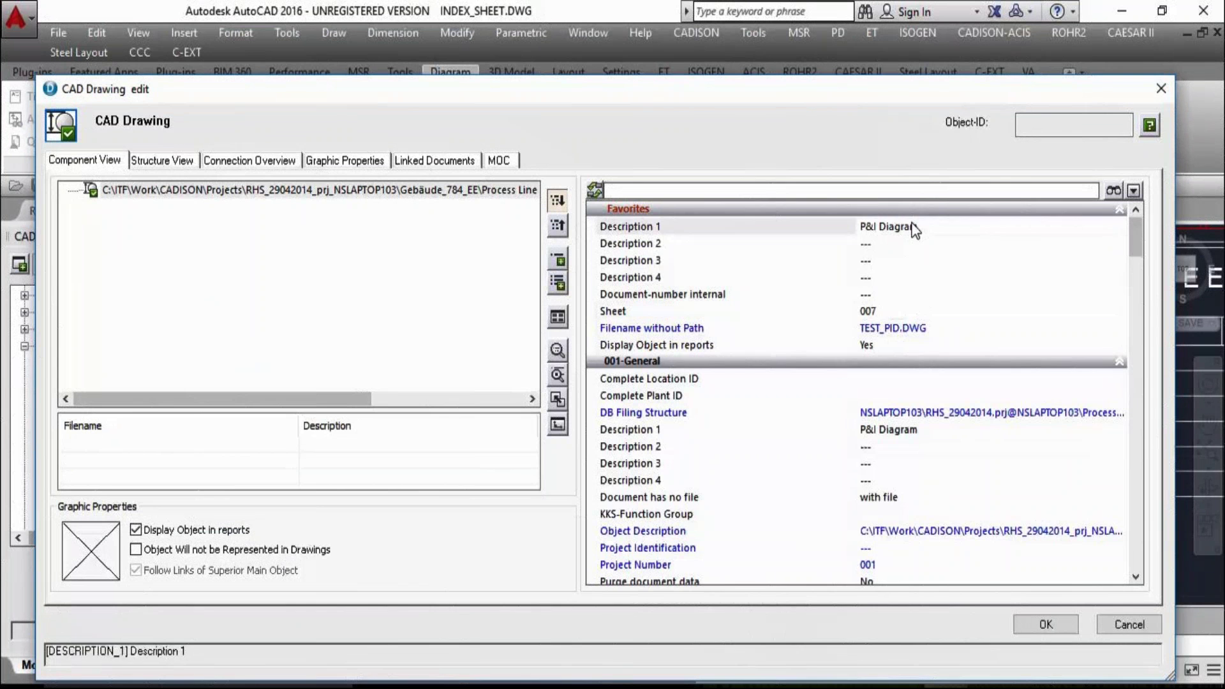
drag(940, 235, 765, 220)
text(TES)
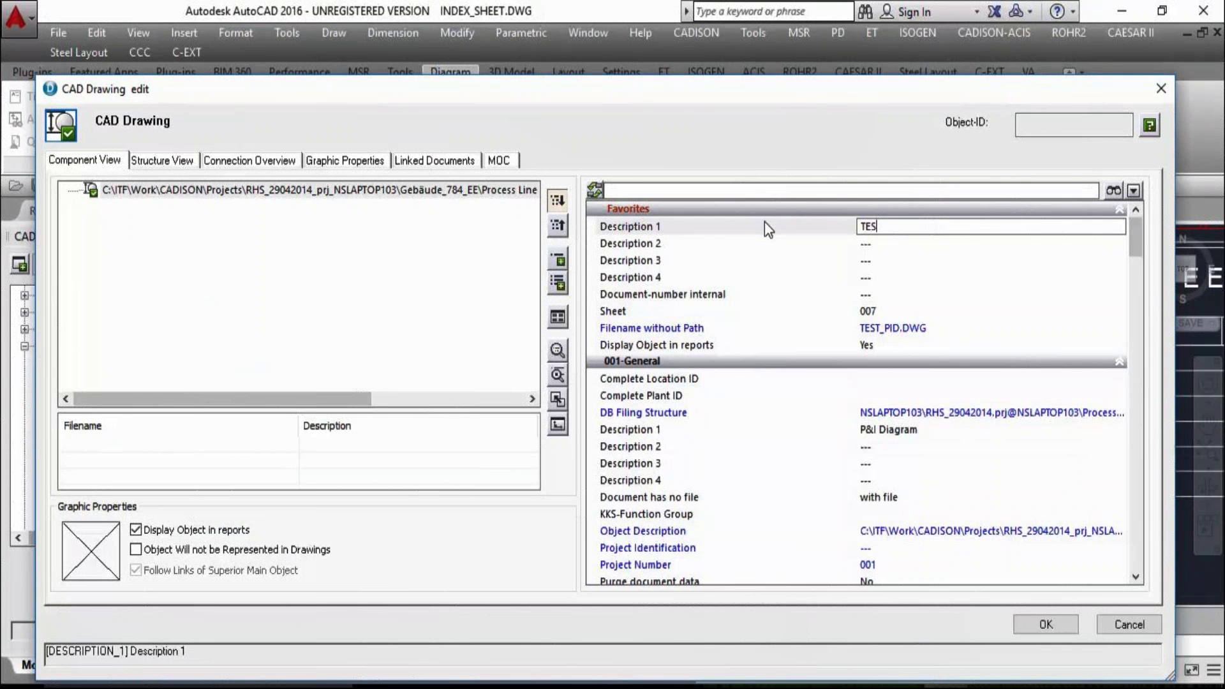
text(T_PID)
click(729, 246)
click(1046, 625)
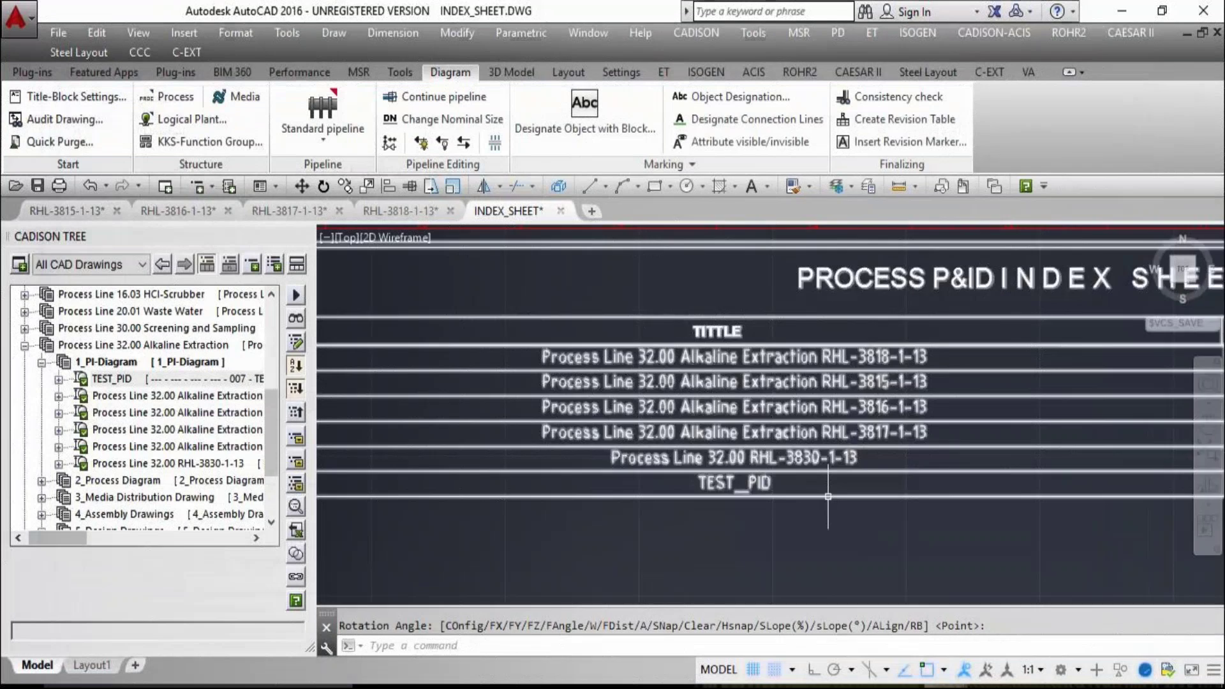
- Switch to the RHL-3815-1-13 drawing and examine the area around vessels C3200 and B3205
scroll(753, 455, down, 3)
middle_click(710, 452)
middle_click(710, 452)
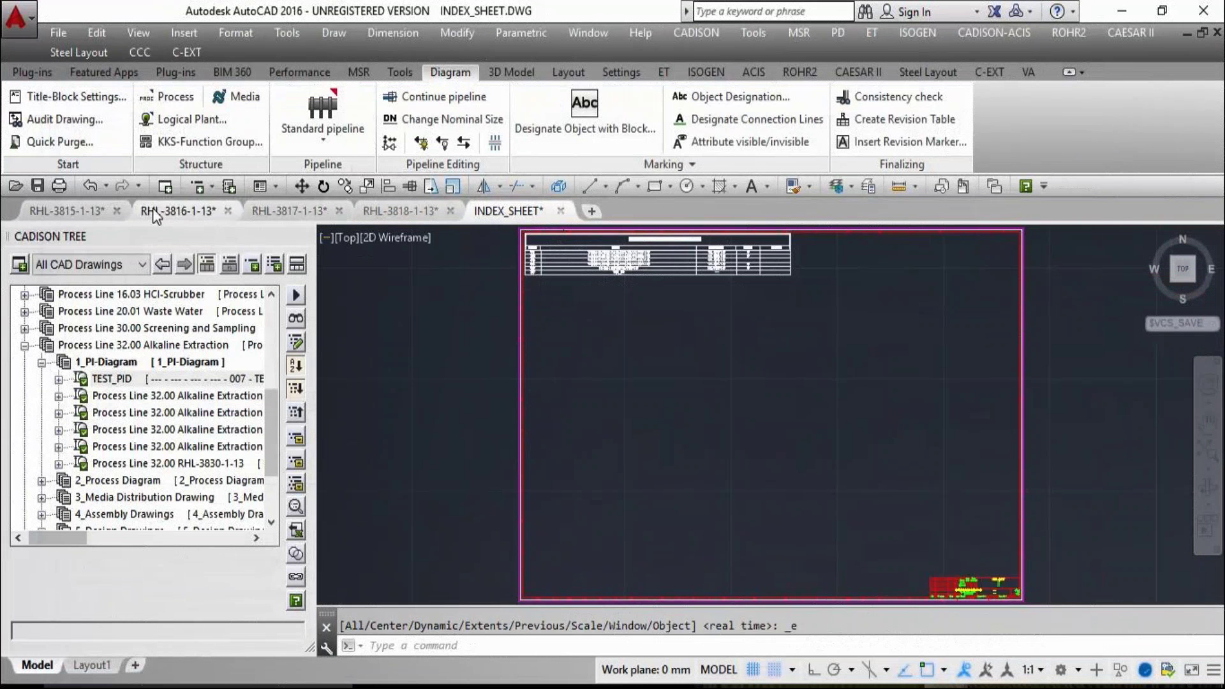
click(83, 208)
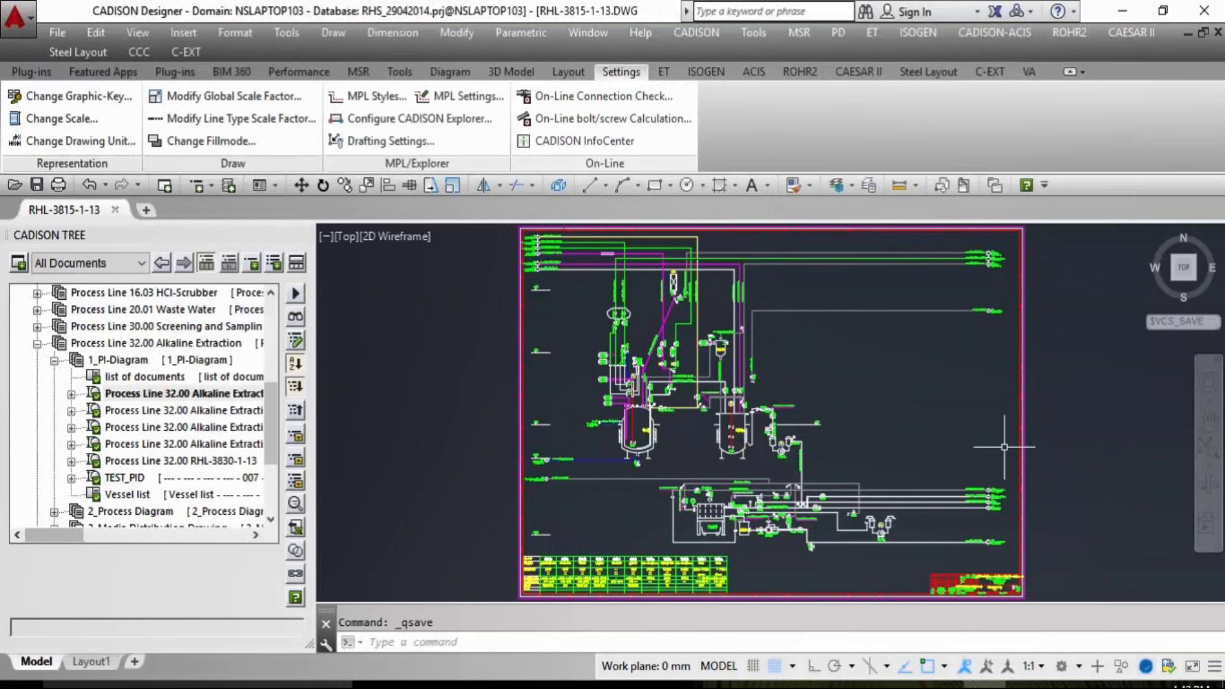
click(929, 398)
scroll(678, 454, up, 2)
scroll(678, 455, up, 5)
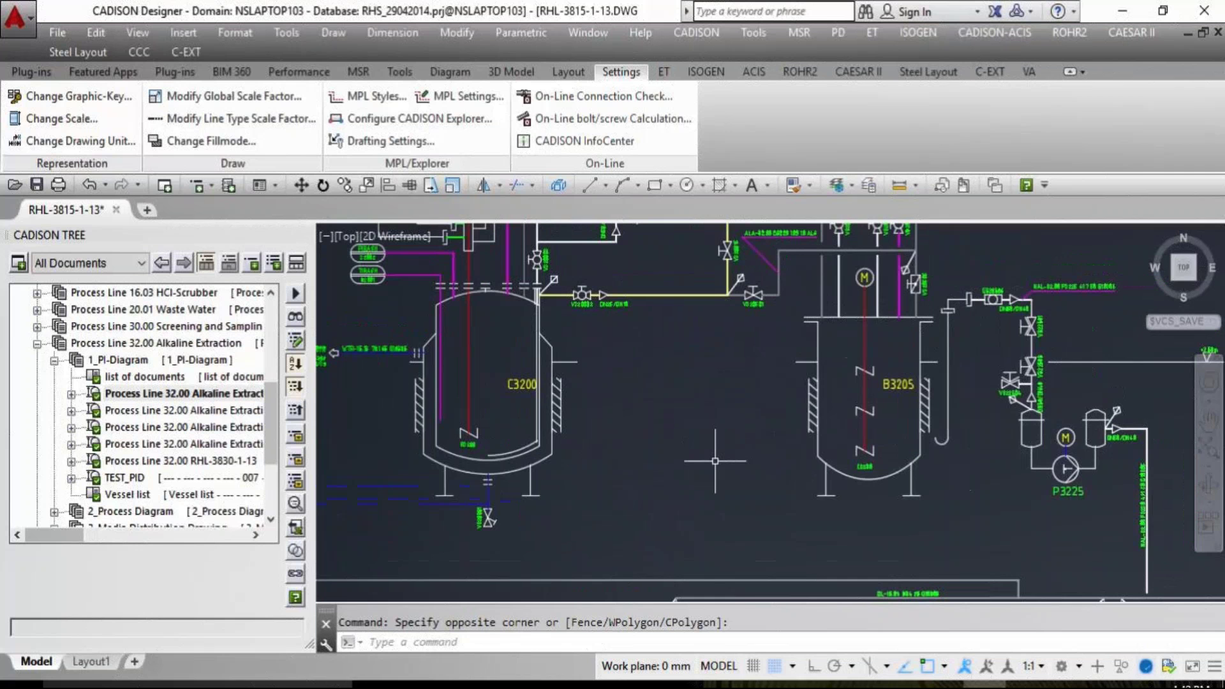
scroll(716, 460, down, 2)
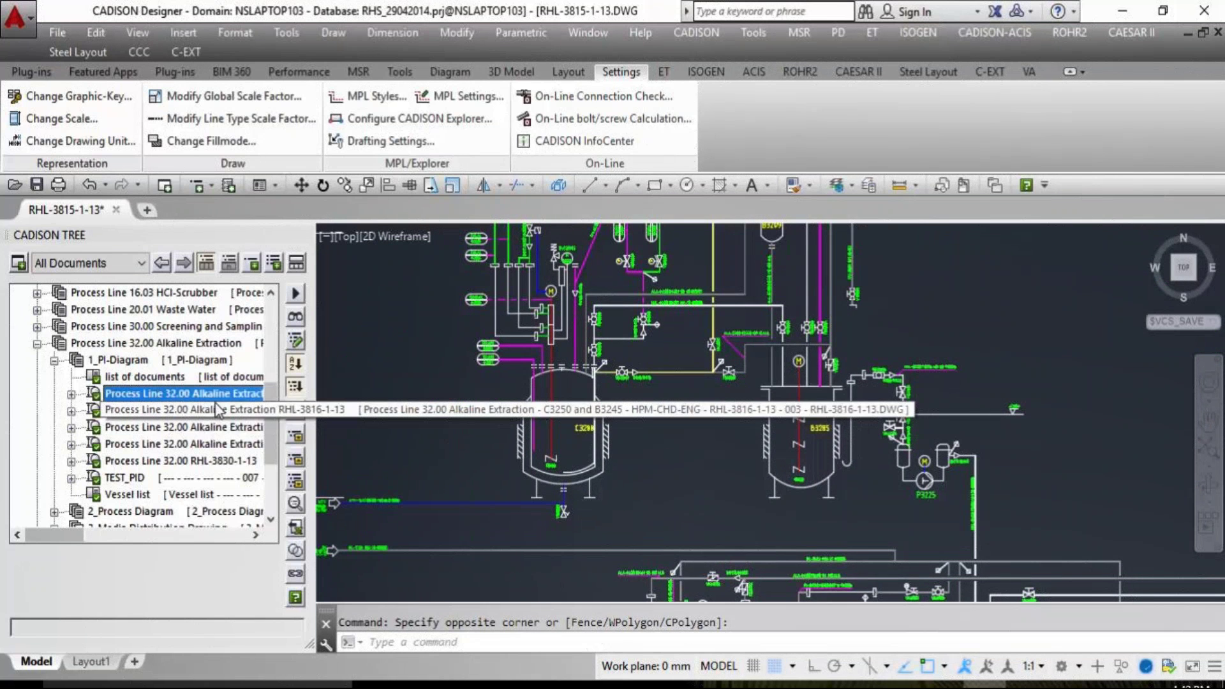
scroll(279, 376, up, 3)
scroll(281, 380, up, 2)
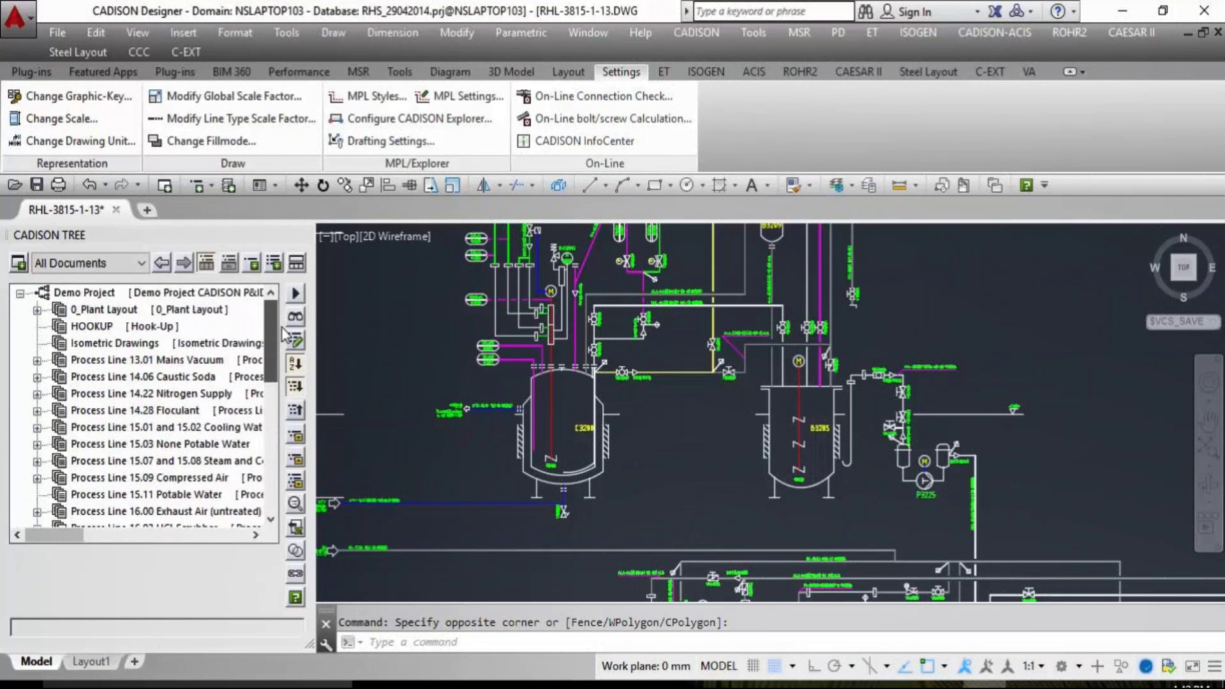
right_click(204, 295)
mouse_move(323, 355)
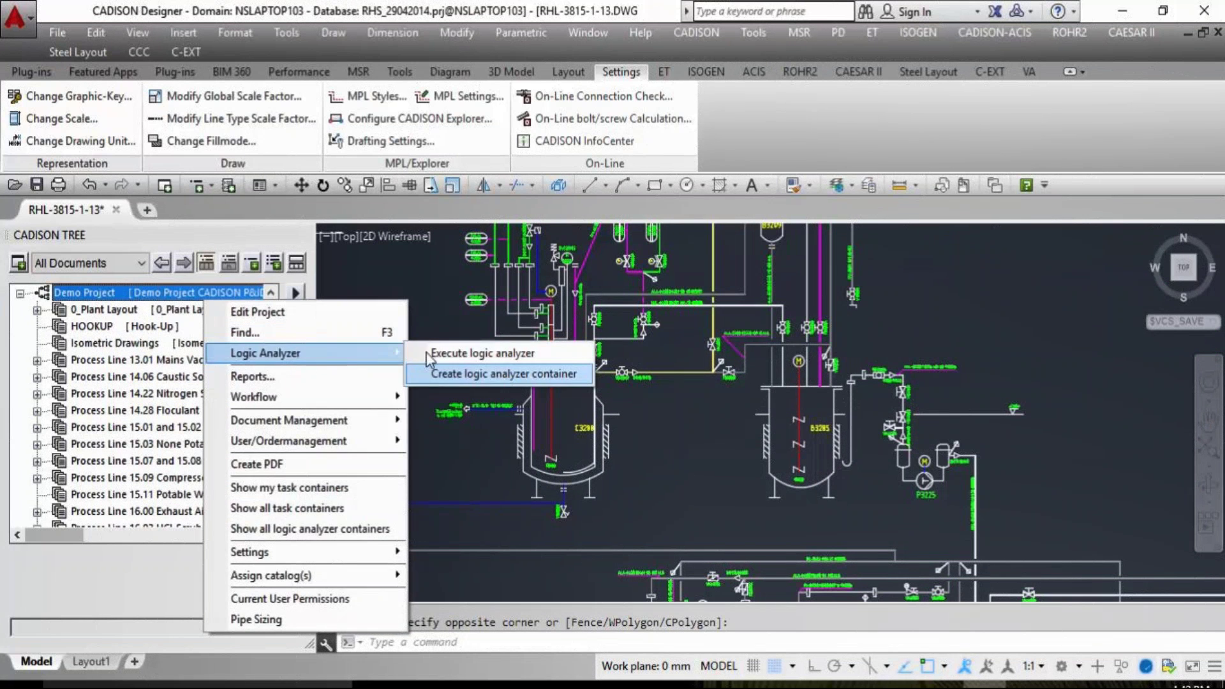
click(509, 375)
- Execute the logic analyzer on the RHL-3815-1-13 drawing with the Uniqueness of equipment codes check, and close the results
scroll(281, 376, down, 6)
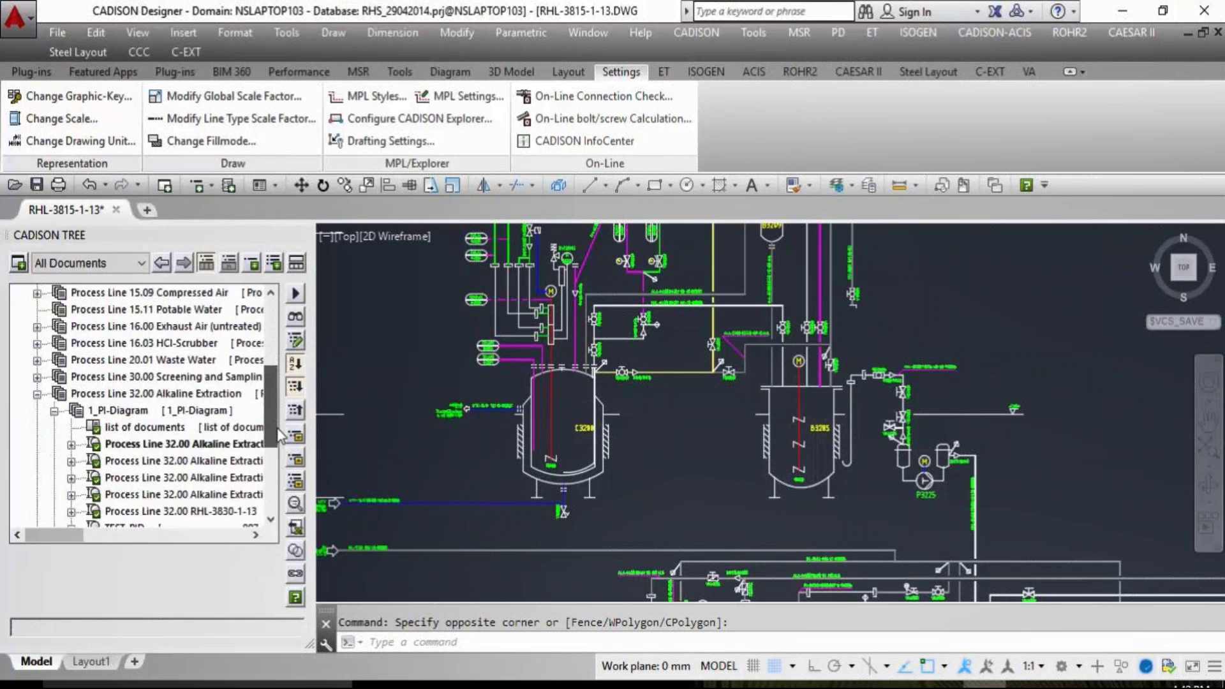
scroll(209, 420, up, 2)
right_click(208, 412)
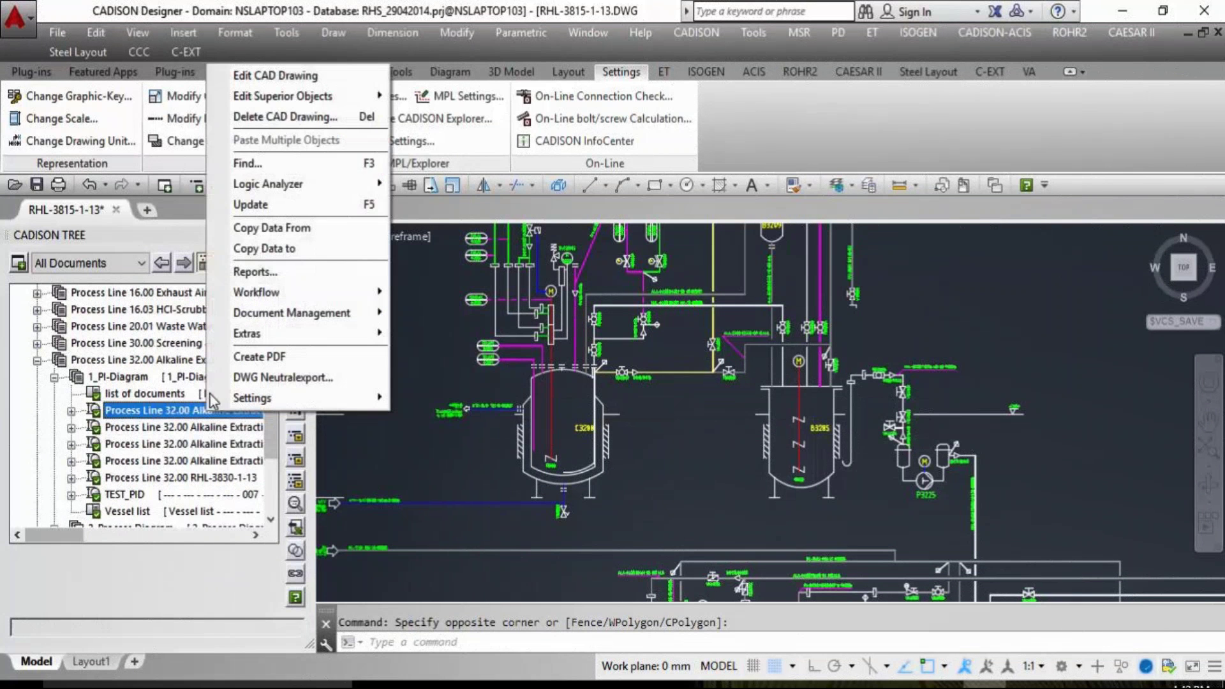
mouse_move(316, 190)
click(453, 185)
drag(1177, 262, 1200, 439)
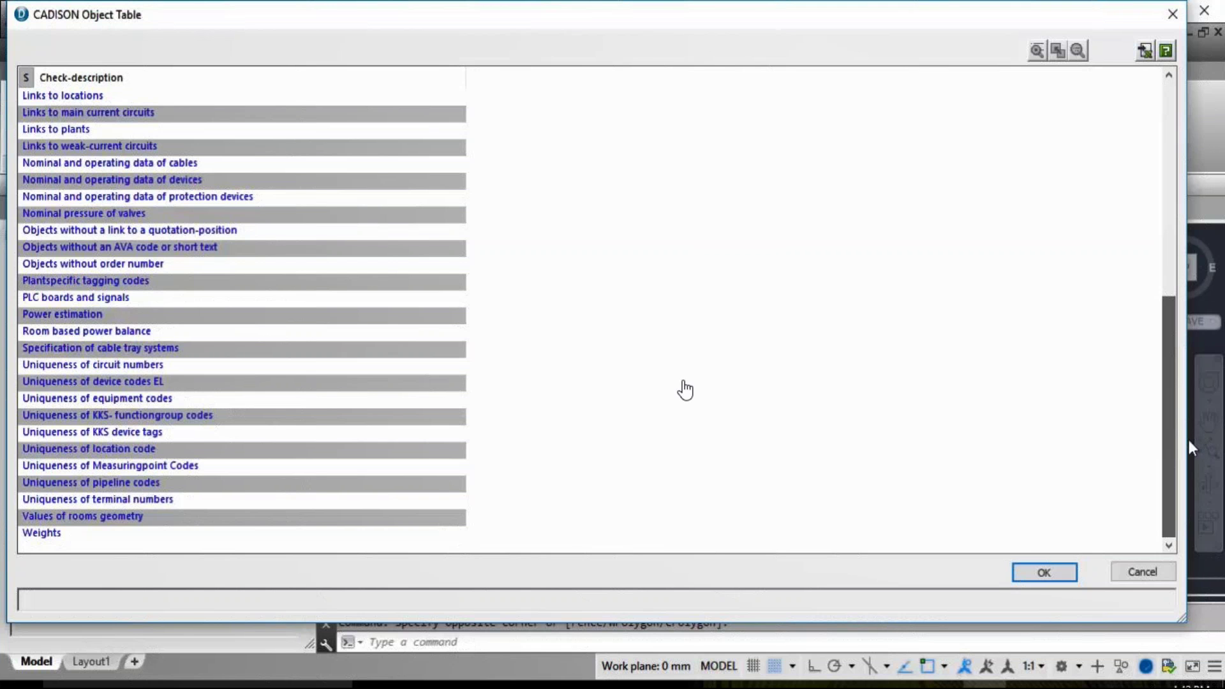
click(131, 401)
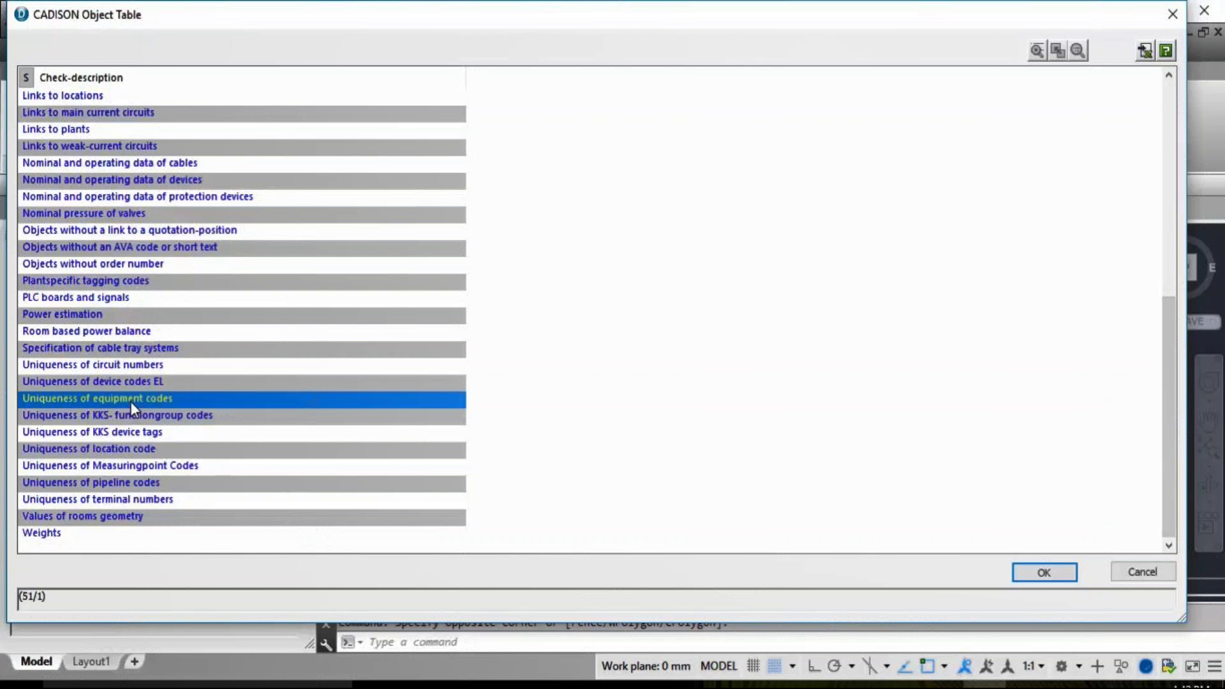
click(1046, 573)
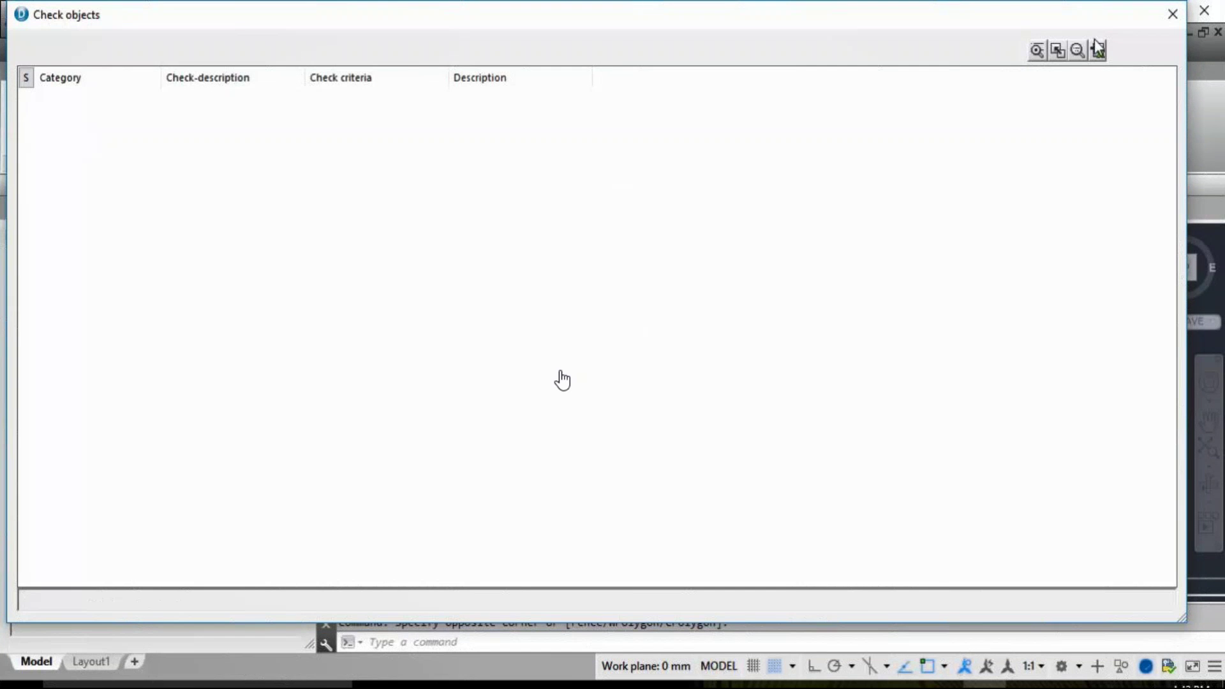
click(1173, 14)
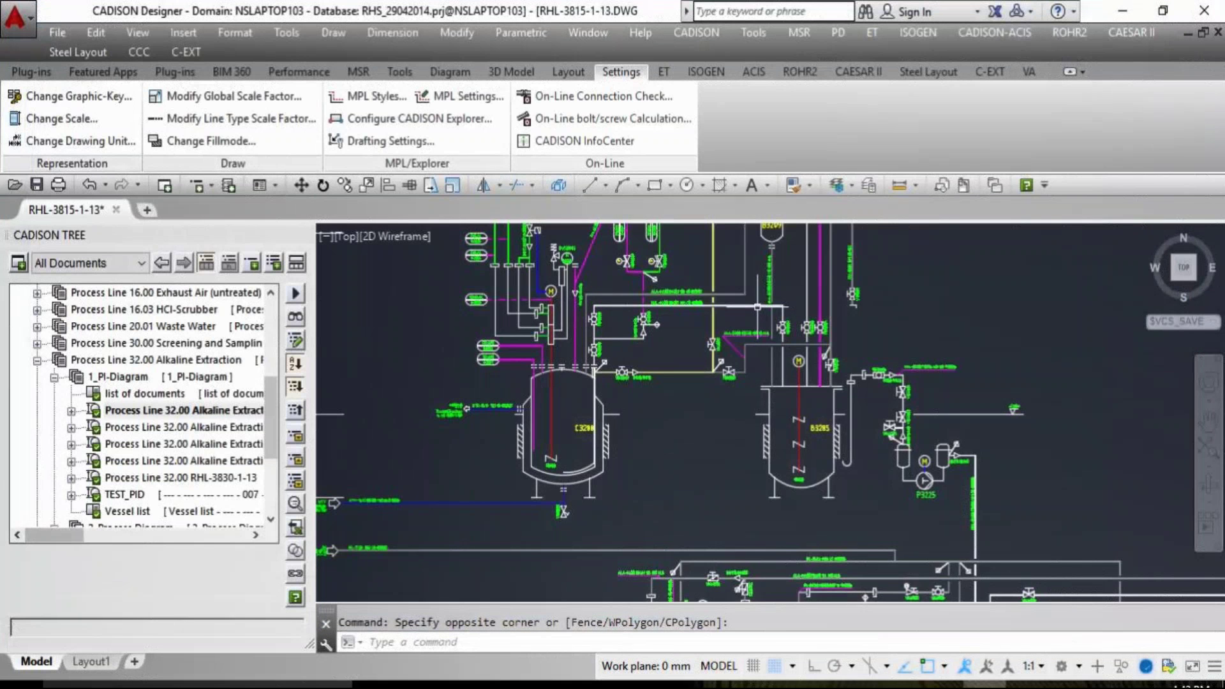
- Change vessel C3200's code character to B and its counting number to 3205, duplicating the neighbouring tank's code
scroll(670, 458, up, 3)
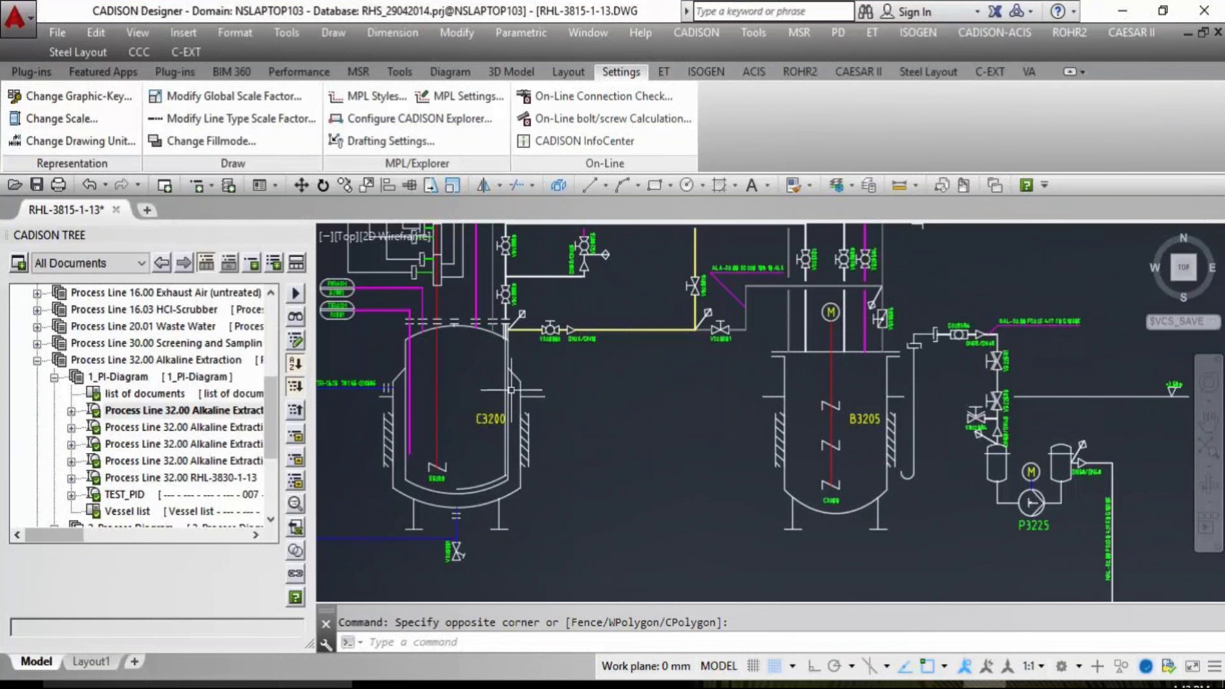
double_click(487, 333)
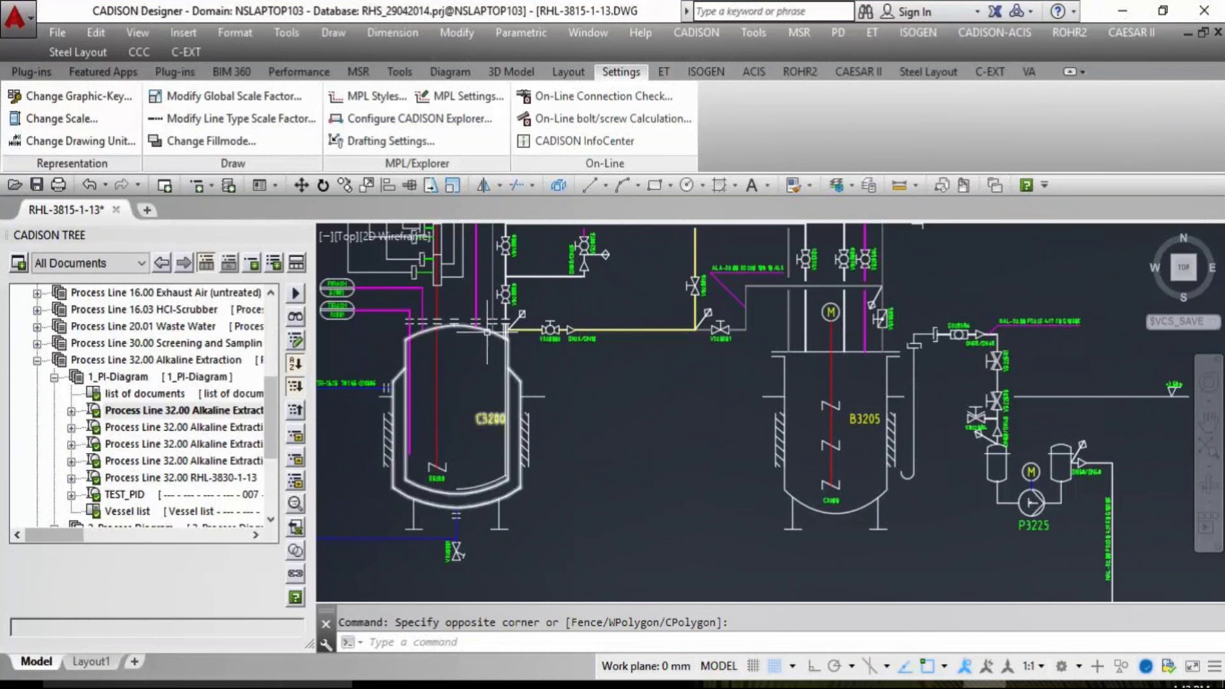
click(1065, 309)
text(B)
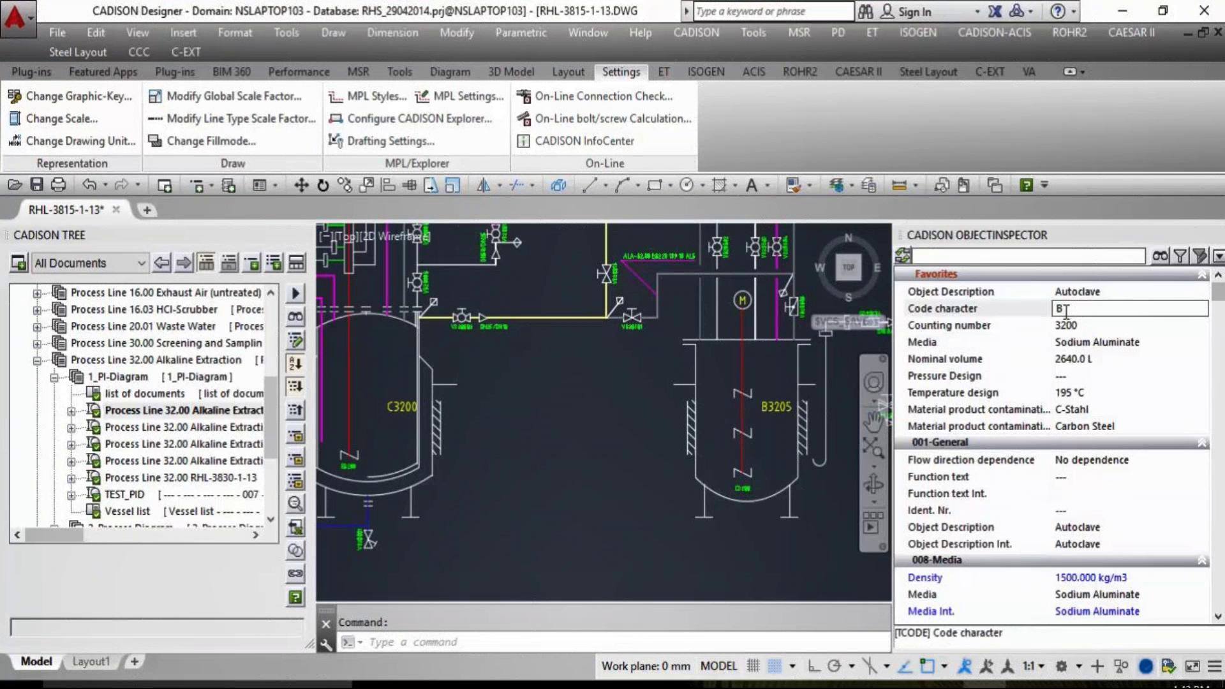
click(1076, 325)
text(3205)
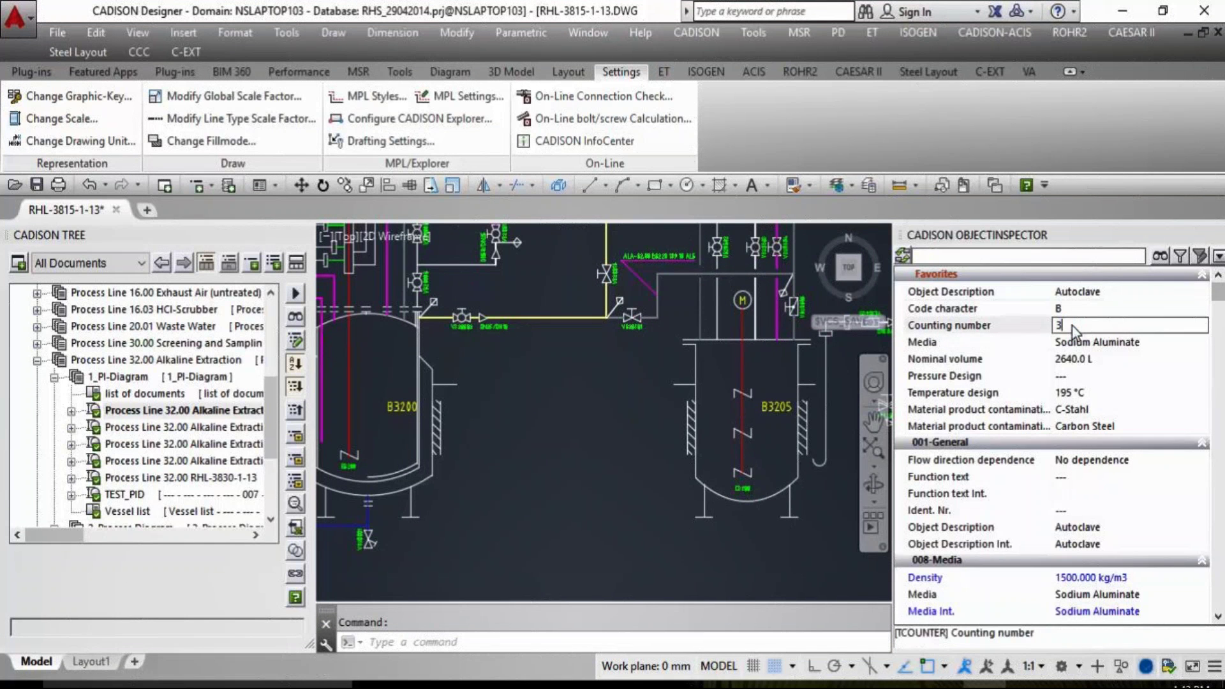
click(988, 343)
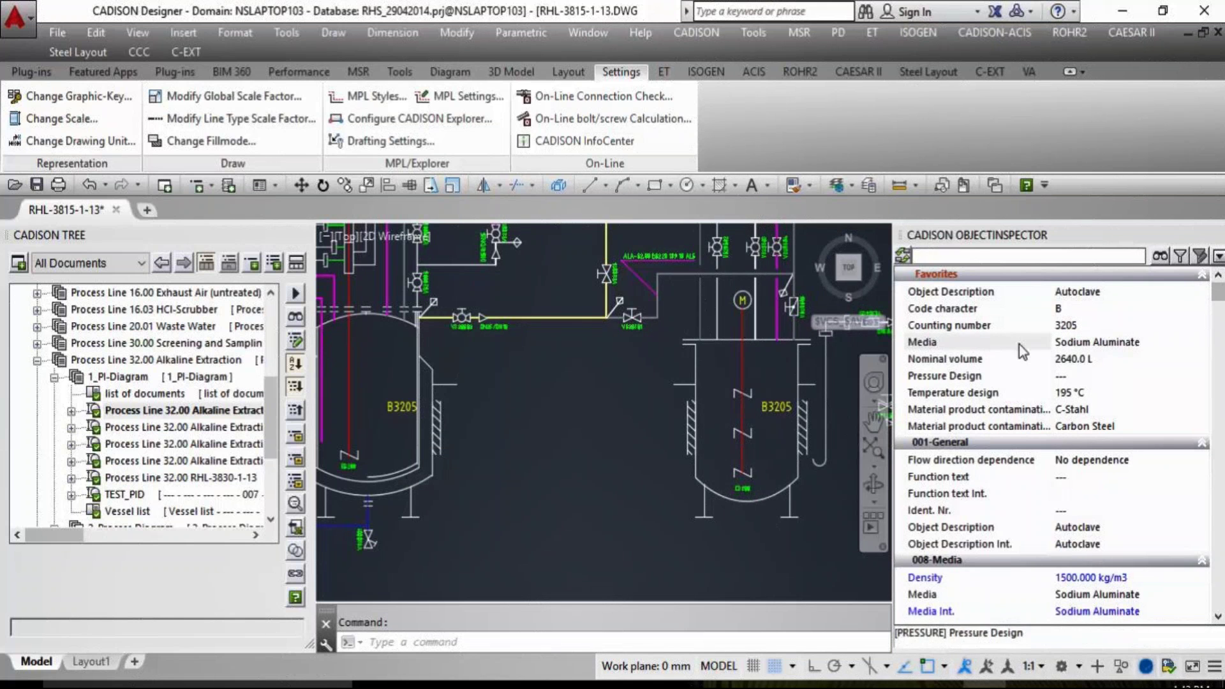
key(ctrl+1)
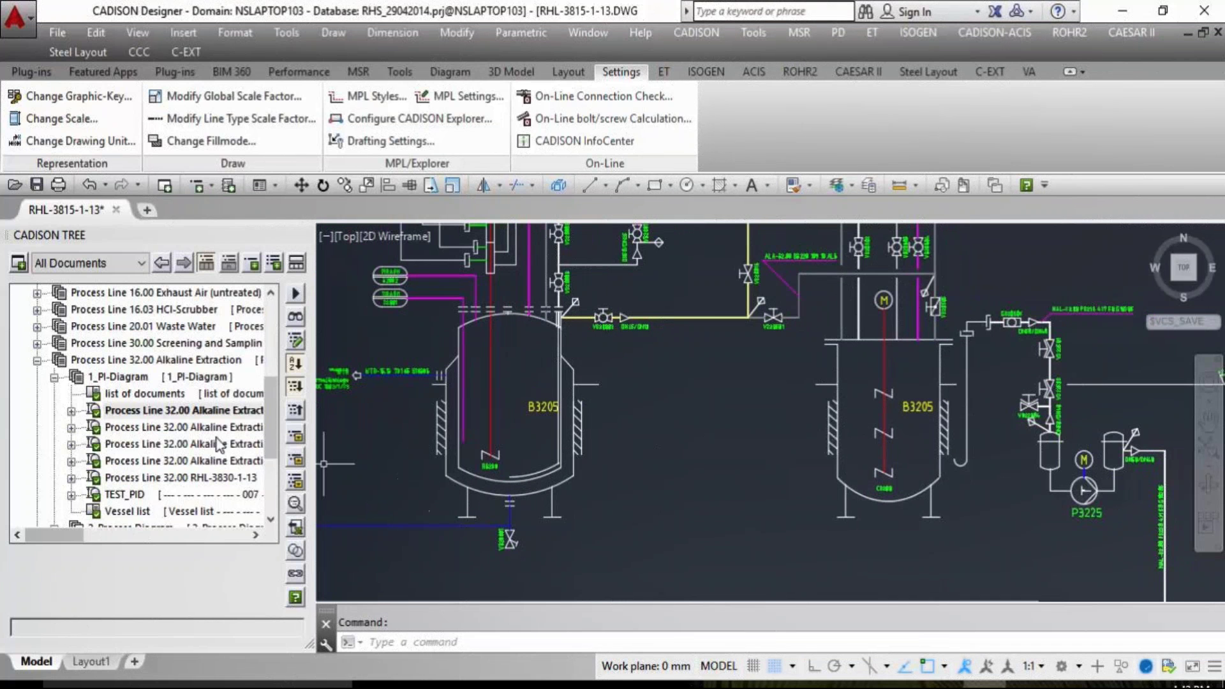
- Rerun the Uniqueness of equipment codes check on the RHL-3815-1-13 drawing and widen the result columns to read the check criteria and descriptions
right_click(203, 410)
mouse_move(272, 184)
click(542, 183)
scroll(131, 449, down, 8)
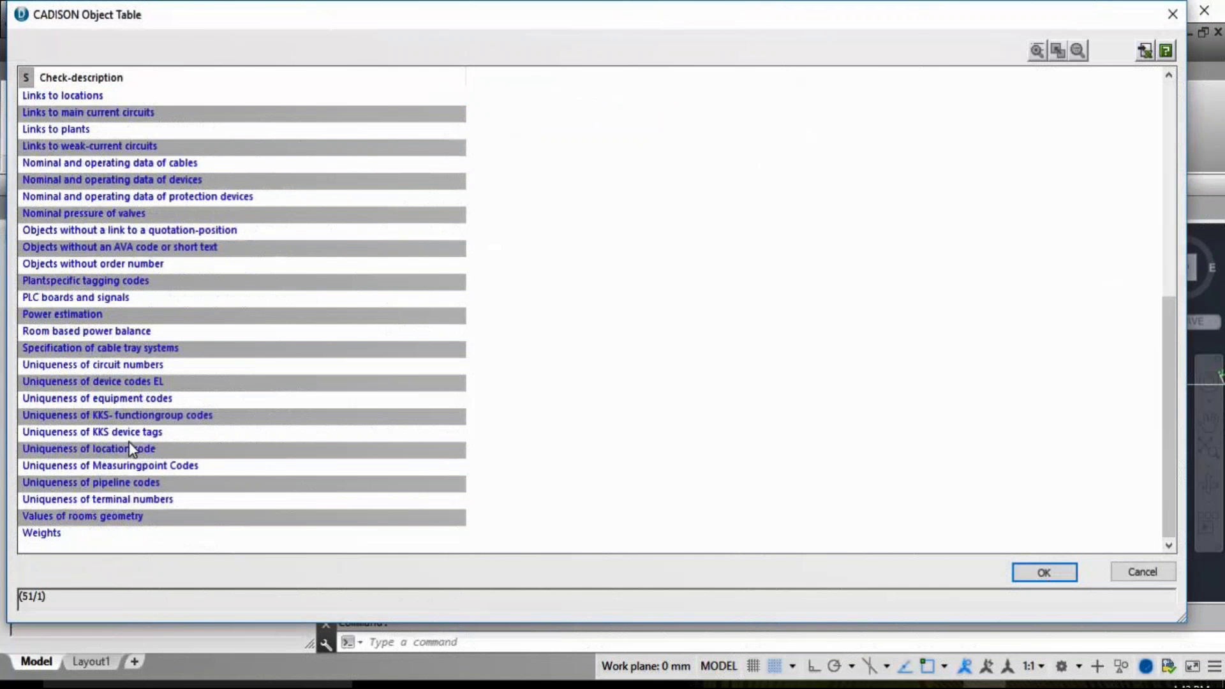
click(105, 401)
click(1035, 572)
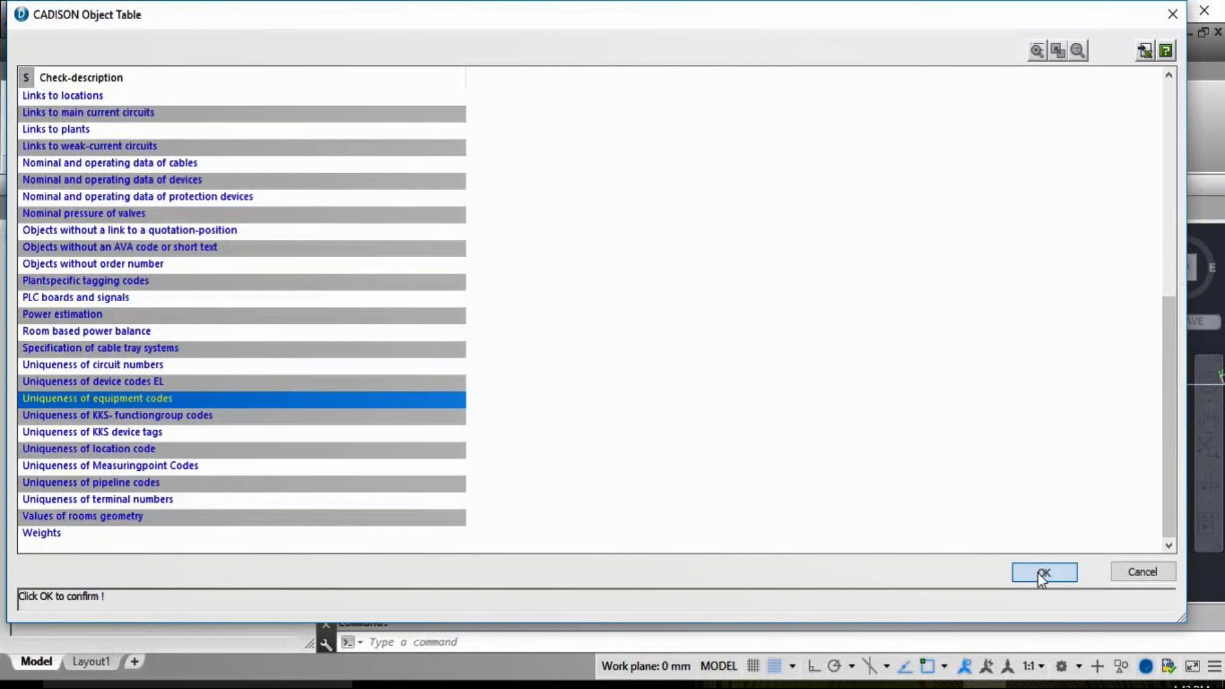
drag(597, 77, 717, 77)
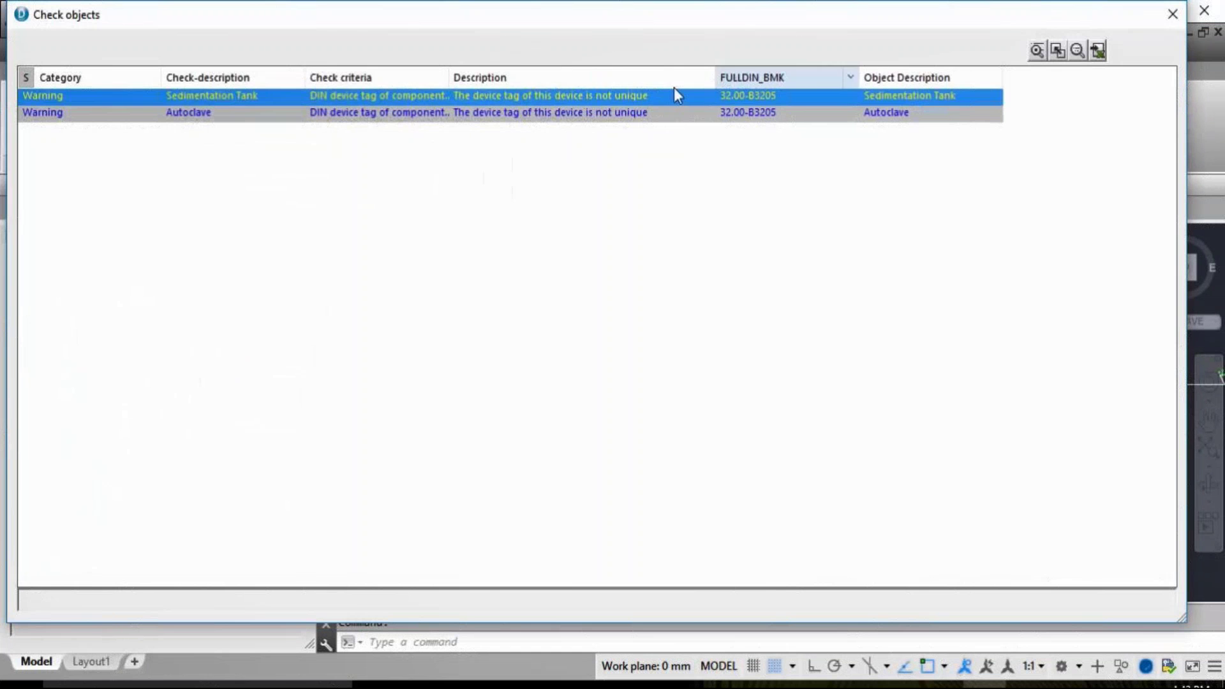
drag(445, 77, 539, 79)
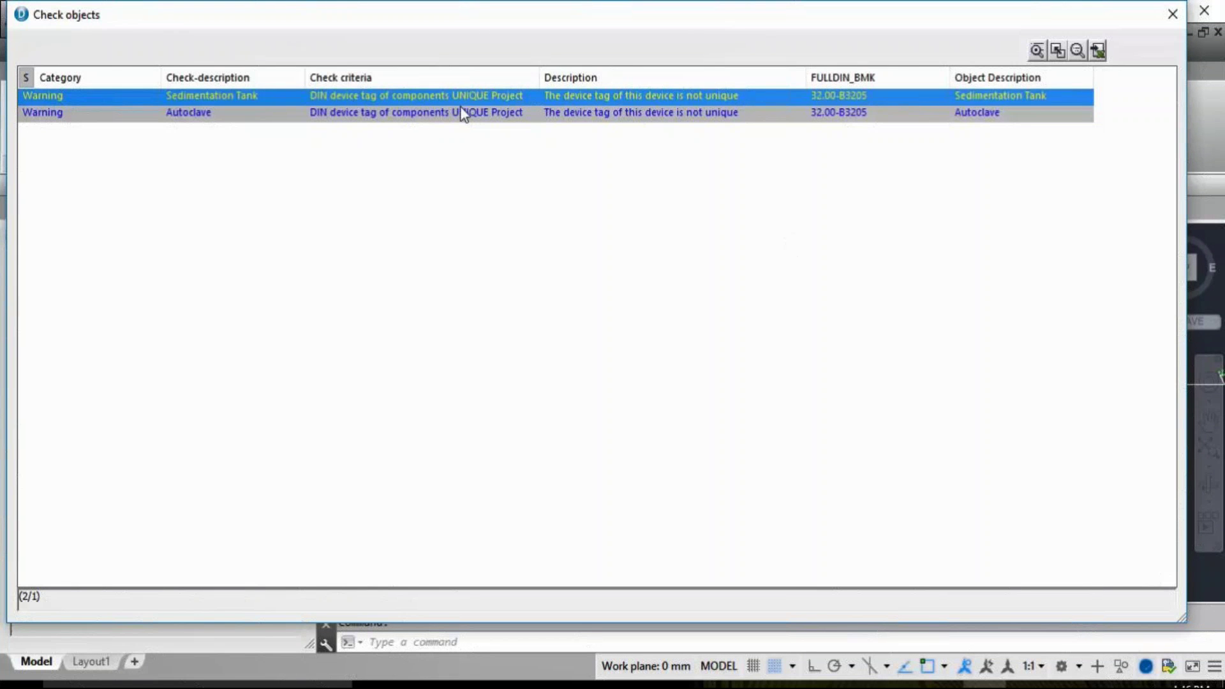
- Edit the Autoclave from the check results, setting its code character to C and counting number to 3200, and close the results
click(393, 113)
right_click(558, 119)
click(609, 129)
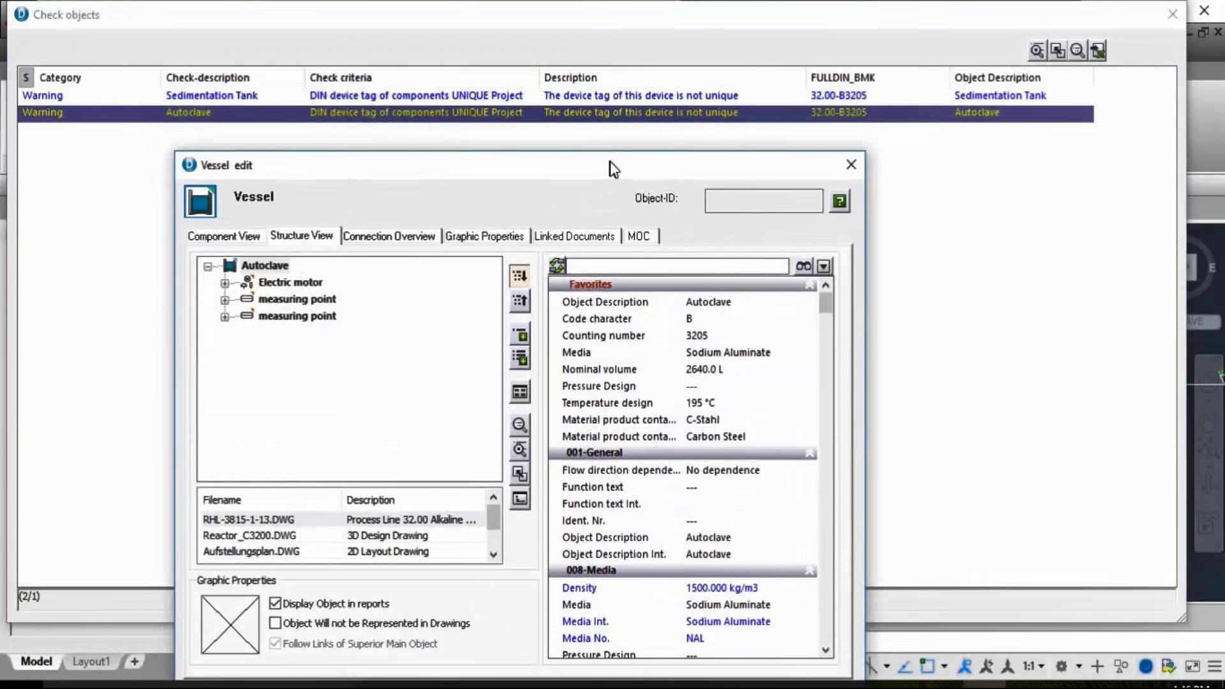
click(703, 318)
text(C)
key(Return)
click(707, 335)
text(3200)
key(Return)
click(752, 646)
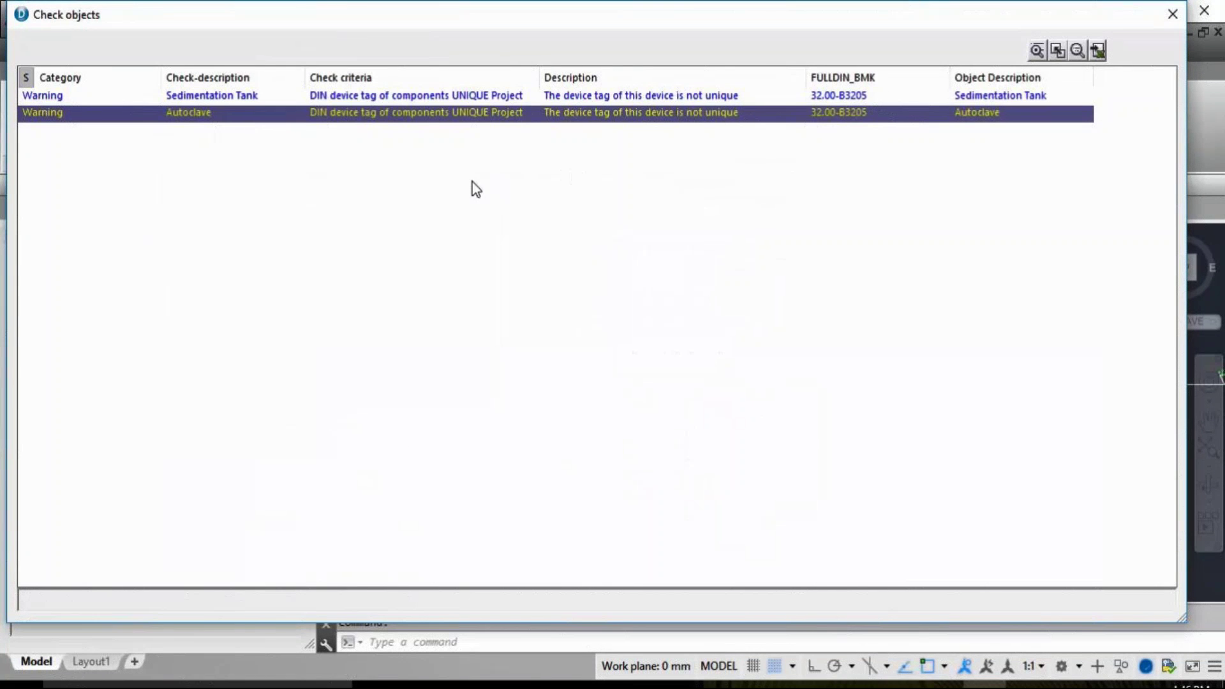
click(1174, 14)
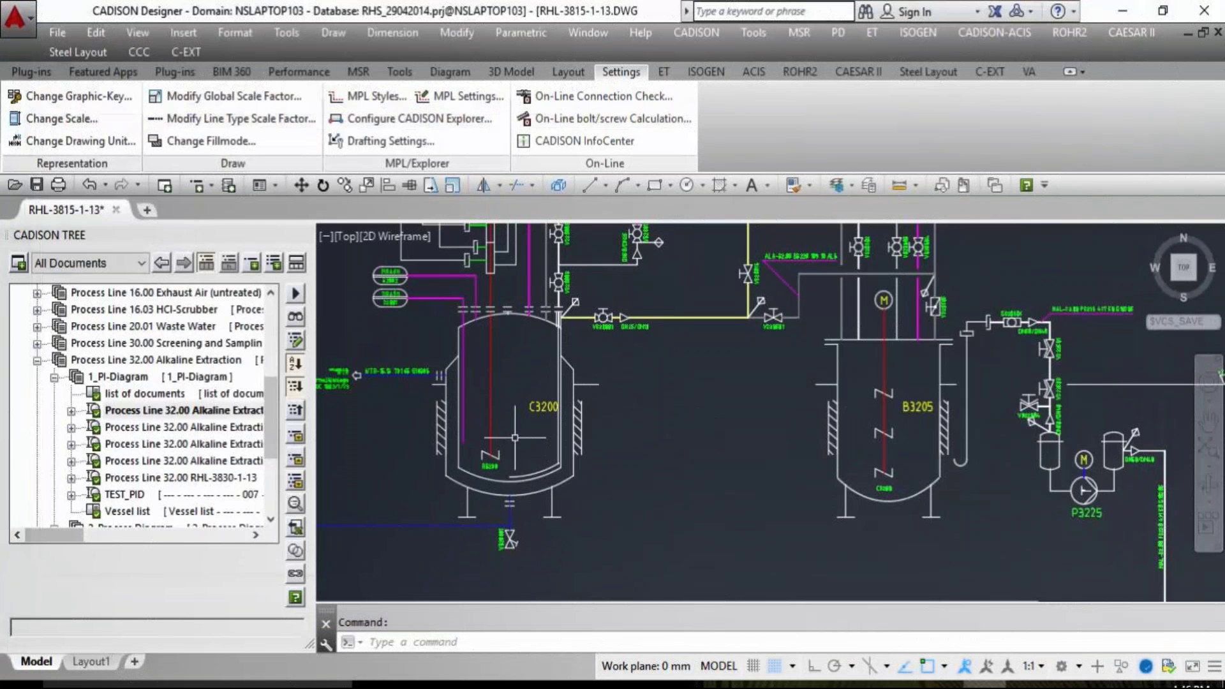
- Verify the corrected autoclave code by executing the Uniqueness of equipment codes check on the drawing once more, and close the results
right_click(223, 419)
mouse_move(323, 181)
click(462, 192)
scroll(250, 459, down, 8)
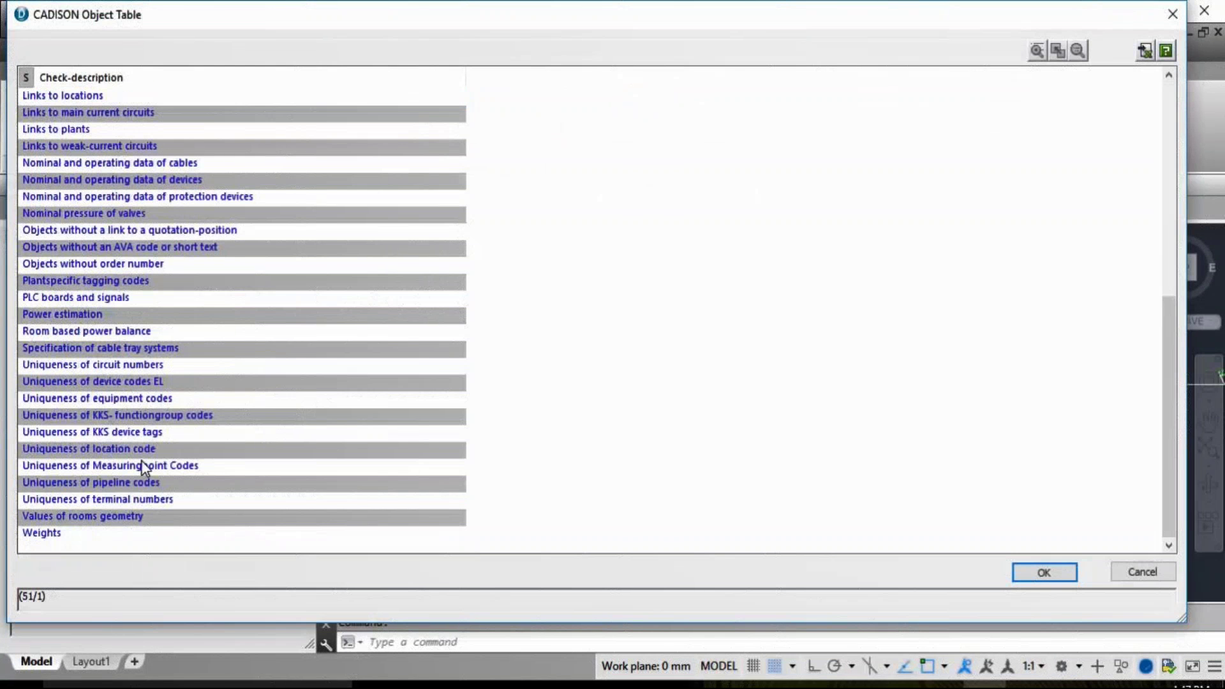
click(140, 400)
click(1056, 570)
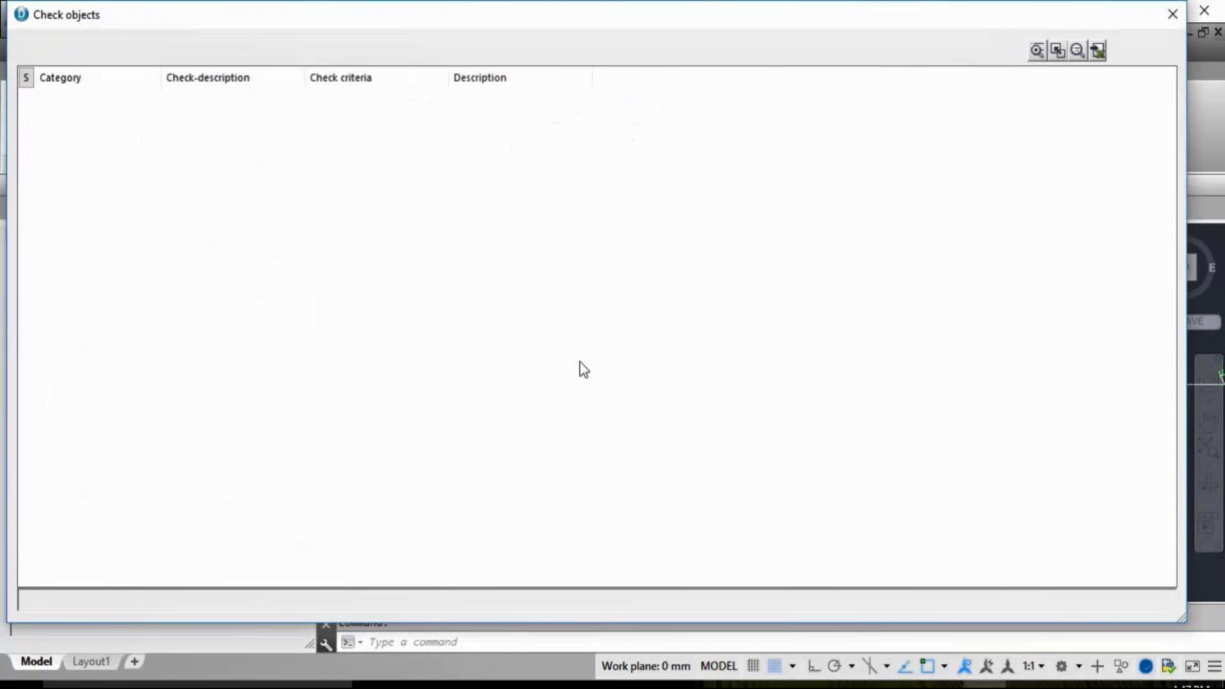
click(1173, 14)
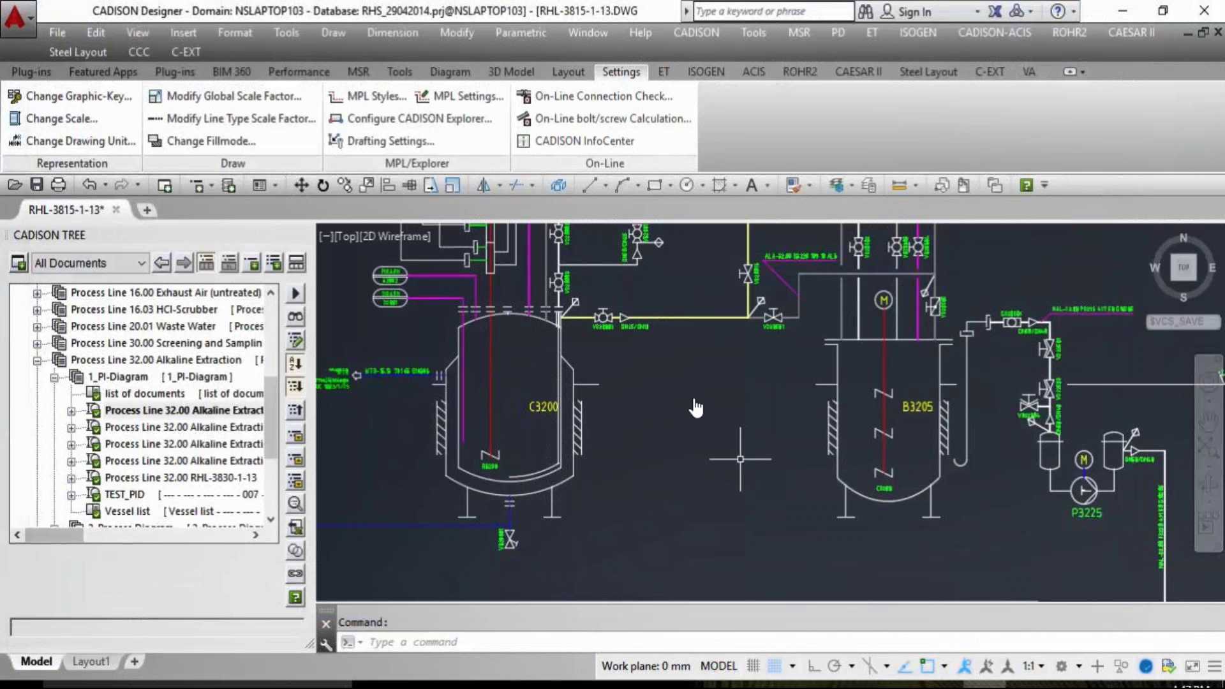
scroll(717, 456, down, 2)
middle_click(706, 455)
middle_click(705, 455)
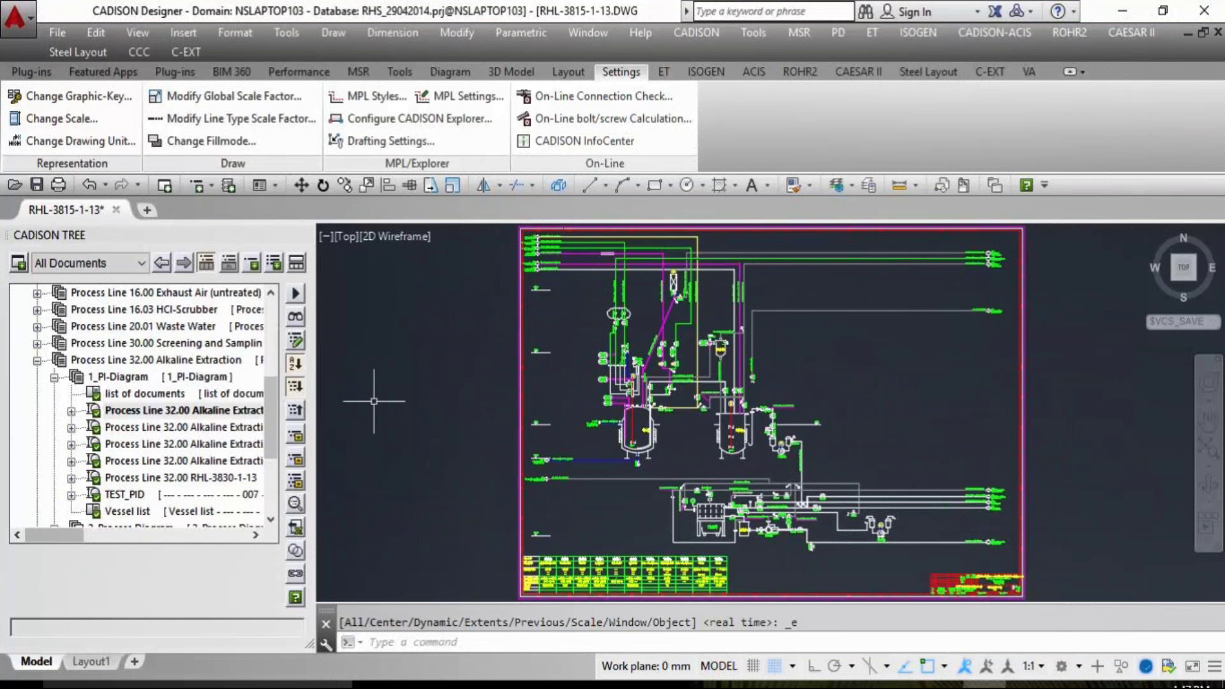